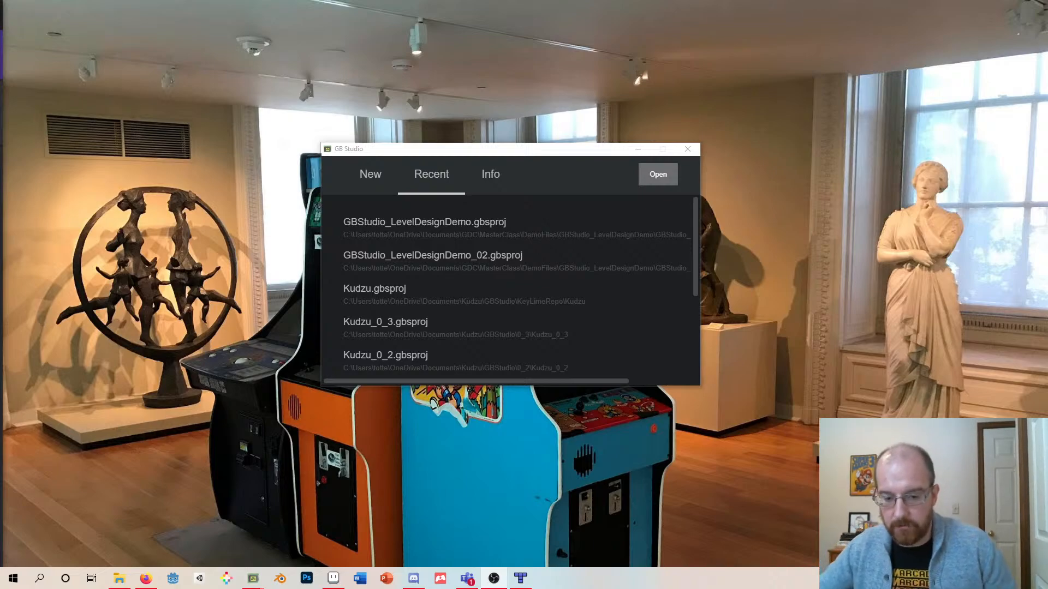
pyautogui.moveTo(389, 149); pyautogui.dragTo(404, 176)
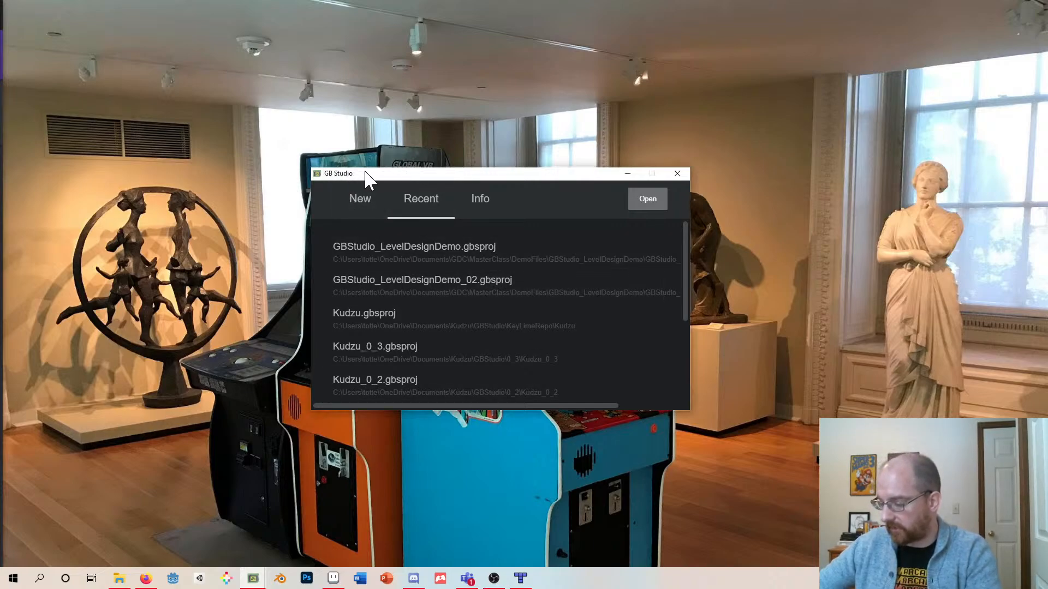
pyautogui.moveTo(365, 176); pyautogui.dragTo(424, 178)
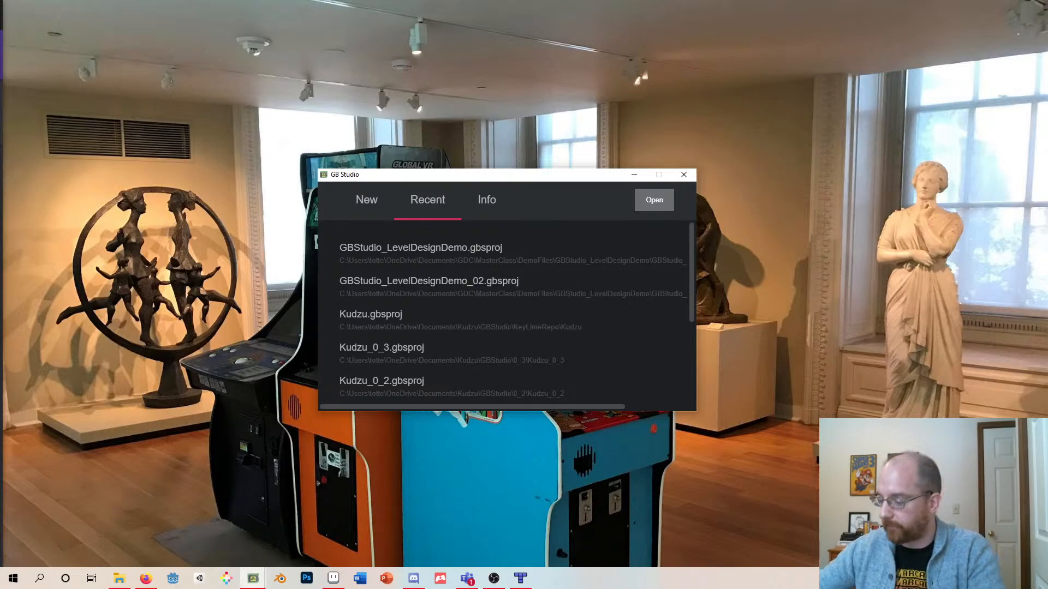
pyautogui.moveTo(410, 177); pyautogui.dragTo(348, 189)
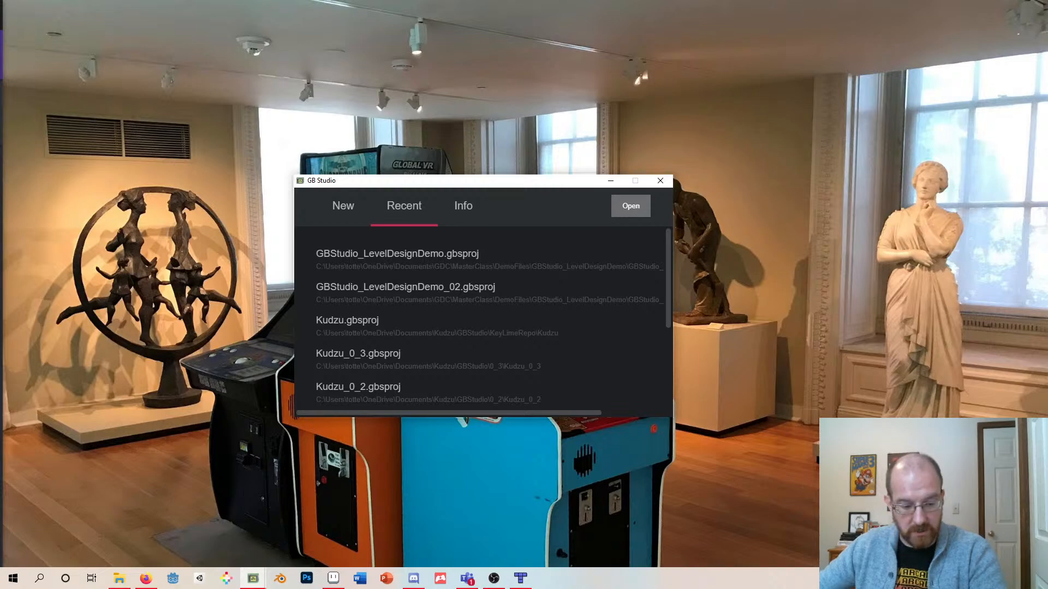
# - Switch to the browser and open the GB Studio download page on itch.io from gbstudio.dev
pyautogui.hotkey('alt', 'Tab')
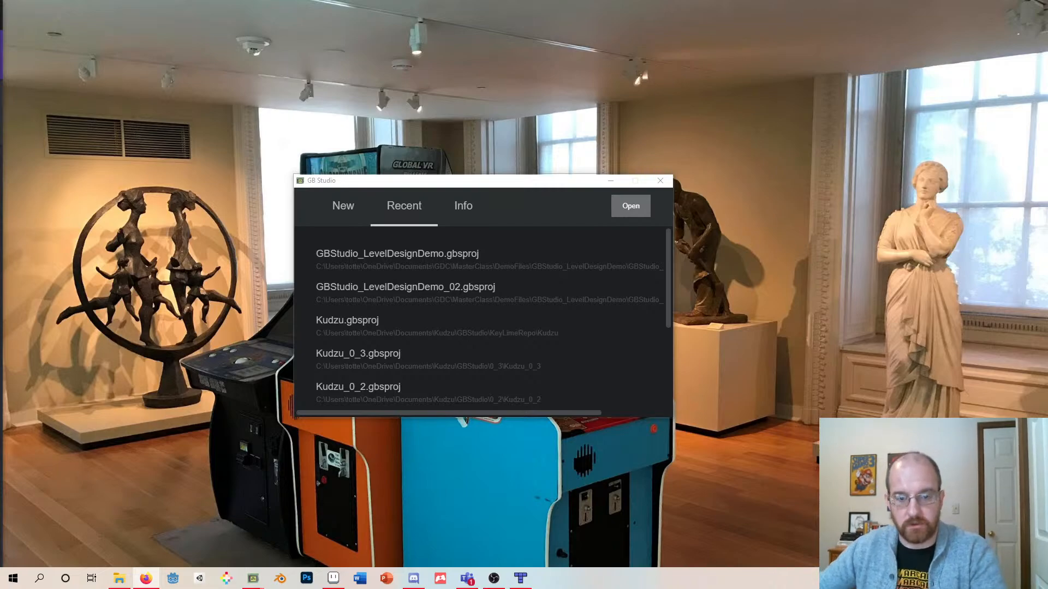
pyautogui.moveTo(0, 37); pyautogui.dragTo(385, 0)
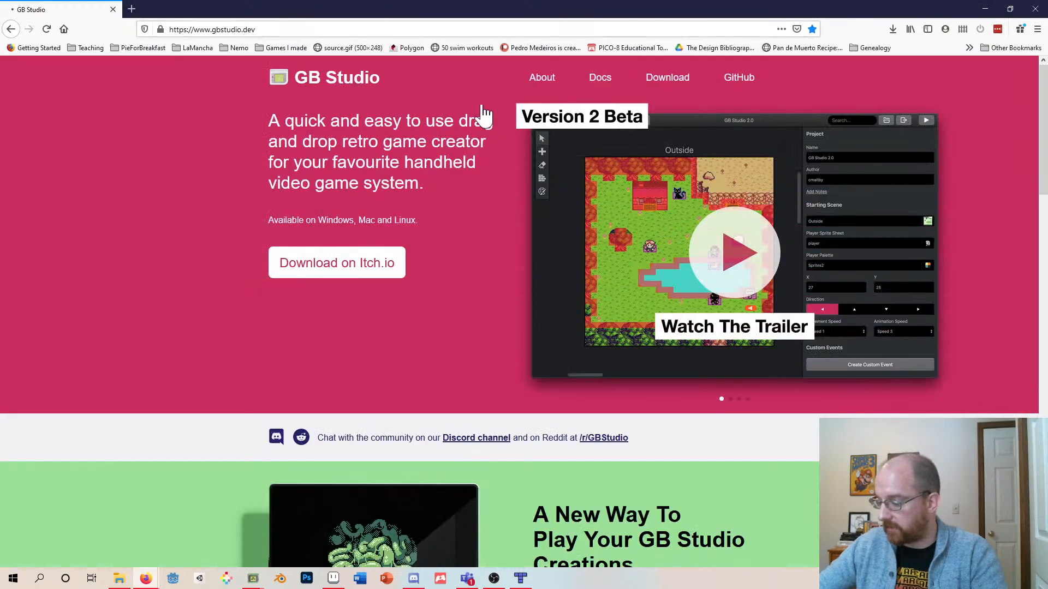
pyautogui.click(347, 272)
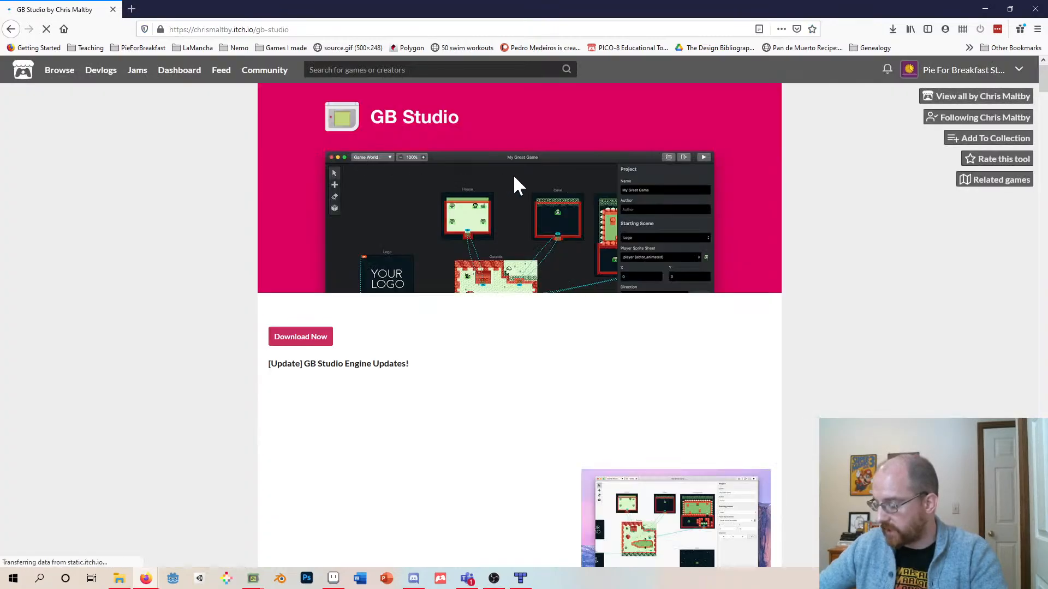
# - Scroll through the itch.io page's update notes down to the list of downloadable files
pyautogui.scroll(-8, 519, 259)
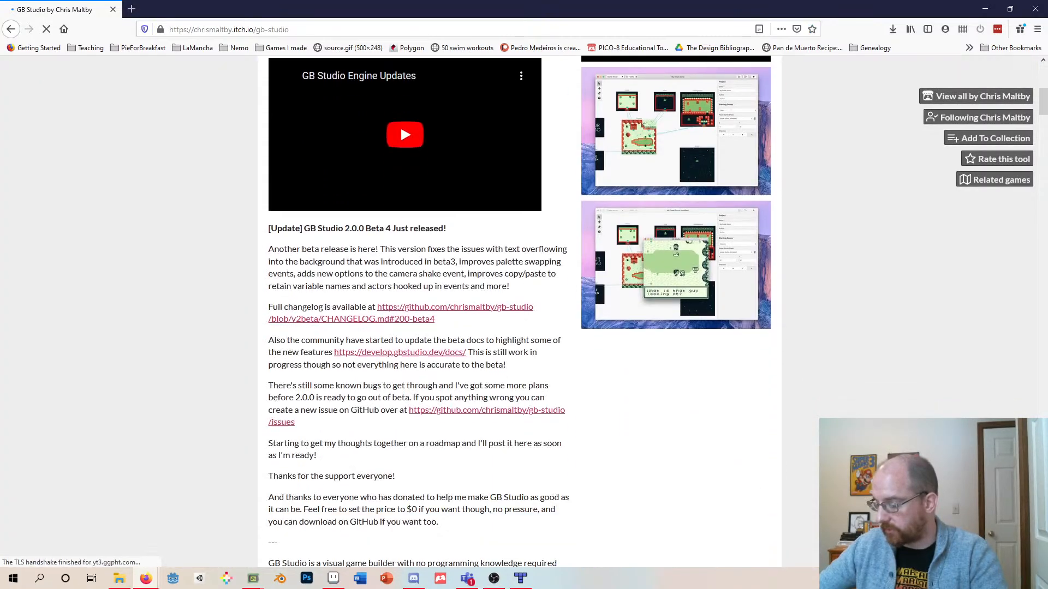
pyautogui.scroll(-7, 519, 257)
pyautogui.scroll(8, 518, 257)
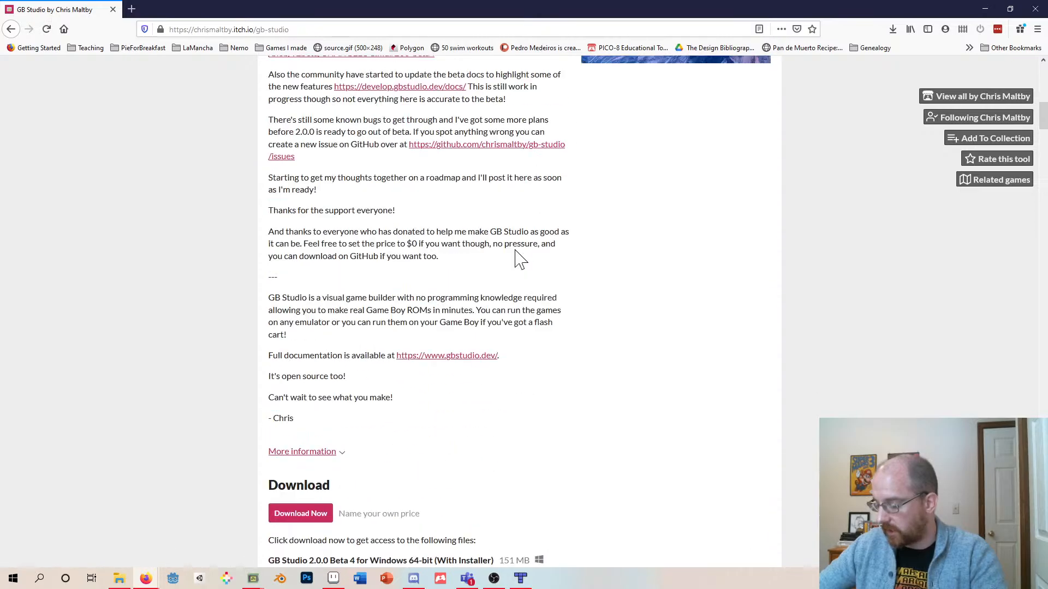
pyautogui.scroll(2, 519, 257)
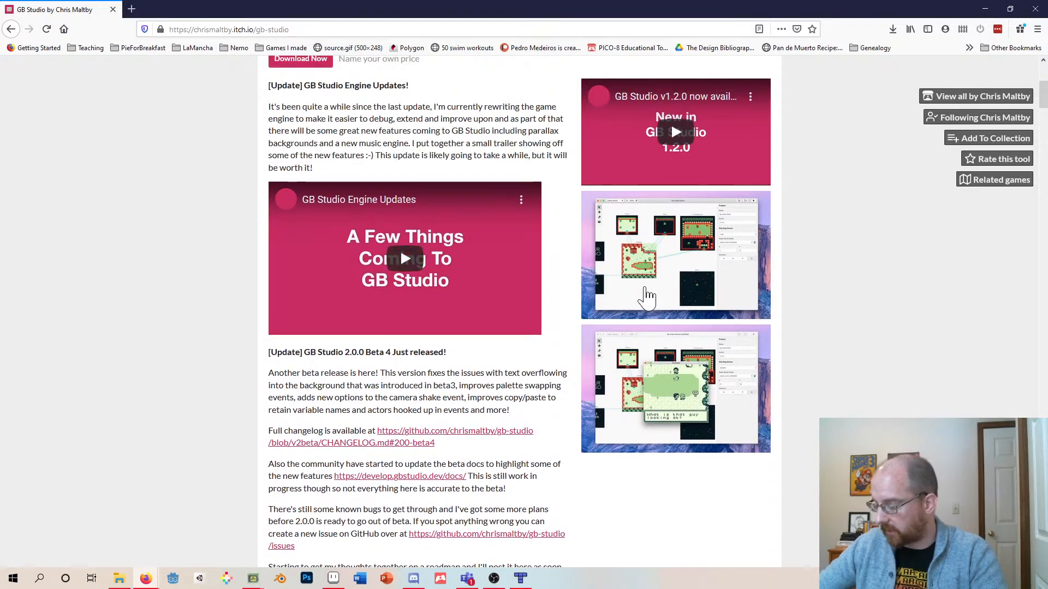
pyautogui.scroll(-5, 601, 268)
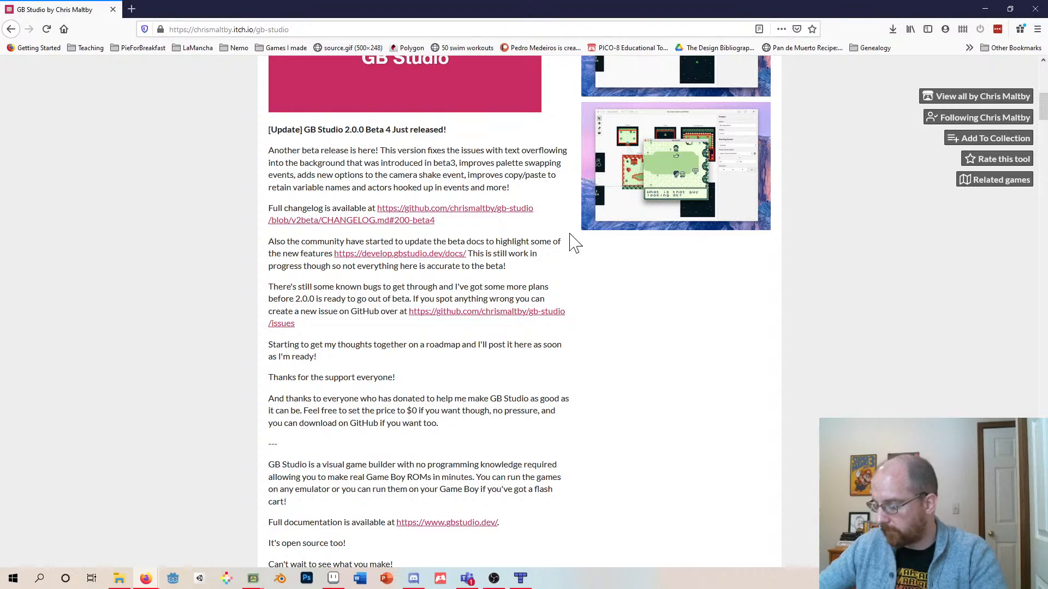
pyautogui.scroll(-5, 570, 240)
pyautogui.scroll(-5, 569, 240)
pyautogui.scroll(2, 468, 227)
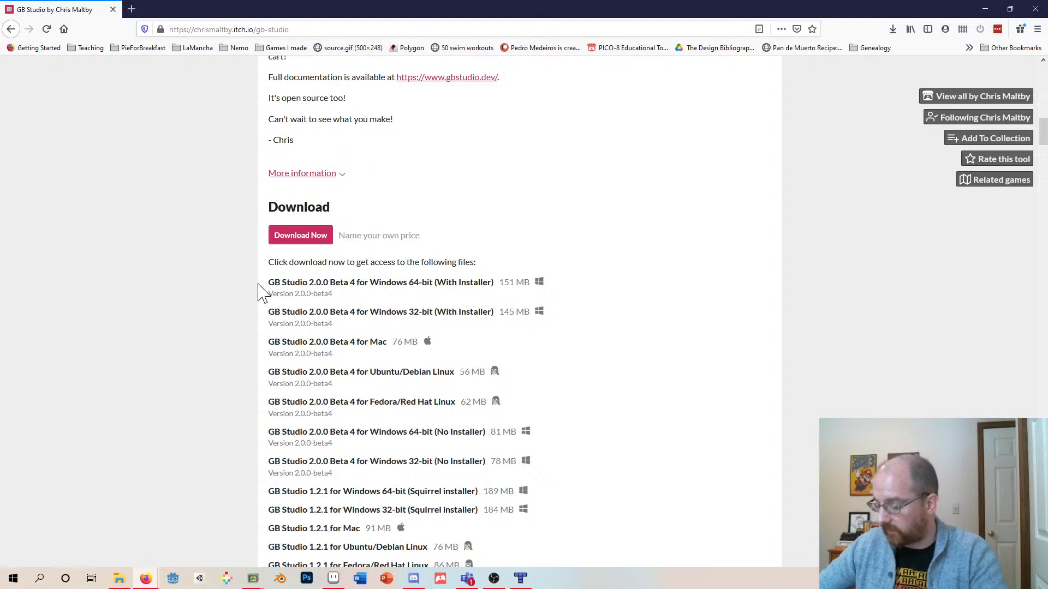
# - Highlight the Windows 64-bit installer entry, open the Download Now pay-what-you-want dialog and close it
pyautogui.moveTo(263, 283); pyautogui.dragTo(483, 296)
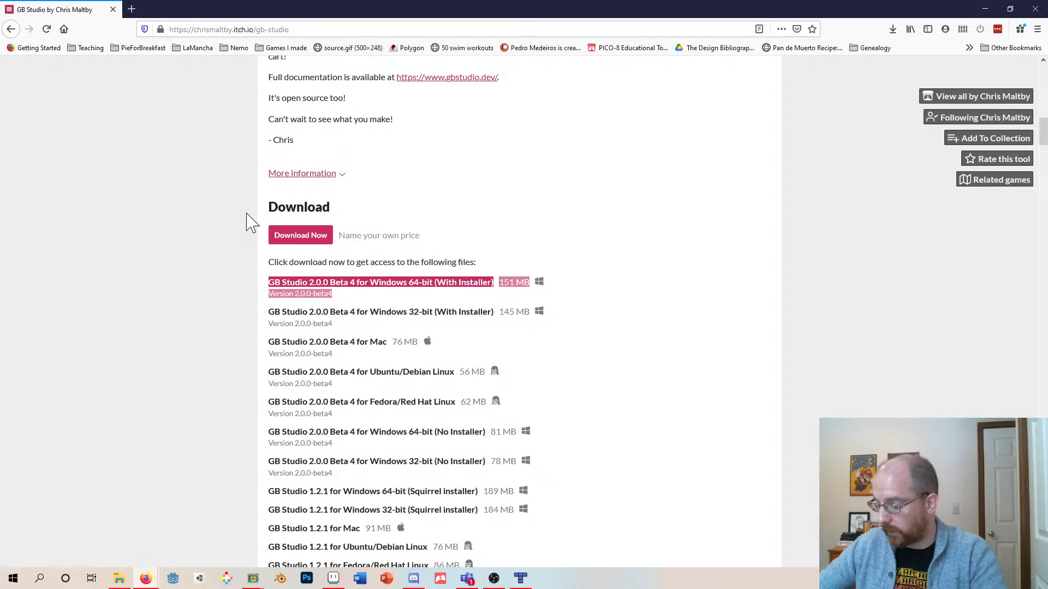
pyautogui.click(301, 239)
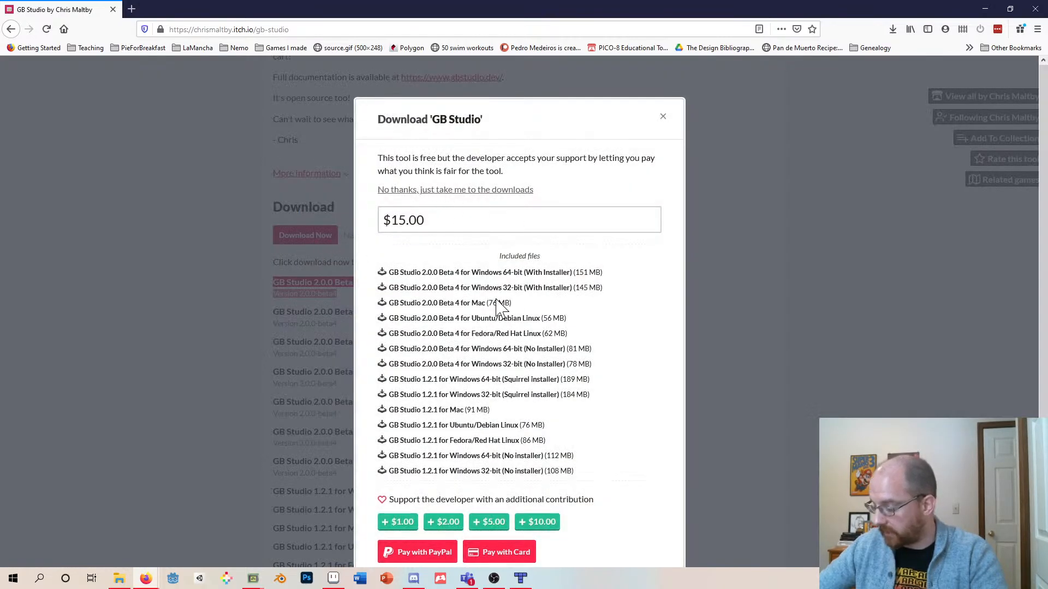
pyautogui.click(662, 117)
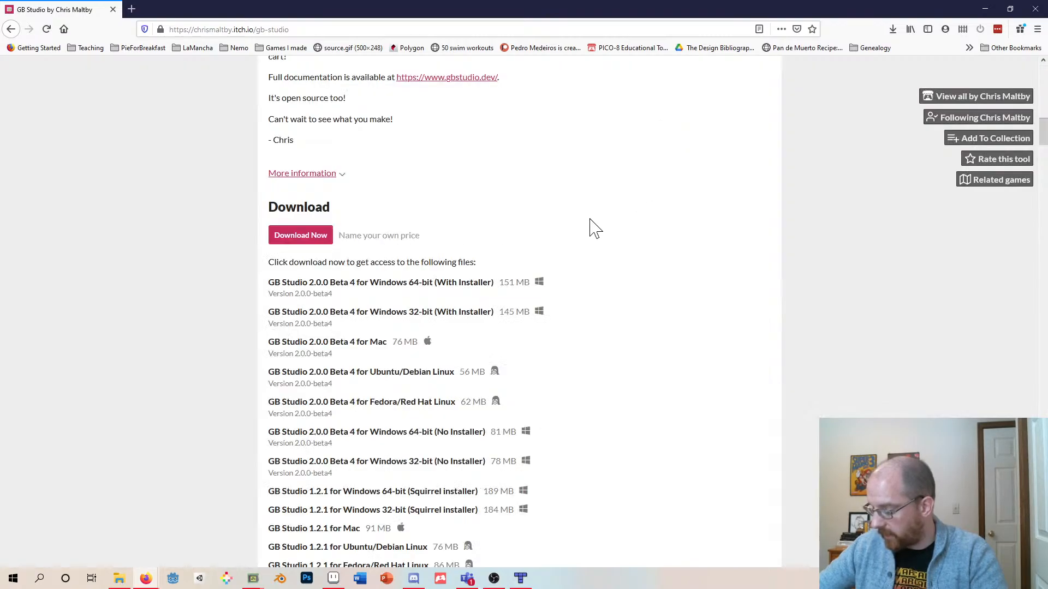
# - Reopen the download dialog from the top of the page and close it again
pyautogui.scroll(15, 587, 232)
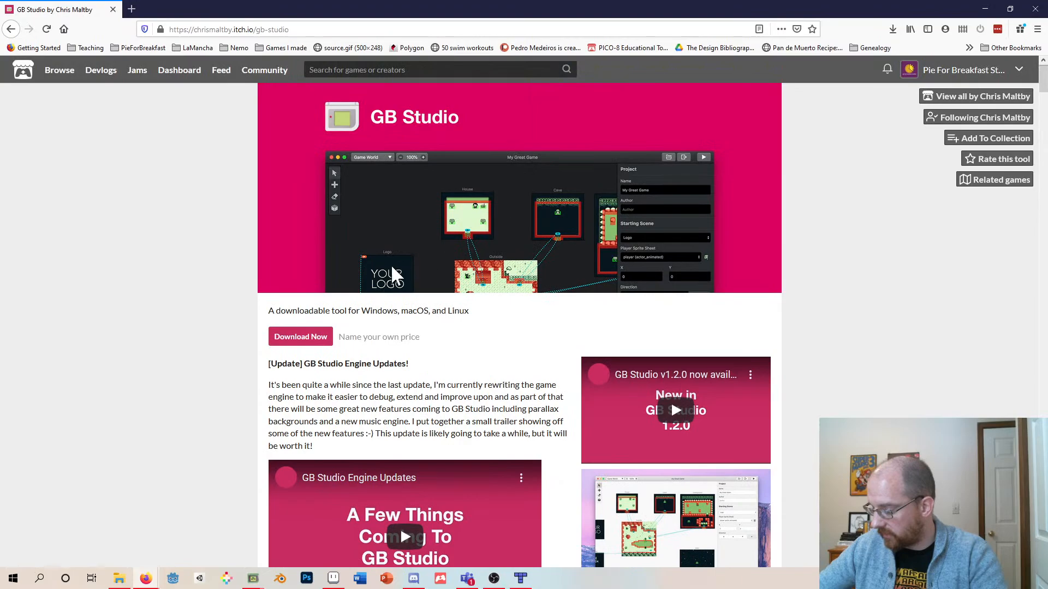
pyautogui.click(318, 339)
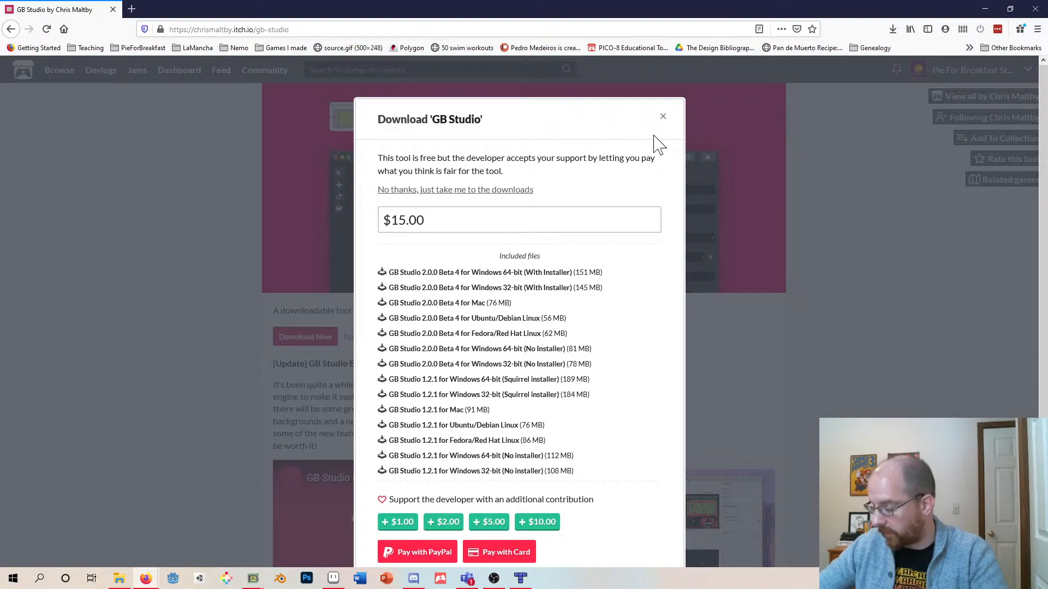
pyautogui.click(663, 117)
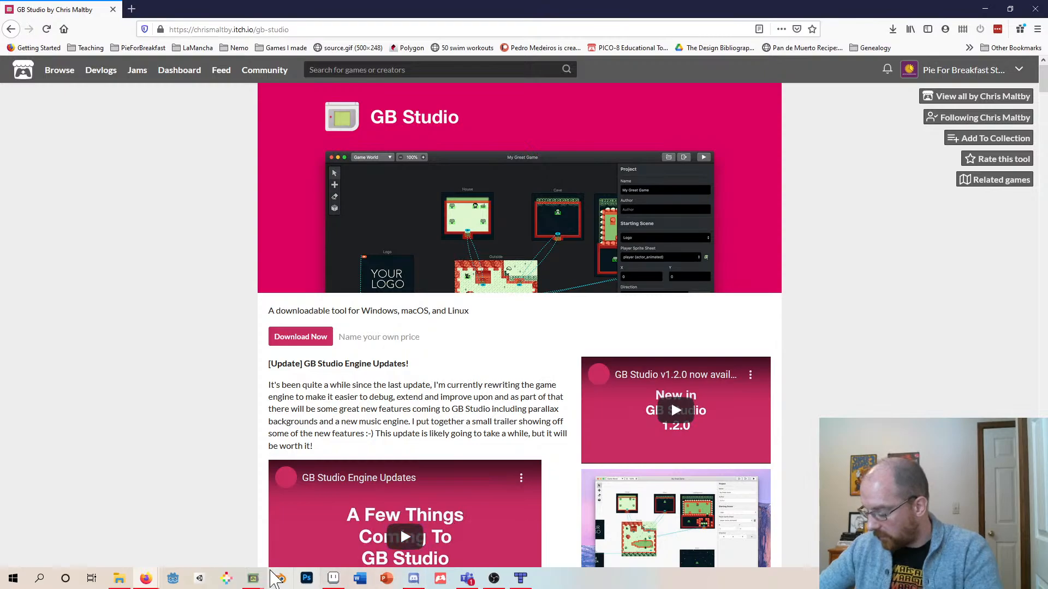
# - Return to GB Studio and open the new-project form
pyautogui.click(253, 579)
pyautogui.click(299, 552)
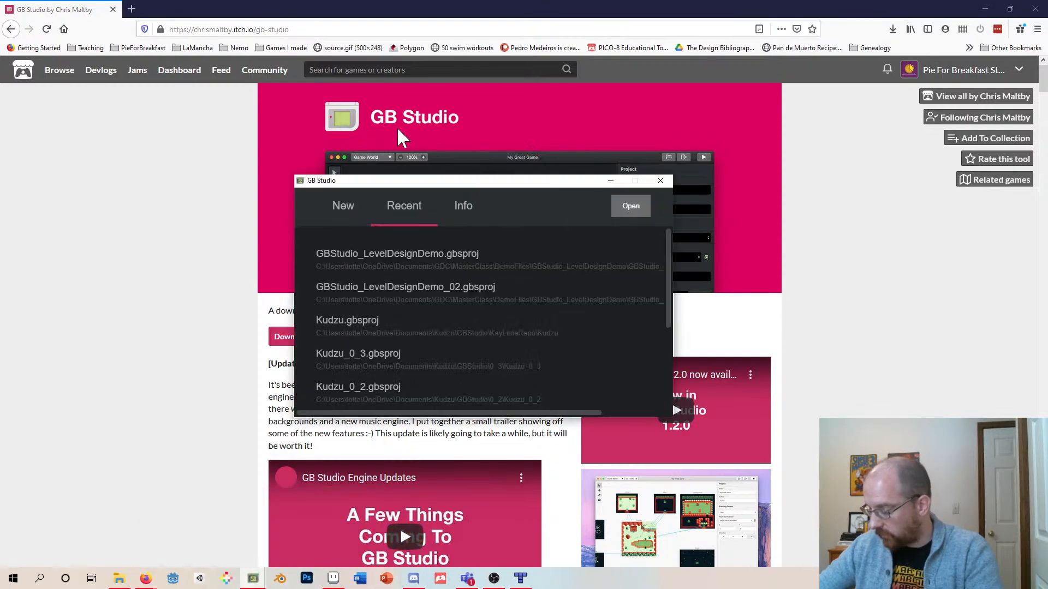
pyautogui.moveTo(433, 187)
pyautogui.mouseDown()
pyautogui.moveTo(467, 61)
pyautogui.moveTo(457, 198)
pyautogui.moveTo(423, 177)
pyautogui.moveTo(414, 185)
pyautogui.mouseUp()
pyautogui.click(326, 206)
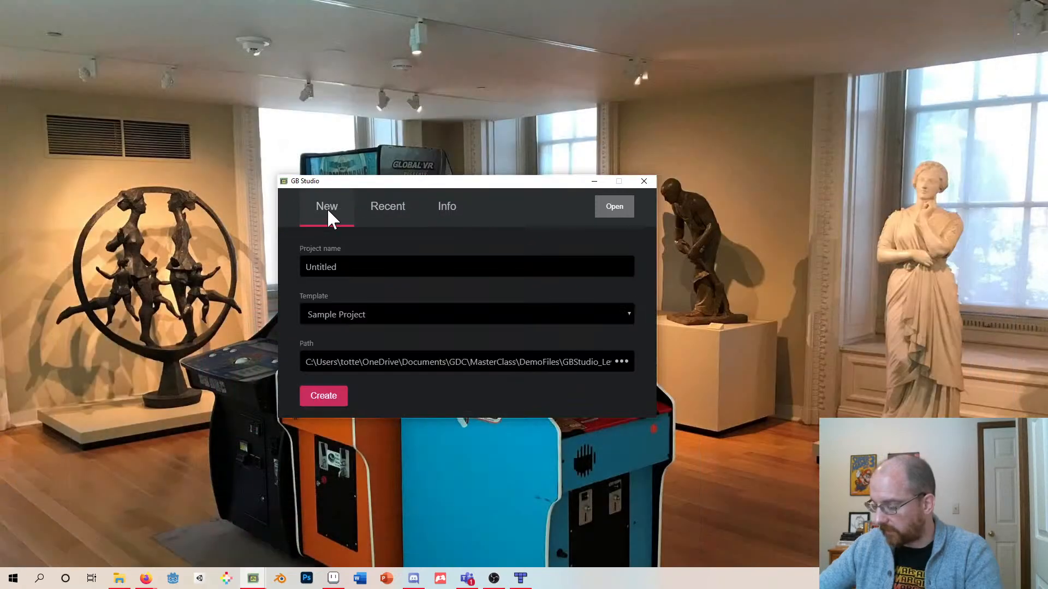
# - Replace the default project name with GBStudio_Tutorial
pyautogui.click(337, 267)
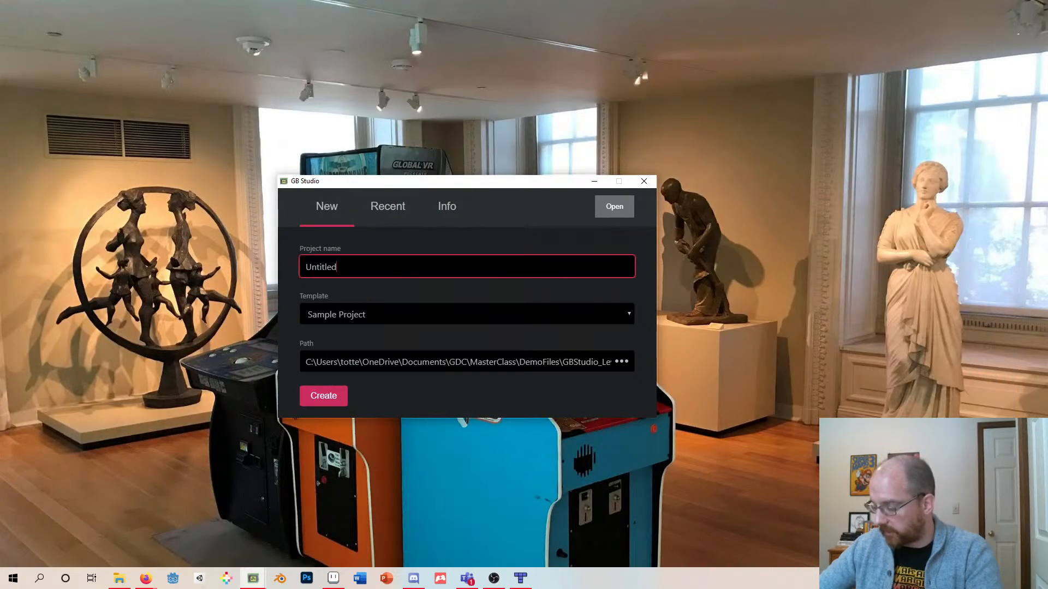
pyautogui.press('BackSpace')
pyautogui.press('BackSpace')
pyautogui.press('BackSpace')
pyautogui.press('BackSpace')
pyautogui.press('BackSpace')
pyautogui.press('BackSpace')
pyautogui.press('BackSpace')
pyautogui.press('BackSpace')
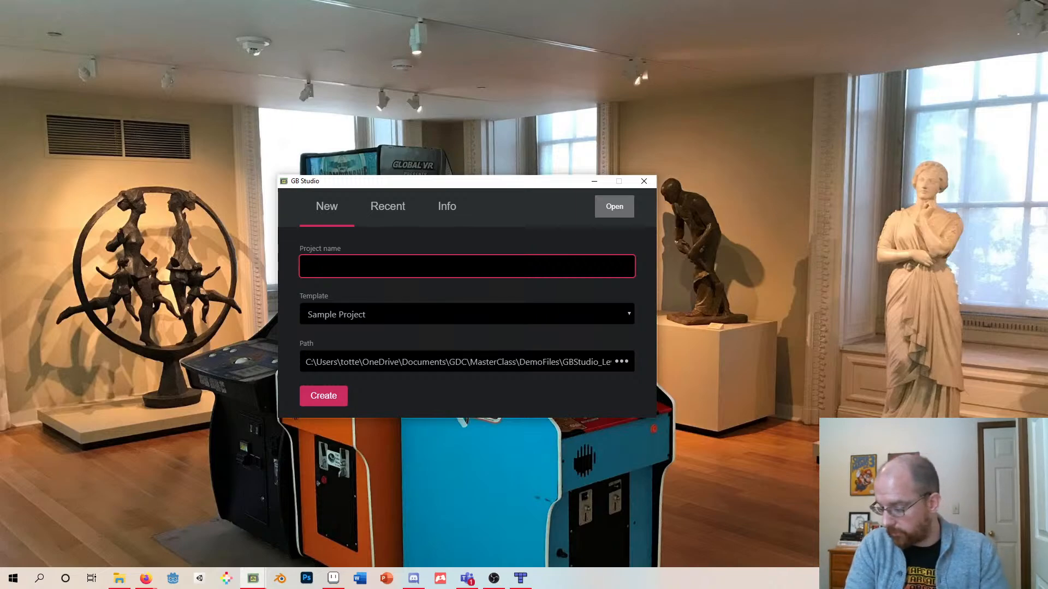
pyautogui.write('GBS')
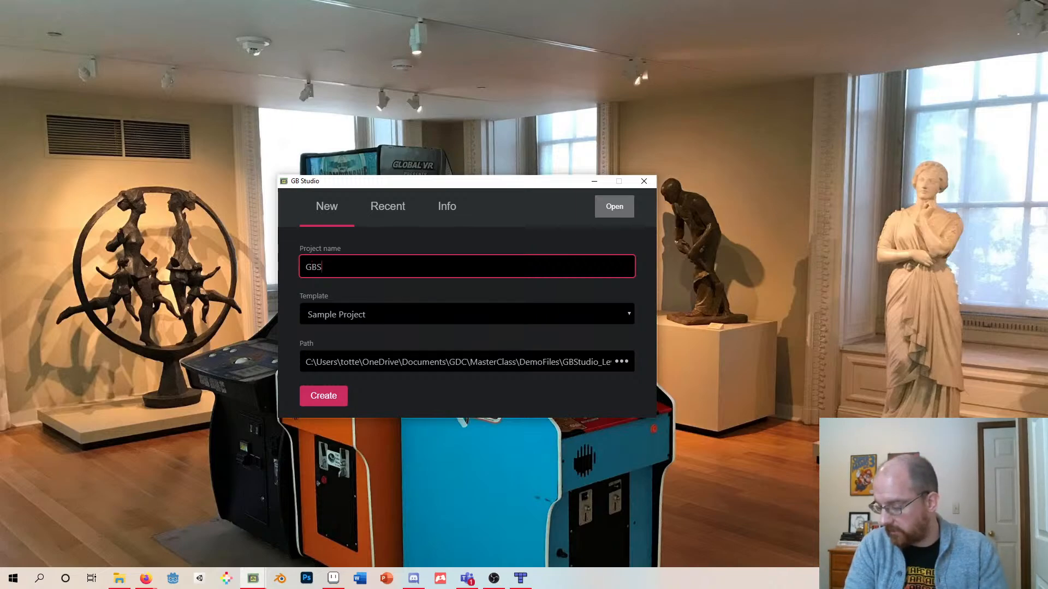
pyautogui.write('tudio_Tutorial')
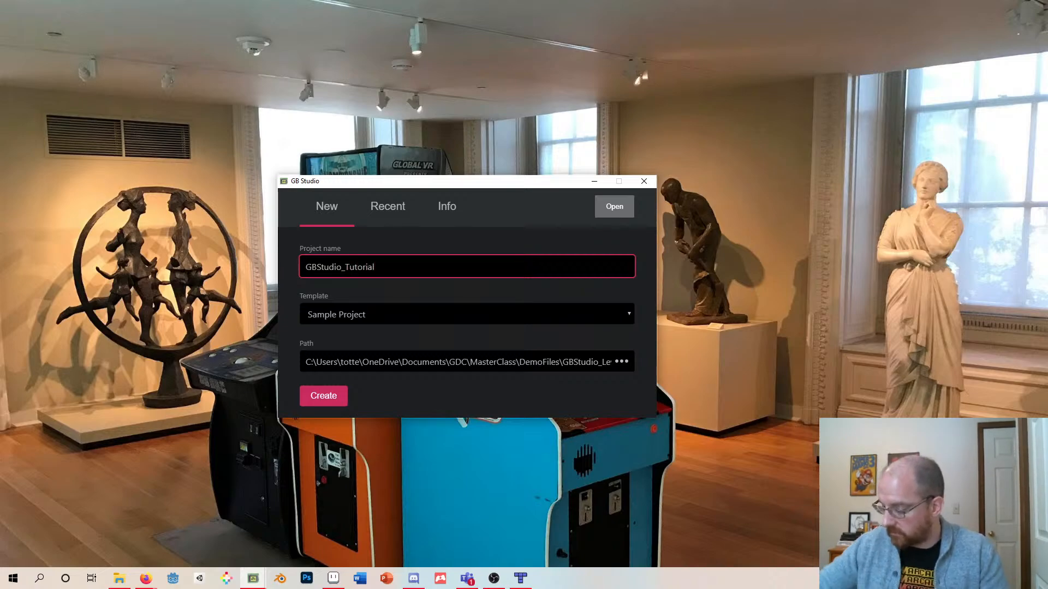
# - Insert Live into the project name so it reads GBStudio_LiveTutorial
pyautogui.click(625, 365)
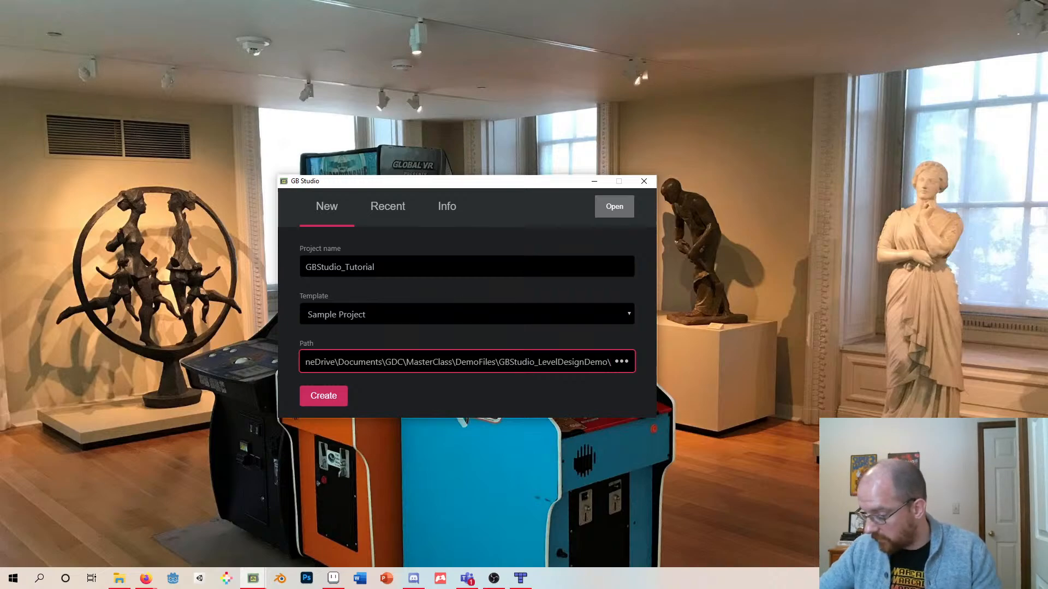
pyautogui.click(345, 267)
pyautogui.write('Live')
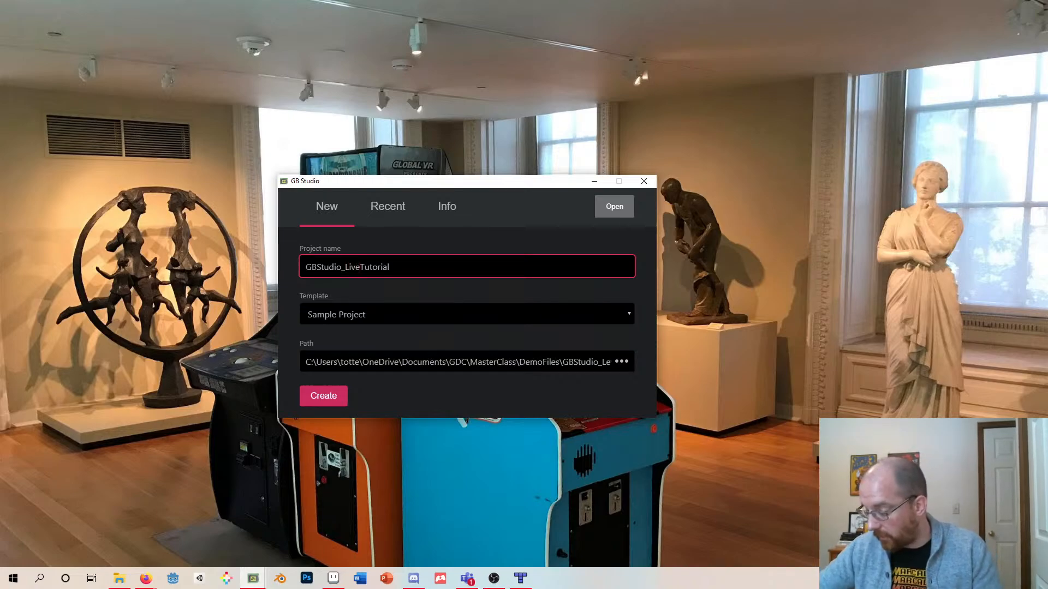
# - Choose the Sample Project (GBS 1.0) template and create the project
pyautogui.moveTo(391, 267); pyautogui.dragTo(306, 267)
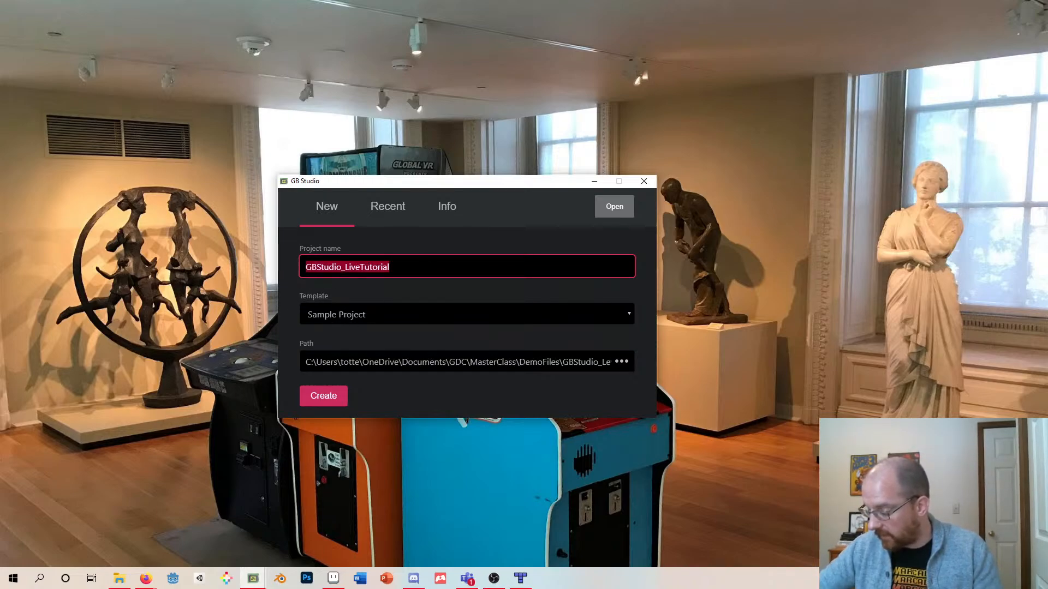
pyautogui.click(361, 320)
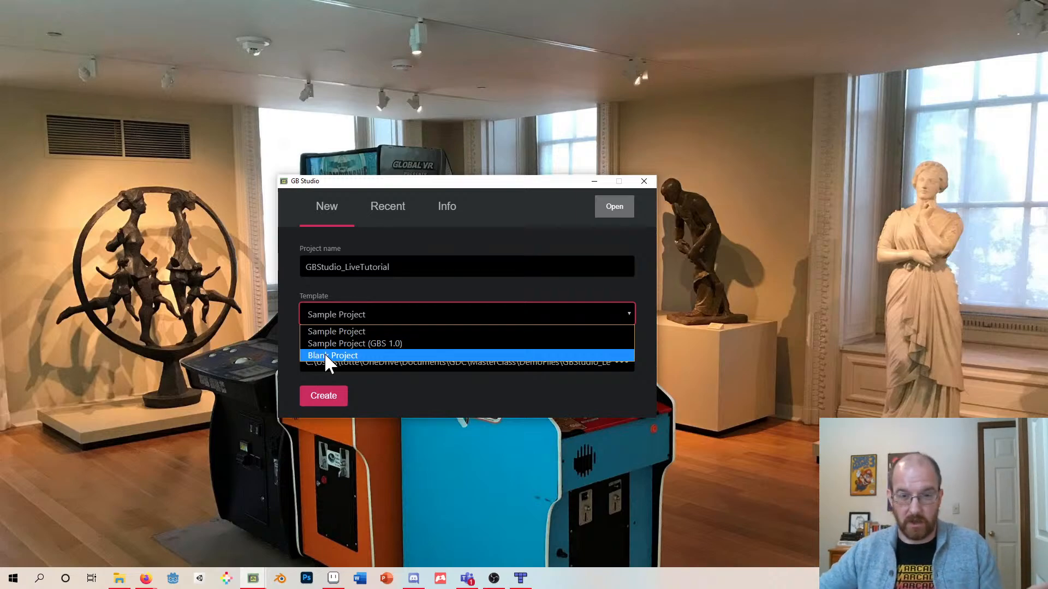
pyautogui.click(370, 342)
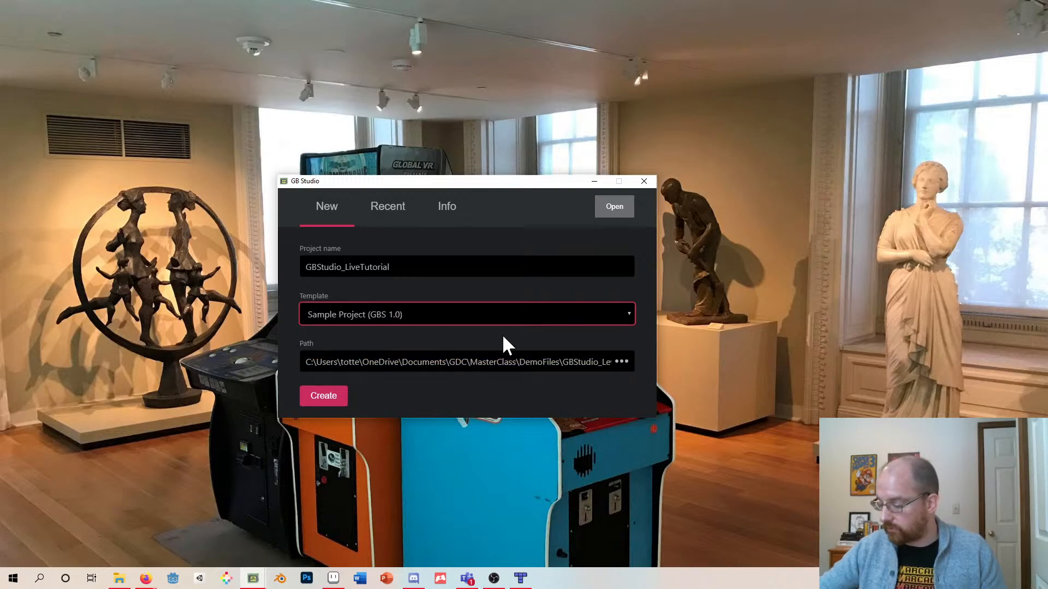
pyautogui.click(334, 400)
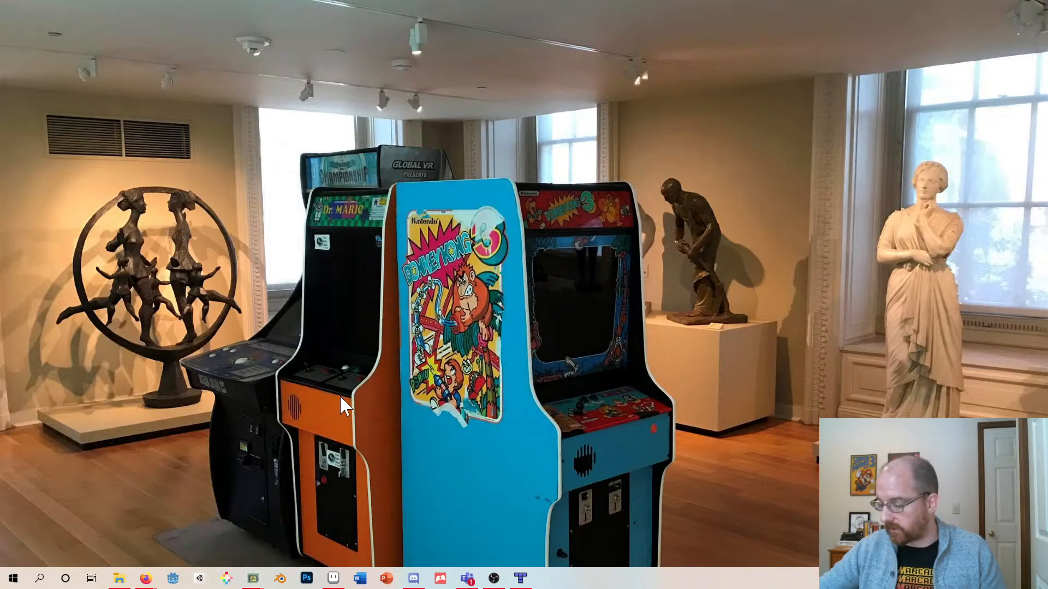
# - Zoom the game world to 200% and browse the sample project's scenes
pyautogui.moveTo(0, 262); pyautogui.dragTo(413, 1)
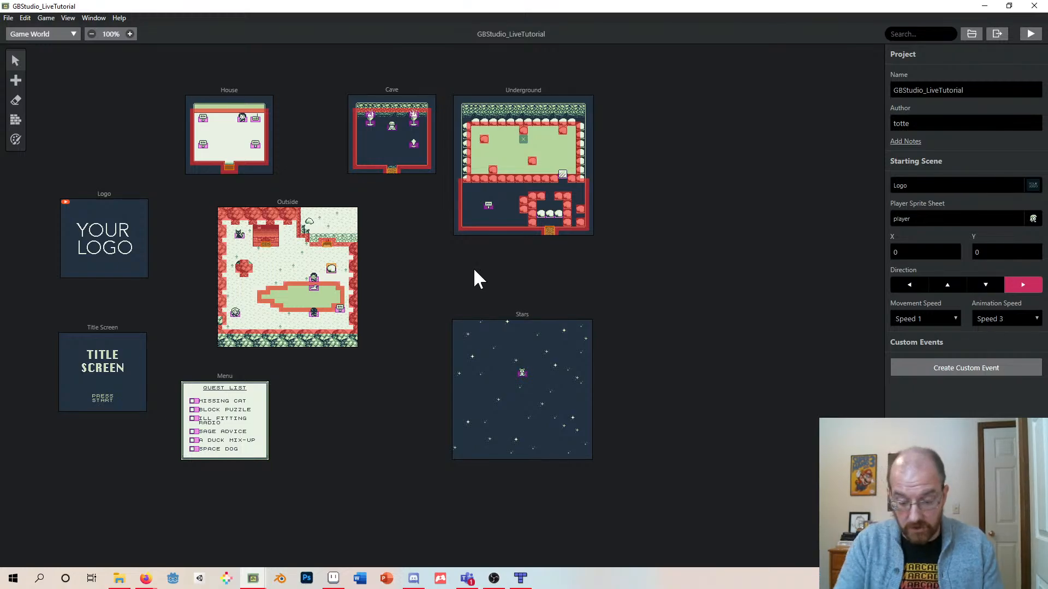
pyautogui.keyDown('ctrl'); pyautogui.scroll(2, 474, 271); pyautogui.keyUp('ctrl')
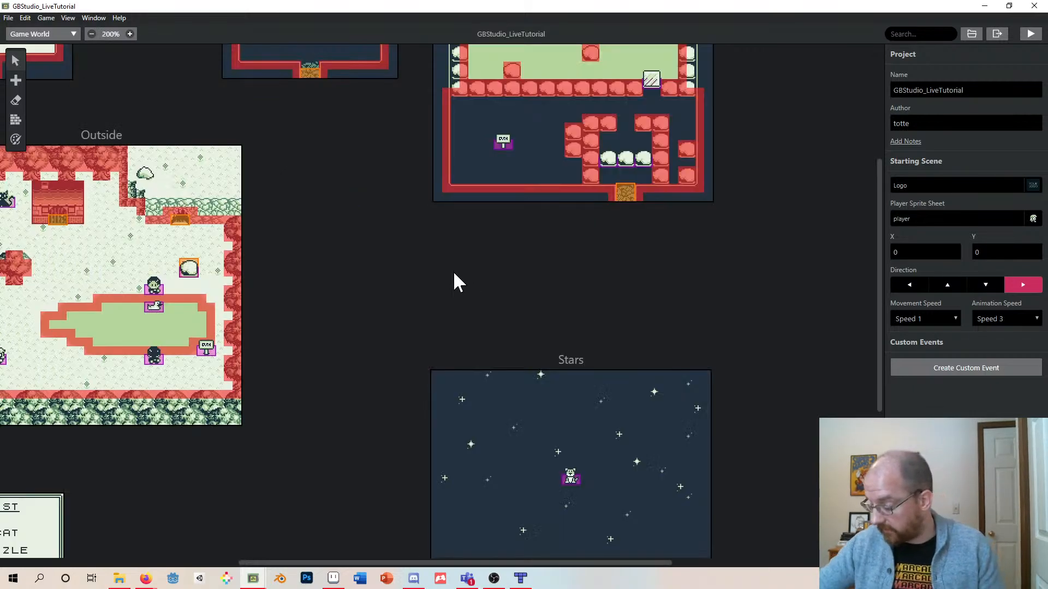
pyautogui.moveTo(400, 559); pyautogui.dragTo(319, 553)
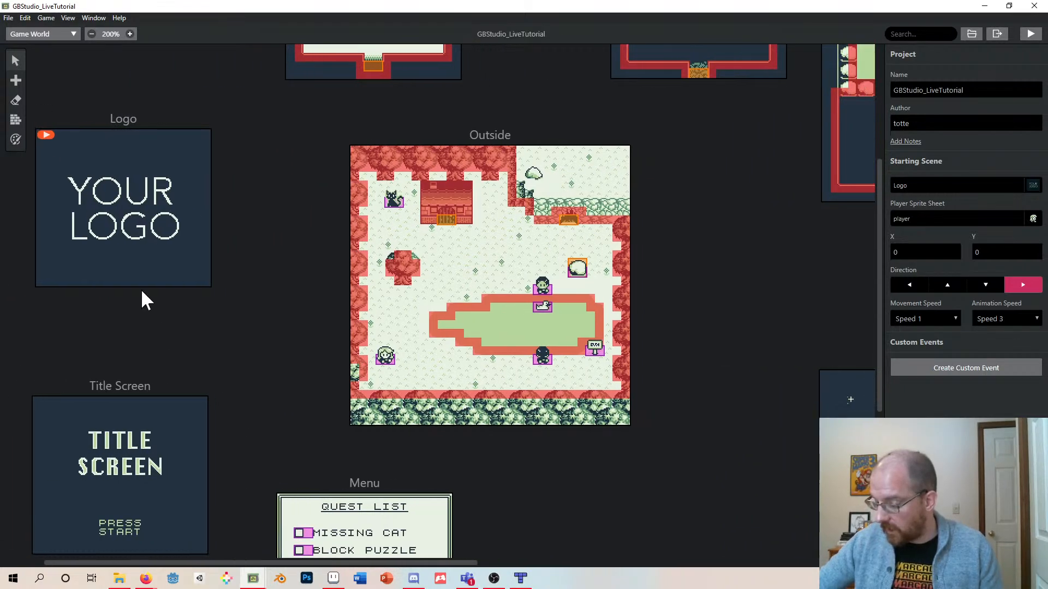
pyautogui.scroll(3, 175, 276)
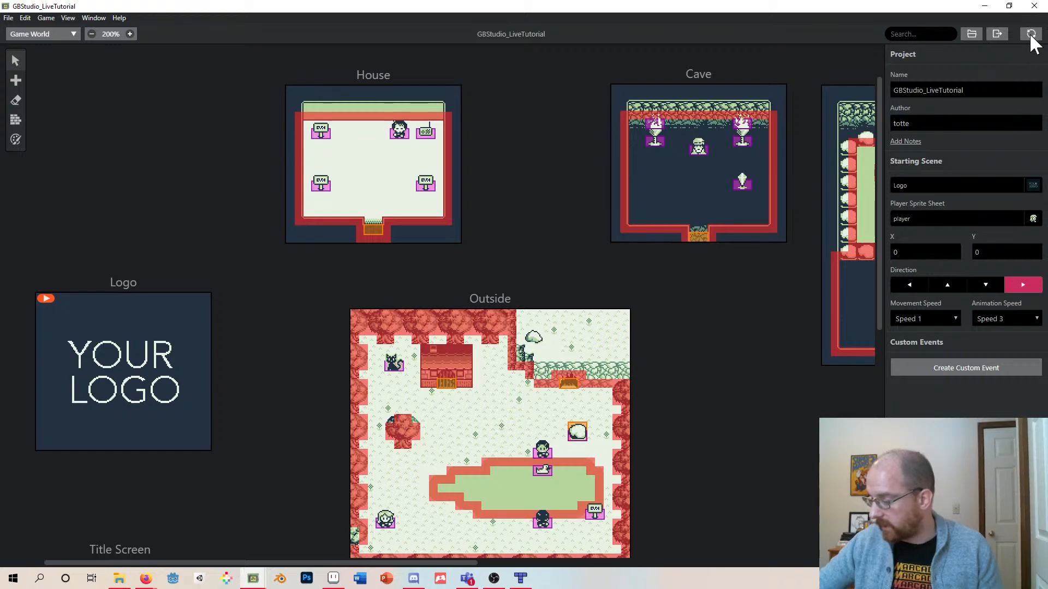
pyautogui.scroll(-2, 578, 175)
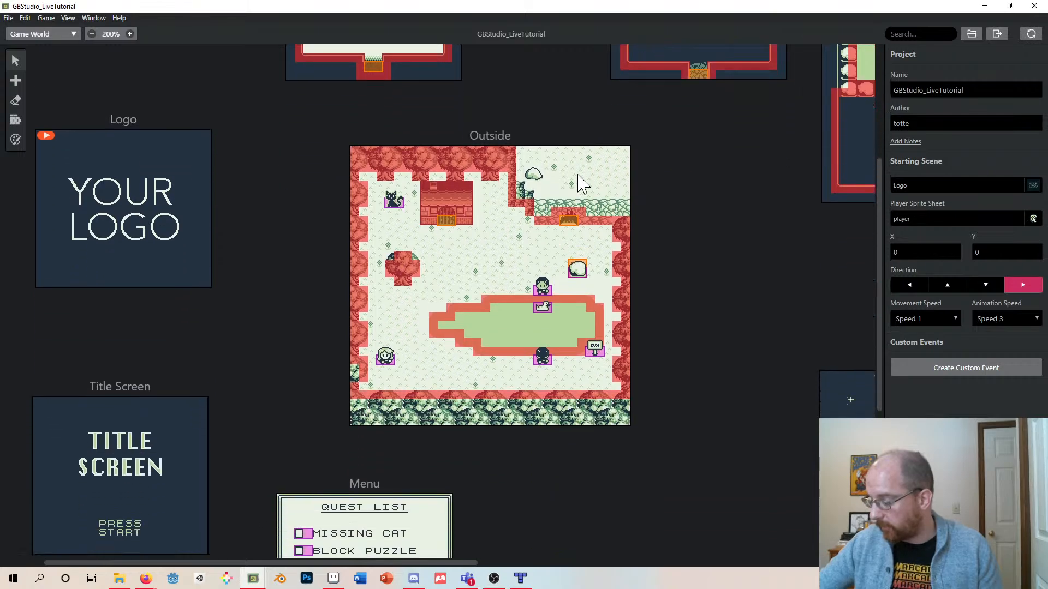
pyautogui.scroll(1, 579, 176)
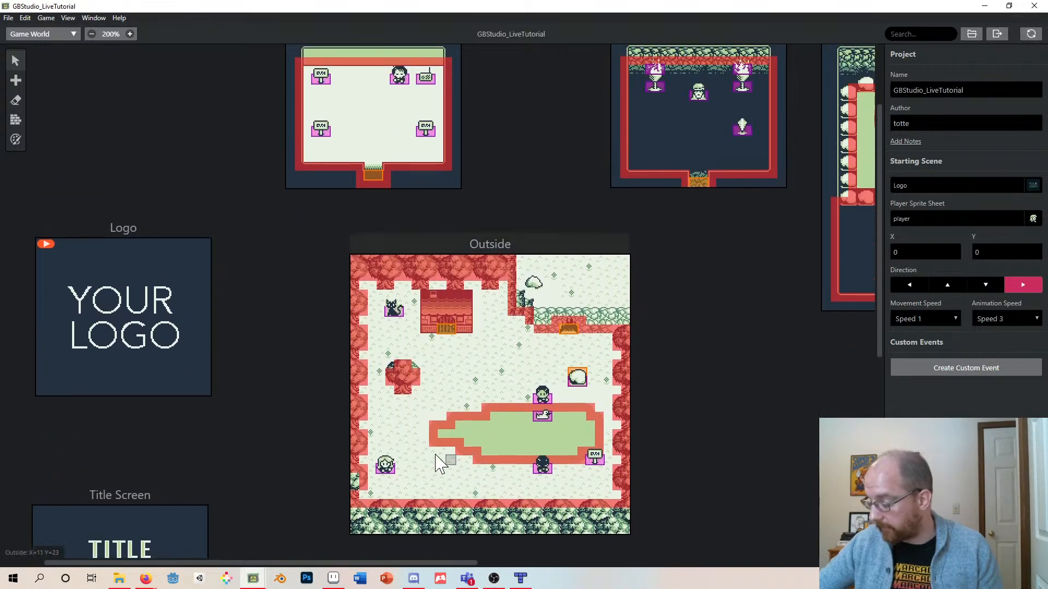
# - Pan around the game world to examine the Outside, Menu and Stars scenes
pyautogui.scroll(-2, 245, 310)
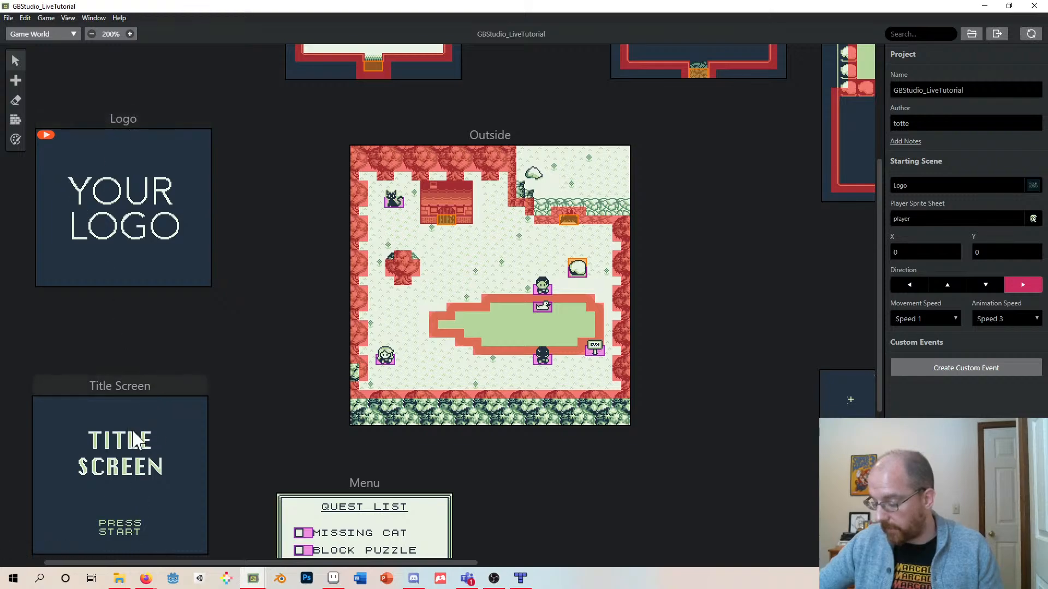
pyautogui.moveTo(199, 564); pyautogui.dragTo(286, 566)
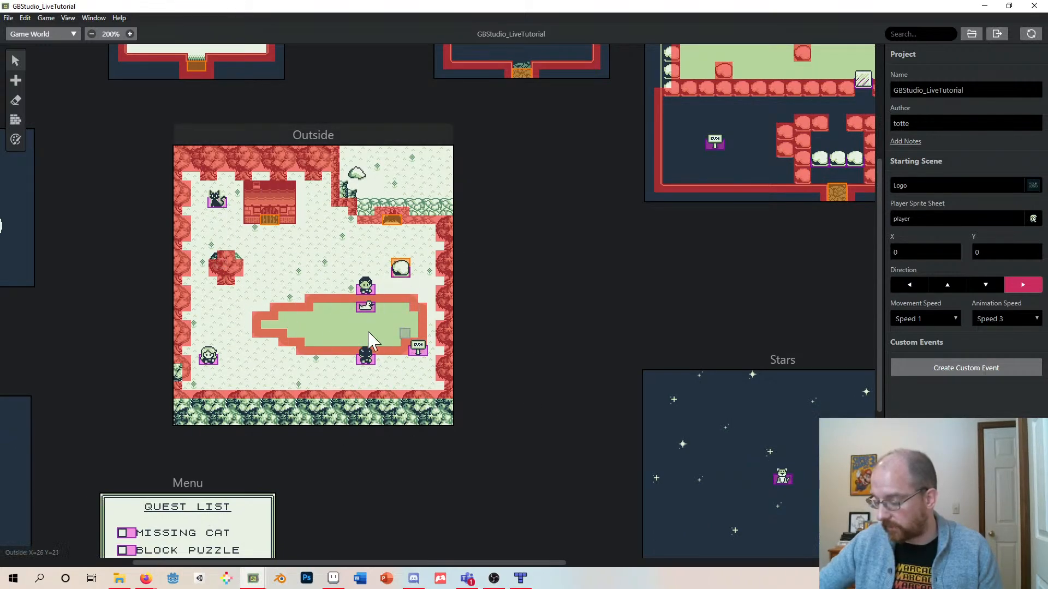
pyautogui.scroll(3, 408, 315)
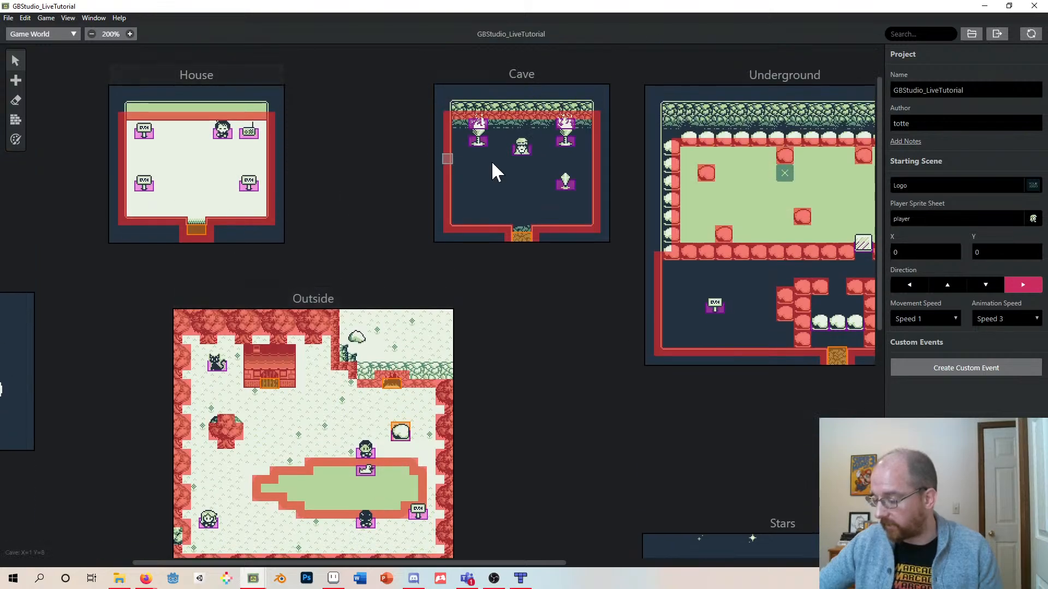
pyautogui.scroll(-3, 723, 224)
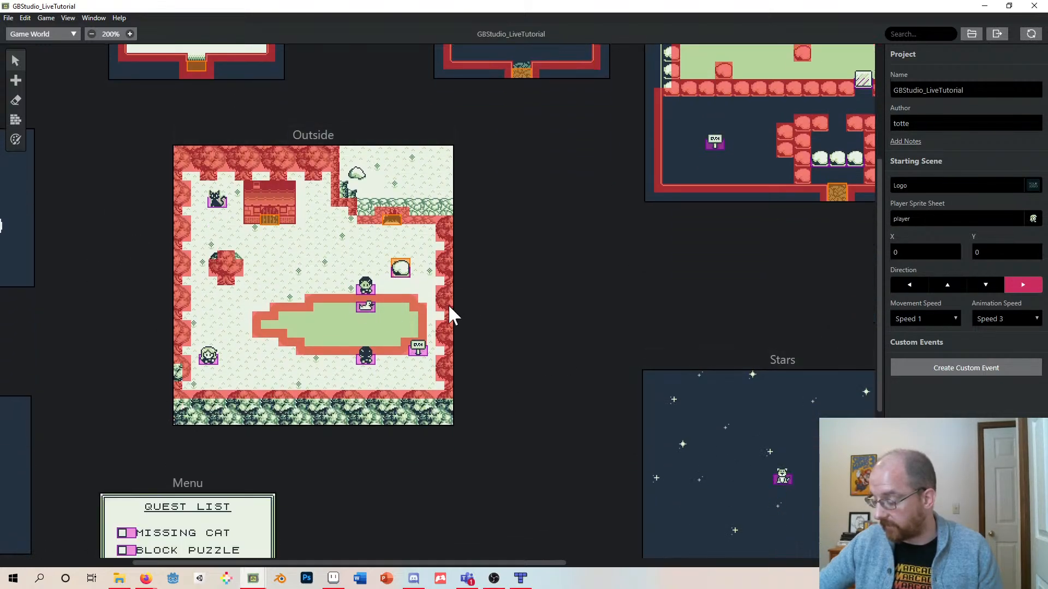
pyautogui.scroll(2, 226, 305)
pyautogui.scroll(-5, 226, 306)
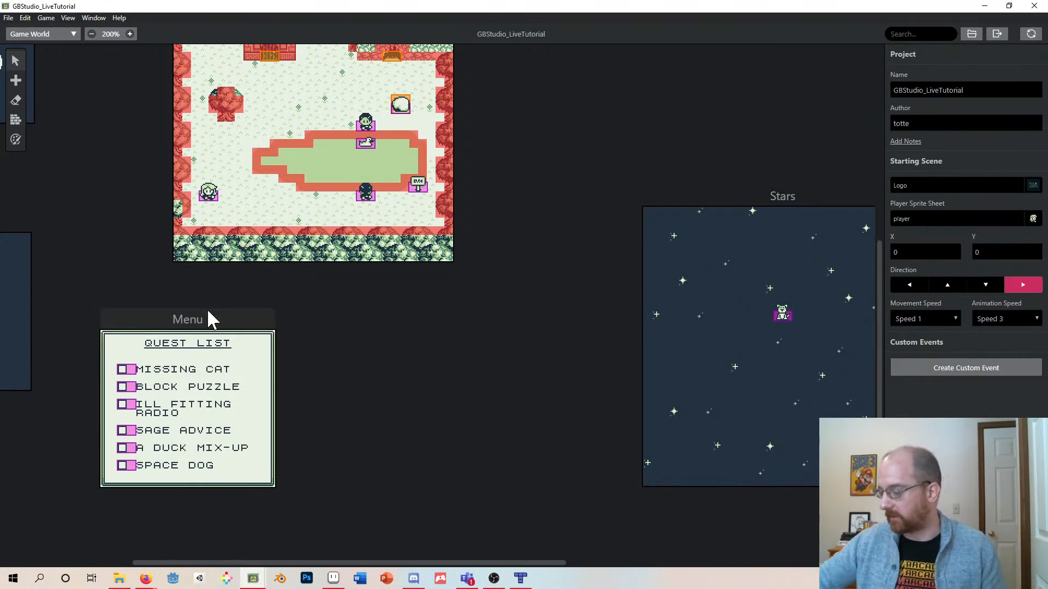
# - Build and run the sample game, then start a New Game from the title screen
pyautogui.click(1031, 34)
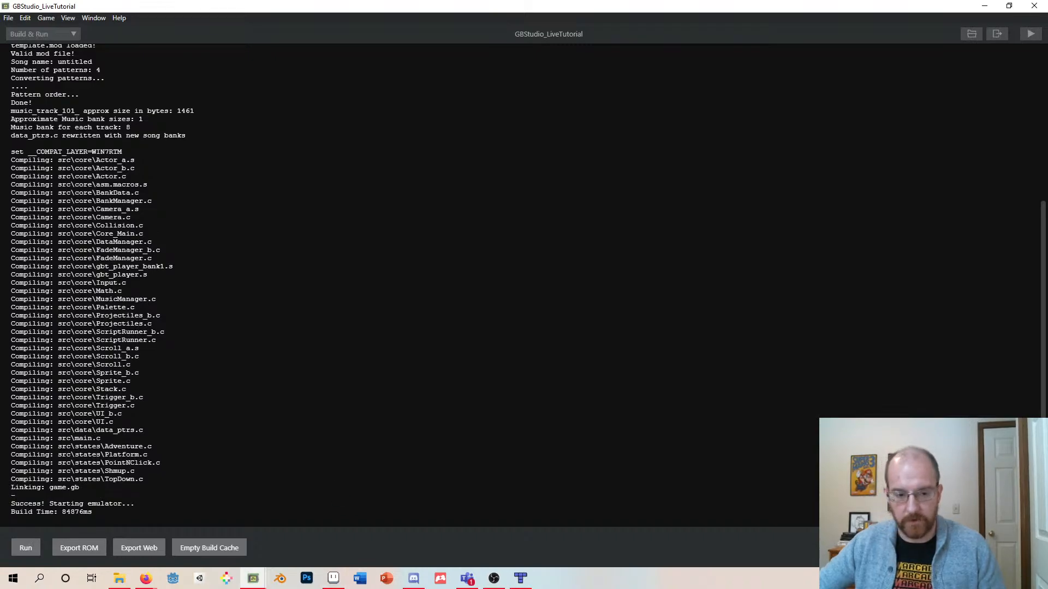
pyautogui.moveTo(376, 400); pyautogui.dragTo(524, 163)
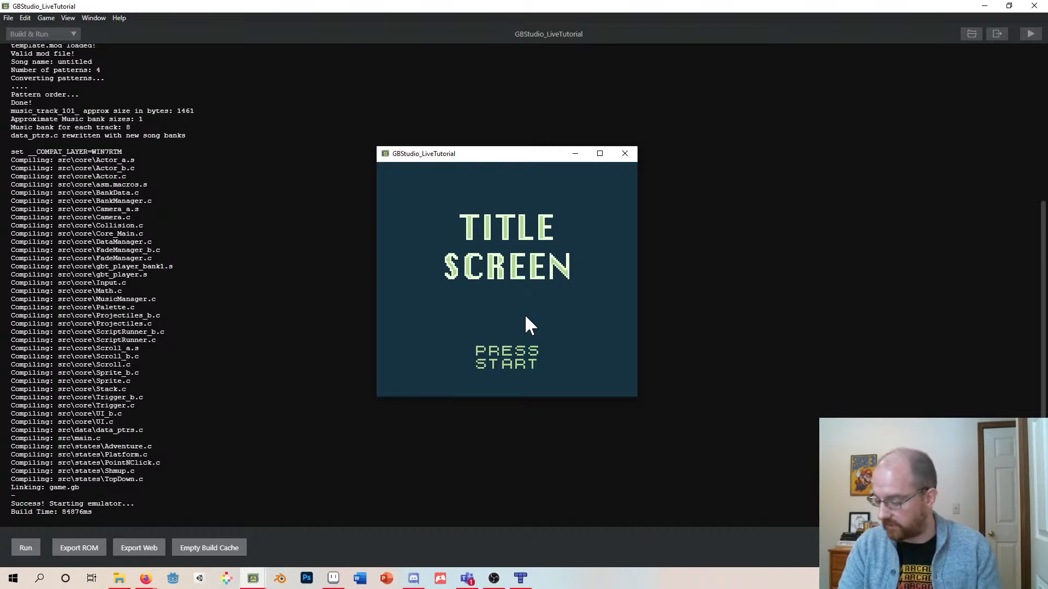
pyautogui.press('Return')
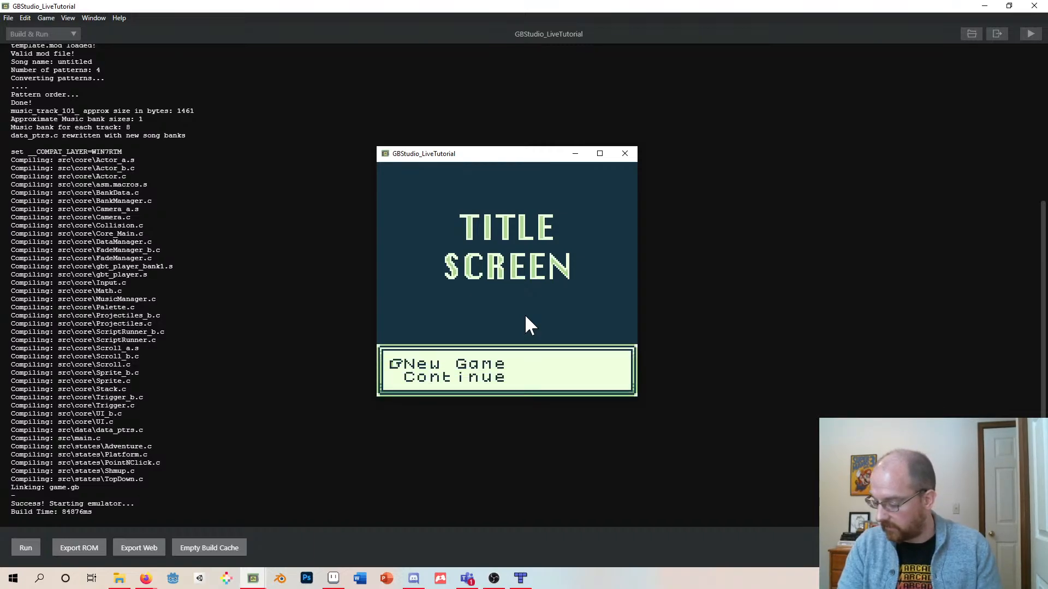
pyautogui.press('Down')
pyautogui.press('Up')
pyautogui.press('z')
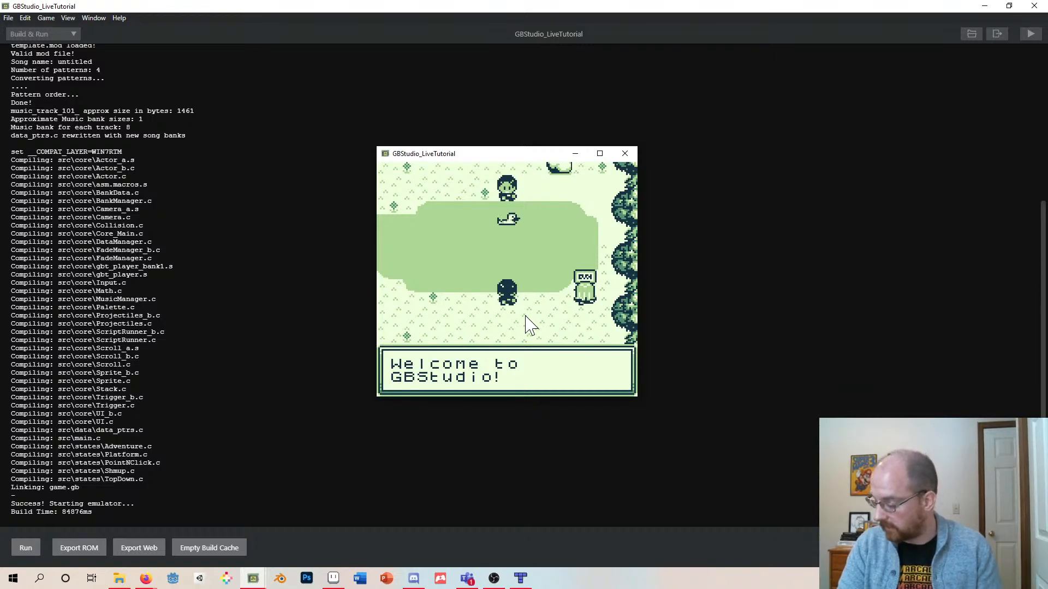
# - Playtest by dismissing the welcome dialogue, walking the player to the villager and talking to her
pyautogui.press('z')
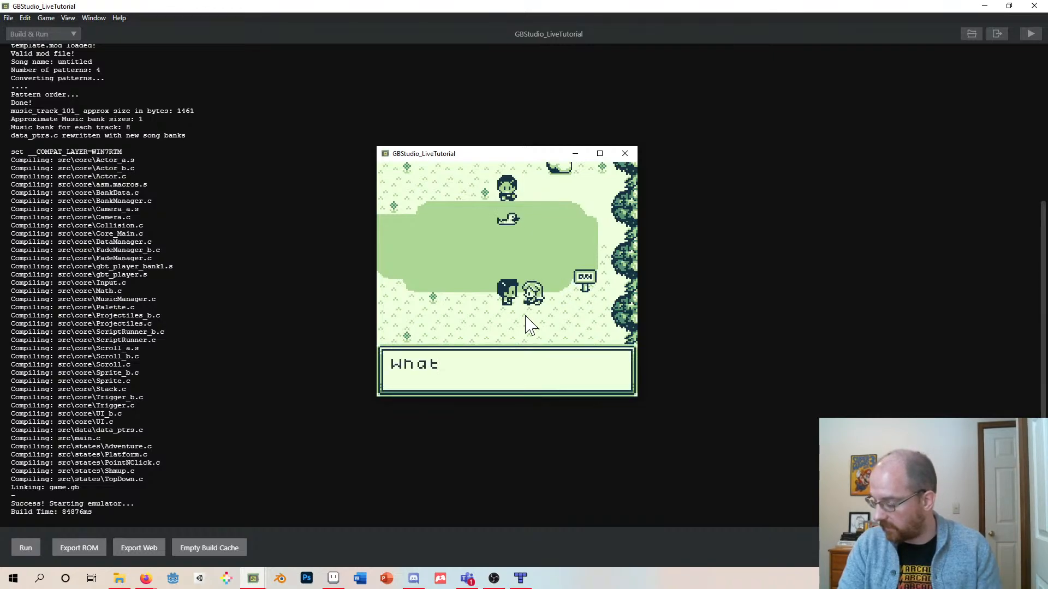
pyautogui.press('z')
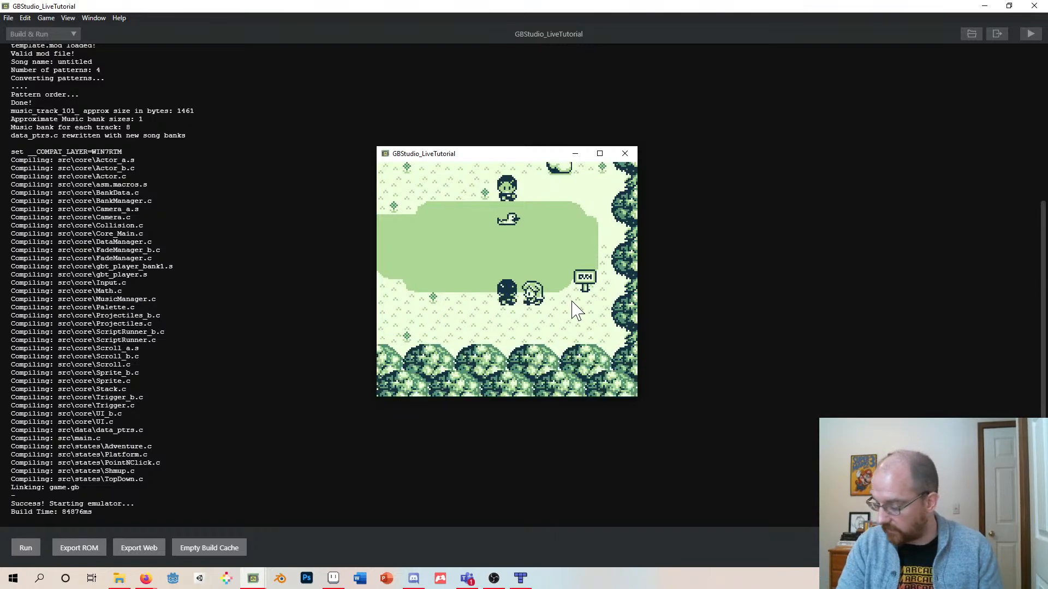
pyautogui.press('Left')
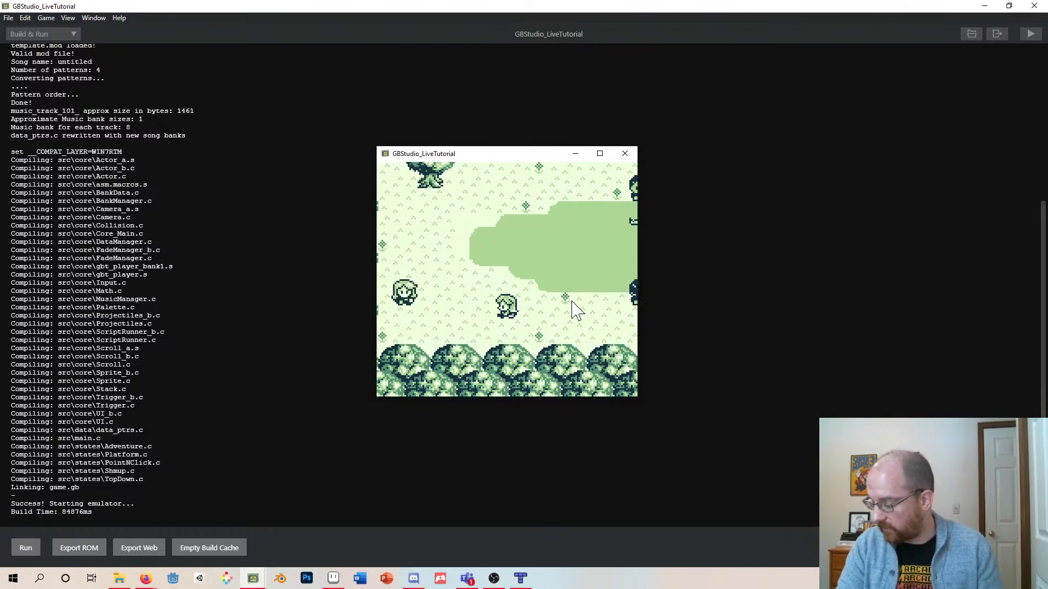
pyautogui.press('Up')
pyautogui.press('Left')
pyautogui.press('Right')
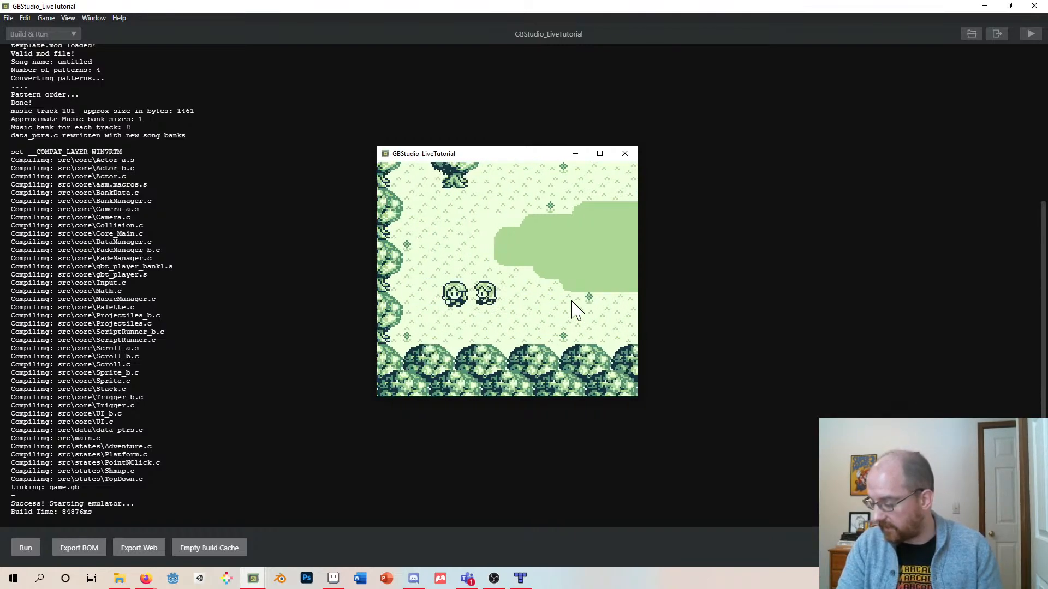
pyautogui.press('Left')
pyautogui.press('Left')
pyautogui.press('Down')
pyautogui.press('z')
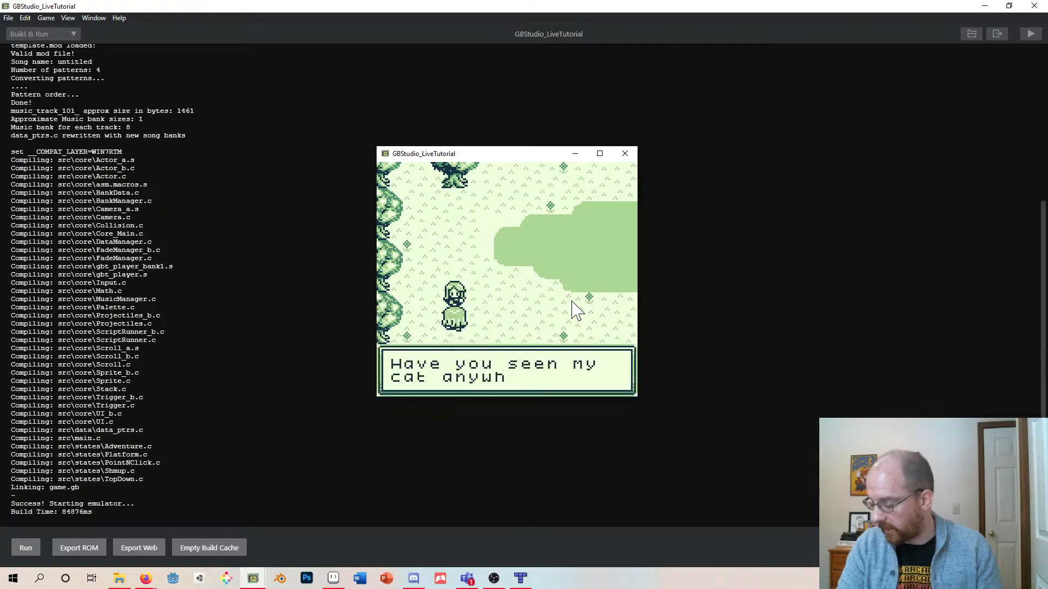
pyautogui.press('z')
# - Walk to the cat beside the house, talk to it, and bring it back to the villager
pyautogui.press('Up')
pyautogui.press('Right')
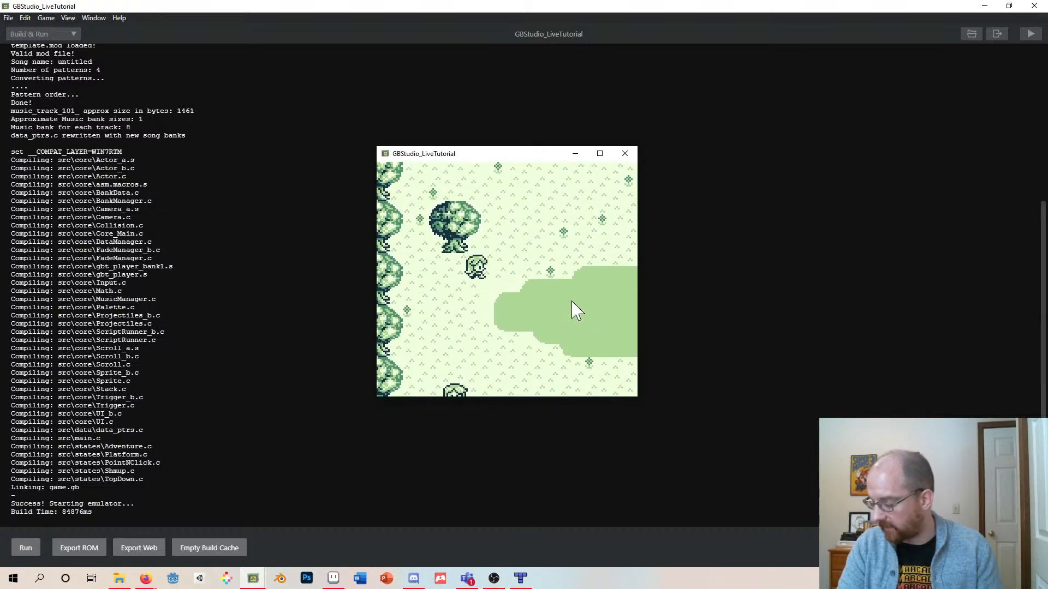
pyautogui.press('Right')
pyautogui.press('Up')
pyautogui.press('Left')
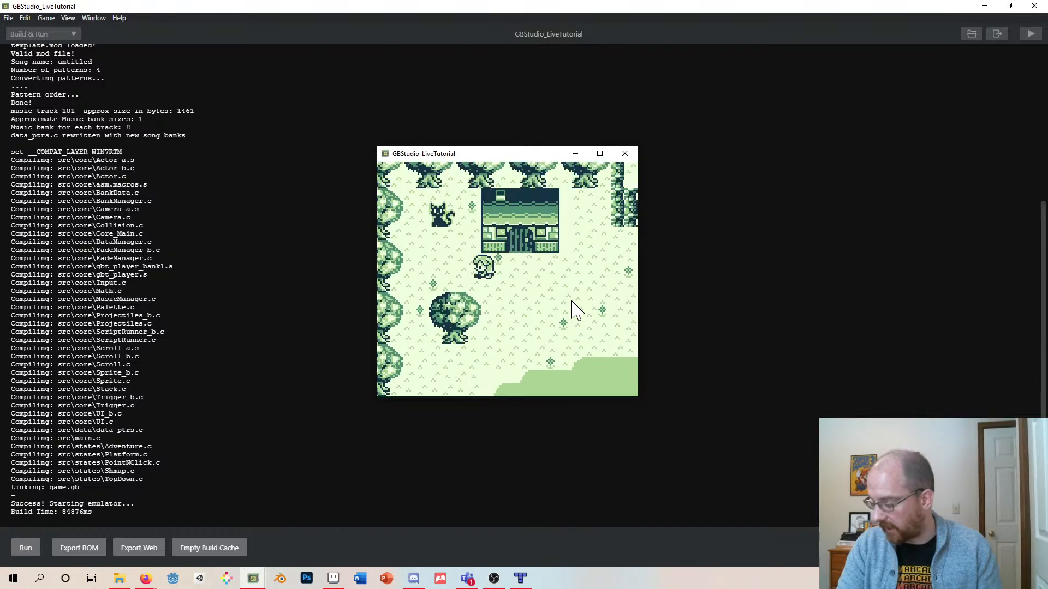
pyautogui.press('Up')
pyautogui.press('Left')
pyautogui.press('Up')
pyautogui.press('z')
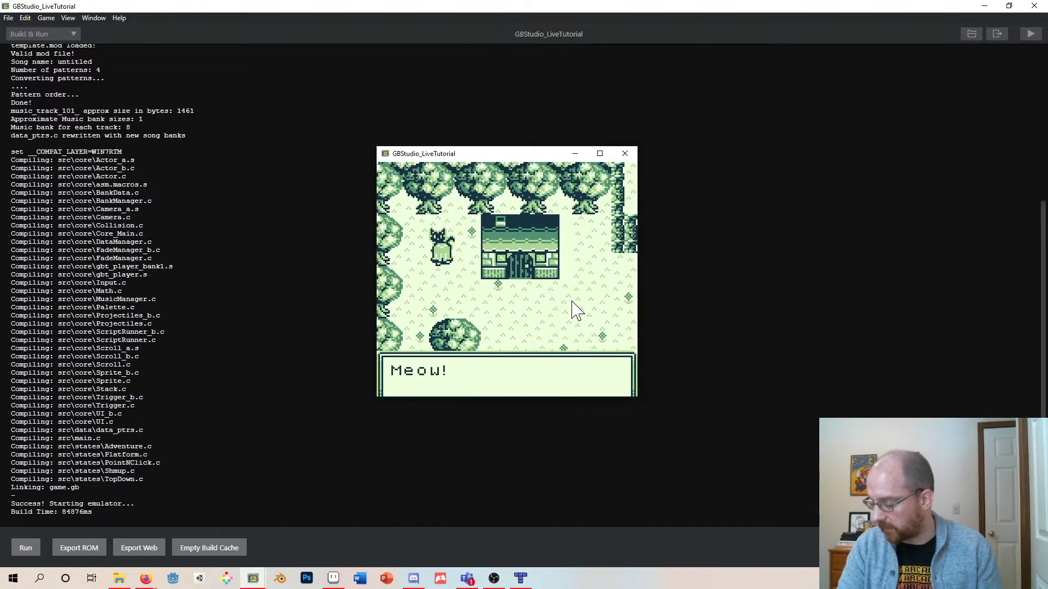
pyautogui.press('z')
pyautogui.press('Down')
pyautogui.press('Left')
pyautogui.press('Down')
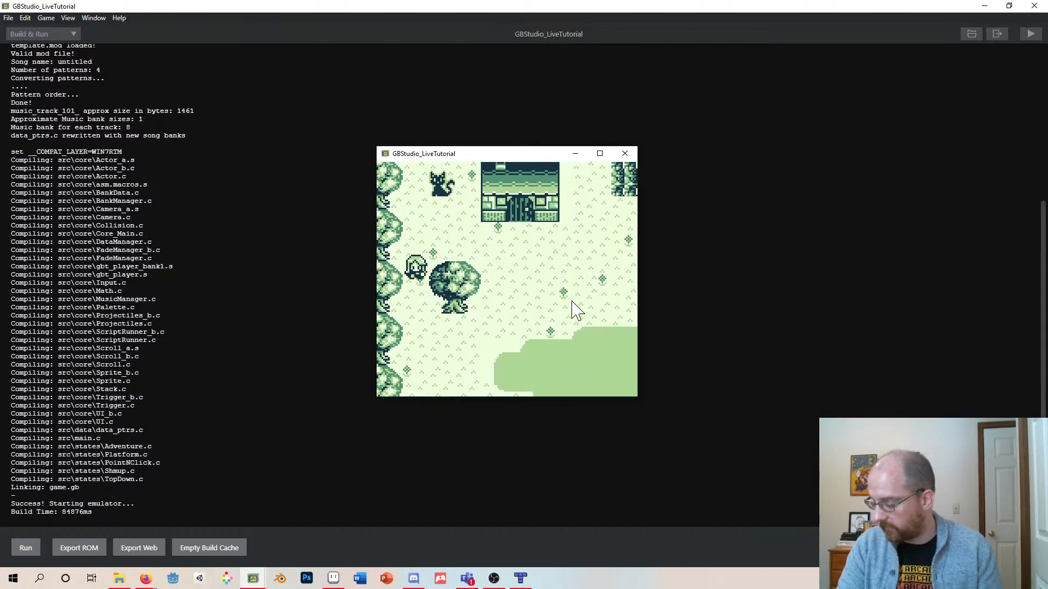
pyautogui.press('Down')
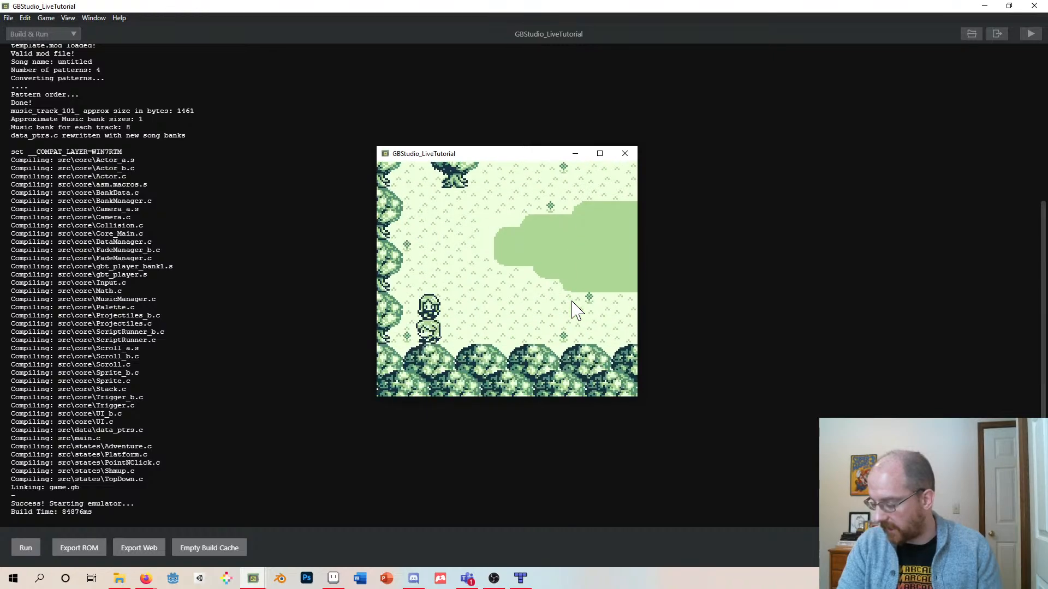
pyautogui.press('z')
pyautogui.press('z')
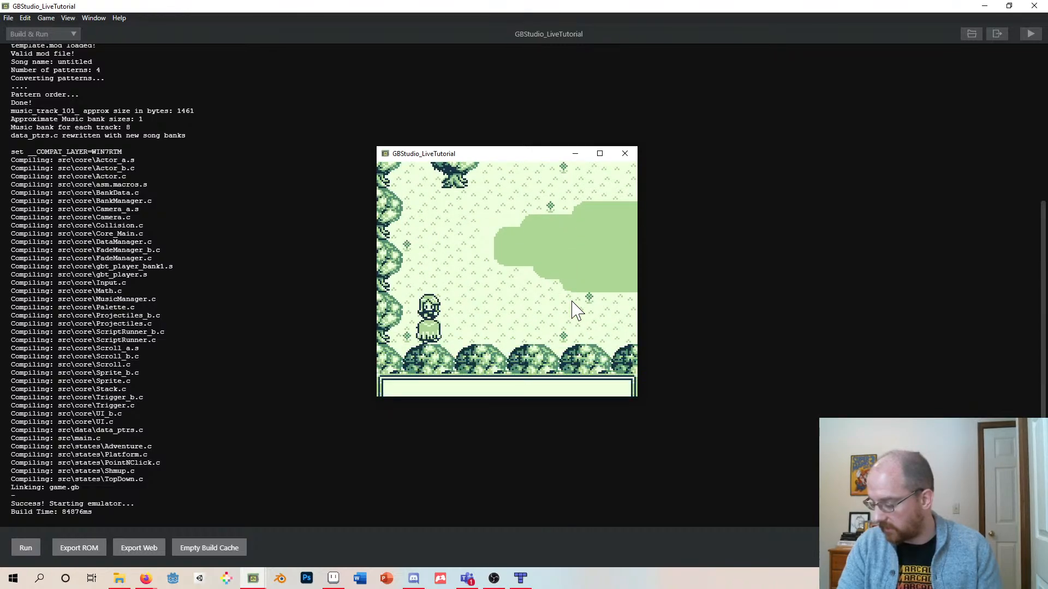
pyautogui.press('z')
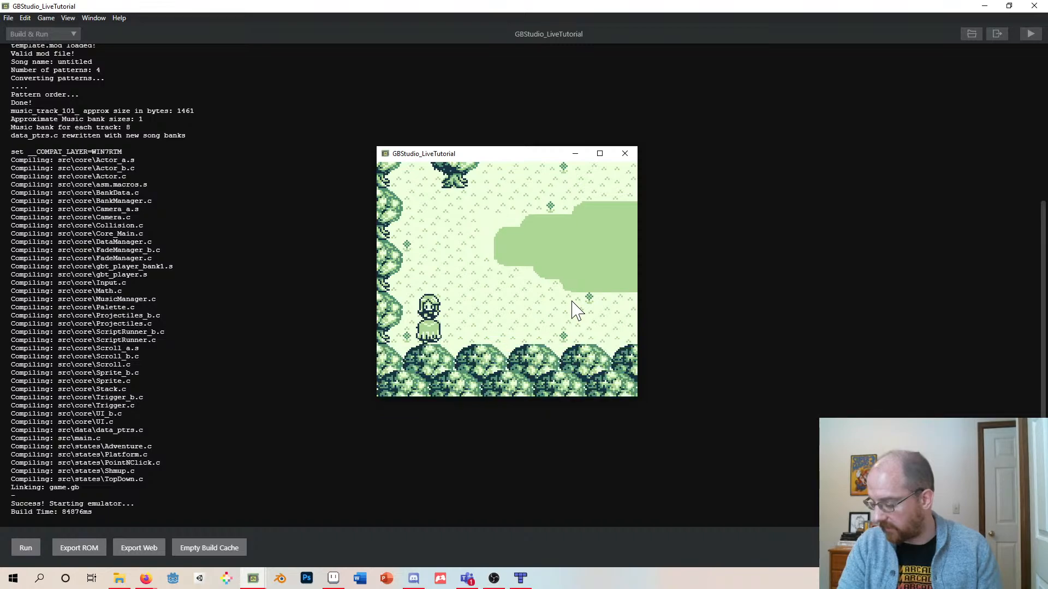
# - Open the in-game quest list menu and close it again
pyautogui.press('Up')
pyautogui.press('Right')
pyautogui.press('Return')
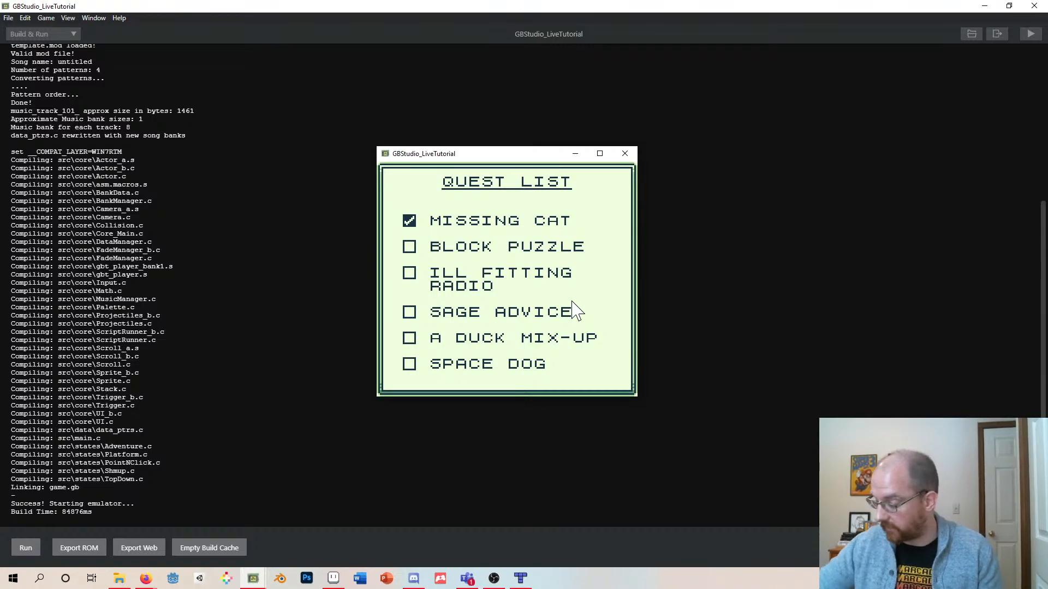
pyautogui.press('Return')
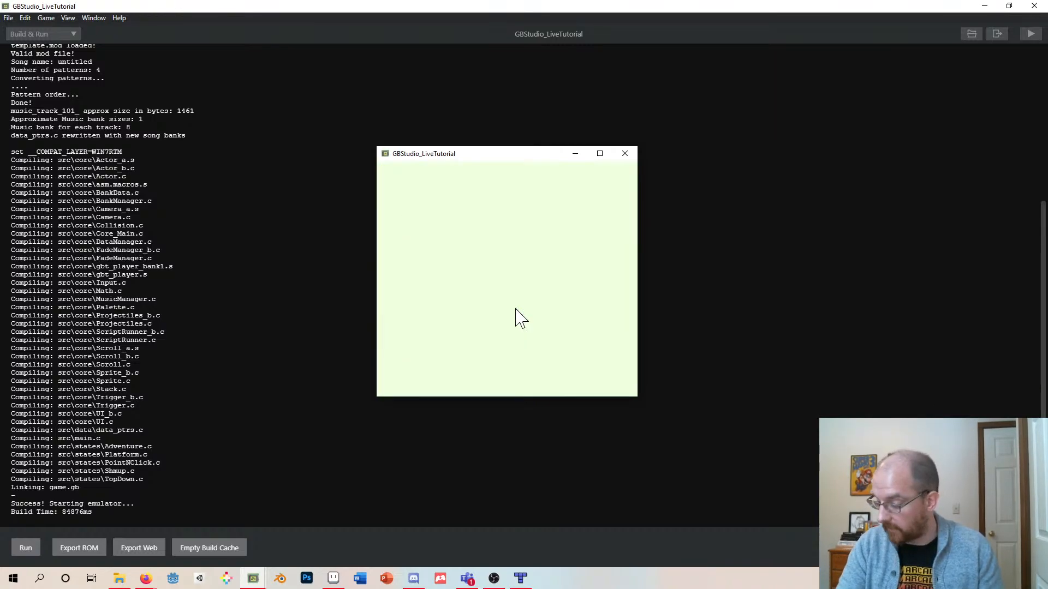
# - Walk the player into the house and back out, then close the emulator window
pyautogui.press('Up')
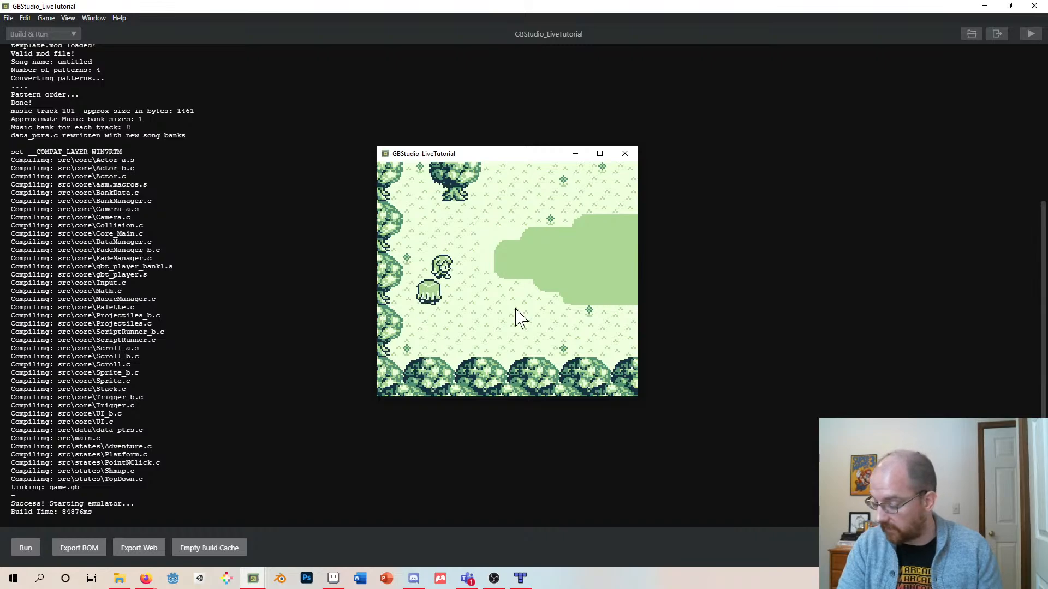
pyautogui.press('Right')
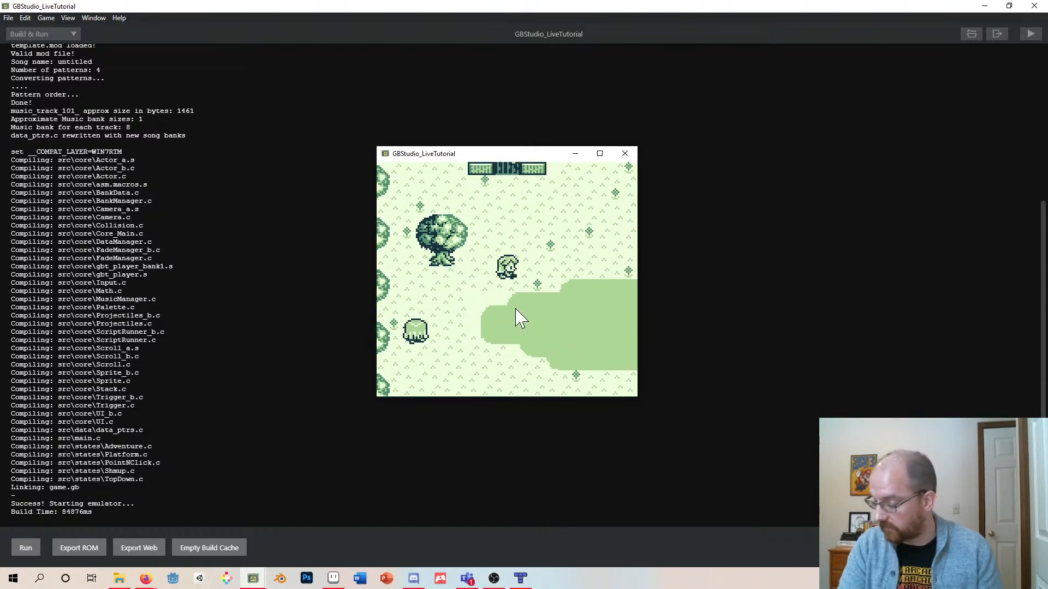
pyautogui.press('Up')
pyautogui.press('Up')
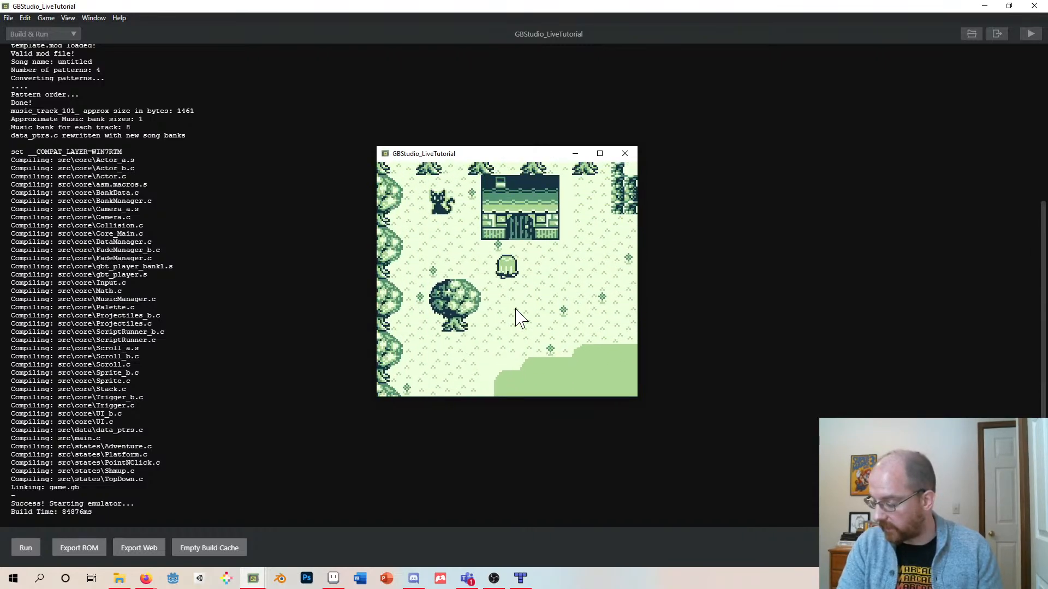
pyautogui.press('Up')
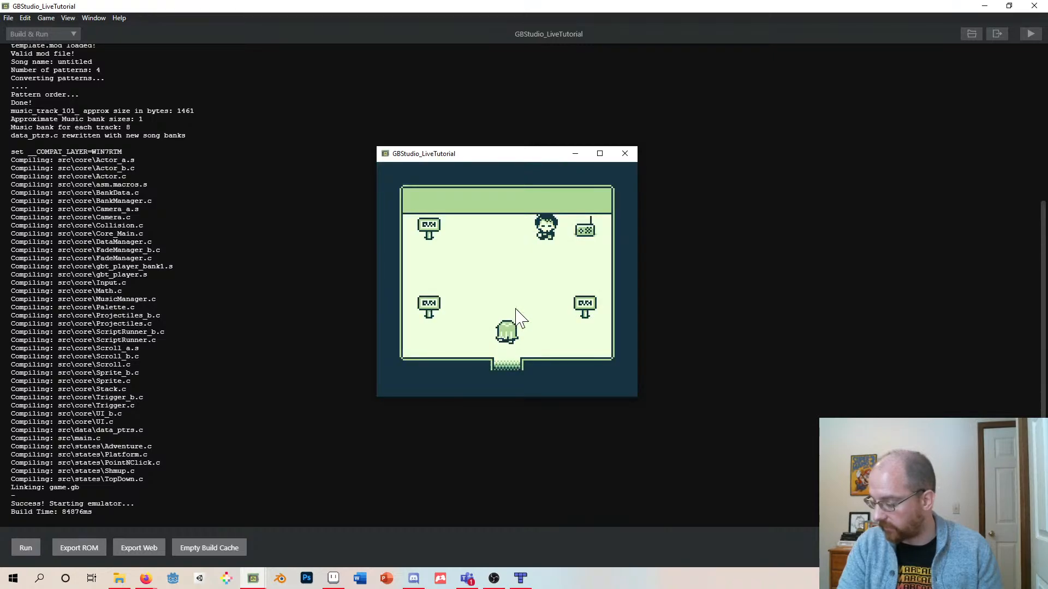
pyautogui.press('Right')
pyautogui.press('Left')
pyautogui.press('Down')
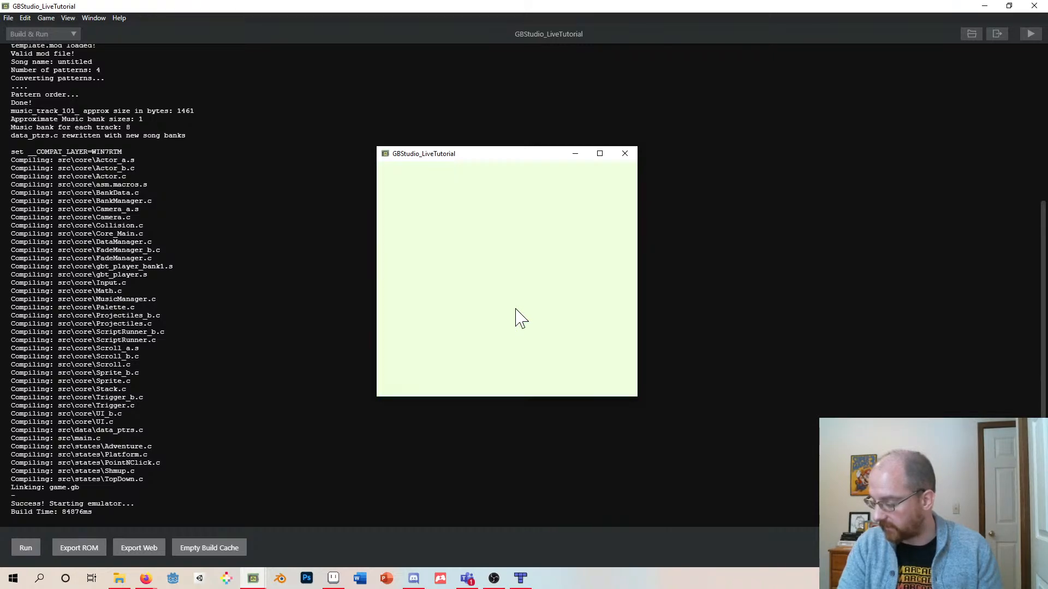
pyautogui.click(625, 153)
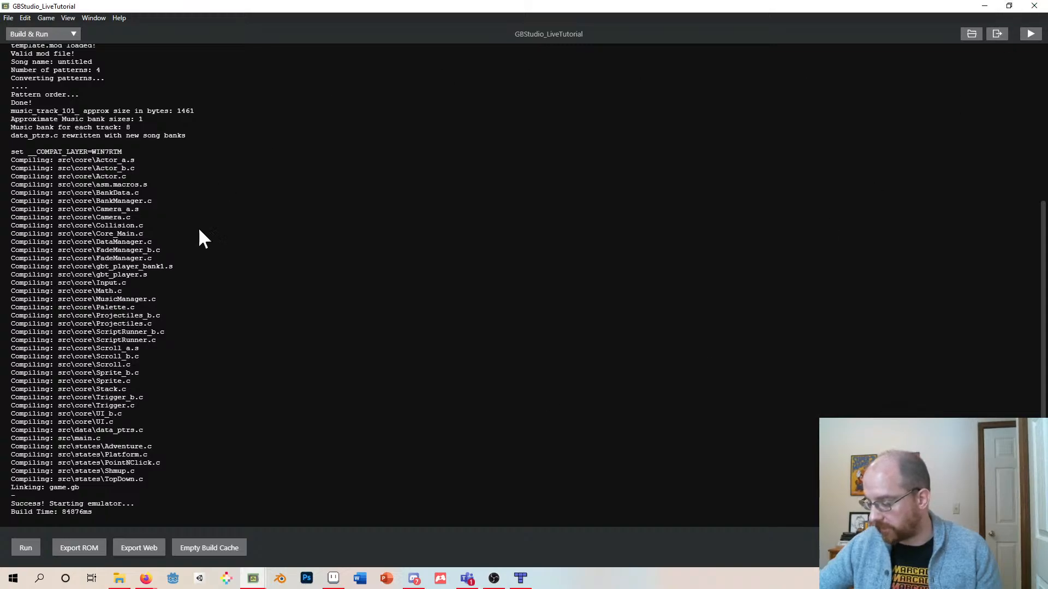
# - Return to the Game World view and move the Outside scene slightly right and down
pyautogui.click(30, 34)
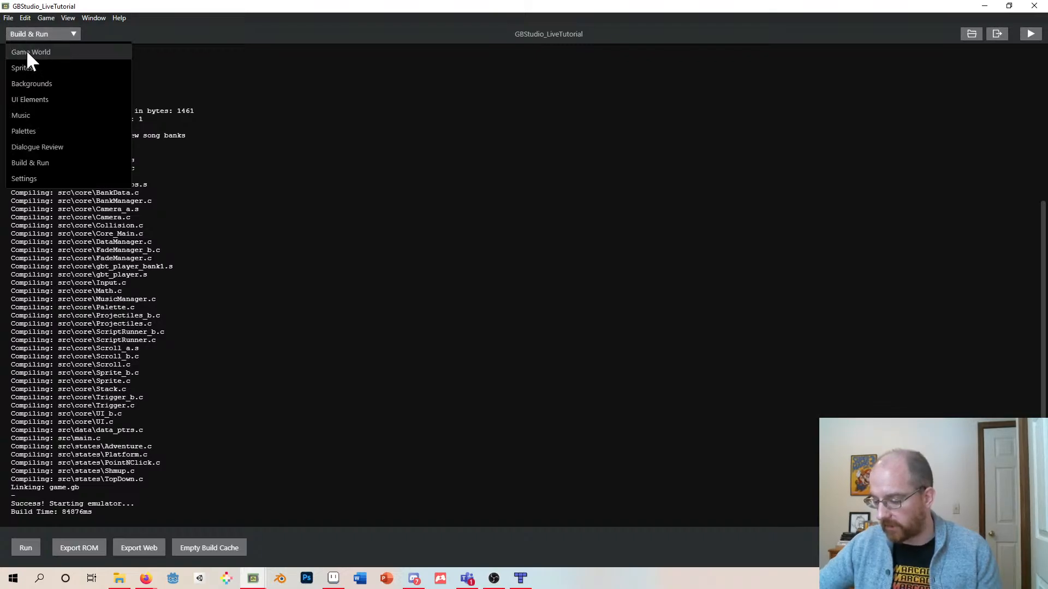
pyautogui.click(27, 51)
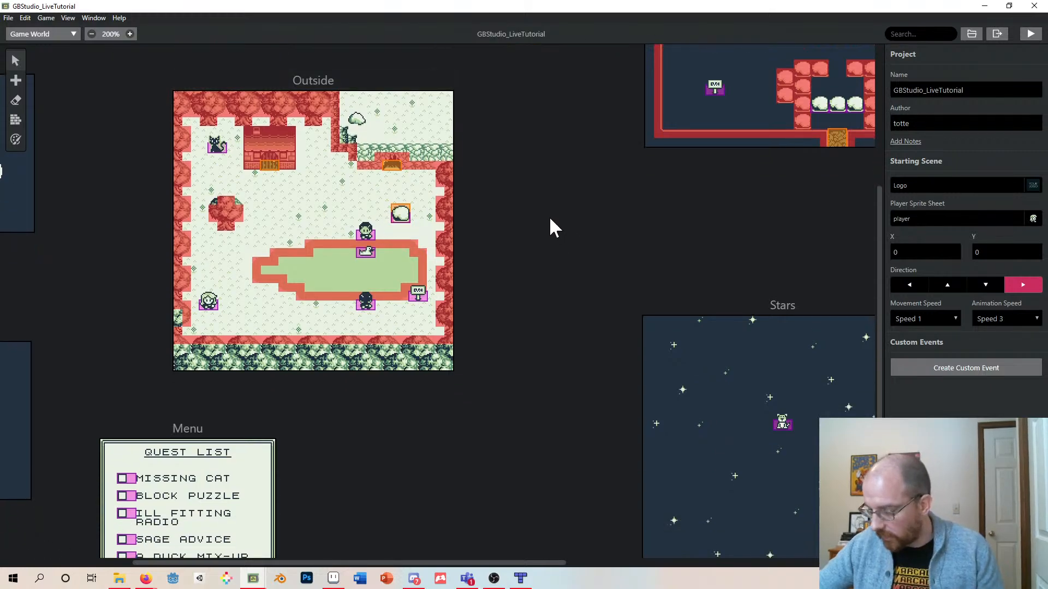
pyautogui.scroll(3, 549, 216)
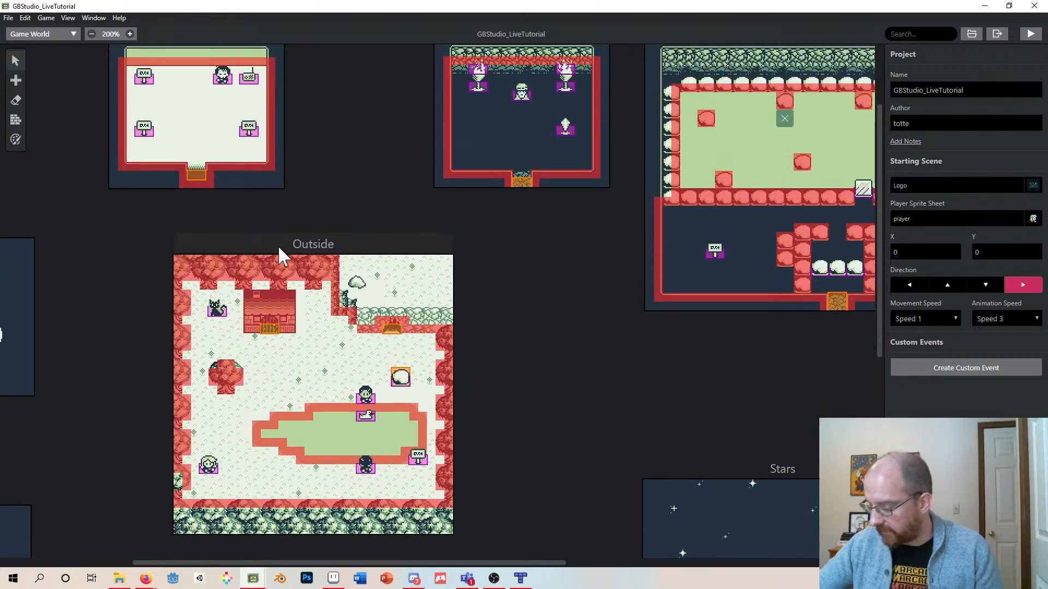
pyautogui.moveTo(279, 248); pyautogui.dragTo(381, 270)
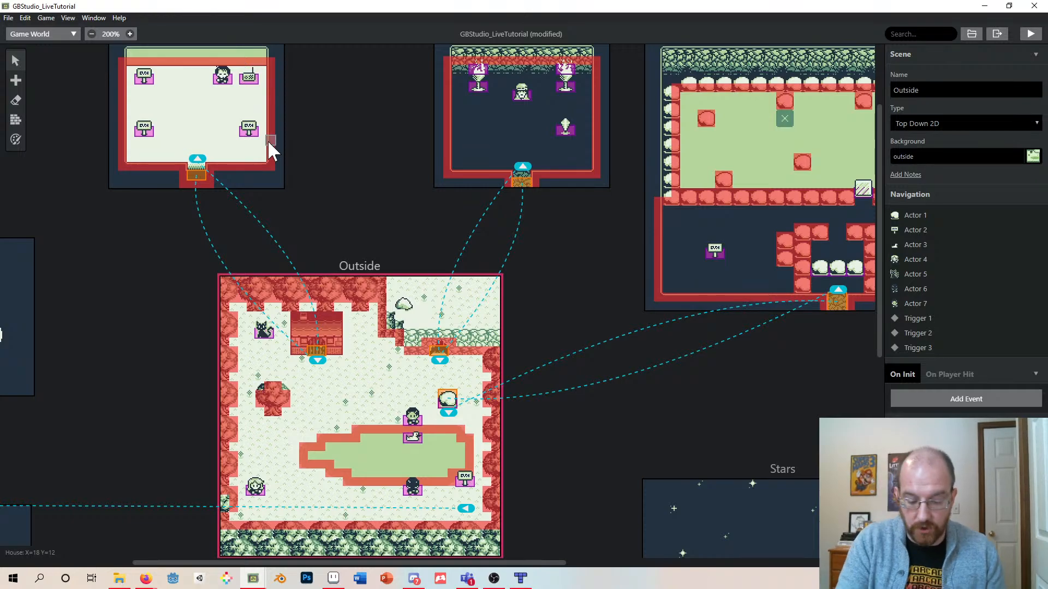
pyautogui.keyDown('ctrl'); pyautogui.scroll(-2, 268, 143); pyautogui.keyUp('ctrl')
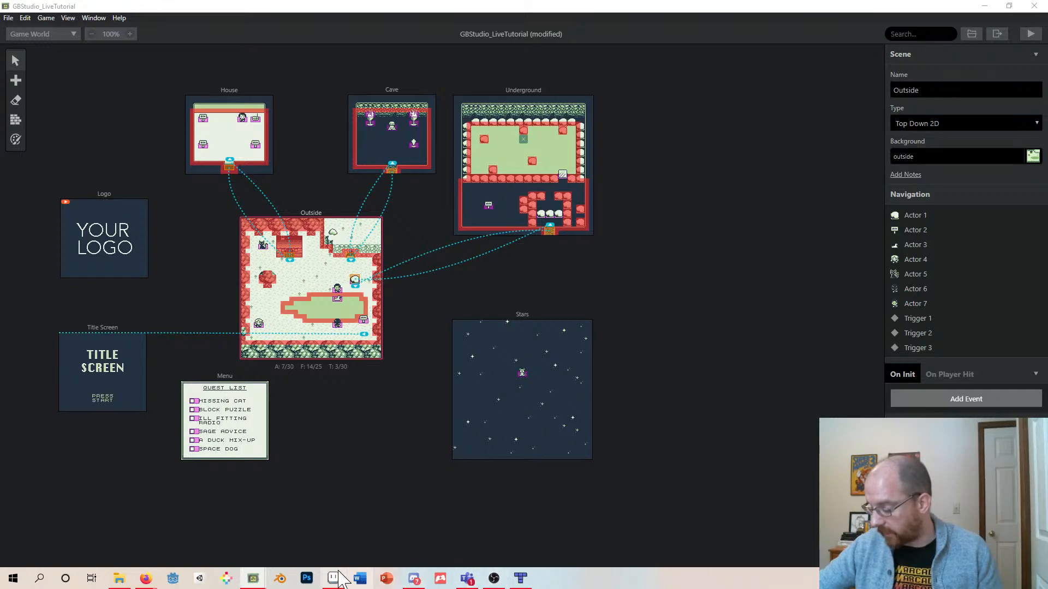
# - Switch to Aseprite and create a new 128 × 128 px RGB sprite with a transparent background
pyautogui.moveTo(334, 581)
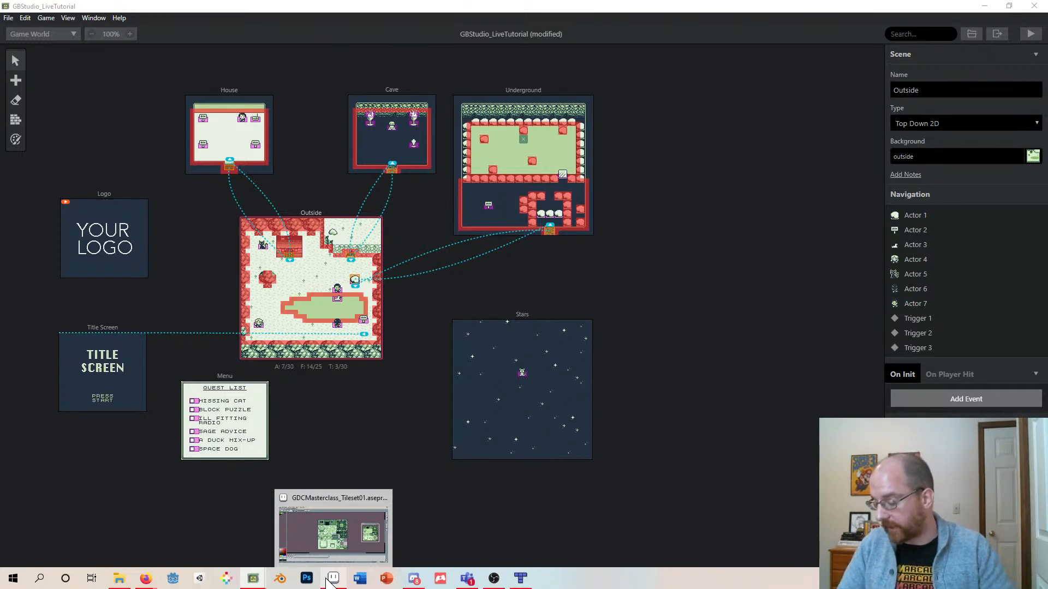
pyautogui.click(352, 552)
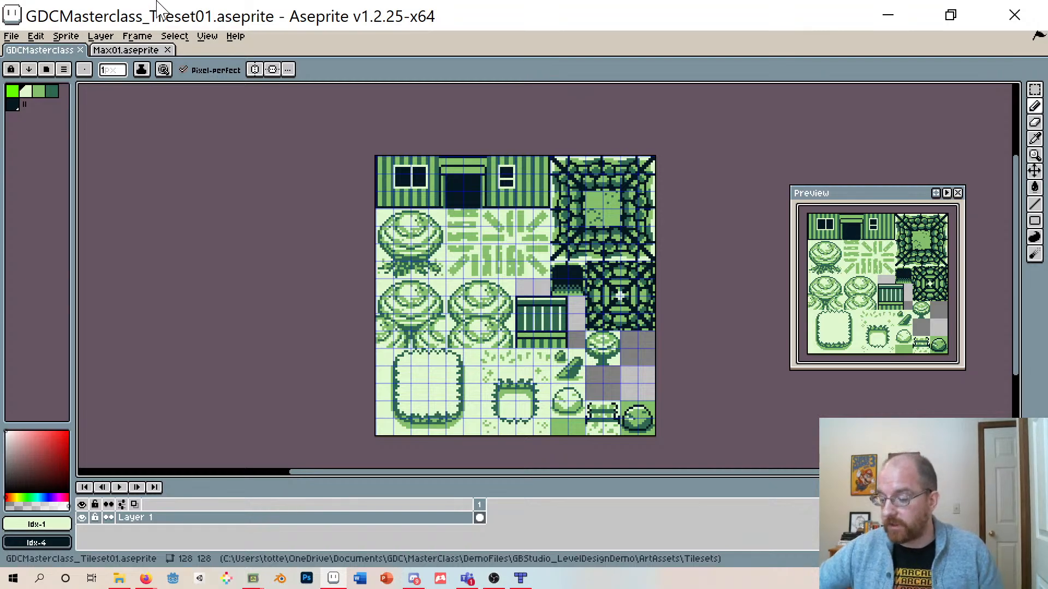
pyautogui.click(11, 36)
pyautogui.moveTo(34, 37)
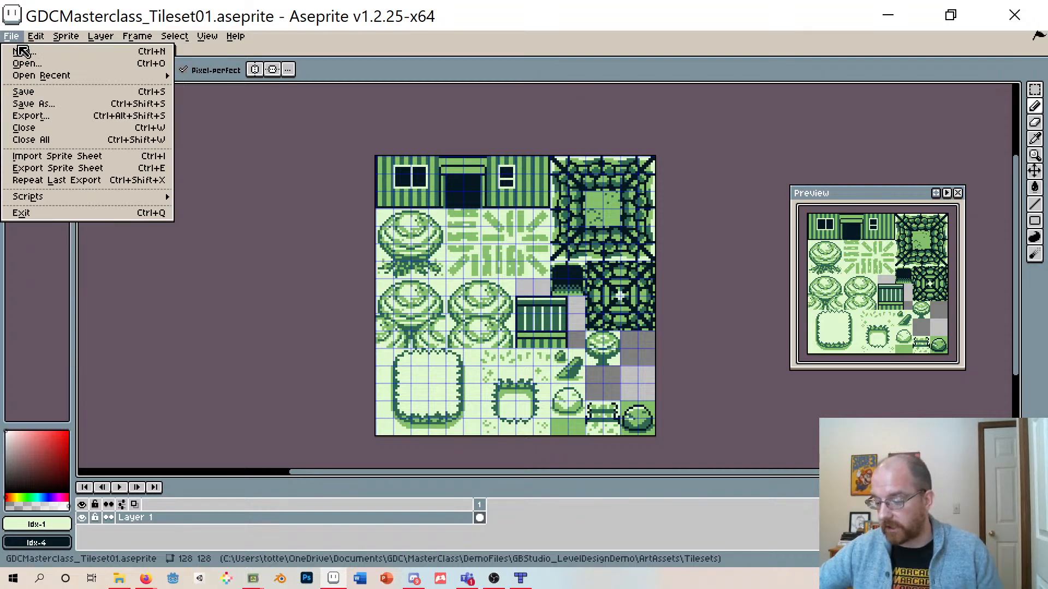
pyautogui.click(27, 52)
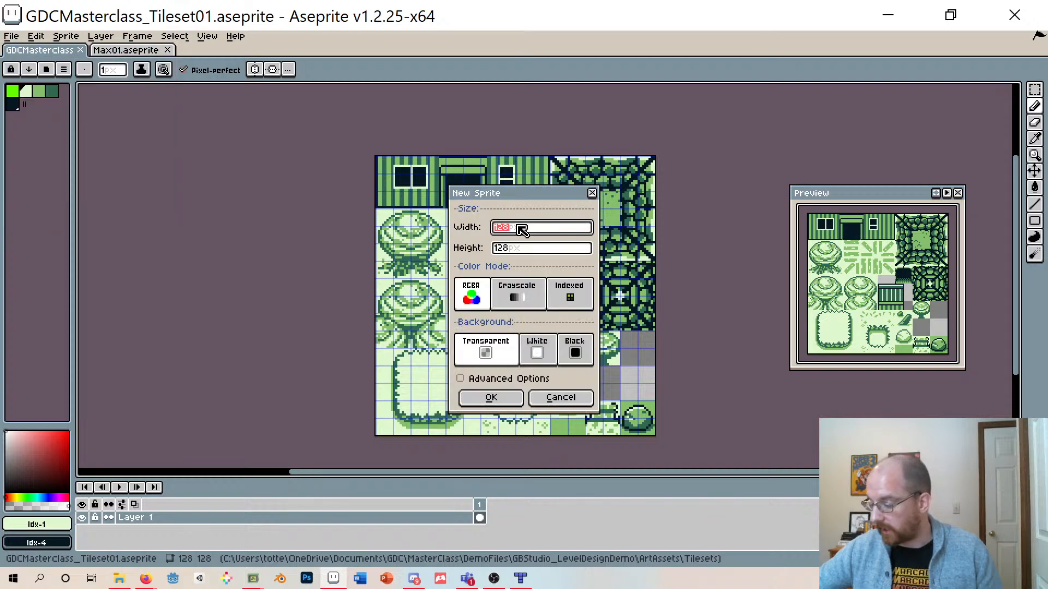
pyautogui.moveTo(499, 196); pyautogui.dragTo(442, 193)
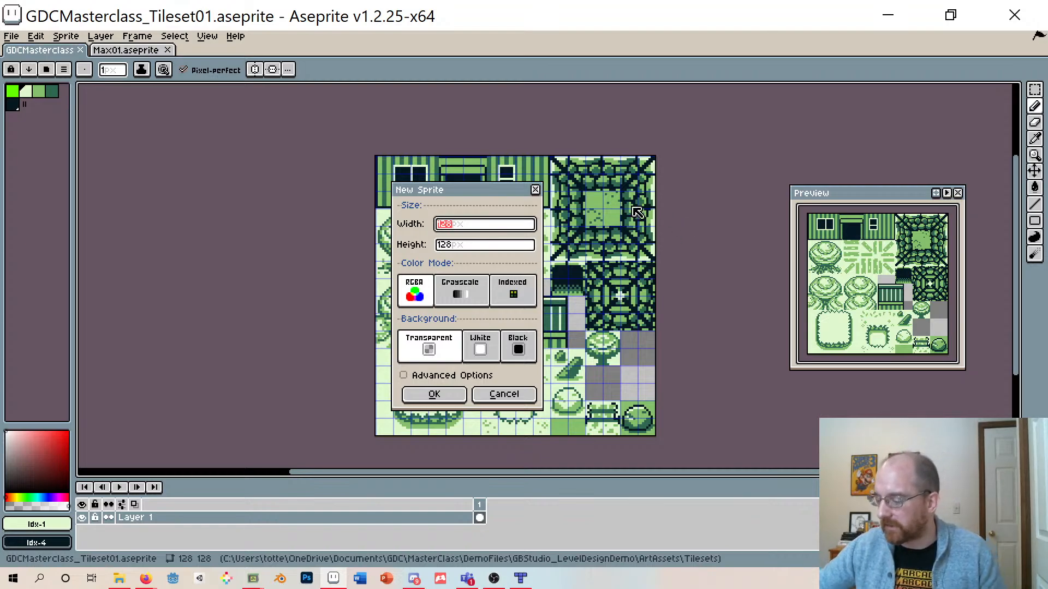
pyautogui.moveTo(495, 192); pyautogui.dragTo(406, 197)
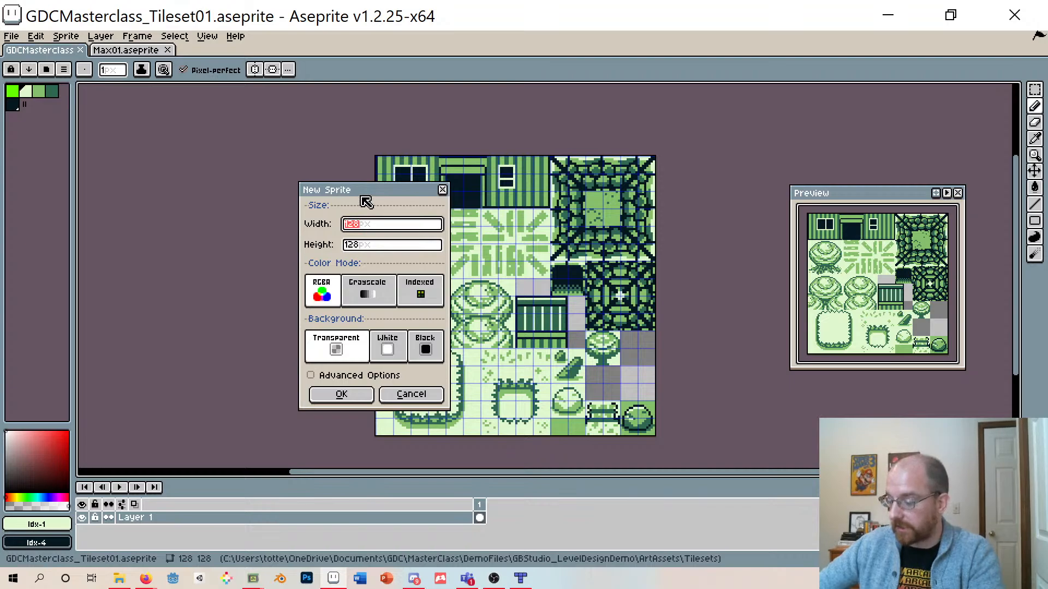
pyautogui.moveTo(373, 195); pyautogui.dragTo(381, 197)
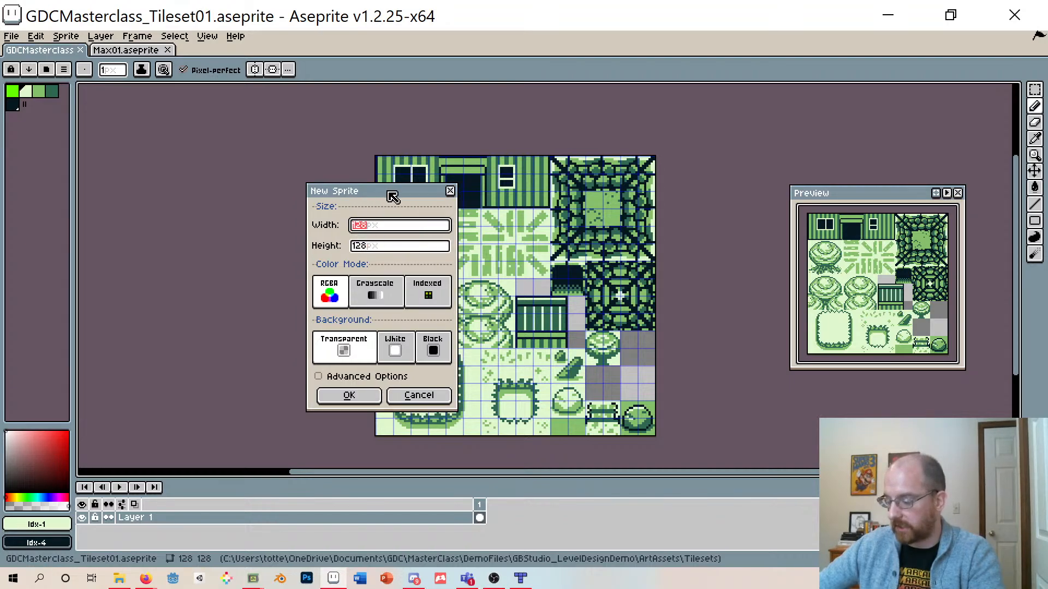
pyautogui.moveTo(390, 196); pyautogui.dragTo(398, 189)
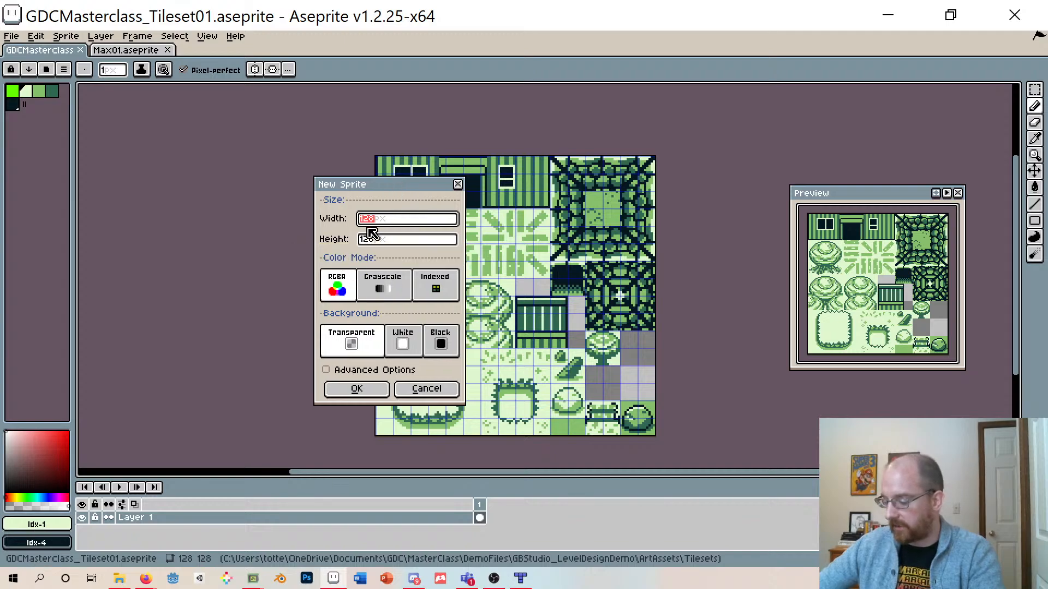
pyautogui.click(359, 388)
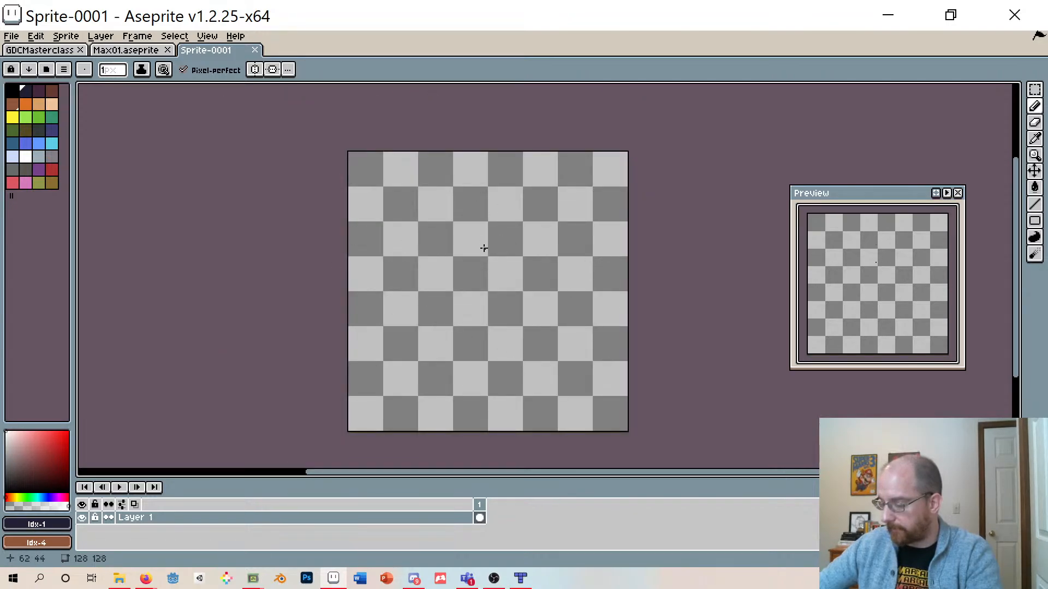
# - Set the sprite's grid to 8 × 8 px with X and Y offsets of 8
pyautogui.click(209, 44)
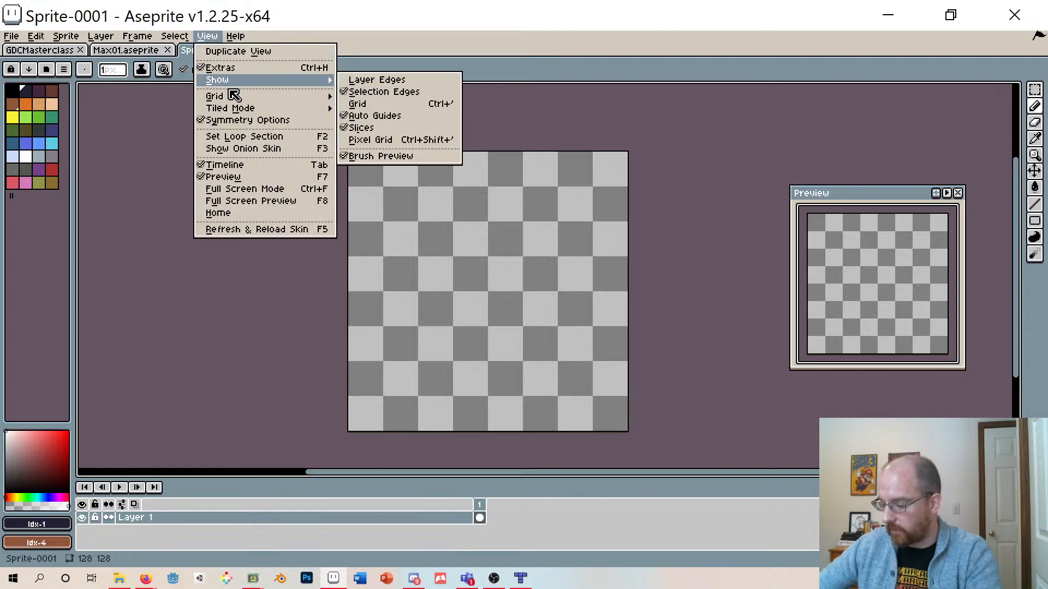
pyautogui.moveTo(232, 96)
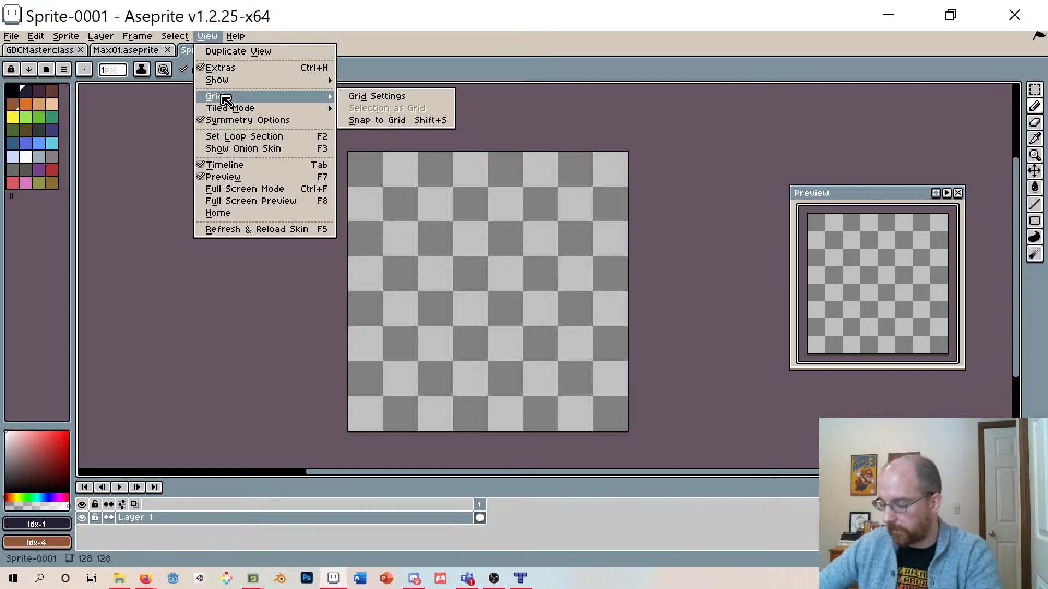
pyautogui.click(376, 97)
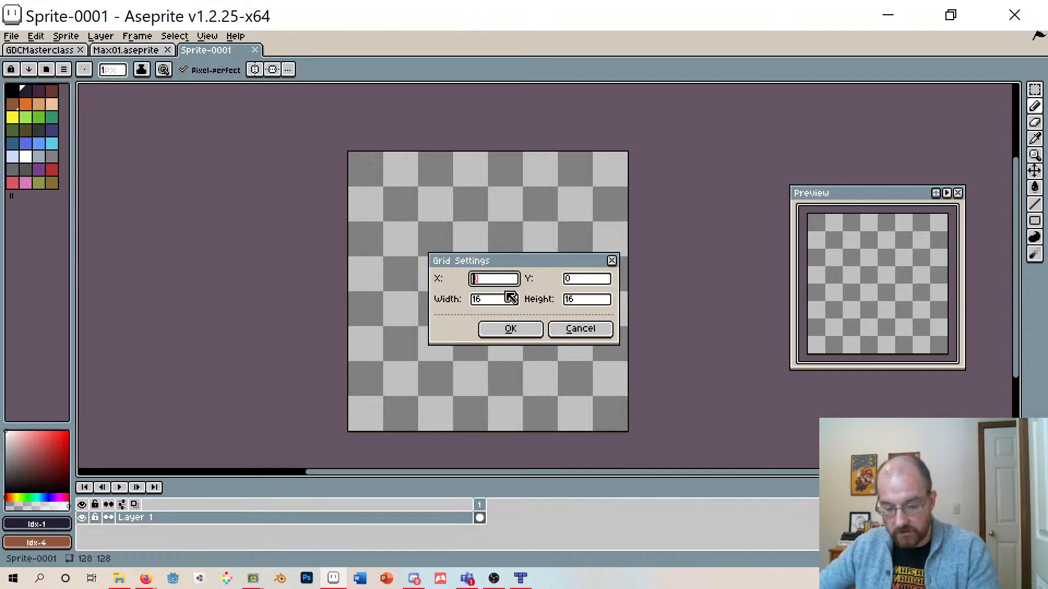
pyautogui.write('8')
pyautogui.click(568, 281)
pyautogui.write('8')
pyautogui.click(483, 301)
pyautogui.write('8')
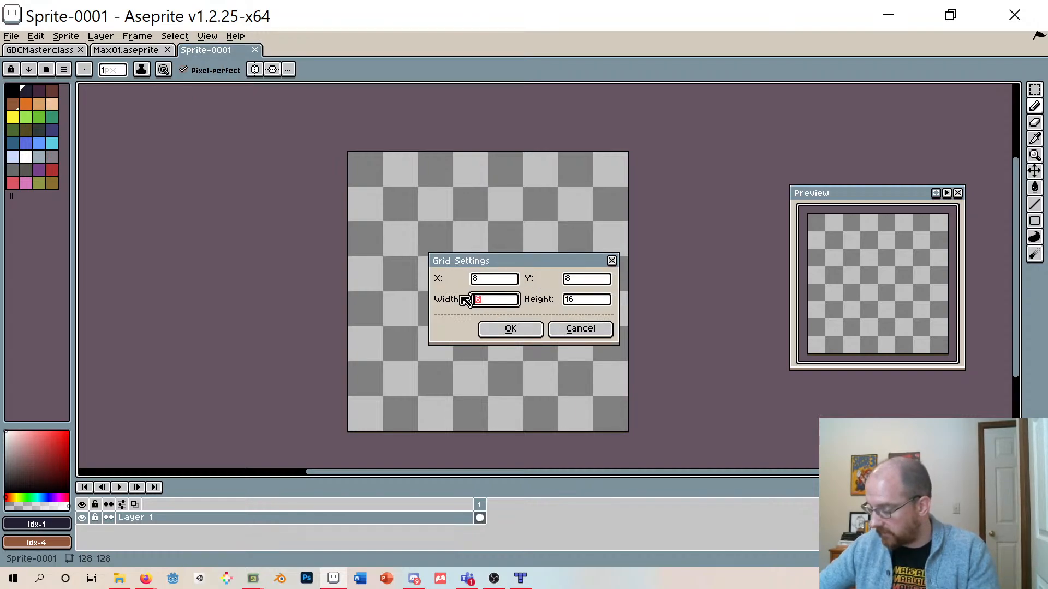
pyautogui.click(584, 299)
pyautogui.write('8')
pyautogui.click(511, 328)
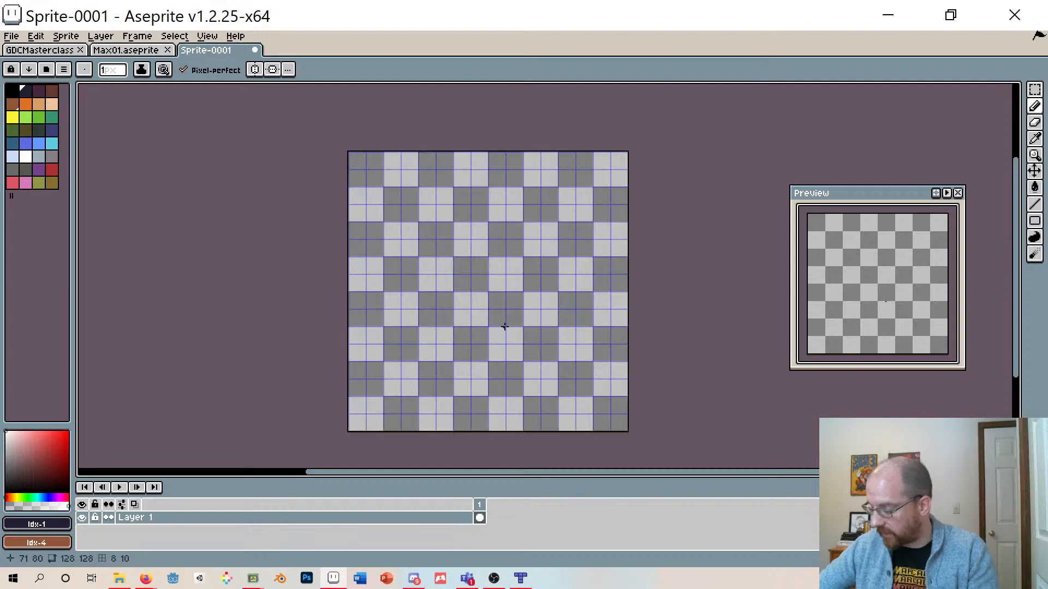
# - Load the gb-studio-aseprite.aseprite palette into the new sprite and pick its first colour
pyautogui.scroll(2, 436, 262)
pyautogui.scroll(-1, 428, 265)
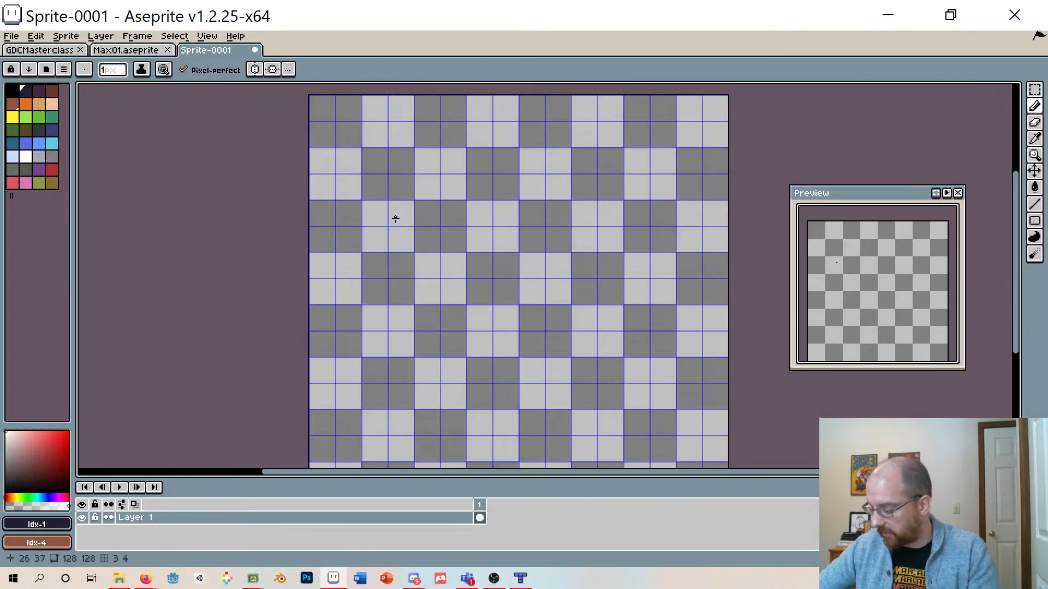
pyautogui.scroll(3, 395, 219)
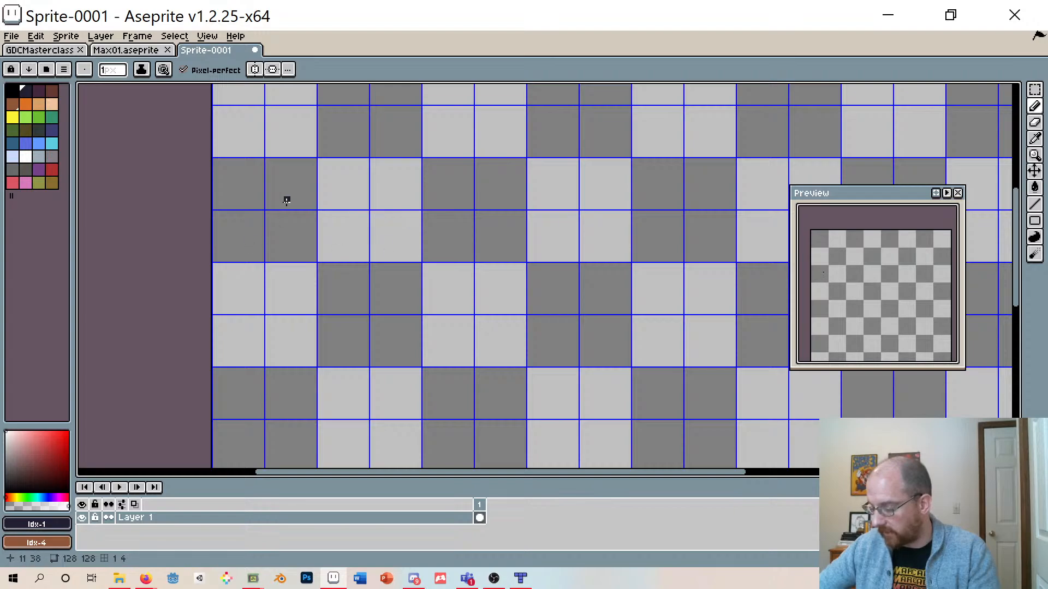
pyautogui.scroll(-2, 603, 260)
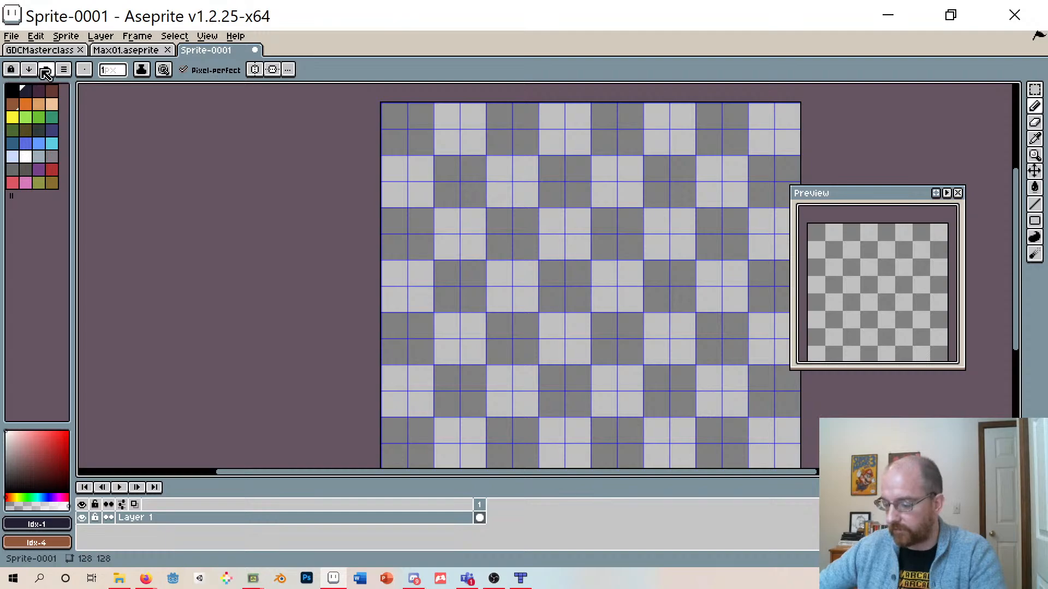
pyautogui.click(64, 70)
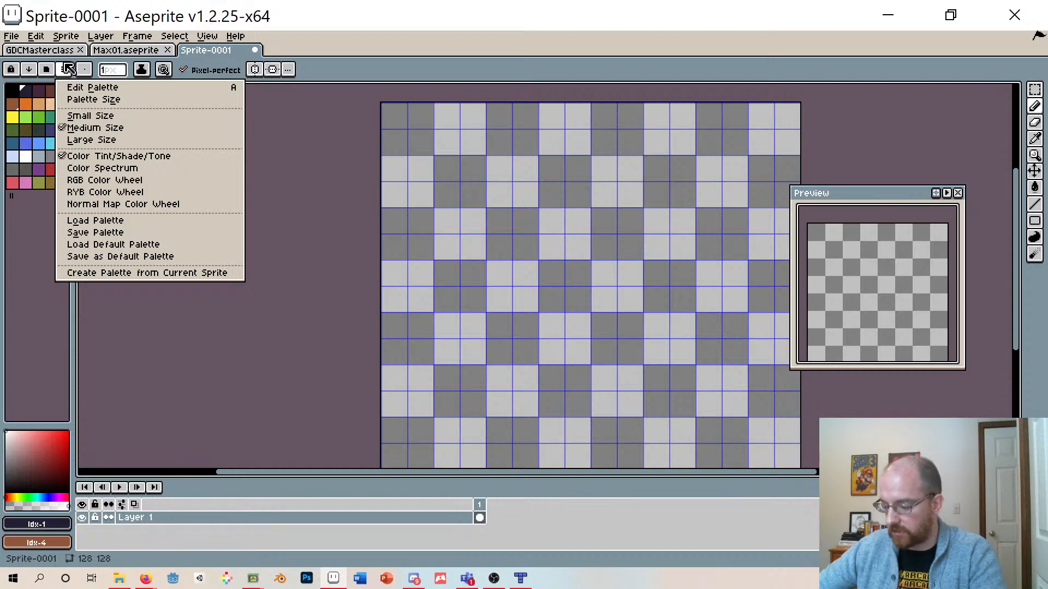
pyautogui.click(114, 221)
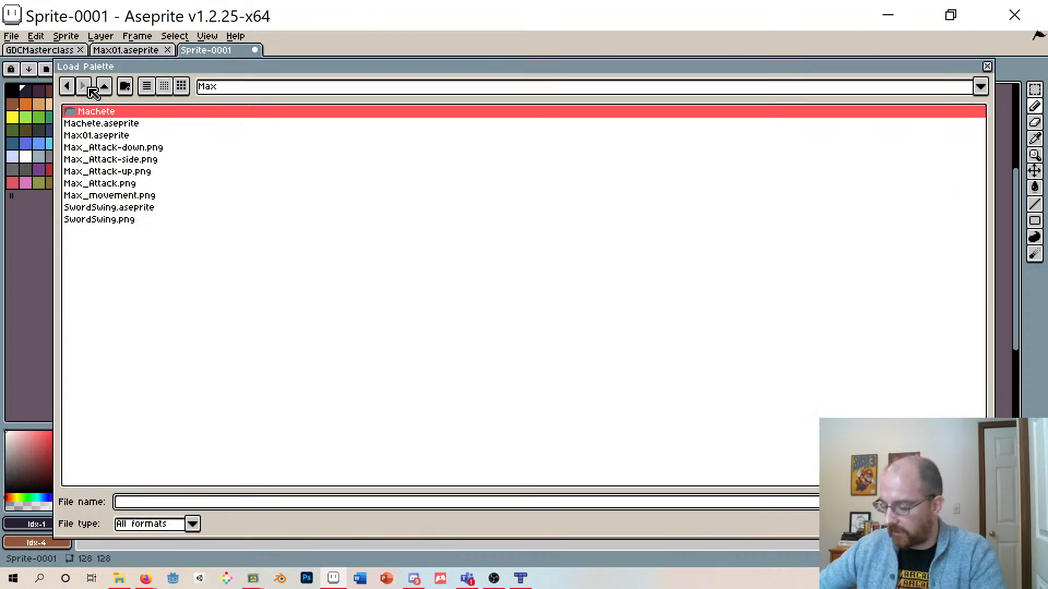
pyautogui.click(107, 87)
pyautogui.click(107, 87)
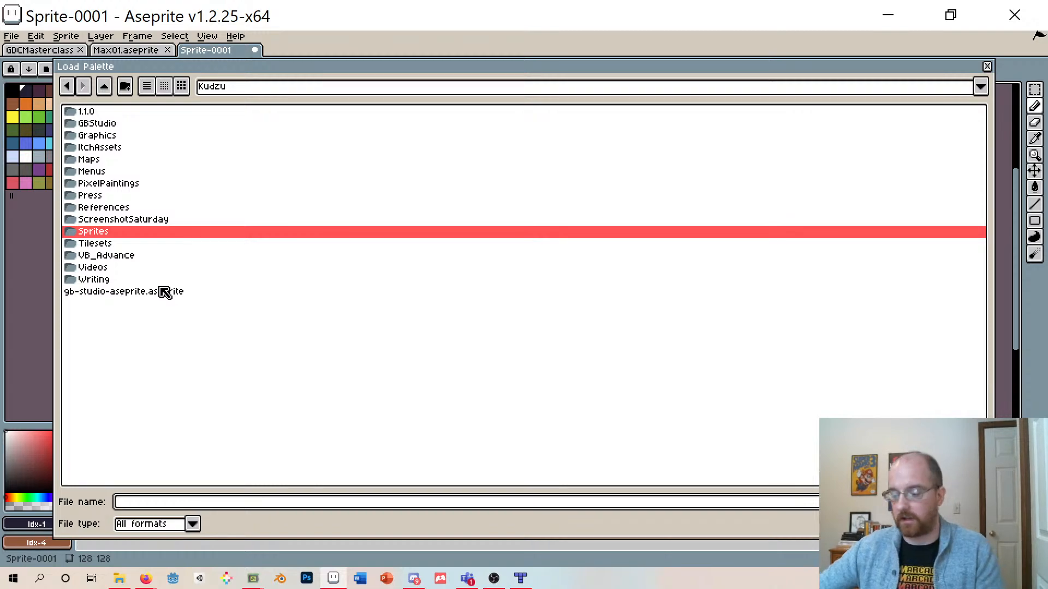
pyautogui.click(107, 295)
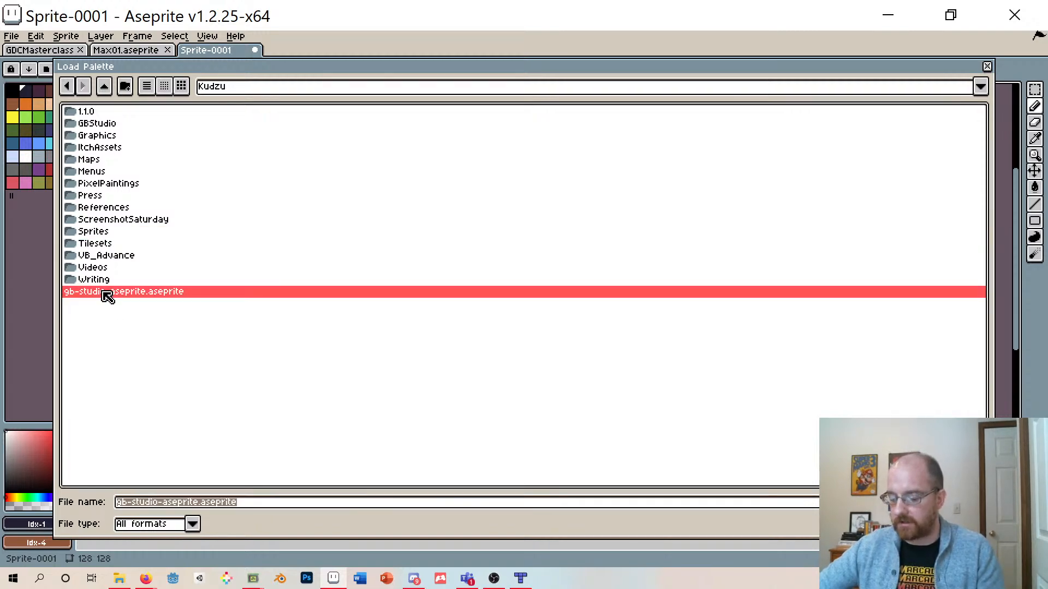
pyautogui.doubleClick(107, 295)
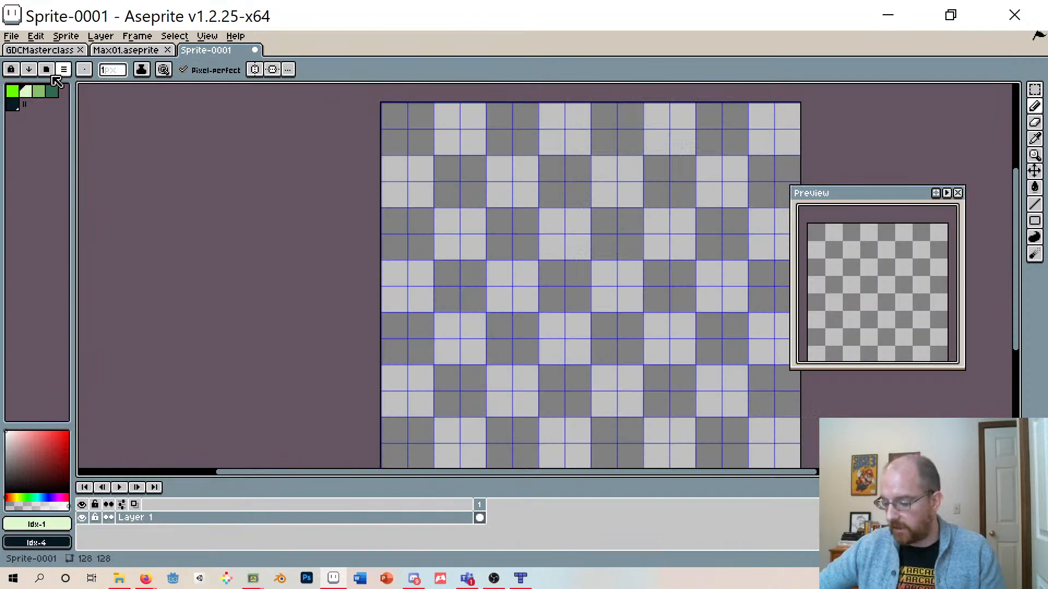
pyautogui.click(19, 94)
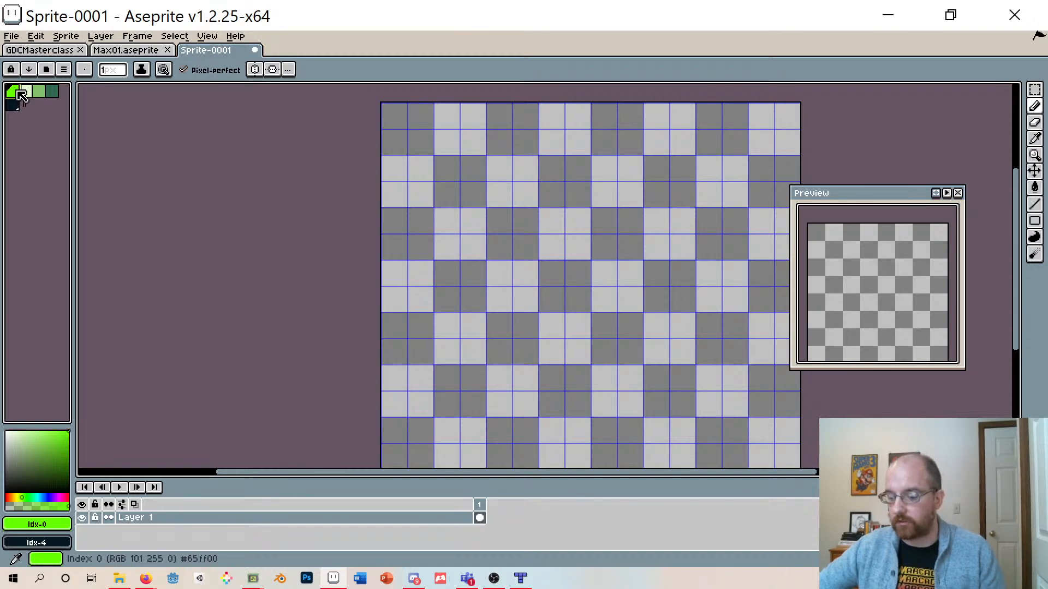
# - Glance at the Max01 sprite for reference, then pick the dark green palette colour in the new sprite
pyautogui.click(139, 51)
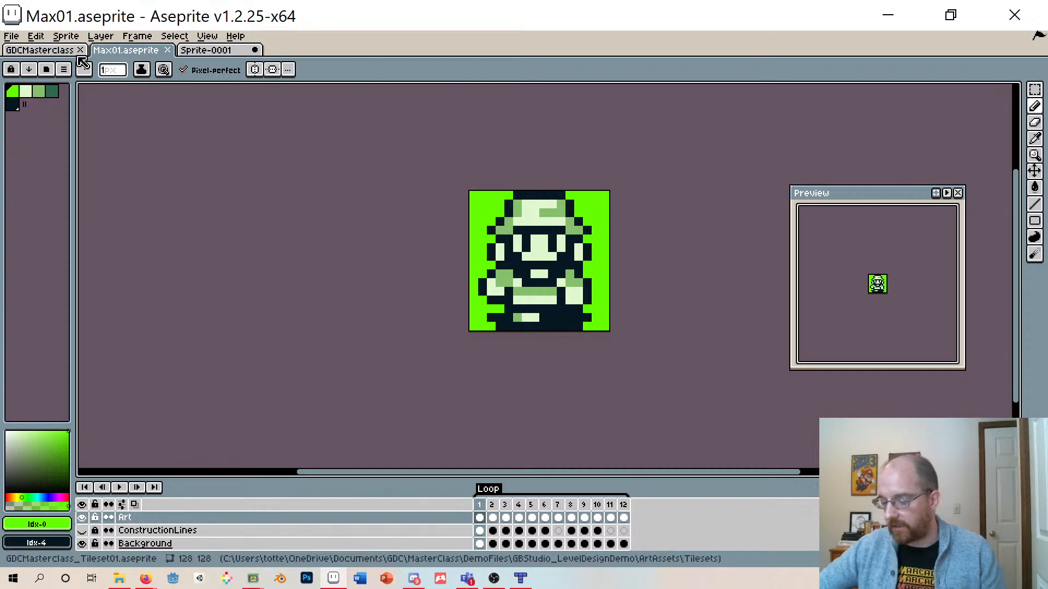
pyautogui.click(240, 50)
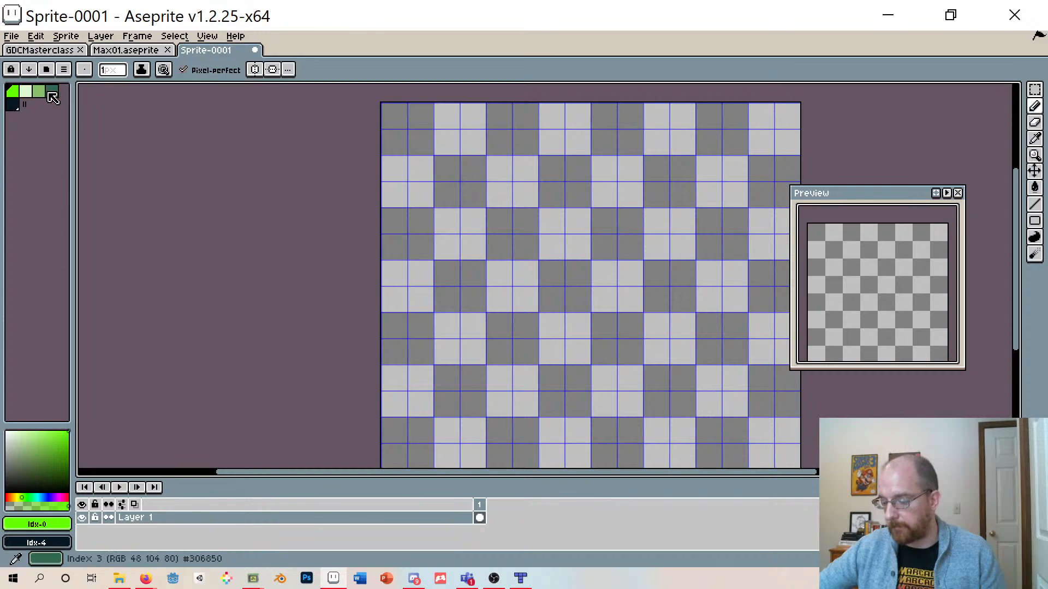
pyautogui.click(52, 92)
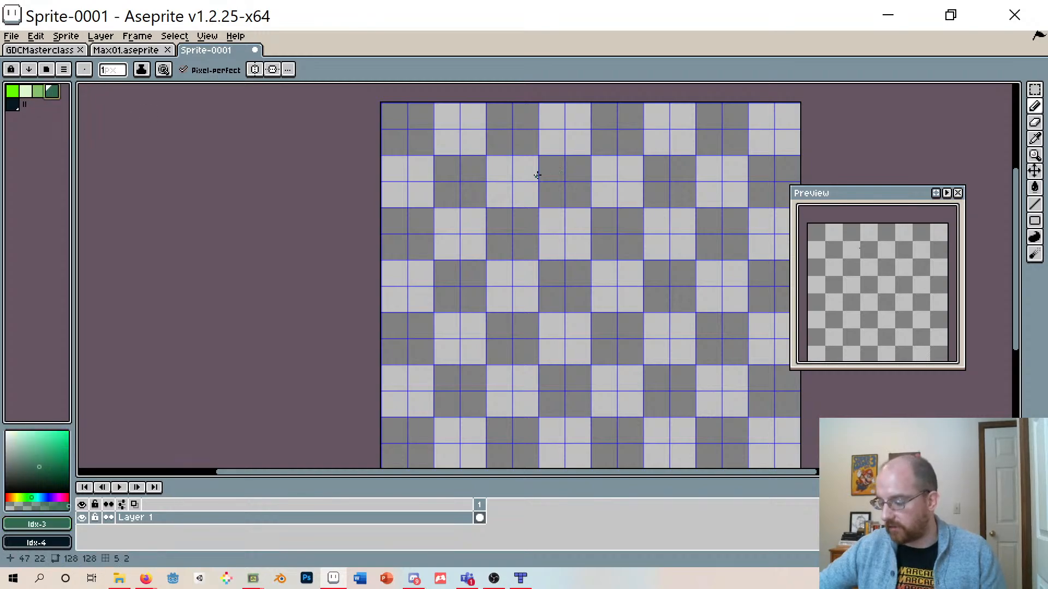
# - Try drawing a small outline and bucket-filling the canvas with dark green, then undo those edits
pyautogui.moveTo(525, 177)
pyautogui.mouseDown()
pyautogui.moveTo(559, 205)
pyautogui.moveTo(527, 176)
pyautogui.mouseUp()
pyautogui.click(1034, 186)
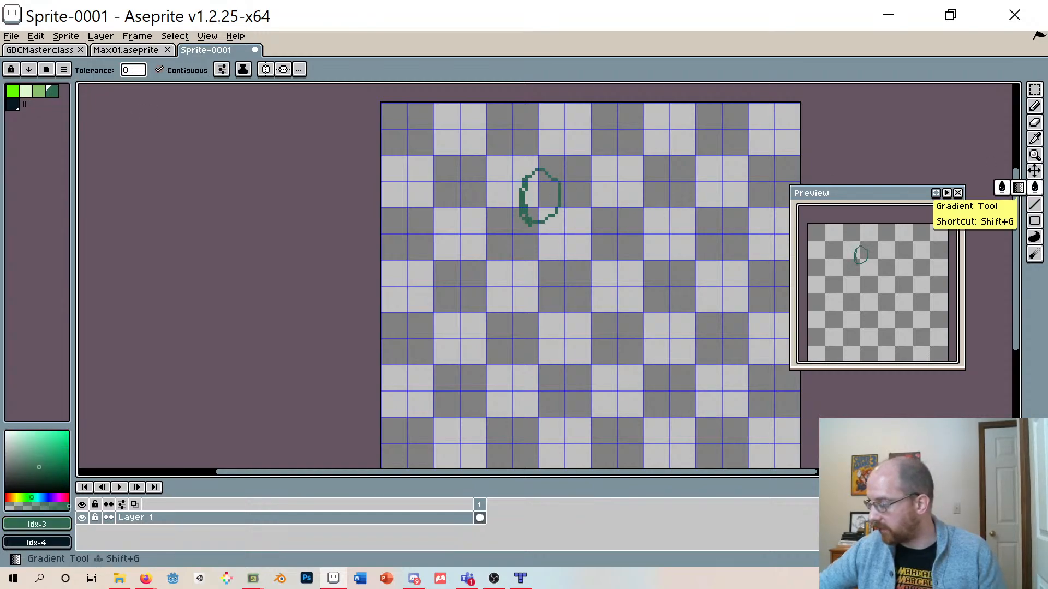
pyautogui.click(543, 205)
pyautogui.click(597, 228)
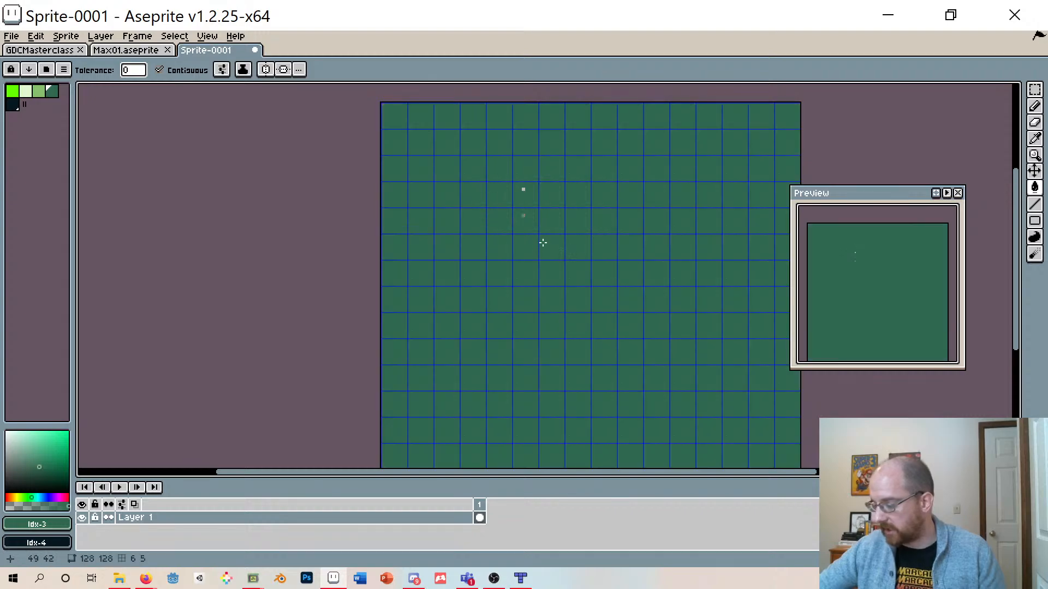
pyautogui.hotkey('ctrl', 'z')
pyautogui.hotkey('ctrl', 'z')
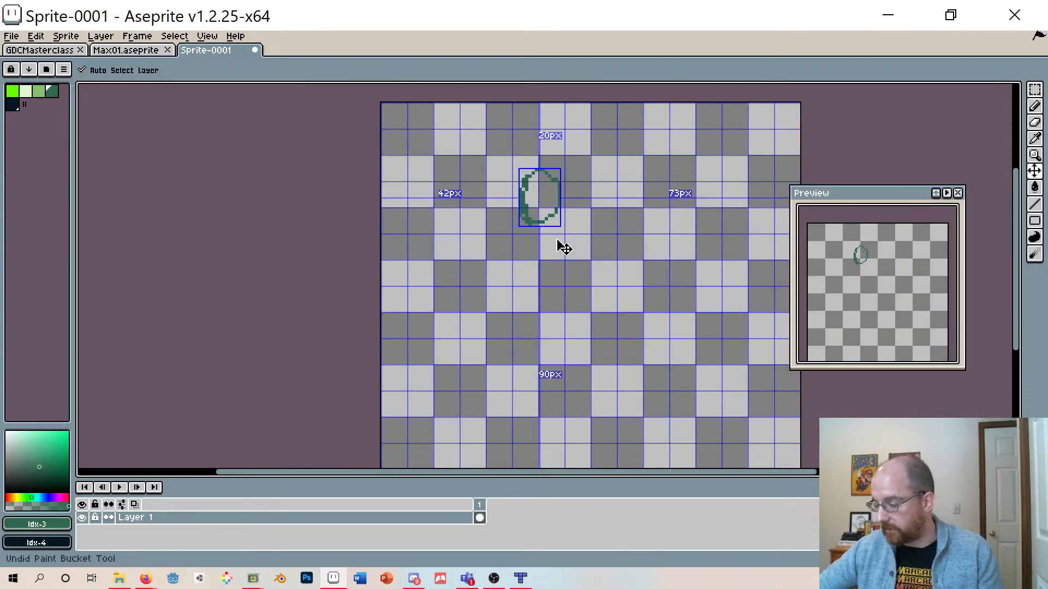
pyautogui.hotkey('ctrl', 'z')
# - Compare the Max01 palette colours, then try bucket-filling the new canvas with dark green again and undo it
pyautogui.click(143, 50)
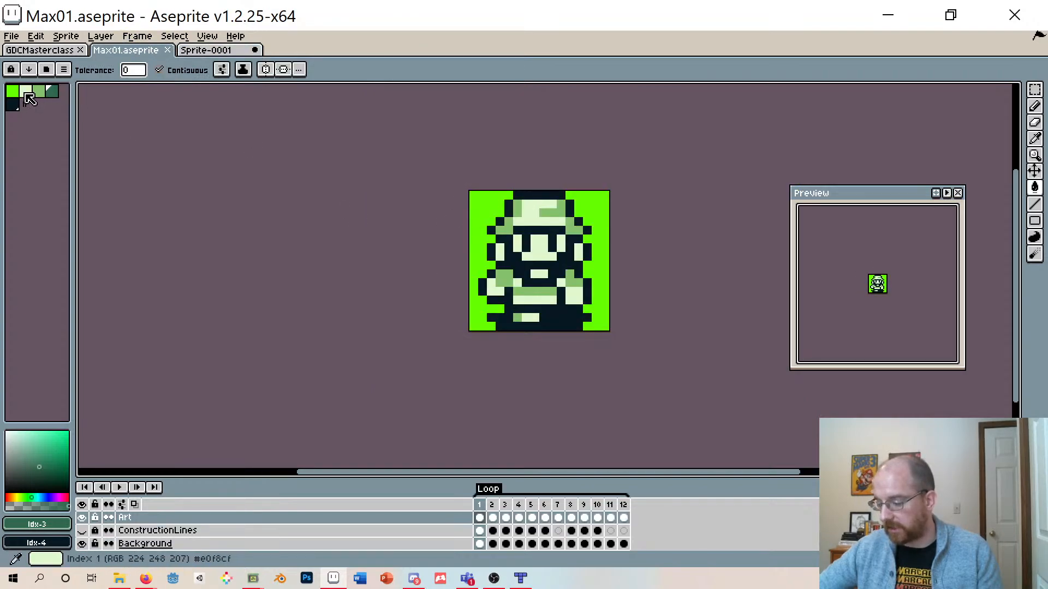
pyautogui.click(25, 92)
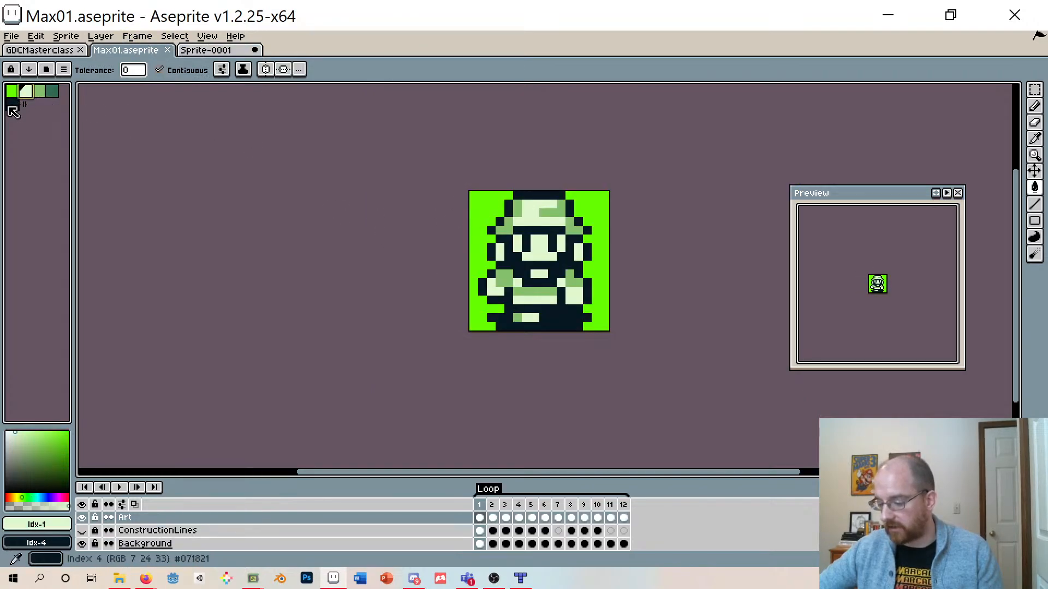
pyautogui.click(39, 91)
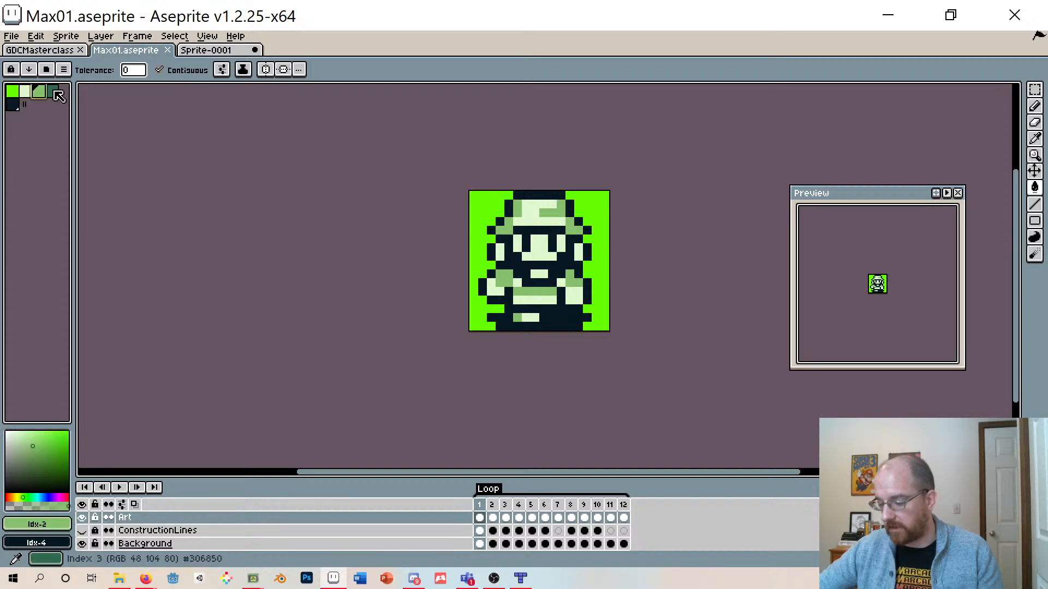
pyautogui.click(55, 92)
pyautogui.click(223, 50)
pyautogui.click(583, 279)
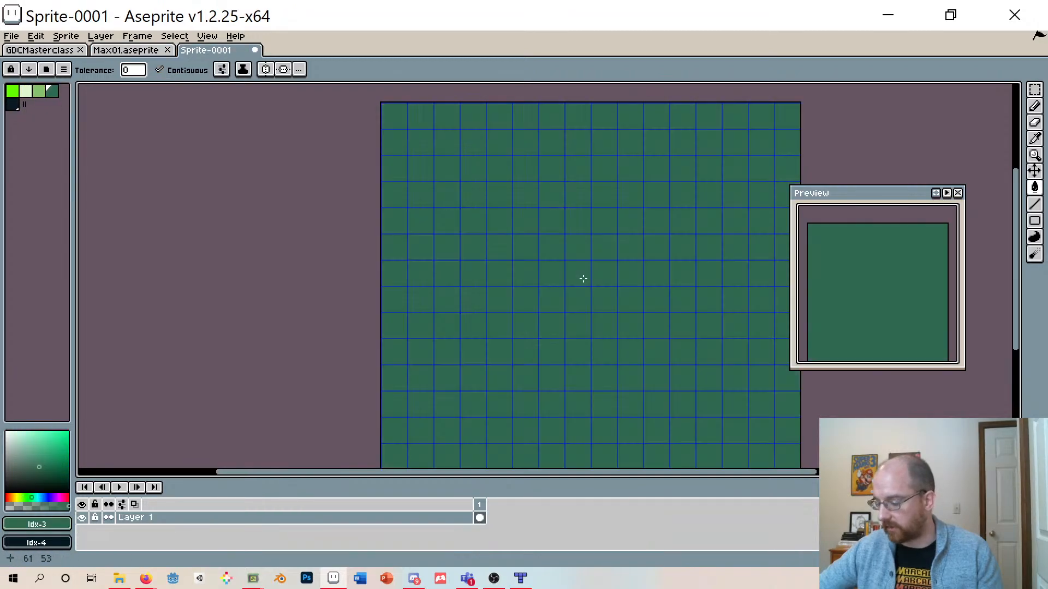
pyautogui.hotkey('ctrl', 'z')
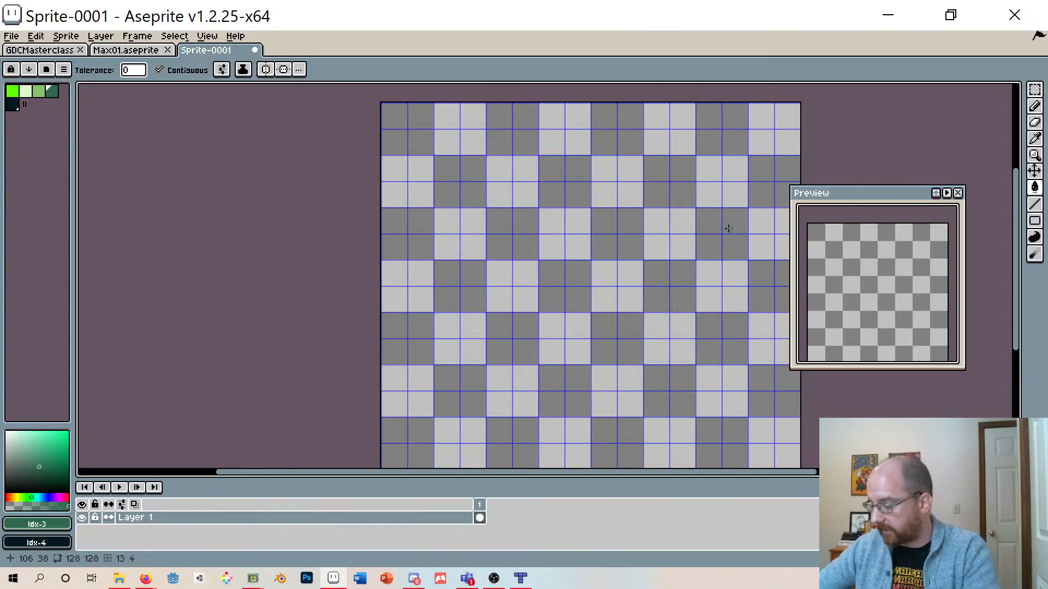
pyautogui.scroll(4, 421, 199)
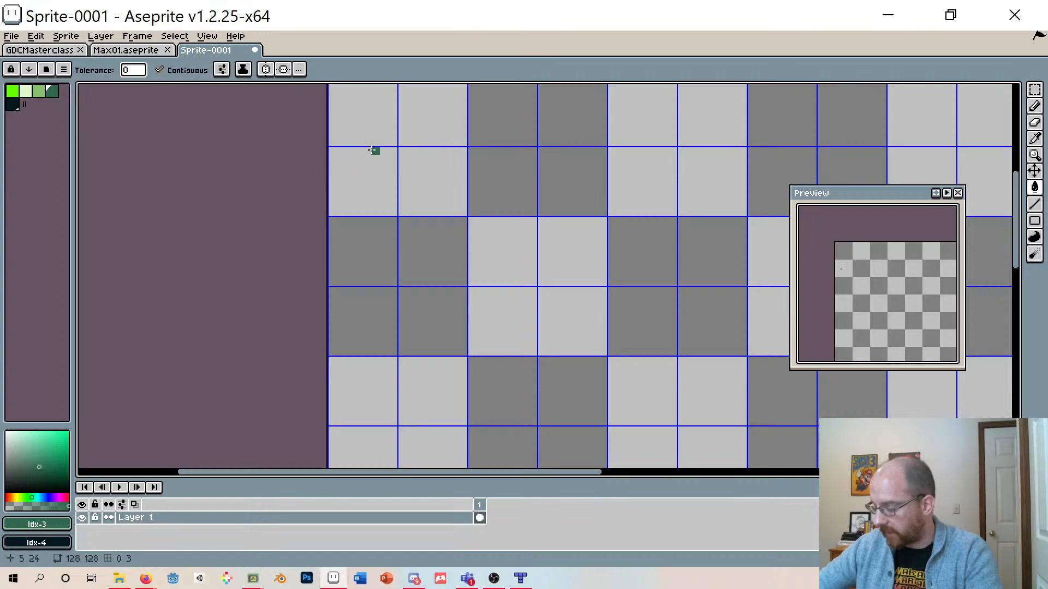
pyautogui.press(']')
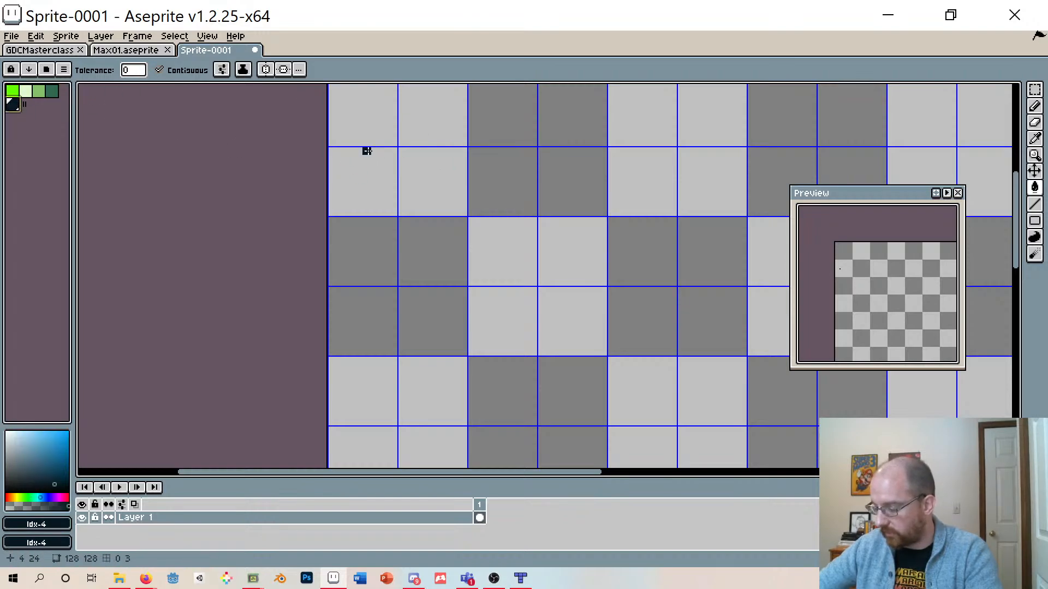
pyautogui.click(366, 151)
pyautogui.hotkey('ctrl', 'z')
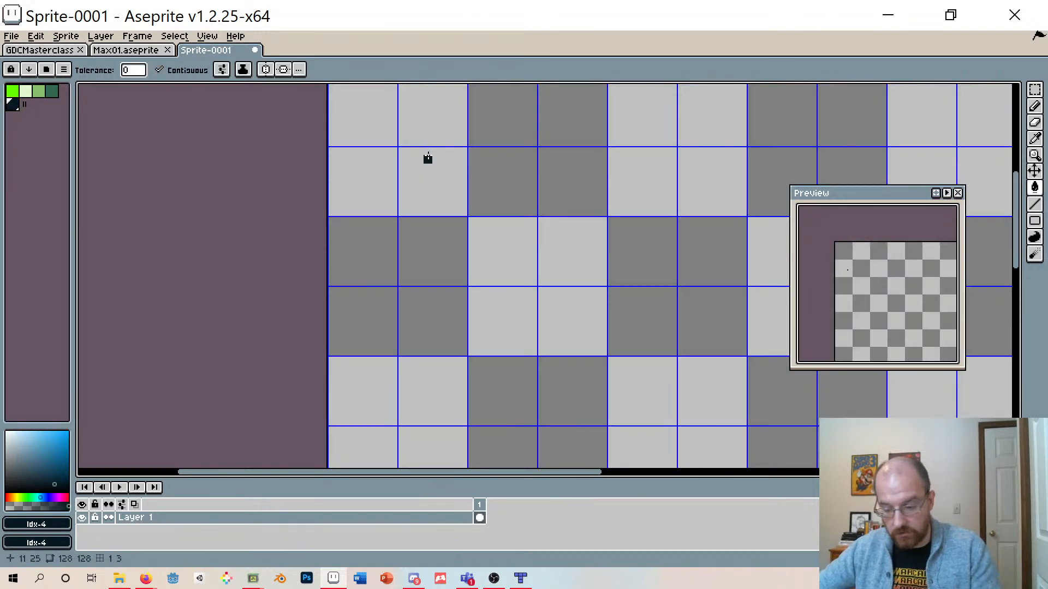
# - Draw a small round outline about 8 pixels across in the darkest colour, then add light green pixels at its corners
pyautogui.press('b')
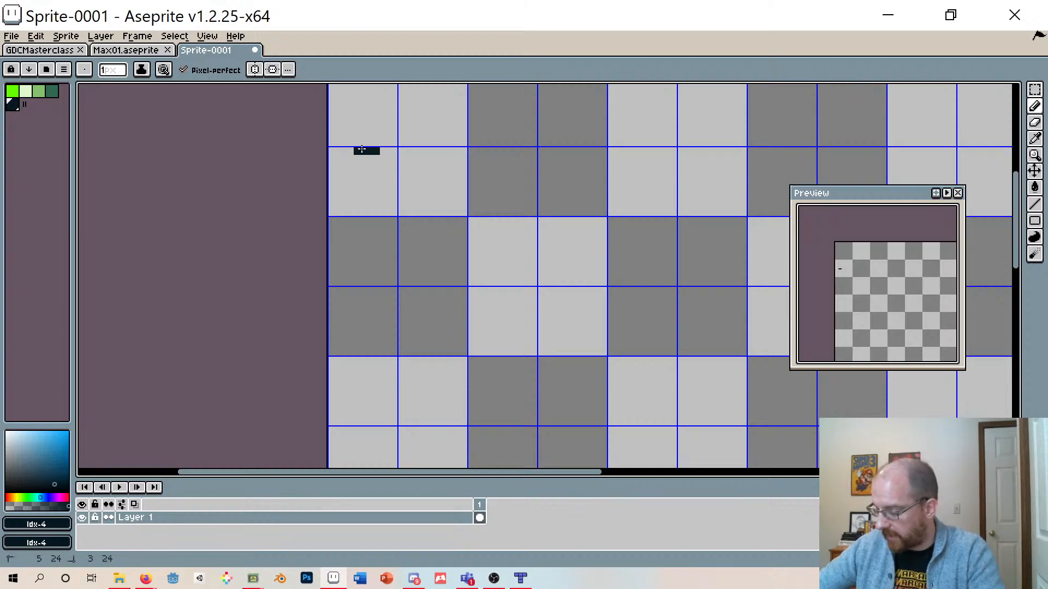
pyautogui.moveTo(362, 149)
pyautogui.mouseDown()
pyautogui.moveTo(339, 173)
pyautogui.moveTo(339, 209)
pyautogui.moveTo(382, 206)
pyautogui.moveTo(392, 174)
pyautogui.moveTo(377, 151)
pyautogui.mouseUp()
pyautogui.click(39, 91)
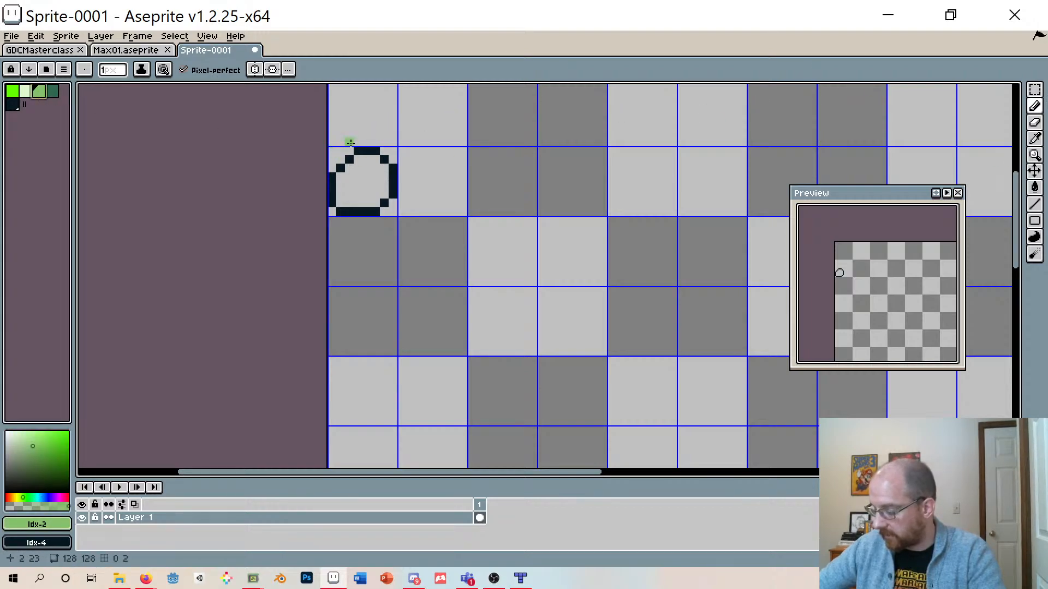
pyautogui.click(349, 152)
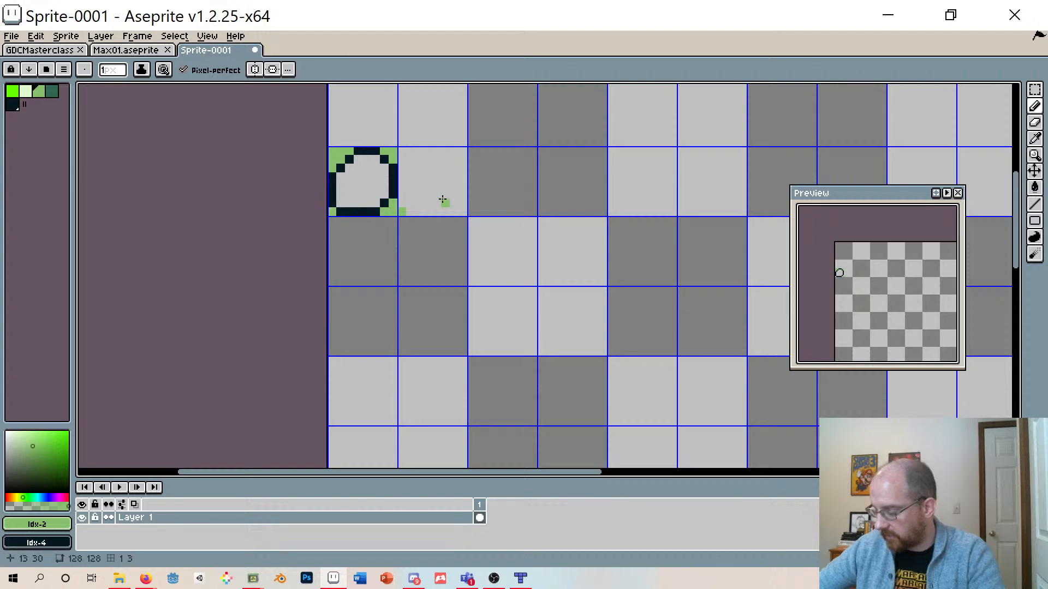
# - Bucket-fill the outline's interior with light green, then shade its lower part with dark green using the pencil
pyautogui.click(1036, 189)
pyautogui.click(363, 183)
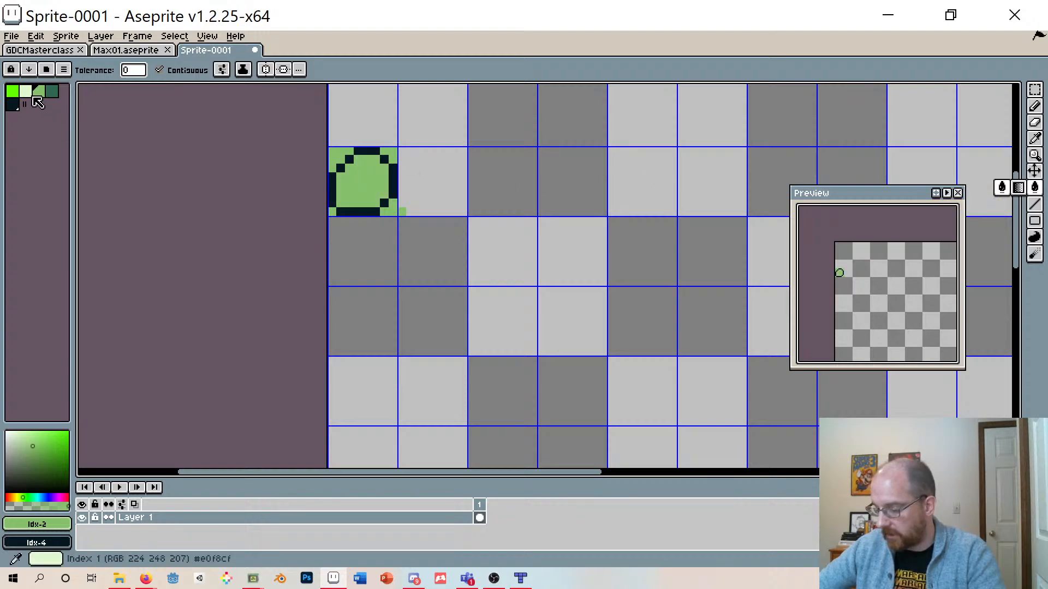
pyautogui.click(52, 91)
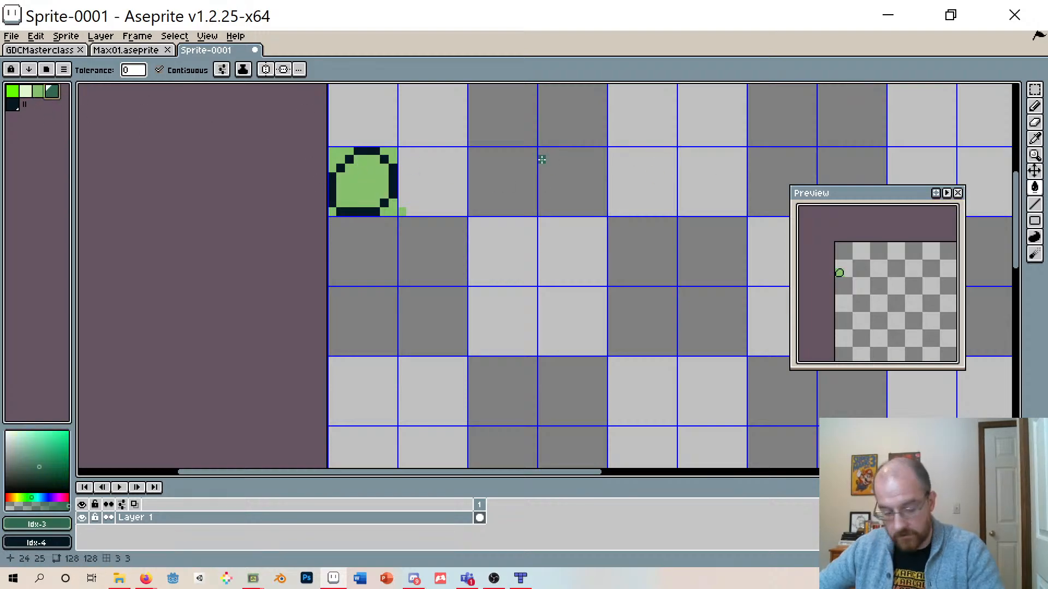
pyautogui.press('b')
pyautogui.moveTo(341, 186); pyautogui.dragTo(349, 194)
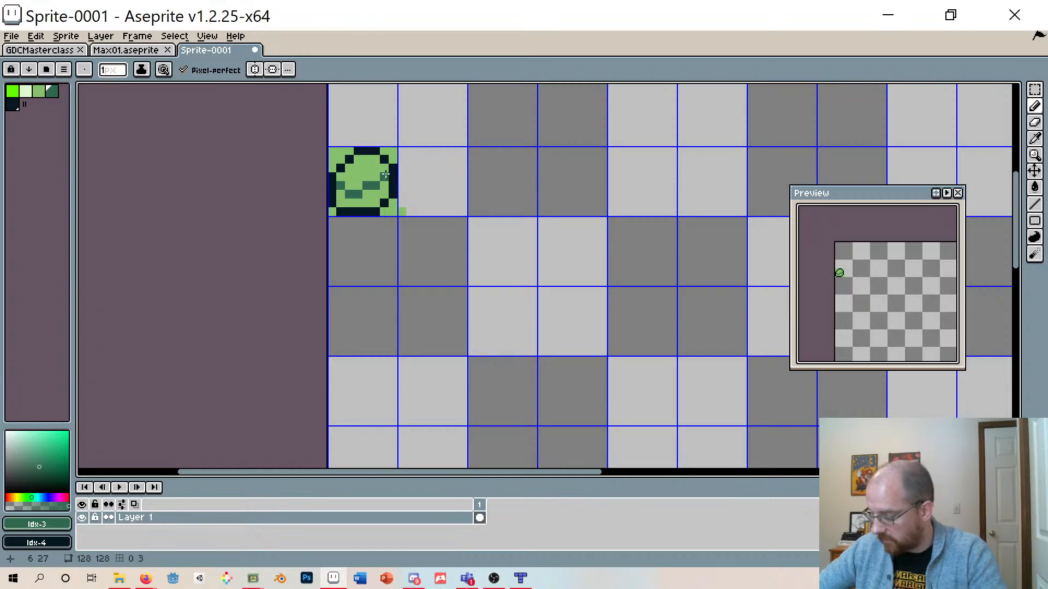
pyautogui.click(387, 187)
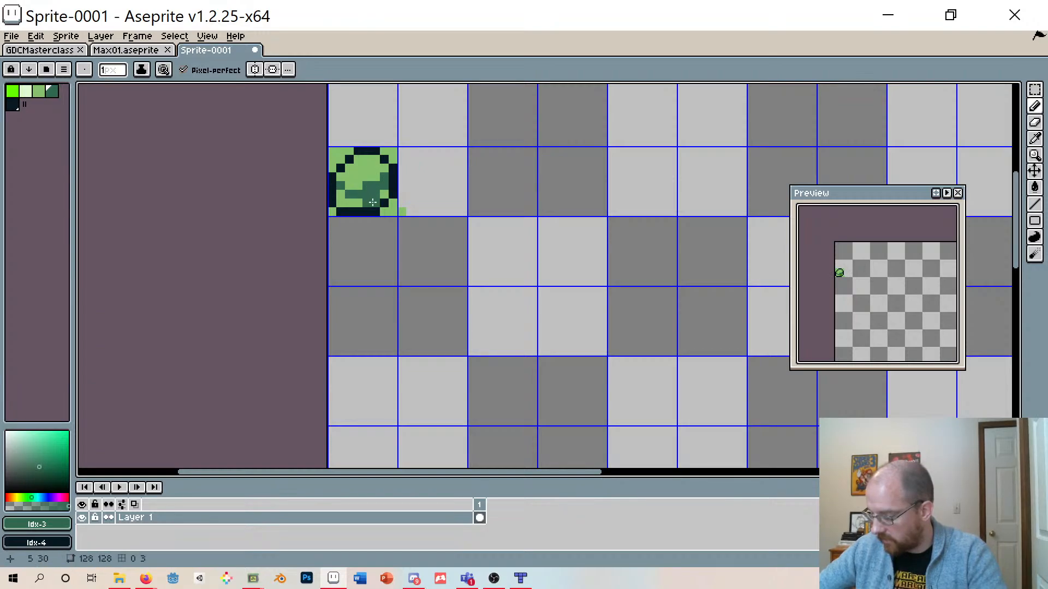
pyautogui.moveTo(365, 203); pyautogui.dragTo(348, 202)
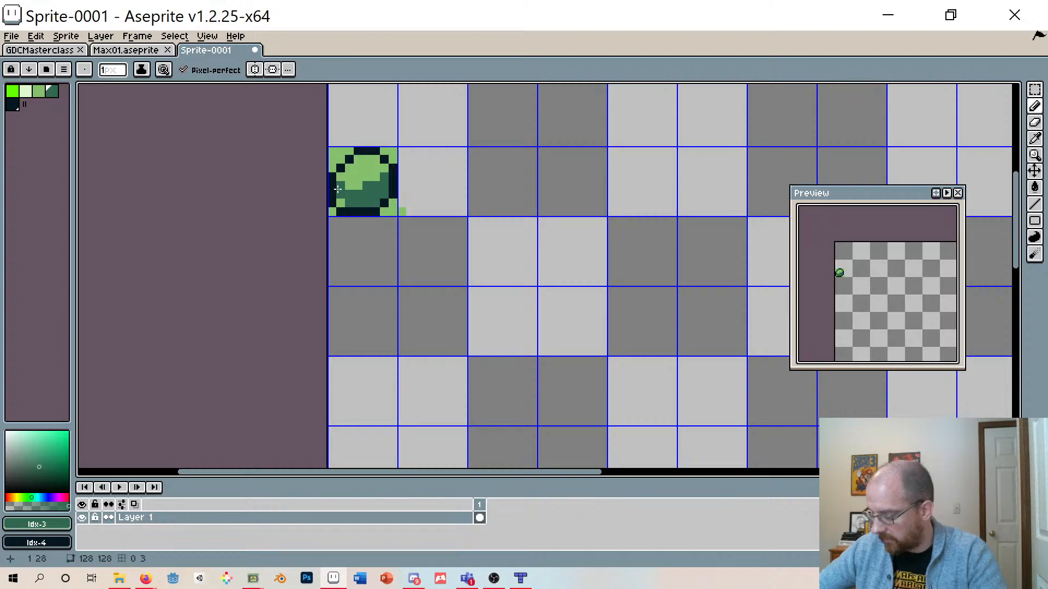
# - Add highlight pixels in the lightest palette colour along the top of the round shape
pyautogui.click(25, 91)
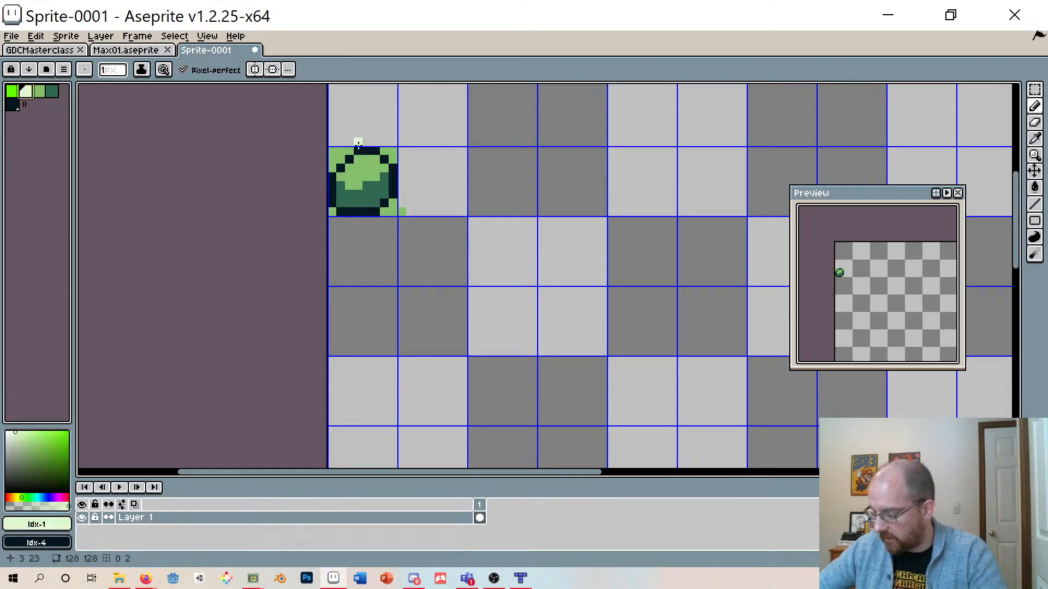
pyautogui.click(358, 160)
pyautogui.click(369, 159)
pyautogui.moveTo(368, 160); pyautogui.dragTo(341, 173)
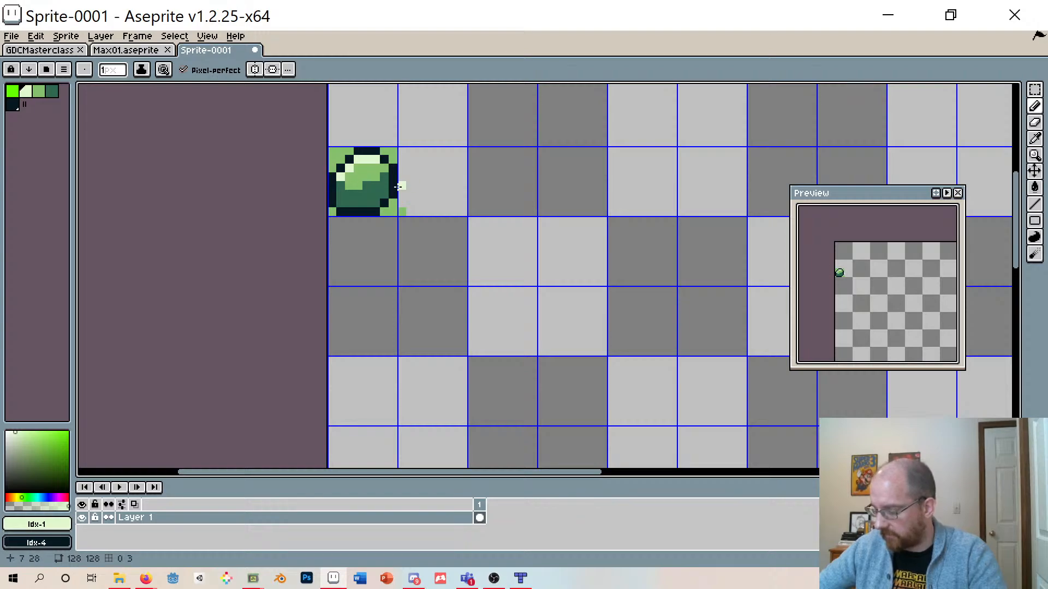
pyautogui.scroll(2, 413, 194)
pyautogui.scroll(-3, 420, 180)
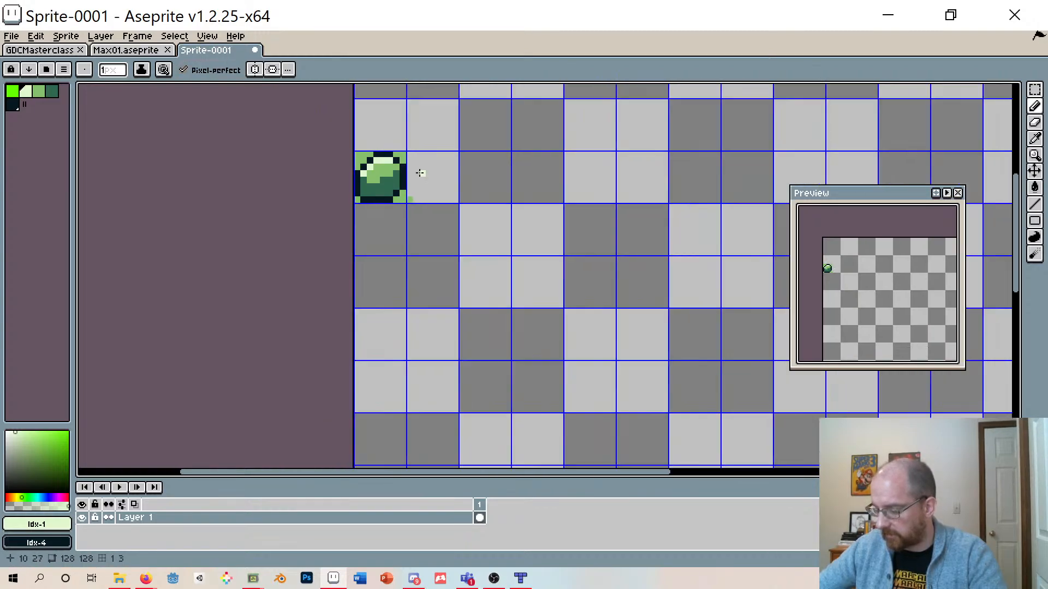
# - Browse the GDCMasterclass tileset artwork and the other open sprites at various zoom levels for reference
pyautogui.click(43, 49)
pyautogui.scroll(2, 356, 197)
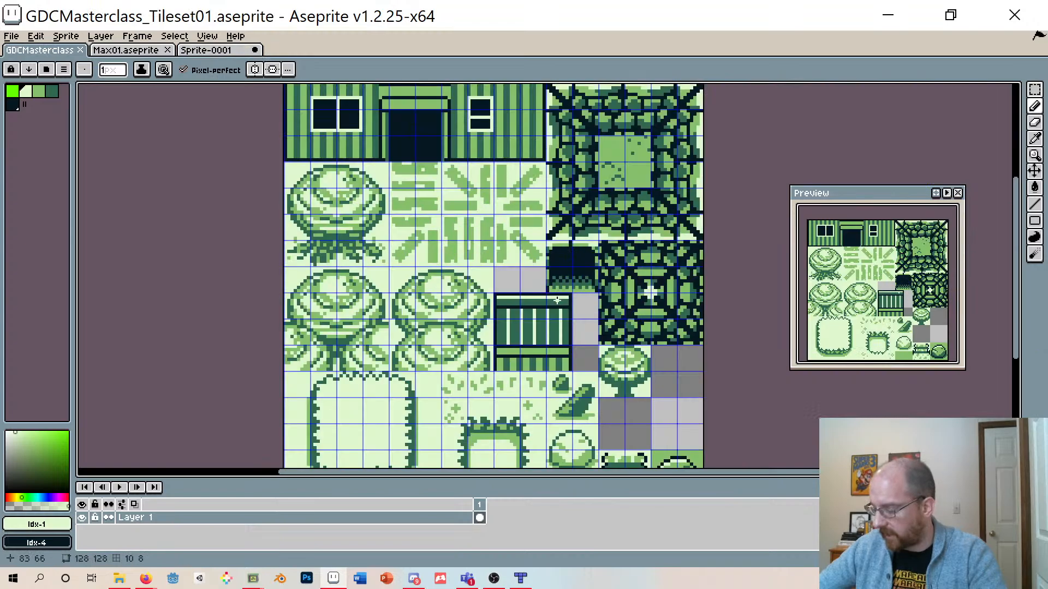
pyautogui.scroll(-1, 364, 191)
pyautogui.scroll(3, 540, 368)
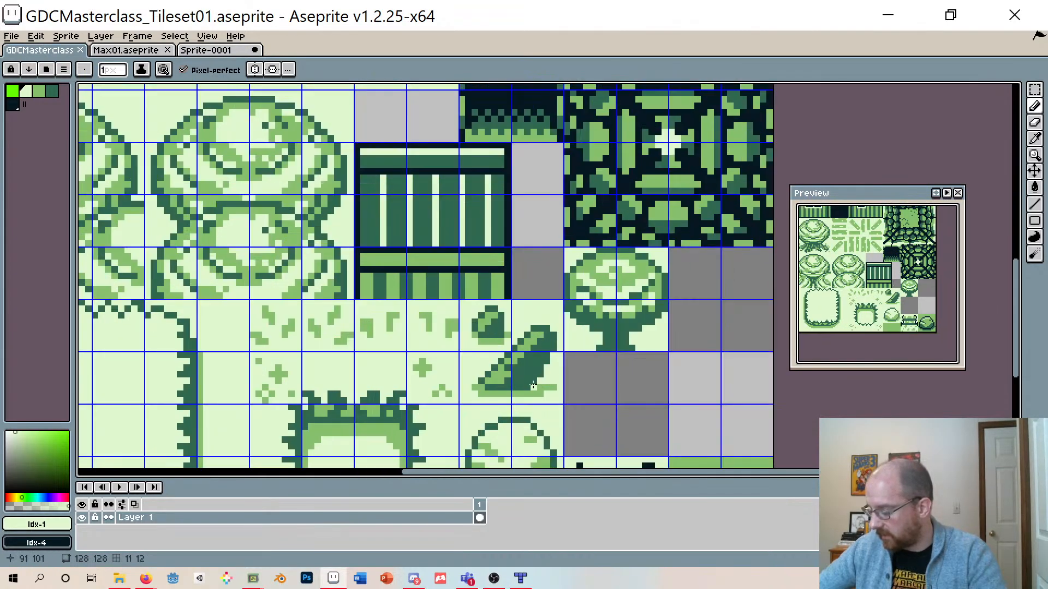
pyautogui.scroll(2, 485, 328)
pyautogui.scroll(-1, 503, 337)
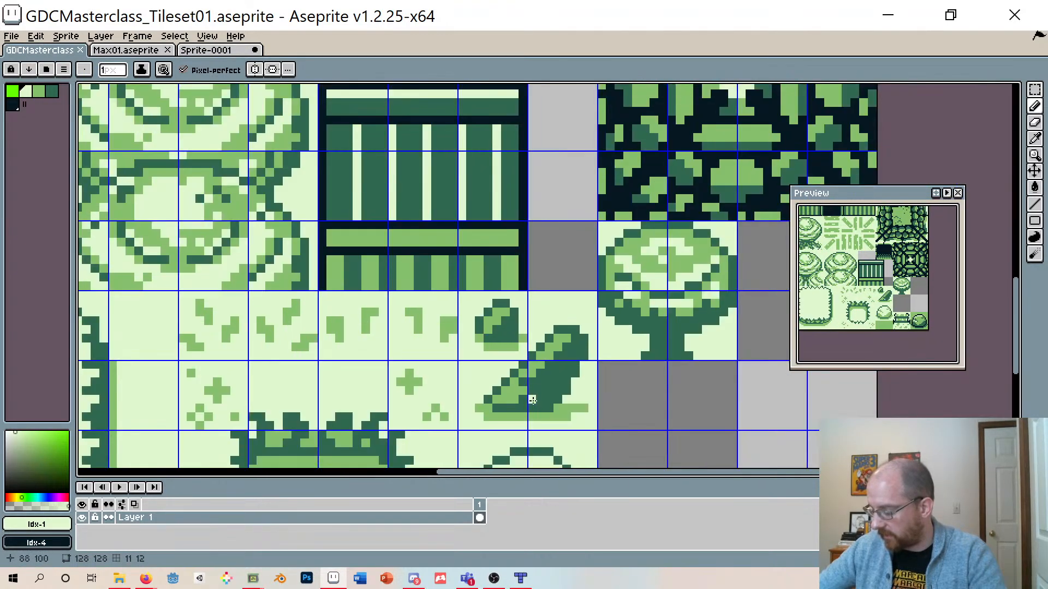
pyautogui.scroll(-1, 523, 375)
pyautogui.scroll(-3, 528, 374)
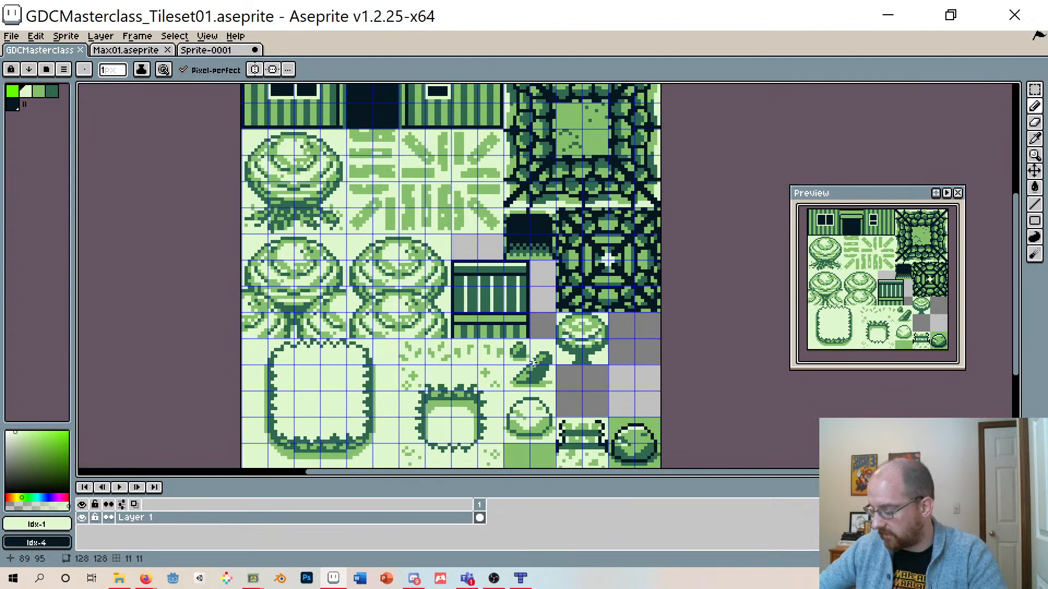
pyautogui.scroll(3, 521, 379)
pyautogui.scroll(-2, 510, 370)
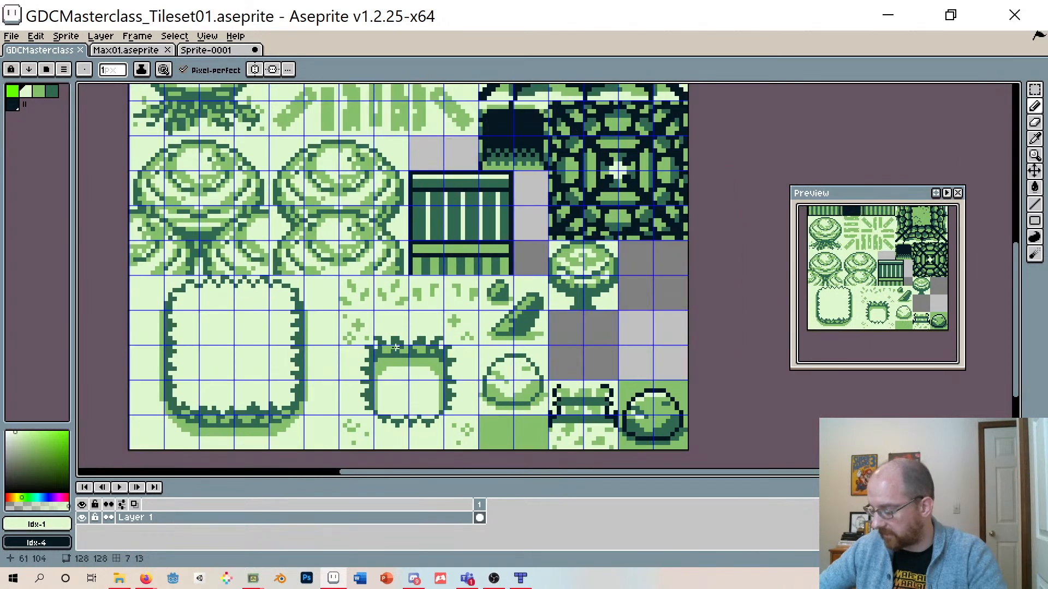
pyautogui.scroll(4, 396, 348)
pyautogui.scroll(-1, 417, 363)
pyautogui.scroll(-3, 417, 351)
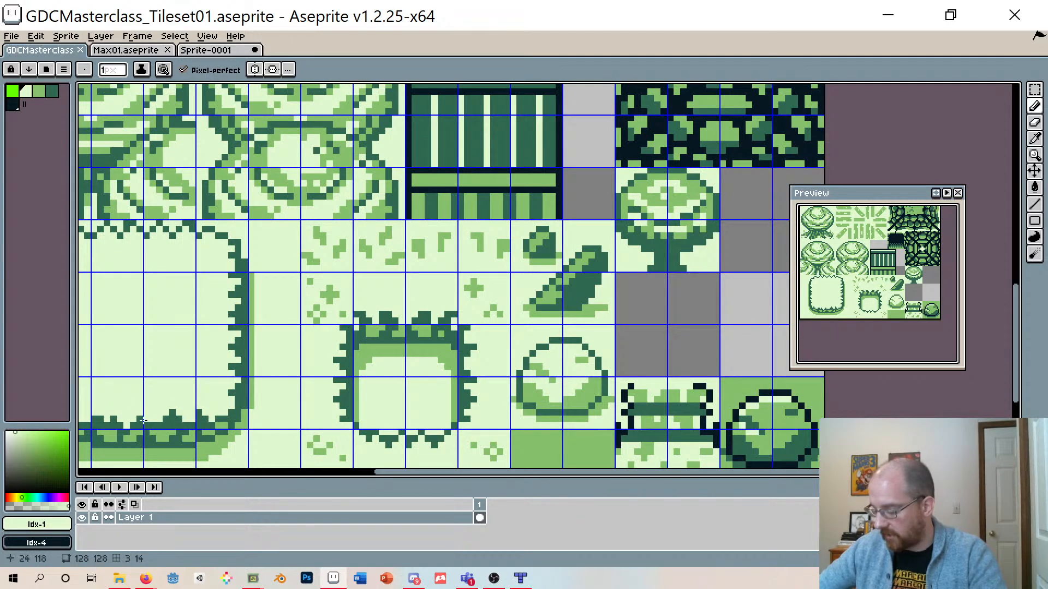
pyautogui.scroll(-1, 143, 421)
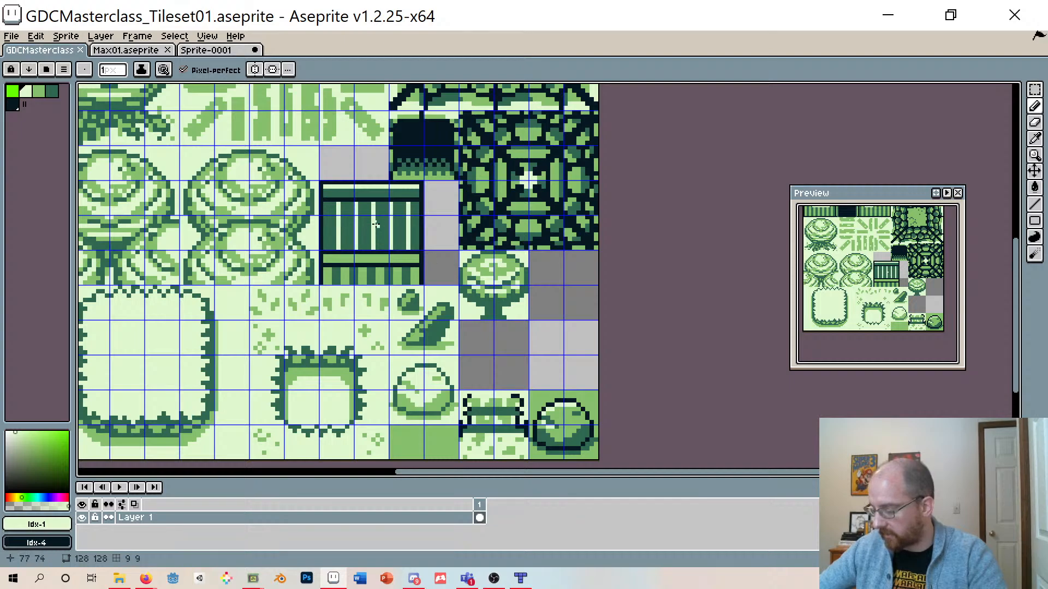
pyautogui.scroll(4, 521, 265)
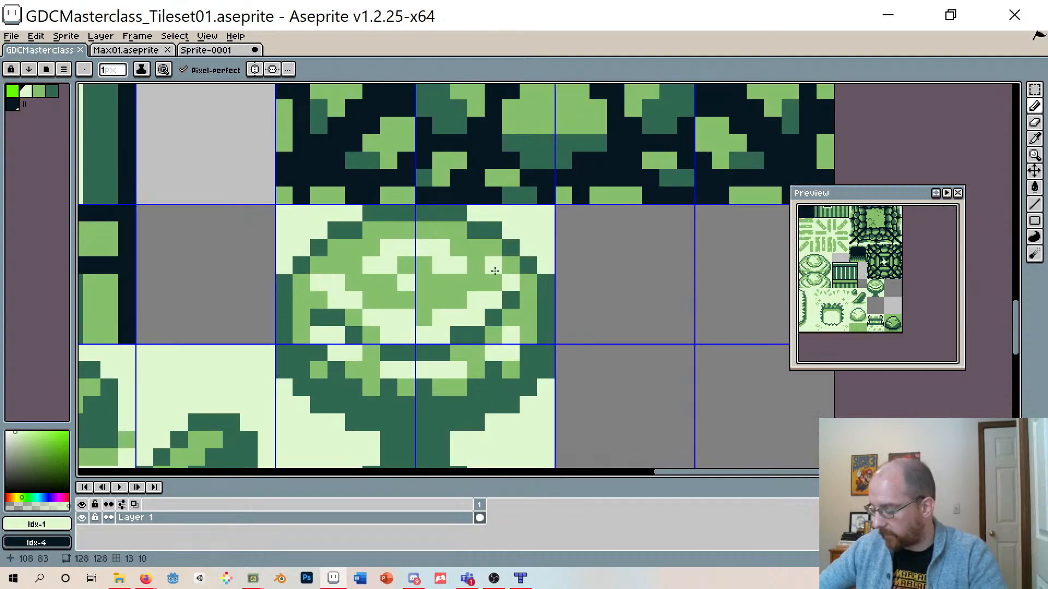
pyautogui.scroll(-3, 493, 269)
pyautogui.scroll(-3, 483, 241)
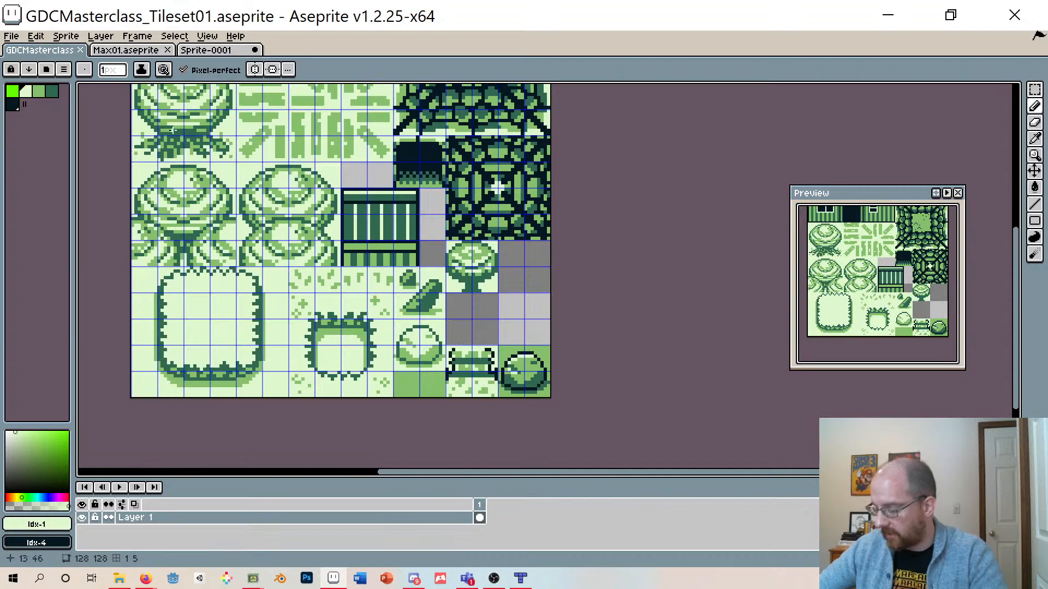
pyautogui.moveTo(1019, 289); pyautogui.dragTo(1013, 241)
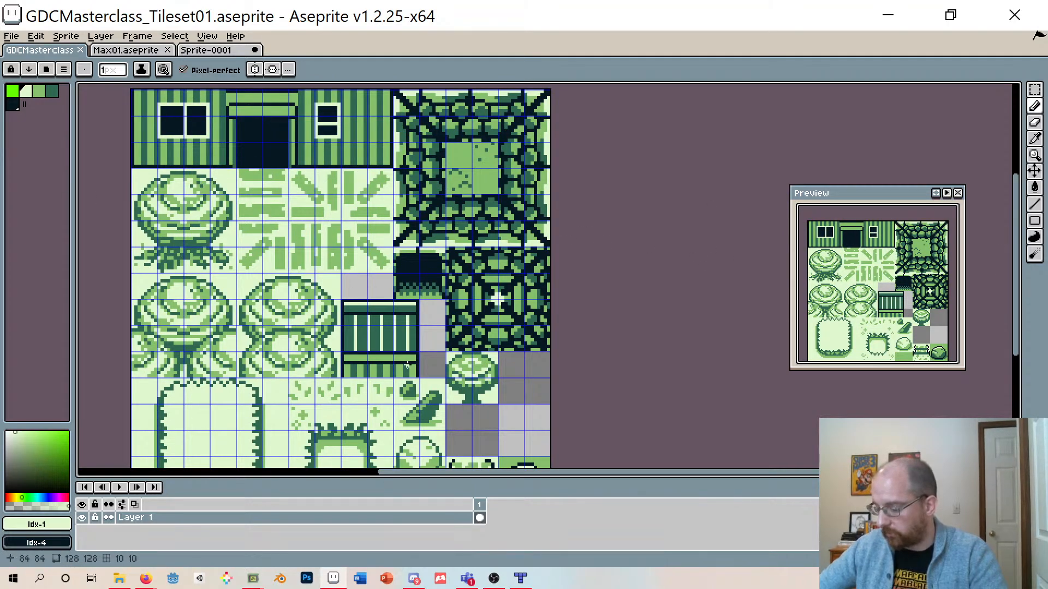
pyautogui.scroll(-4, 408, 364)
pyautogui.scroll(4, 355, 327)
pyautogui.scroll(-2, 339, 317)
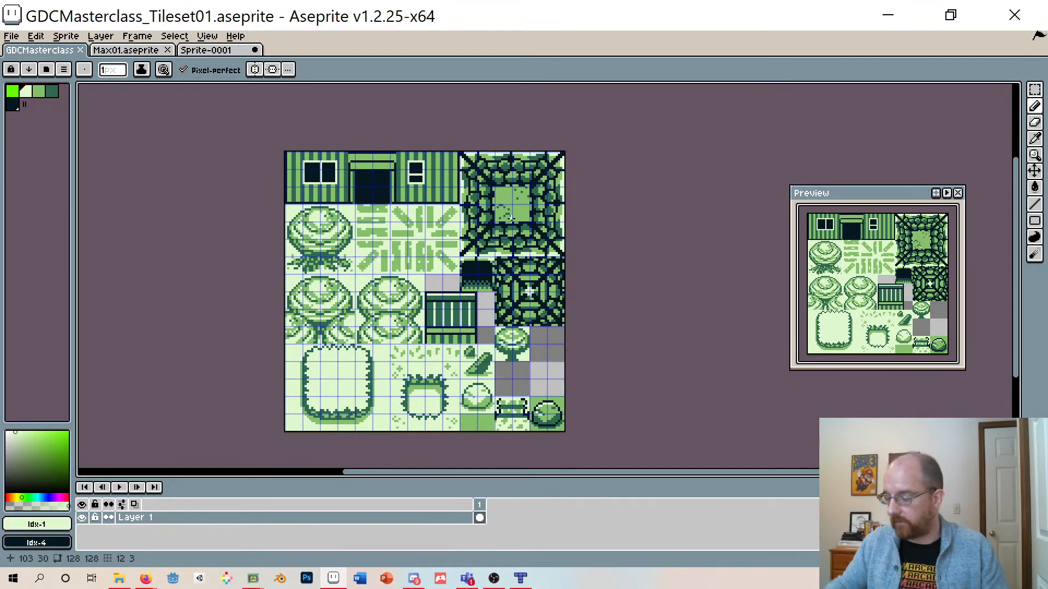
pyautogui.click(133, 51)
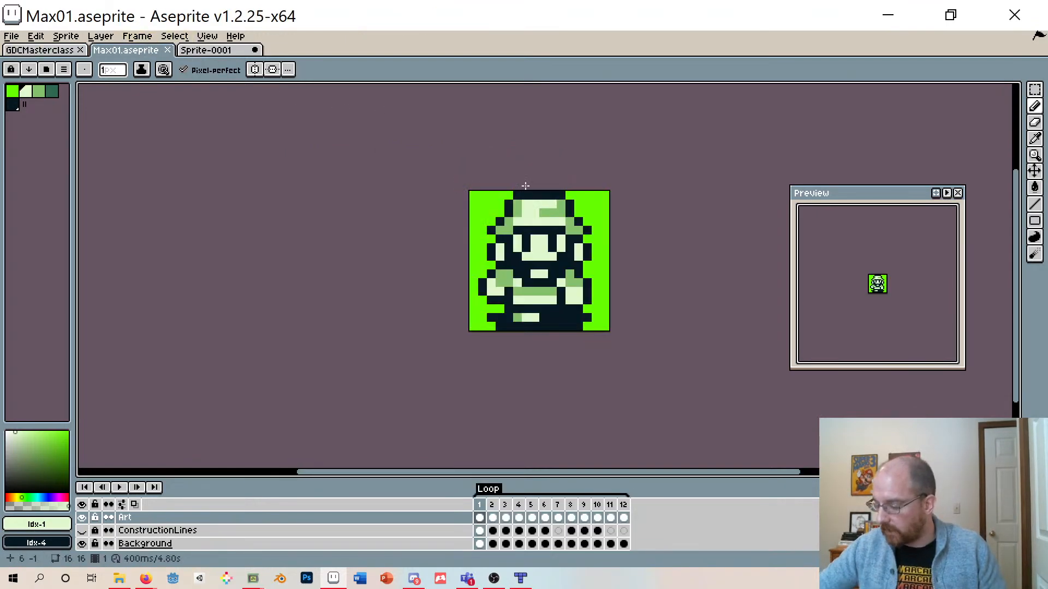
pyautogui.click(212, 50)
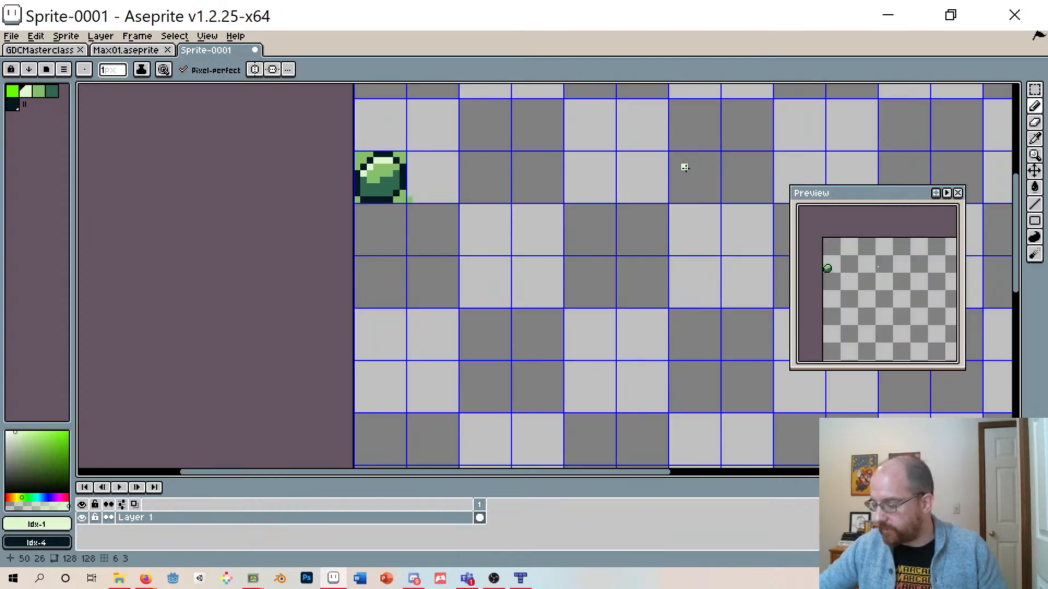
pyautogui.hscroll(-3, 657, 214)
# - Open the export dialog for the tileset, browse its output PNG file, then close the dialog without exporting
pyautogui.click(21, 49)
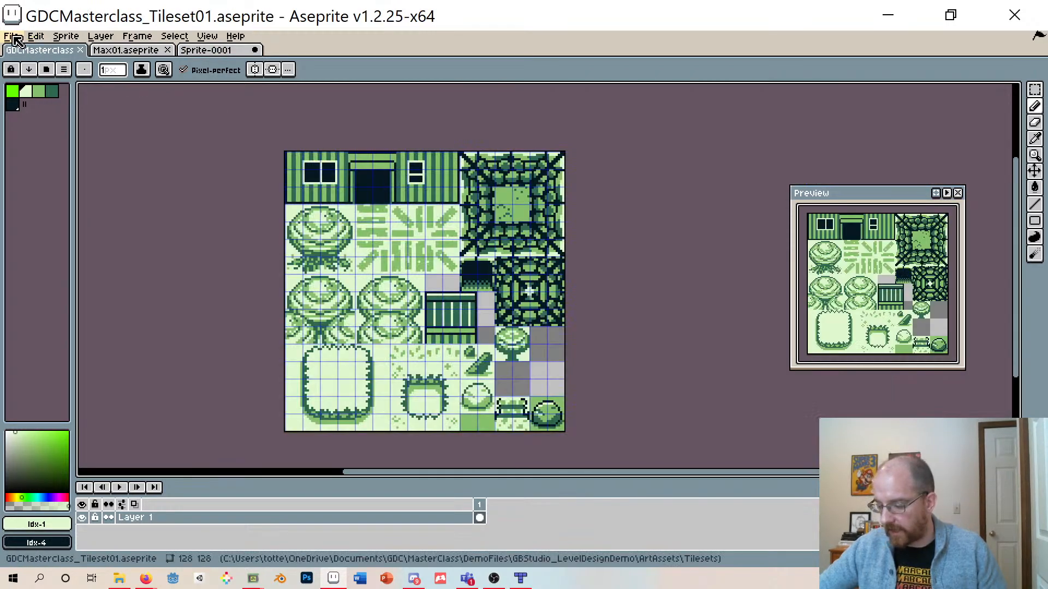
pyautogui.click(11, 37)
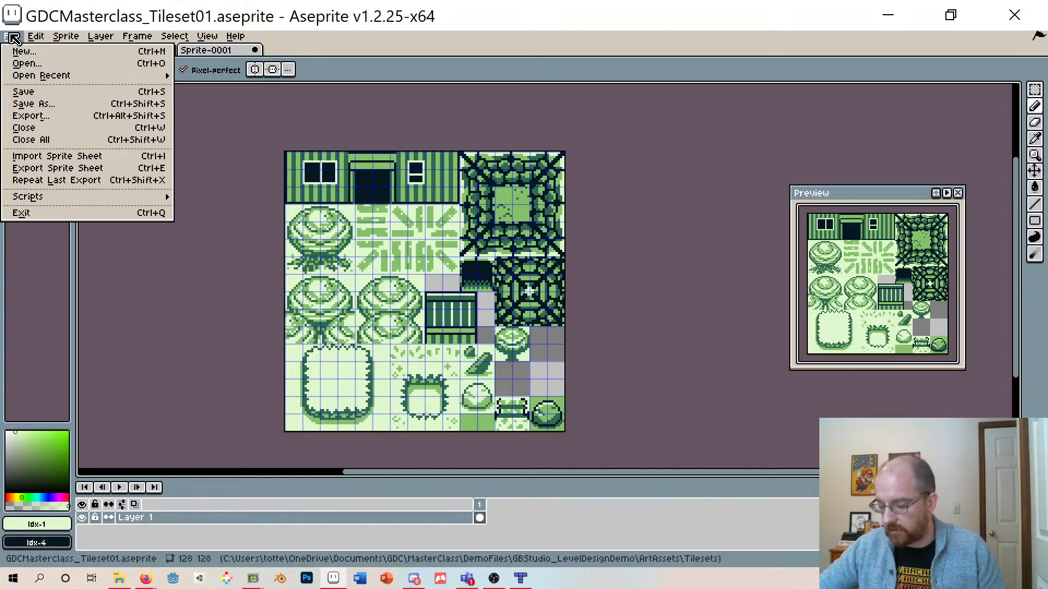
pyautogui.click(27, 116)
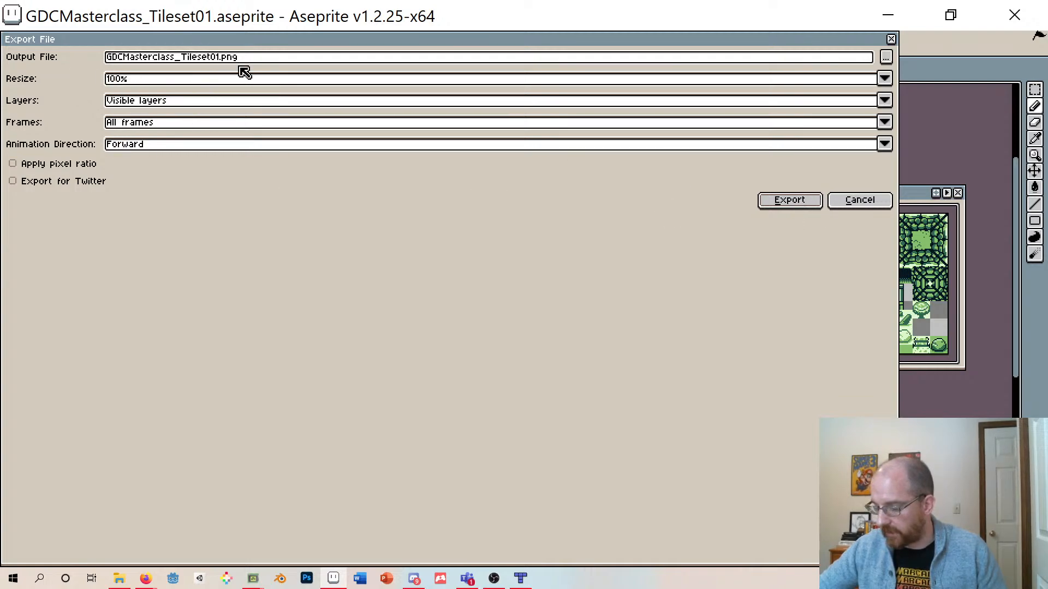
pyautogui.click(271, 61)
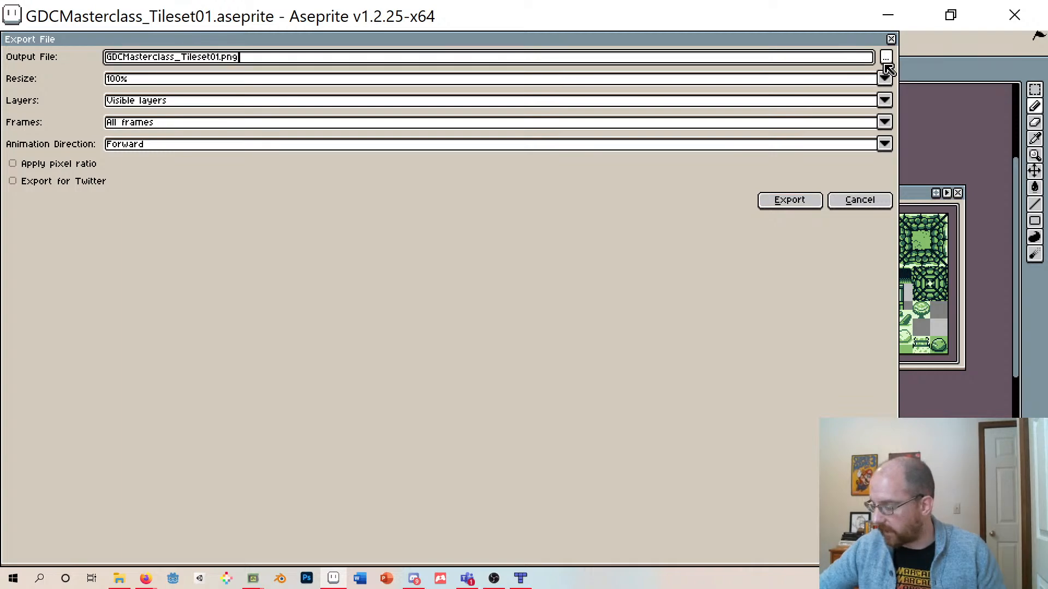
pyautogui.click(886, 57)
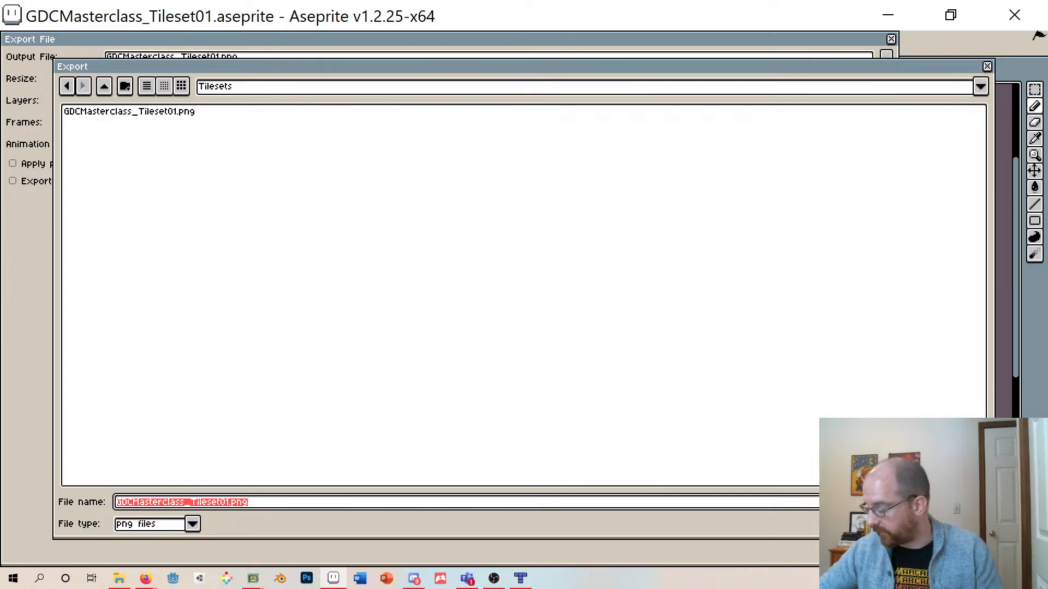
pyautogui.press('Return')
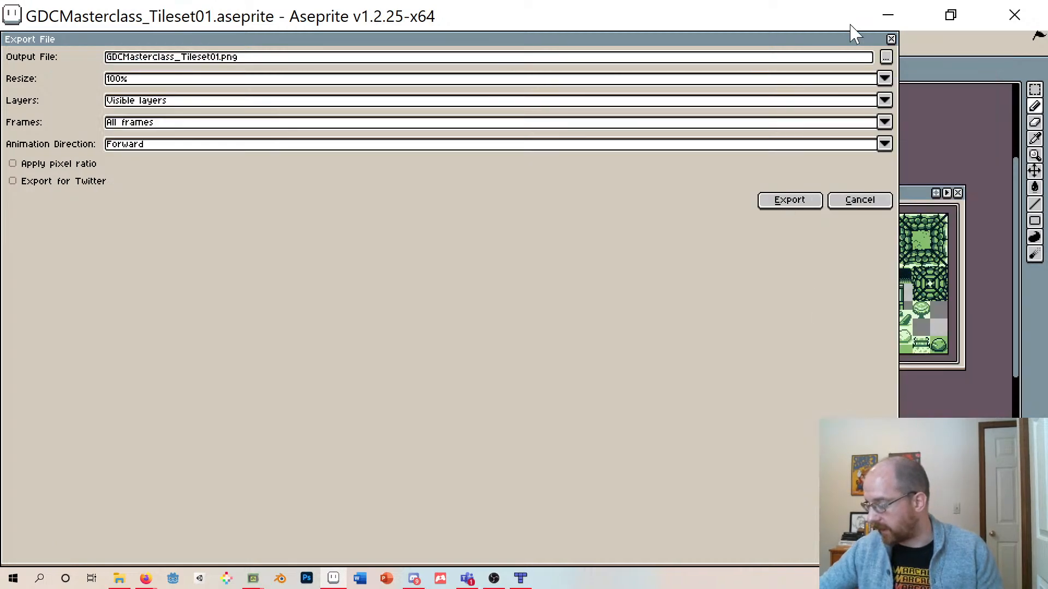
pyautogui.click(890, 39)
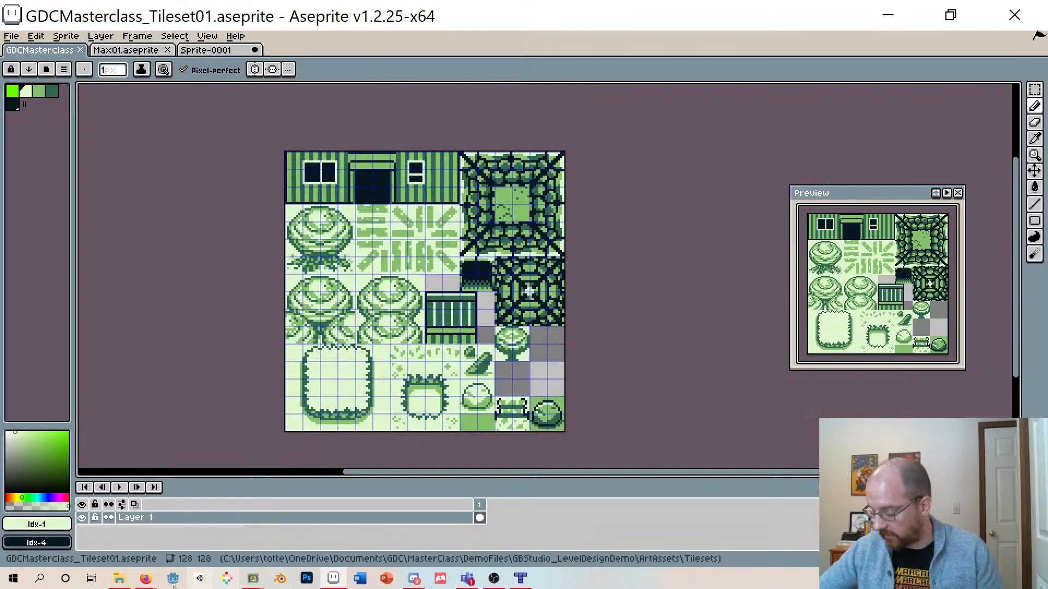
# - Switch to File Explorer and open the Maps folder among the art assets
pyautogui.click(125, 579)
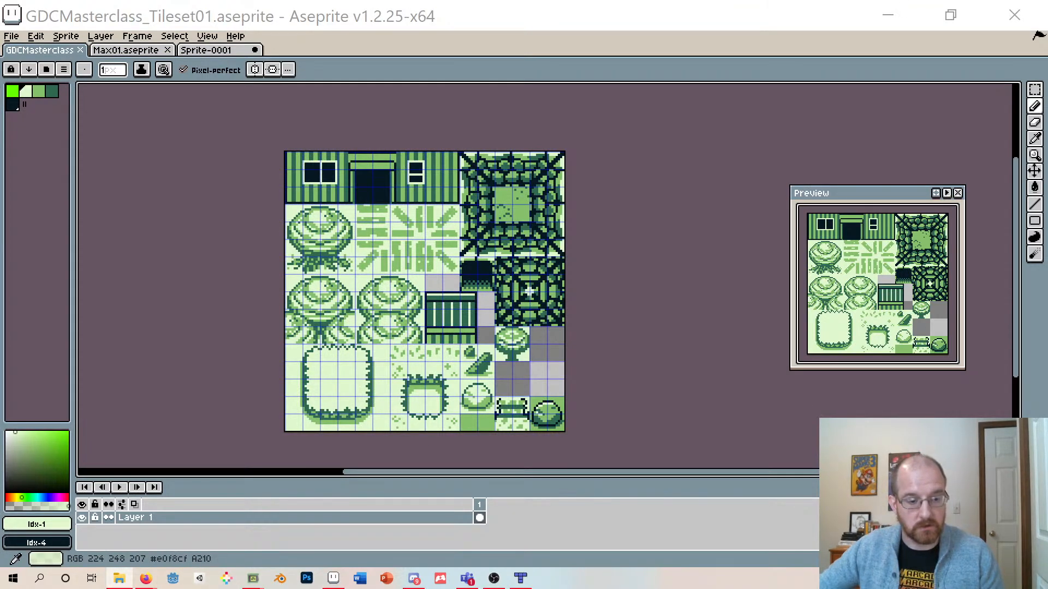
pyautogui.moveTo(1, 136); pyautogui.dragTo(389, 77)
pyautogui.doubleClick(344, 210)
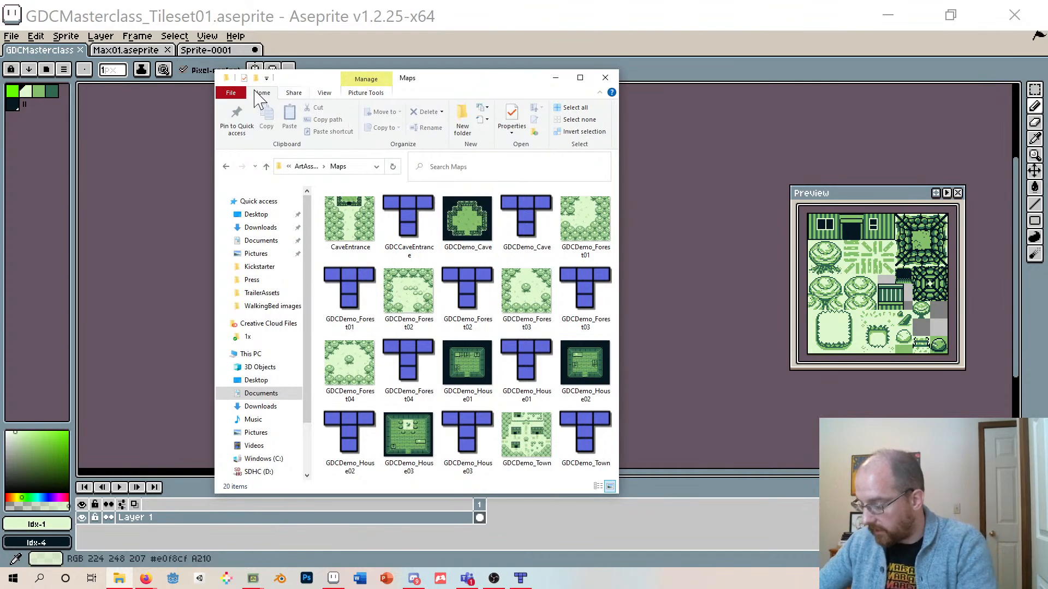
# - Open the exported GDCMasterclass_Tileset01 PNG from the Tilesets folder in the image viewer and zoom in to inspect it
pyautogui.click(266, 166)
pyautogui.doubleClick(349, 232)
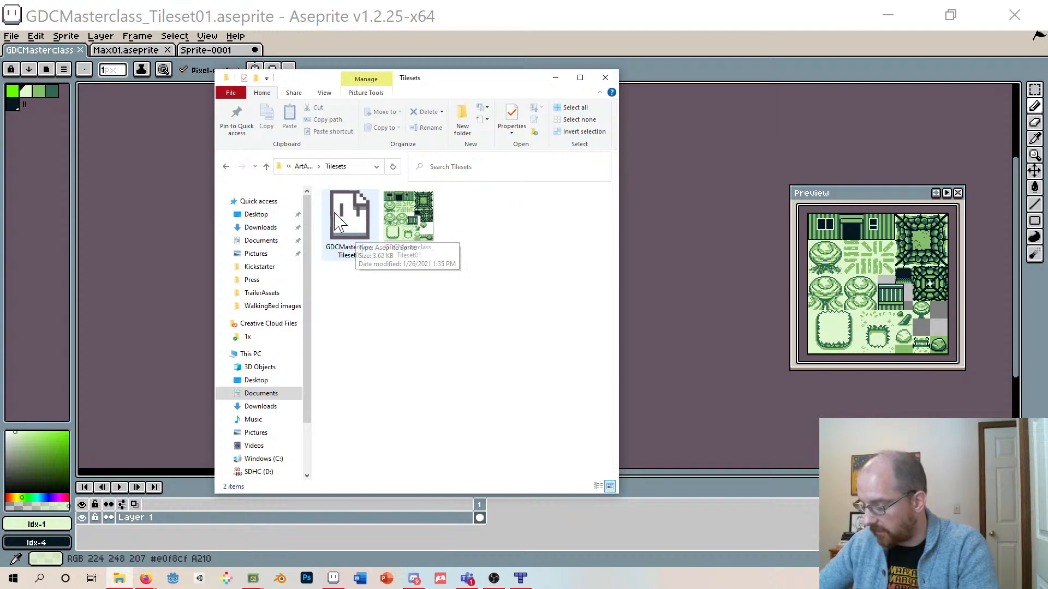
pyautogui.doubleClick(417, 218)
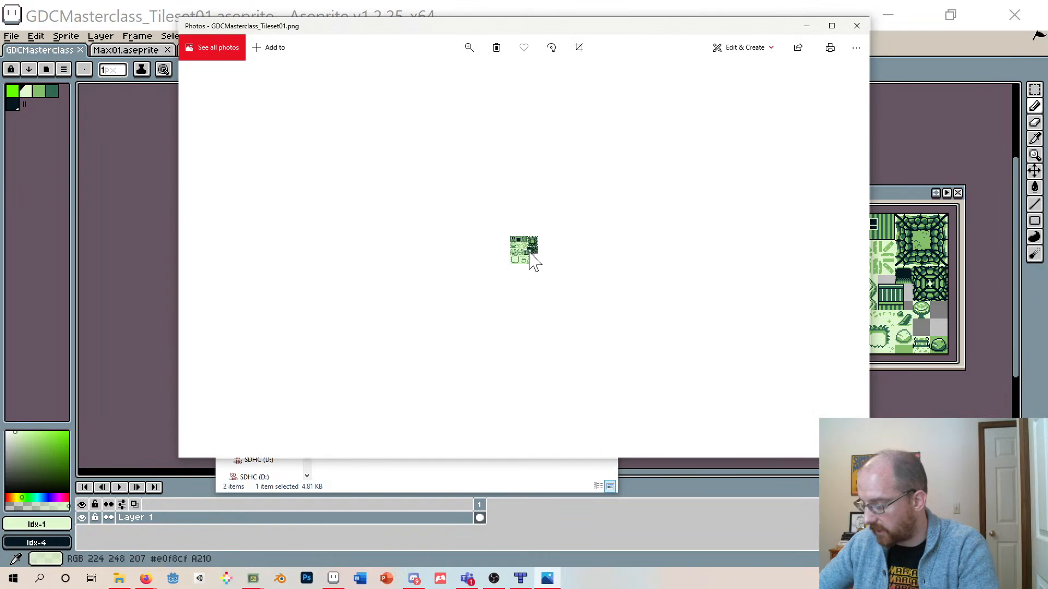
pyautogui.scroll(2, 529, 257)
pyautogui.click(469, 47)
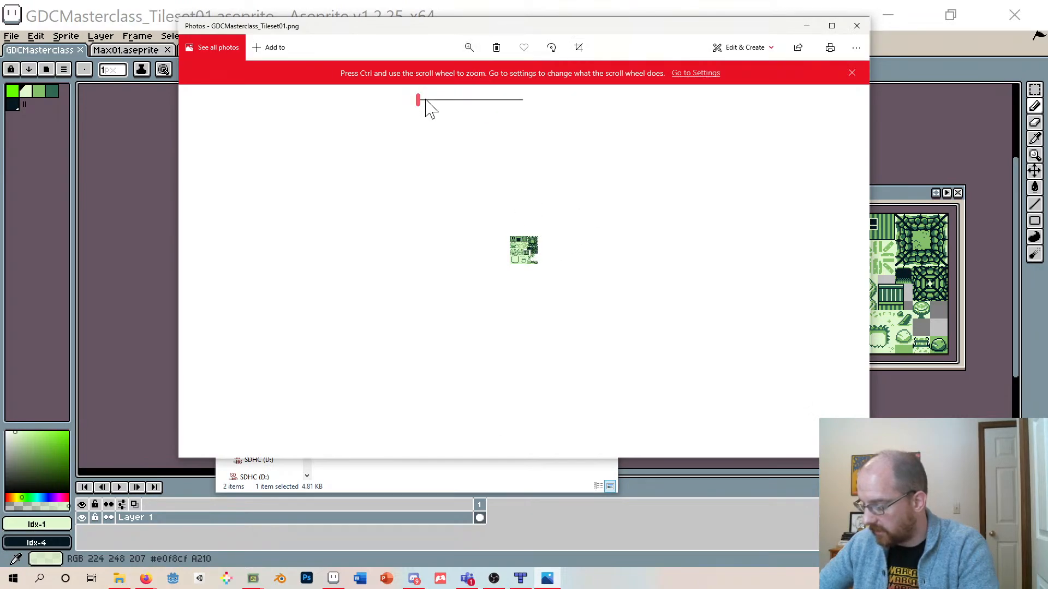
pyautogui.moveTo(418, 100); pyautogui.dragTo(562, 122)
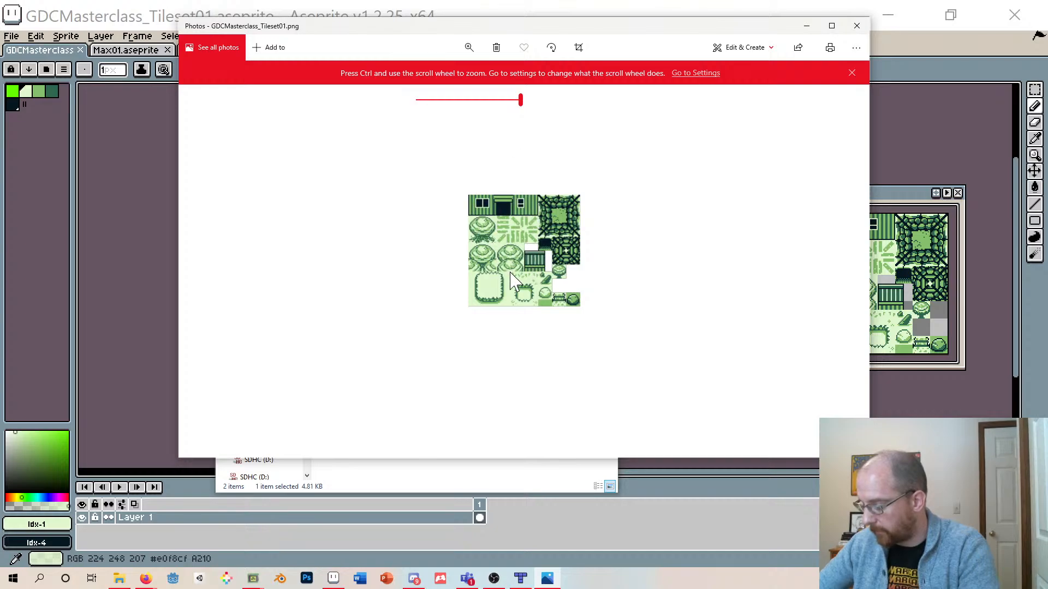
pyautogui.click(857, 26)
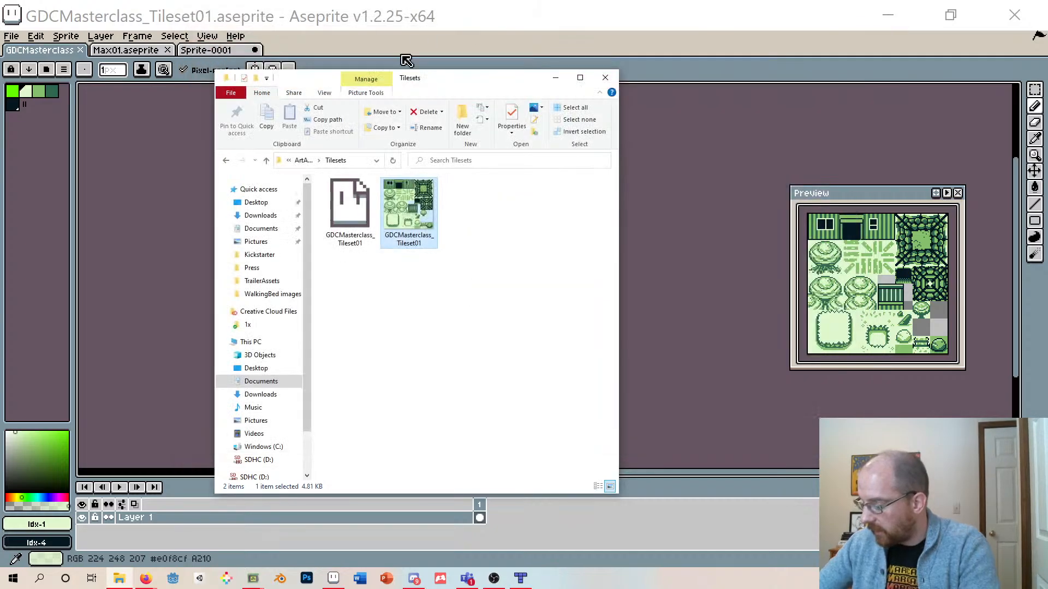
# - Search the web for "tiled" and open the Tiled Map Editor website, scrolling through its features and news
pyautogui.click(226, 160)
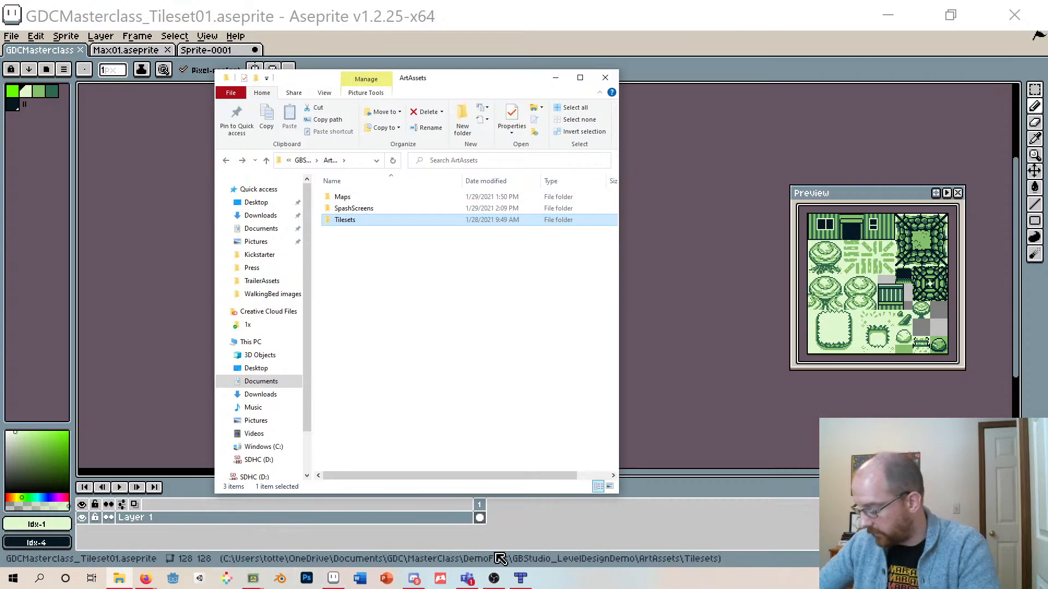
pyautogui.click(521, 579)
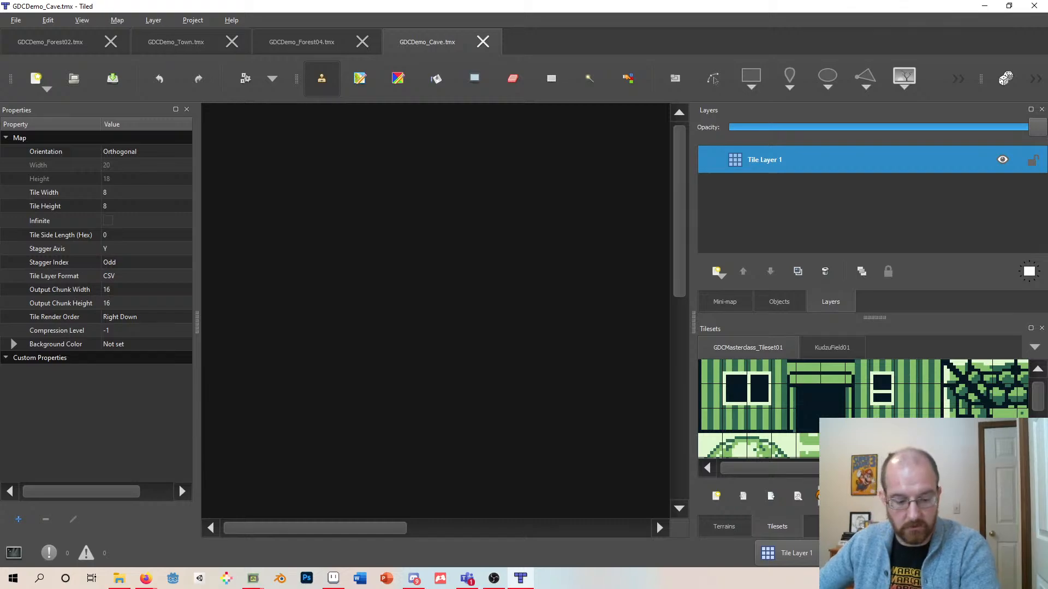
pyautogui.hotkey('alt', 'Tab')
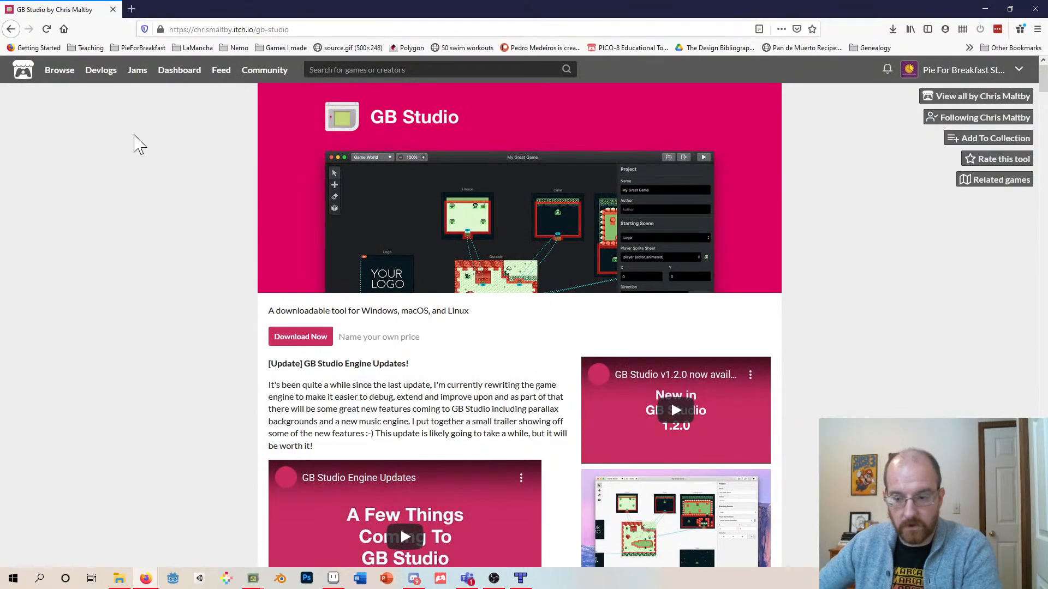
pyautogui.click(131, 9)
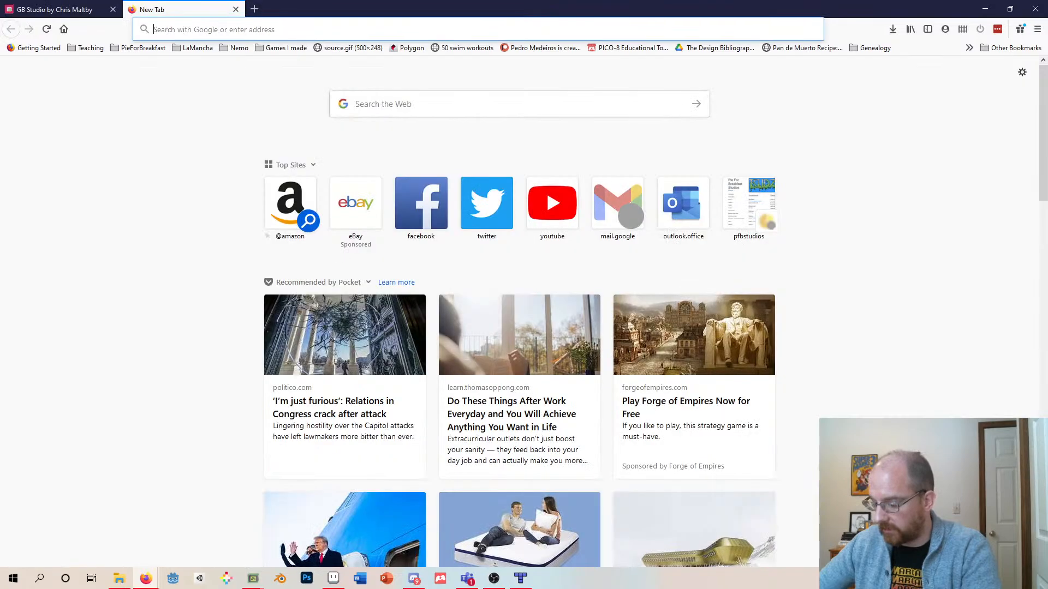
pyautogui.write('tiled')
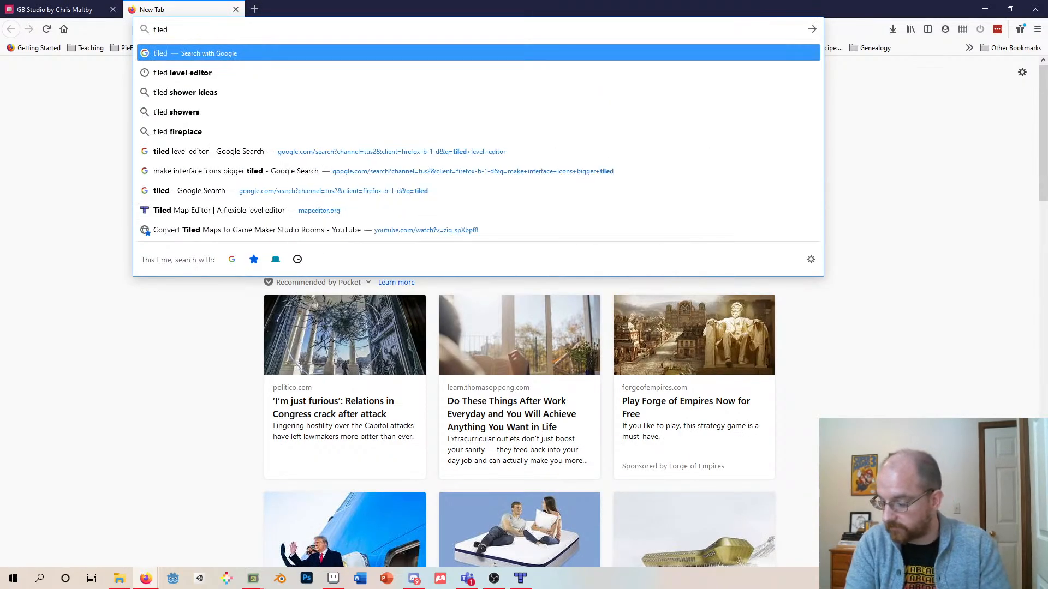
pyautogui.press('Return')
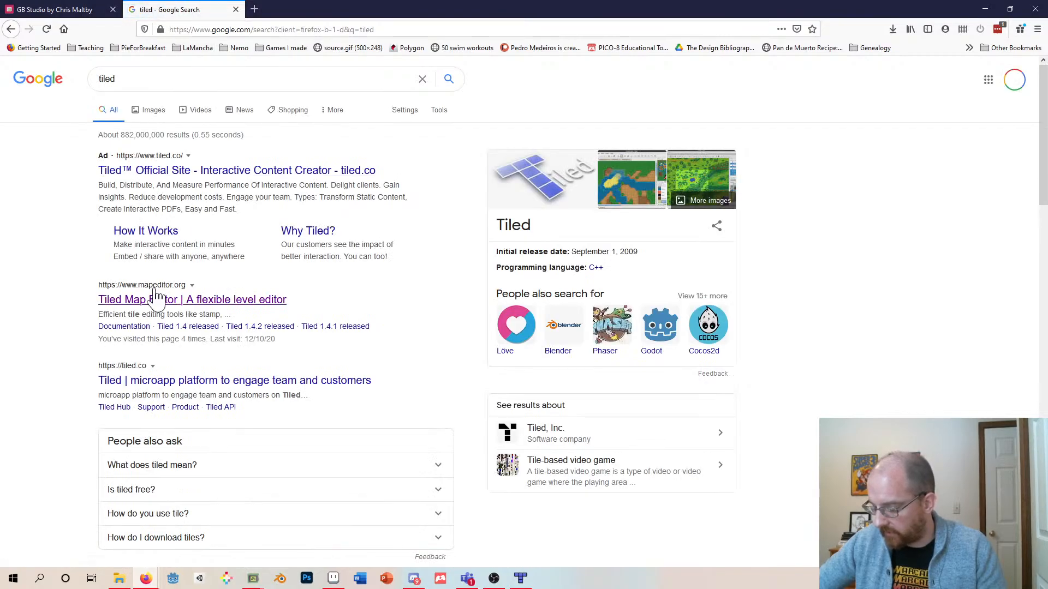
pyautogui.click(155, 301)
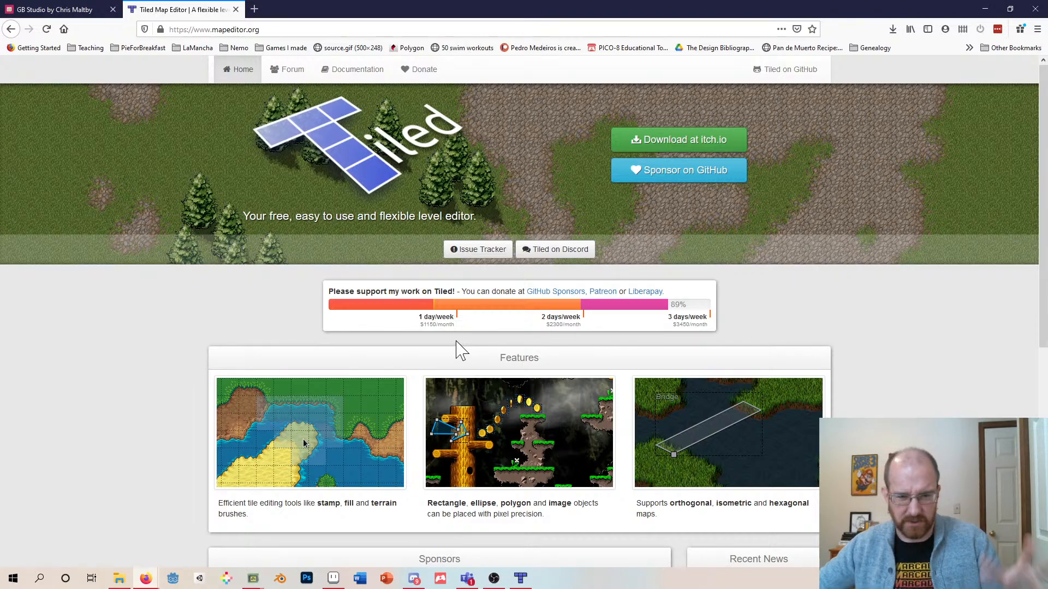
pyautogui.scroll(-4, 505, 355)
pyautogui.scroll(-3, 508, 355)
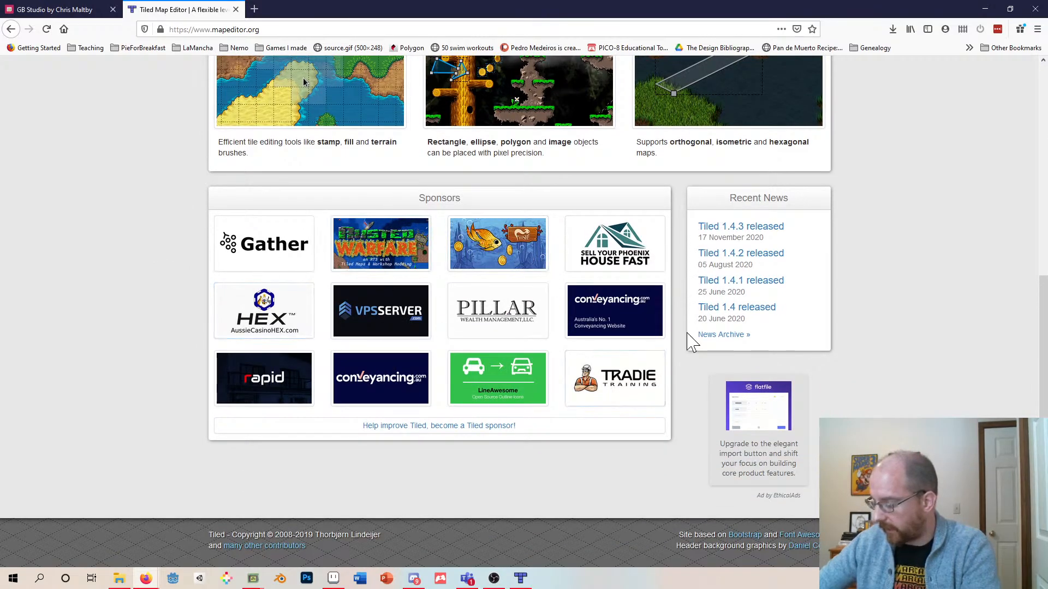
pyautogui.scroll(5, 677, 320)
pyautogui.scroll(-2, 573, 325)
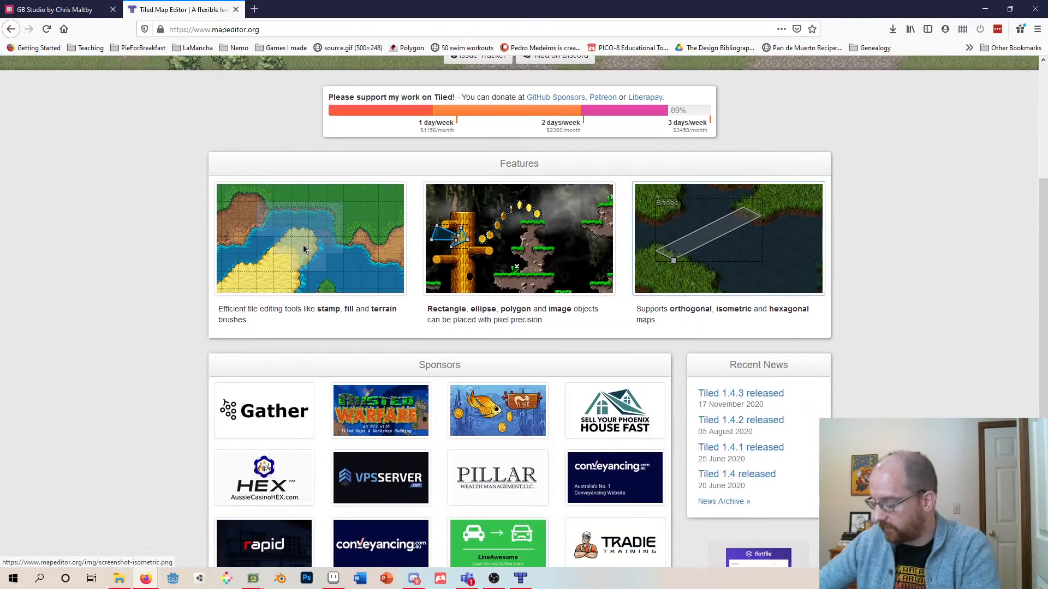
pyautogui.scroll(3, 474, 325)
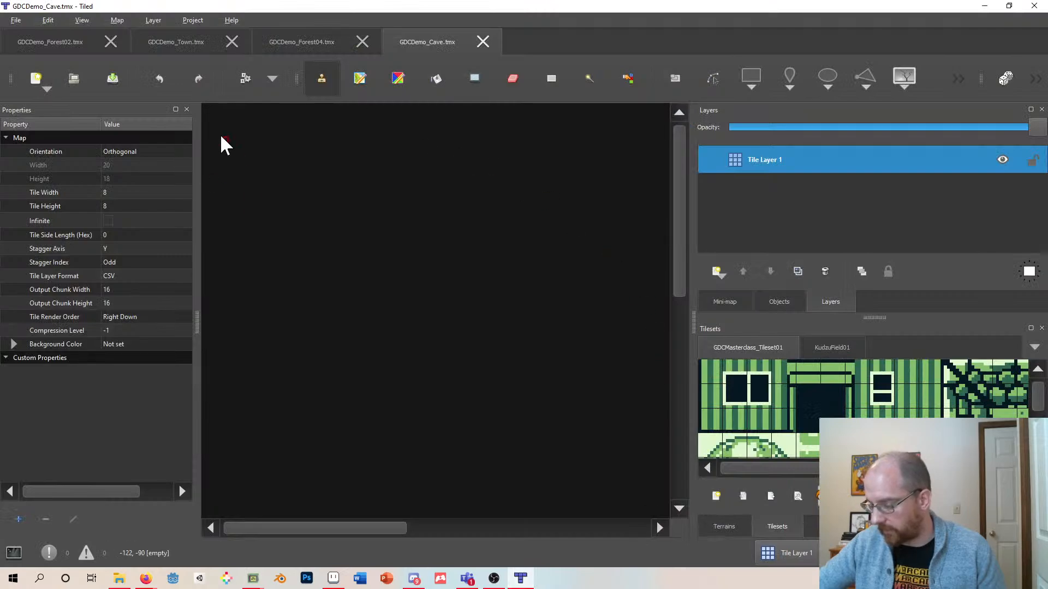
# - Switch to Tiled and close all the open map tabs, including GDCDemo_Cave, GDCDemo_Forest04, GDCDemo_Town and GDCDemo_Forest02
pyautogui.click(70, 46)
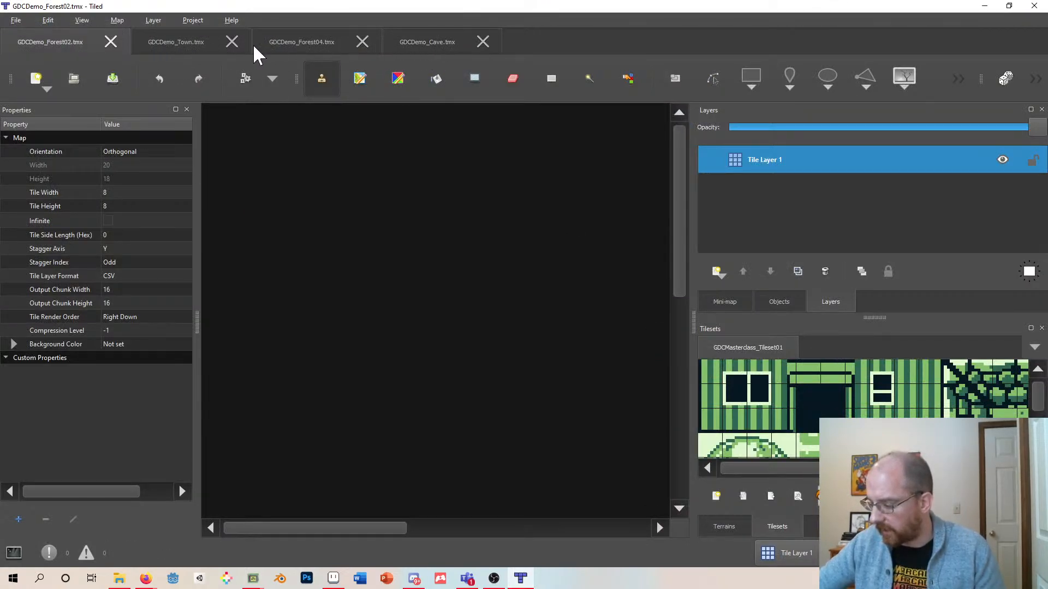
pyautogui.click(452, 46)
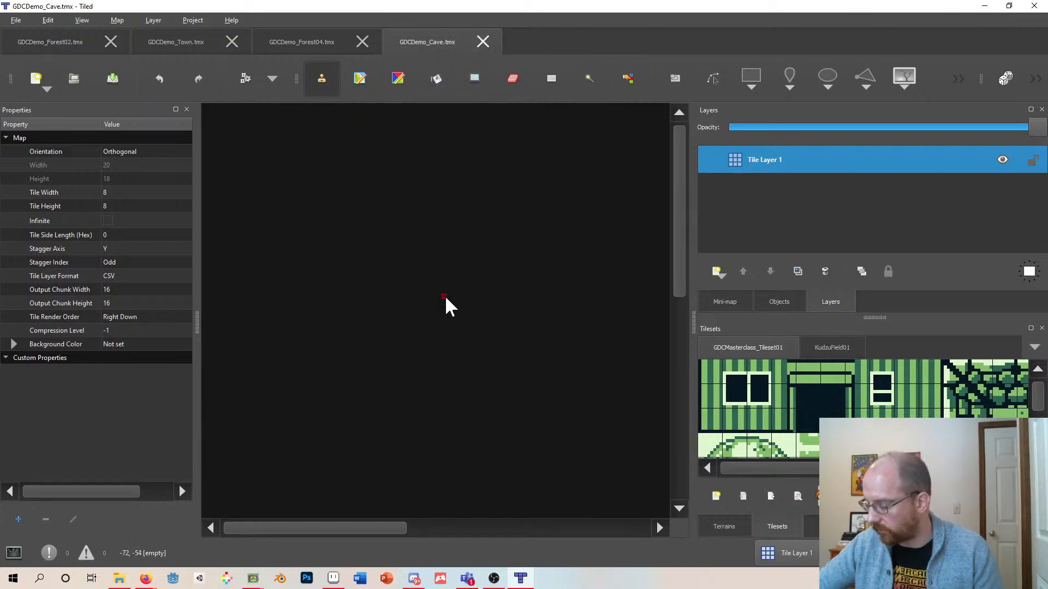
pyautogui.scroll(-5, 442, 284)
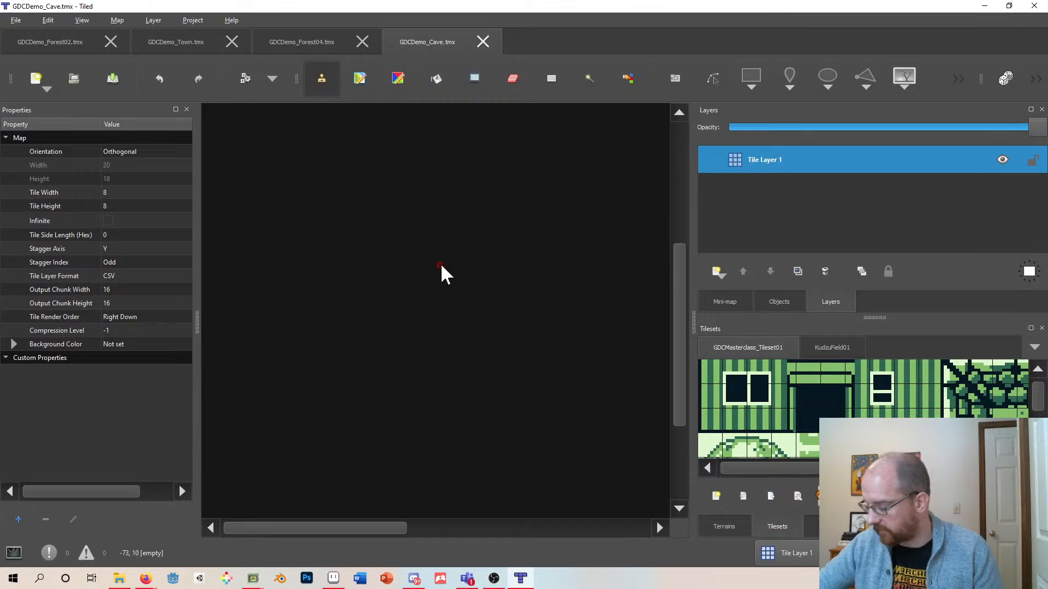
pyautogui.click(482, 42)
pyautogui.click(363, 41)
pyautogui.click(232, 42)
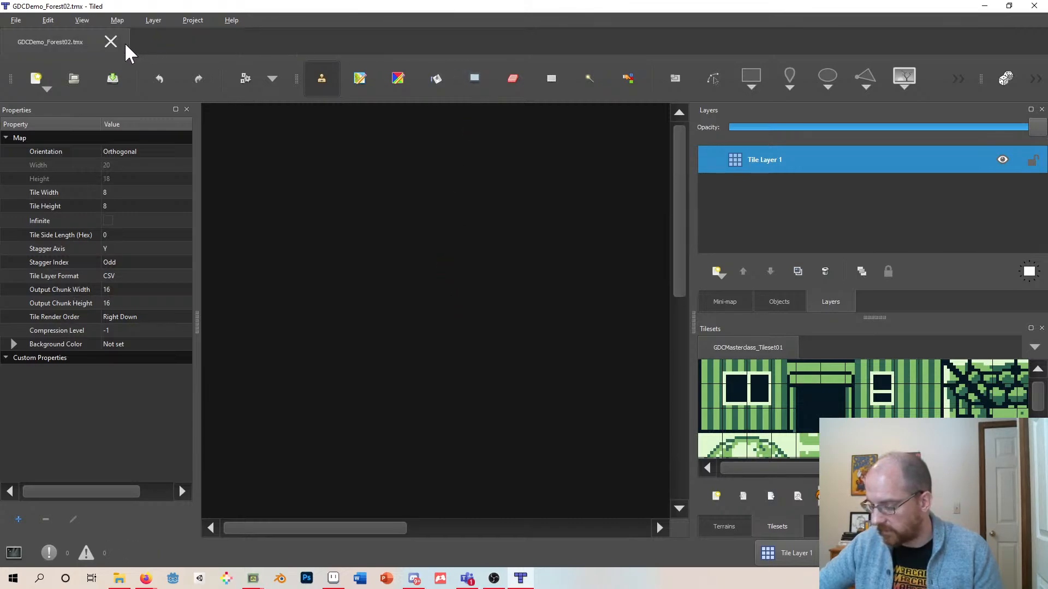
pyautogui.click(11, 16)
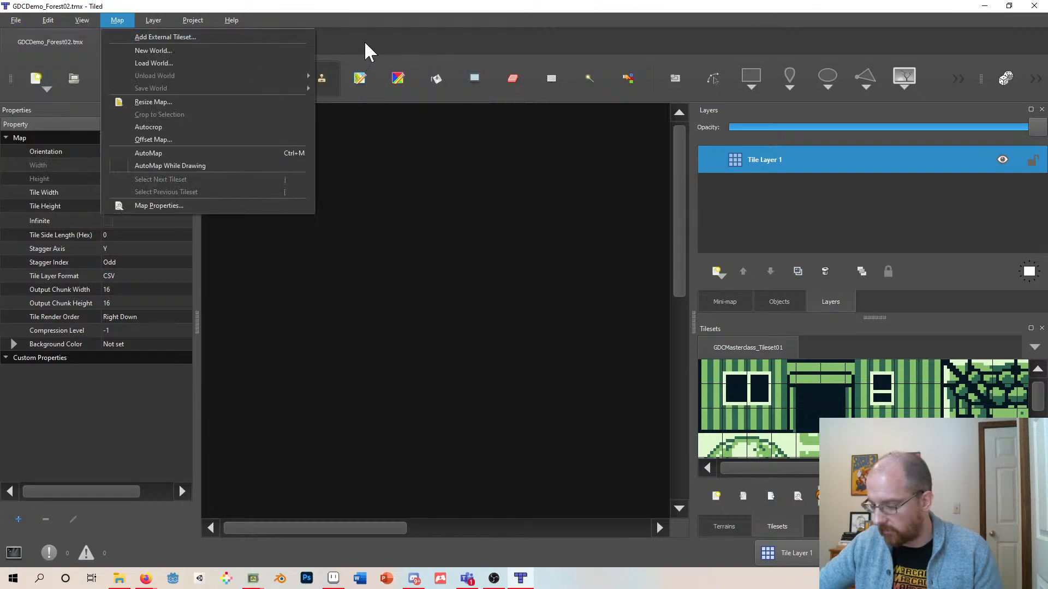
pyautogui.click(365, 41)
pyautogui.click(103, 45)
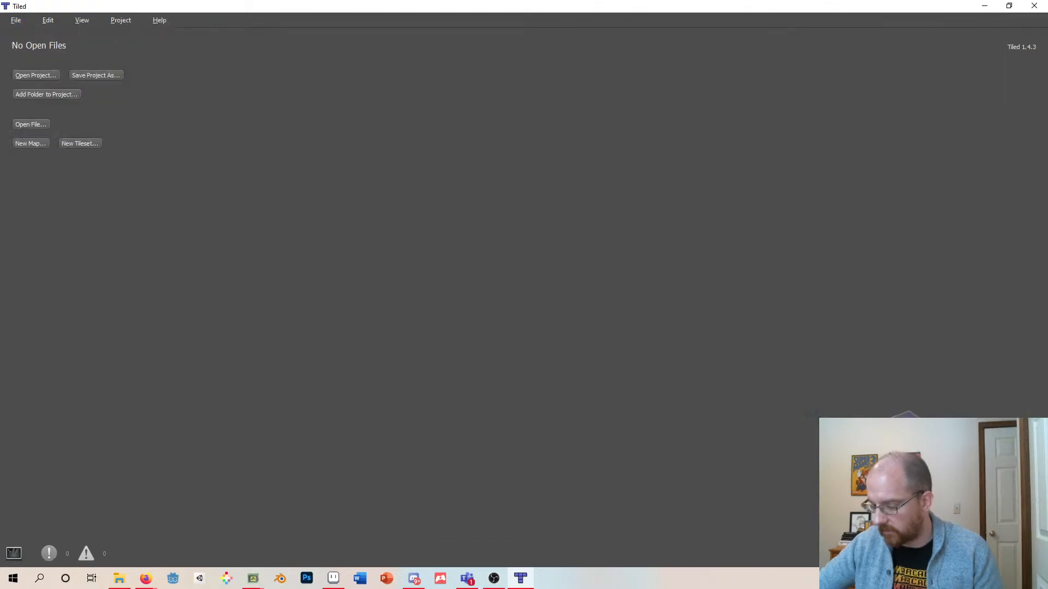
pyautogui.click(41, 77)
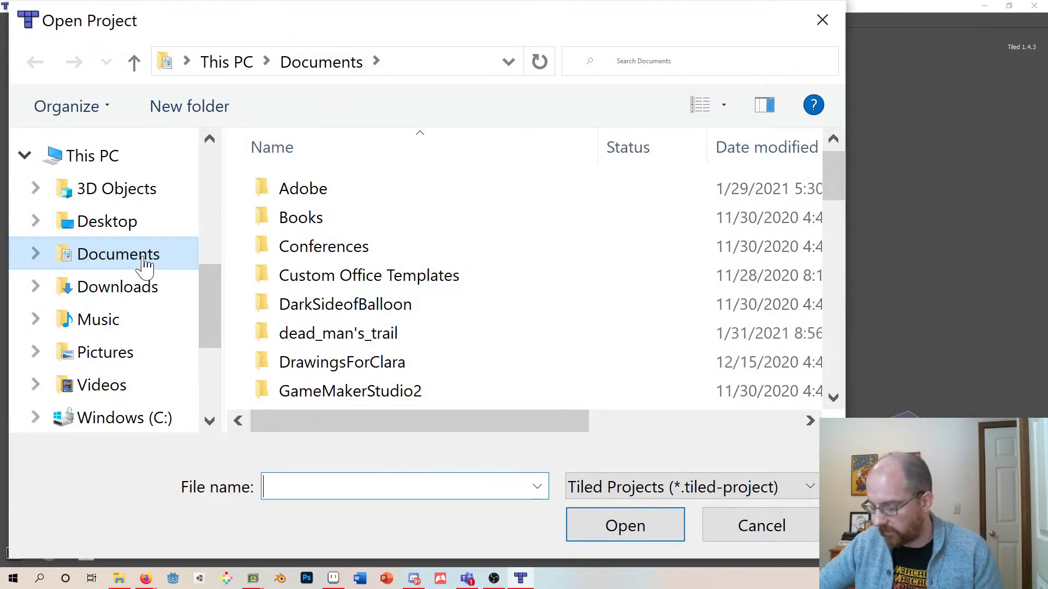
pyautogui.scroll(-2, 435, 191)
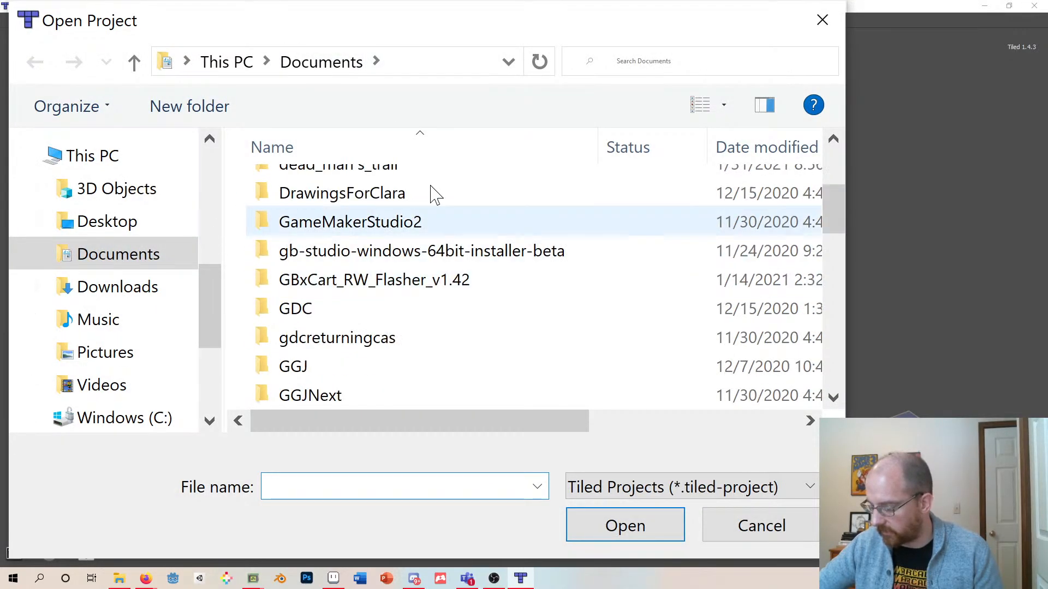
pyautogui.doubleClick(323, 307)
pyautogui.doubleClick(355, 197)
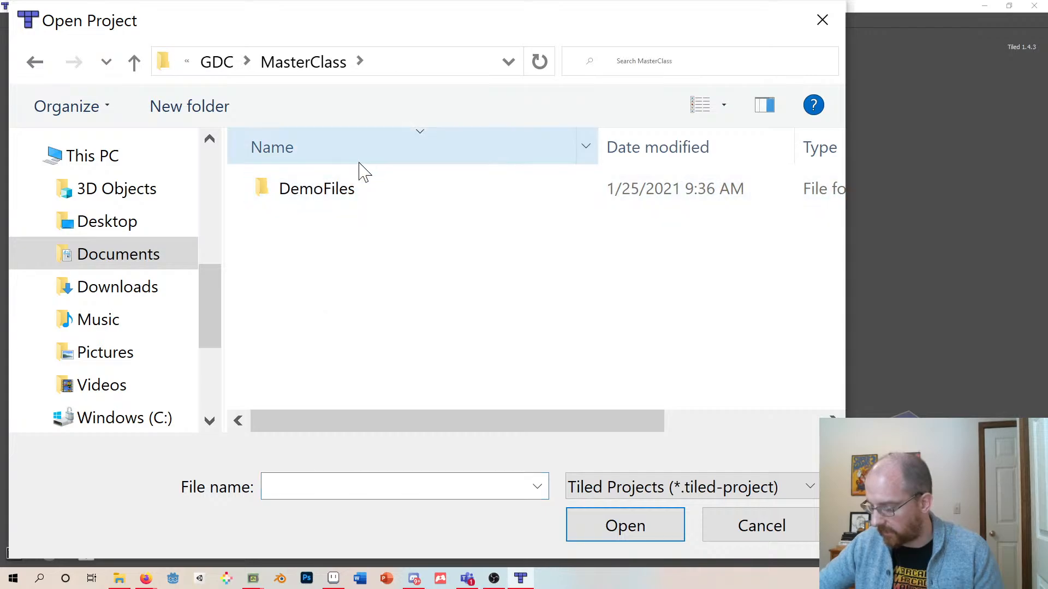
pyautogui.doubleClick(346, 197)
pyautogui.doubleClick(328, 234)
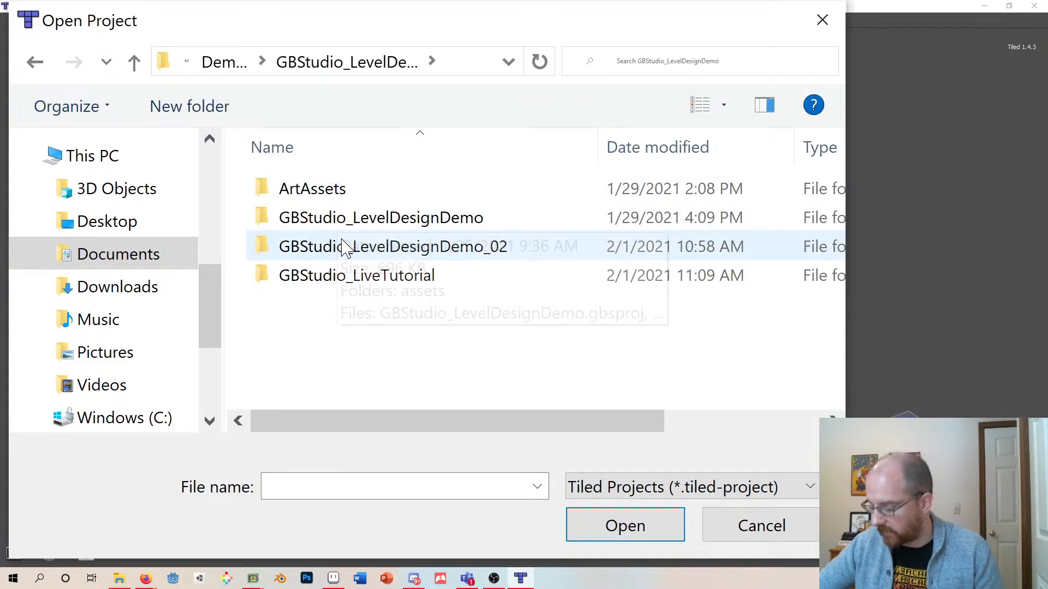
pyautogui.doubleClick(320, 200)
pyautogui.doubleClick(320, 196)
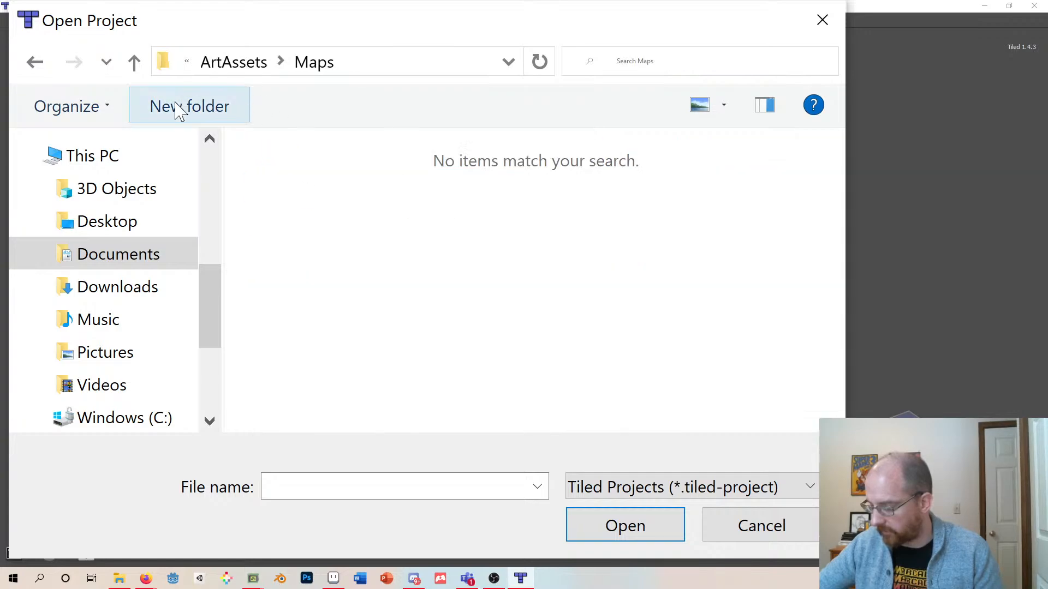
pyautogui.click(808, 527)
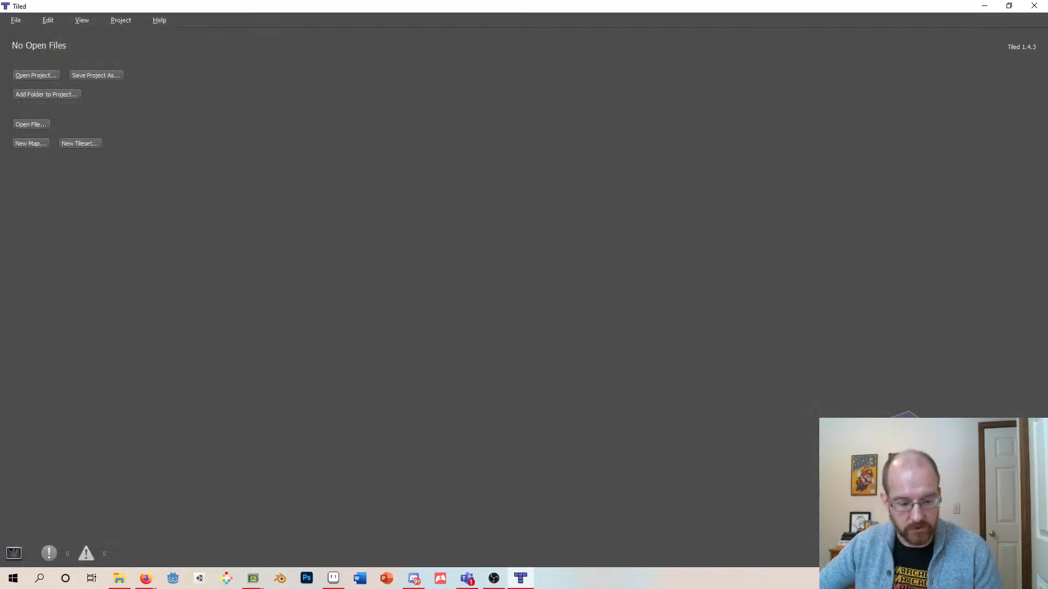
# - Switch to File Explorer and preview the GDCDemo_House03 map image from the Maps folder
pyautogui.hotkey('alt', 'Tab')
pyautogui.doubleClick(344, 197)
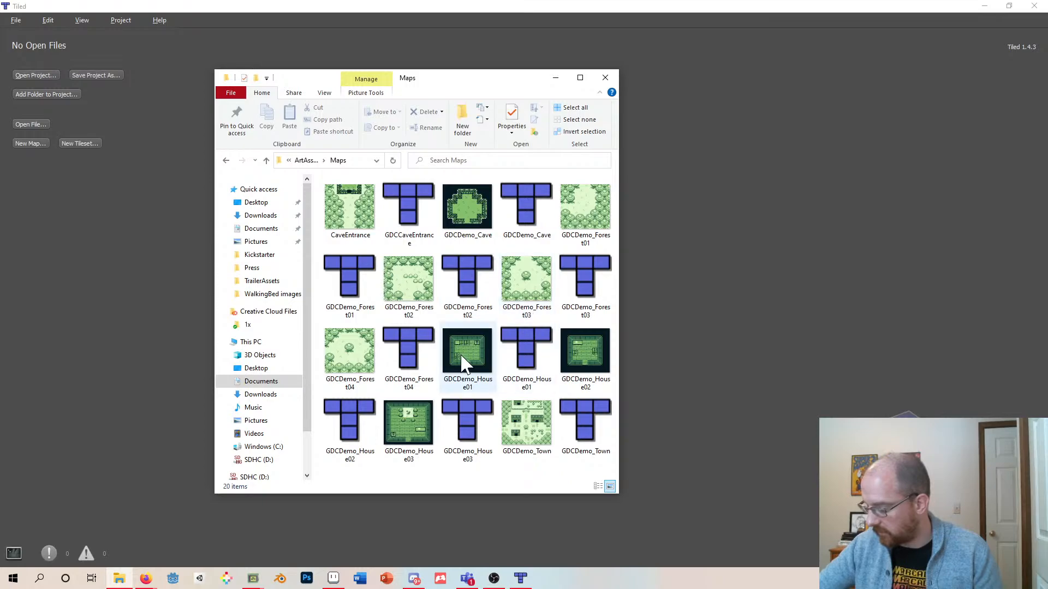
pyautogui.doubleClick(409, 434)
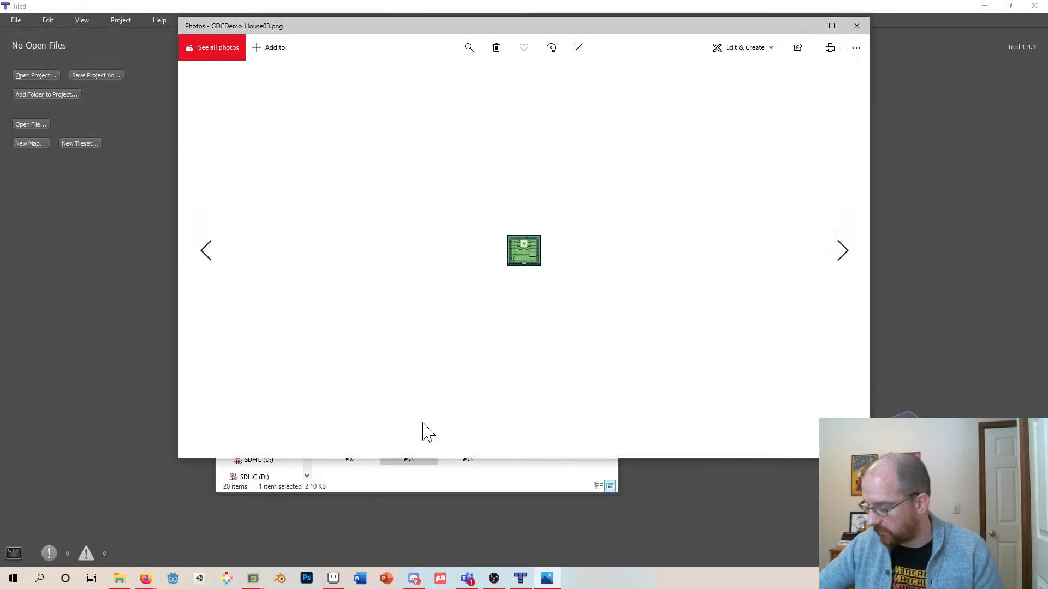
pyautogui.click(857, 26)
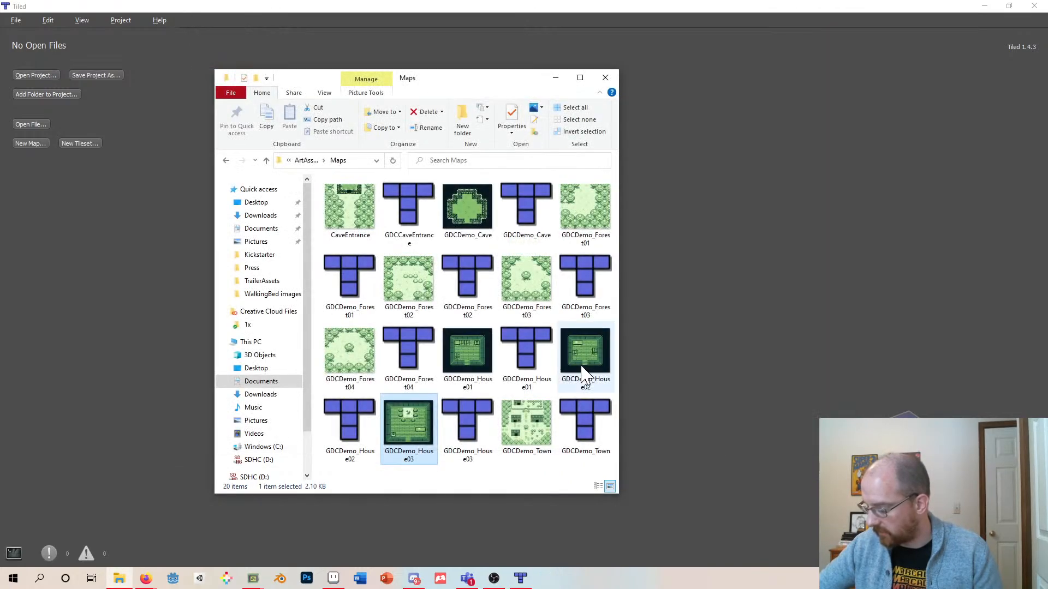
# - Open the GDCDemo_Town map in Tiled and centre it in the view
pyautogui.doubleClick(585, 424)
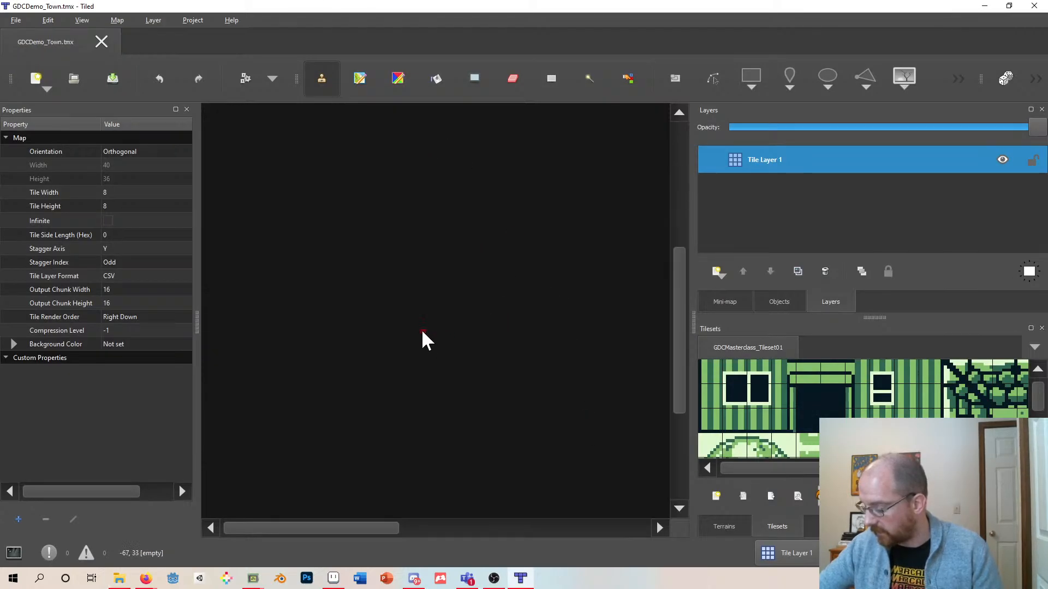
pyautogui.moveTo(365, 528)
pyautogui.mouseDown()
pyautogui.moveTo(629, 528)
pyautogui.moveTo(366, 527)
pyautogui.mouseUp()
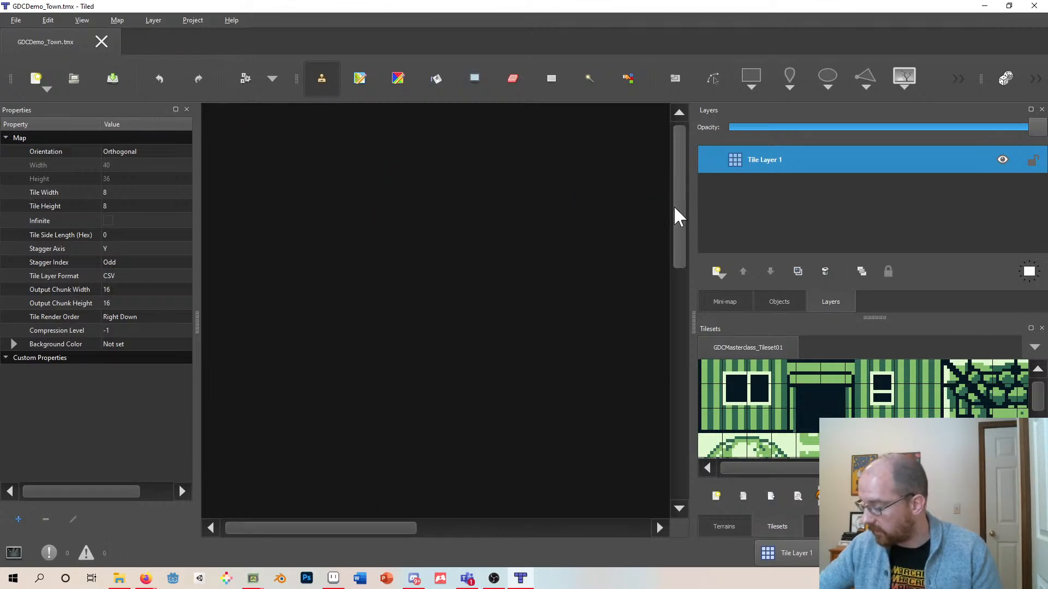
pyautogui.moveTo(678, 210); pyautogui.dragTo(701, 337)
pyautogui.moveTo(386, 527); pyautogui.dragTo(486, 529)
pyautogui.moveTo(679, 367); pyautogui.dragTo(679, 344)
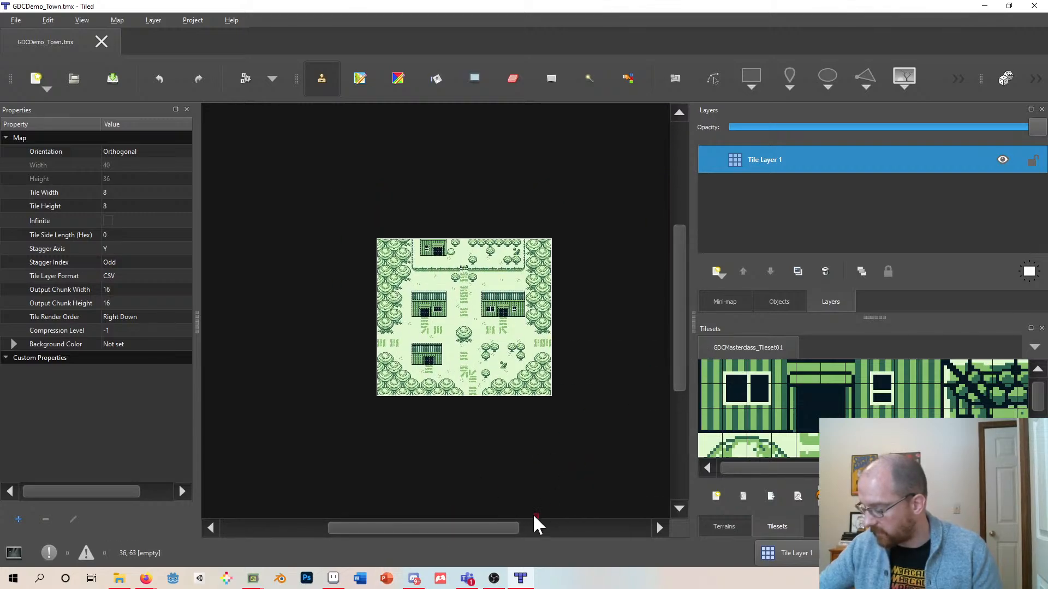
pyautogui.moveTo(504, 527); pyautogui.dragTo(516, 527)
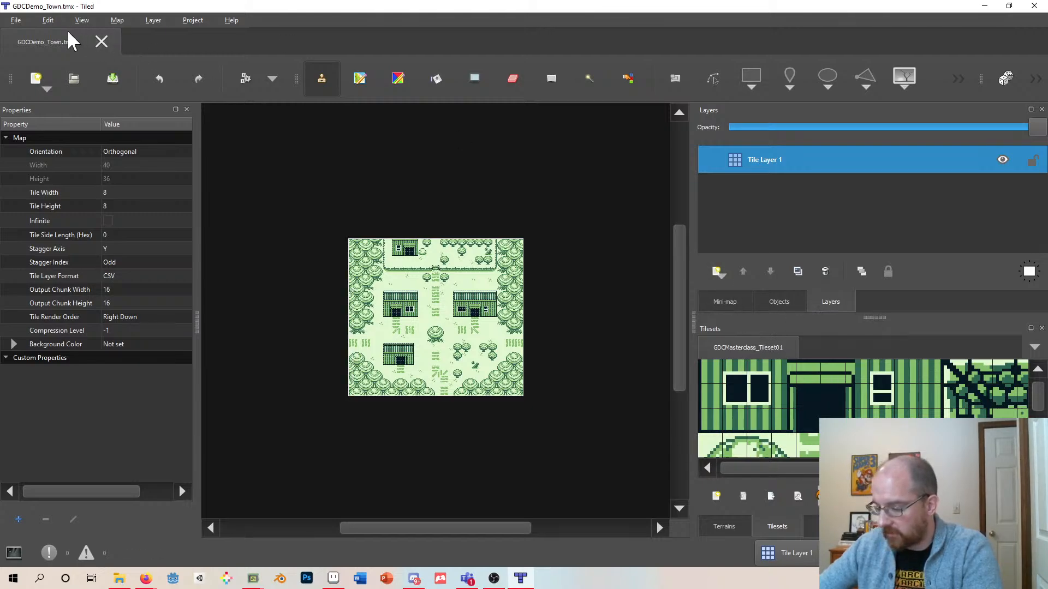
# - Start a new orthogonal map with CSV tile layer format and Right Down render order
pyautogui.click(16, 20)
pyautogui.moveTo(18, 34)
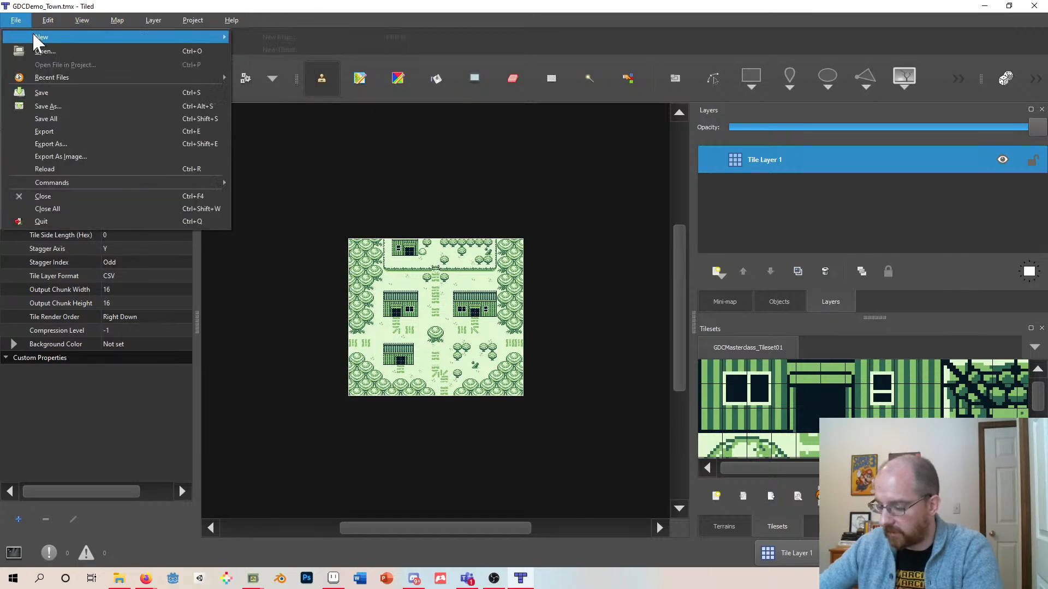
pyautogui.click(280, 38)
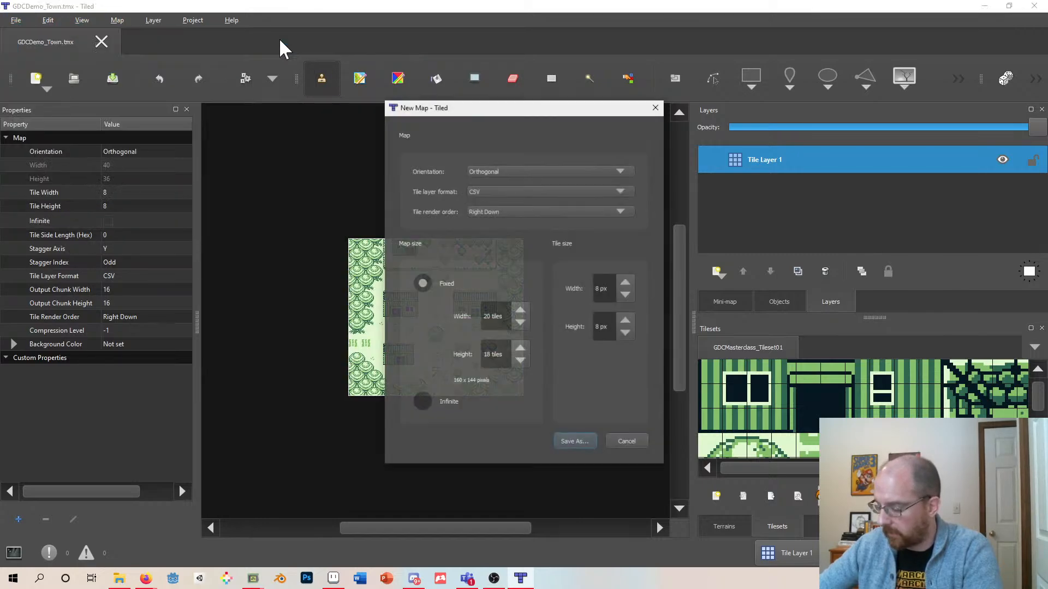
pyautogui.moveTo(493, 113); pyautogui.dragTo(427, 97)
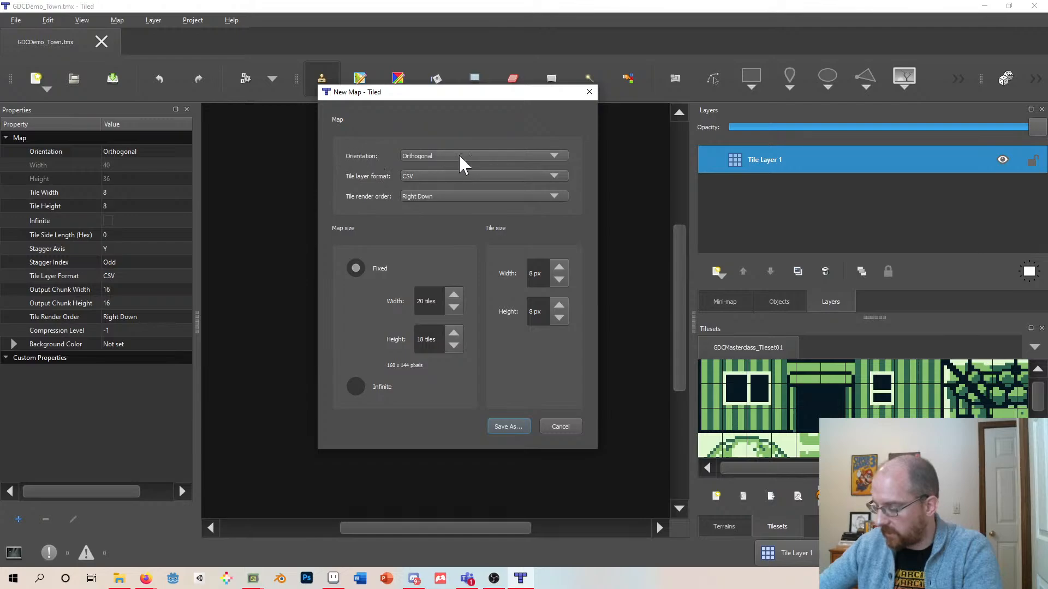
pyautogui.click(423, 155)
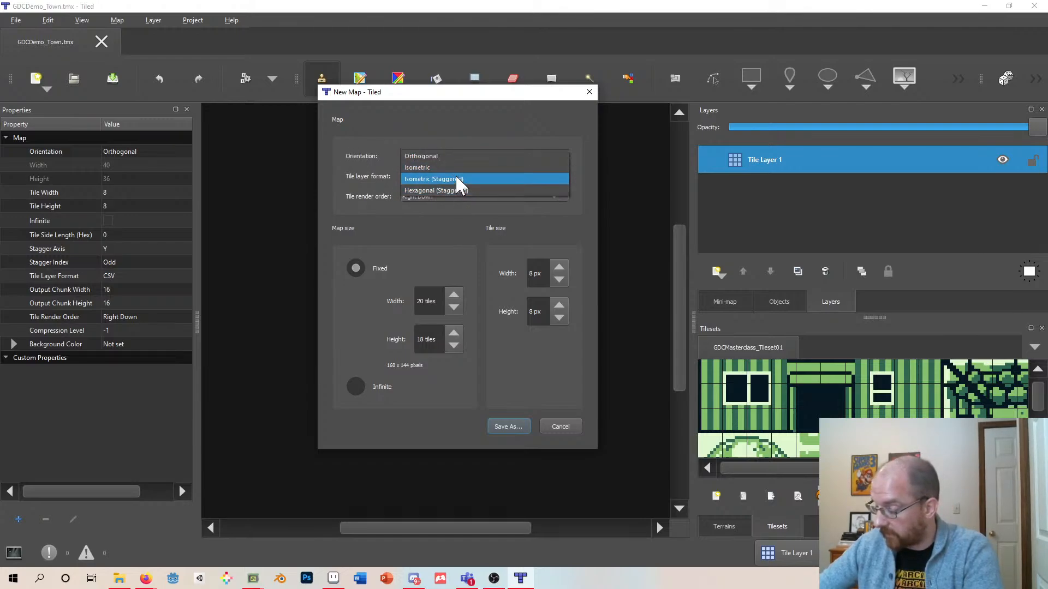
pyautogui.click(455, 113)
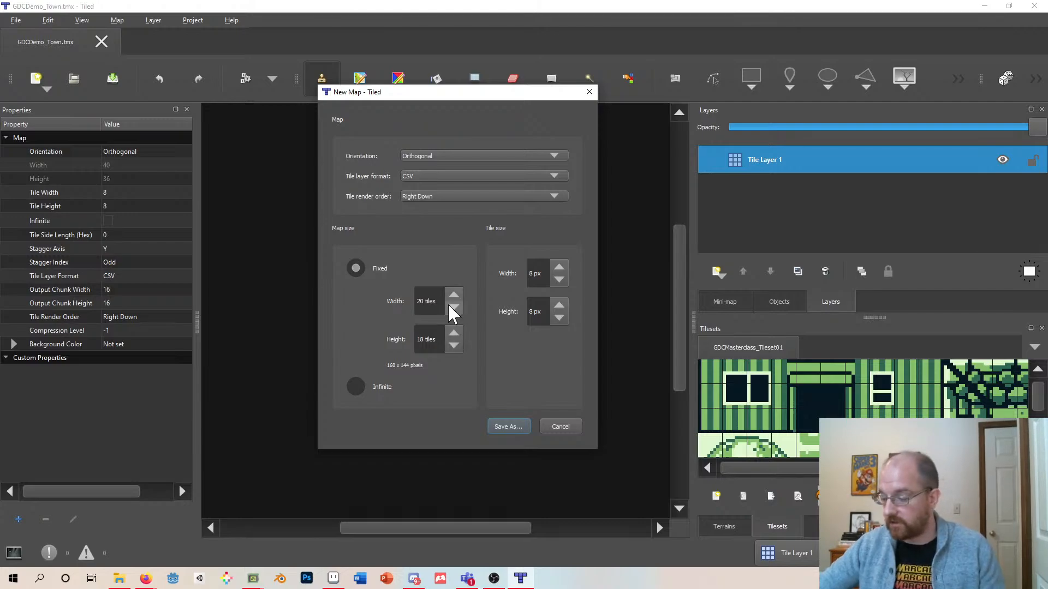
# - Inspect the map width and height fields in the new map dialog
pyautogui.moveTo(439, 301); pyautogui.dragTo(416, 302)
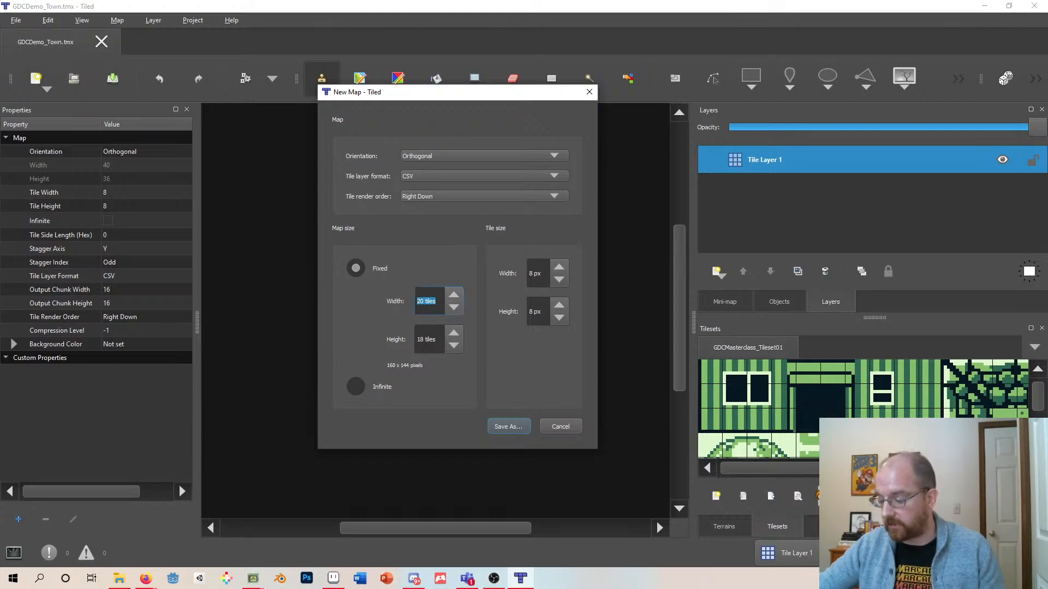
pyautogui.press('Tab')
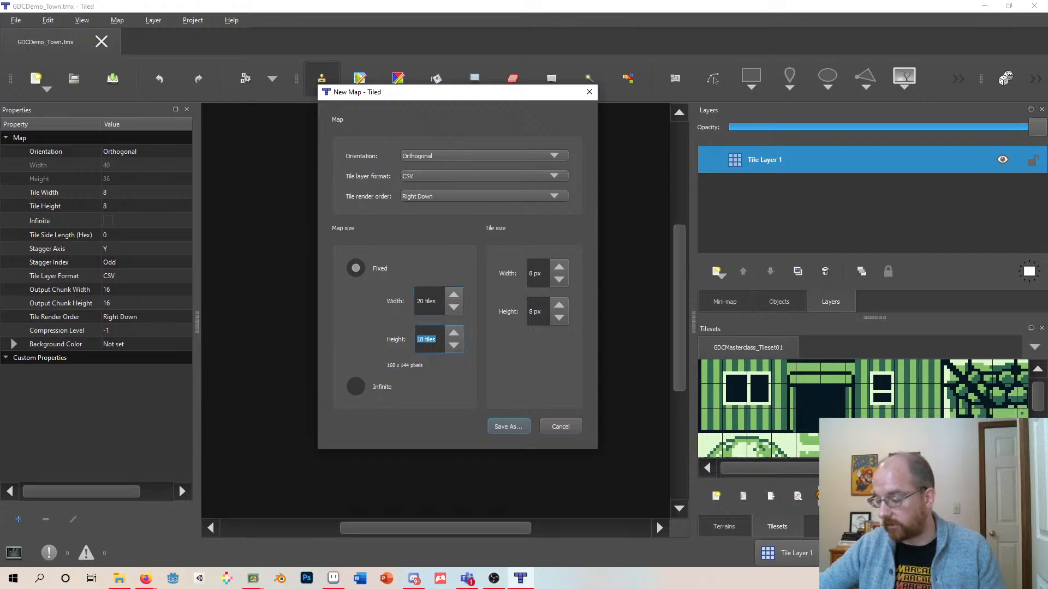
pyautogui.hotkey('shift', 'Tab')
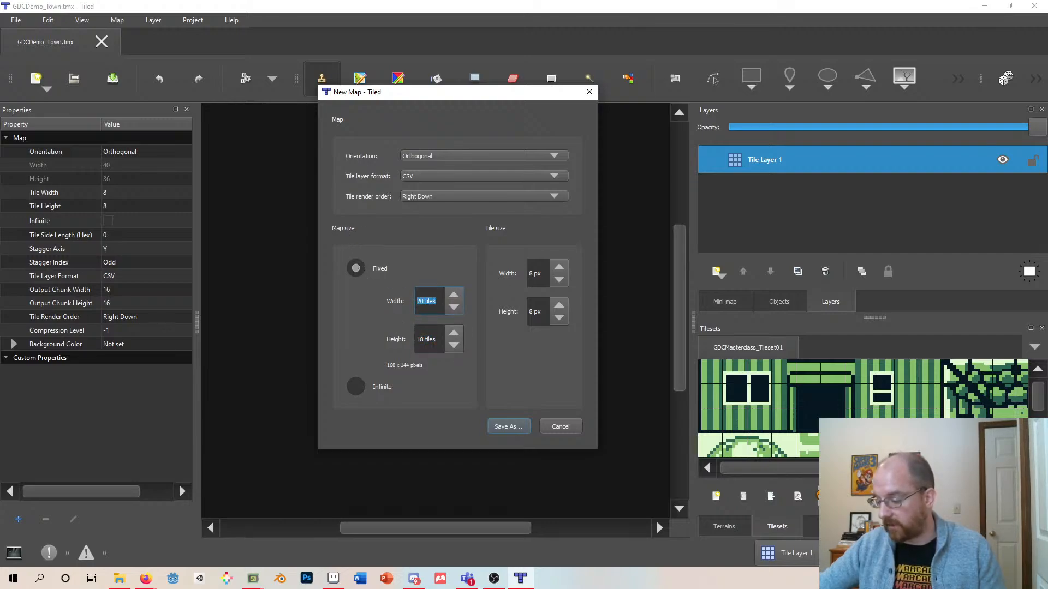
pyautogui.press('Tab')
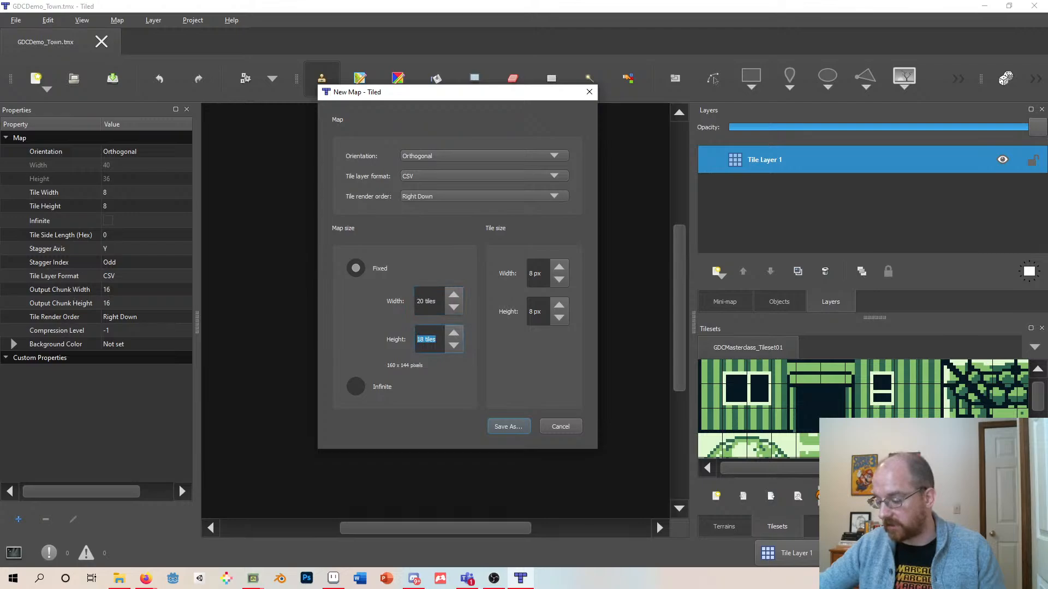
pyautogui.hotkey('shift', 'Tab')
pyautogui.press('Tab')
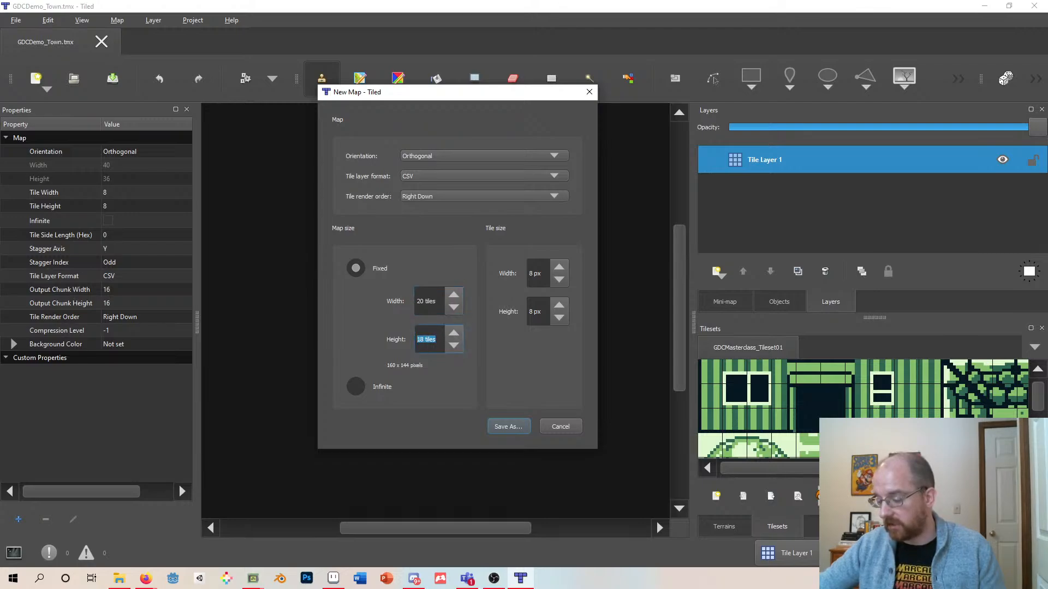
pyautogui.hotkey('shift', 'Tab')
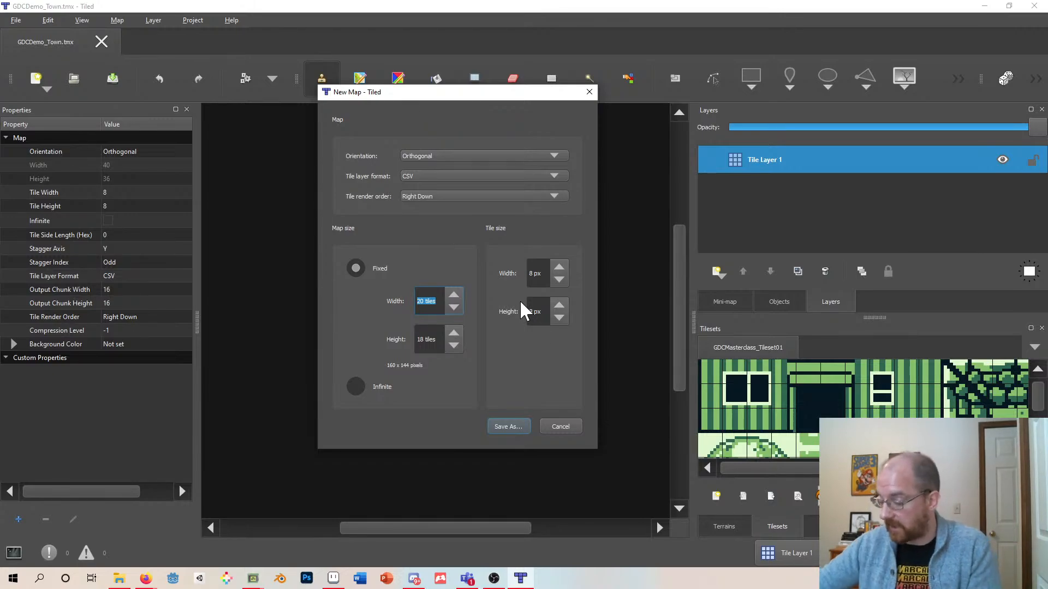
pyautogui.press('Right')
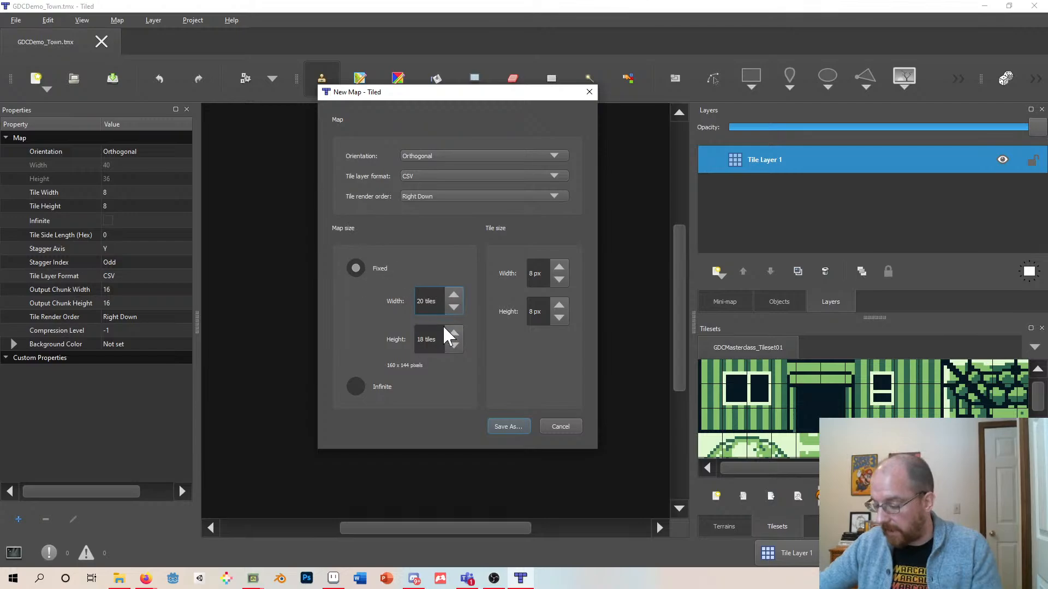
pyautogui.moveTo(417, 302); pyautogui.dragTo(436, 302)
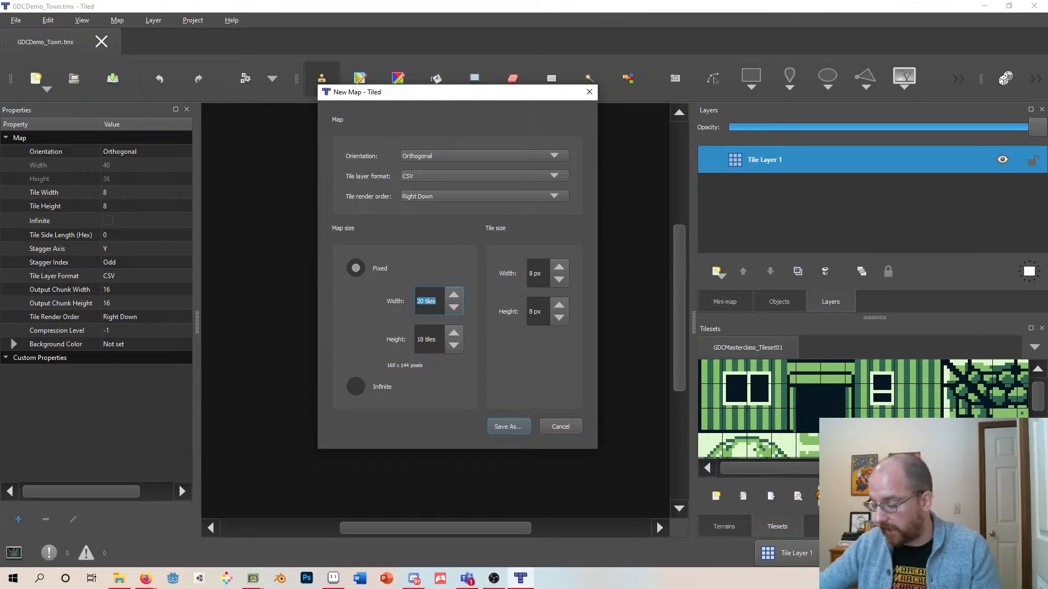
pyautogui.press('Tab')
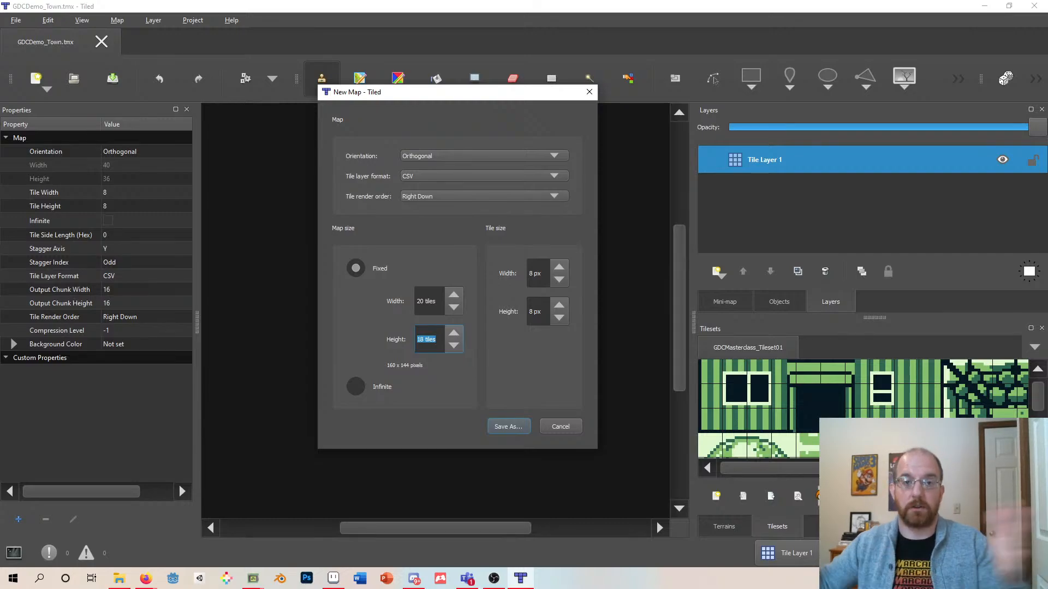
# - Save the new 20 × 18 tile map as GDC_masterclass_tutorialmap in the Maps folder
pyautogui.click(516, 428)
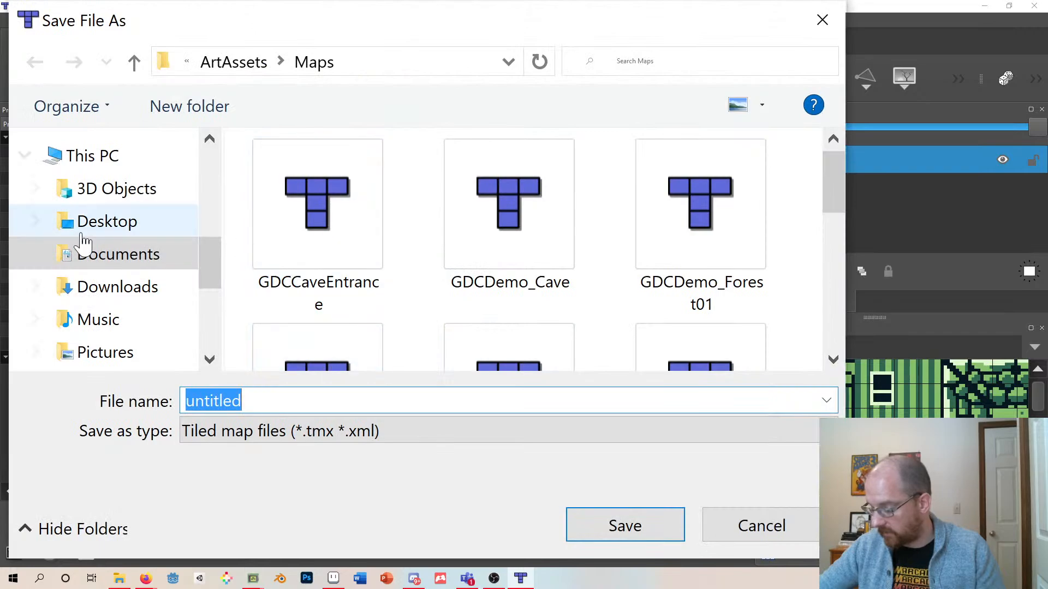
pyautogui.scroll(-5, 467, 285)
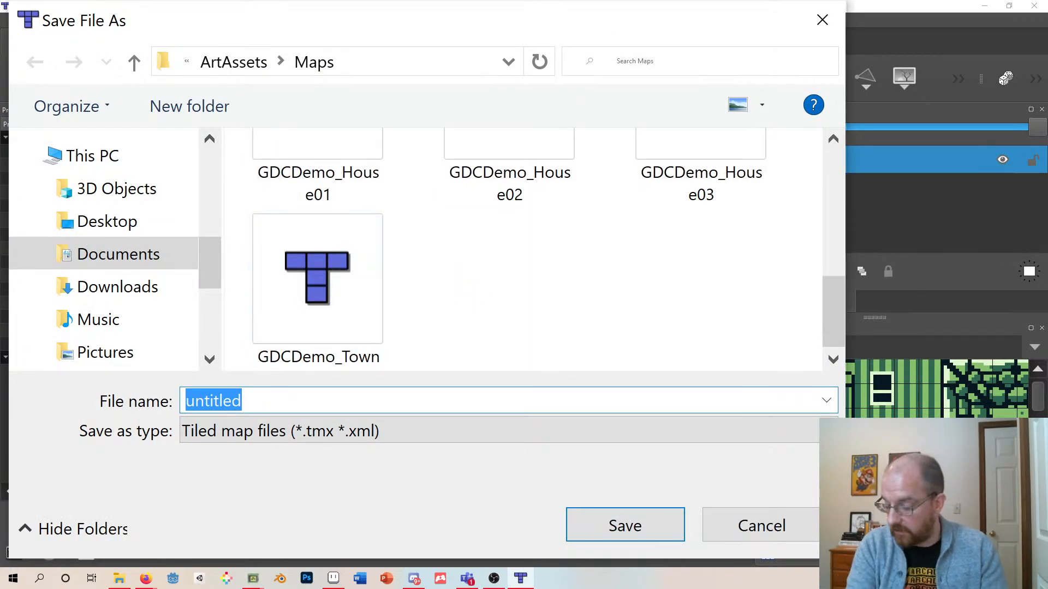
pyautogui.write('GDC')
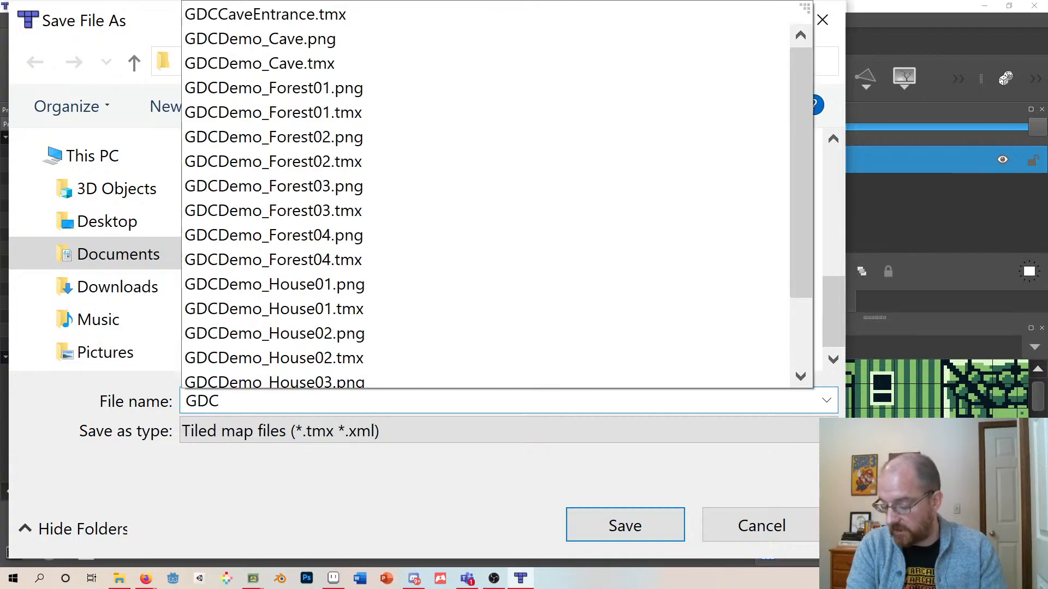
pyautogui.write('_master')
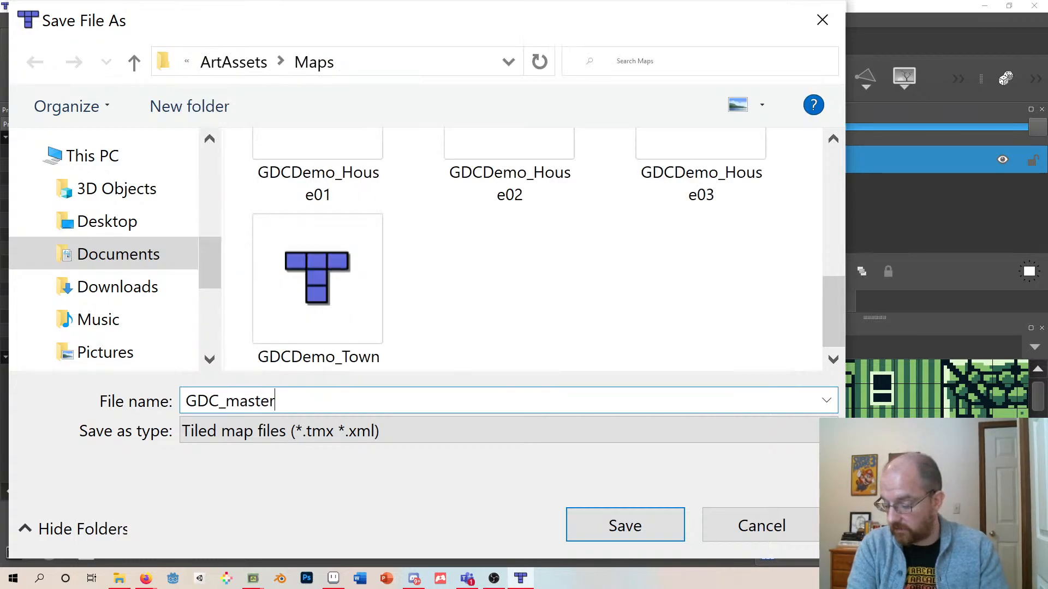
pyautogui.write('class_ch')
pyautogui.press('BackSpace')
pyautogui.press('BackSpace')
pyautogui.press('BackSpace')
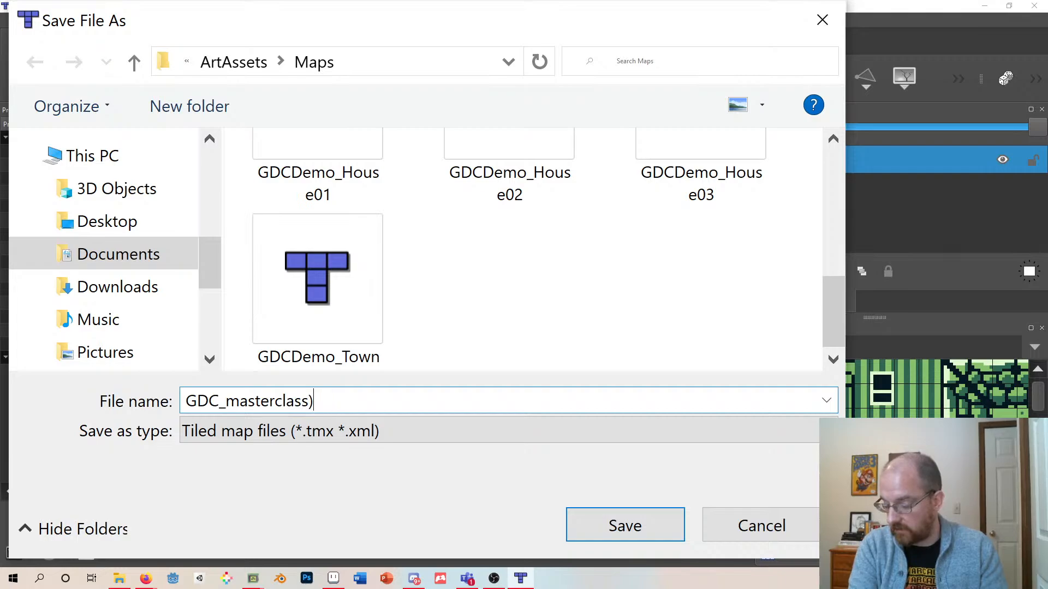
pyautogui.write('_tutorial')
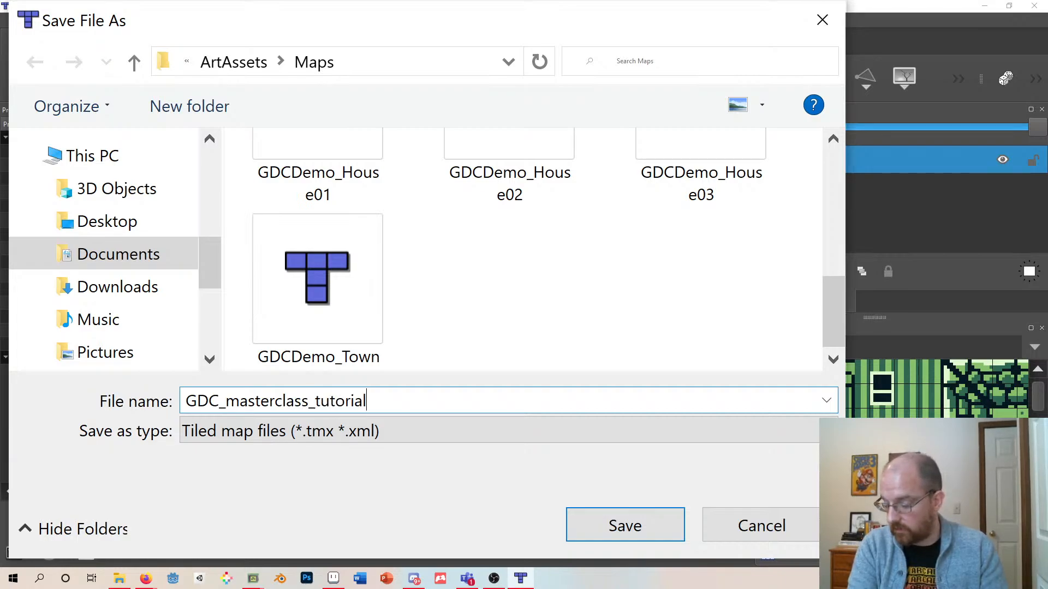
pyautogui.write('Town')
pyautogui.press('BackSpace')
pyautogui.press('BackSpace')
pyautogui.press('BackSpace')
pyautogui.press('BackSpace')
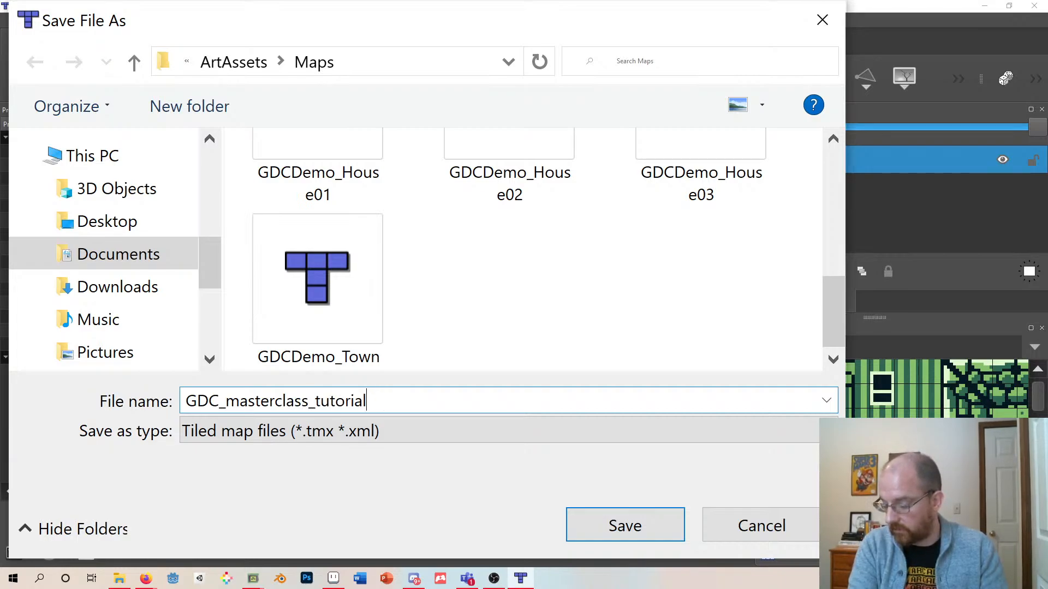
pyautogui.write('map')
pyautogui.press('Return')
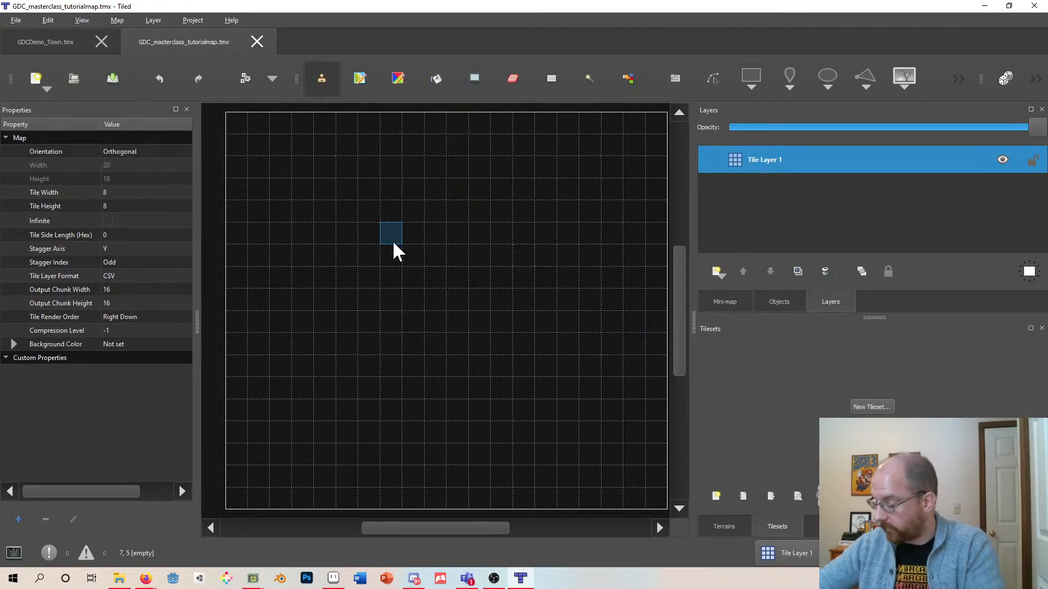
# - Start a new embedded tileset based on a tileset image and browse up to the Documents GDC folder for its source
pyautogui.click(871, 407)
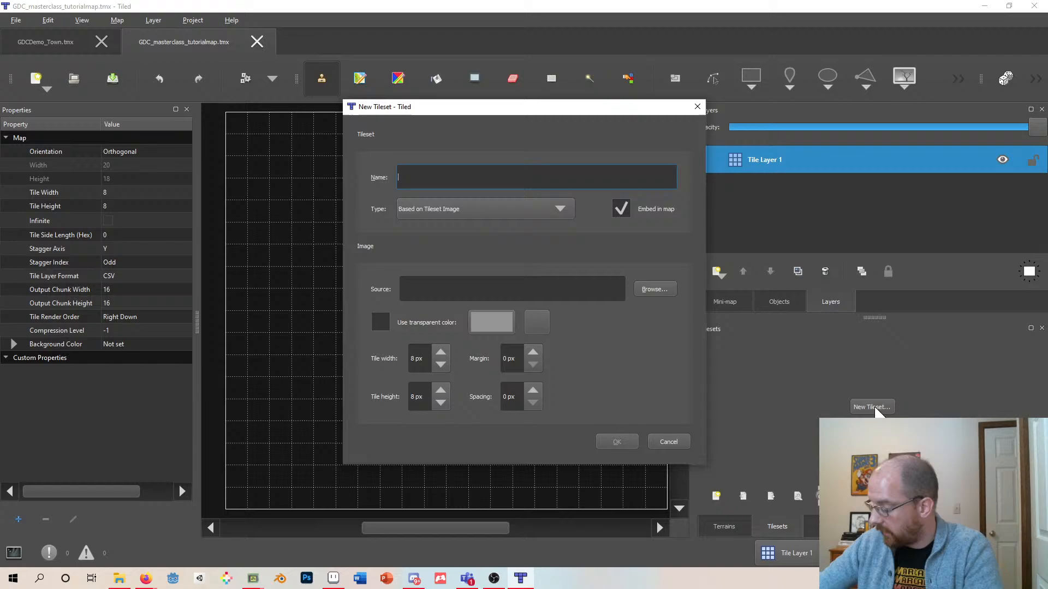
pyautogui.click(697, 106)
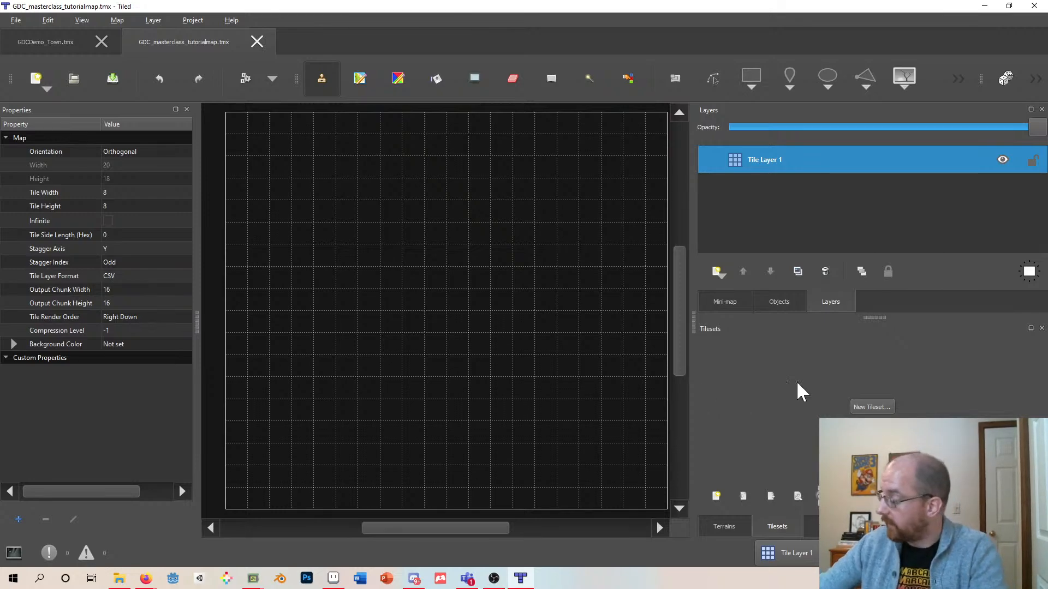
pyautogui.click(872, 407)
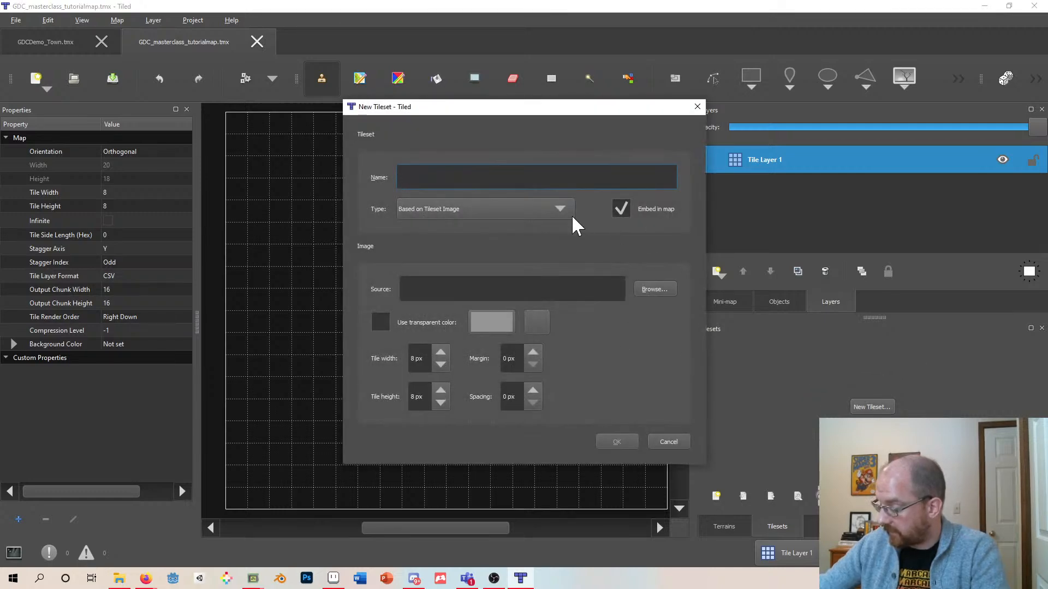
pyautogui.moveTo(548, 119); pyautogui.dragTo(515, 131)
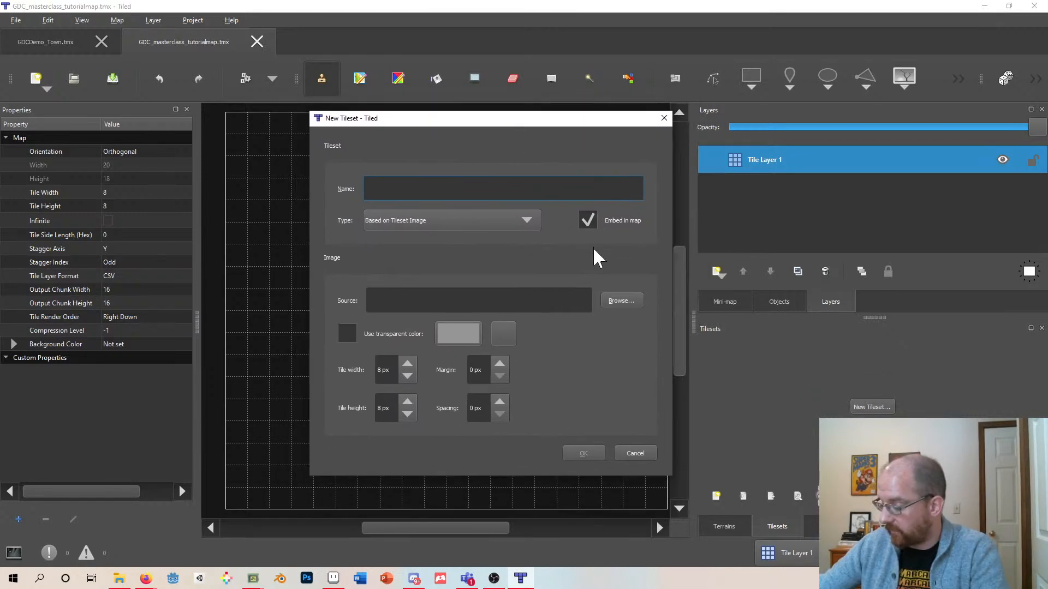
pyautogui.click(618, 299)
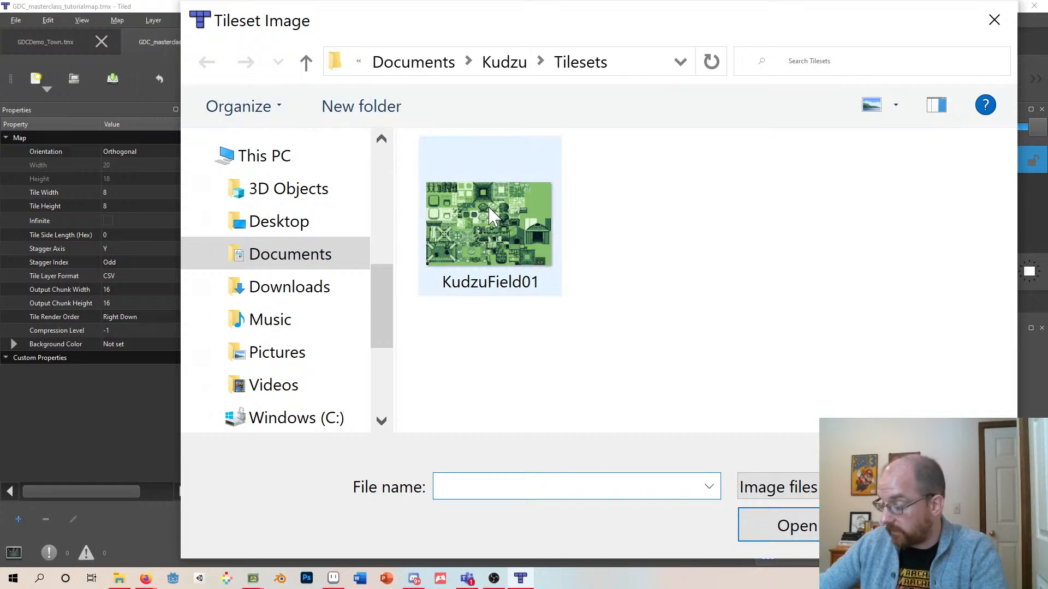
pyautogui.click(307, 63)
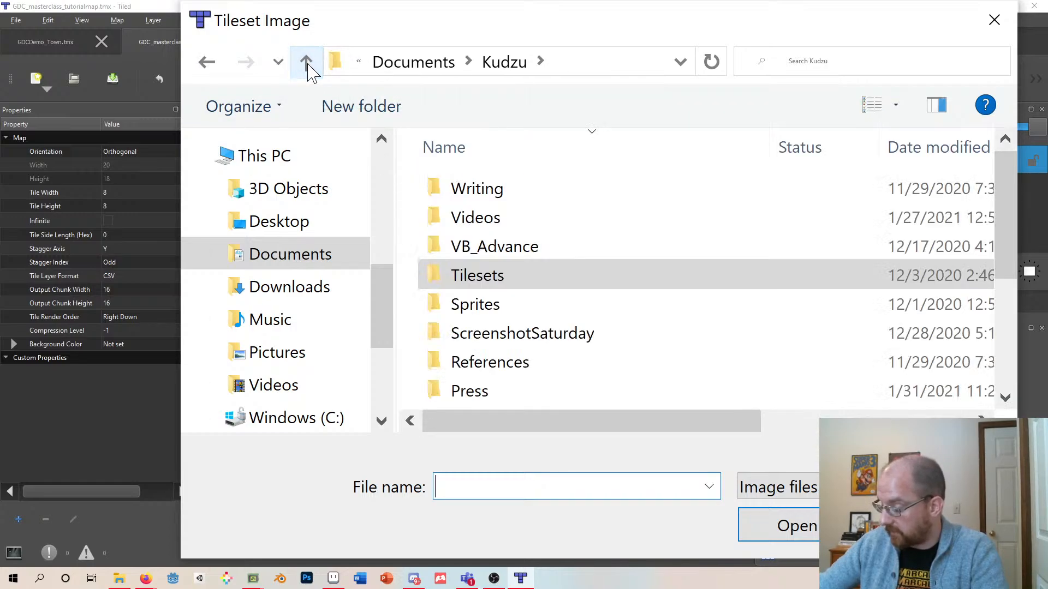
pyautogui.click(307, 62)
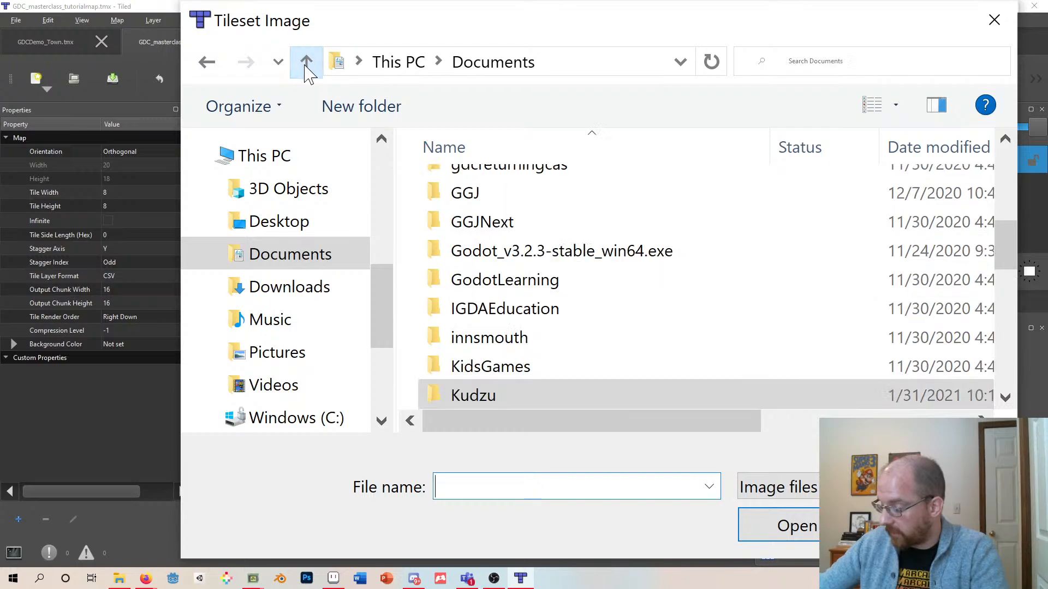
pyautogui.scroll(3, 493, 251)
pyautogui.scroll(-4, 493, 252)
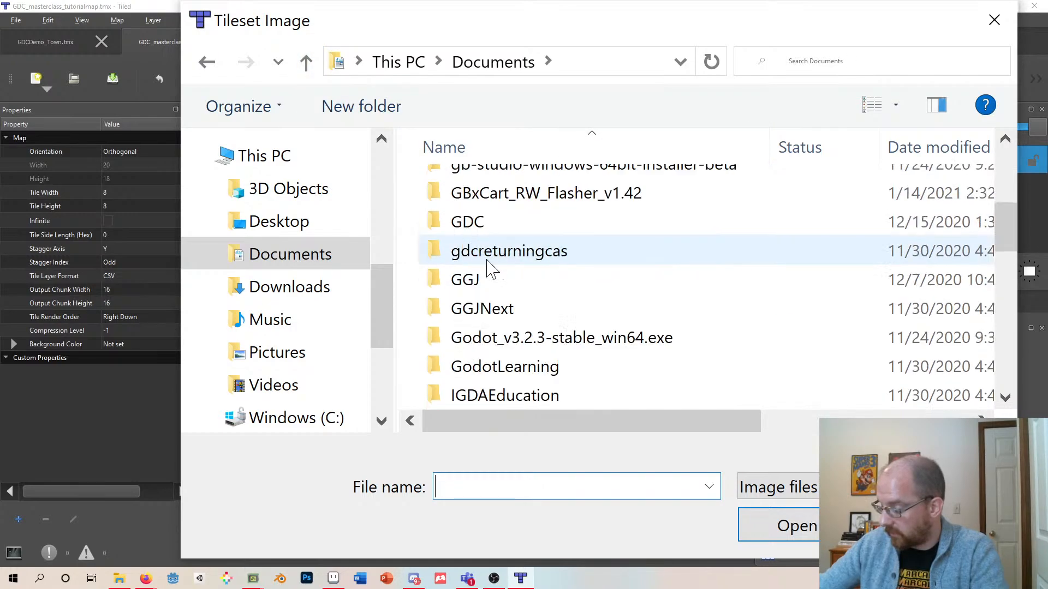
pyautogui.scroll(1, 486, 265)
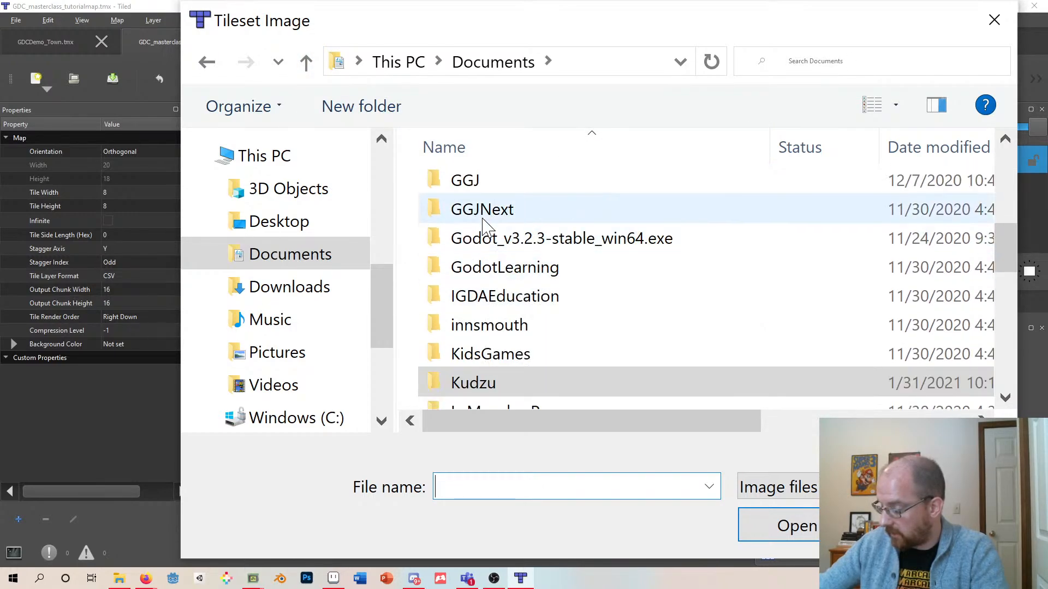
pyautogui.scroll(2, 484, 229)
pyautogui.doubleClick(483, 297)
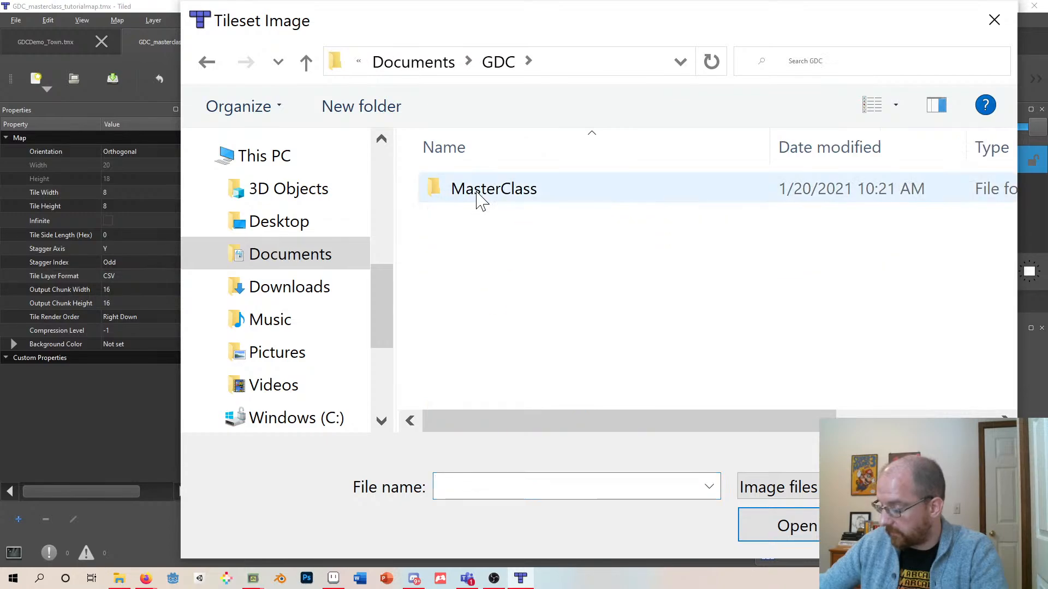
# - Choose GDCMasterclass_Tileset01.png from the GBStudio_LevelDesignDemo ArtAssets Tilesets folder as the tileset source image
pyautogui.doubleClick(480, 193)
pyautogui.doubleClick(479, 190)
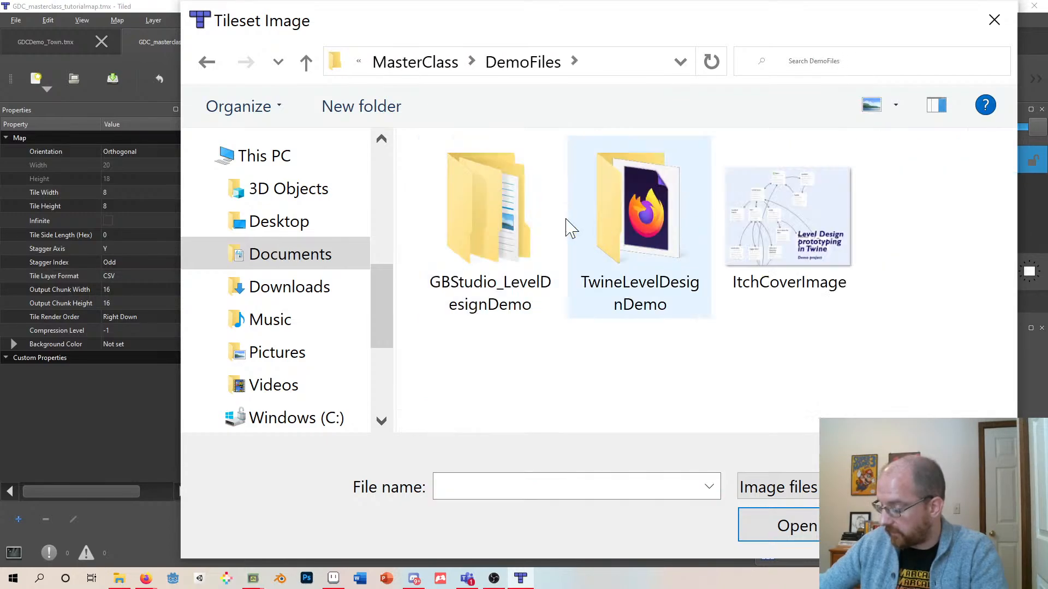
pyautogui.doubleClick(515, 232)
pyautogui.doubleClick(486, 197)
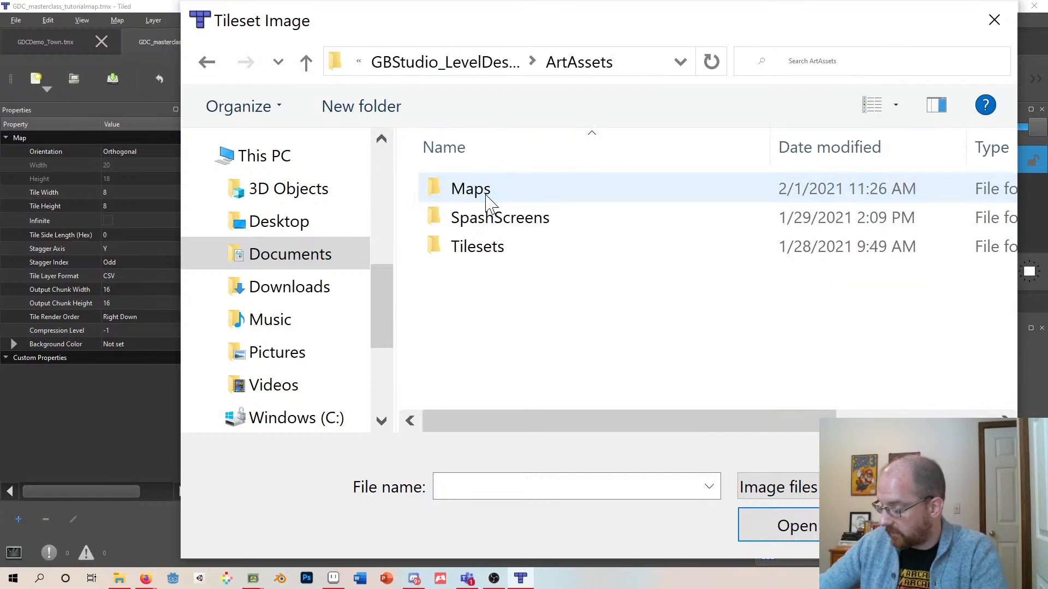
pyautogui.doubleClick(464, 252)
pyautogui.click(484, 251)
pyautogui.doubleClick(484, 251)
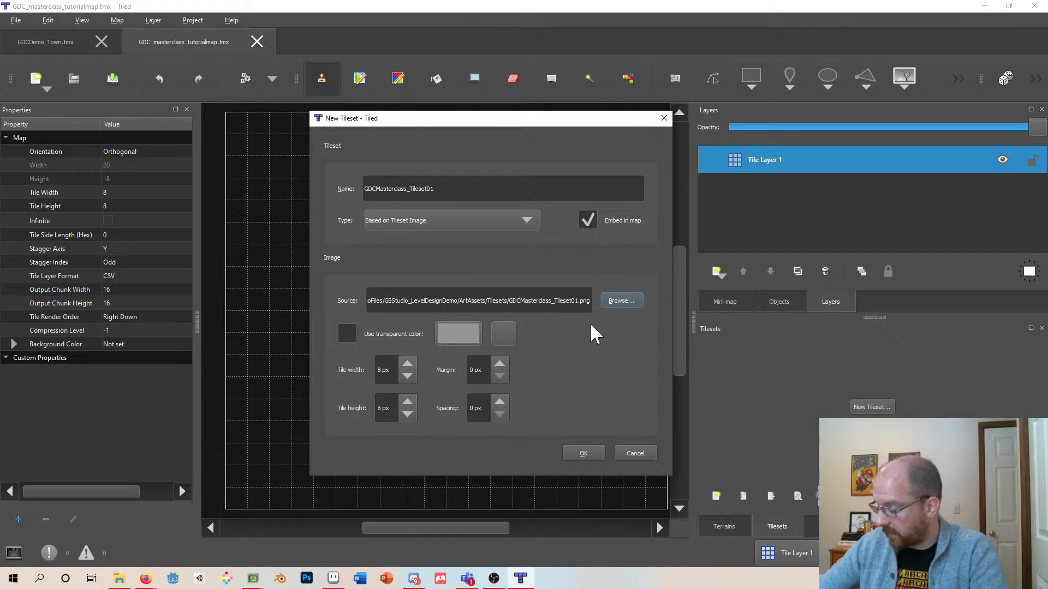
# - Confirm the new embedded tileset GDCMasterclass_Tileset01 with 8 px tiles and add it to the map
pyautogui.click(584, 453)
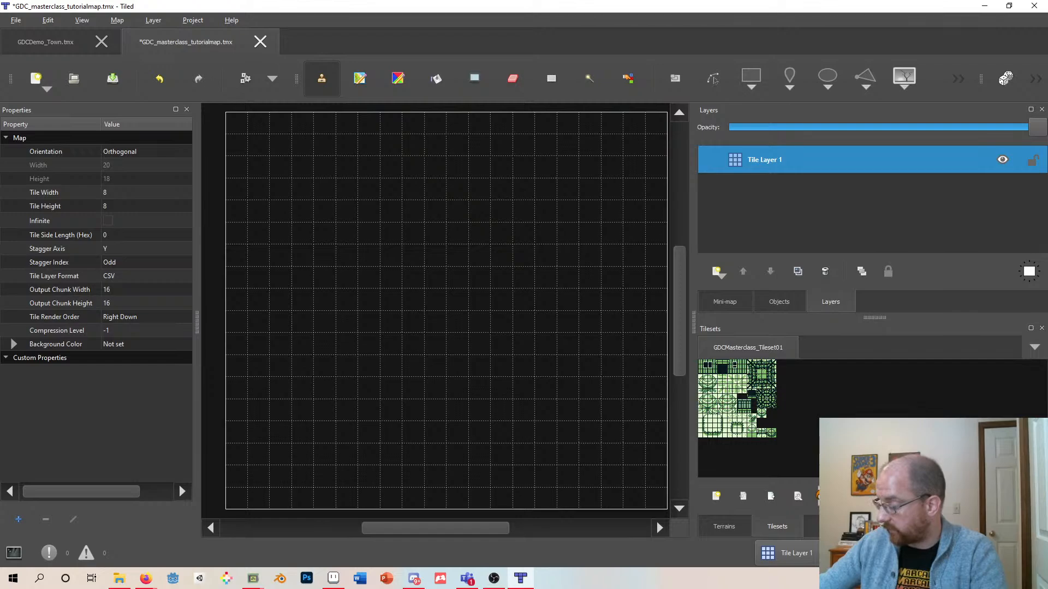
pyautogui.keyDown('ctrl'); pyautogui.scroll(-10, 521, 437); pyautogui.keyUp('ctrl')
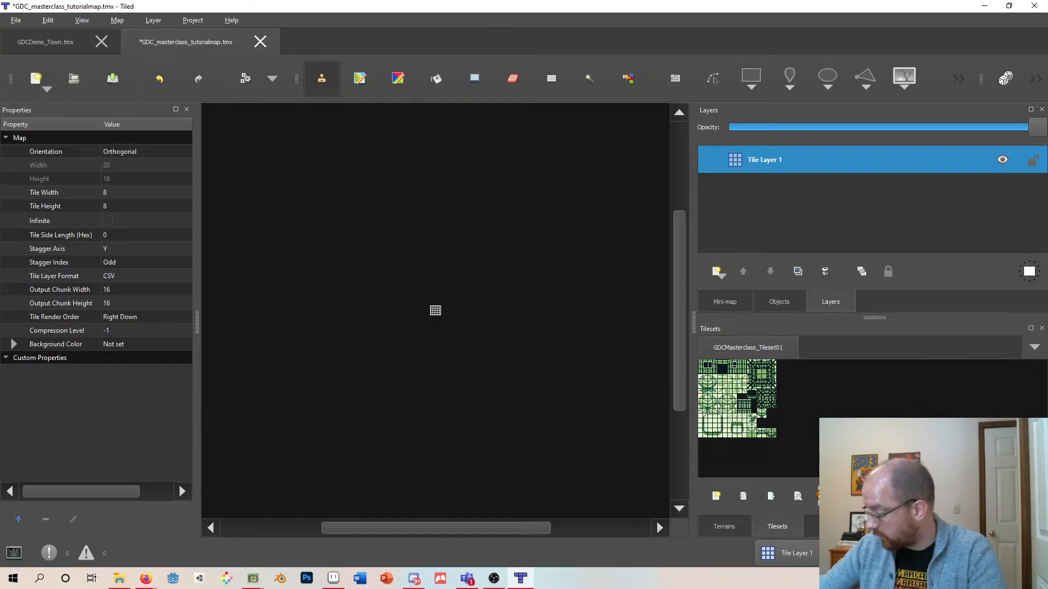
pyautogui.keyDown('ctrl'); pyautogui.scroll(10, 435, 310); pyautogui.keyUp('ctrl')
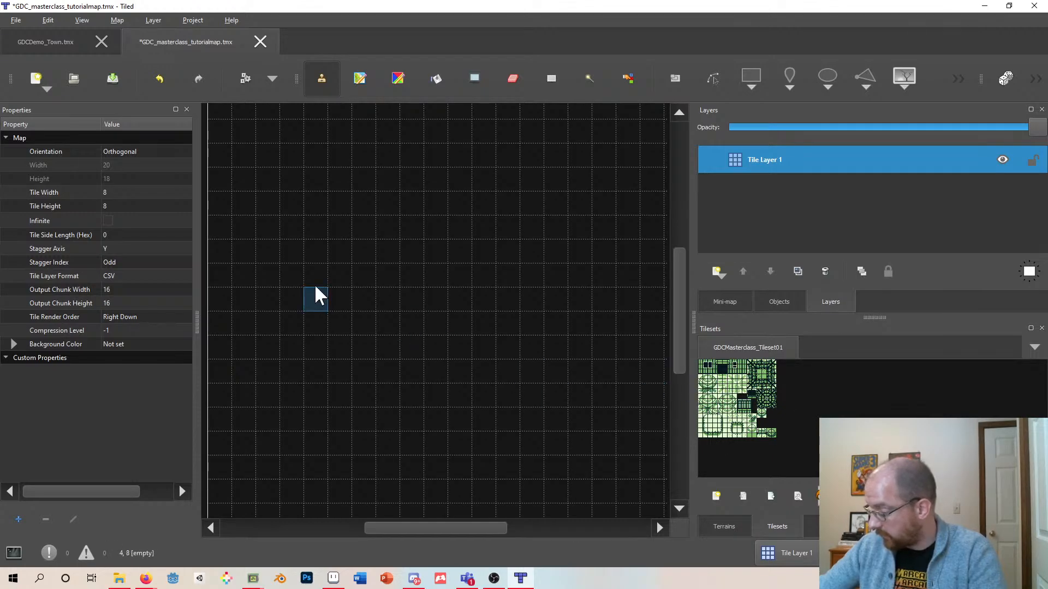
pyautogui.keyDown('ctrl'); pyautogui.scroll(-2, 325, 276); pyautogui.keyUp('ctrl')
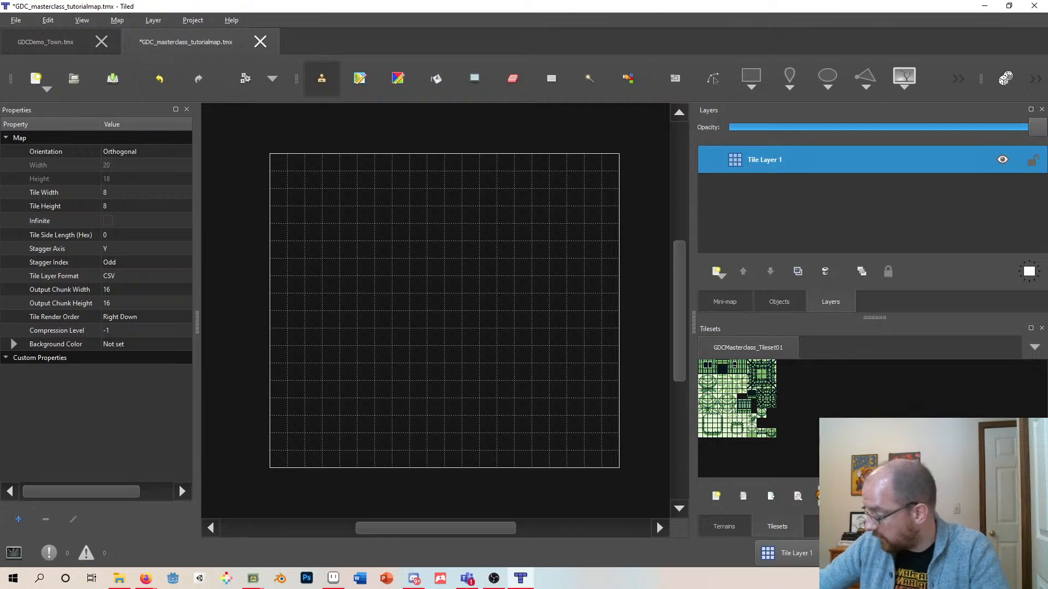
# - Zoom the tileset view and pick a plain light tile from the tileset
pyautogui.click(1010, 513)
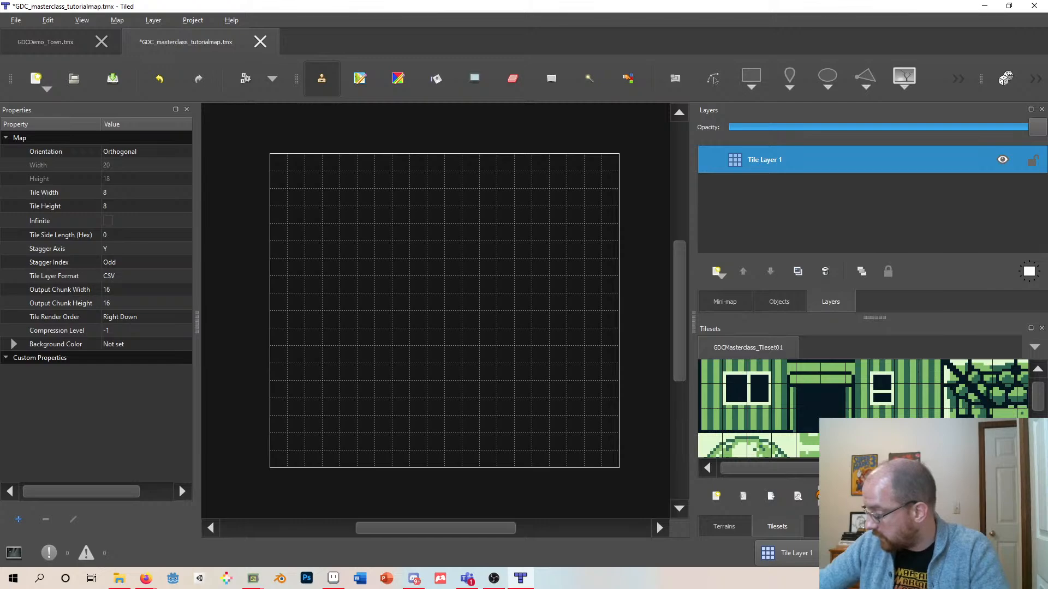
pyautogui.click(1010, 472)
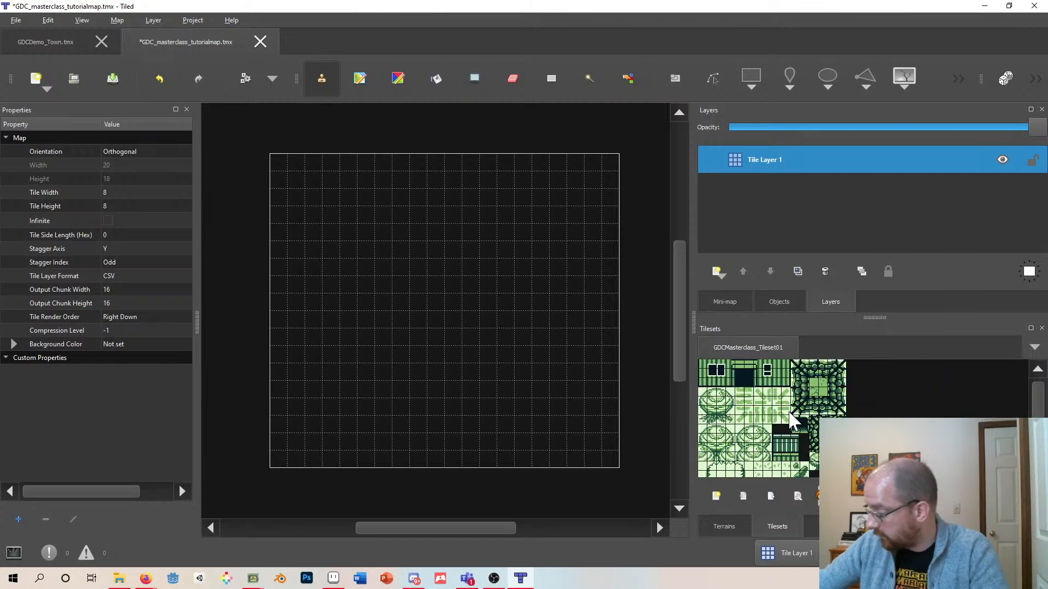
pyautogui.click(715, 426)
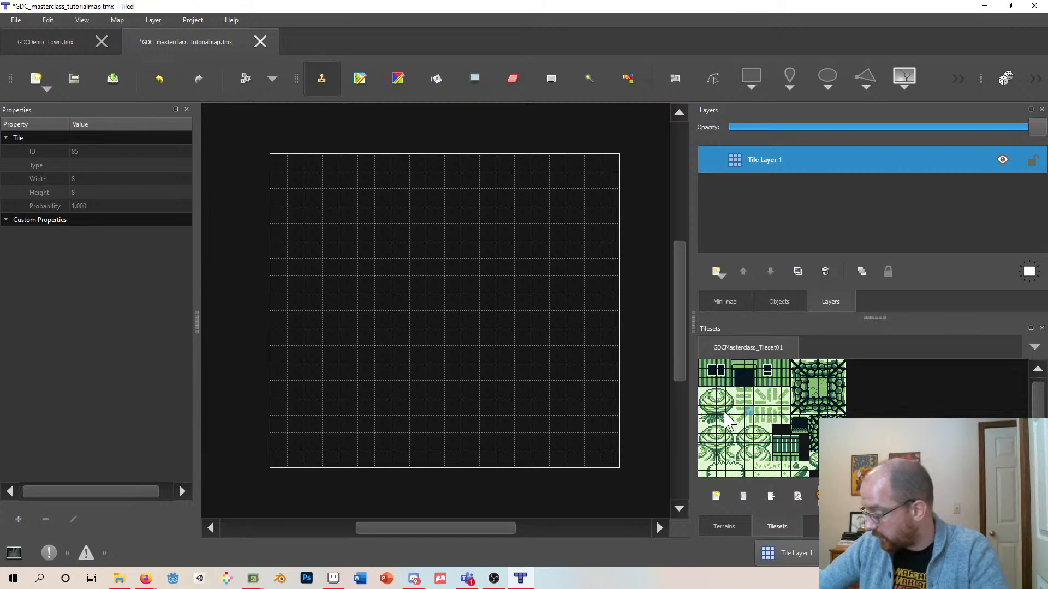
pyautogui.scroll(-1, 726, 420)
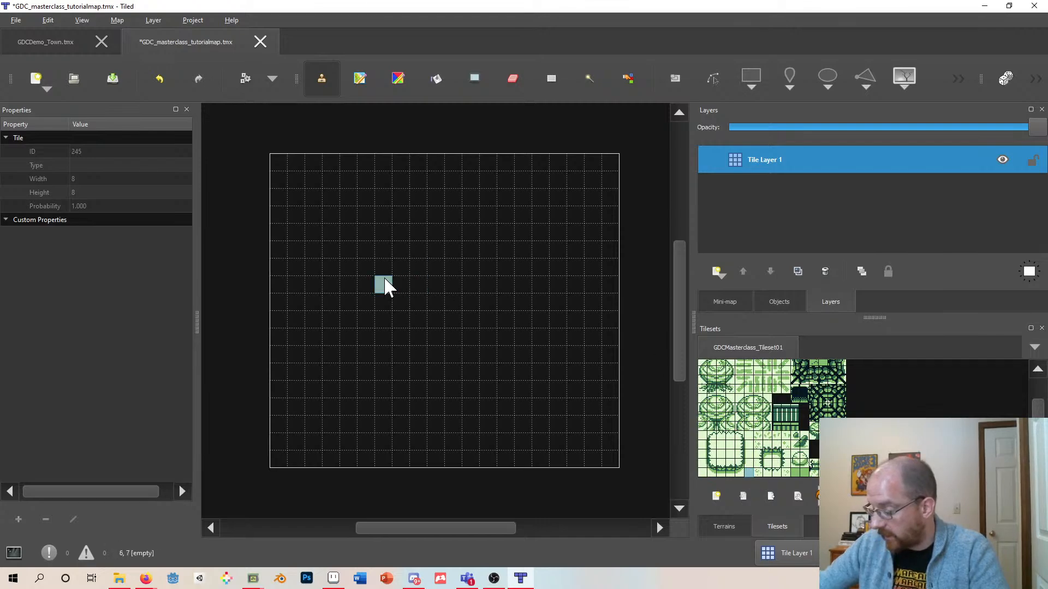
# - Paint light tiles across the map to spell out LEVEL and a freehand shape below it
pyautogui.moveTo(398, 281)
pyautogui.mouseDown()
pyautogui.moveTo(406, 360)
pyautogui.moveTo(458, 298)
pyautogui.moveTo(468, 366)
pyautogui.moveTo(506, 416)
pyautogui.moveTo(485, 400)
pyautogui.mouseUp()
pyautogui.hotkey('ctrl', 'z')
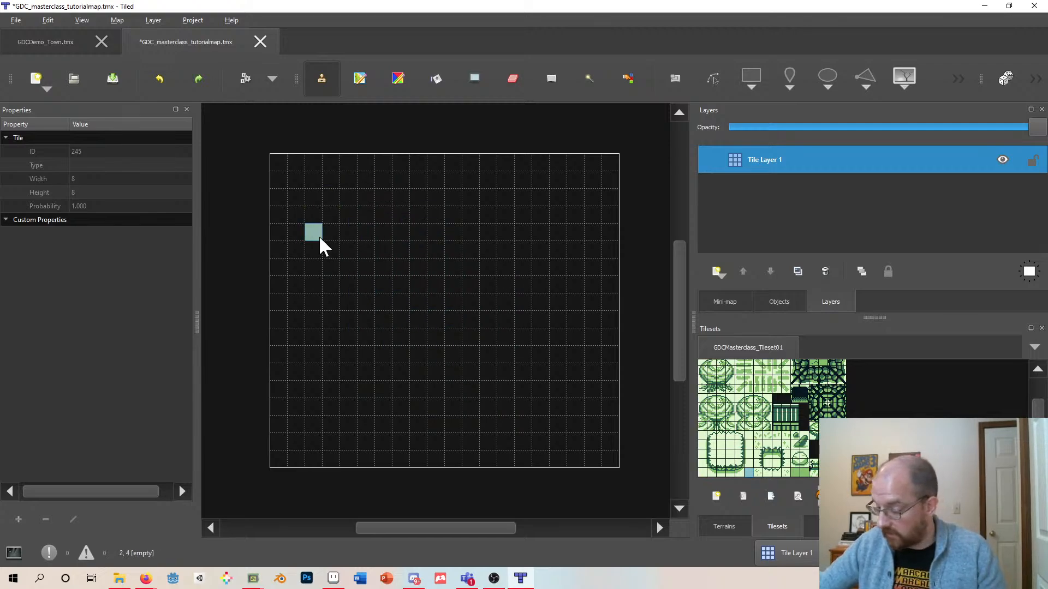
pyautogui.moveTo(299, 195)
pyautogui.mouseDown()
pyautogui.moveTo(299, 250)
pyautogui.moveTo(346, 202)
pyautogui.mouseUp()
pyautogui.click(322, 251)
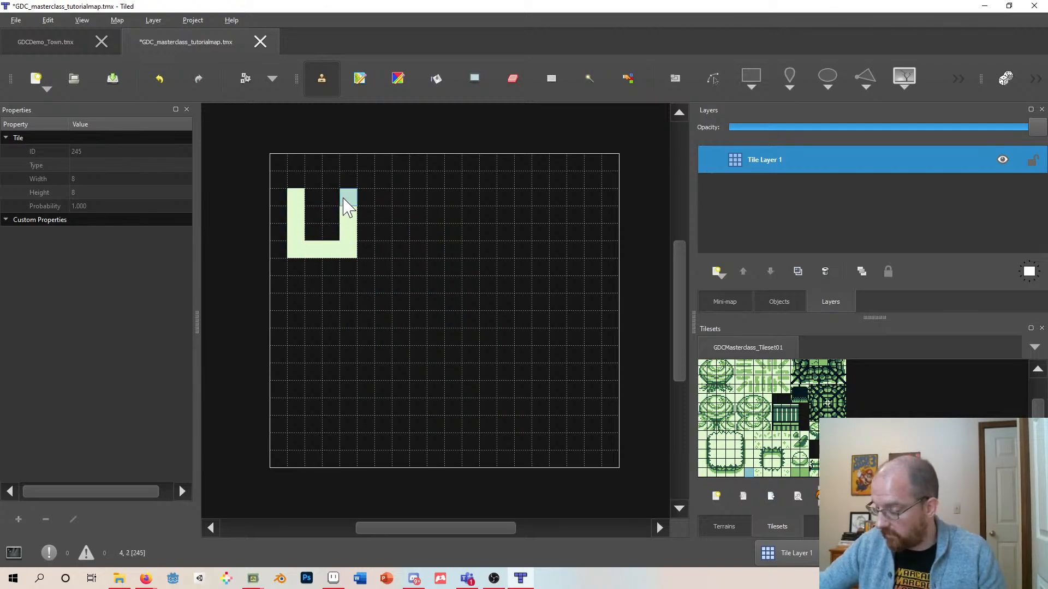
pyautogui.hotkey('ctrl', 'z')
pyautogui.click(354, 252)
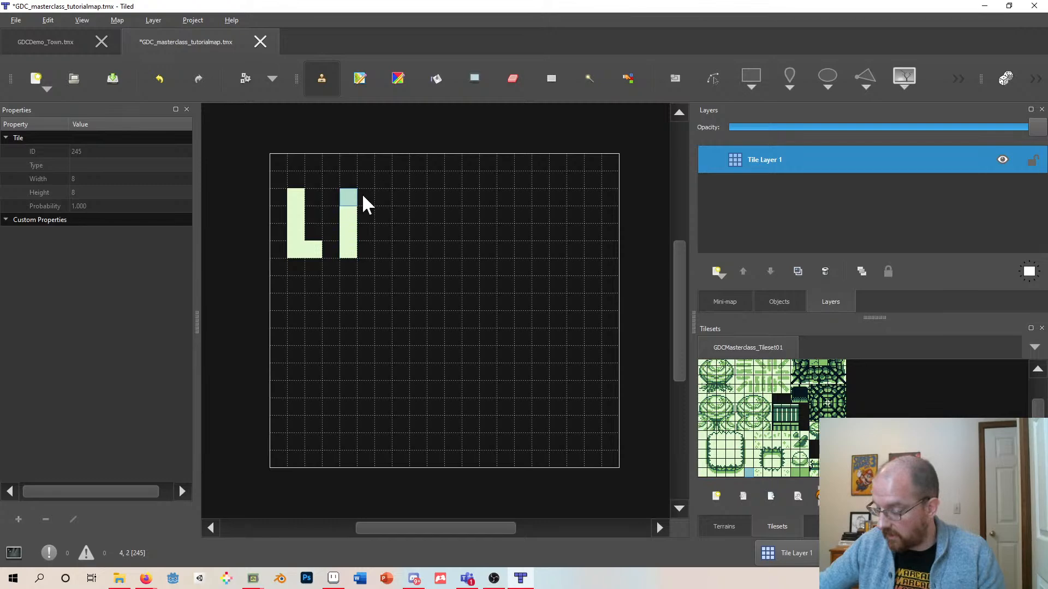
pyautogui.hotkey('ctrl', 'z')
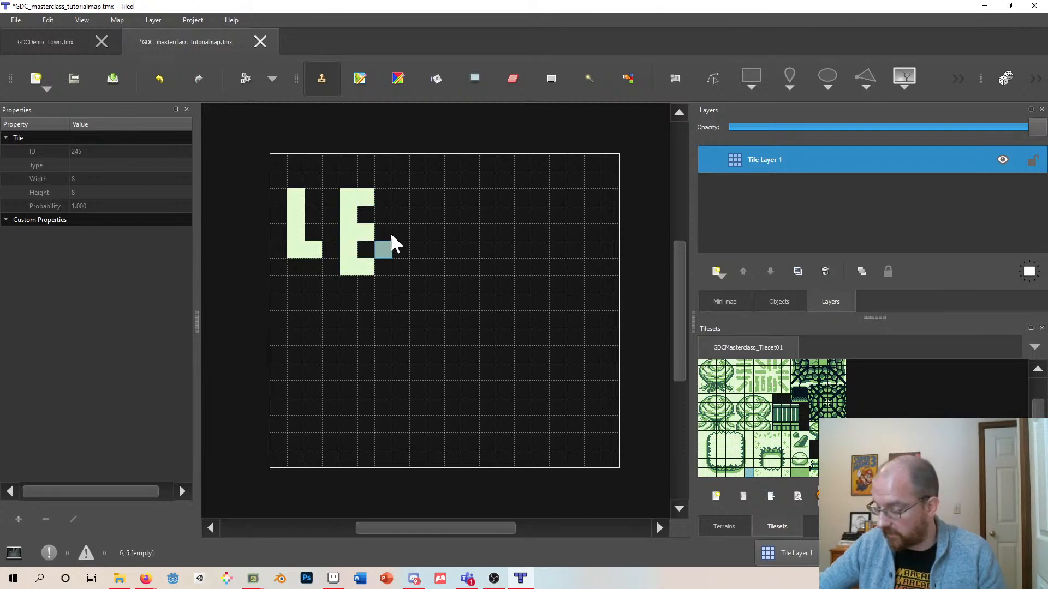
pyautogui.moveTo(435, 252)
pyautogui.mouseDown()
pyautogui.moveTo(444, 206)
pyautogui.moveTo(436, 196)
pyautogui.moveTo(469, 218)
pyautogui.moveTo(488, 251)
pyautogui.mouseUp()
pyautogui.click(488, 197)
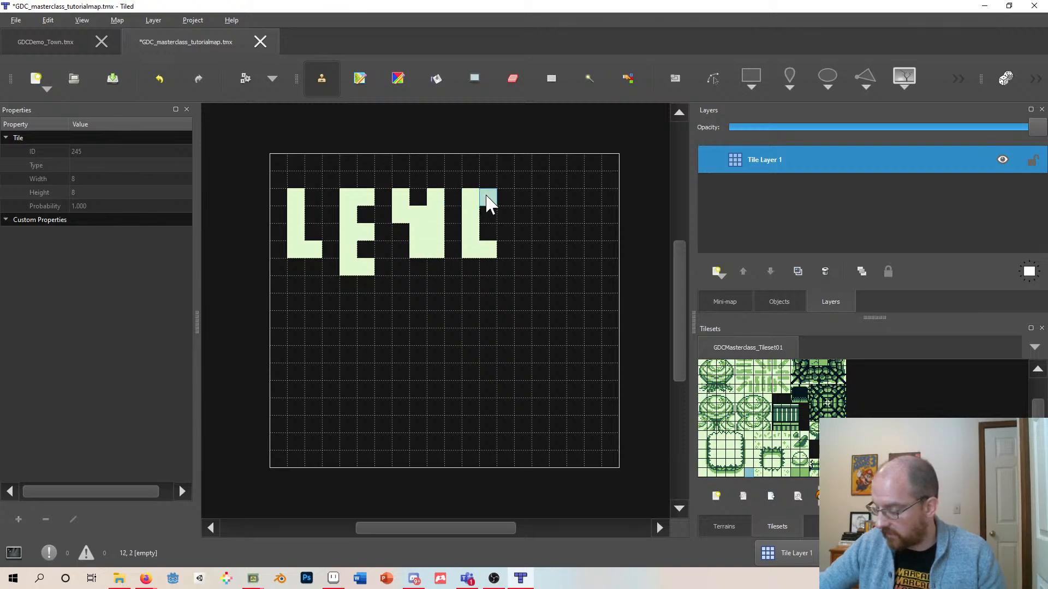
pyautogui.click(576, 251)
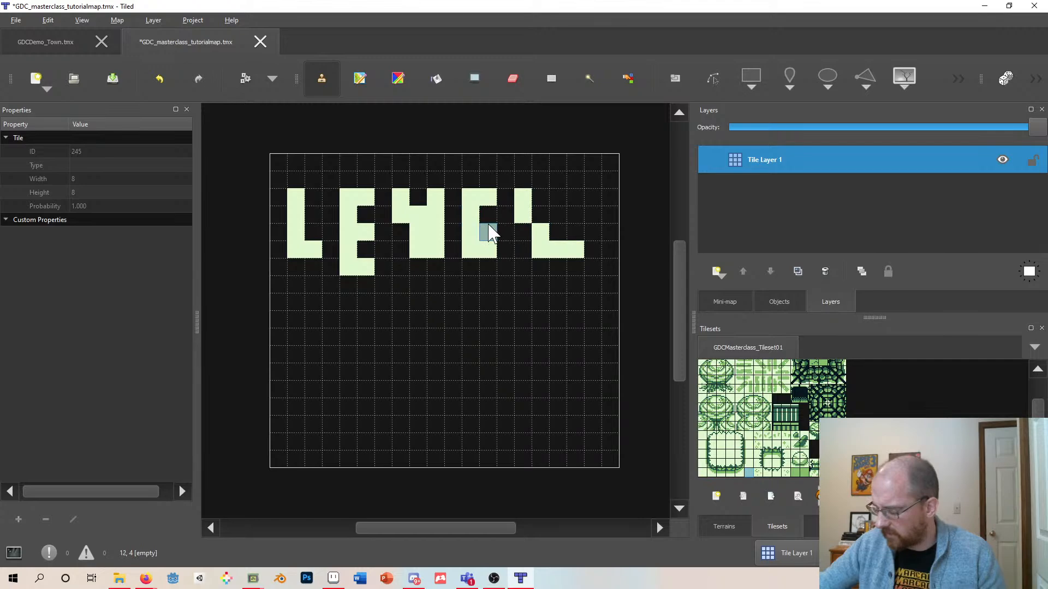
pyautogui.moveTo(314, 345)
pyautogui.mouseDown()
pyautogui.moveTo(386, 428)
pyautogui.moveTo(431, 407)
pyautogui.mouseUp()
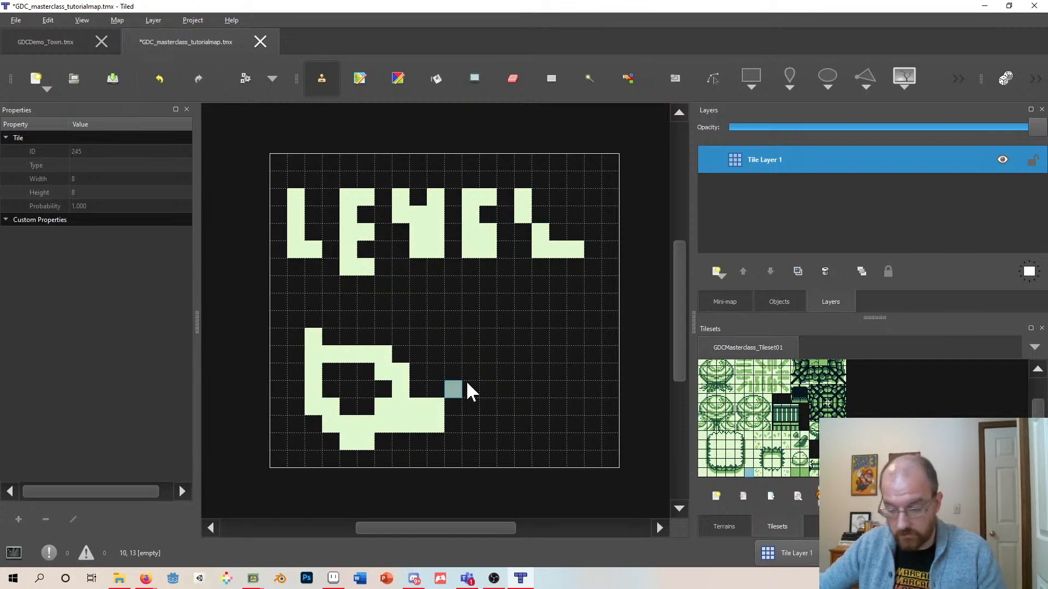
# - Undo all the painted tiles, then paint and undo another short stroke
pyautogui.hotkey('ctrl', 'z')
pyautogui.hotkey('ctrl', 'z')
pyautogui.hotkey('ctrl', 'z')
pyautogui.hotkey('ctrl', 'z')
pyautogui.hotkey('ctrl', 'z')
pyautogui.hotkey('ctrl', 'z')
pyautogui.hotkey('ctrl', 'z')
pyautogui.hotkey('ctrl', 'z')
pyautogui.hotkey('ctrl', 'z')
pyautogui.hotkey('ctrl', 'z')
pyautogui.hotkey('ctrl', 'z')
pyautogui.hotkey('ctrl', 'z')
pyautogui.hotkey('ctrl', 'z')
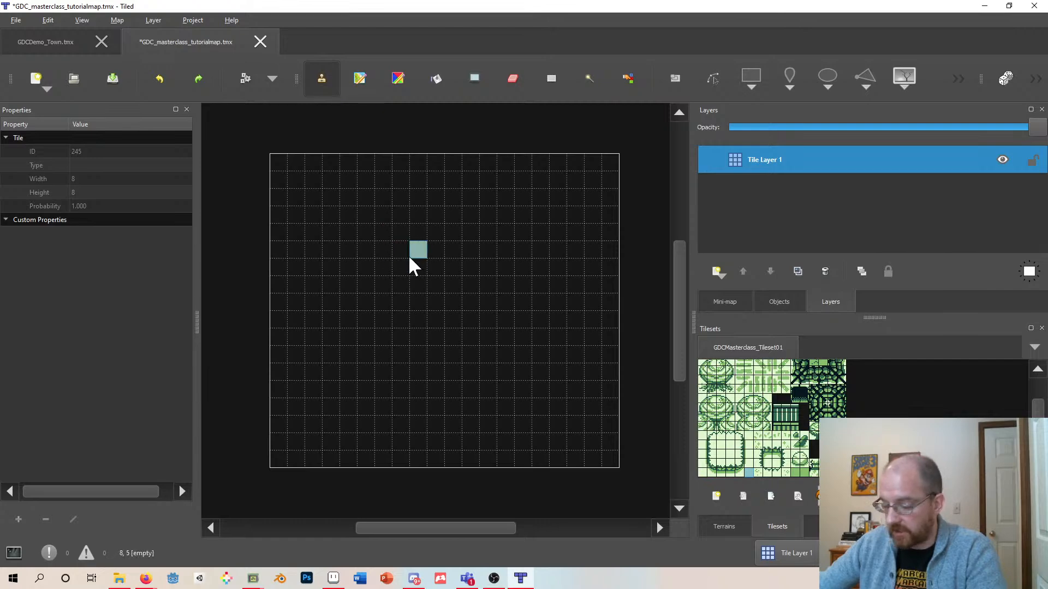
pyautogui.moveTo(366, 231)
pyautogui.mouseDown()
pyautogui.moveTo(457, 243)
pyautogui.moveTo(380, 276)
pyautogui.moveTo(407, 302)
pyautogui.mouseUp()
pyautogui.hotkey('ctrl', 'z')
pyautogui.hotkey('ctrl', 'z')
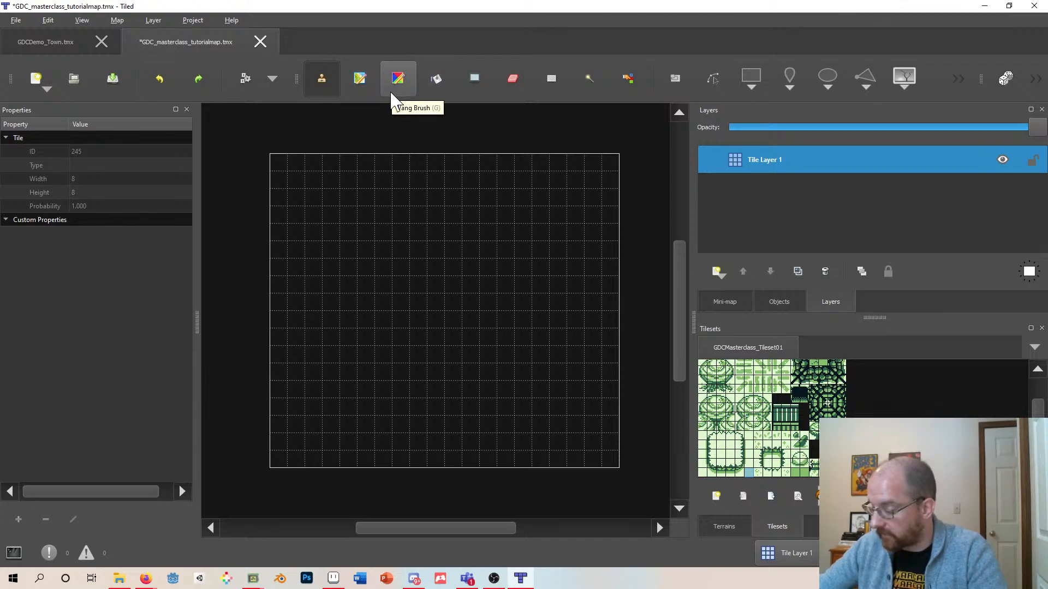
# - Fill the entire map with the light tile using the Bucket Fill tool
pyautogui.click(436, 82)
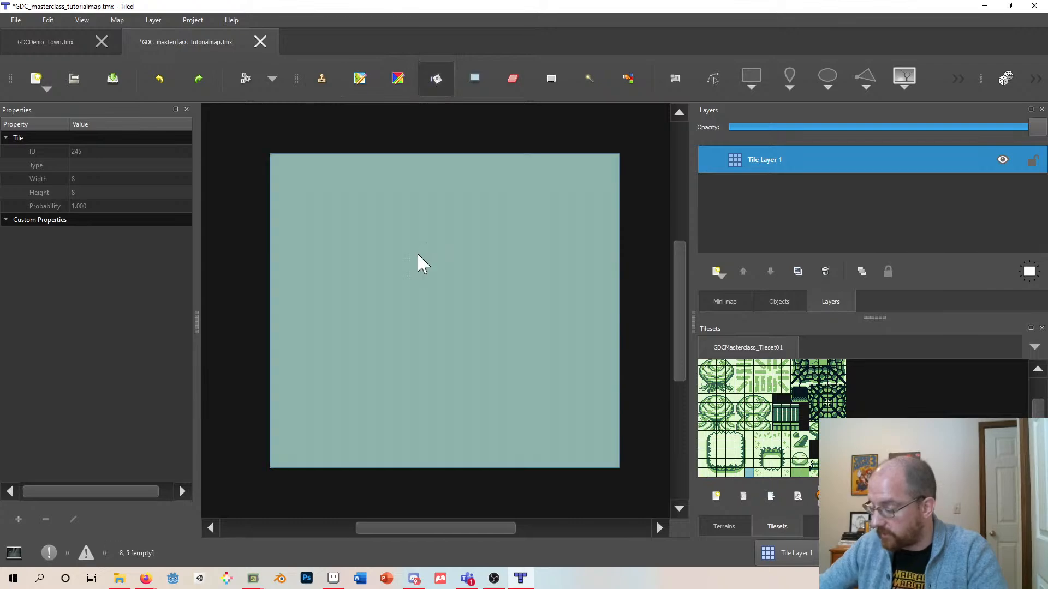
pyautogui.click(464, 299)
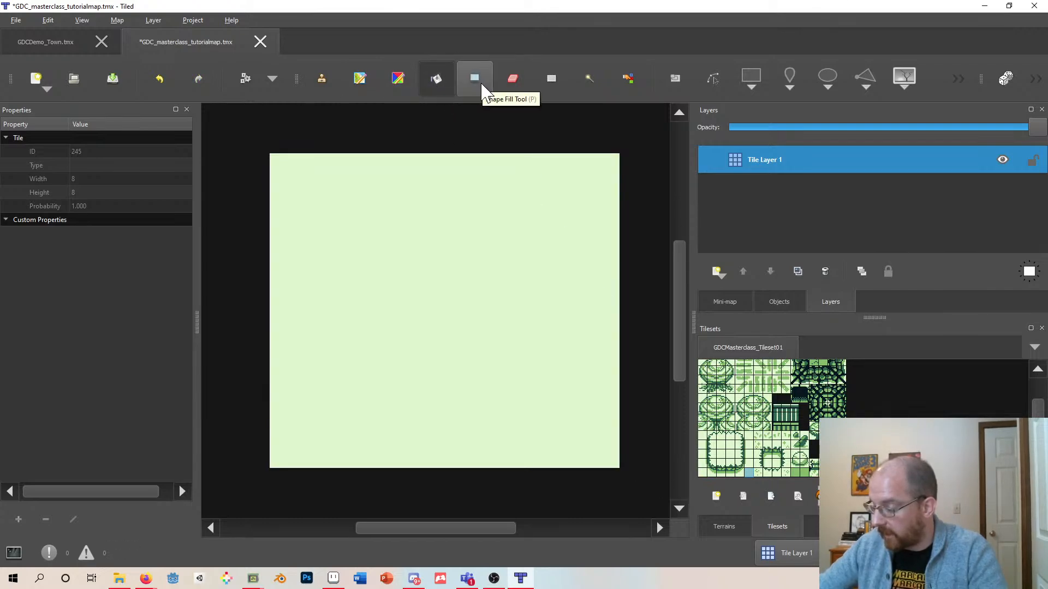
# - Try erasing a freehand stroke of tiles from the filled map with the Eraser, and undo it
pyautogui.click(515, 80)
pyautogui.moveTo(523, 234)
pyautogui.mouseDown()
pyautogui.moveTo(416, 300)
pyautogui.moveTo(389, 262)
pyautogui.moveTo(478, 293)
pyautogui.moveTo(420, 398)
pyautogui.mouseUp()
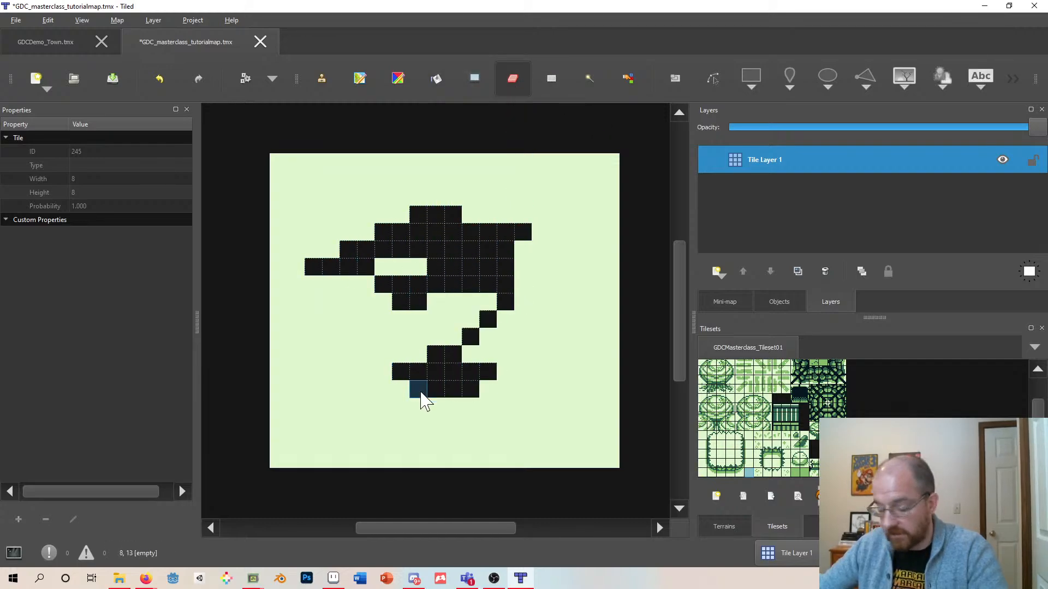
pyautogui.hotkey('ctrl', 'z')
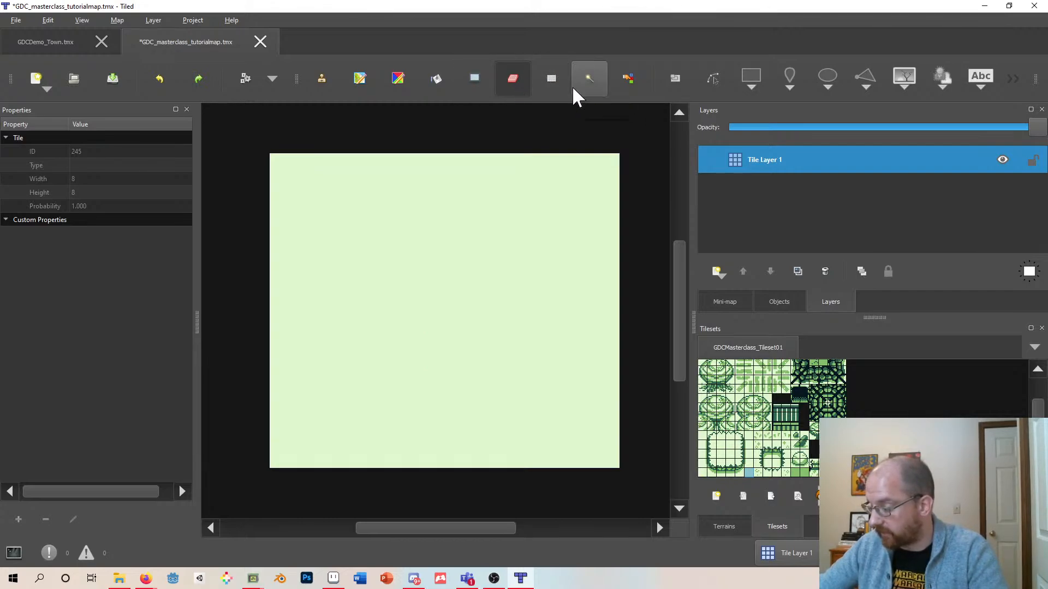
# - Delete a rectangular block of tiles from the map and repaint the gap with the Stamp Brush
pyautogui.click(553, 79)
pyautogui.moveTo(567, 172)
pyautogui.mouseDown()
pyautogui.moveTo(526, 234)
pyautogui.moveTo(366, 360)
pyautogui.moveTo(365, 329)
pyautogui.mouseUp()
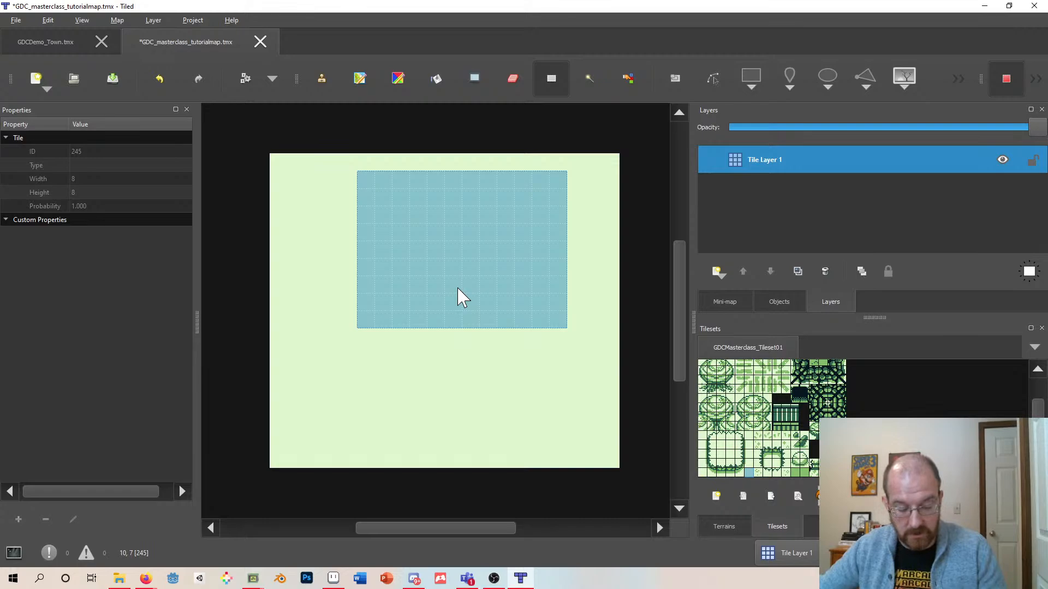
pyautogui.press('Delete')
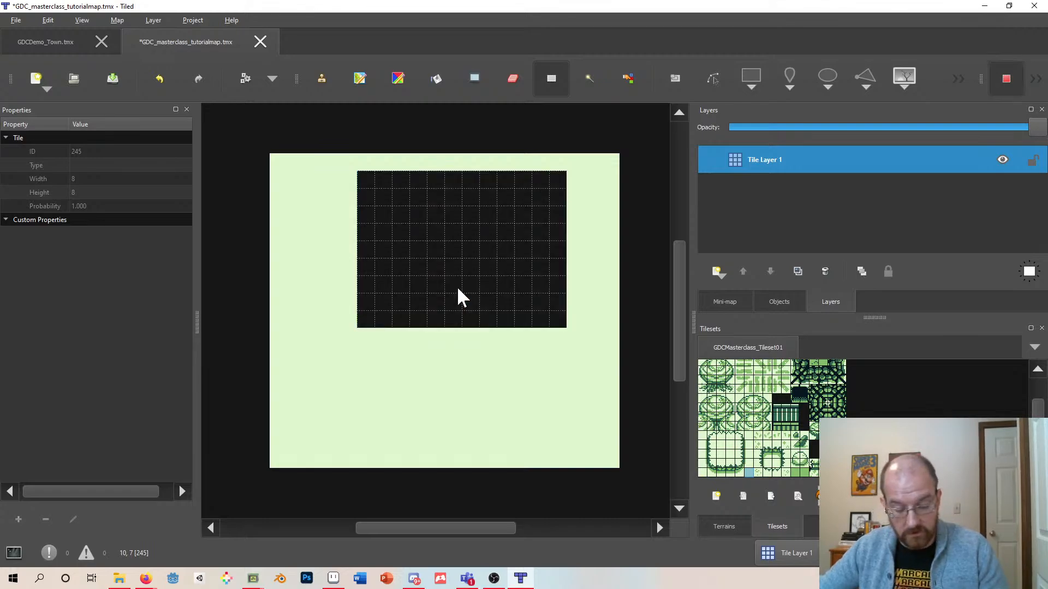
pyautogui.press('b')
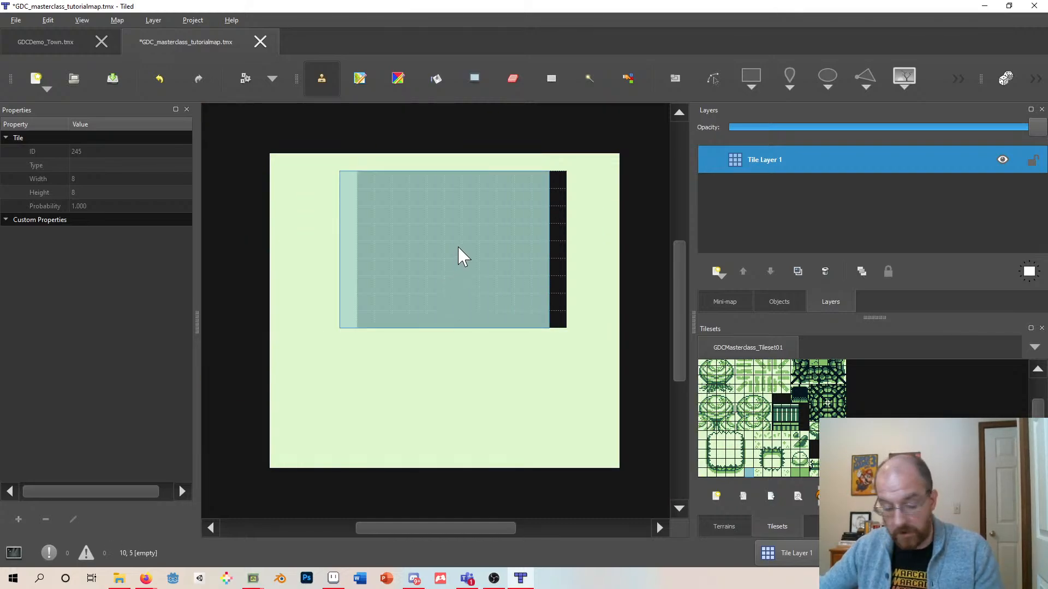
pyautogui.click(454, 239)
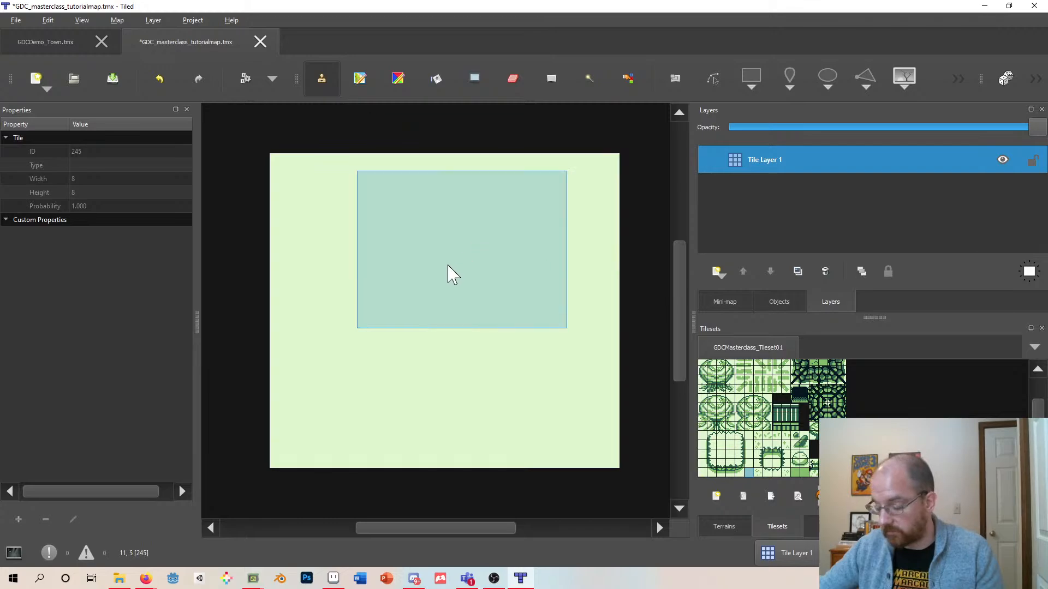
# - Select a rectangular block of tiles with Rectangular Select, copy it and paste it as a stamp
pyautogui.click(550, 79)
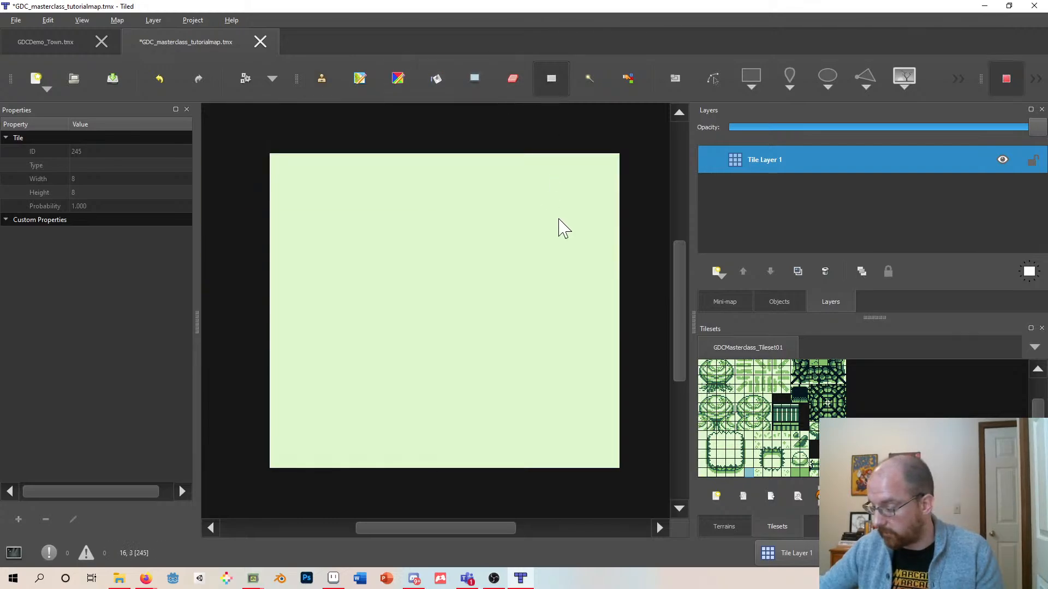
pyautogui.moveTo(560, 218); pyautogui.dragTo(461, 345)
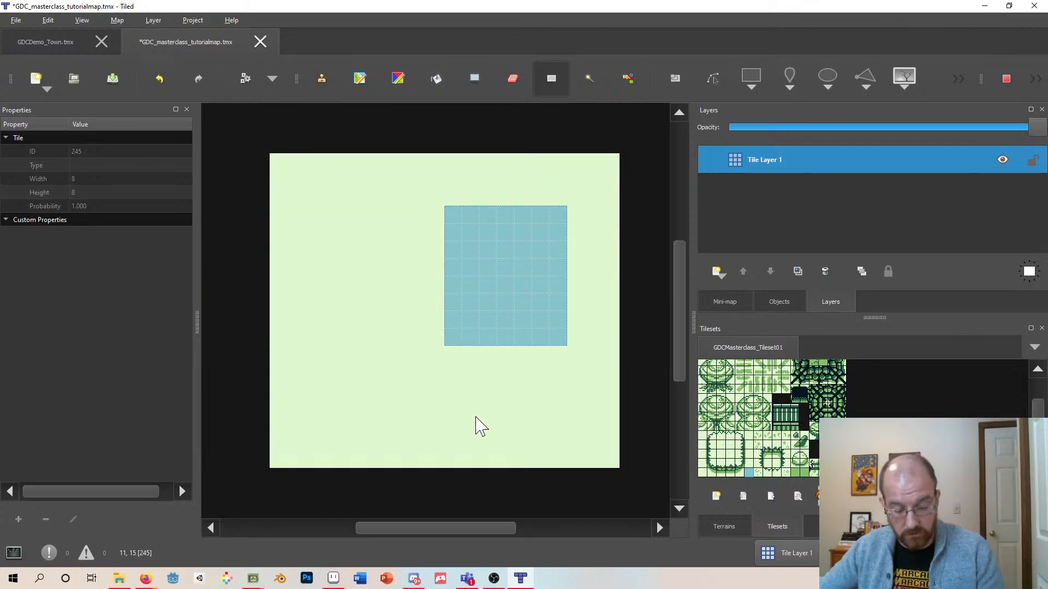
pyautogui.hotkey('ctrl', 'c')
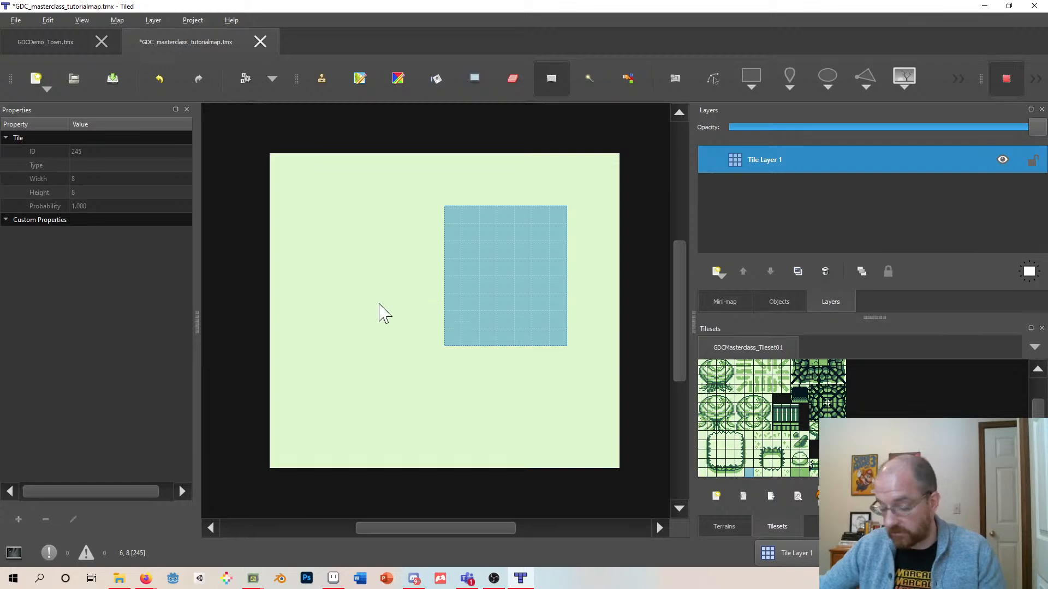
pyautogui.click(321, 81)
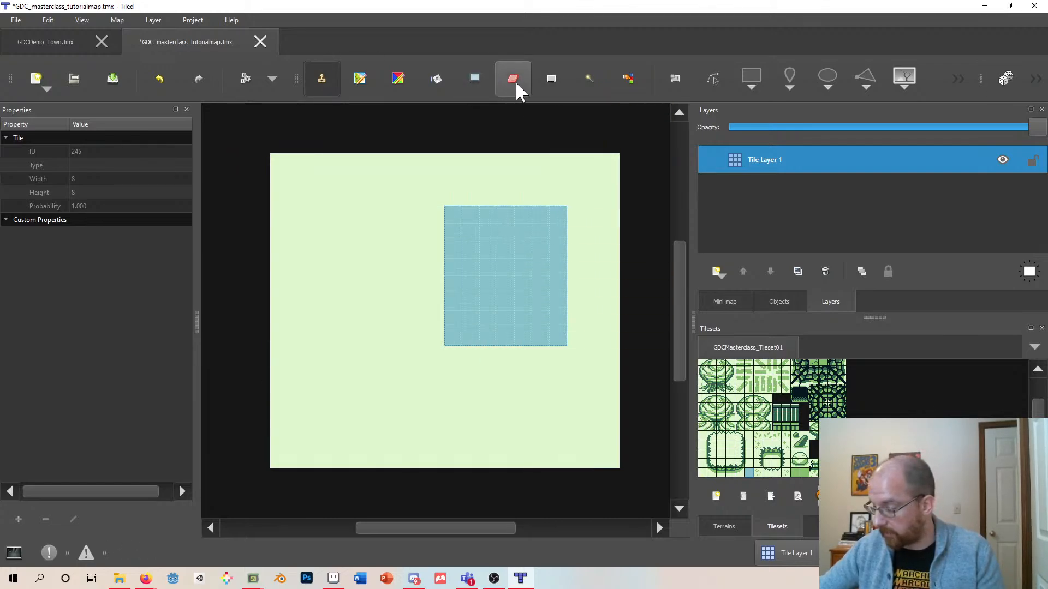
pyautogui.click(548, 80)
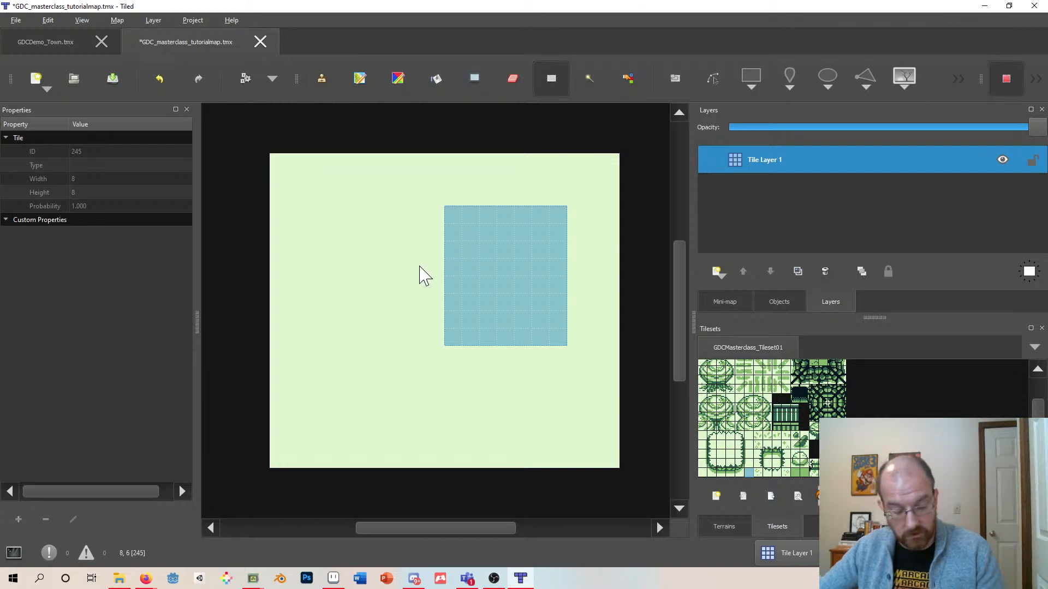
pyautogui.hotkey('ctrl', 'c')
pyautogui.hotkey('ctrl', 'v')
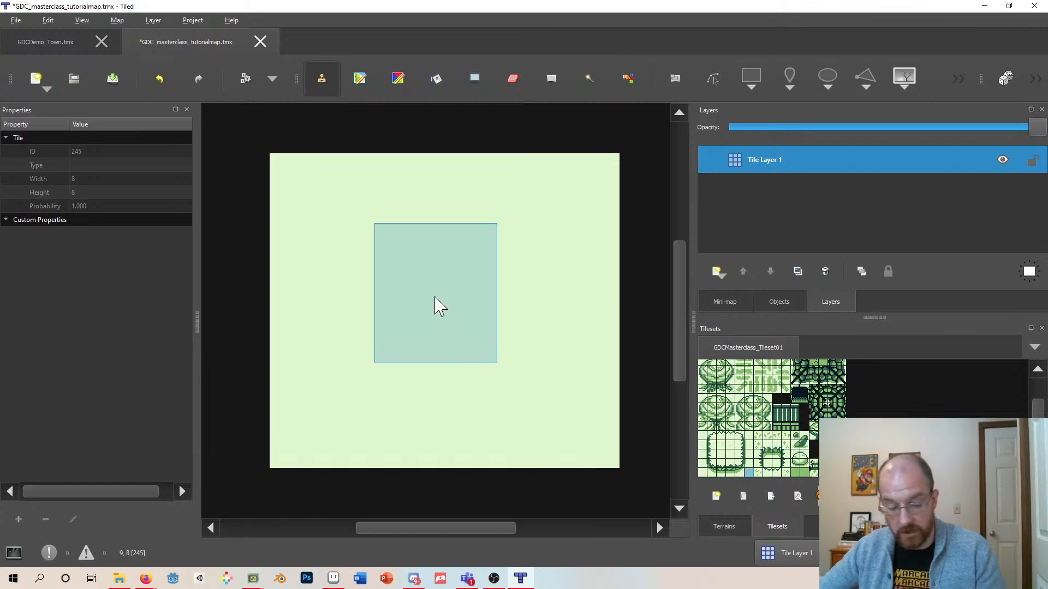
# - Select another rectangular block of tiles, paste the copied block as a stamp, and return to Rectangular Select
pyautogui.click(540, 82)
pyautogui.moveTo(565, 191); pyautogui.dragTo(426, 322)
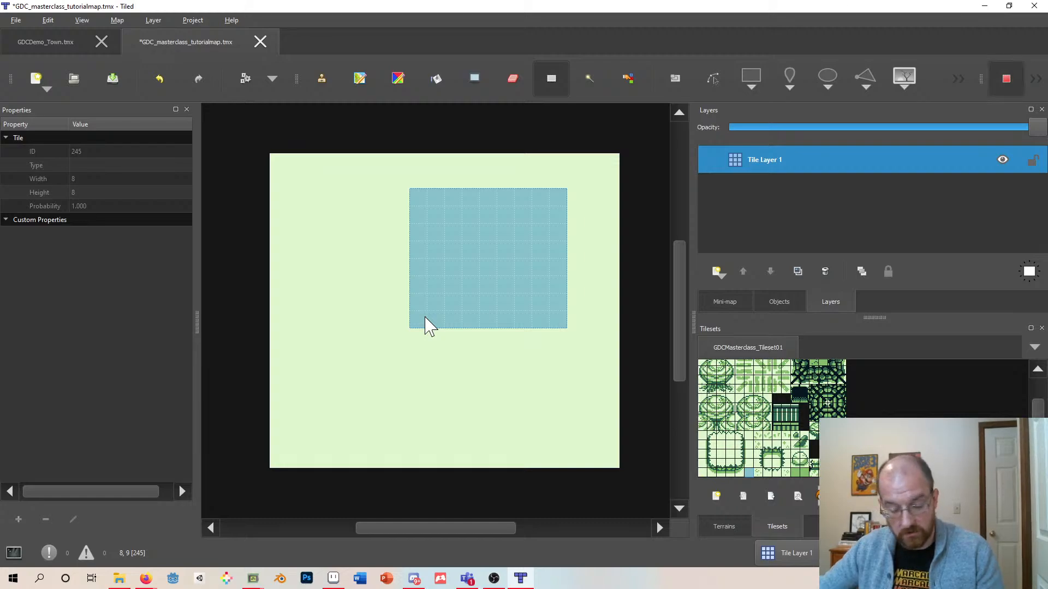
pyautogui.hotkey('ctrl', 'v')
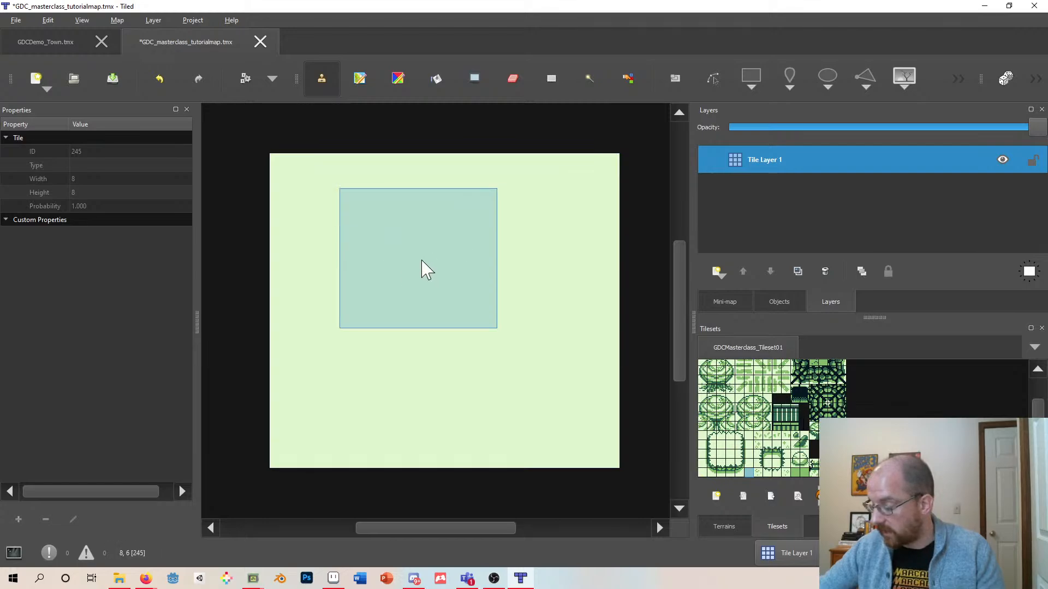
pyautogui.click(552, 82)
pyautogui.click(322, 81)
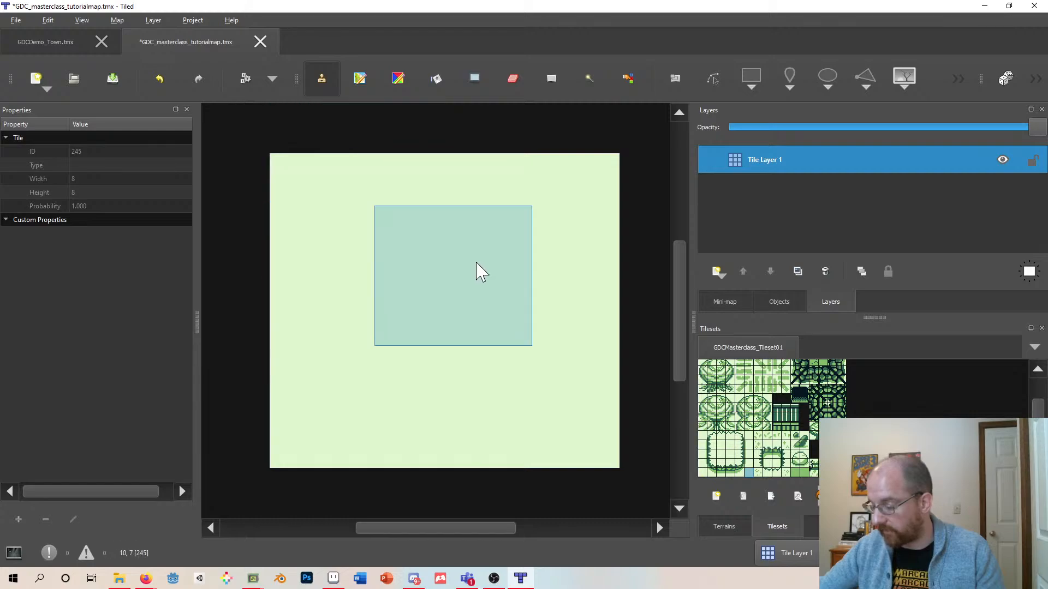
pyautogui.click(550, 78)
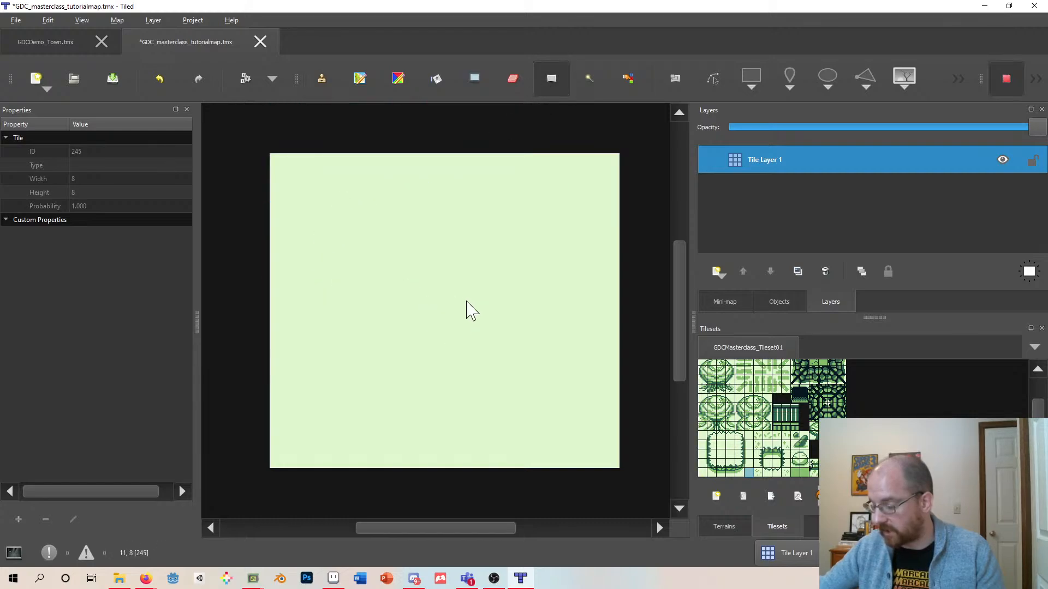
# - Pick the four-by-four tree tiles with the Stamp Brush and stamp a tree in the middle of the cleared map
pyautogui.click(324, 76)
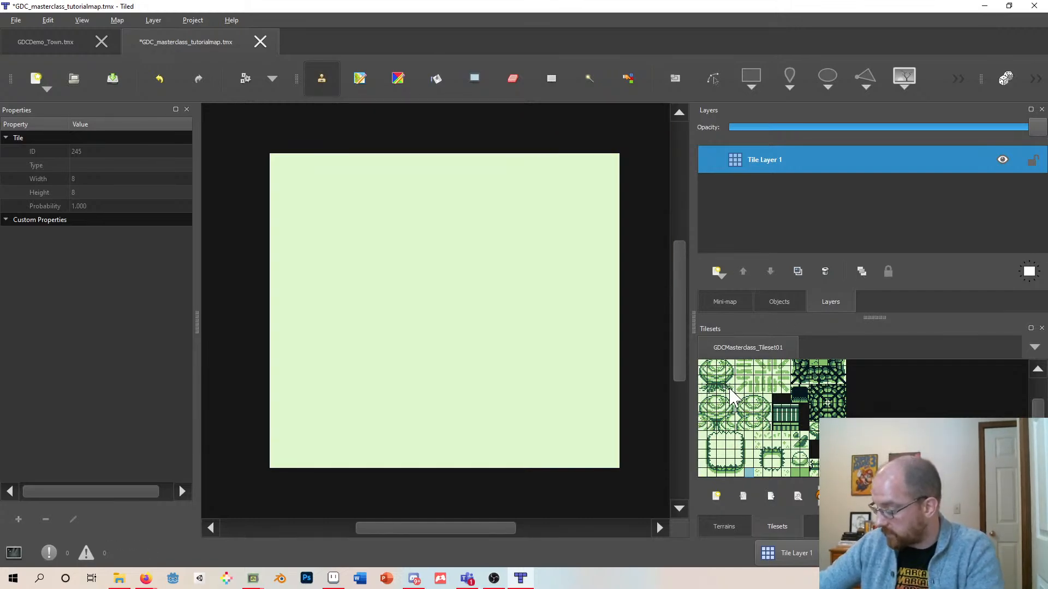
pyautogui.click(708, 366)
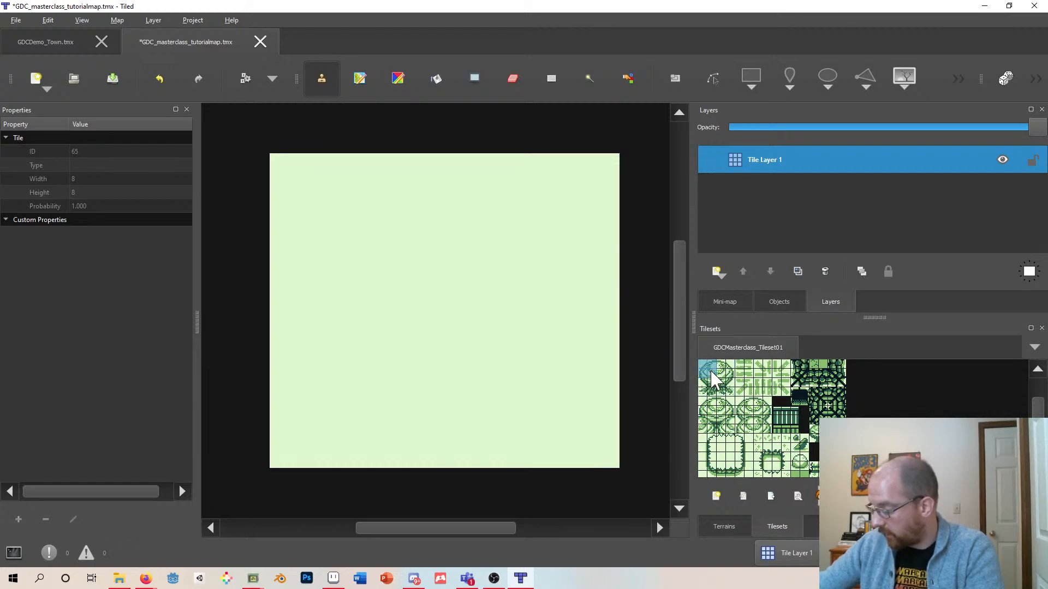
pyautogui.moveTo(701, 368); pyautogui.dragTo(728, 395)
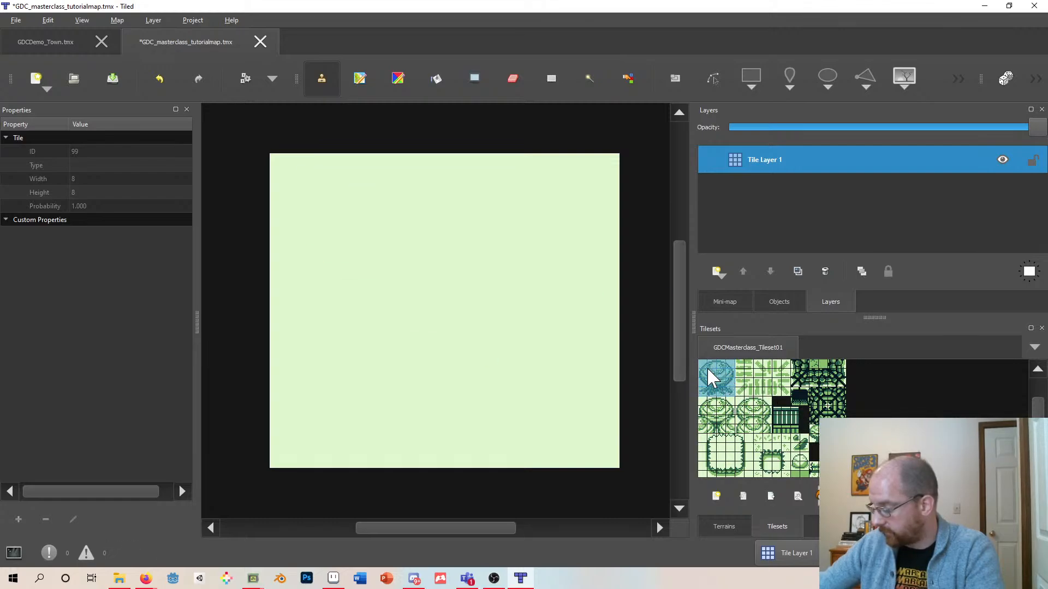
pyautogui.click(457, 315)
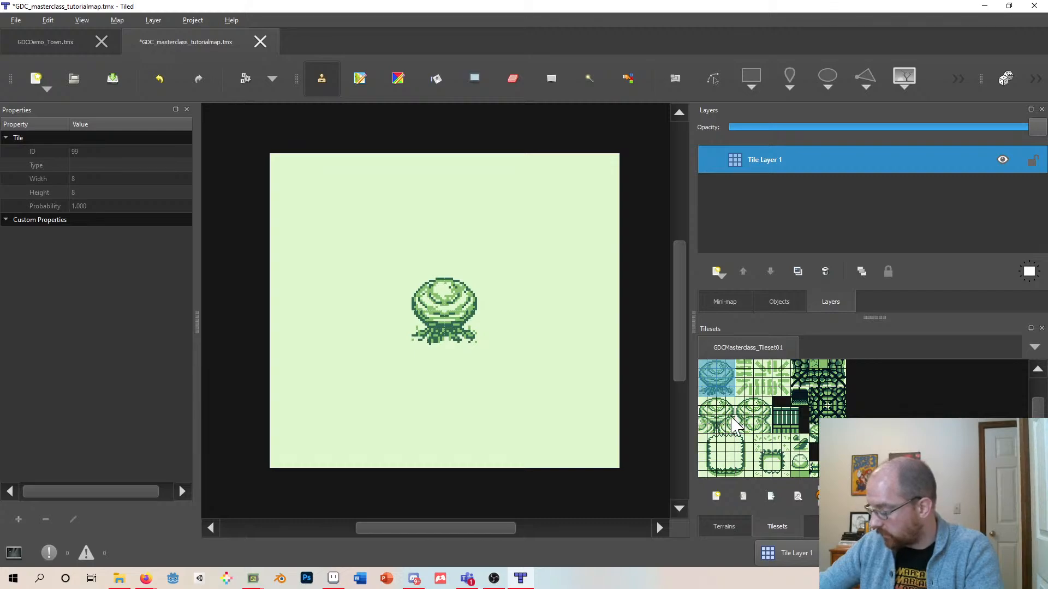
# - Stamp an overlapping tree block in the map's top-left corner and add overlapping tree-base tiles beneath it
pyautogui.moveTo(731, 401); pyautogui.dragTo(699, 425)
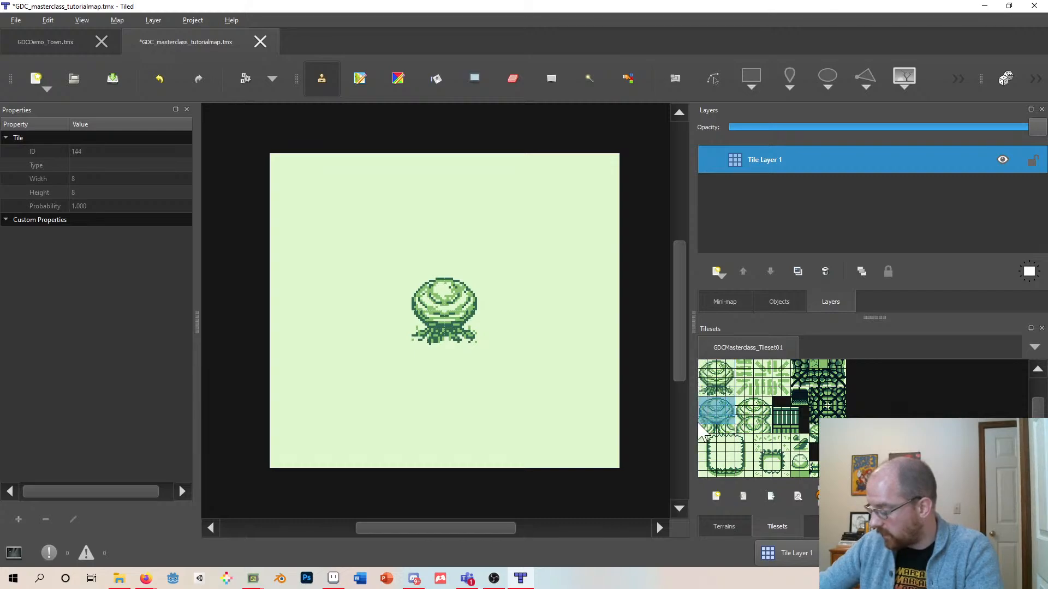
pyautogui.click(312, 216)
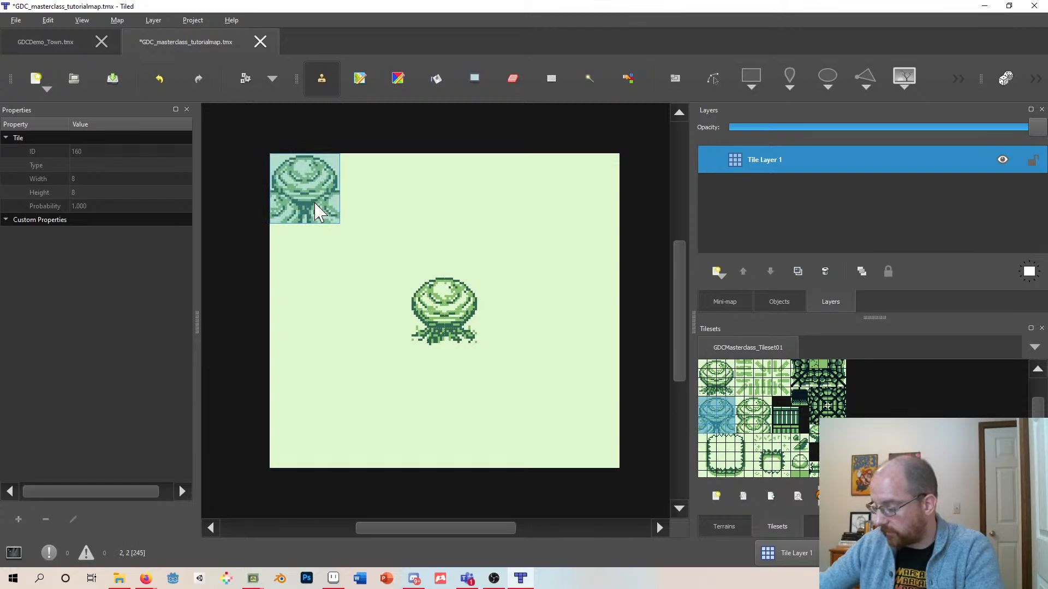
pyautogui.moveTo(735, 420); pyautogui.dragTo(704, 431)
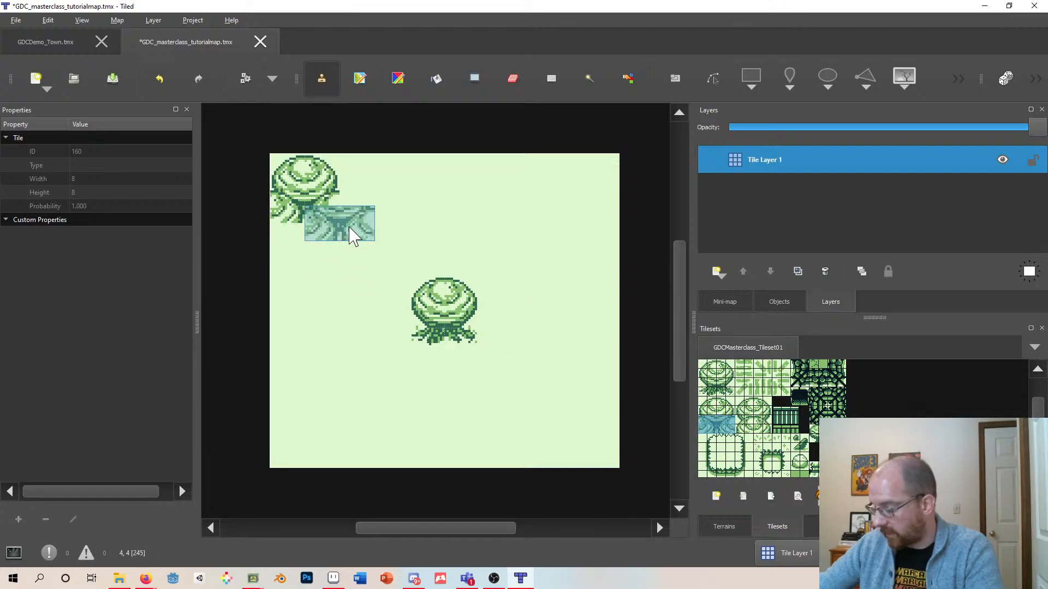
pyautogui.click(326, 230)
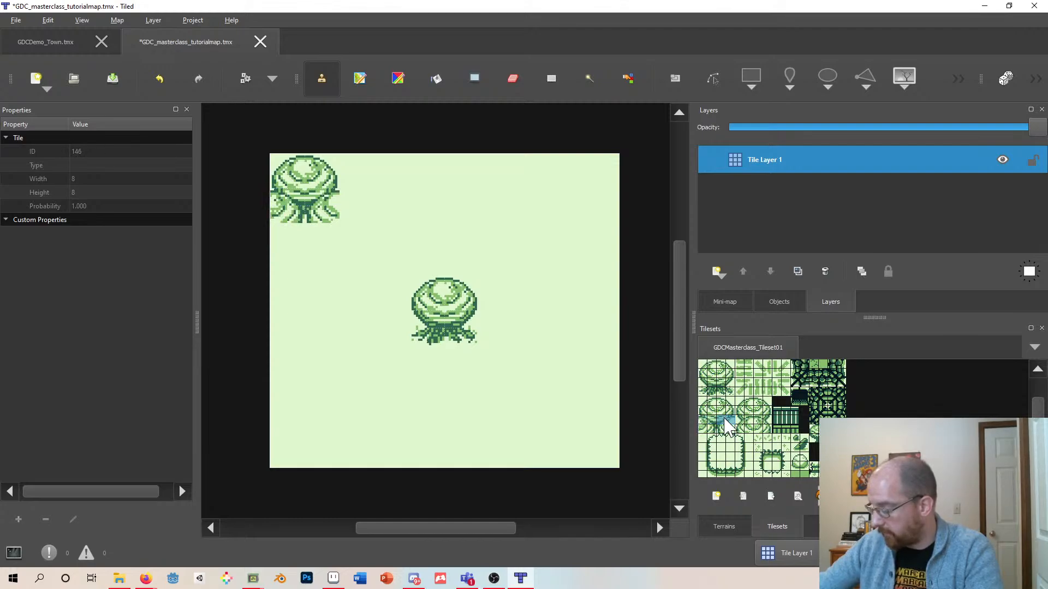
pyautogui.moveTo(730, 420); pyautogui.dragTo(703, 428)
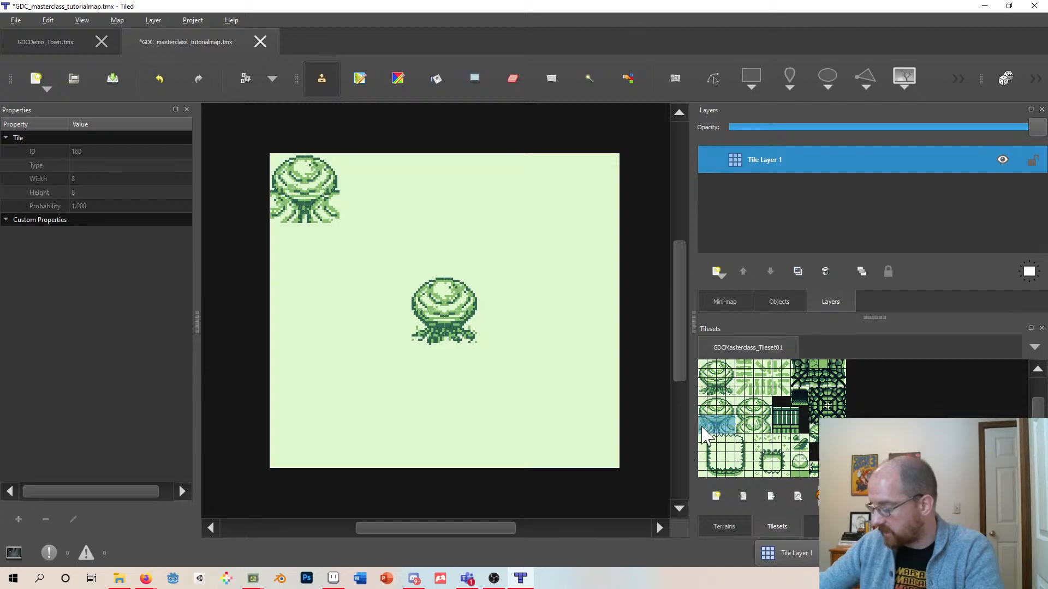
pyautogui.click(355, 249)
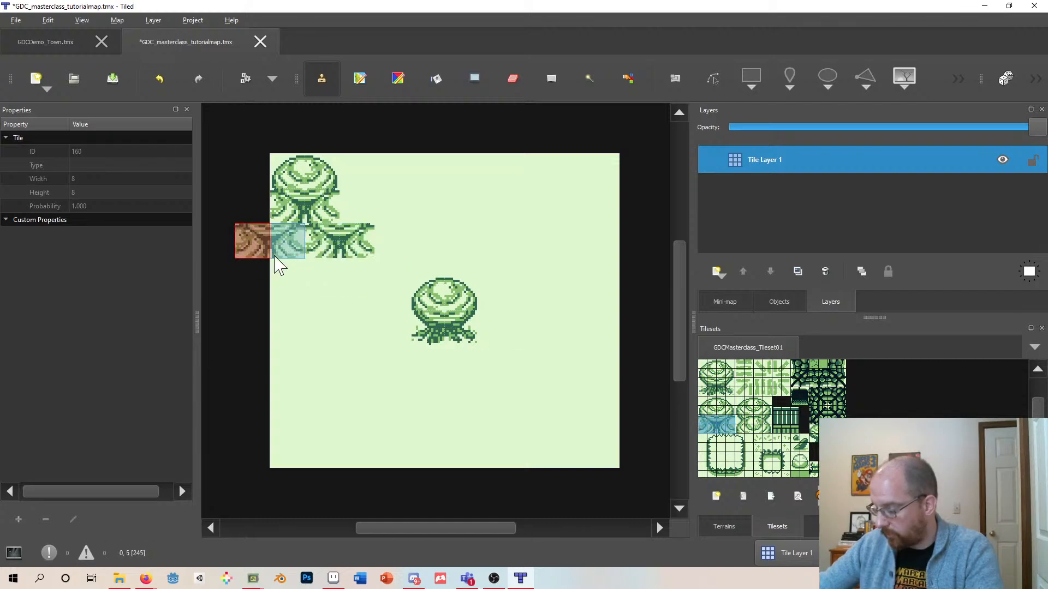
# - Stamp overlapping tree tiles repeatedly down the left edge of the map to build a column of trees
pyautogui.click(275, 253)
pyautogui.click(319, 282)
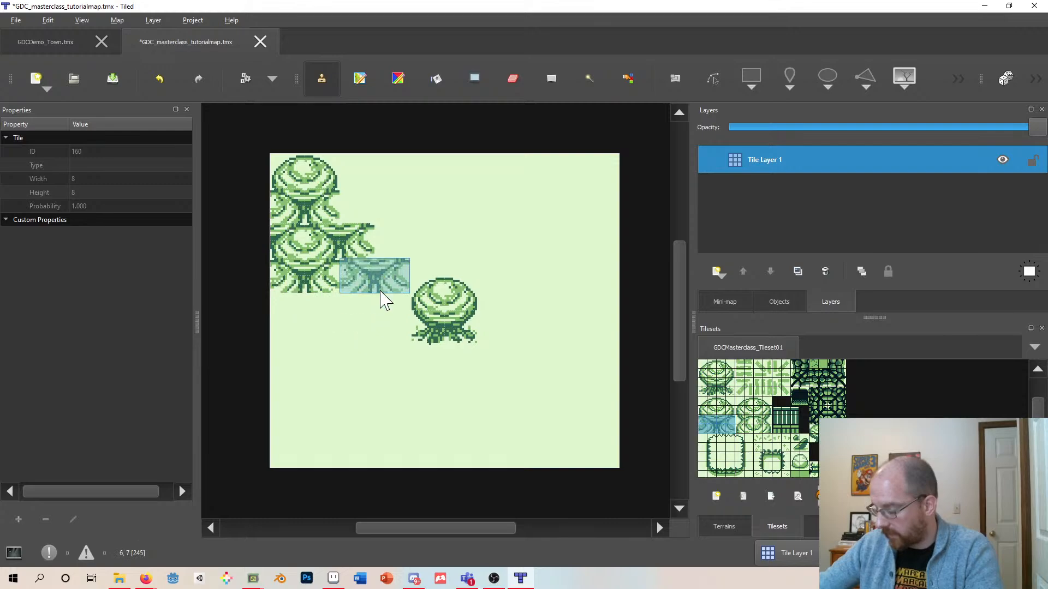
pyautogui.click(381, 288)
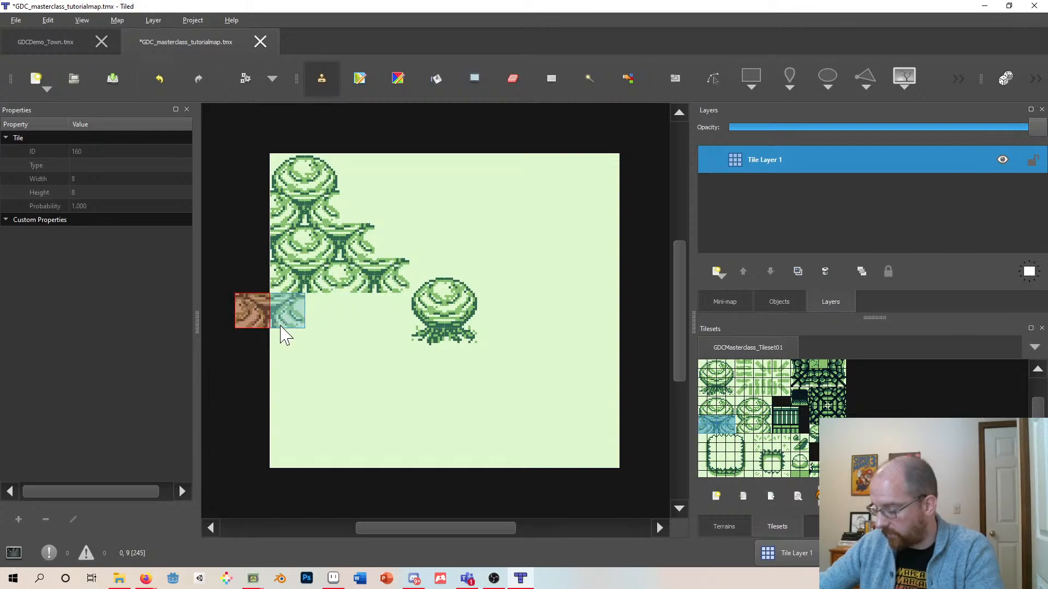
pyautogui.click(294, 324)
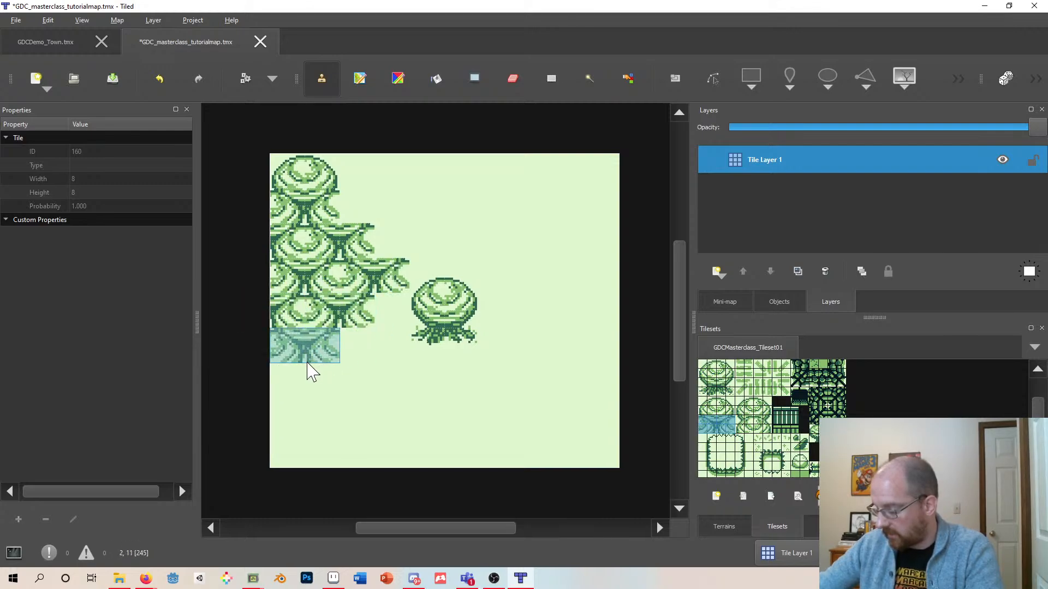
pyautogui.click(323, 367)
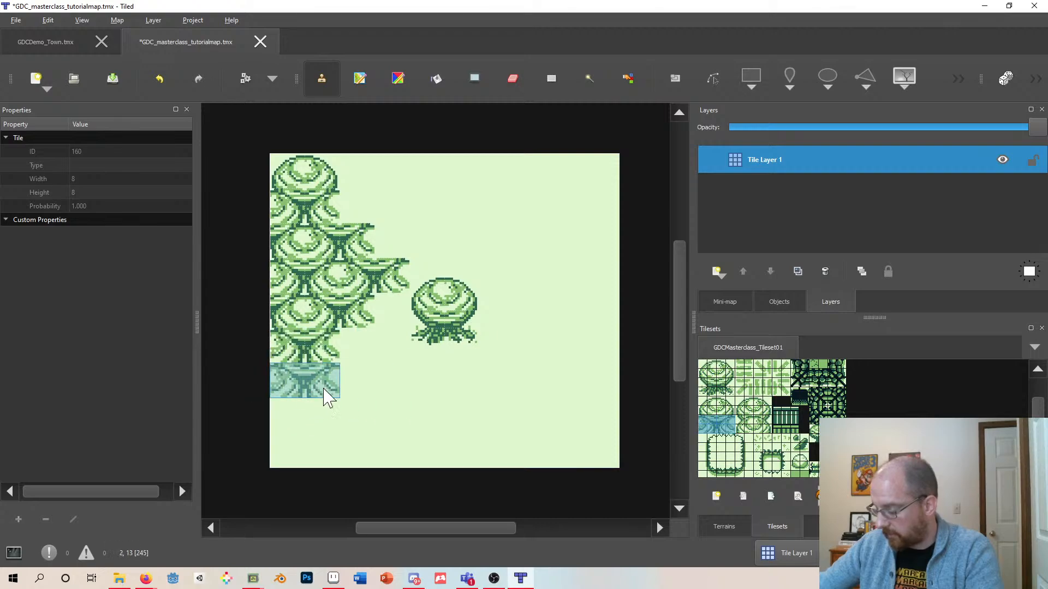
pyautogui.click(349, 389)
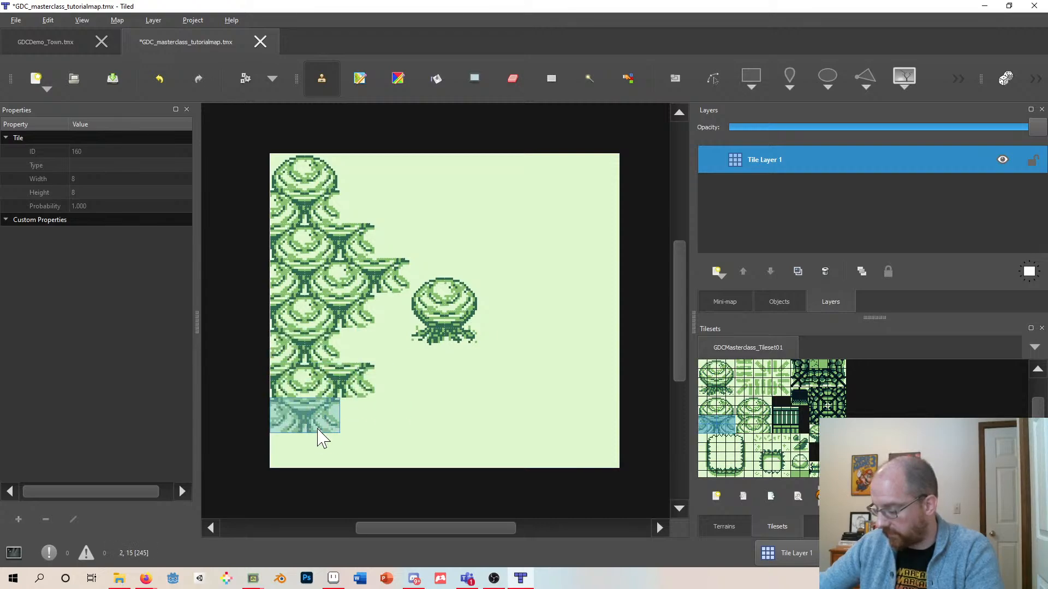
pyautogui.click(316, 431)
# - Stamp overlapping tree tiles along the bottom edge of the map from the left corner to the right
pyautogui.click(380, 425)
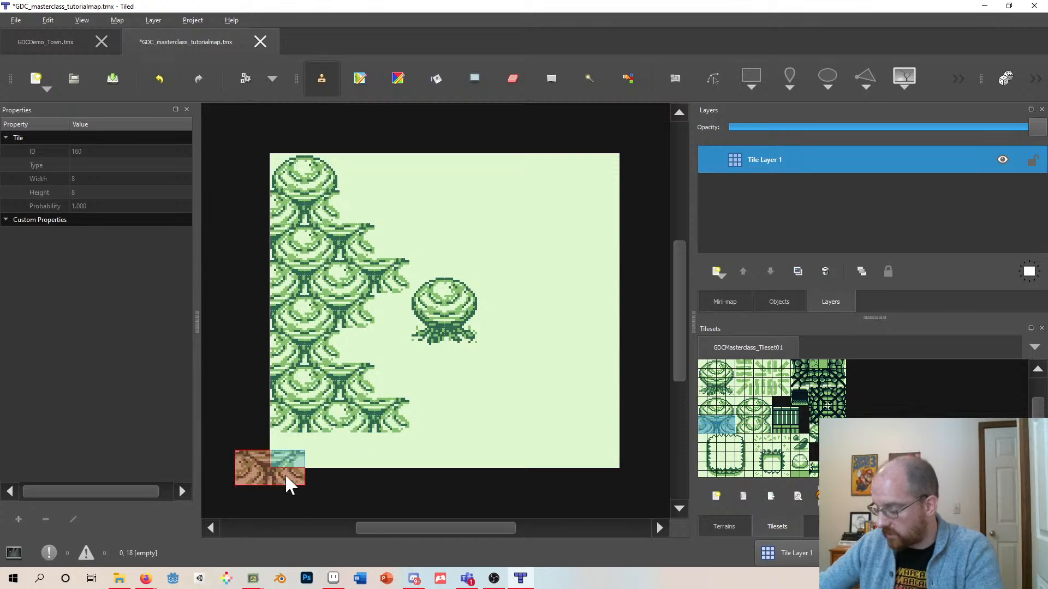
pyautogui.click(351, 457)
pyautogui.click(271, 463)
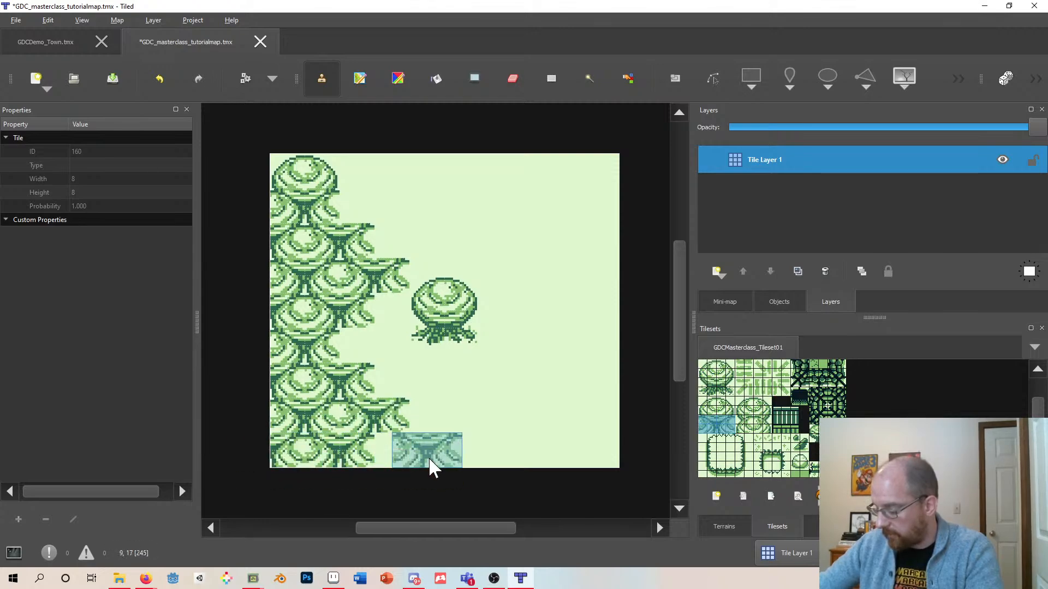
pyautogui.click(414, 463)
pyautogui.click(489, 460)
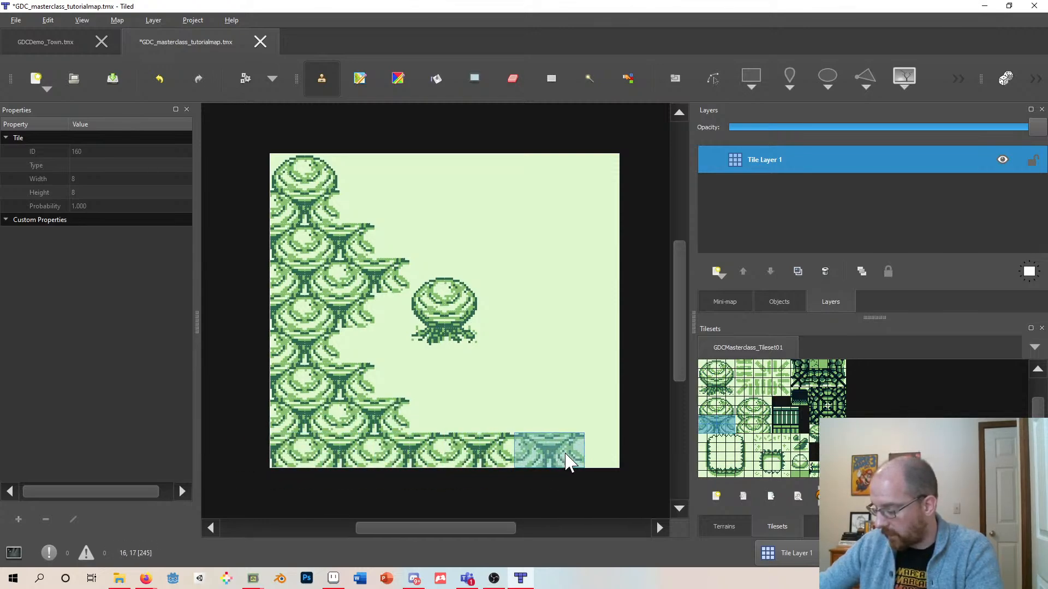
pyautogui.click(566, 461)
pyautogui.click(626, 450)
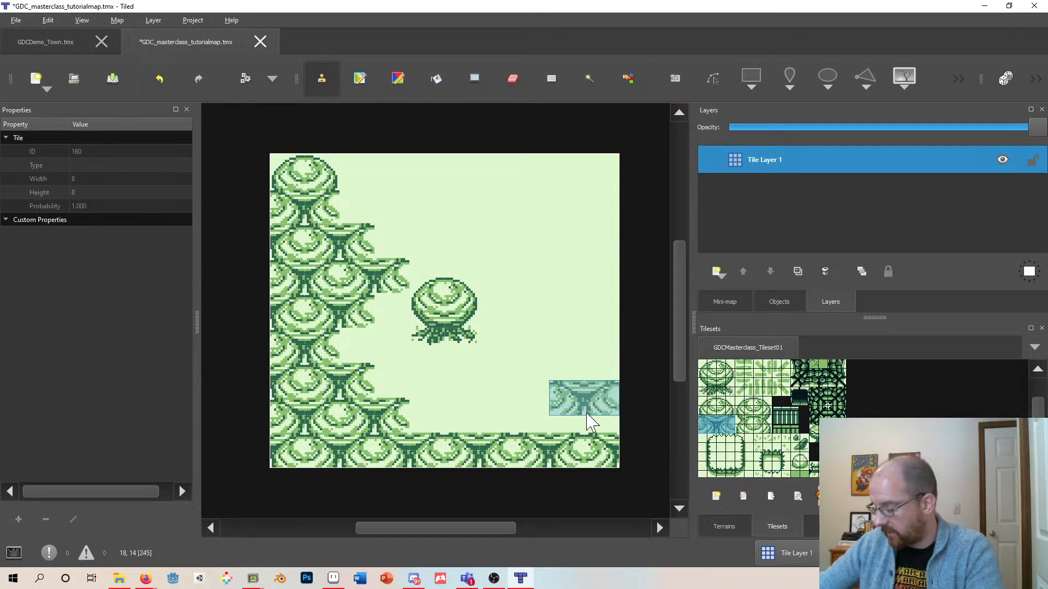
# - Stamp a second row of overlapping trees above the bottom row, extending it across toward the left trees
pyautogui.click(579, 426)
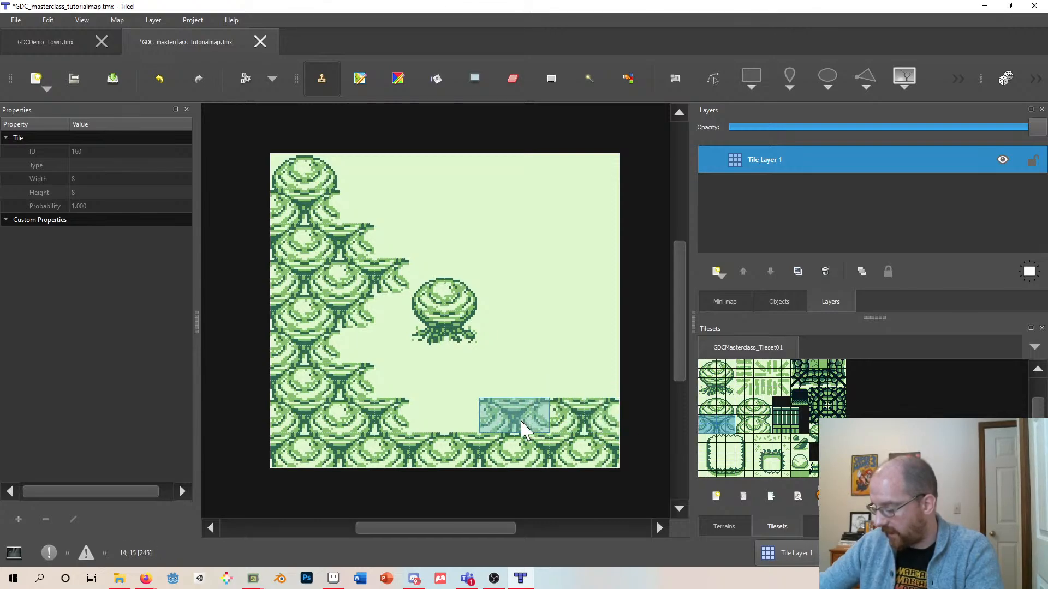
pyautogui.click(520, 423)
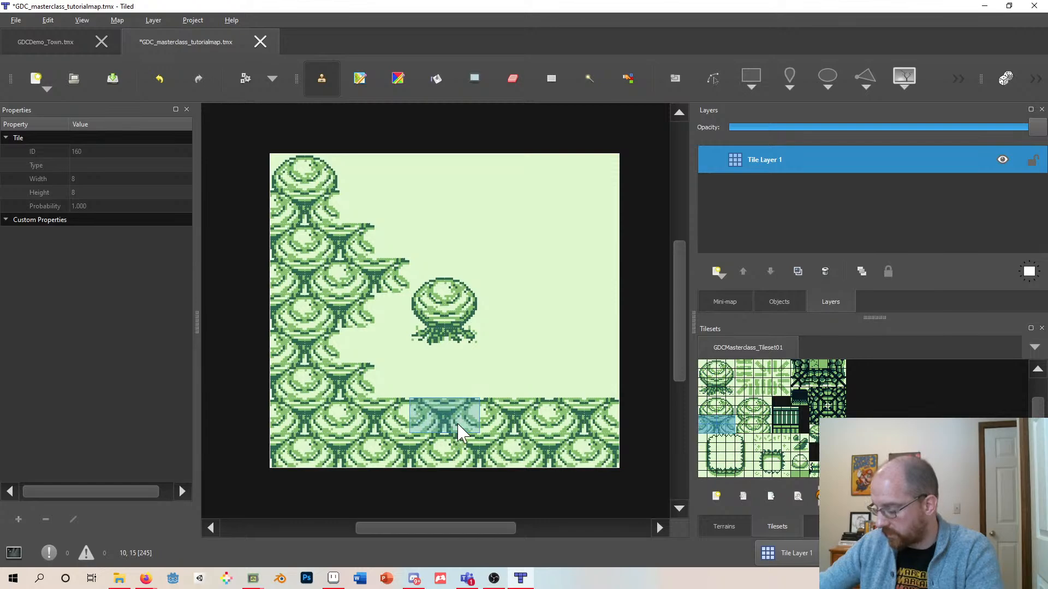
pyautogui.click(421, 399)
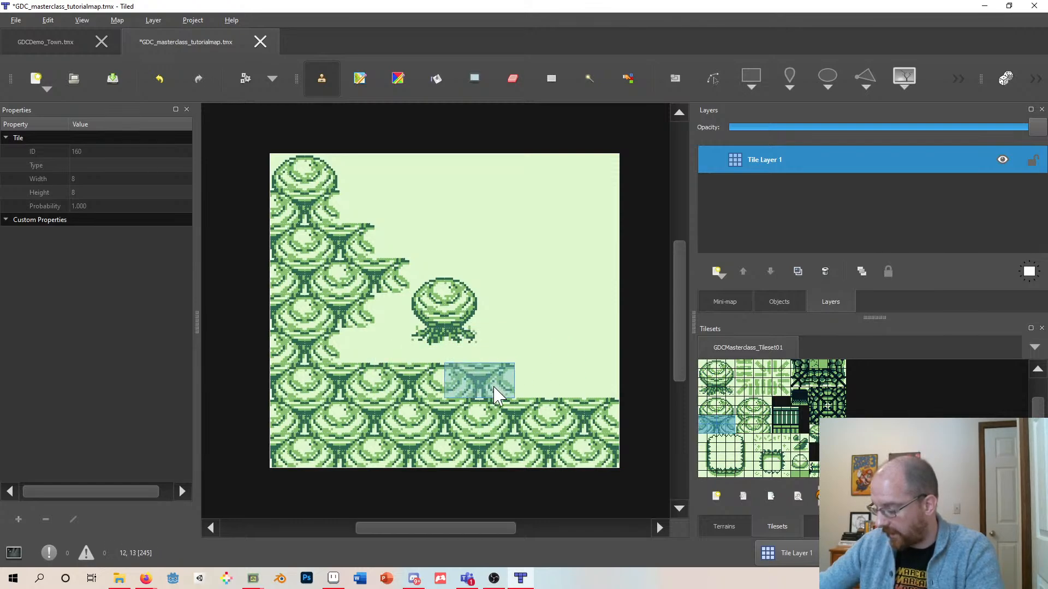
pyautogui.click(494, 392)
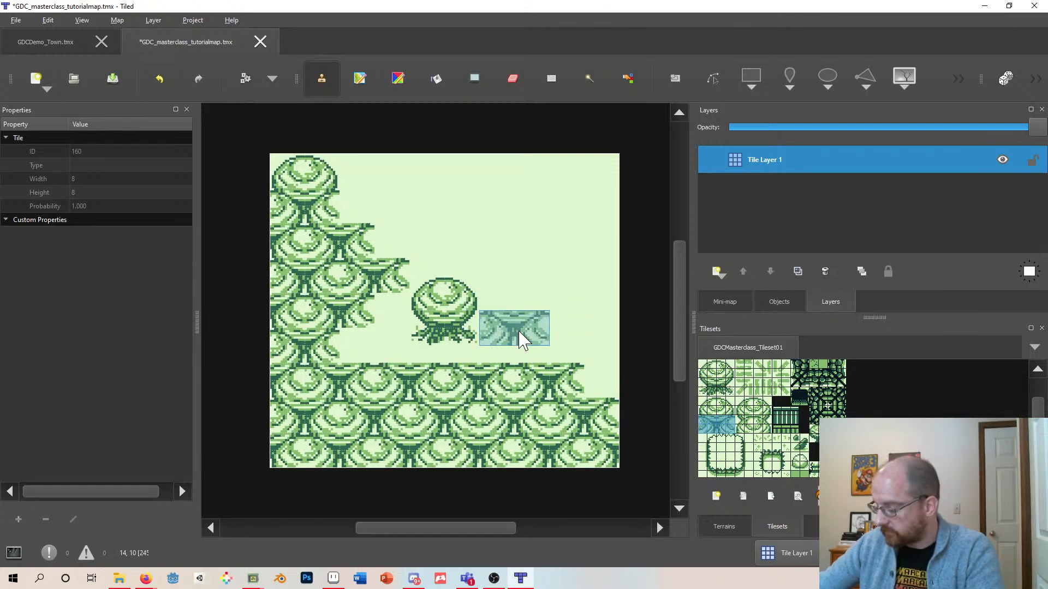
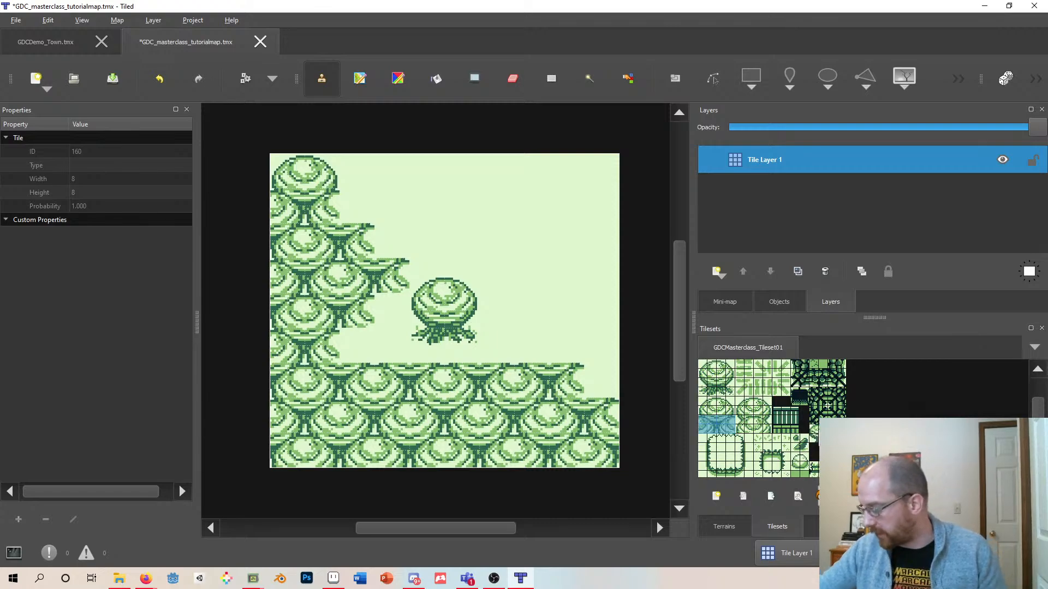
# - Stamp a small round tree tile to the right of the lone tree
pyautogui.click(824, 429)
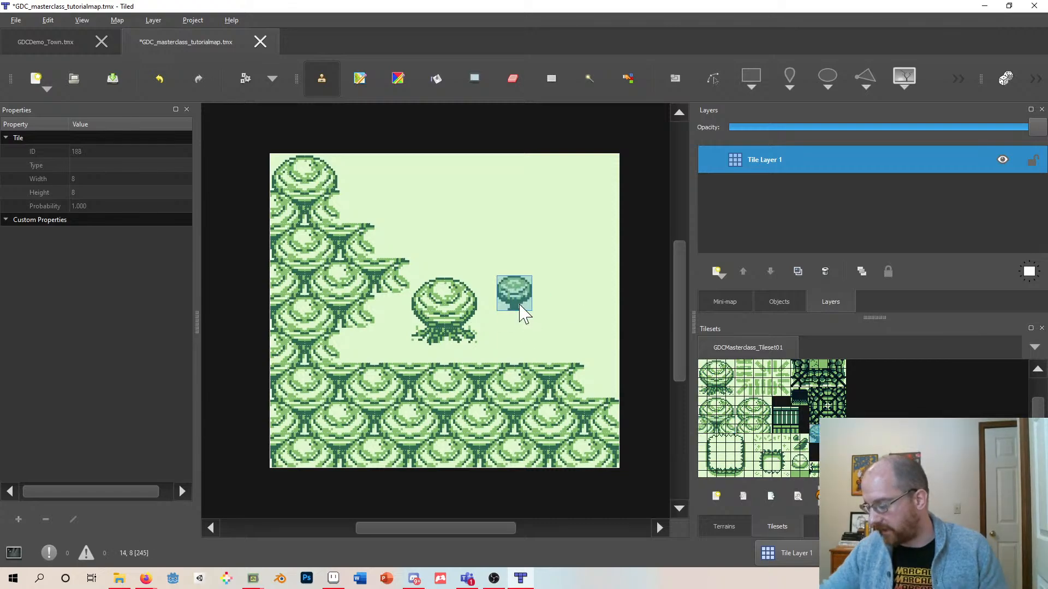
pyautogui.click(525, 309)
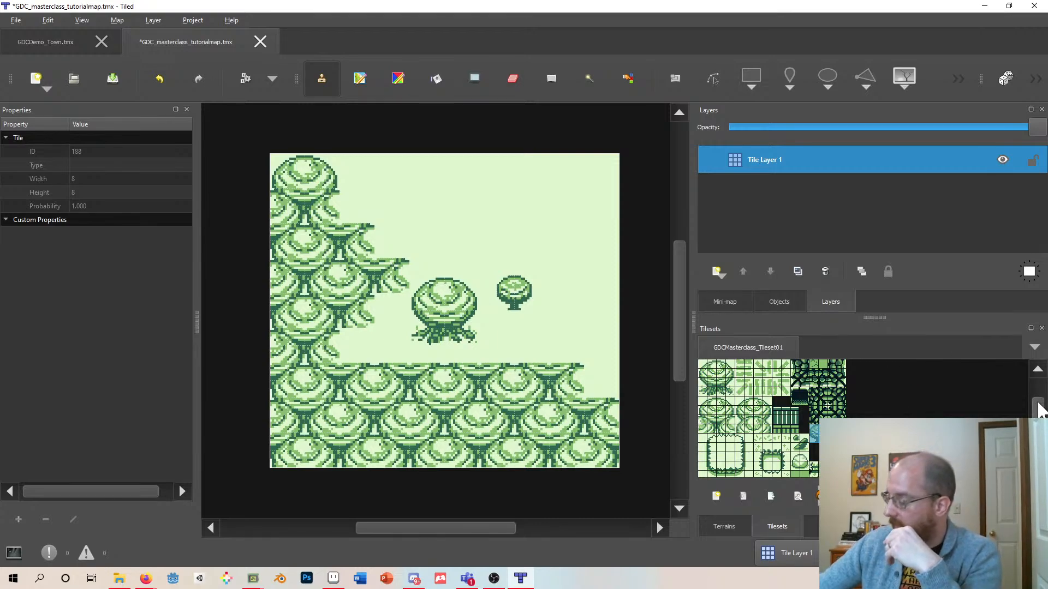
# - Paint hedge tiles along the map's top edge, then undo the last three strokes
pyautogui.scroll(1, 1039, 417)
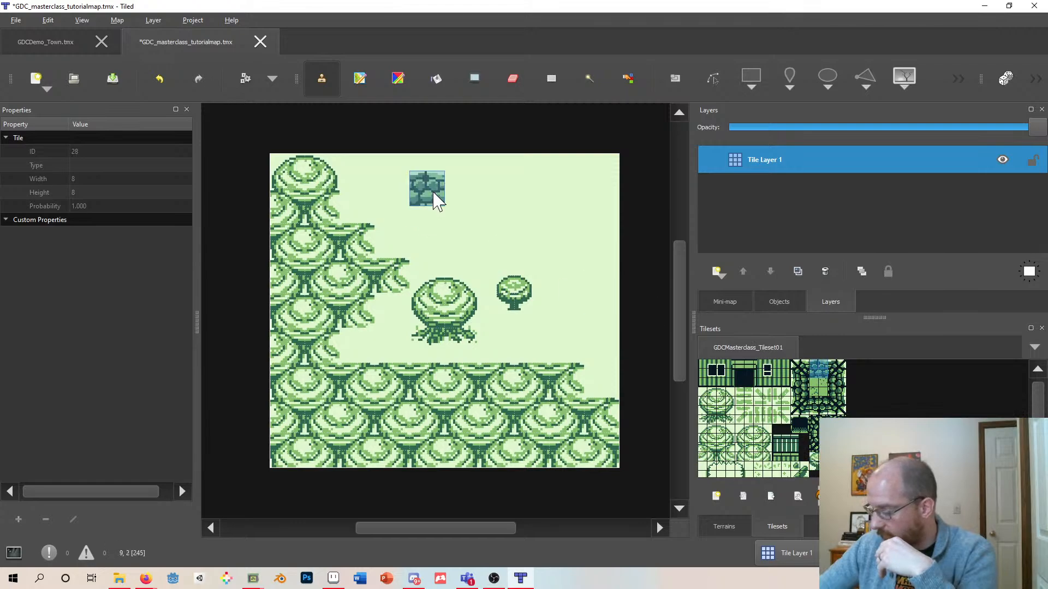
pyautogui.click(417, 183)
pyautogui.moveTo(474, 186); pyautogui.dragTo(587, 187)
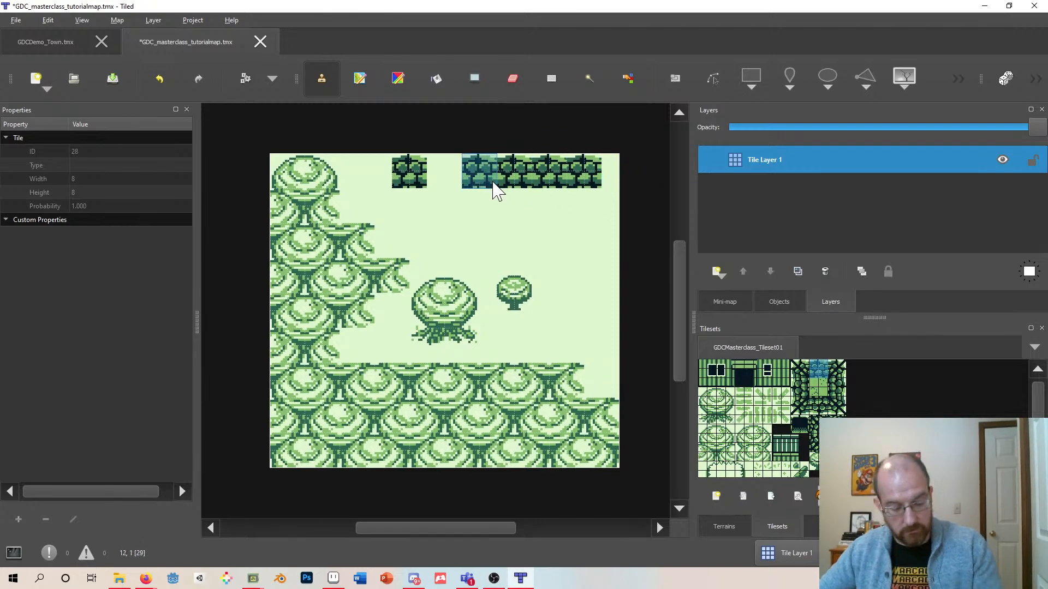
pyautogui.hotkey('ctrl', 'z')
pyautogui.hotkey('ctrl', 'z')
pyautogui.hotkey('ctrl', 'z')
pyautogui.hotkey('ctrl', 'z')
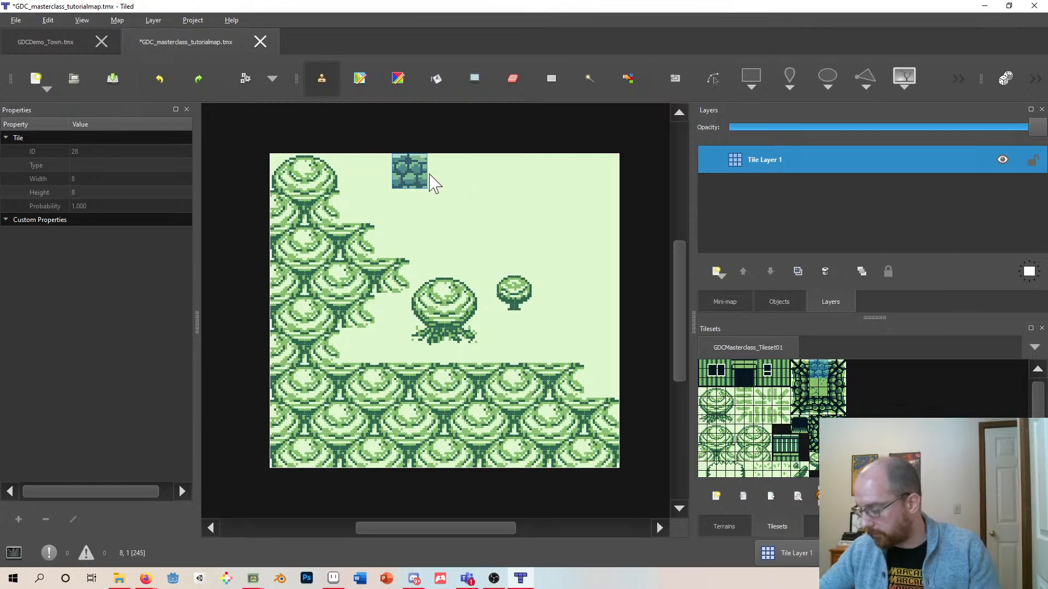
# - Paint the top hedge row across the map's top edge, leaving a two-tile gap for a path
pyautogui.moveTo(571, 193); pyautogui.dragTo(488, 194)
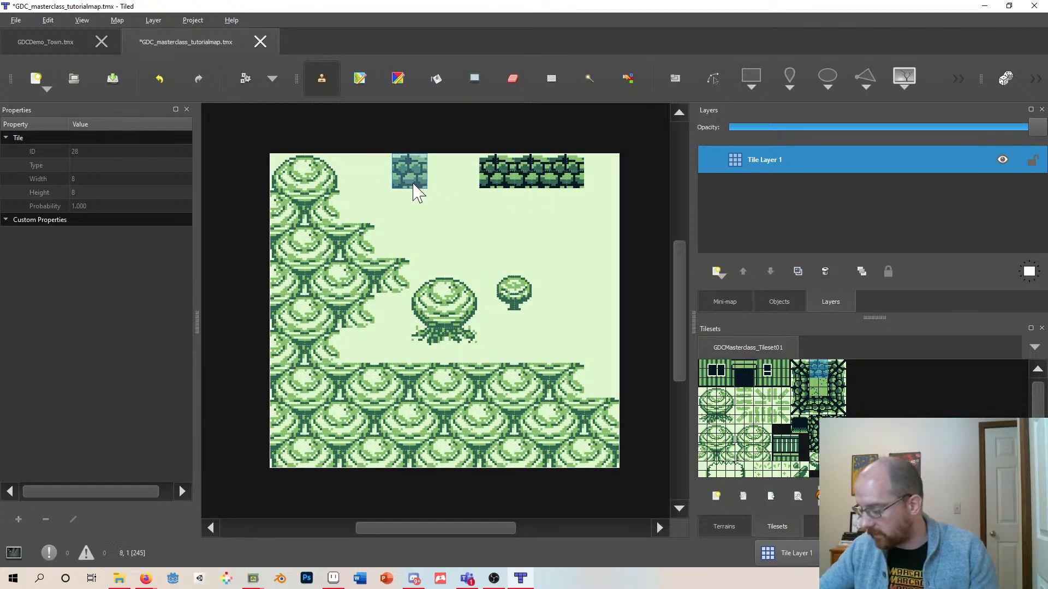
pyautogui.click(467, 195)
pyautogui.moveTo(406, 185); pyautogui.dragTo(322, 185)
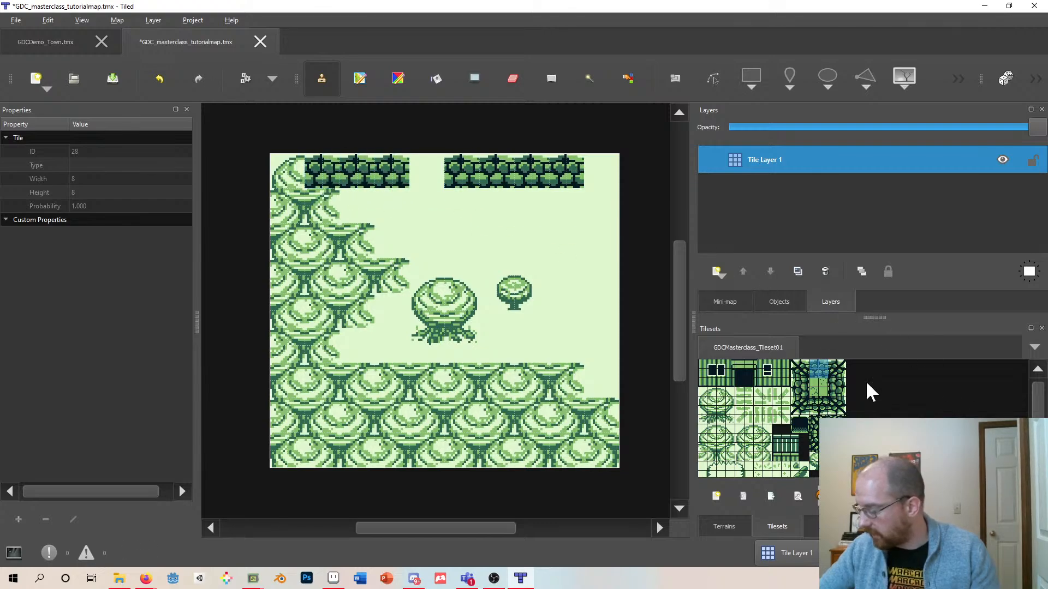
# - Place hedge corner tiles at the map's top-right and top-left corners
pyautogui.click(839, 367)
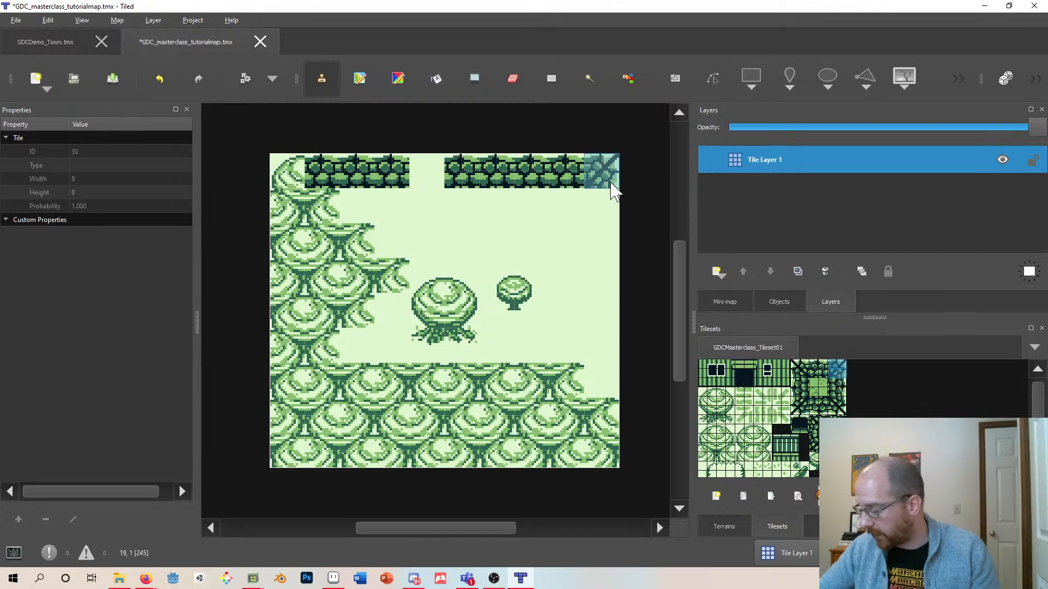
pyautogui.click(614, 185)
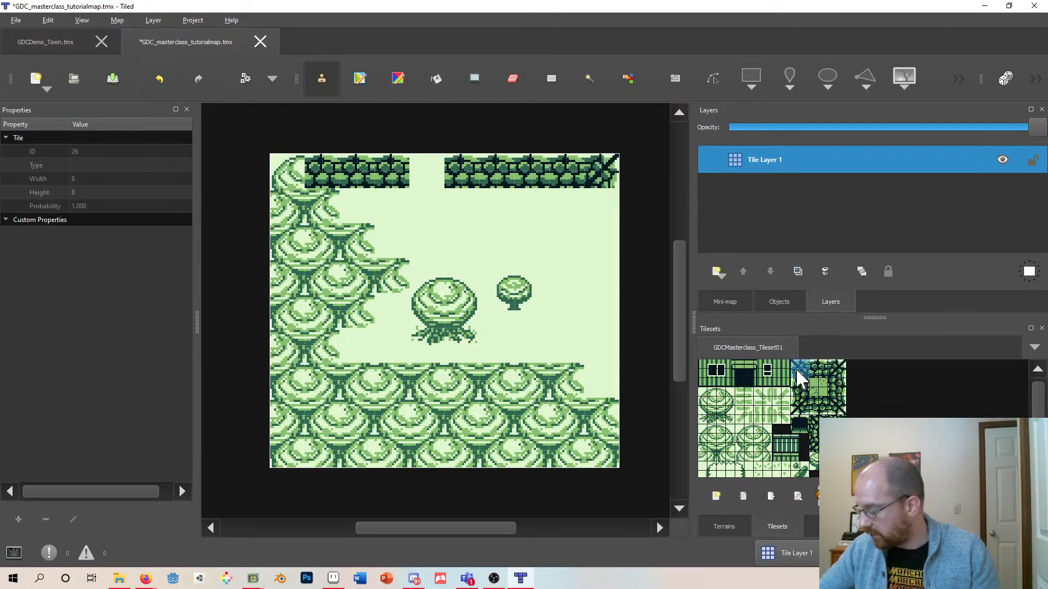
pyautogui.click(287, 171)
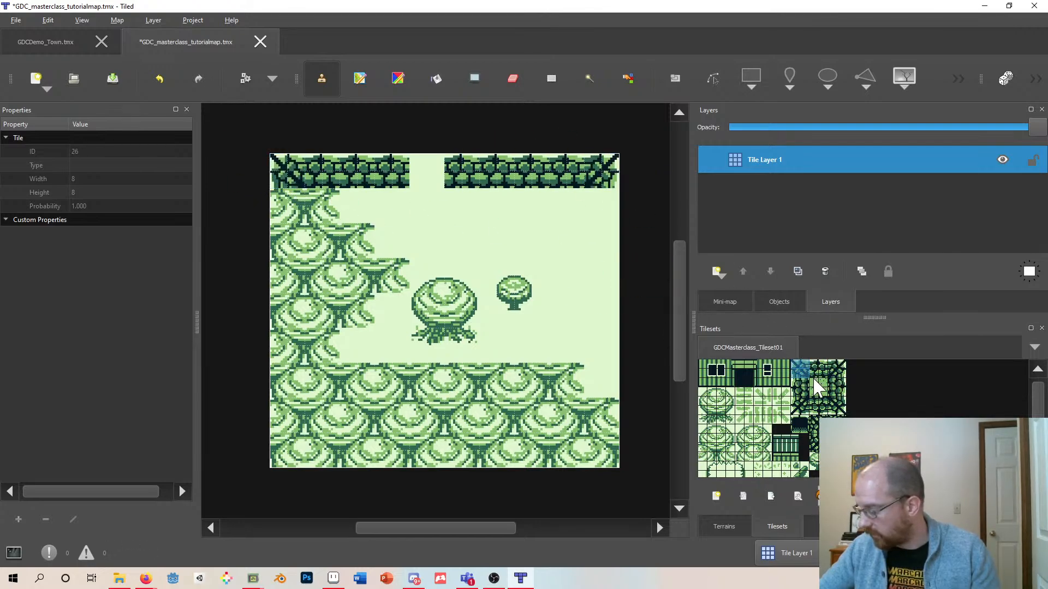
# - Paint a hedge down the map's left edge and place the bottom-left corner tile
pyautogui.click(799, 388)
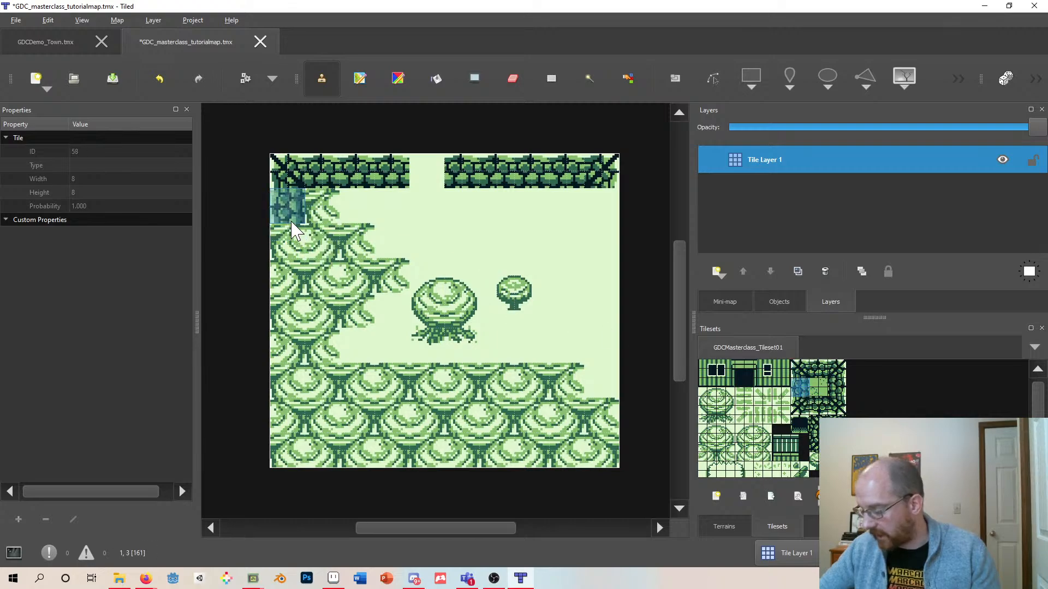
pyautogui.moveTo(293, 226); pyautogui.dragTo(295, 436)
pyautogui.click(799, 408)
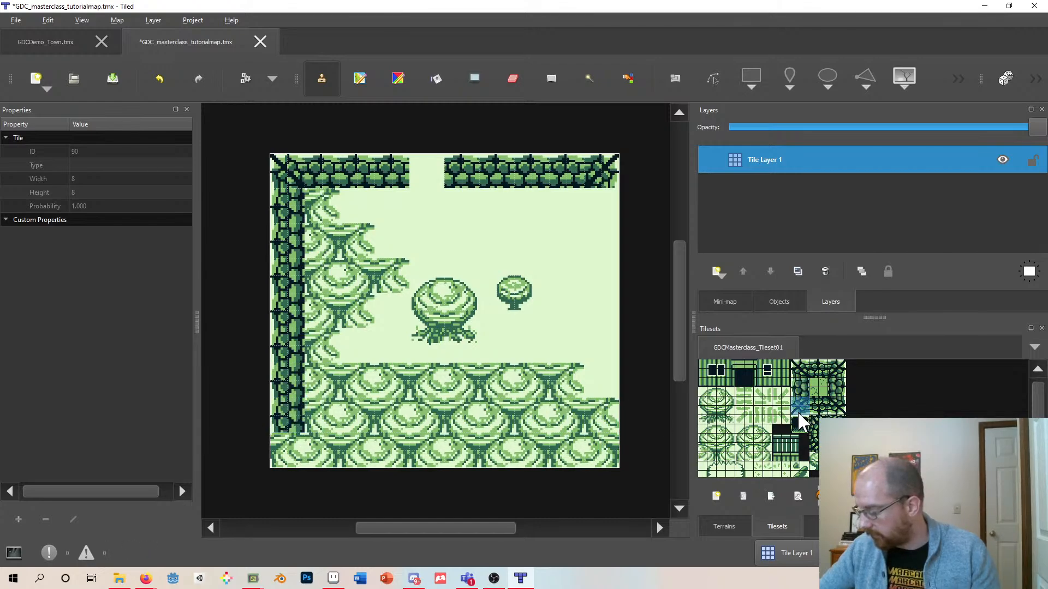
pyautogui.click(289, 456)
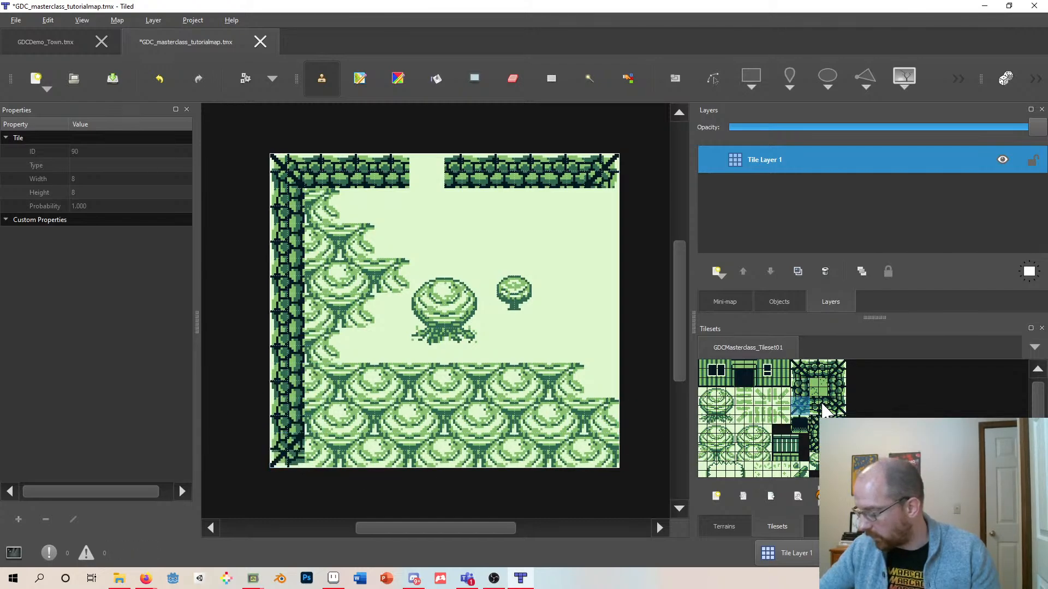
# - Paint the bottom hedge row with a two-tile path gap and place the bottom-right corner tile
pyautogui.click(819, 416)
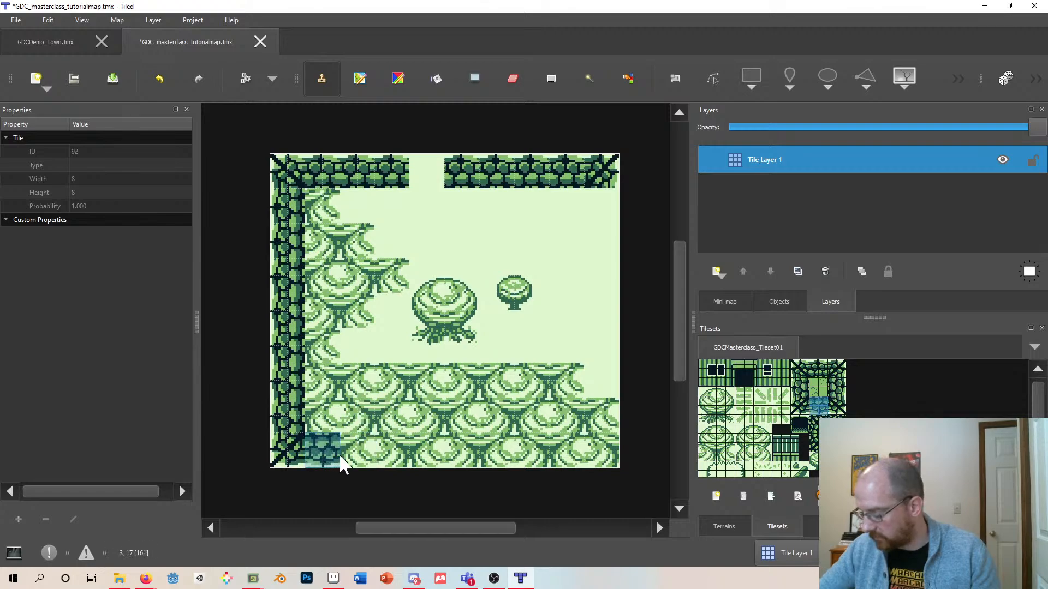
pyautogui.moveTo(341, 464); pyautogui.dragTo(377, 453)
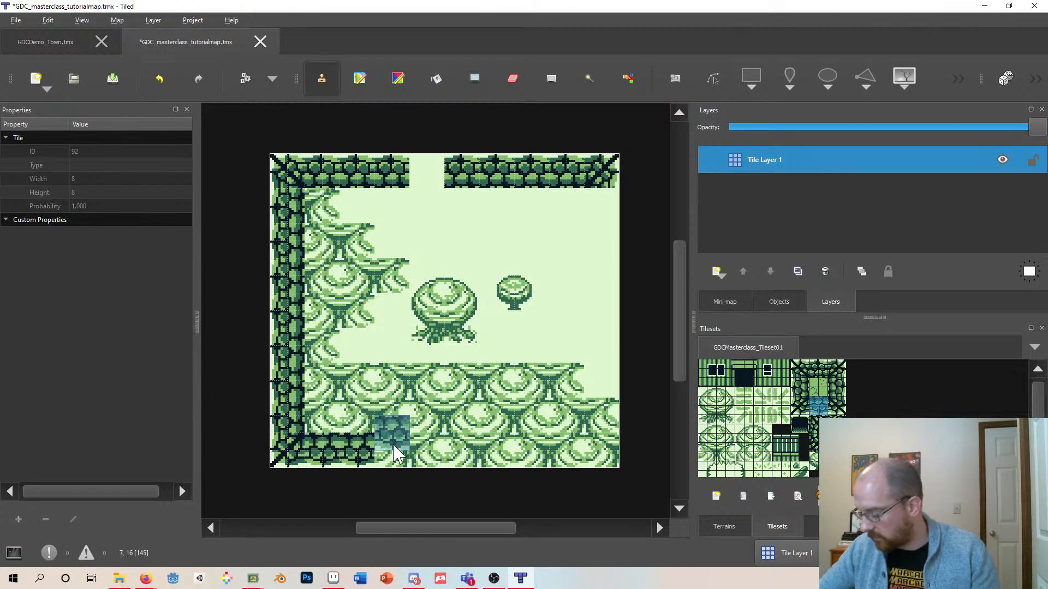
pyautogui.click(397, 454)
pyautogui.moveTo(497, 459); pyautogui.dragTo(568, 452)
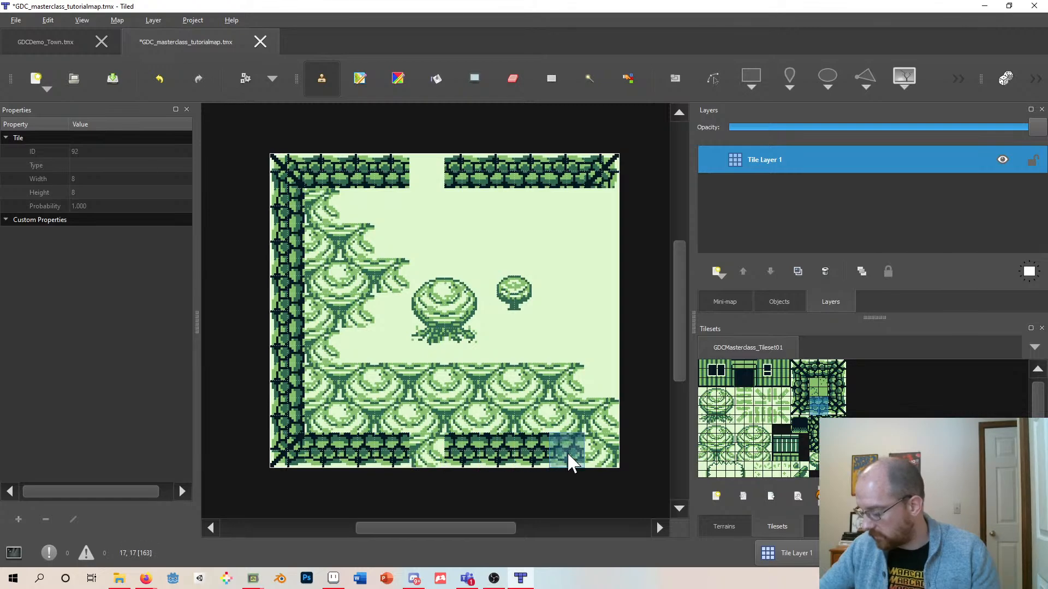
pyautogui.click(838, 407)
pyautogui.click(612, 454)
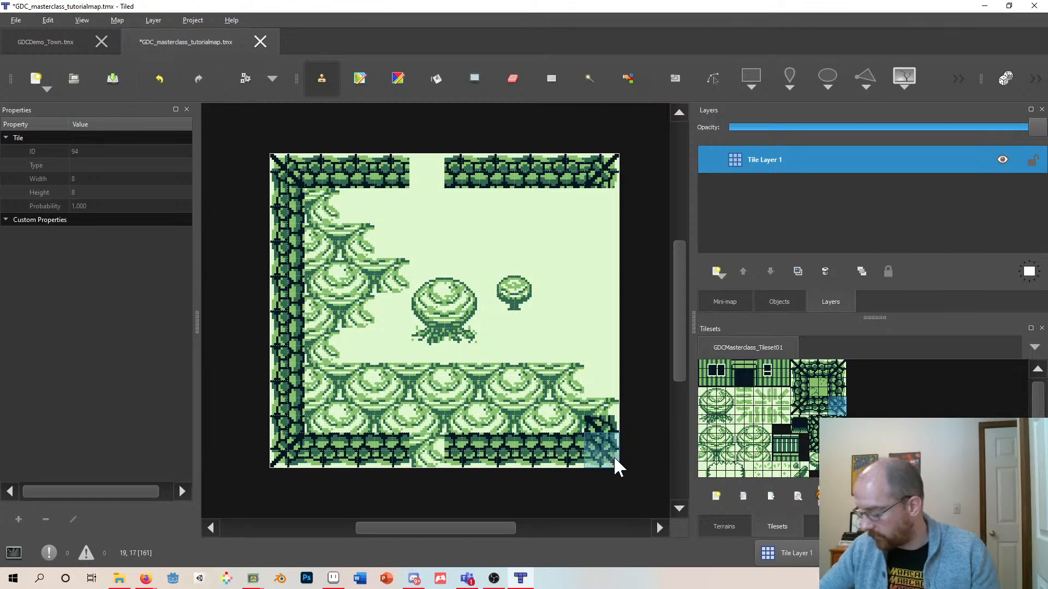
# - Paint a hedge up the map's right edge between the corners
pyautogui.click(839, 388)
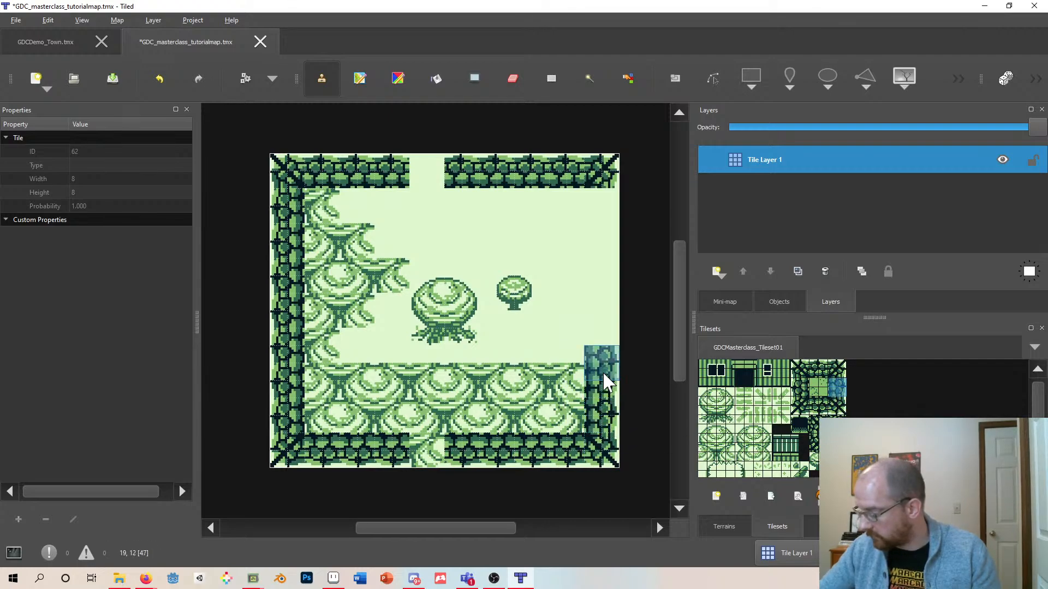
pyautogui.moveTo(607, 371)
pyautogui.mouseDown()
pyautogui.moveTo(602, 203)
pyautogui.moveTo(608, 280)
pyautogui.mouseUp()
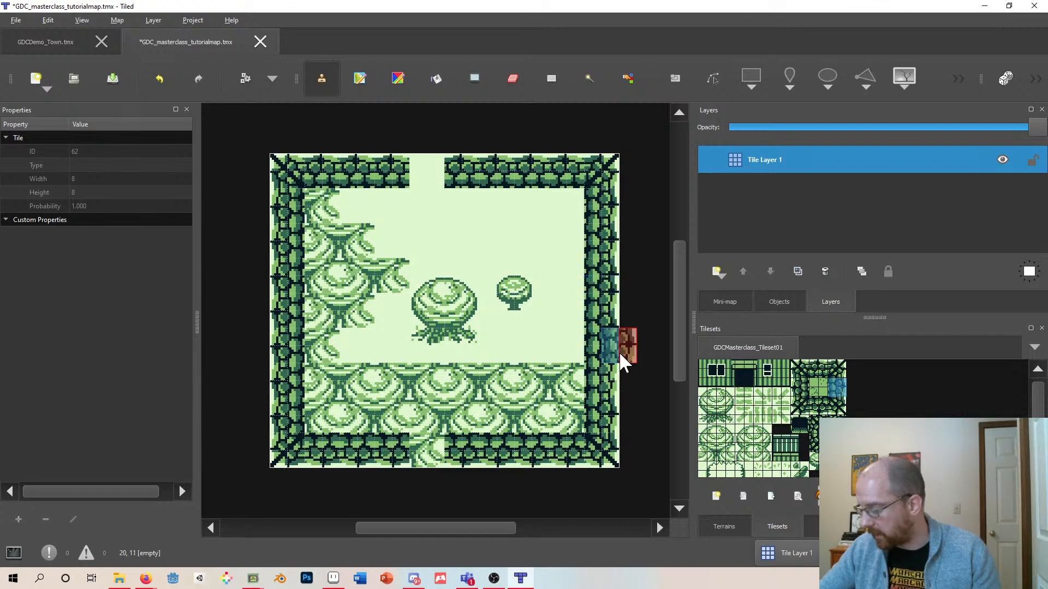
pyautogui.hotkey('ctrl', 'z')
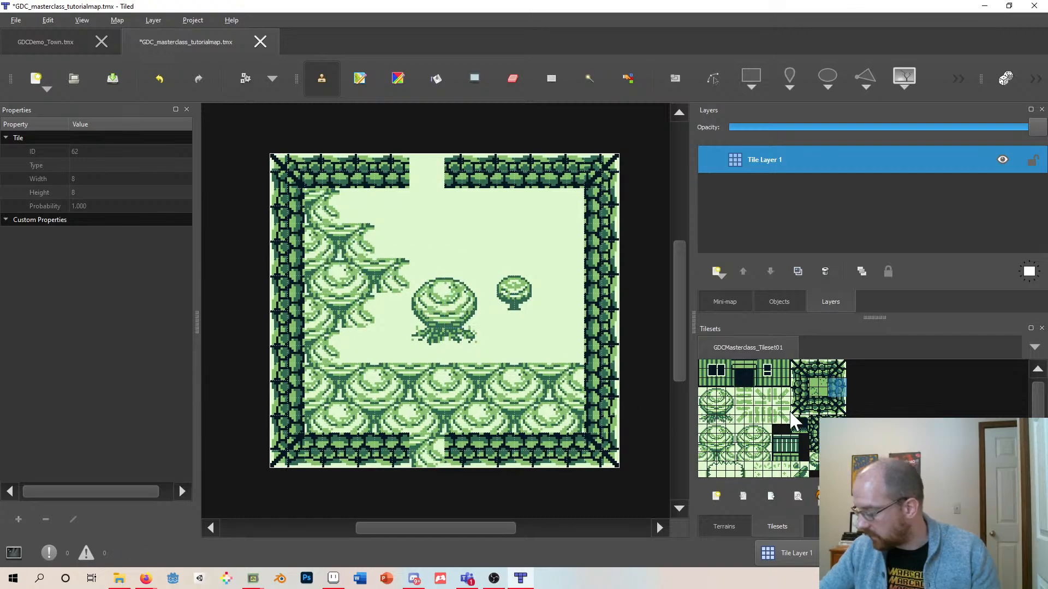
# - Fill the open area inside the hedge border with grass using the Bucket Fill tool
pyautogui.click(816, 388)
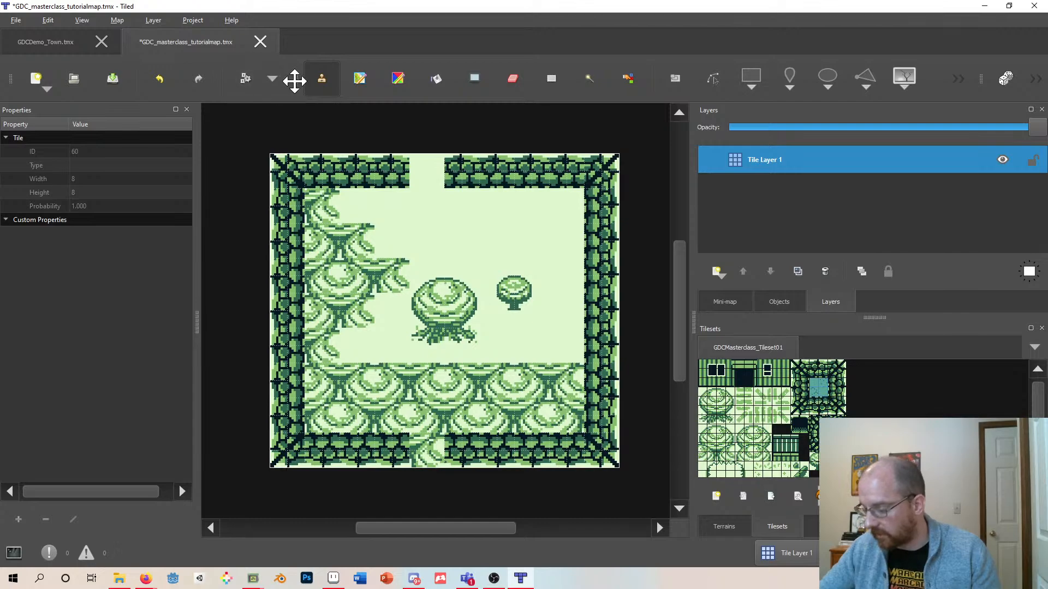
pyautogui.click(465, 90)
pyautogui.click(439, 88)
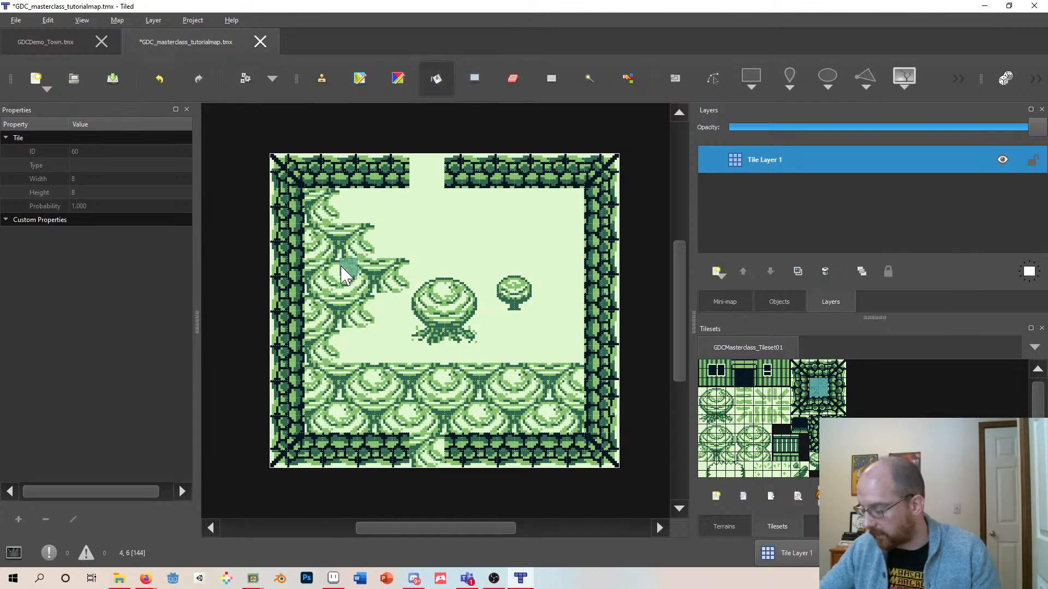
pyautogui.click(442, 245)
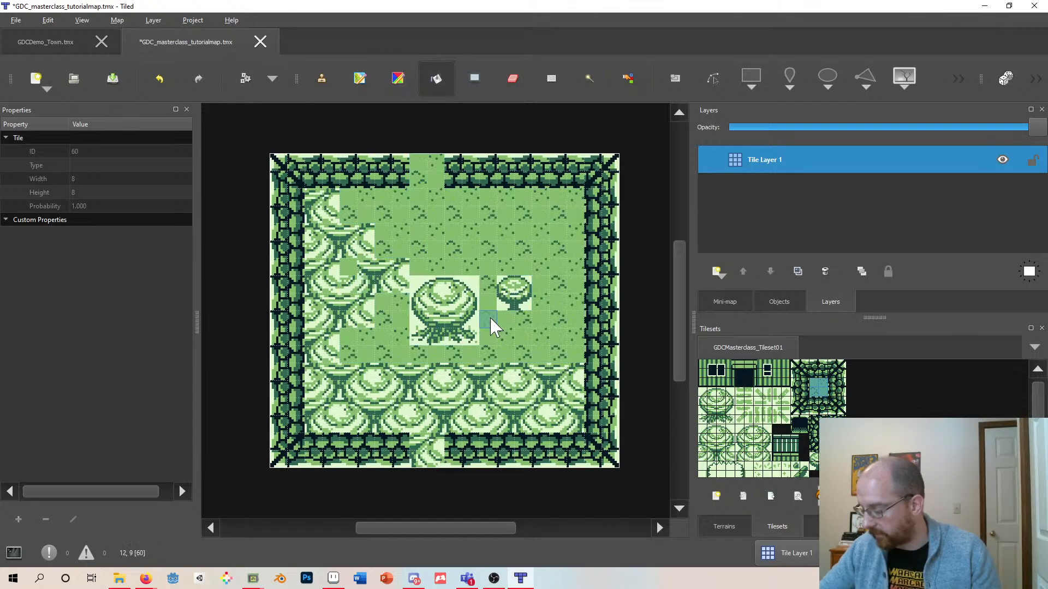
# - Replace all the trees inside the hedge border with grass, using fills and then the Stamp Brush
pyautogui.click(452, 303)
pyautogui.click(421, 287)
pyautogui.click(435, 320)
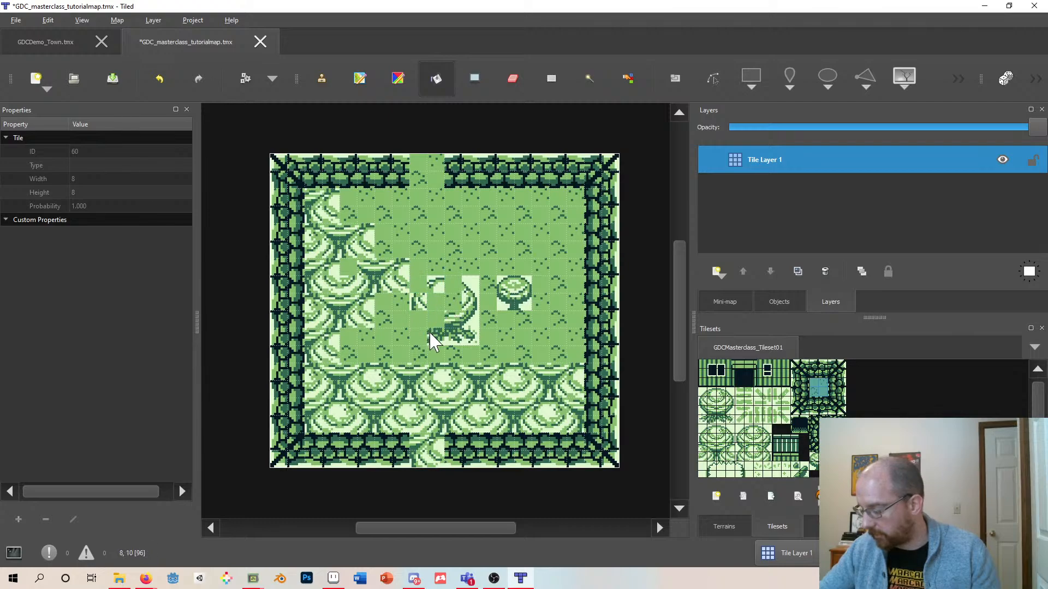
pyautogui.click(450, 327)
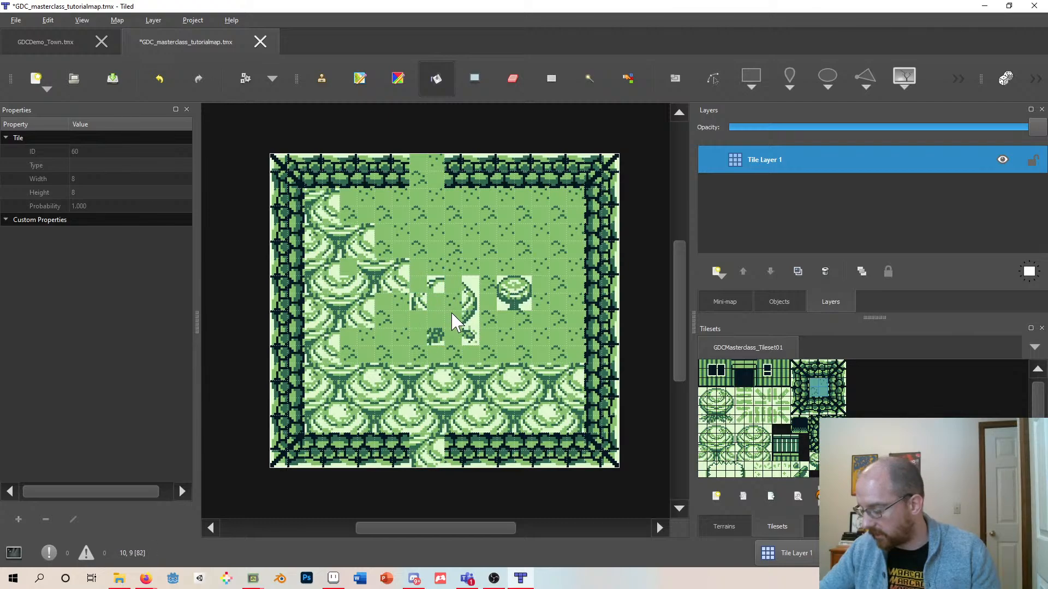
pyautogui.click(322, 81)
pyautogui.moveTo(323, 202)
pyautogui.mouseDown()
pyautogui.moveTo(335, 293)
pyautogui.moveTo(342, 240)
pyautogui.moveTo(361, 241)
pyautogui.moveTo(336, 248)
pyautogui.moveTo(339, 227)
pyautogui.moveTo(374, 293)
pyautogui.moveTo(398, 285)
pyautogui.moveTo(421, 297)
pyautogui.moveTo(380, 284)
pyautogui.moveTo(328, 355)
pyautogui.moveTo(341, 314)
pyautogui.moveTo(445, 319)
pyautogui.moveTo(461, 306)
pyautogui.moveTo(530, 309)
pyautogui.moveTo(483, 346)
pyautogui.moveTo(431, 333)
pyautogui.moveTo(391, 399)
pyautogui.moveTo(433, 456)
pyautogui.moveTo(437, 439)
pyautogui.moveTo(369, 351)
pyautogui.moveTo(339, 363)
pyautogui.moveTo(327, 409)
pyautogui.moveTo(343, 425)
pyautogui.moveTo(328, 410)
pyautogui.moveTo(351, 402)
pyautogui.mouseUp()
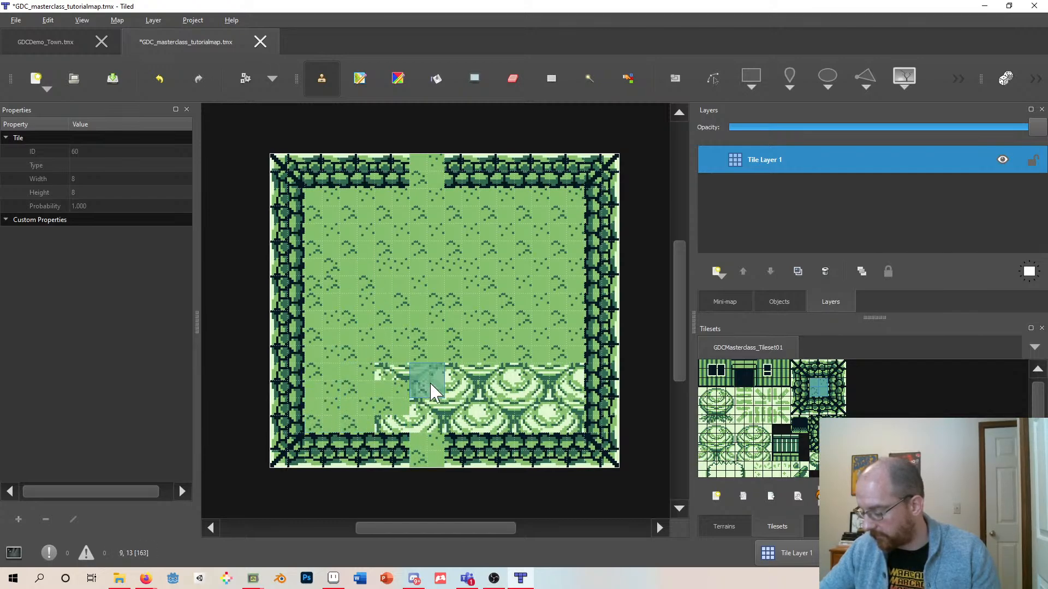
pyautogui.moveTo(431, 391)
pyautogui.mouseDown()
pyautogui.moveTo(376, 372)
pyautogui.moveTo(396, 382)
pyautogui.moveTo(404, 421)
pyautogui.moveTo(431, 426)
pyautogui.moveTo(518, 339)
pyautogui.moveTo(477, 385)
pyautogui.moveTo(507, 393)
pyautogui.moveTo(561, 377)
pyautogui.moveTo(534, 376)
pyautogui.moveTo(568, 382)
pyautogui.moveTo(576, 428)
pyautogui.moveTo(468, 421)
pyautogui.mouseUp()
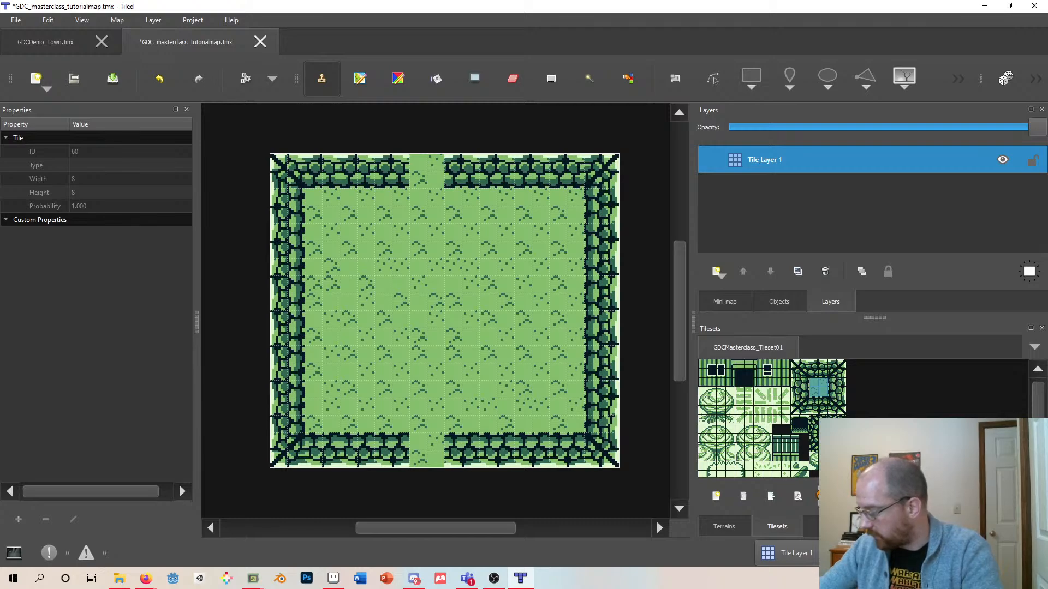
# - Stamp a dark hedge block in the centre of the grass field and add a hedge edge column above it
pyautogui.moveTo(842, 439); pyautogui.dragTo(833, 447)
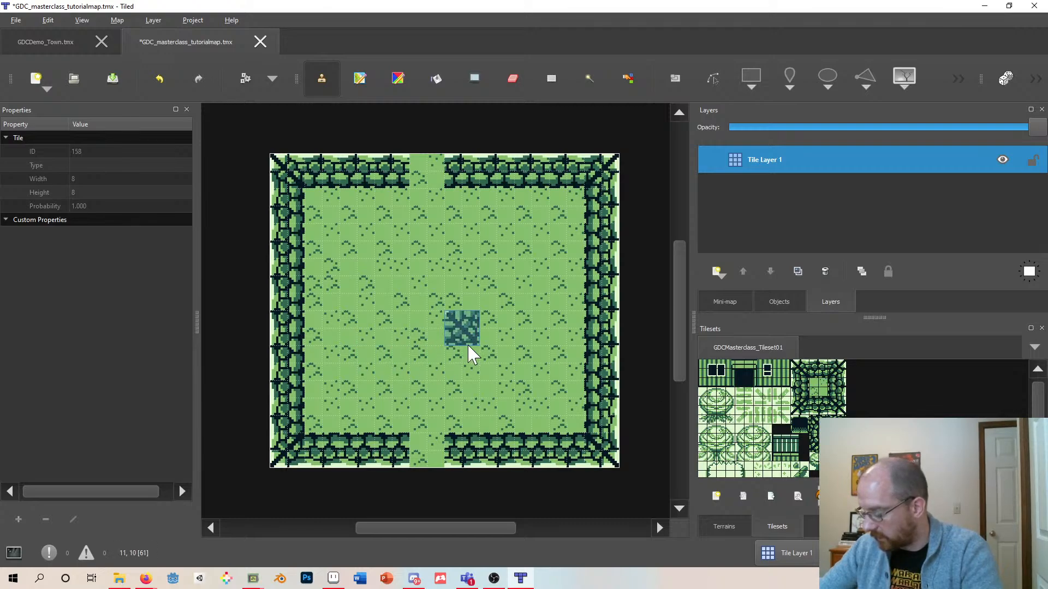
pyautogui.click(469, 361)
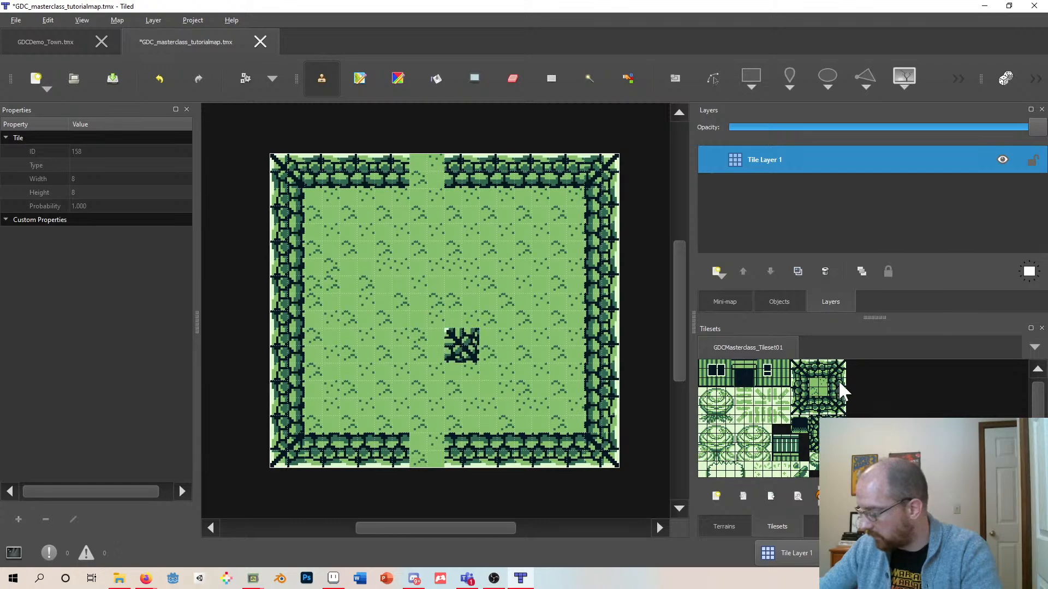
pyautogui.click(801, 385)
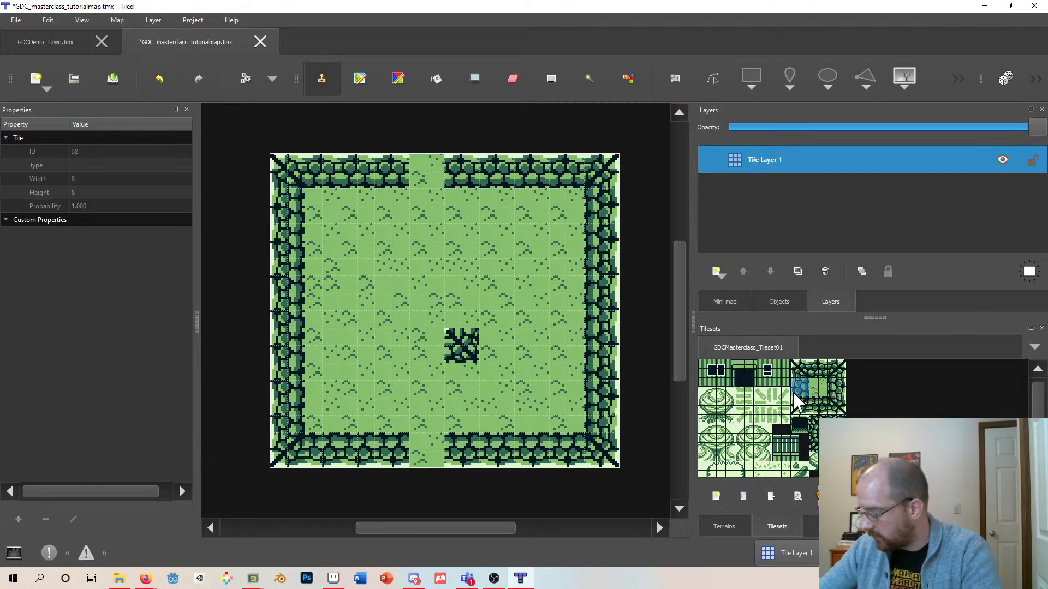
pyautogui.click(476, 316)
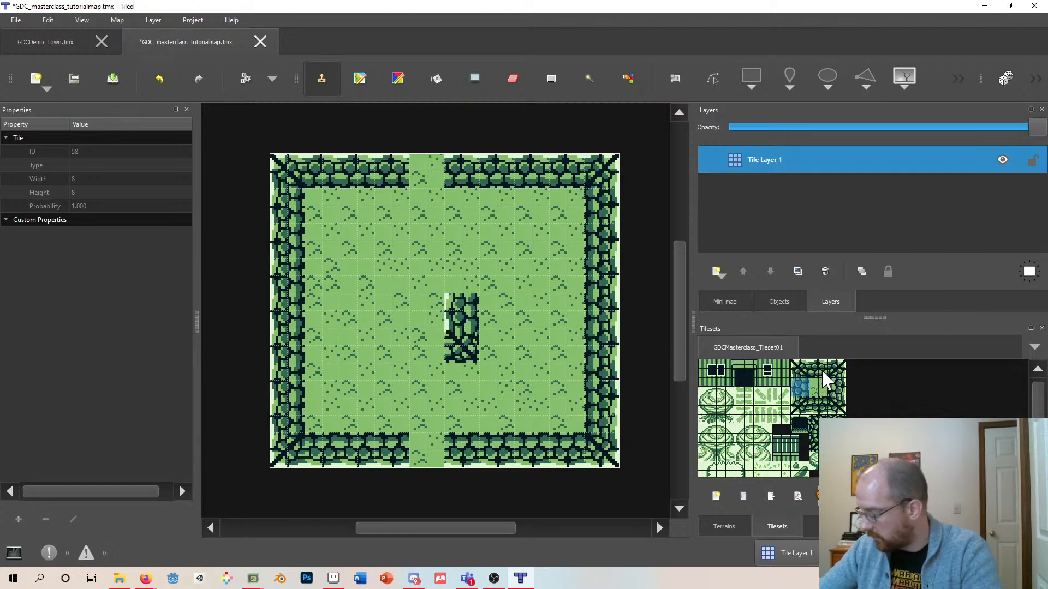
# - Stamp hedge blocks above, left of and below the central hedge block to start enclosing a small grass clearing
pyautogui.click(430, 277)
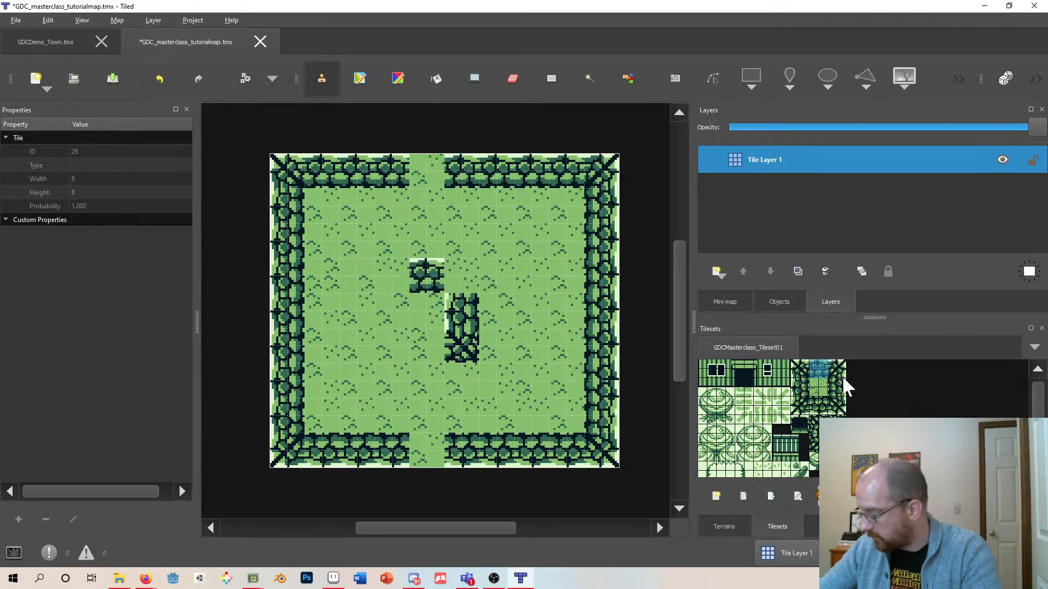
pyautogui.click(837, 388)
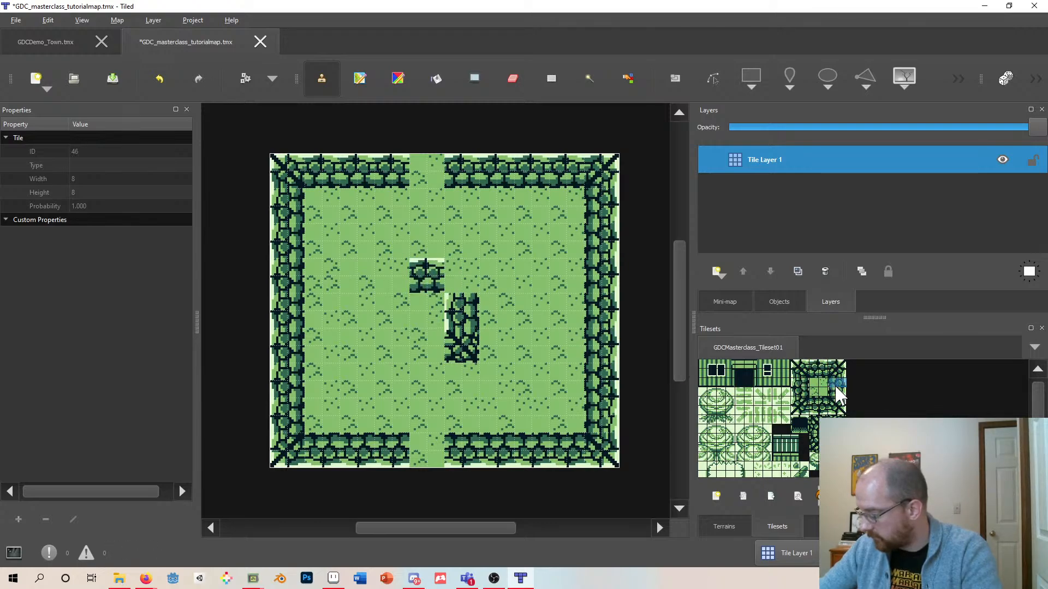
pyautogui.click(407, 319)
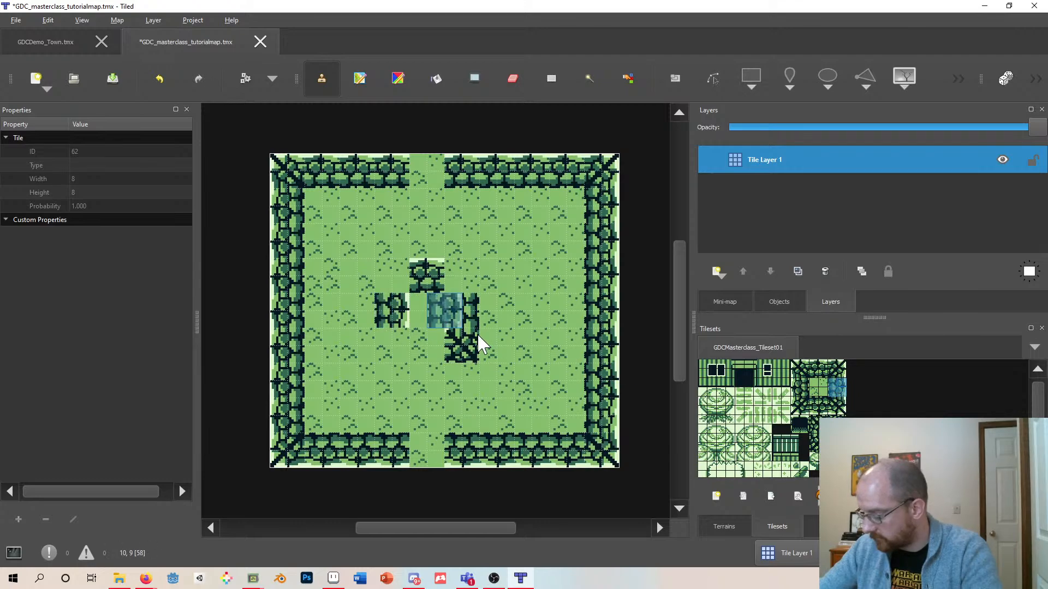
pyautogui.click(822, 405)
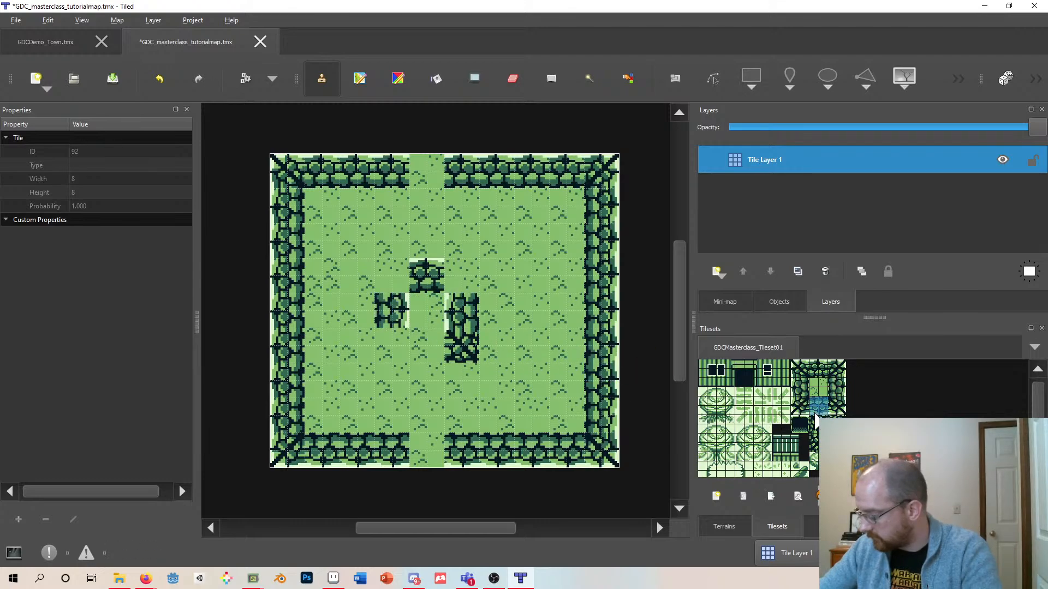
pyautogui.click(431, 287)
pyautogui.click(817, 365)
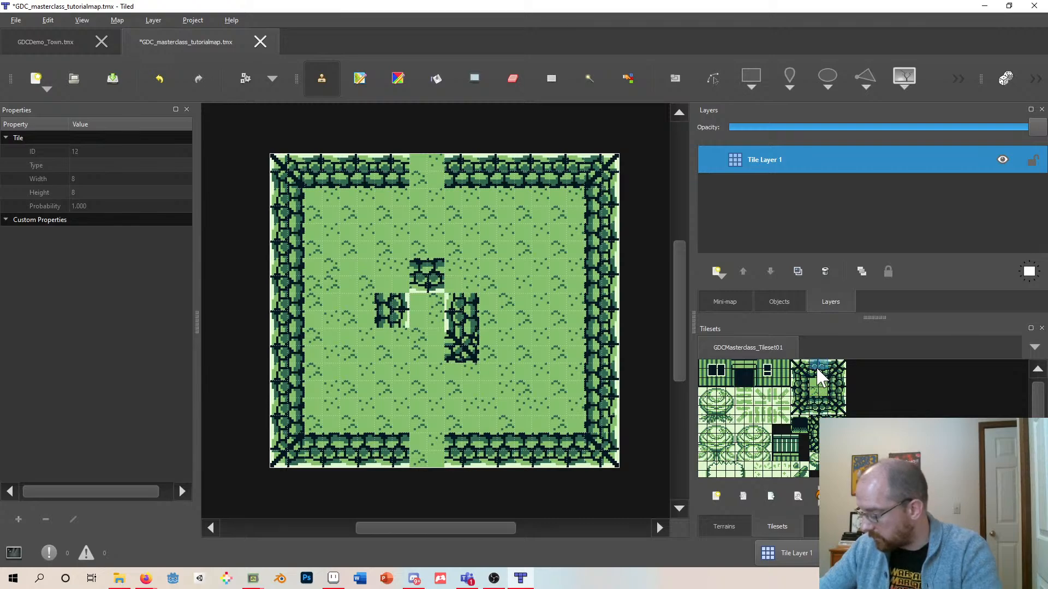
pyautogui.click(434, 355)
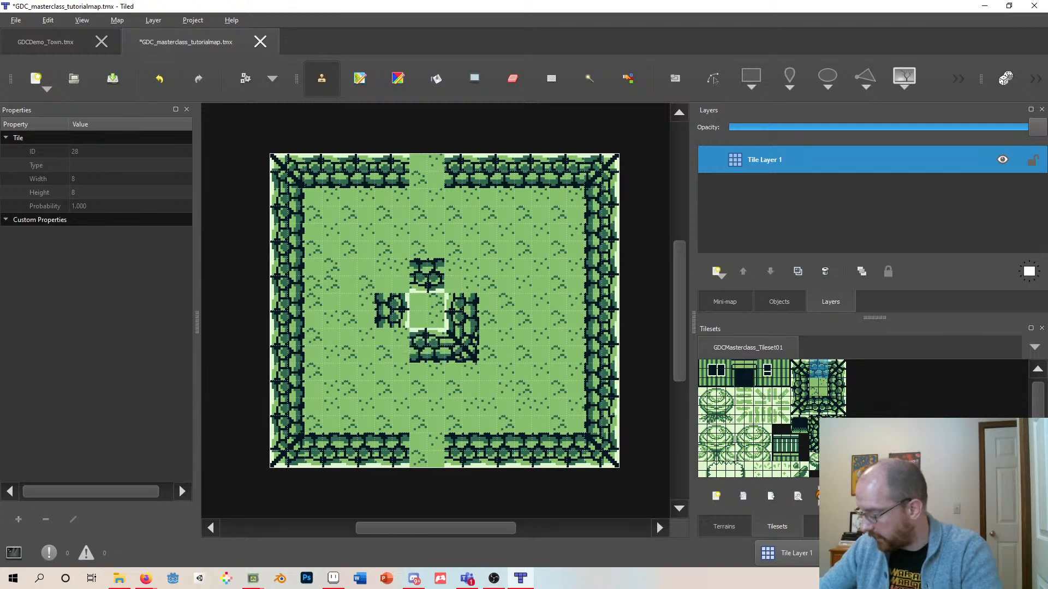
# - Stamp hedge corner and edge blocks to close the hedge ring around the central clearing
pyautogui.click(814, 451)
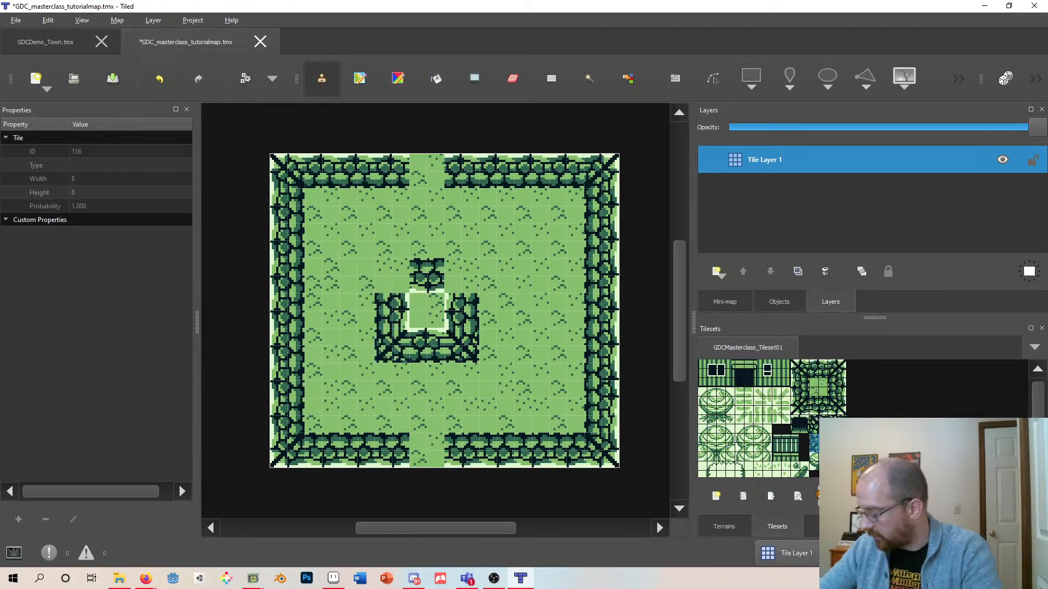
pyautogui.click(814, 424)
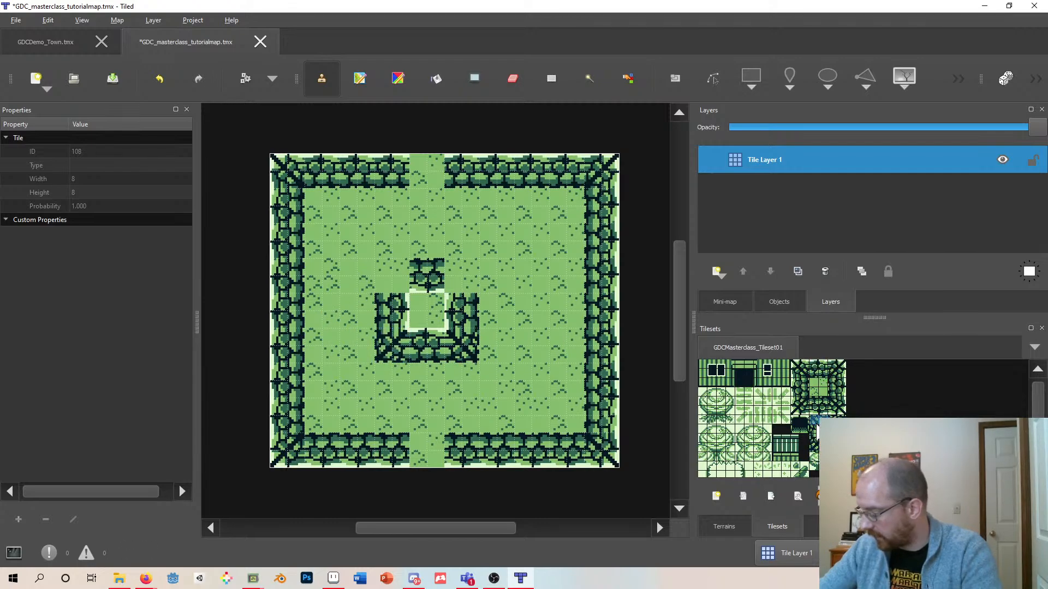
pyautogui.click(391, 278)
pyautogui.click(842, 413)
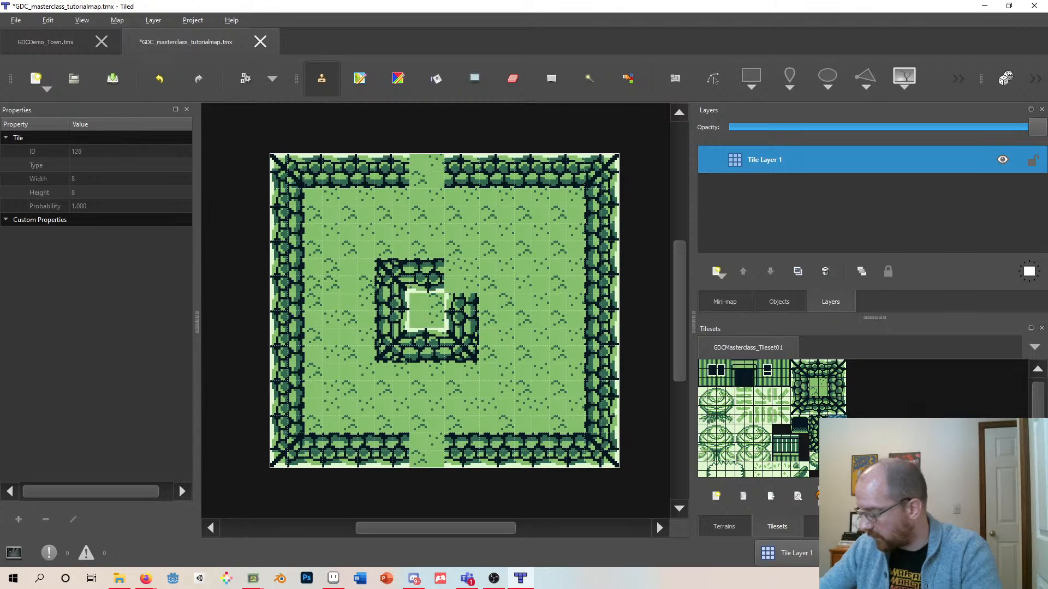
pyautogui.click(466, 287)
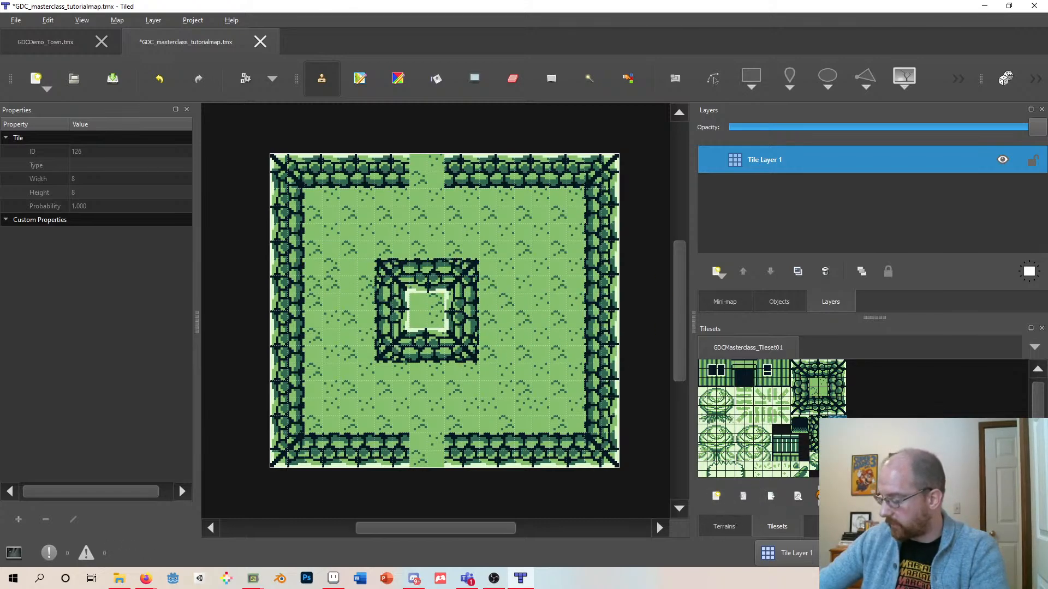
# - Inspect the masterclass tileset image in Aseprite and return to the map
pyautogui.click(333, 578)
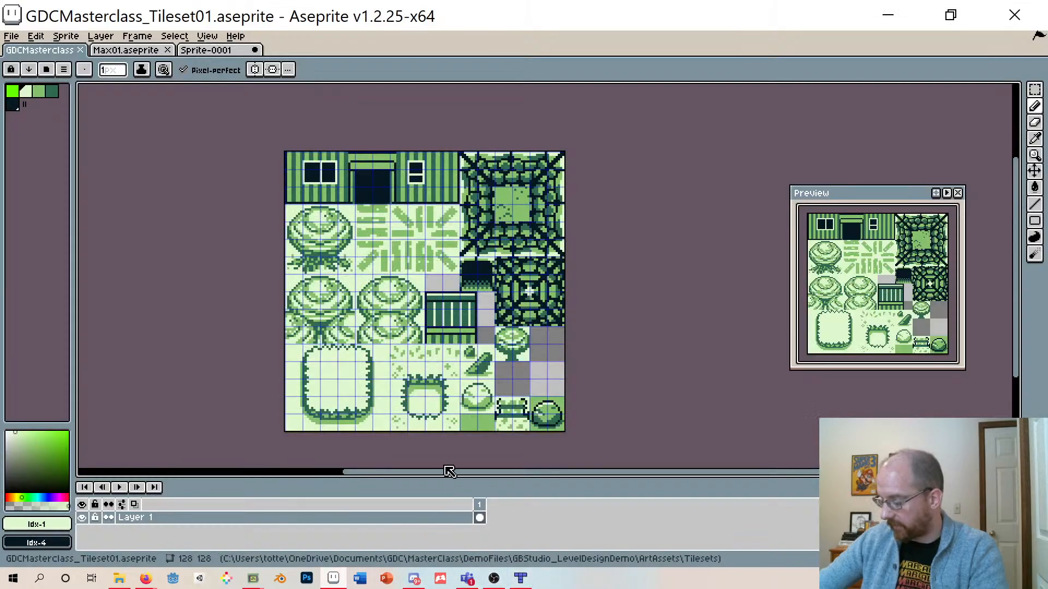
pyautogui.click(520, 579)
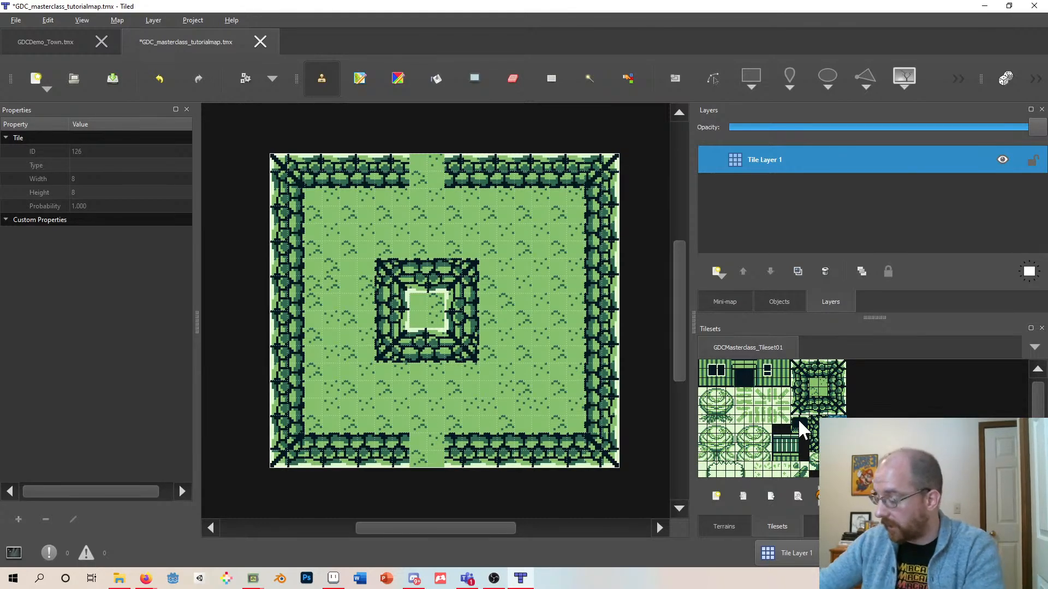
# - Add a new embedded tileset from Kudzu/Tilesets/KudzuField01.png with 8 px tiles, named KudzuField01
pyautogui.click(716, 495)
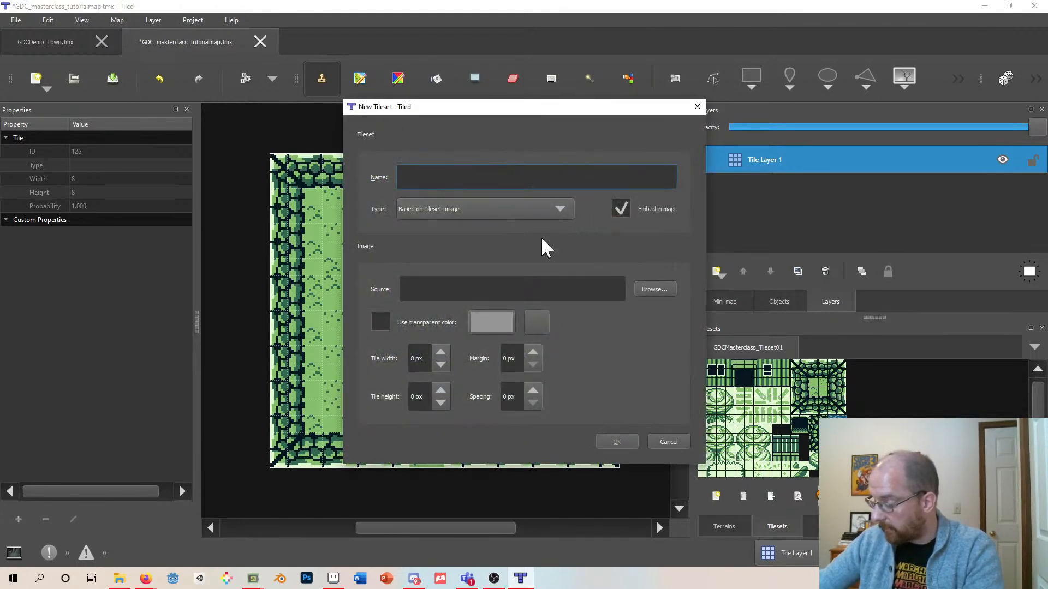
pyautogui.click(653, 289)
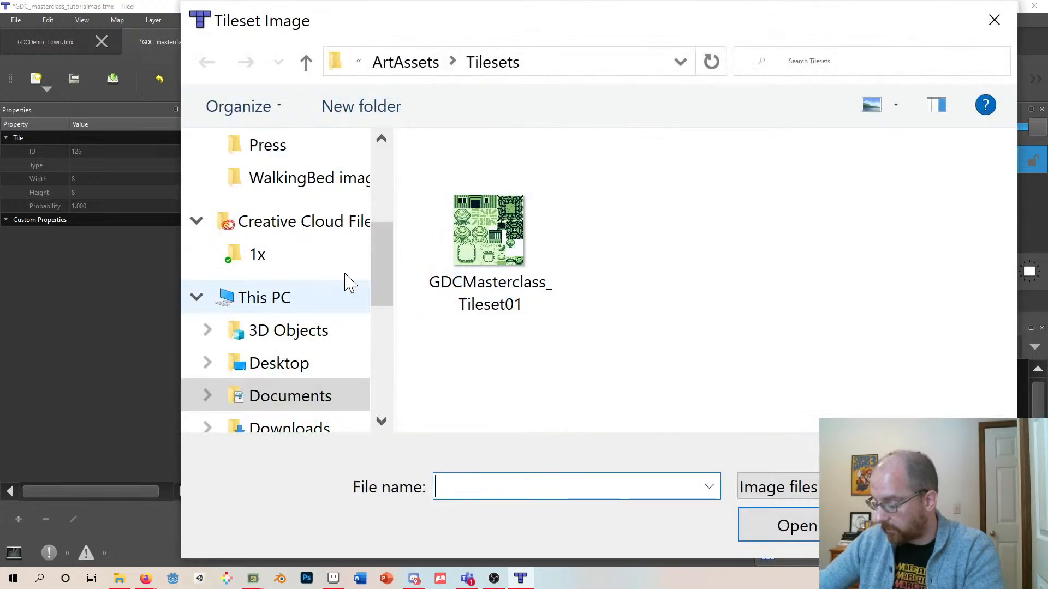
pyautogui.click(305, 63)
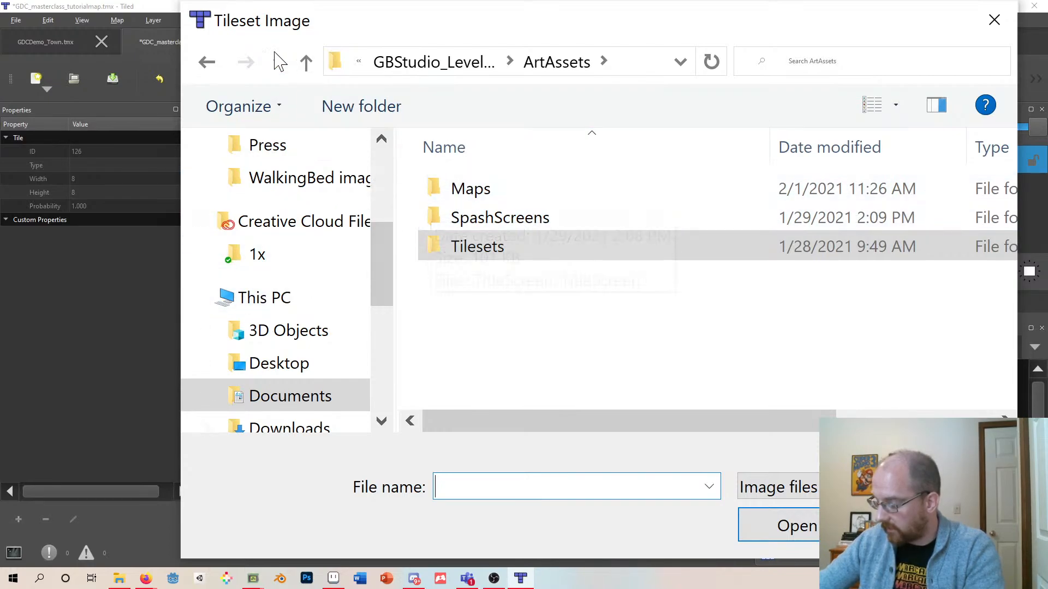
pyautogui.click(306, 64)
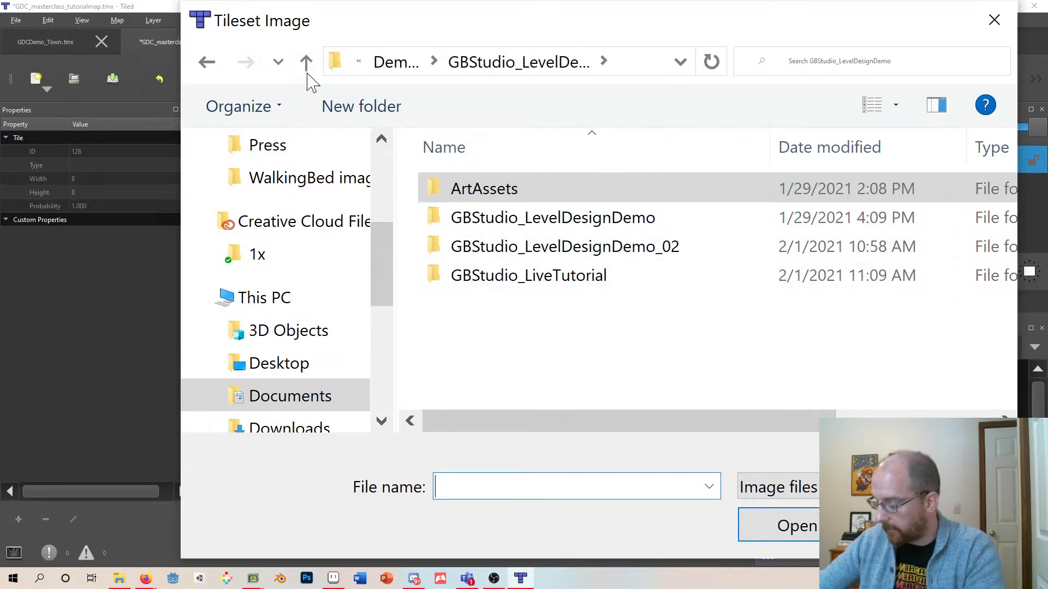
pyautogui.click(306, 65)
pyautogui.click(306, 61)
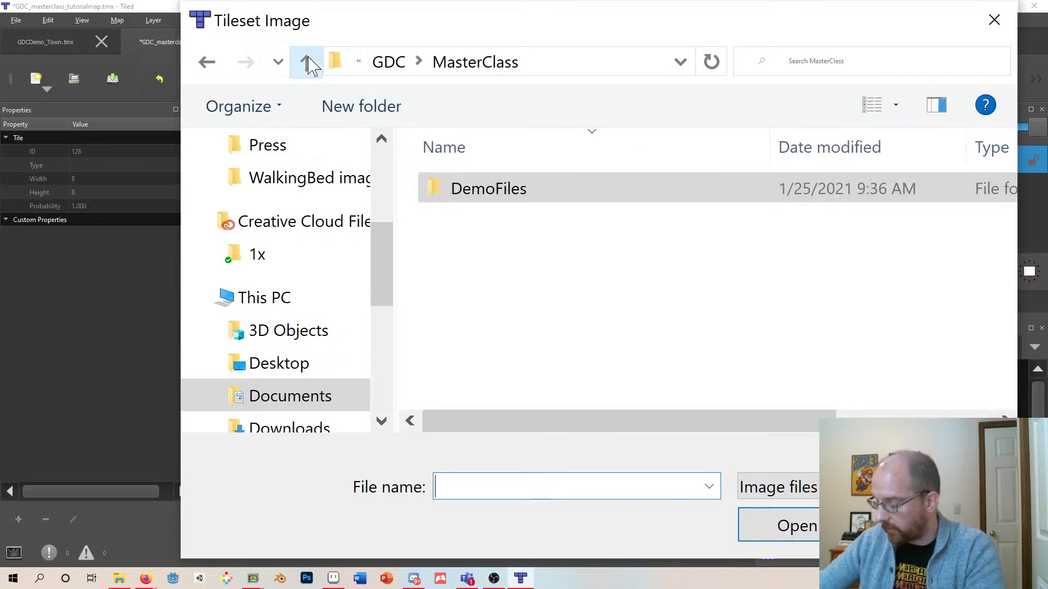
pyautogui.click(309, 64)
pyautogui.click(306, 63)
pyautogui.click(307, 64)
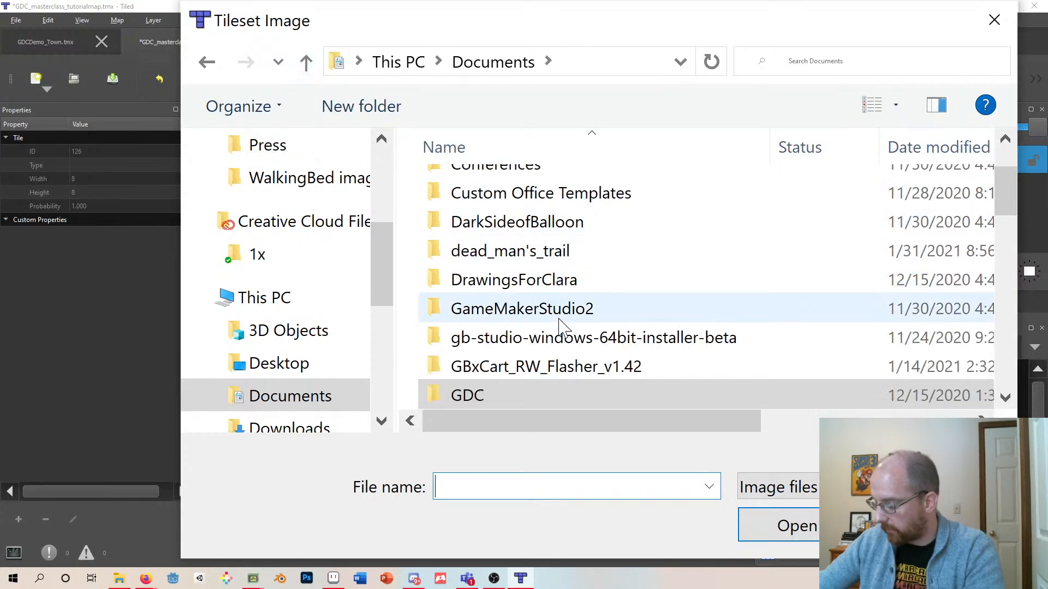
pyautogui.scroll(-3, 562, 328)
pyautogui.doubleClick(479, 298)
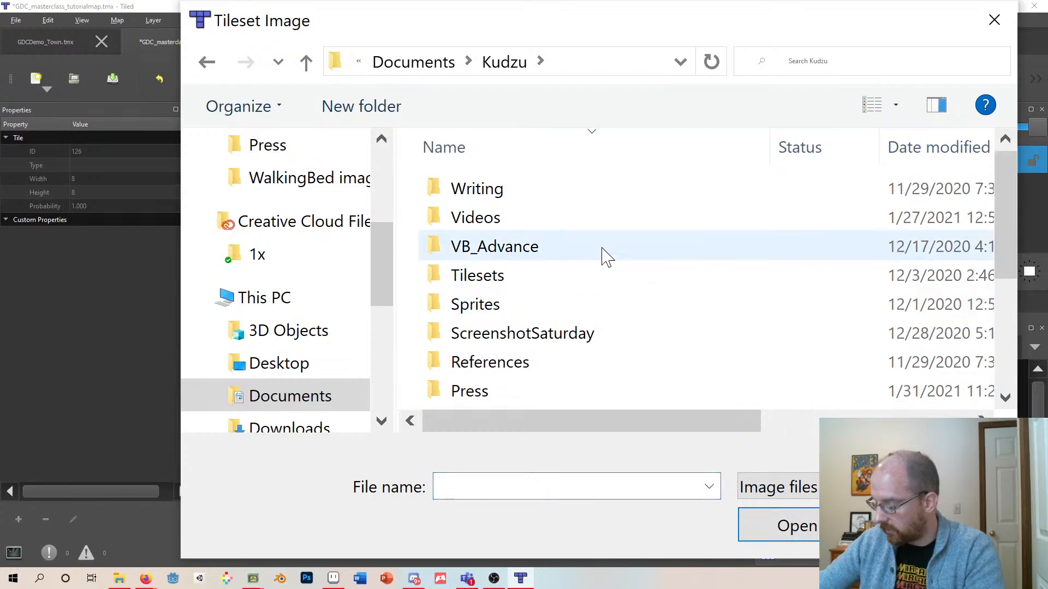
pyautogui.scroll(-3, 498, 301)
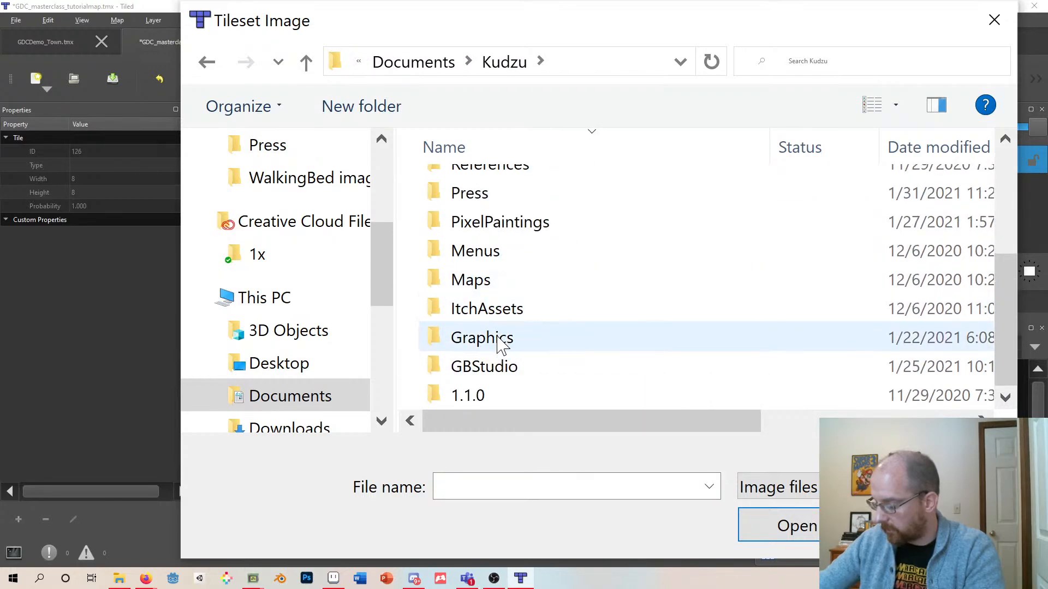
pyautogui.scroll(1, 494, 327)
pyautogui.scroll(2, 498, 303)
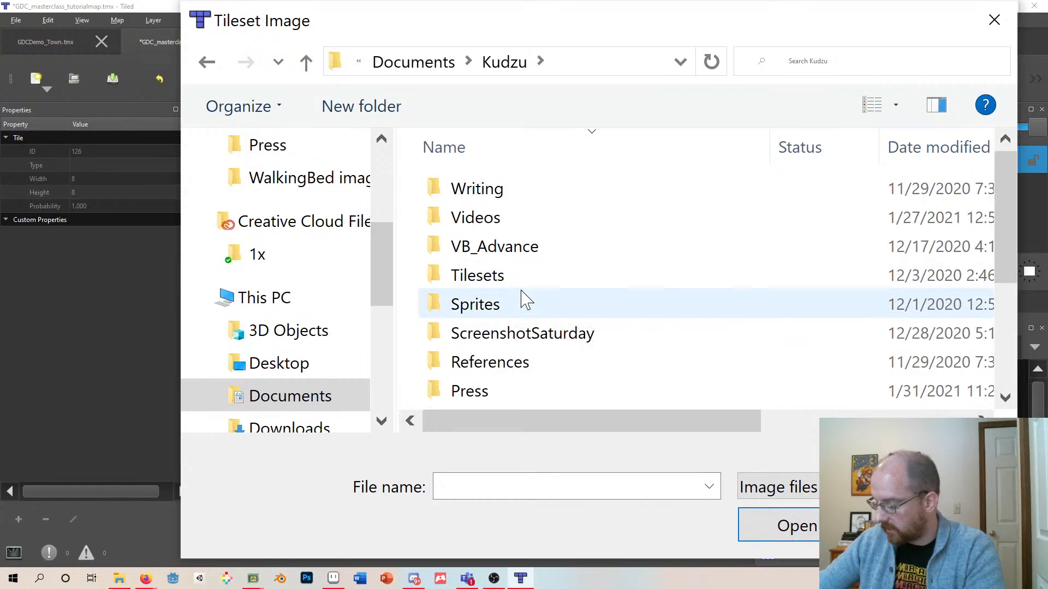
pyautogui.doubleClick(486, 281)
pyautogui.doubleClick(484, 283)
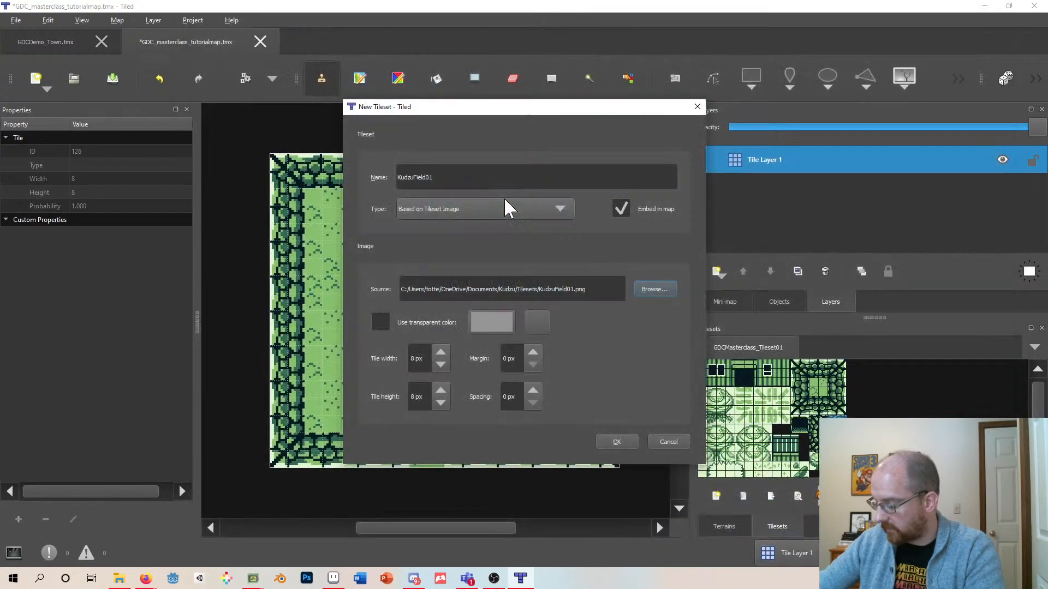
pyautogui.click(617, 442)
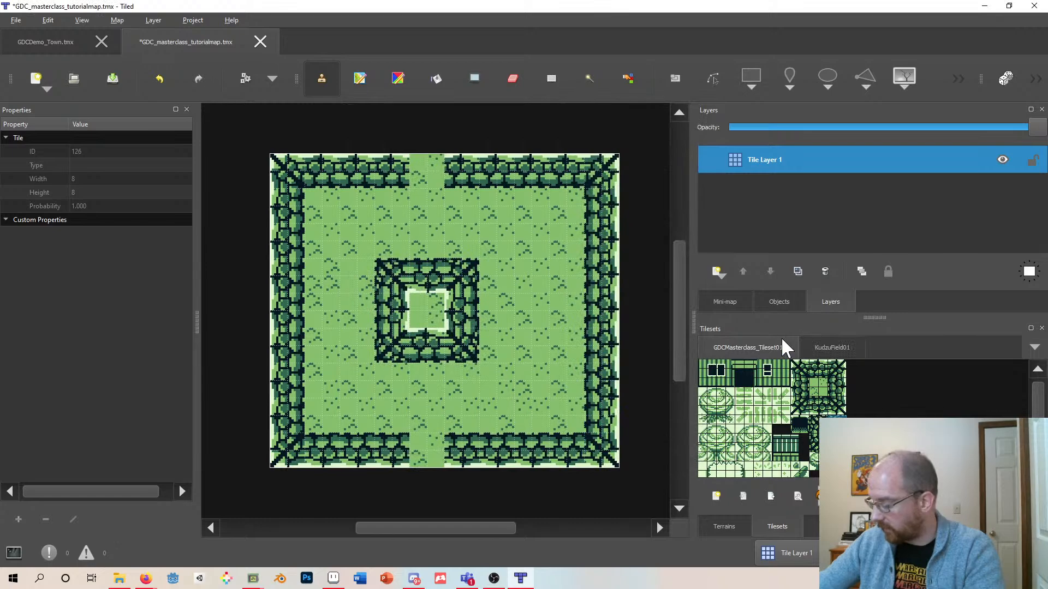
# - From the KudzuField01 tileset, stamp a tree block to the right of the central hedge ring
pyautogui.click(833, 348)
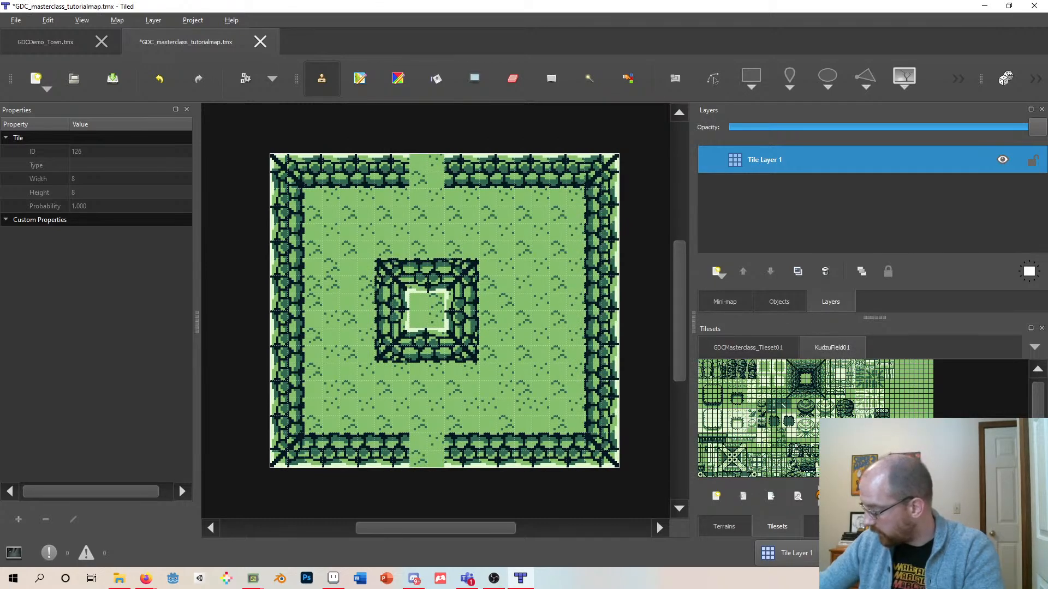
pyautogui.keyDown('ctrl'); pyautogui.scroll(5, 863, 419); pyautogui.keyUp('ctrl')
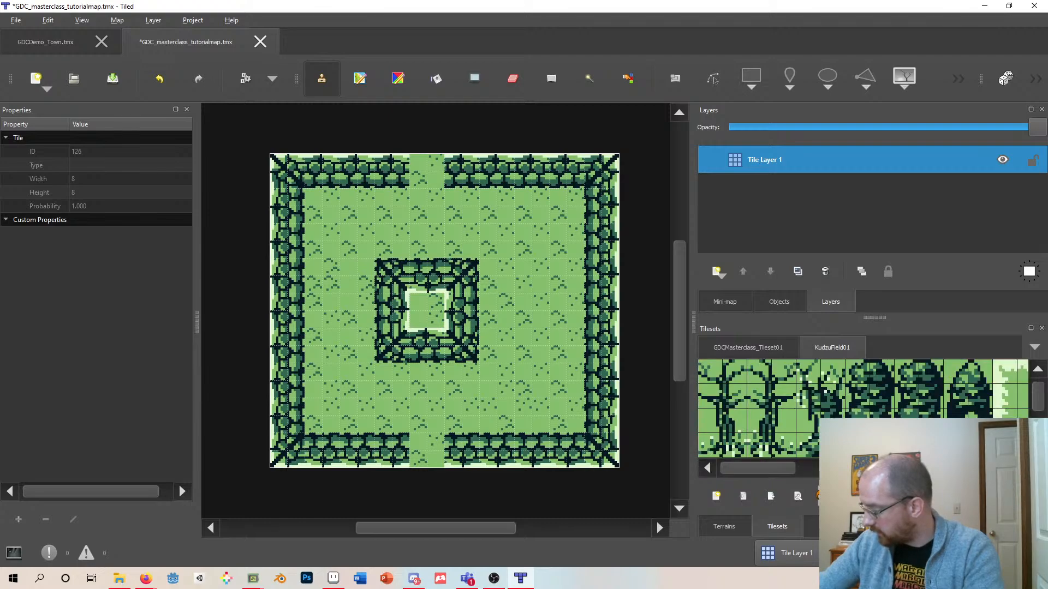
pyautogui.keyDown('ctrl'); pyautogui.scroll(-3, 941, 413); pyautogui.keyUp('ctrl')
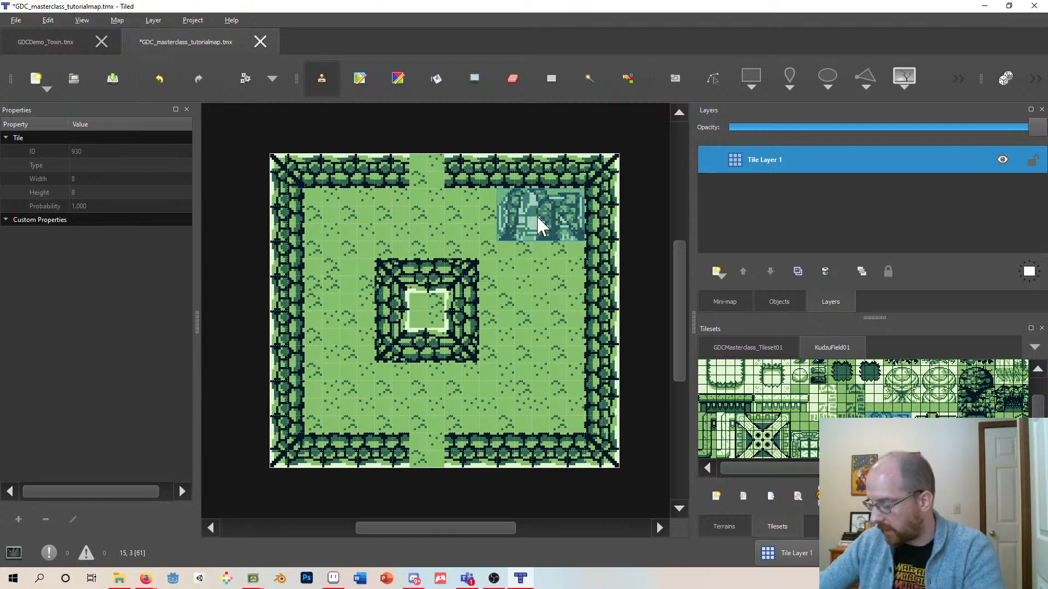
pyautogui.click(522, 309)
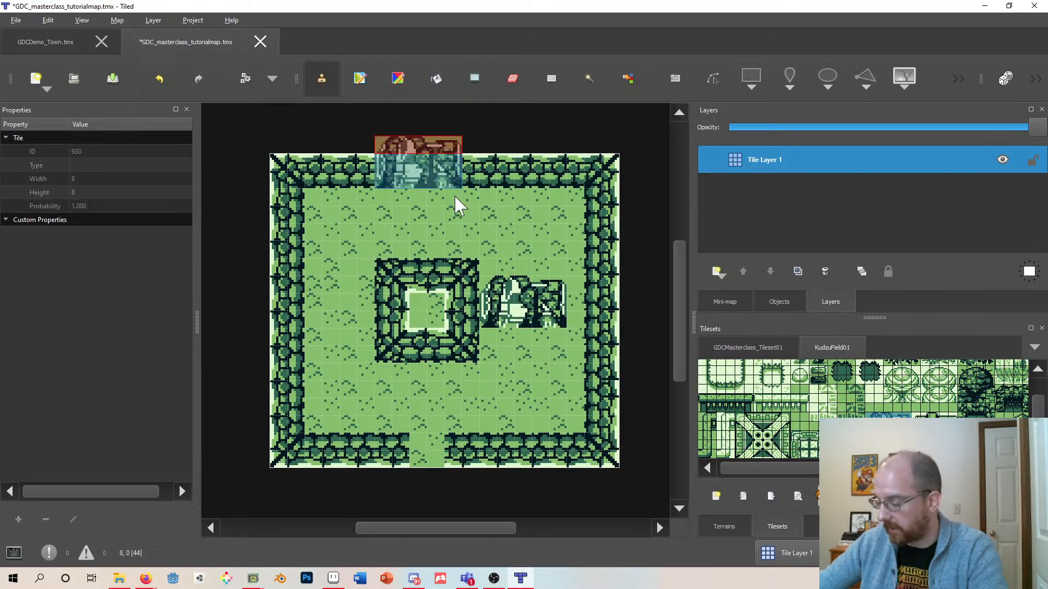
pyautogui.click(16, 20)
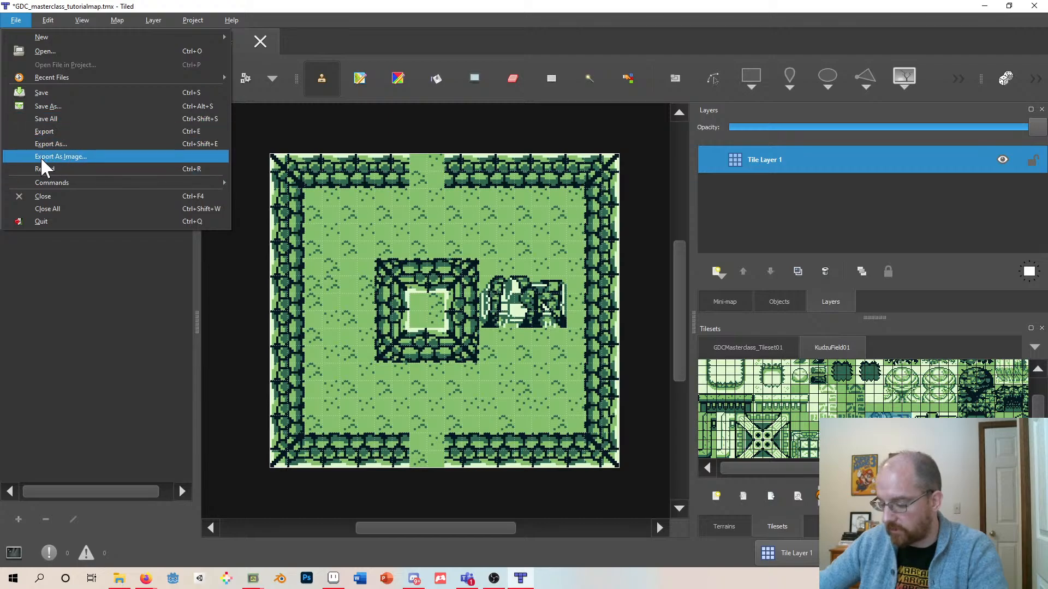
pyautogui.click(54, 157)
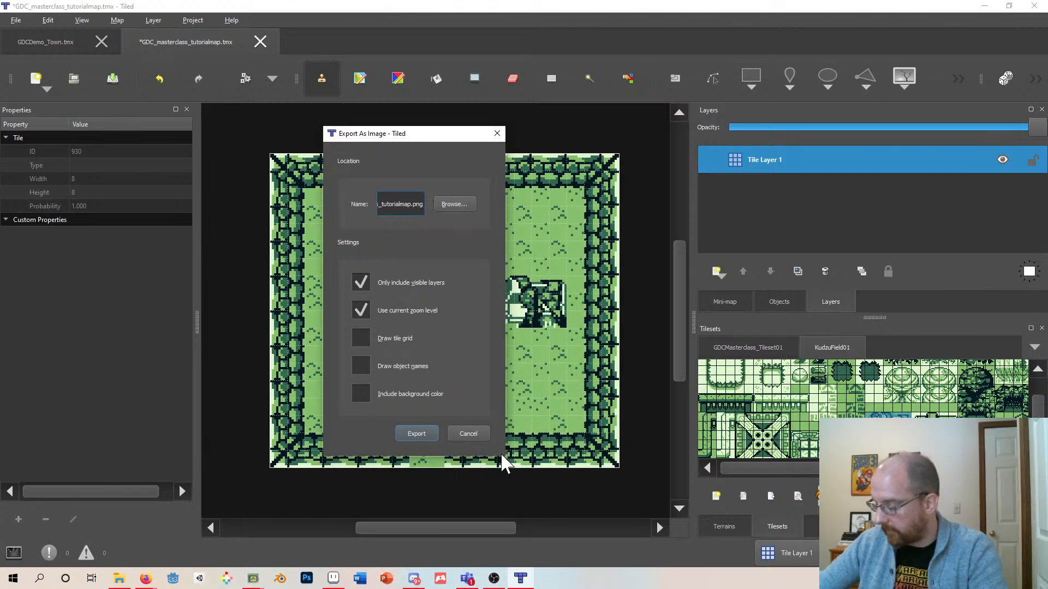
pyautogui.moveTo(504, 453); pyautogui.dragTo(720, 509)
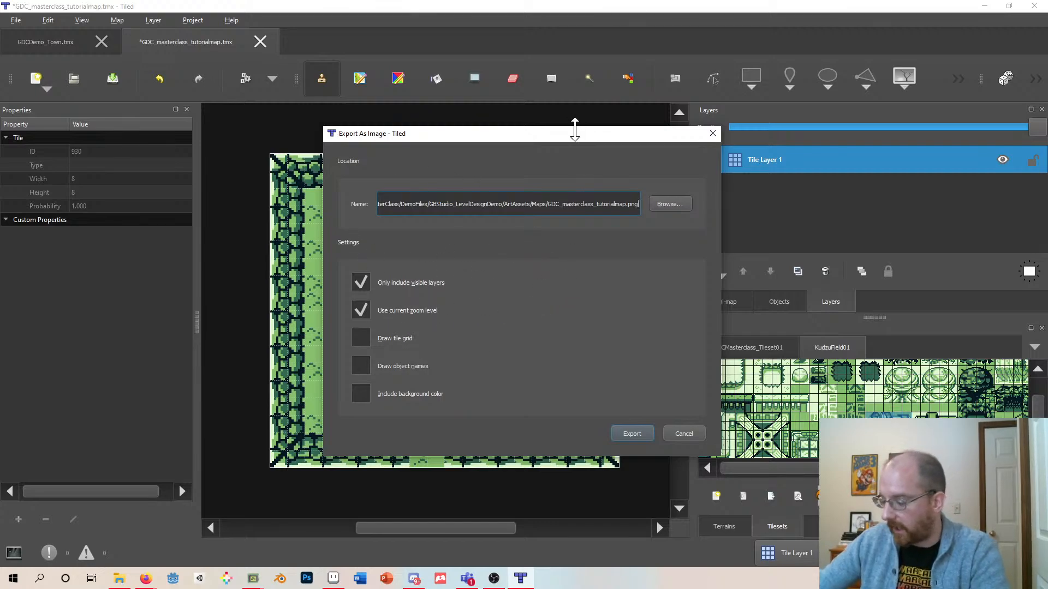
pyautogui.moveTo(570, 136); pyautogui.dragTo(802, 127)
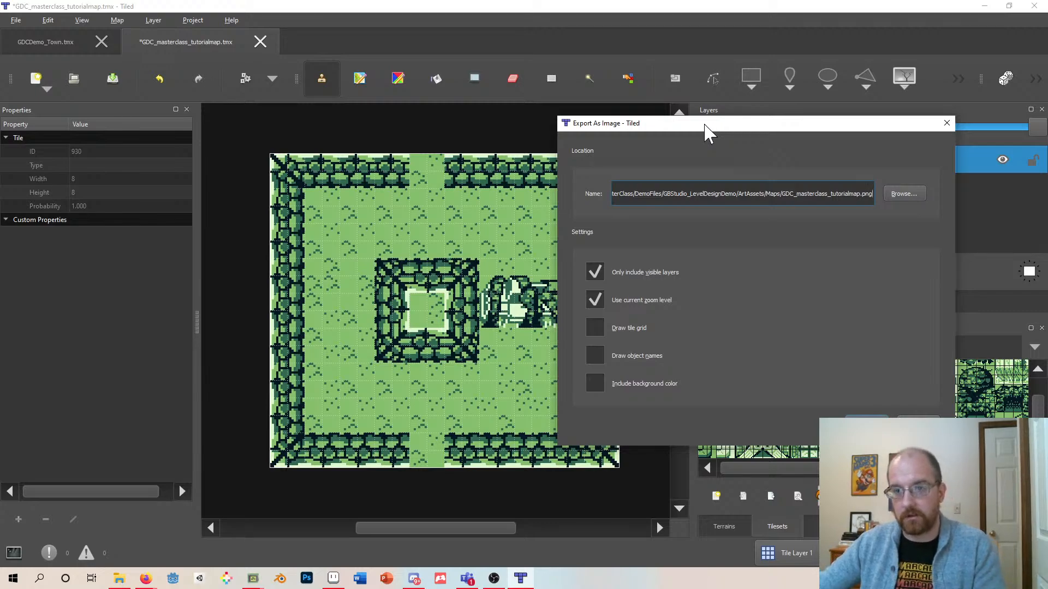
pyautogui.moveTo(714, 134); pyautogui.dragTo(612, 138)
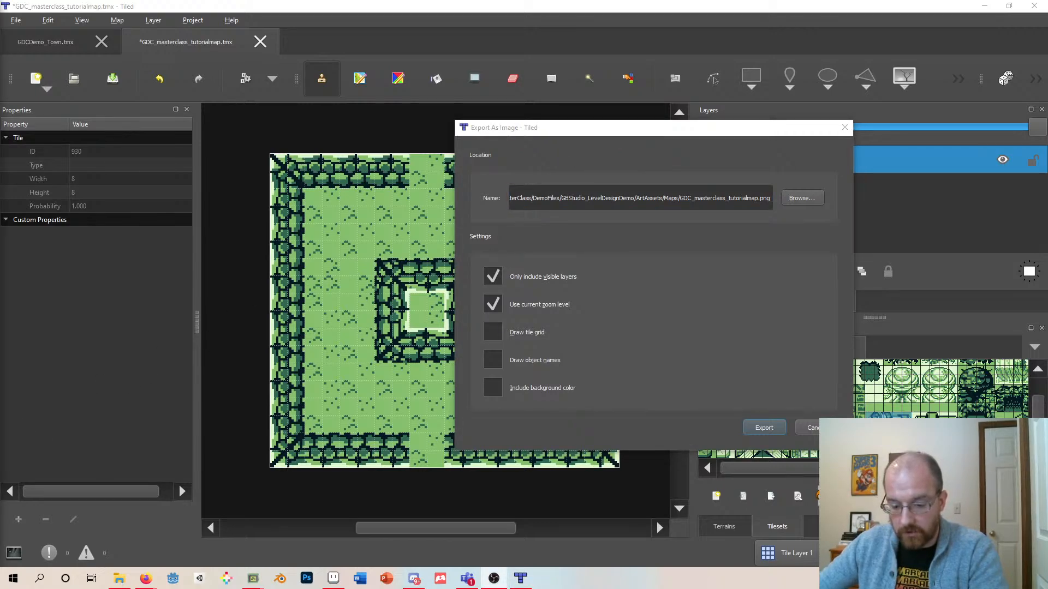
pyautogui.moveTo(641, 128); pyautogui.dragTo(512, 97)
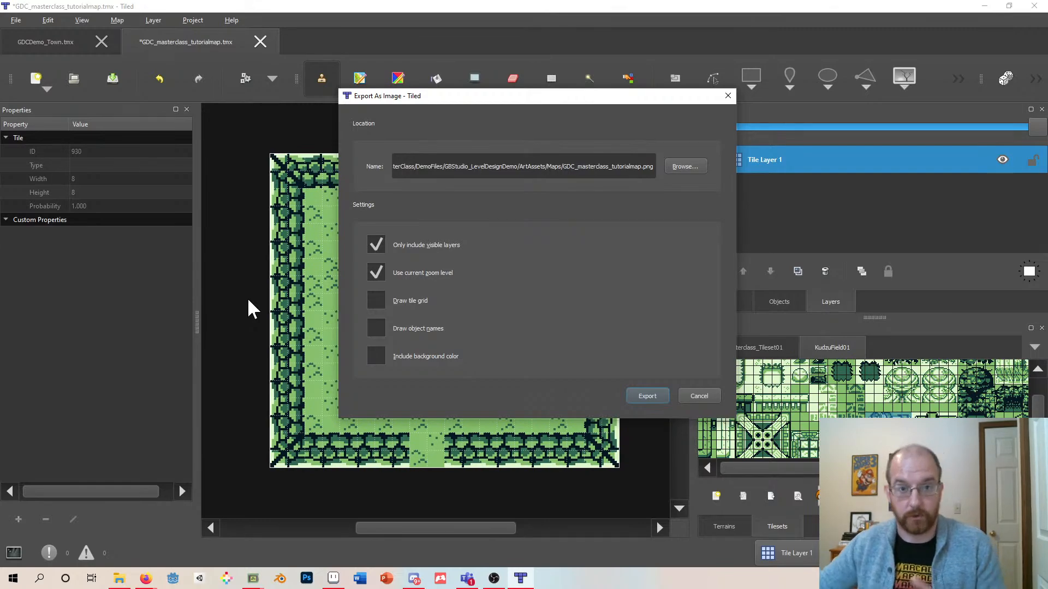
pyautogui.click(727, 96)
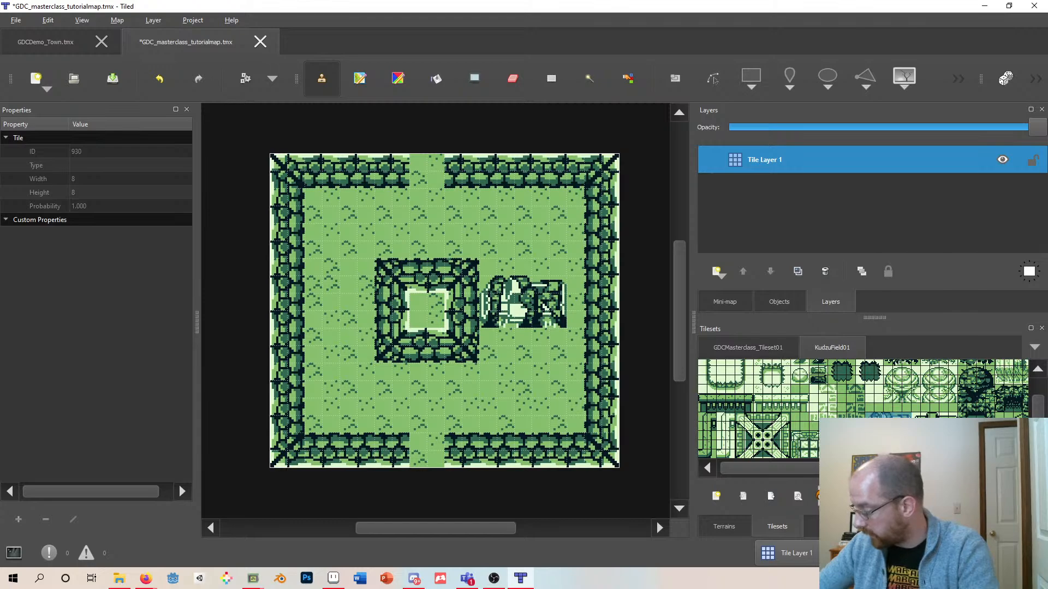
pyautogui.hotkey('ctrl', '0')
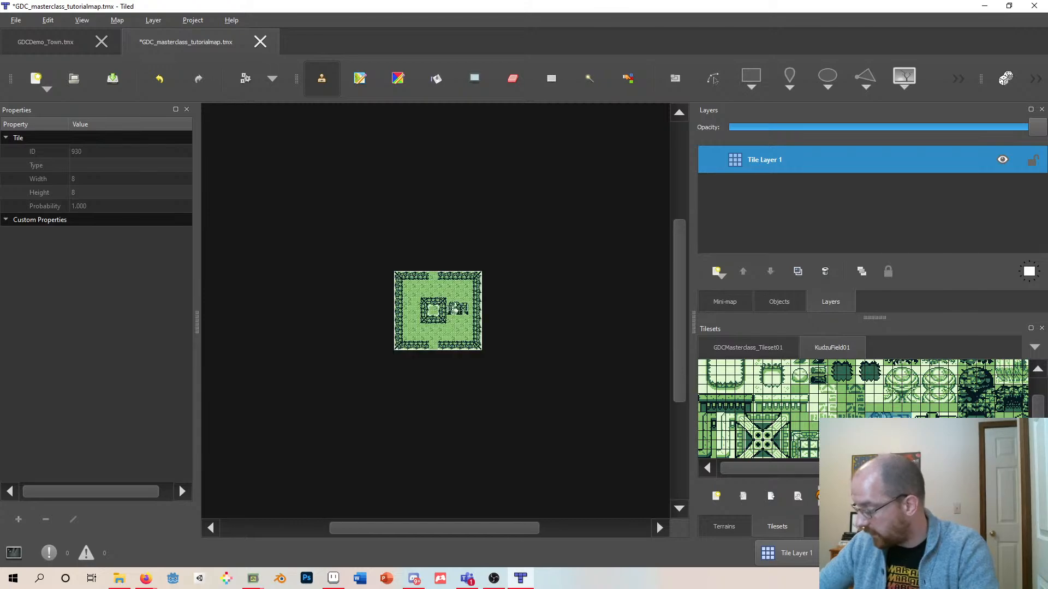
# - Export the map as an image named GDC_masterclass_tutorialmap.png, keeping visible layers only and the current zoom level
pyautogui.click(22, 22)
pyautogui.click(40, 156)
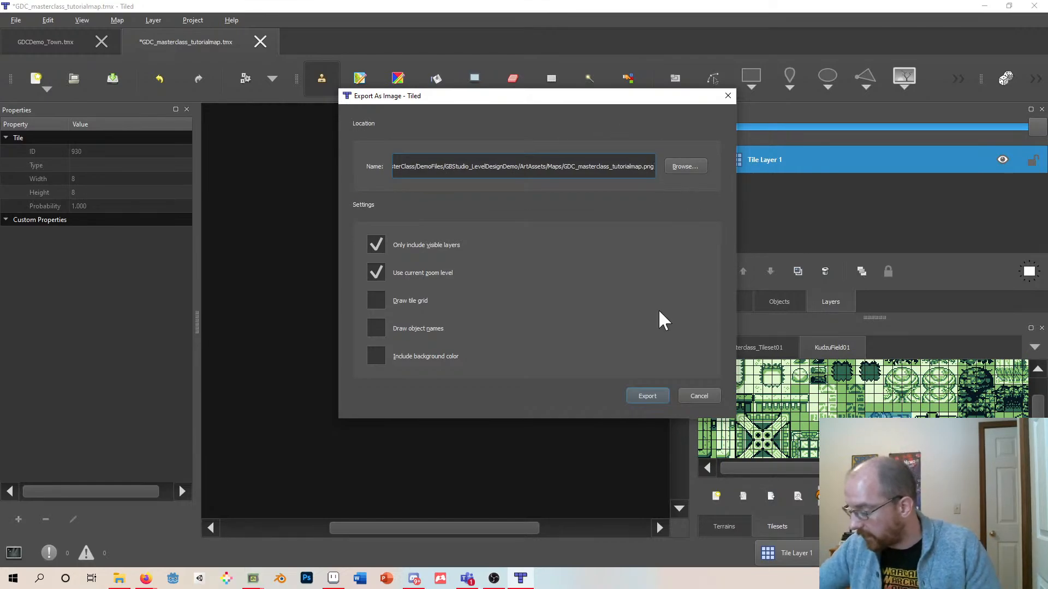
pyautogui.click(650, 396)
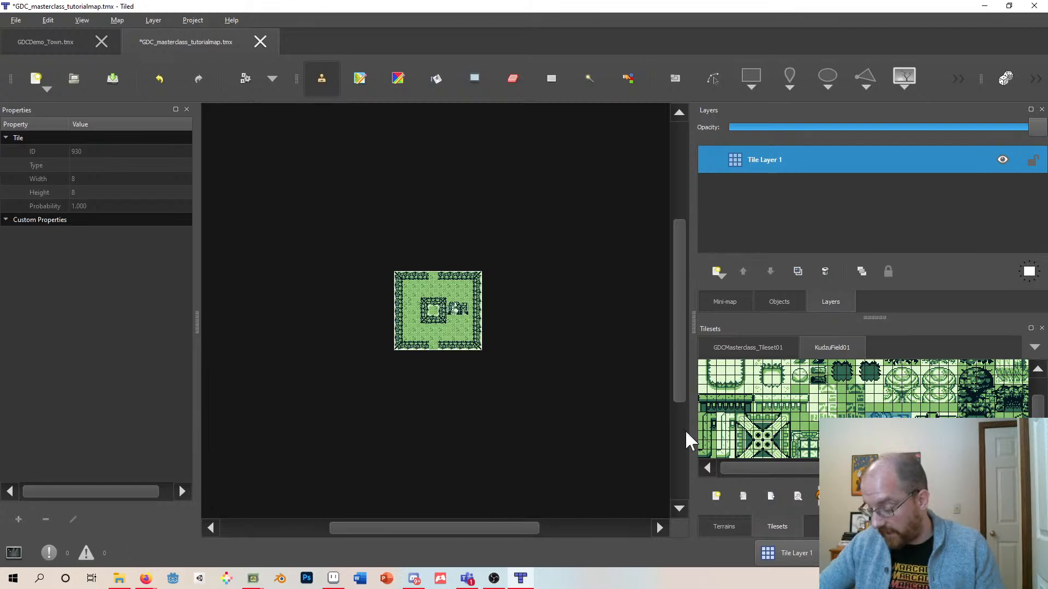
# - Switch to GB Studio and open the GBStudio_LevelDesignDemo_02 project without saving the current project
pyautogui.click(258, 578)
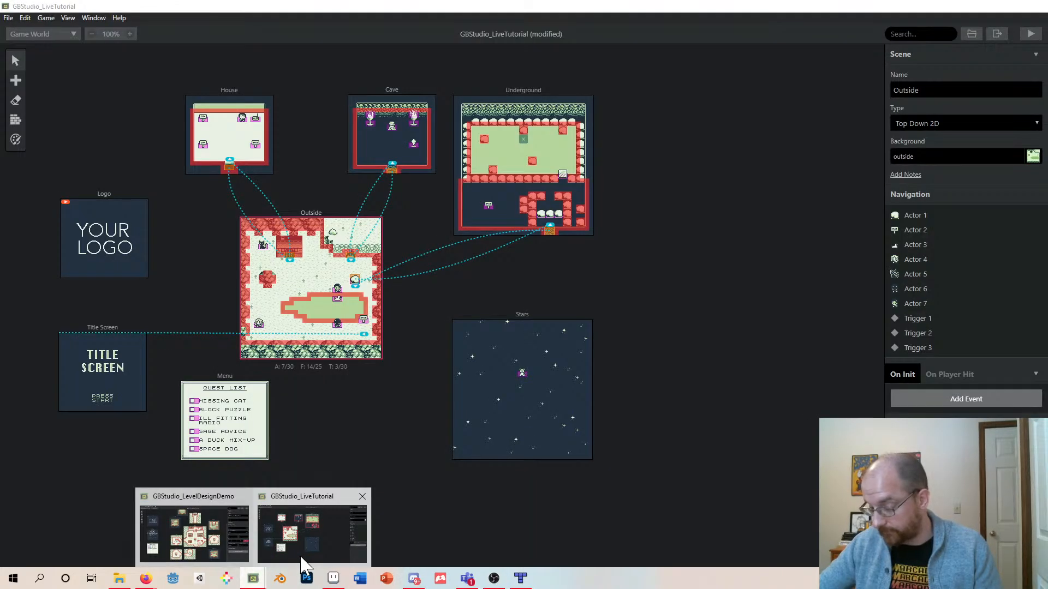
pyautogui.click(303, 562)
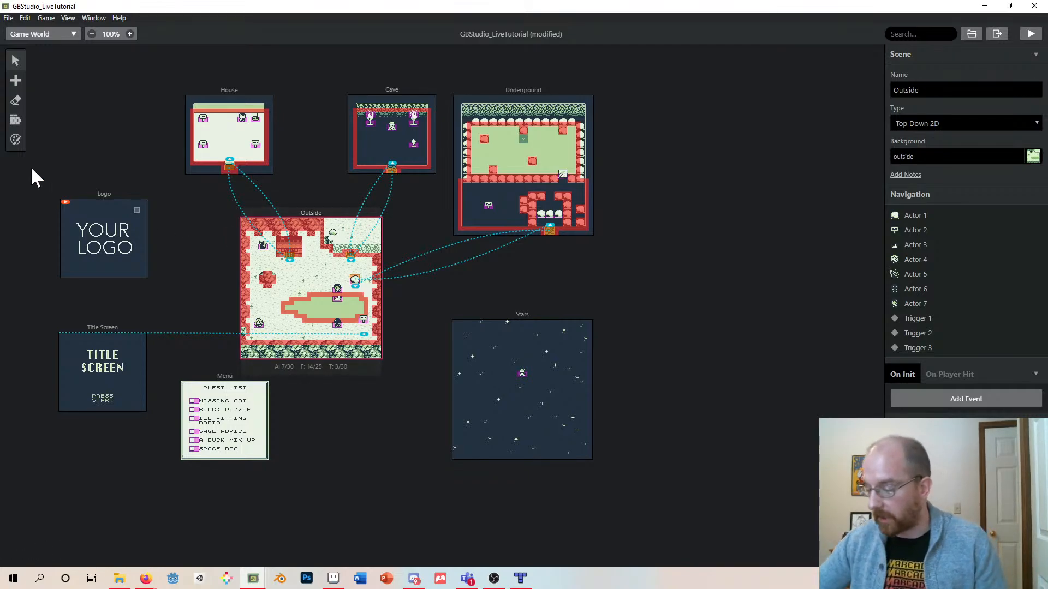
pyautogui.click(9, 18)
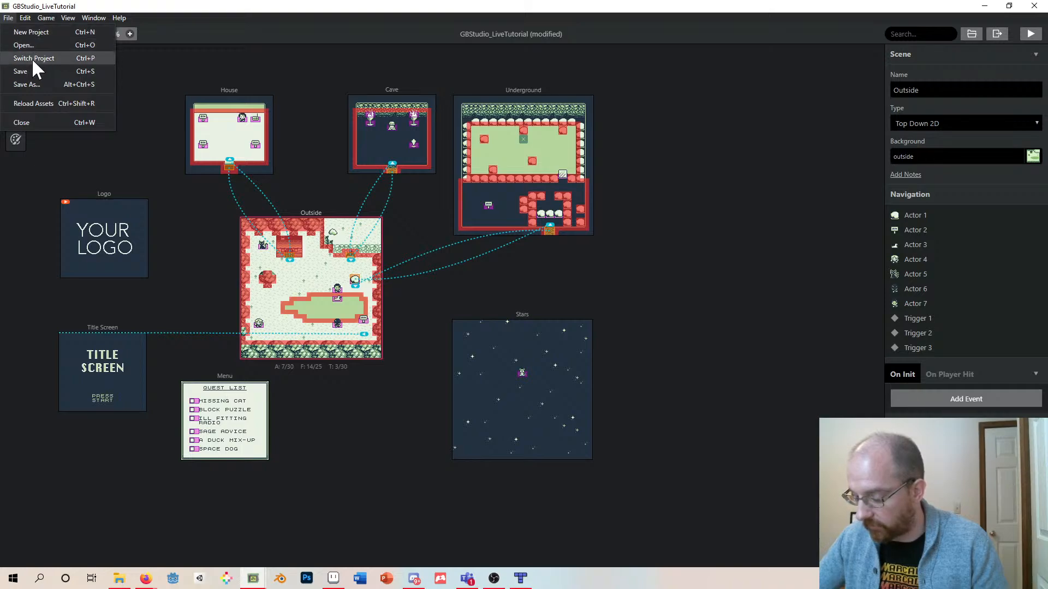
pyautogui.click(39, 58)
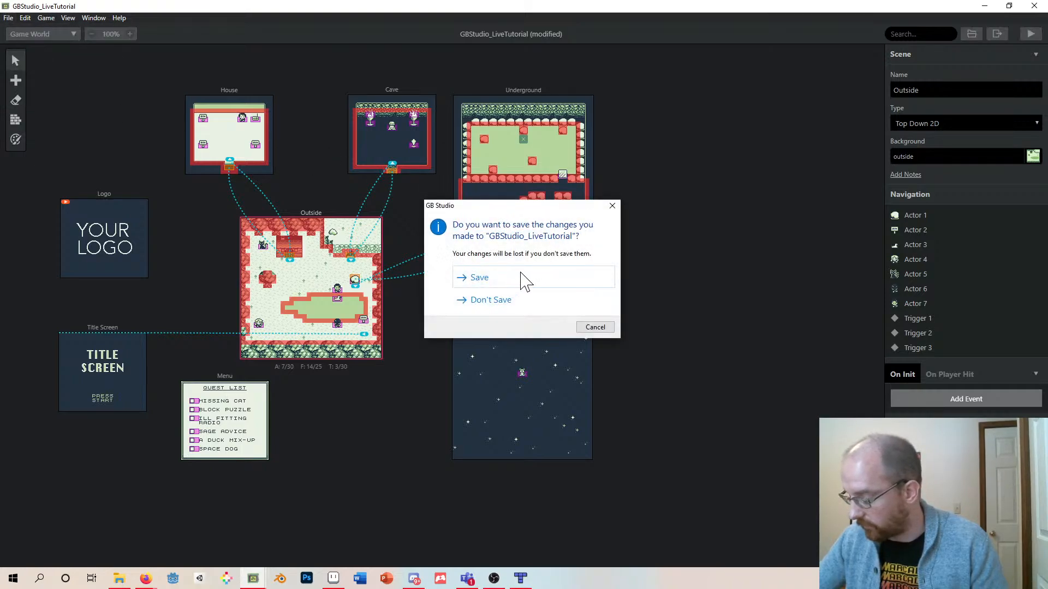
pyautogui.click(484, 302)
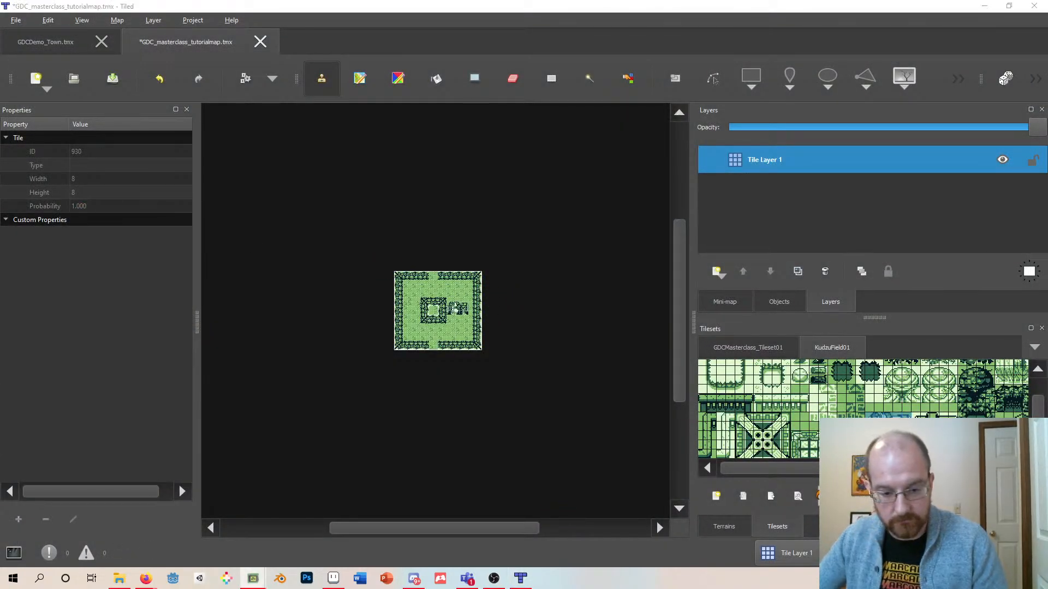
pyautogui.moveTo(786, 392); pyautogui.dragTo(477, 188)
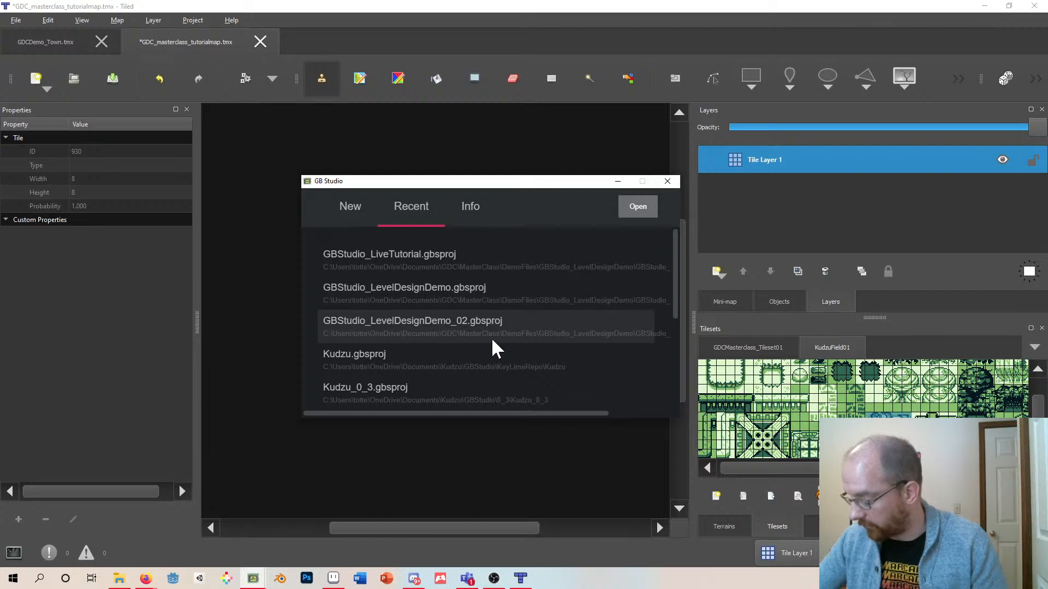
pyautogui.click(412, 322)
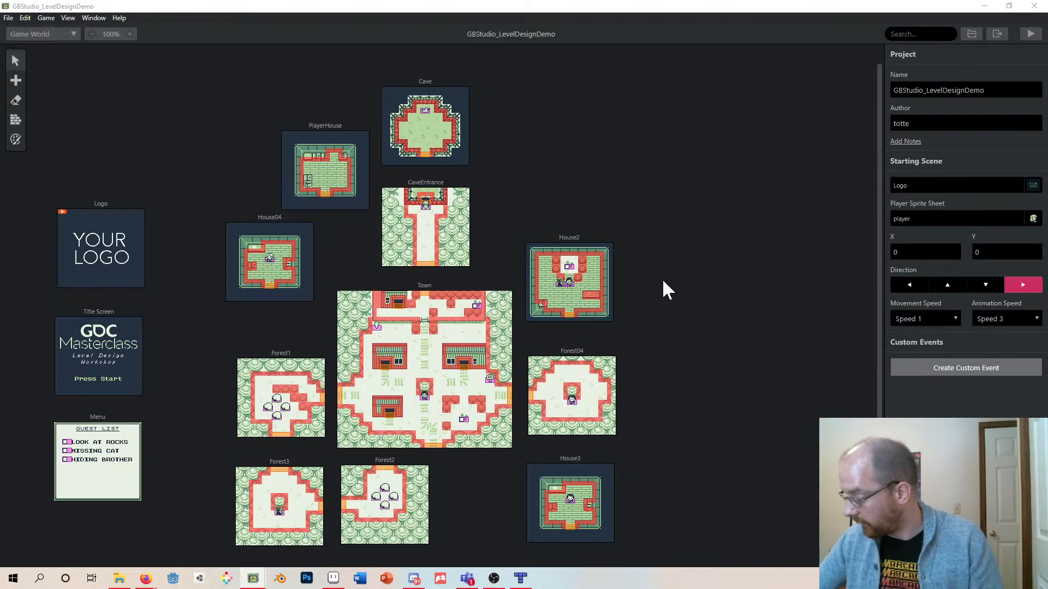
# - Delete the Forest04 and House3 scenes from the game world
pyautogui.click(600, 352)
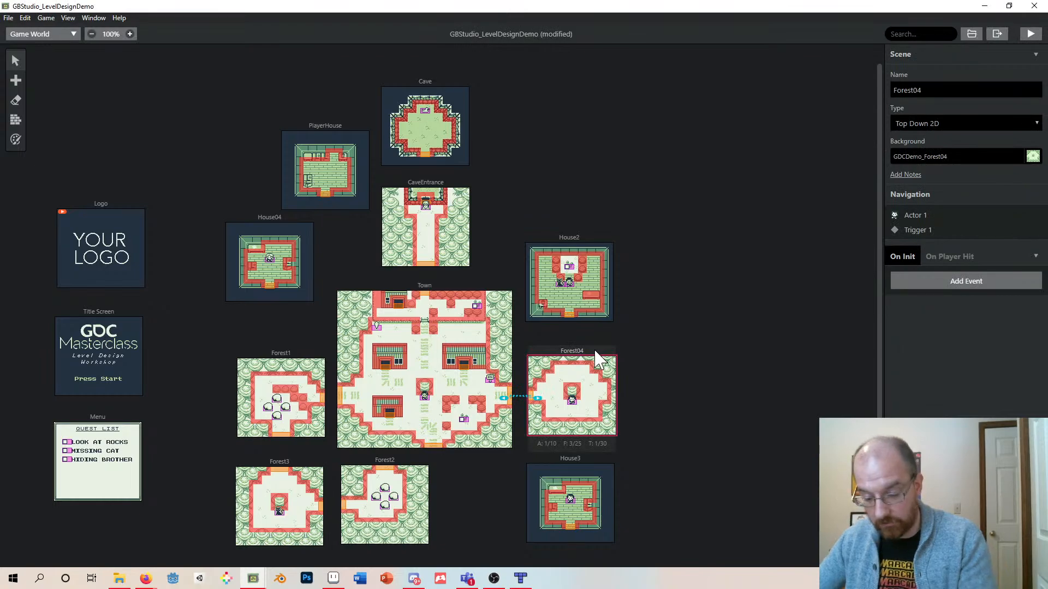
pyautogui.press('Delete')
pyautogui.click(584, 454)
pyautogui.press('Delete')
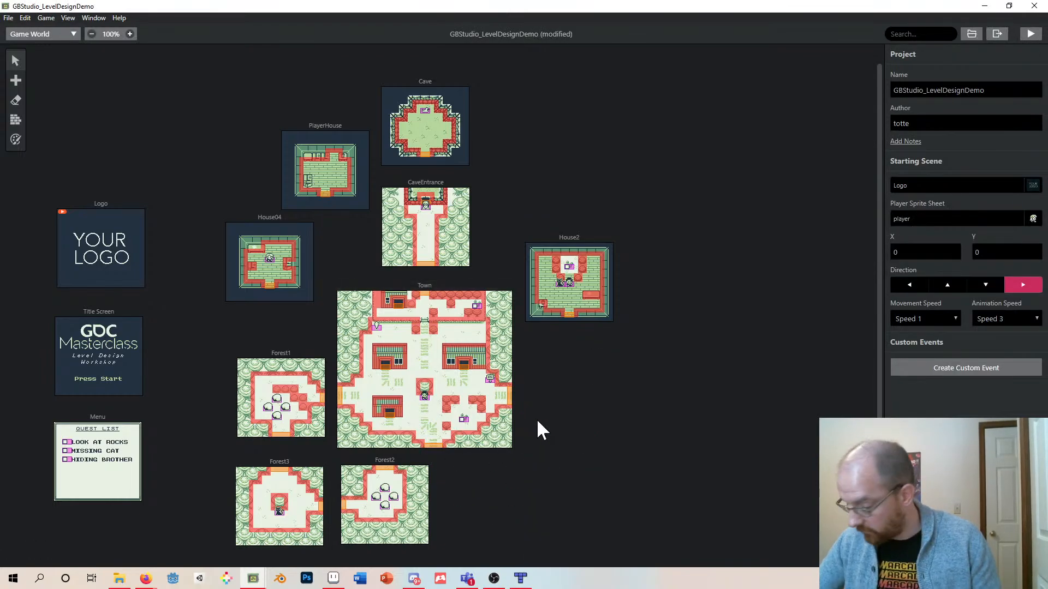
pyautogui.hotkey('ctrl', 'z')
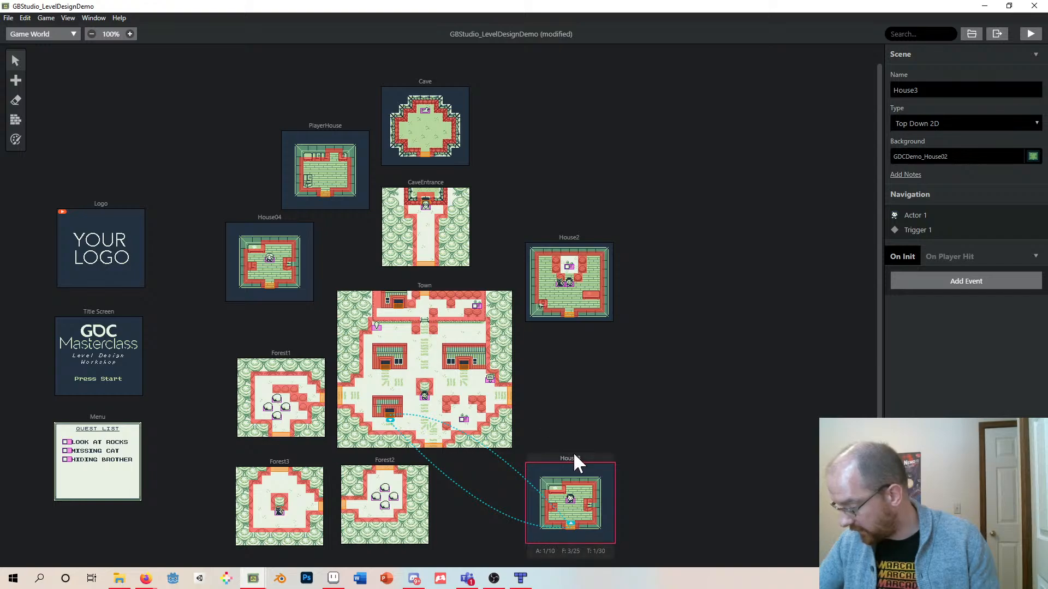
pyautogui.press('Delete')
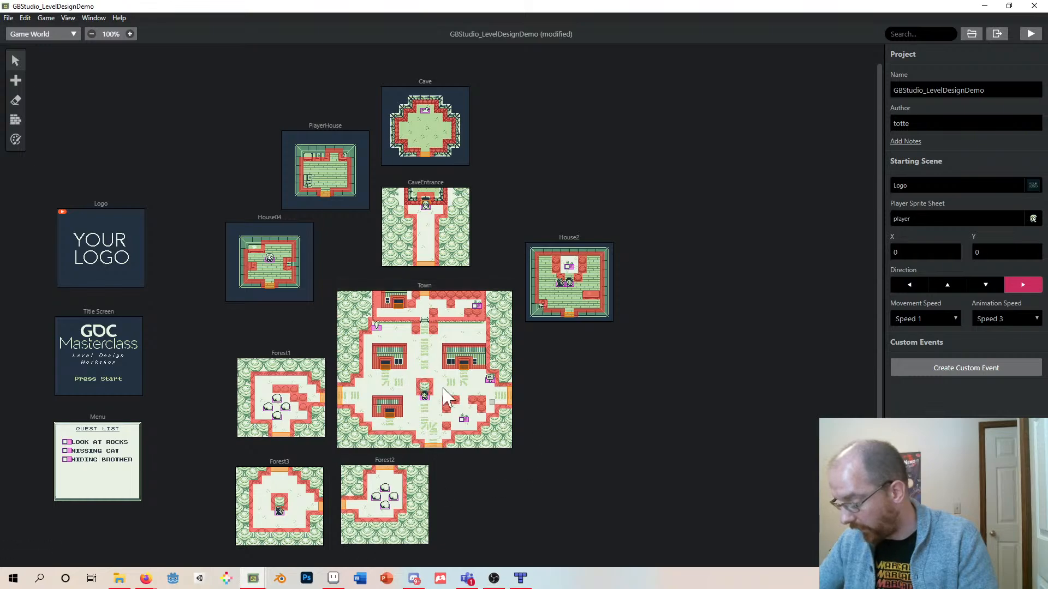
# - Delete the four rock actors from the Forest2 scene and save the project
pyautogui.click(390, 493)
pyautogui.click(385, 491)
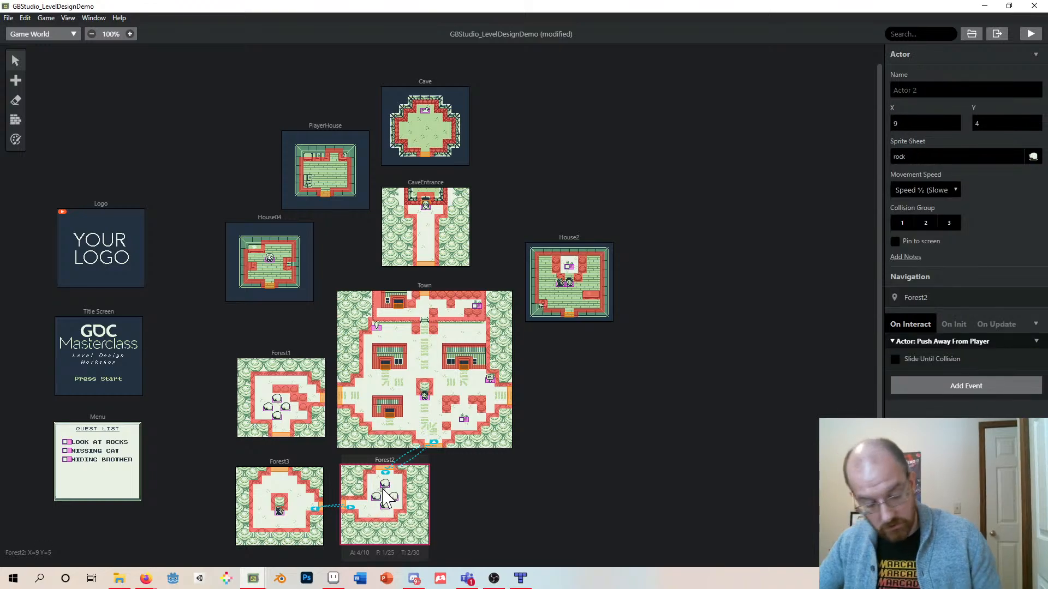
pyautogui.press('Delete')
pyautogui.click(380, 499)
pyautogui.press('Delete')
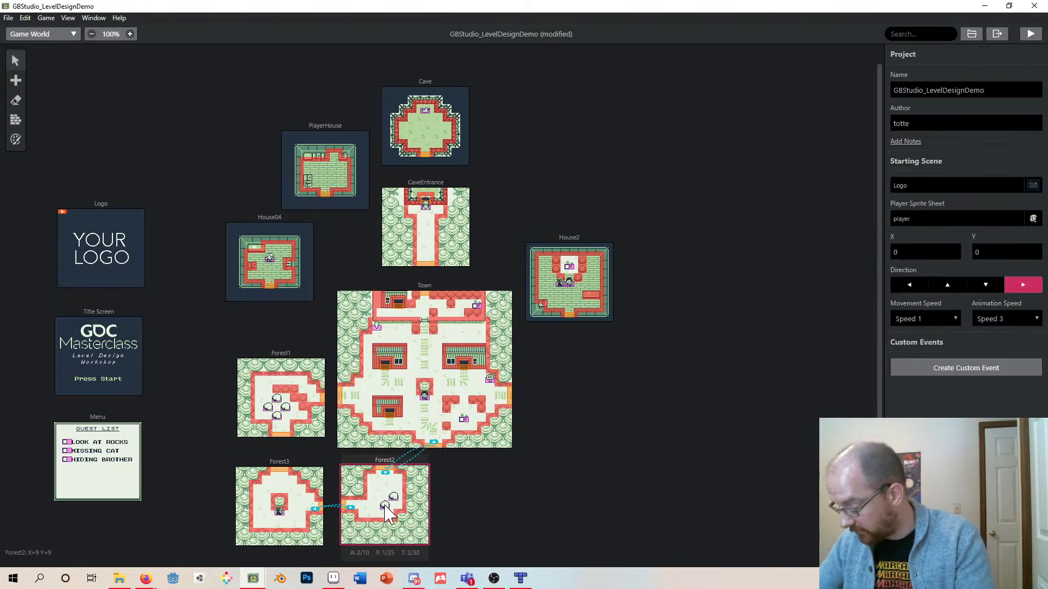
pyautogui.click(384, 505)
pyautogui.press('Delete')
pyautogui.click(394, 498)
pyautogui.press('Delete')
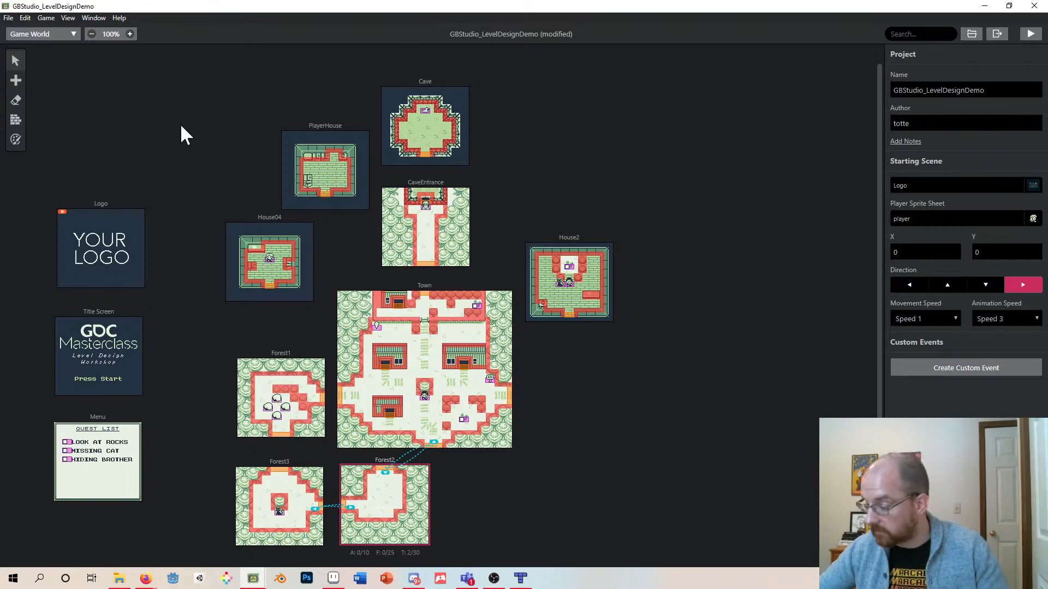
pyautogui.hotkey('ctrl', 's')
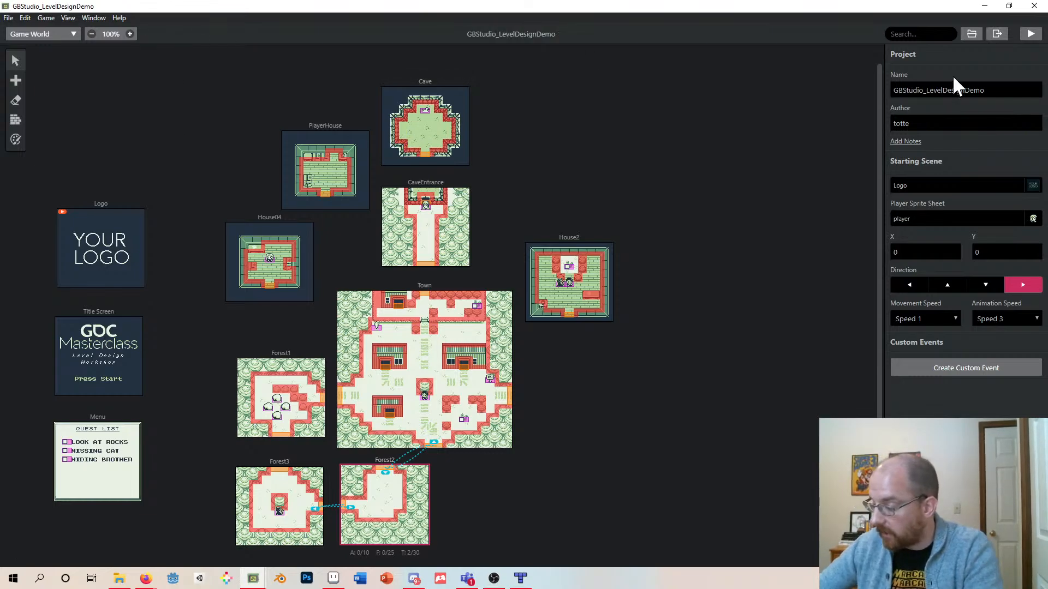
# - Rename the project to GBStudio_LevelDesignDemo_02 and save it
pyautogui.doubleClick(940, 90)
pyautogui.write('02')
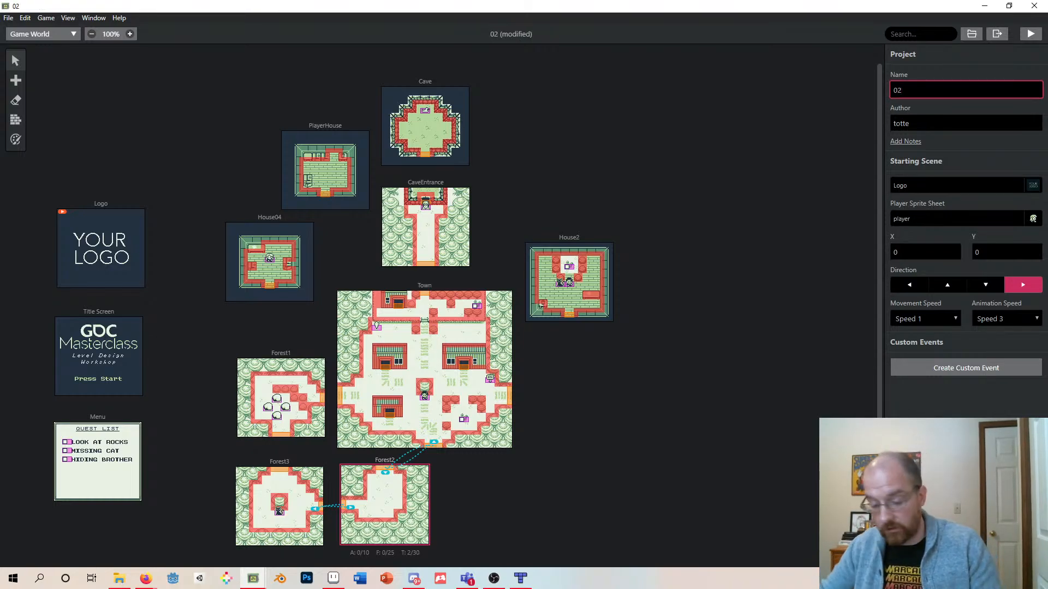
pyautogui.press('BackSpace')
pyautogui.press('BackSpace')
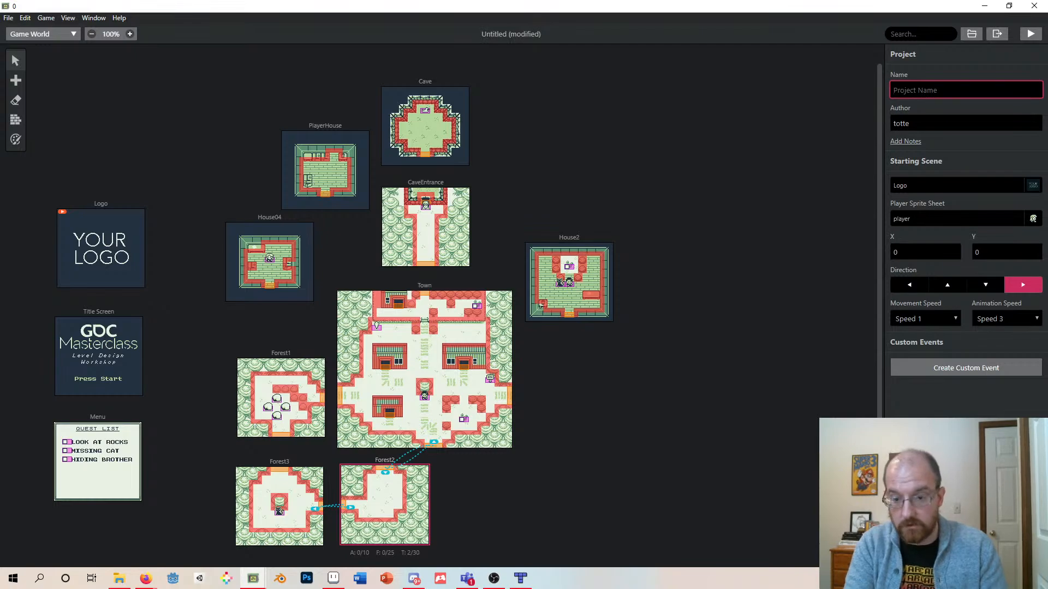
pyautogui.write('GDC')
pyautogui.press('BackSpace')
pyautogui.press('BackSpace')
pyautogui.press('BackSpace')
pyautogui.write('B')
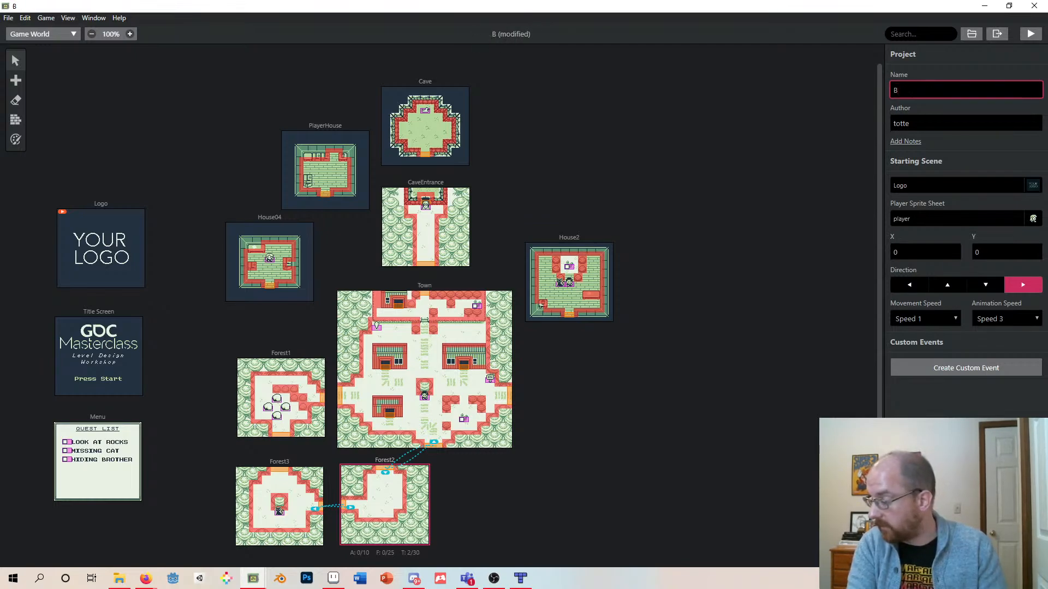
pyautogui.press('BackSpace')
pyautogui.write('GBStudio')
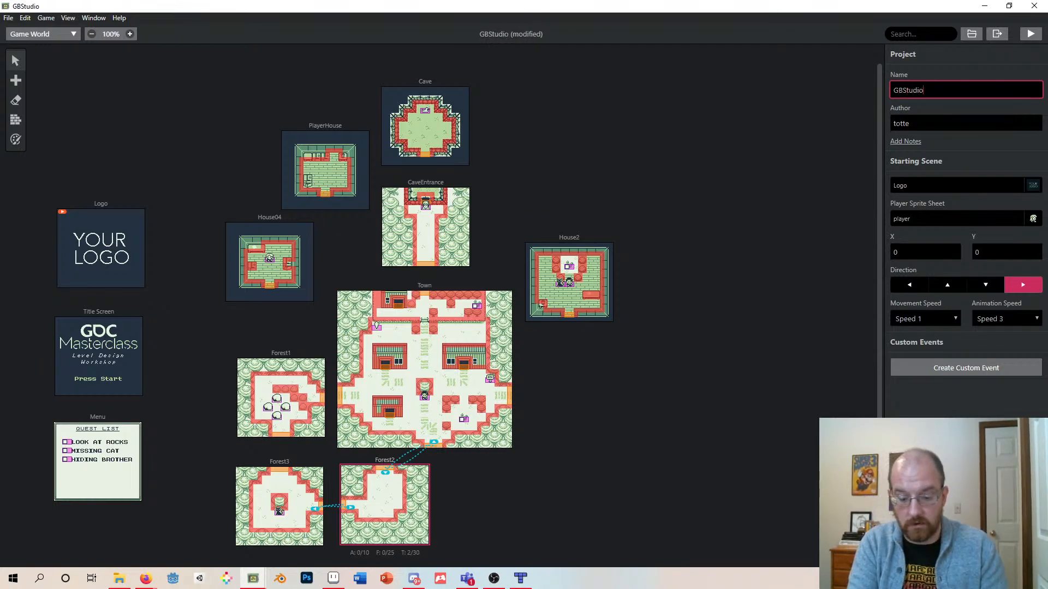
pyautogui.write('_LevelDesign')
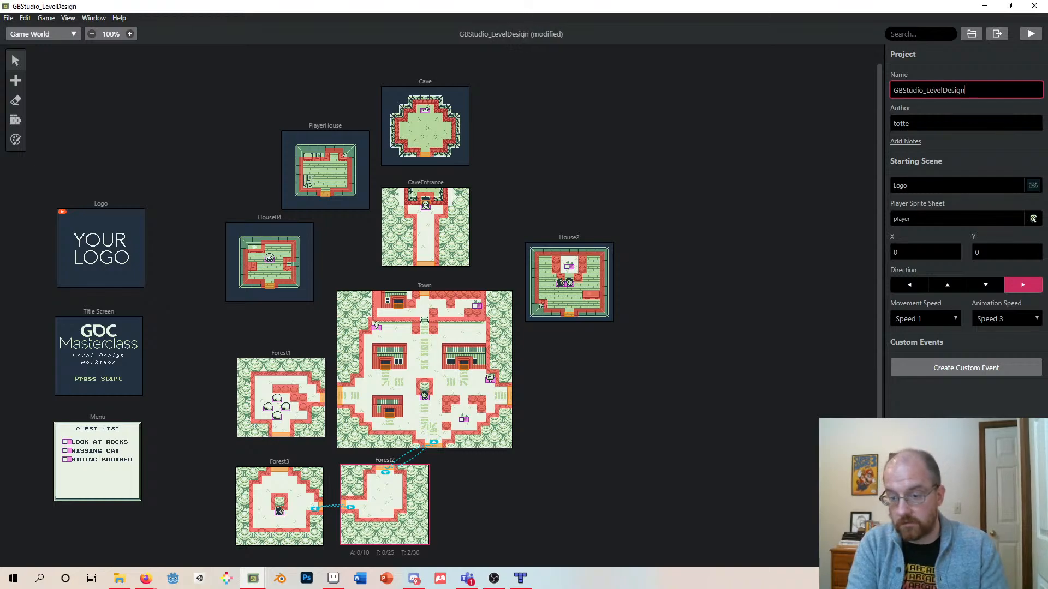
pyautogui.write('Demo_02')
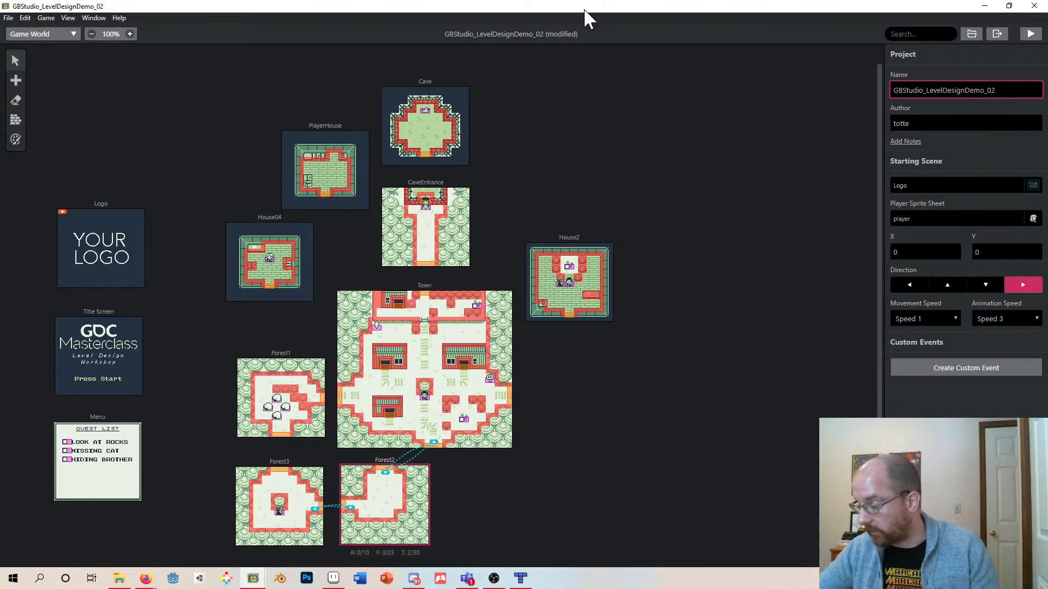
pyautogui.hotkey('ctrl', 's')
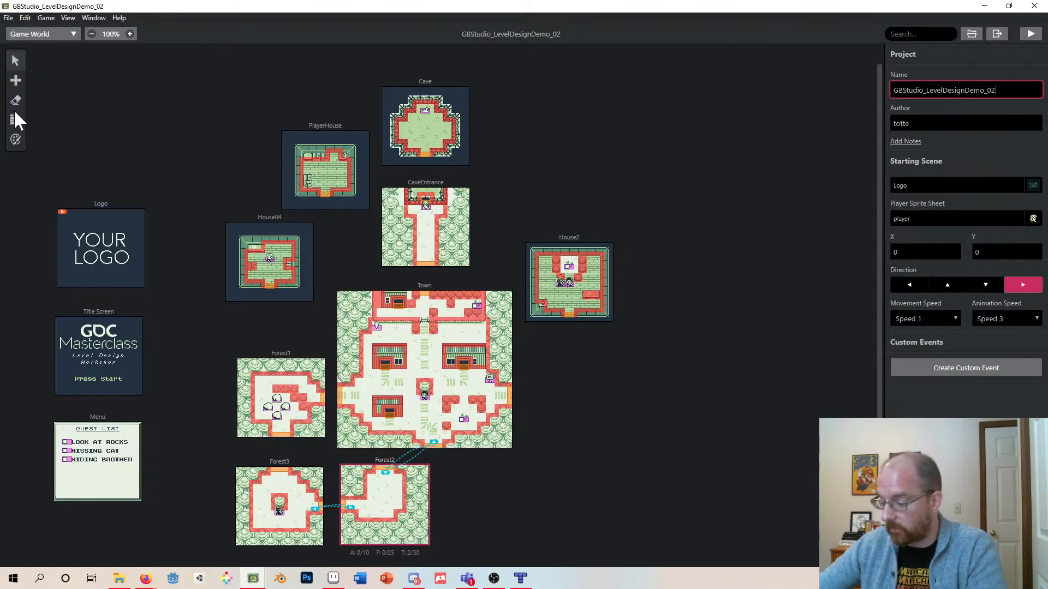
# - Select each scene in turn to review the world layout and its connections
pyautogui.click(42, 33)
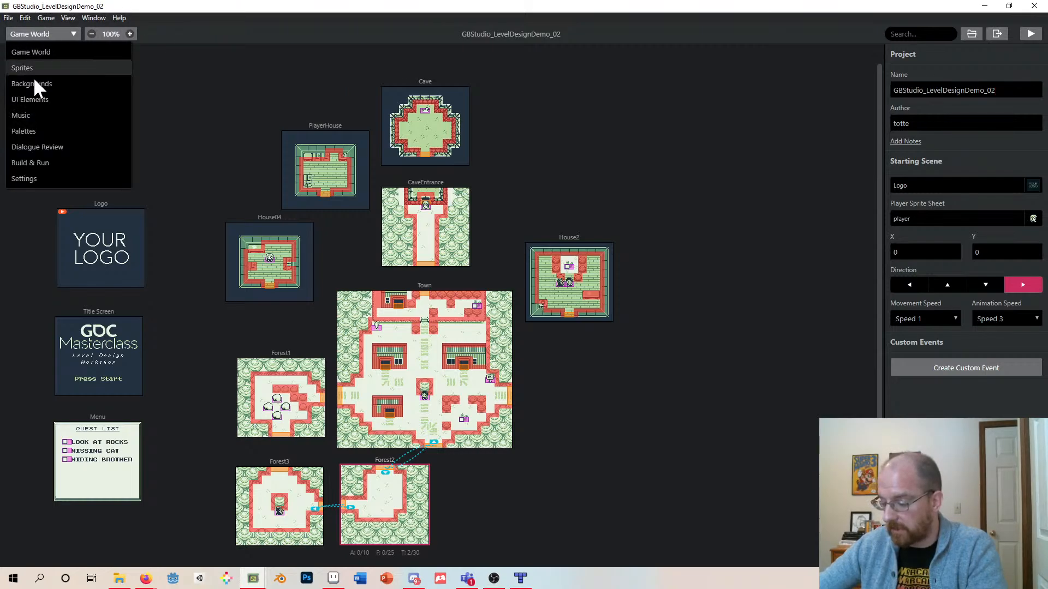
pyautogui.click(62, 33)
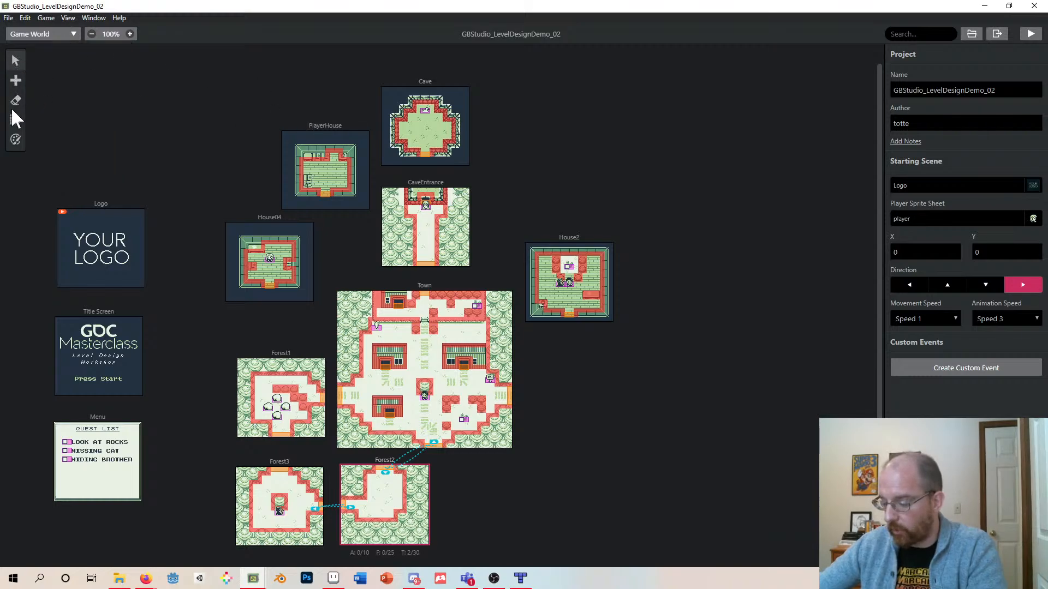
pyautogui.click(322, 177)
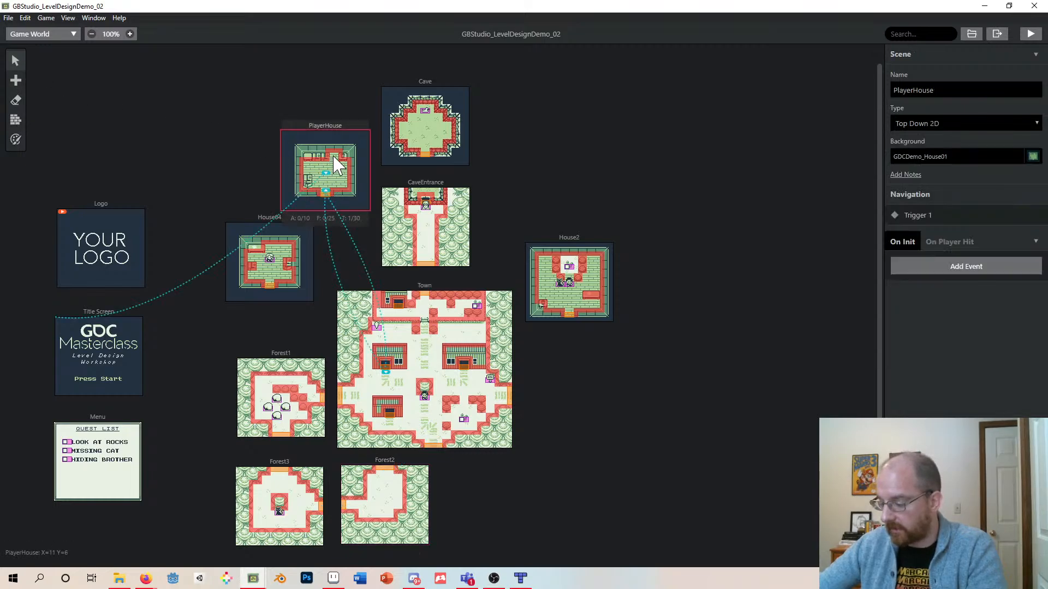
pyautogui.click(405, 131)
pyautogui.click(432, 233)
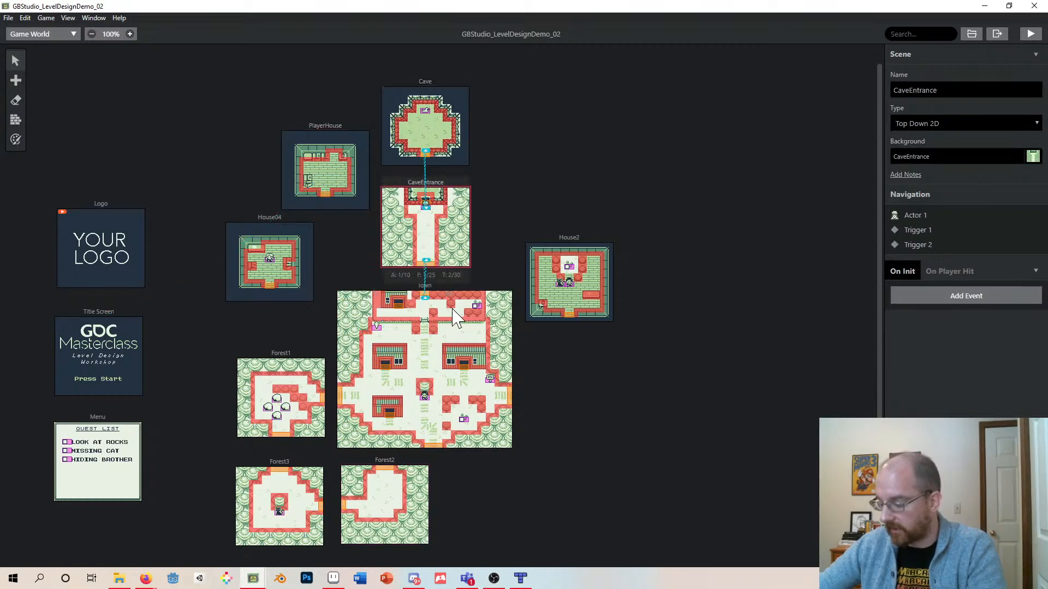
pyautogui.click(430, 367)
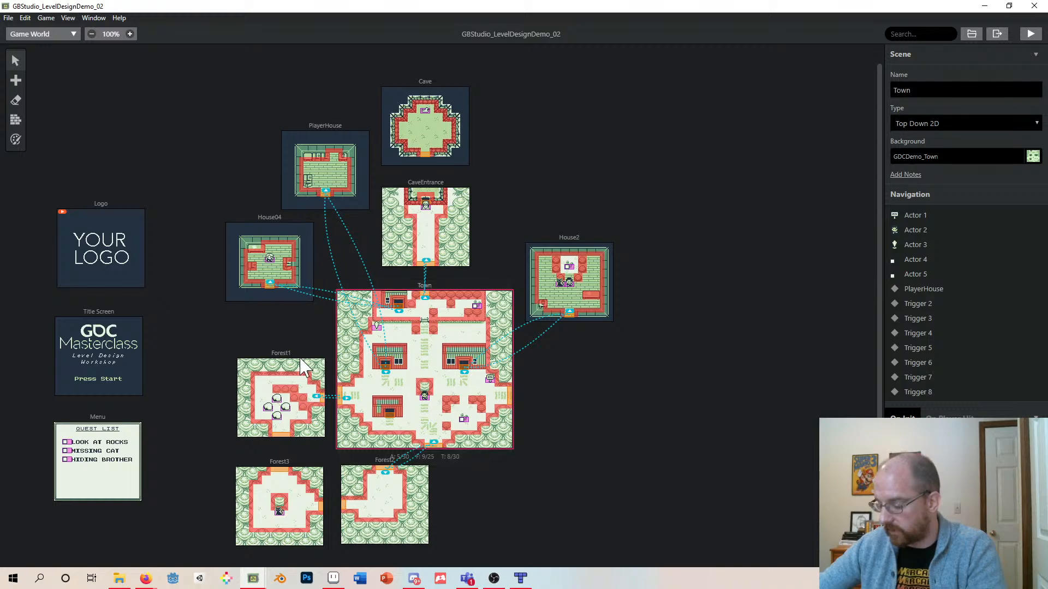
pyautogui.click(270, 391)
pyautogui.click(310, 499)
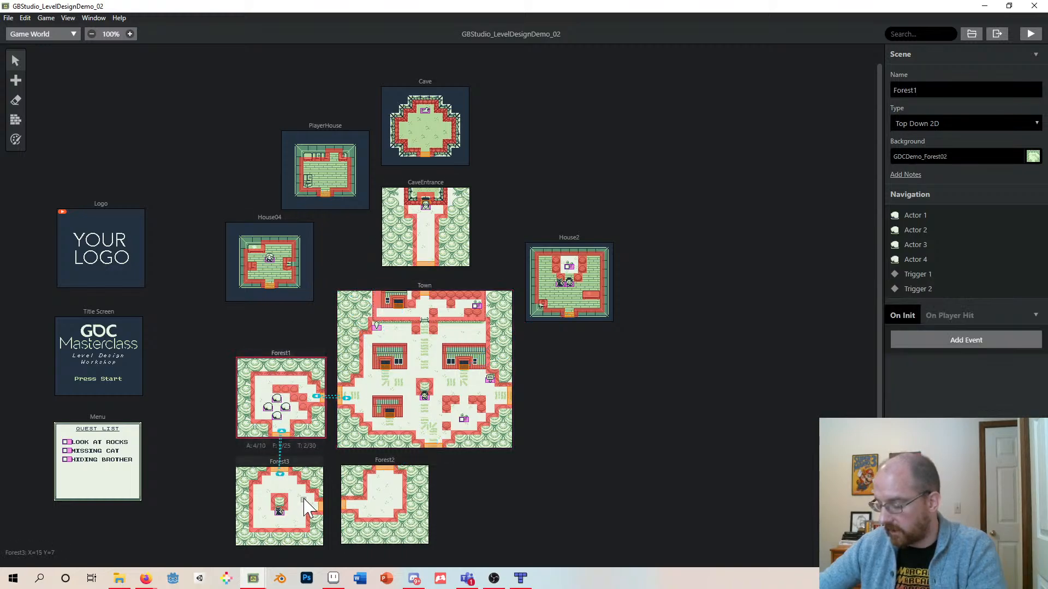
pyautogui.click(381, 499)
# - Shift the Town scene up slightly and add a new scene to its right, below House2
pyautogui.moveTo(470, 284); pyautogui.dragTo(468, 279)
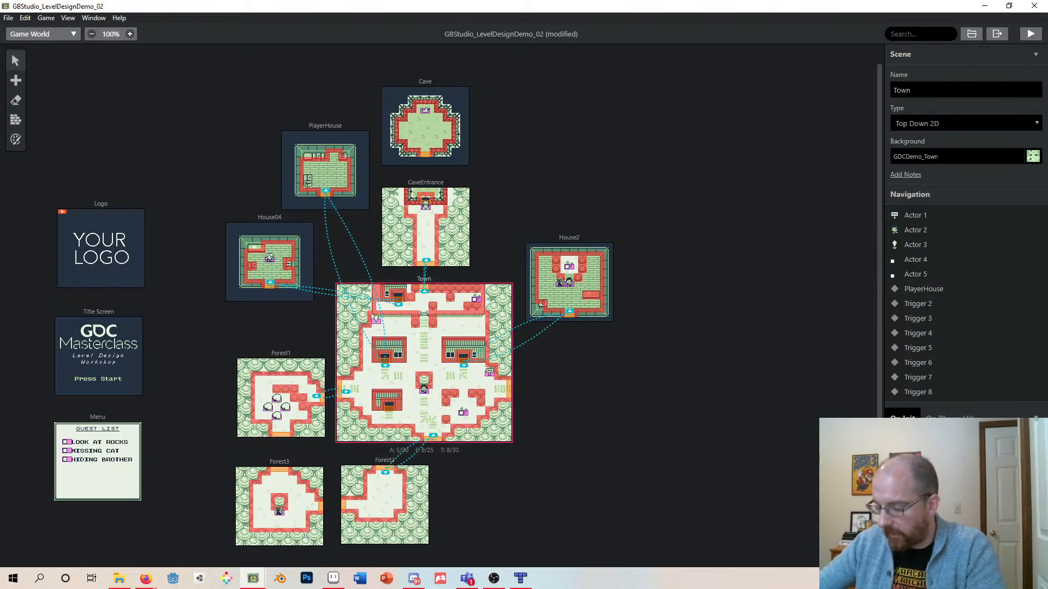
pyautogui.click(16, 80)
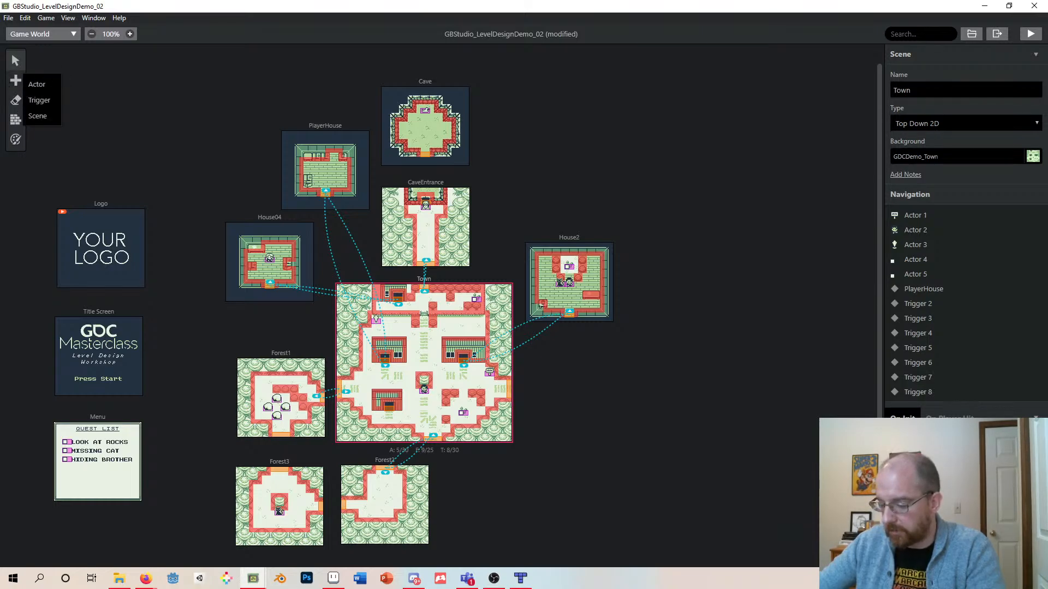
pyautogui.click(38, 117)
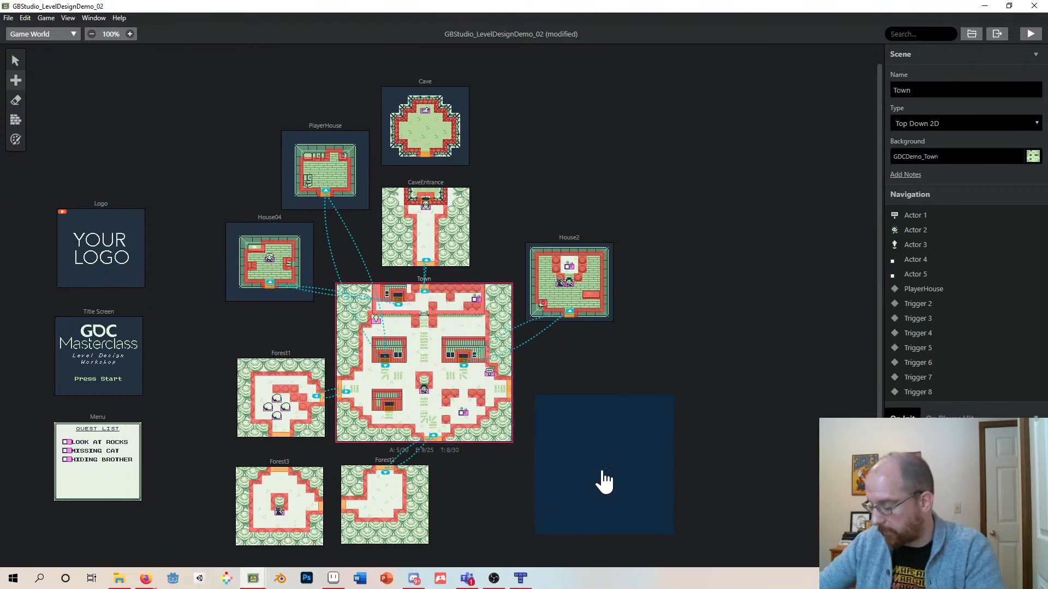
pyautogui.click(596, 420)
pyautogui.moveTo(583, 338)
pyautogui.mouseDown()
pyautogui.moveTo(598, 352)
pyautogui.moveTo(589, 356)
pyautogui.mouseUp()
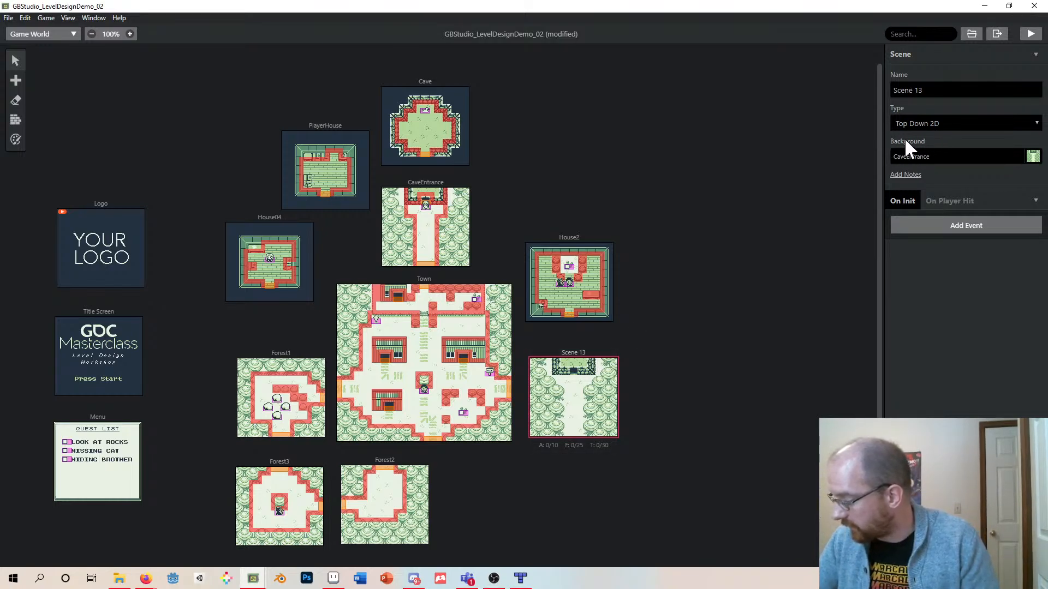
pyautogui.click(977, 157)
pyautogui.click(628, 99)
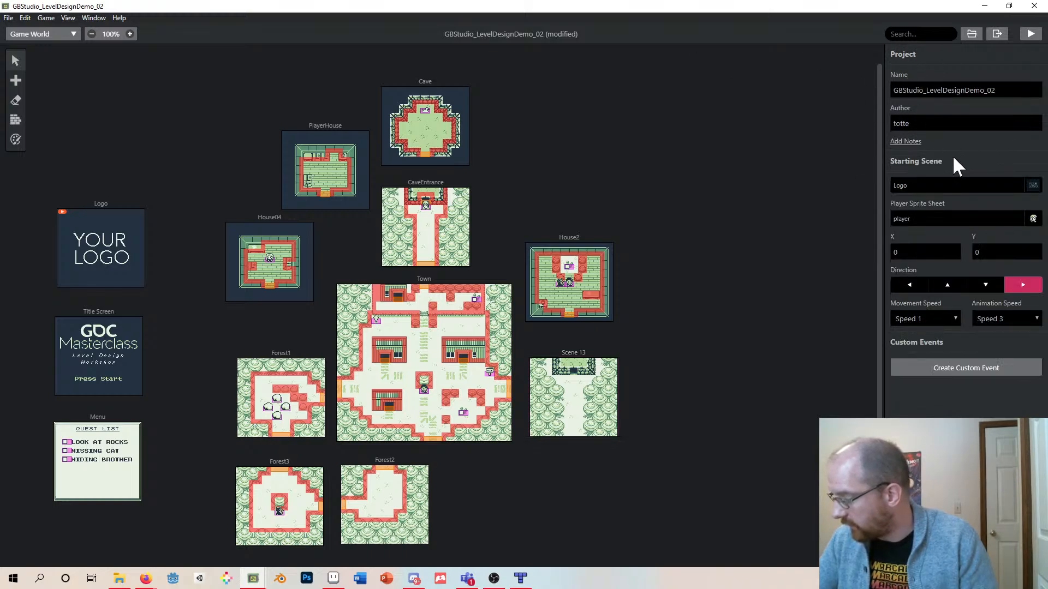
# - Select the new Scene 13 and set its background to GDCDemo_Forest04
pyautogui.click(587, 360)
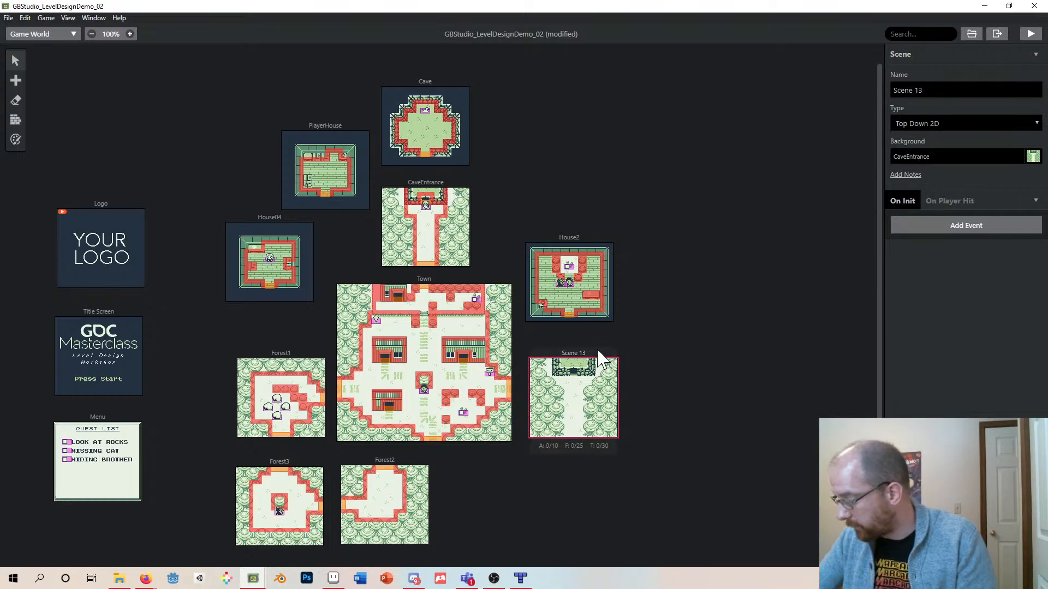
pyautogui.click(930, 158)
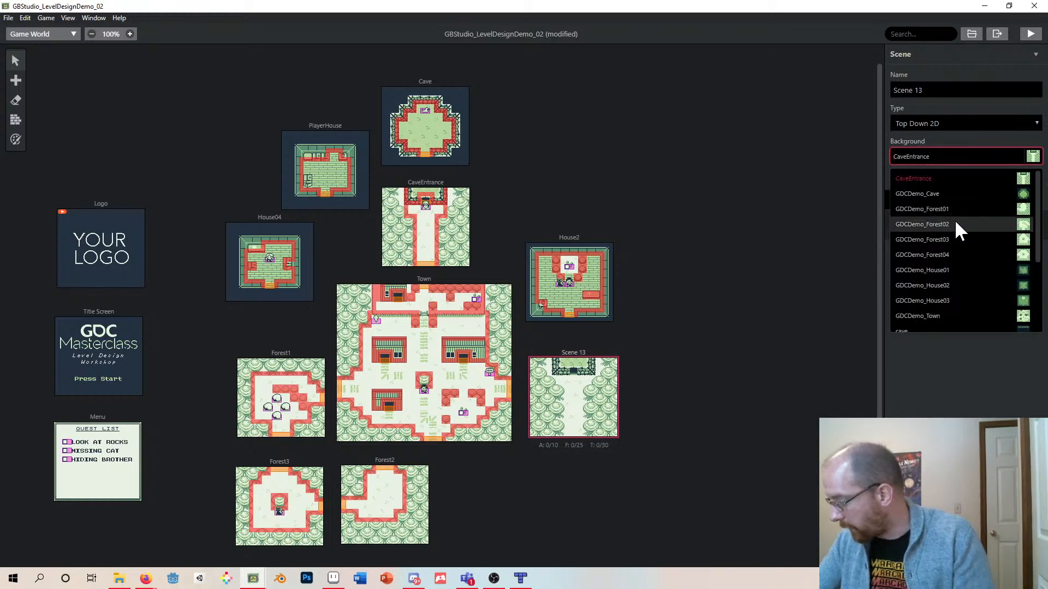
pyautogui.scroll(-1, 952, 257)
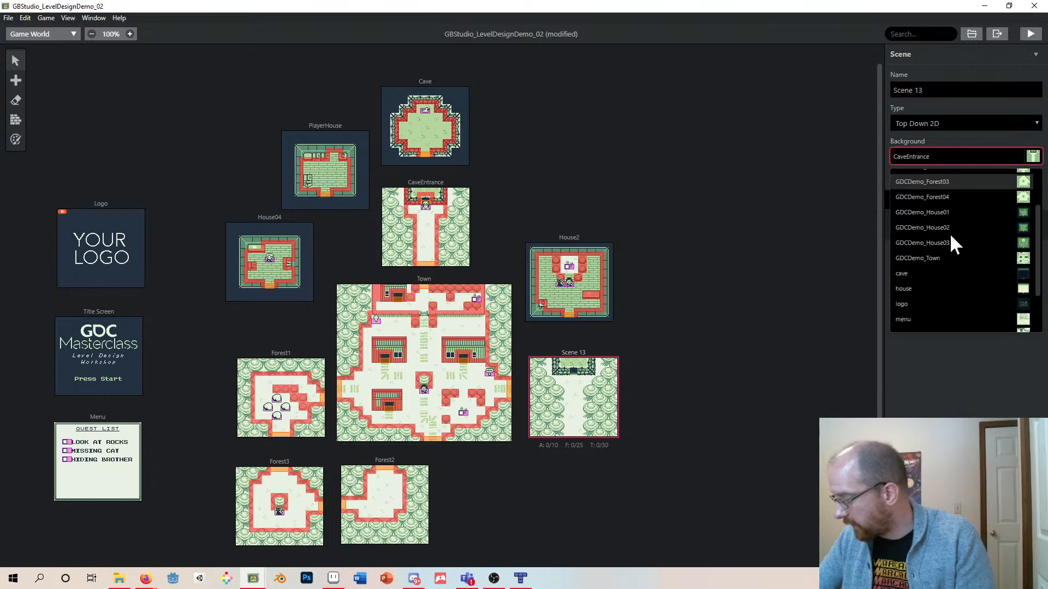
pyautogui.scroll(2, 954, 244)
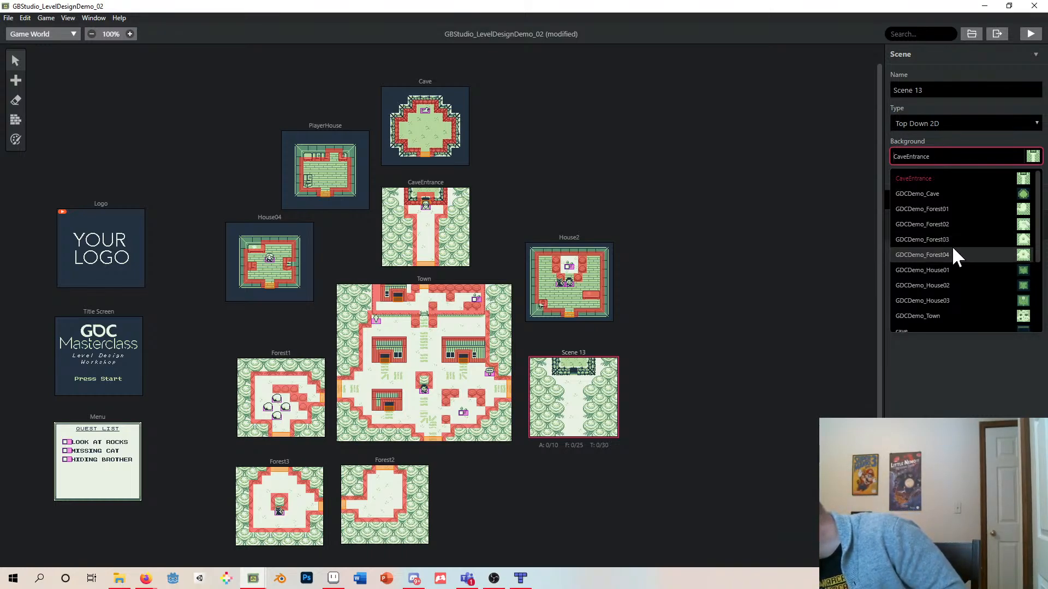
pyautogui.click(954, 255)
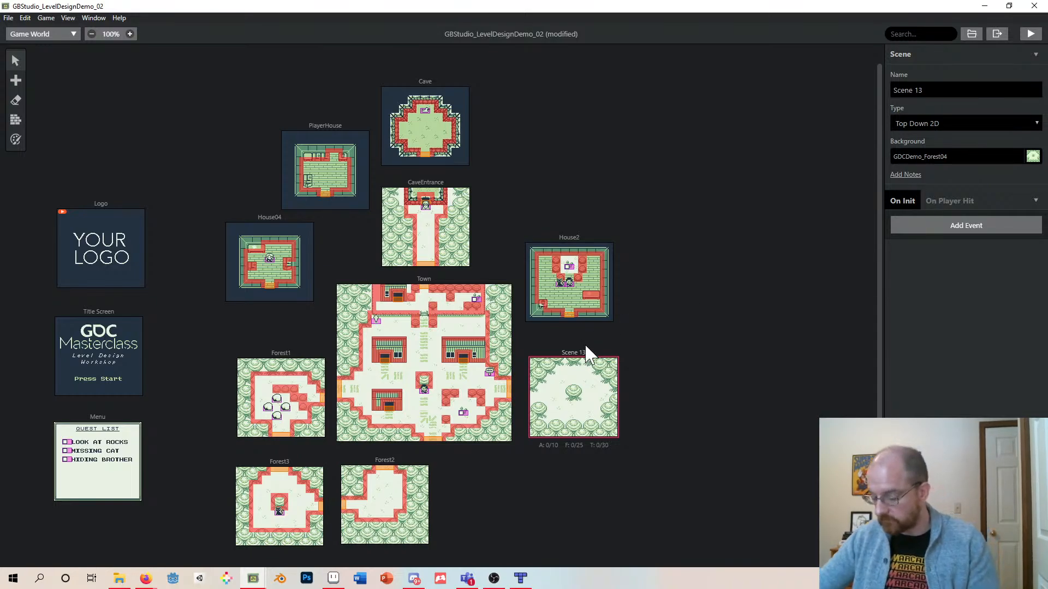
# - Open File Explorer and navigate to the GBStudio_LevelDesignDemo_02 project folder
pyautogui.click(119, 578)
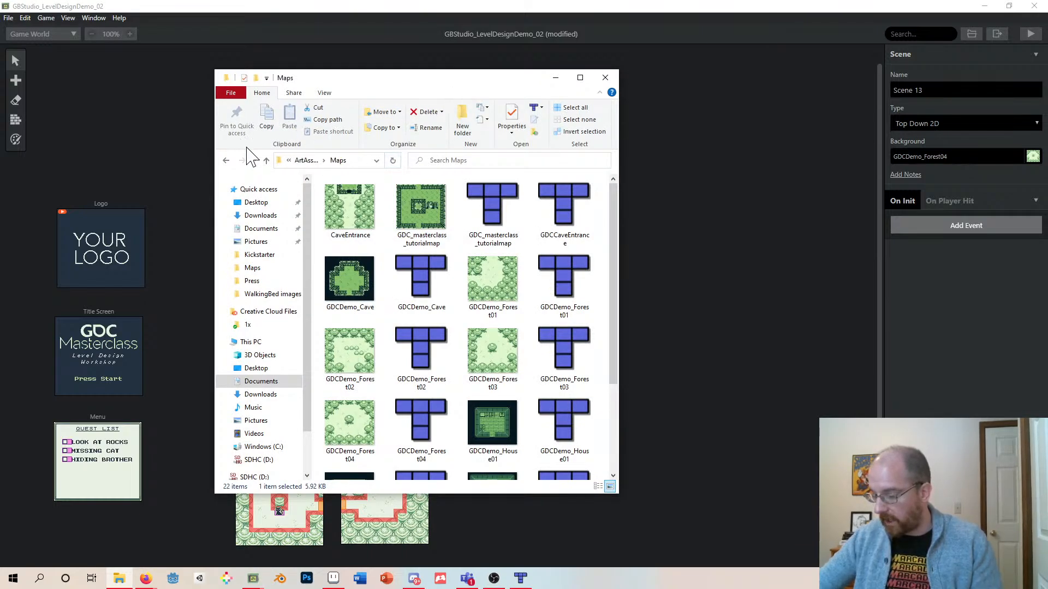
pyautogui.click(266, 160)
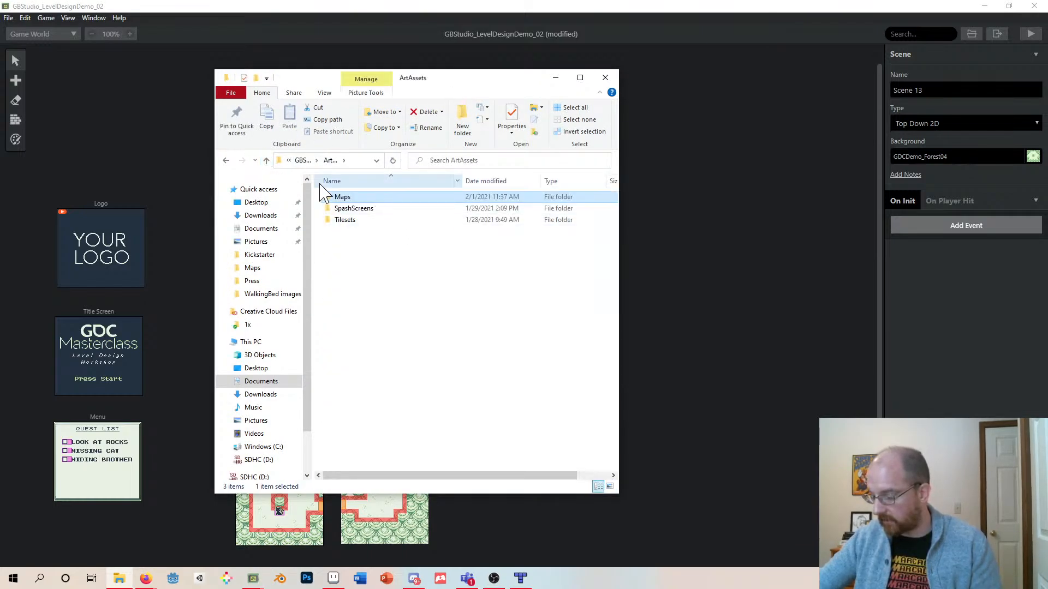
pyautogui.click(266, 161)
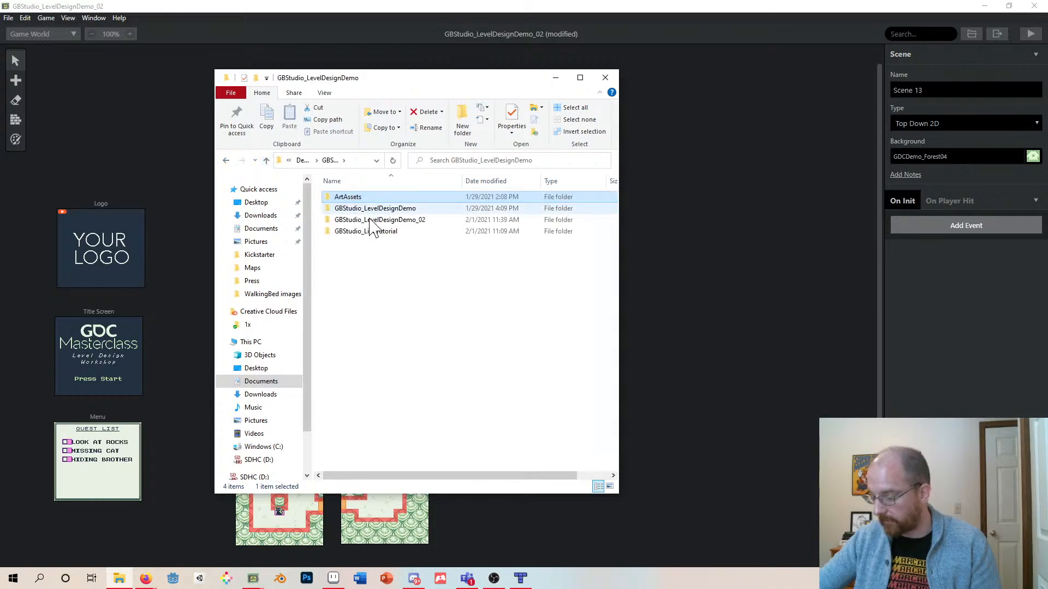
pyautogui.press('Down')
pyautogui.press('Down')
pyautogui.press('Down')
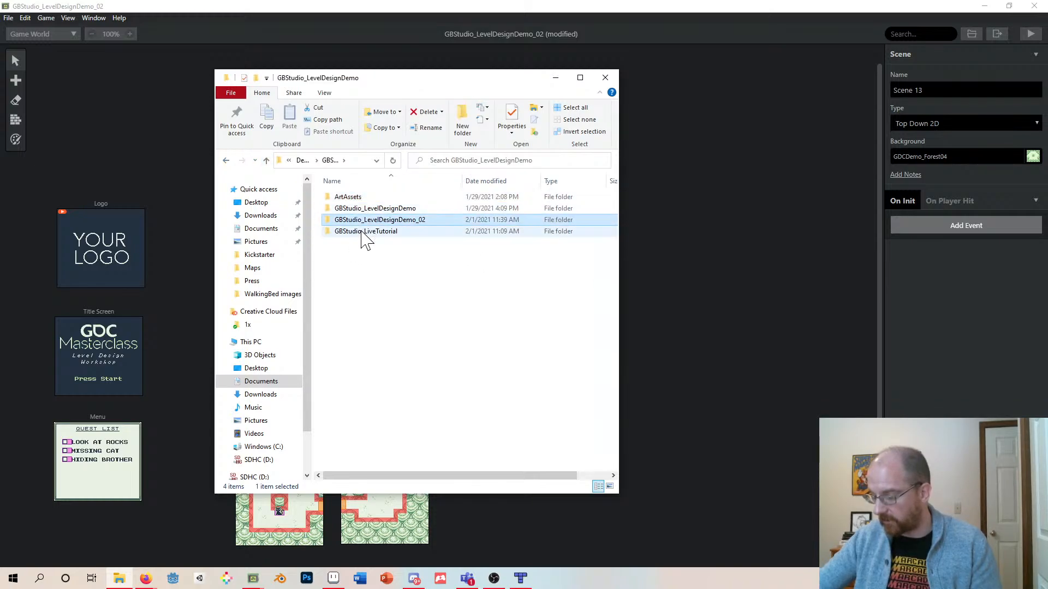
pyautogui.click(369, 207)
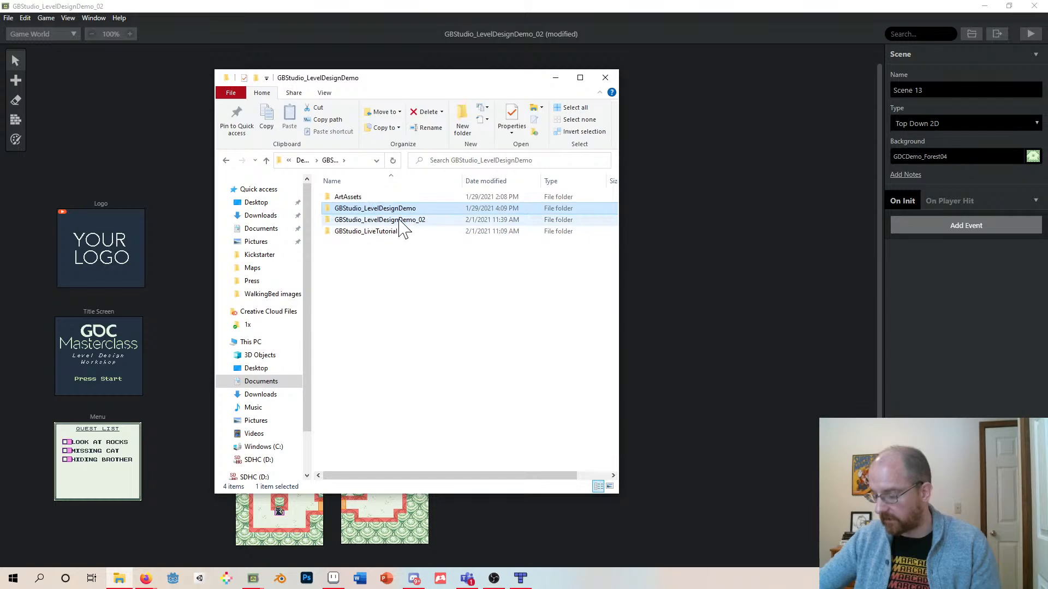
pyautogui.click(395, 222)
pyautogui.click(349, 233)
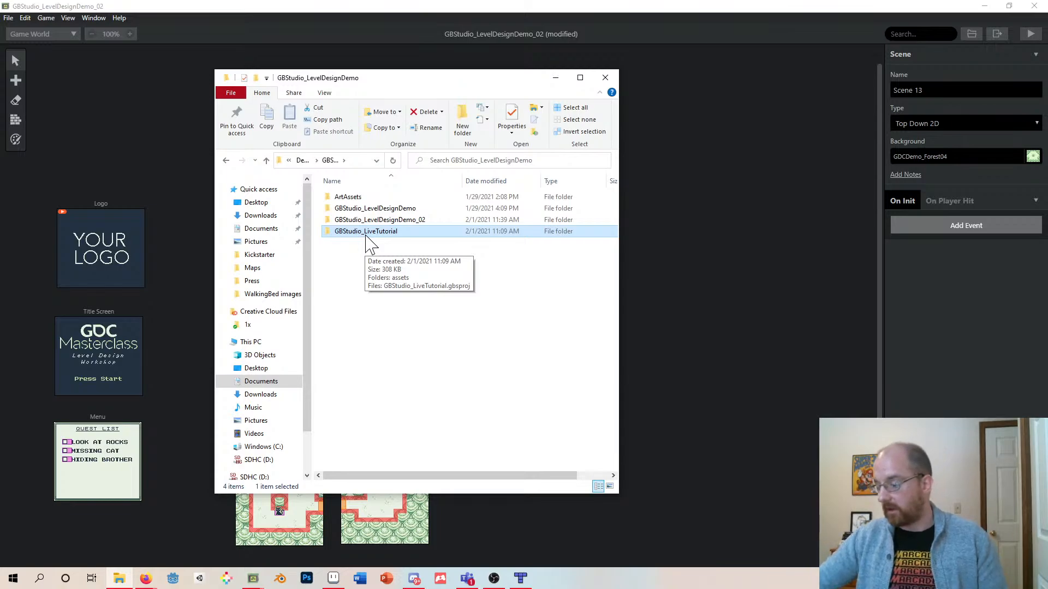
pyautogui.doubleClick(378, 220)
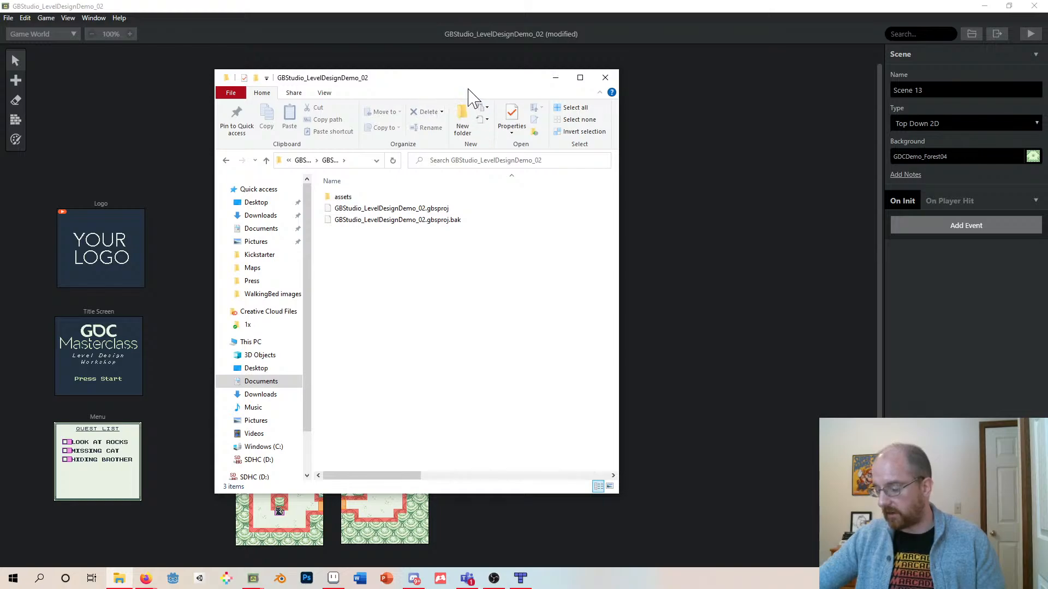
pyautogui.moveTo(468, 87); pyautogui.dragTo(489, 111)
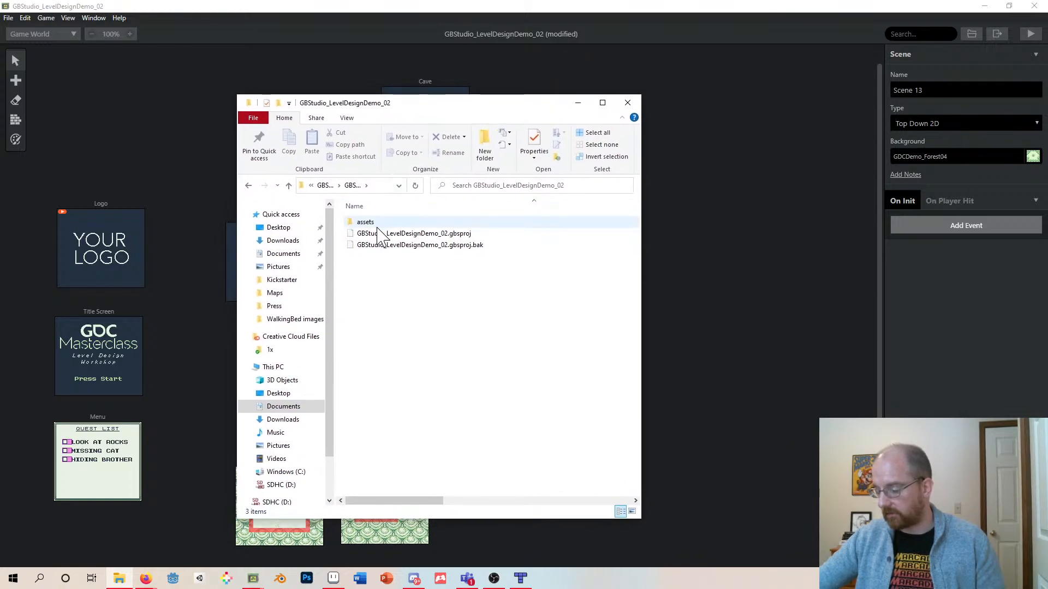
pyautogui.click(457, 232)
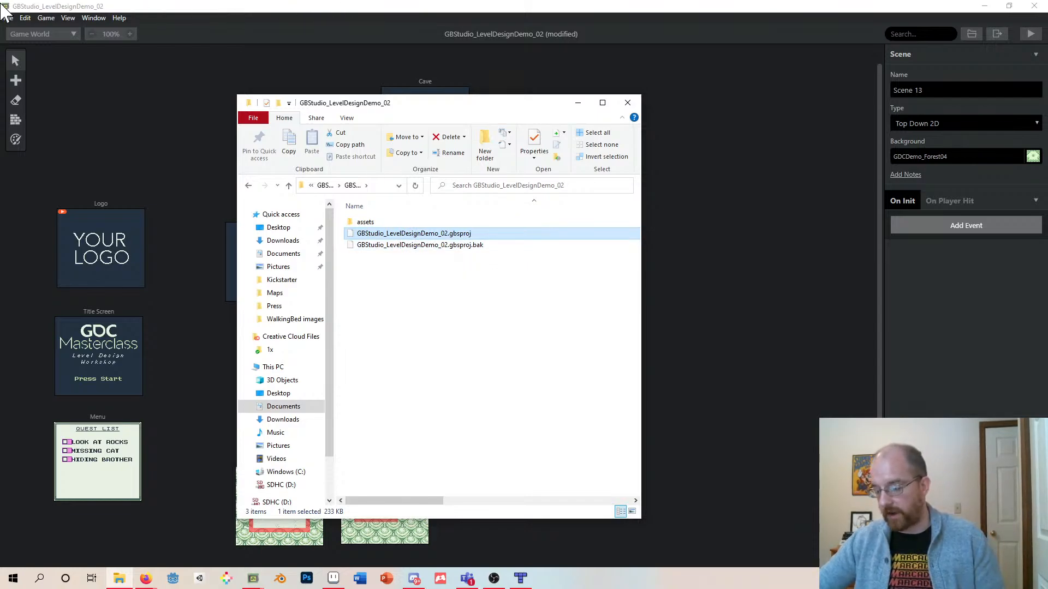
# - Open the project's assets folder and inspect the image files in its ui subfolder
pyautogui.click(8, 18)
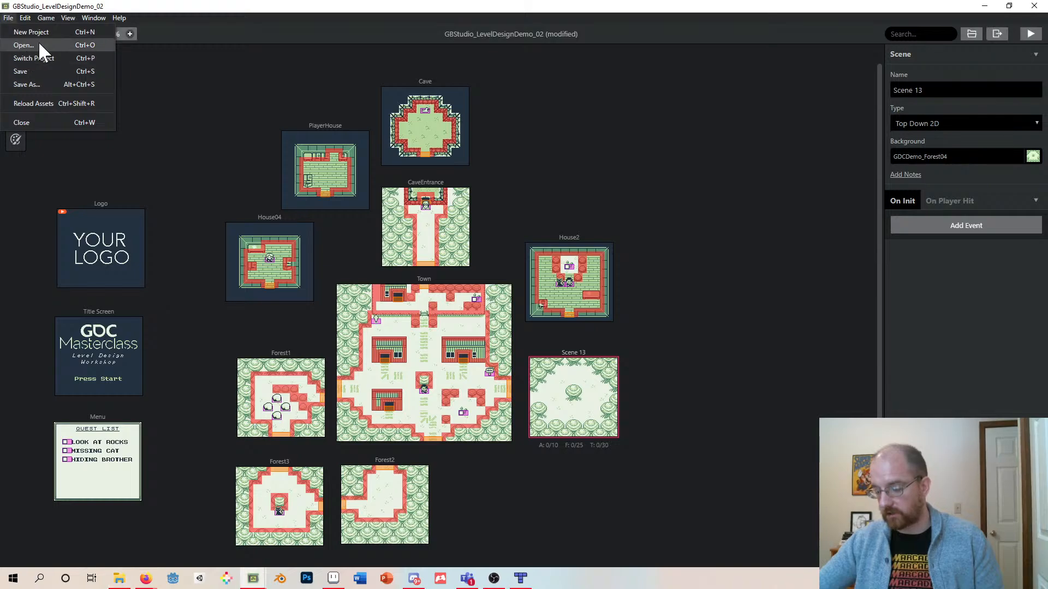
pyautogui.click(119, 579)
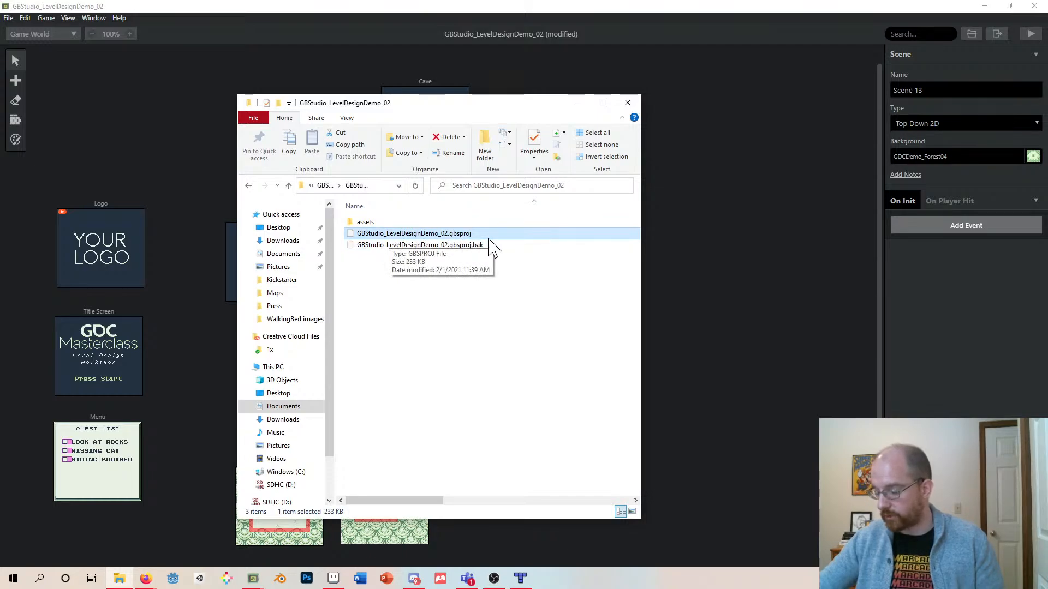
pyautogui.doubleClick(361, 221)
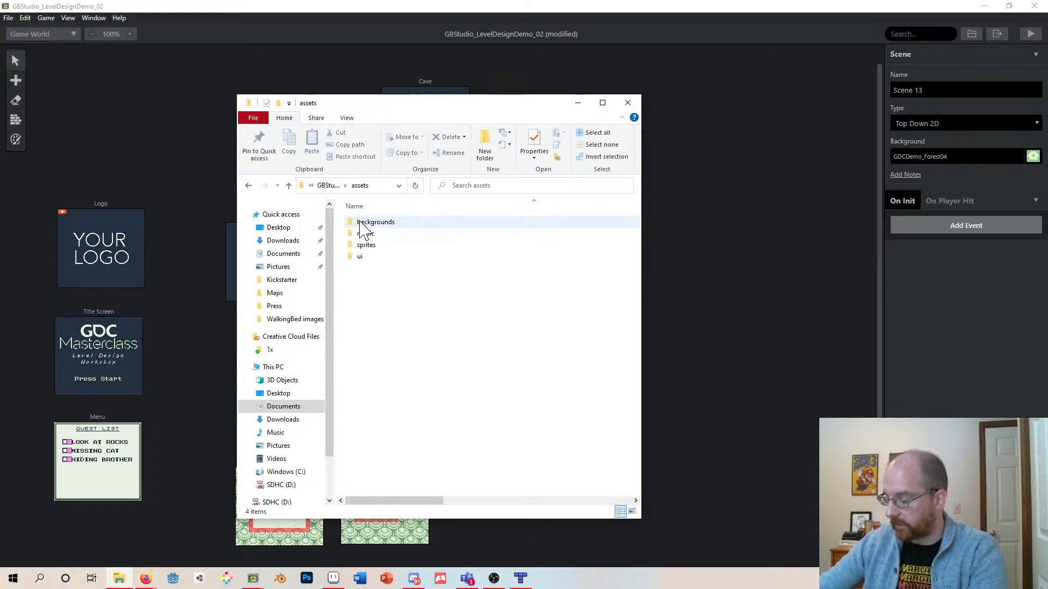
pyautogui.click(366, 226)
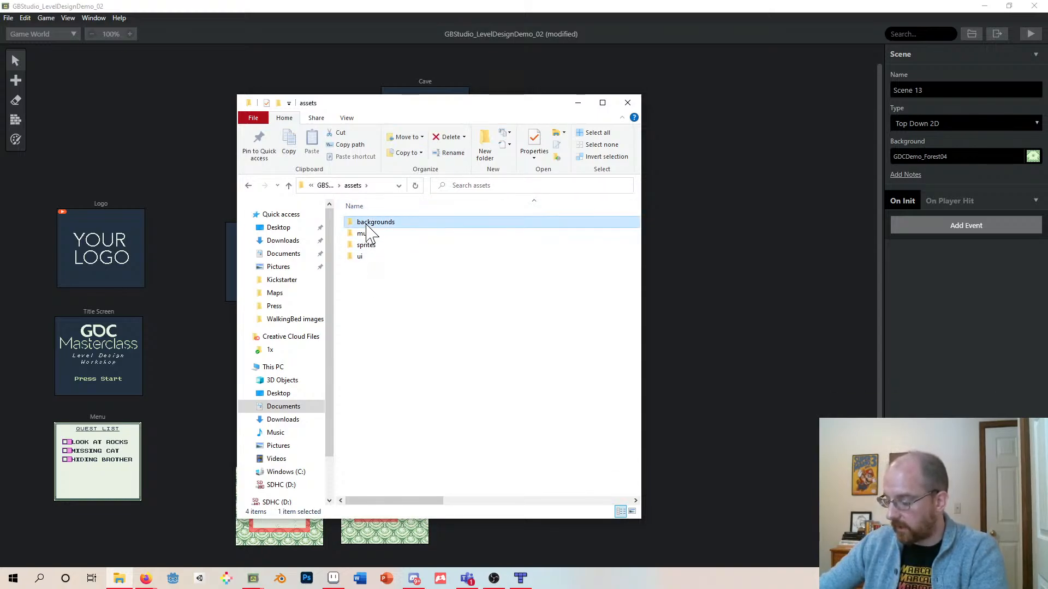
pyautogui.click(363, 234)
pyautogui.click(364, 245)
pyautogui.click(374, 257)
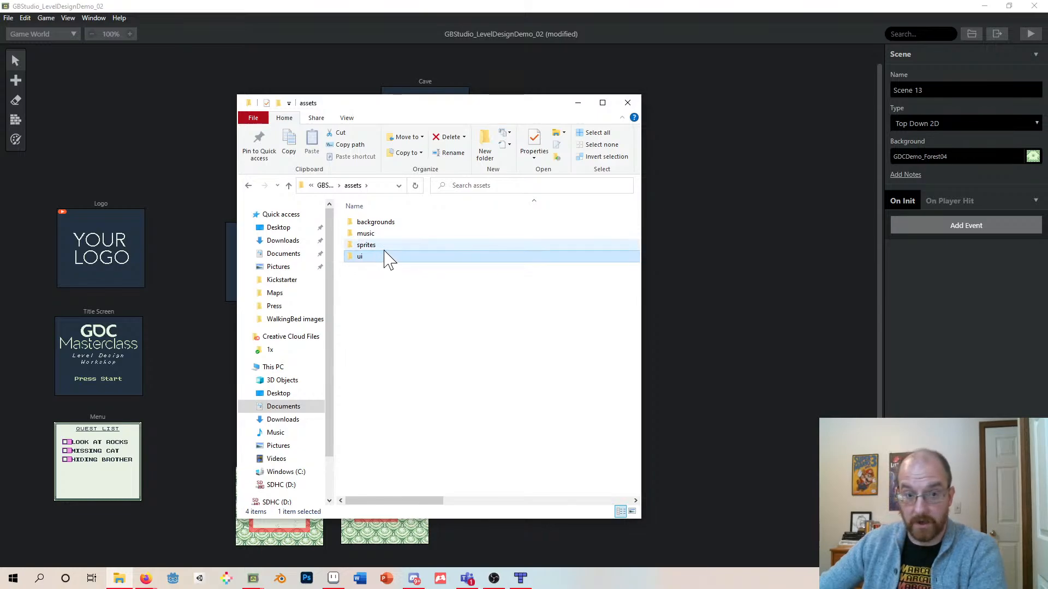
pyautogui.doubleClick(386, 257)
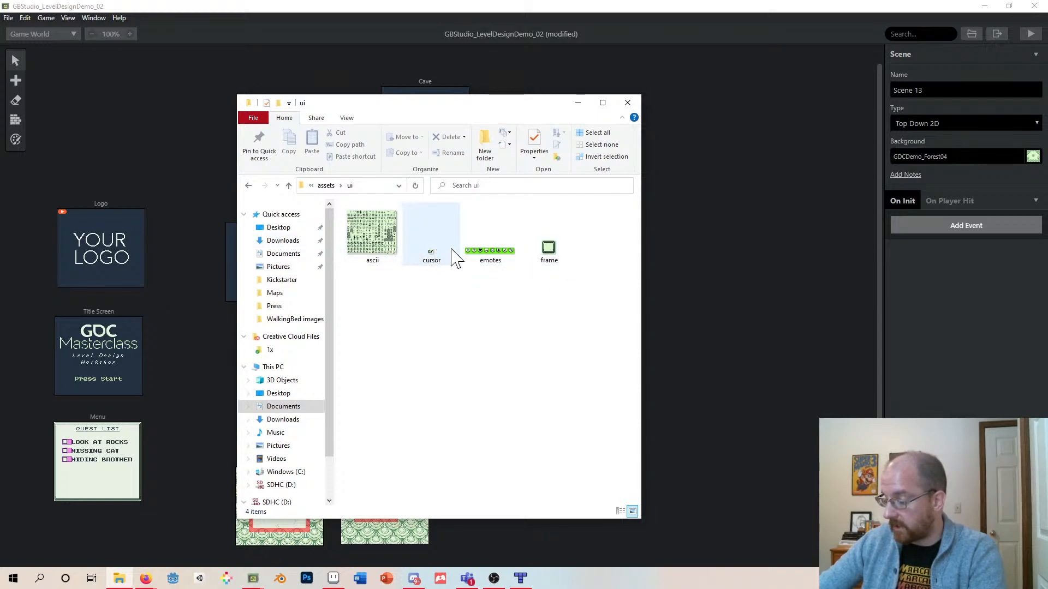
pyautogui.click(543, 261)
pyautogui.click(391, 247)
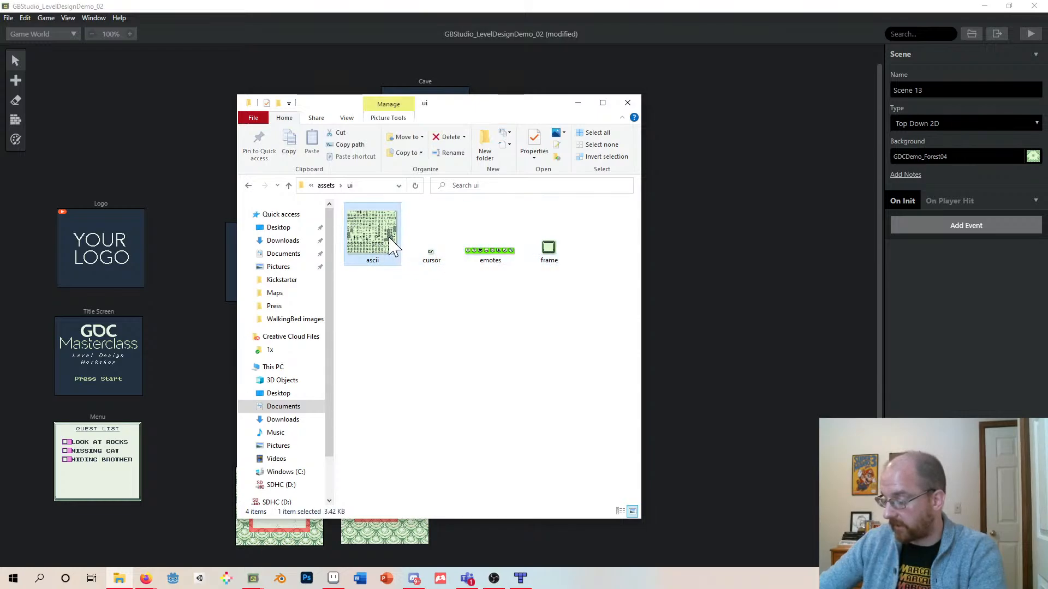
pyautogui.click(439, 262)
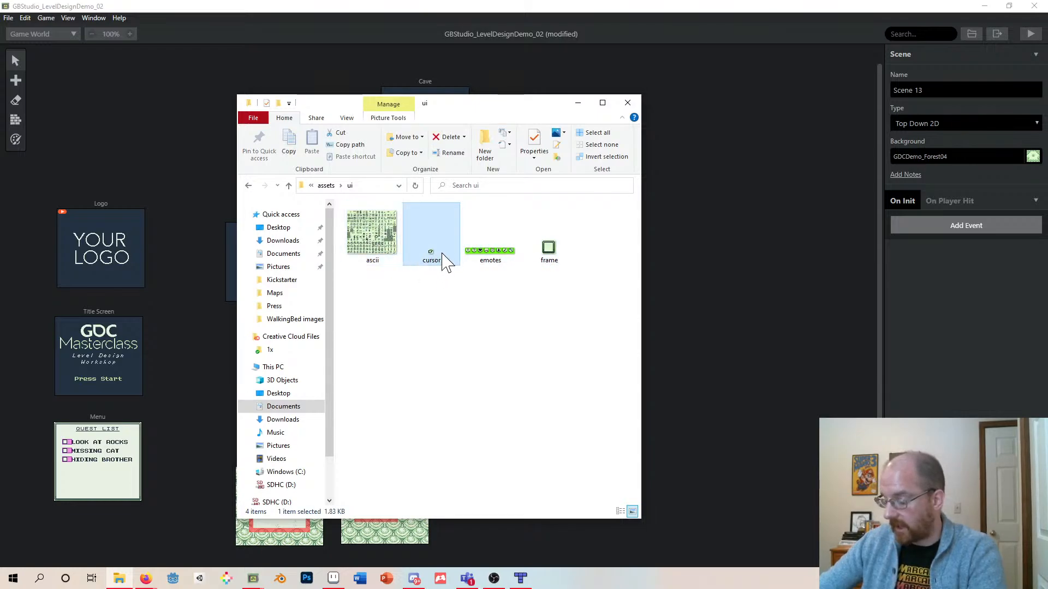
pyautogui.moveTo(453, 254)
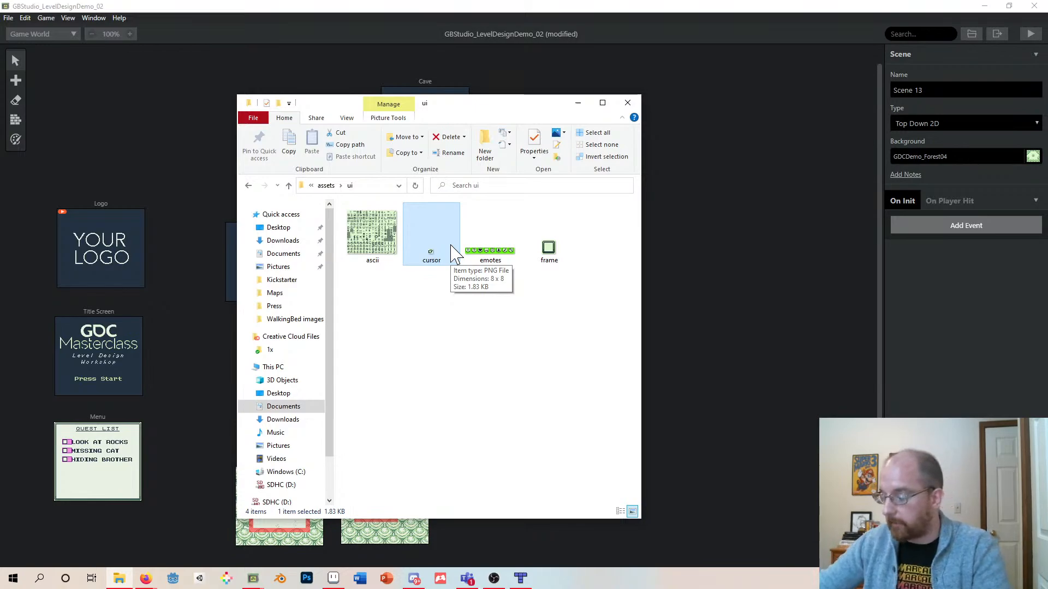
# - Go back up and open the project's assets backgrounds folder
pyautogui.click(289, 186)
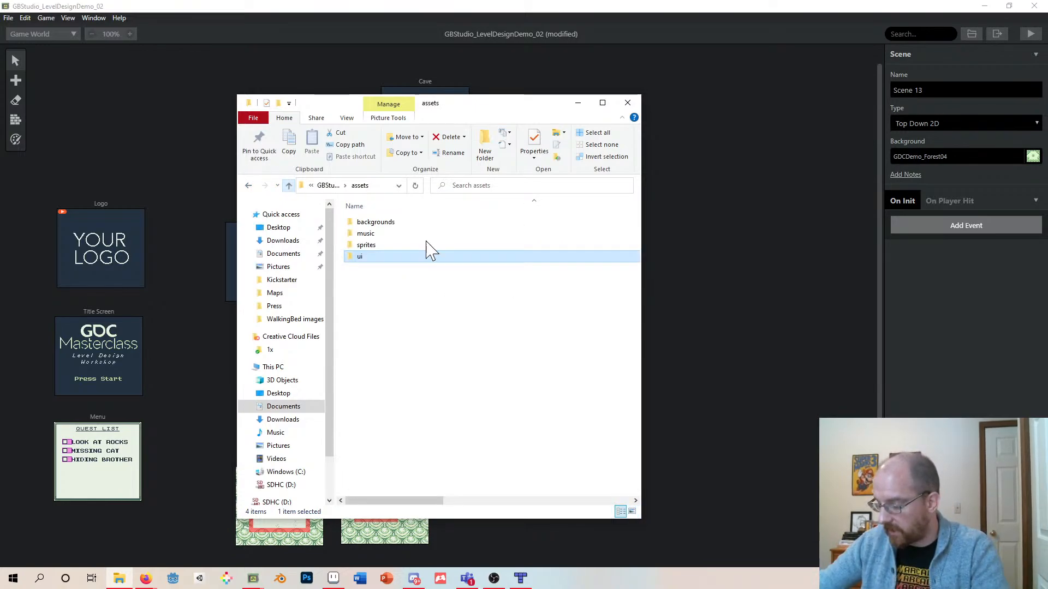
pyautogui.click(369, 228)
pyautogui.doubleClick(367, 222)
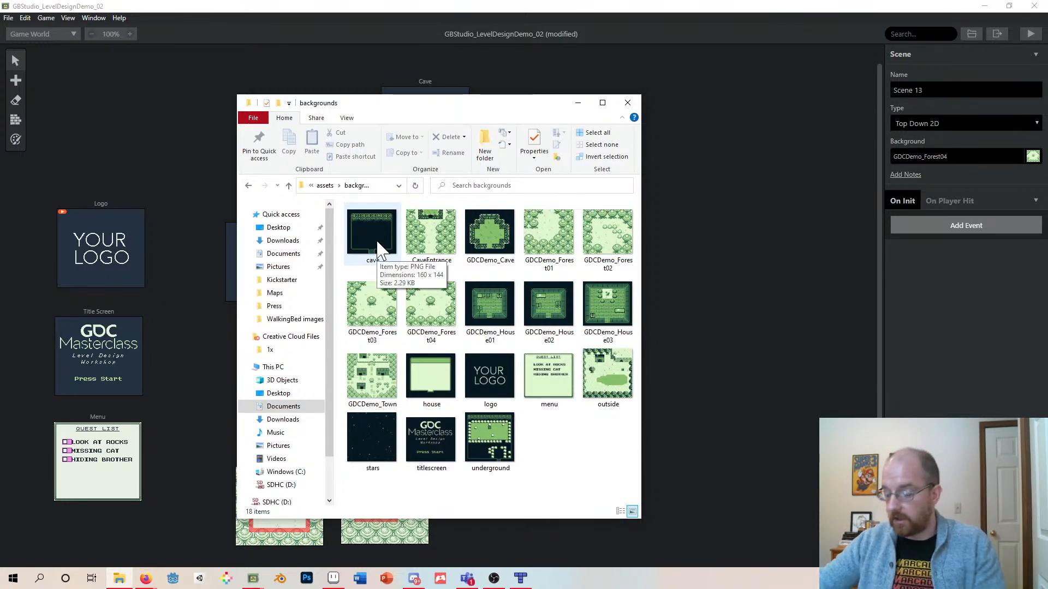
# - Open a second File Explorer window on the ArtAssets Maps folder
pyautogui.click(119, 579)
pyautogui.click(119, 579)
pyautogui.rightClick(120, 580)
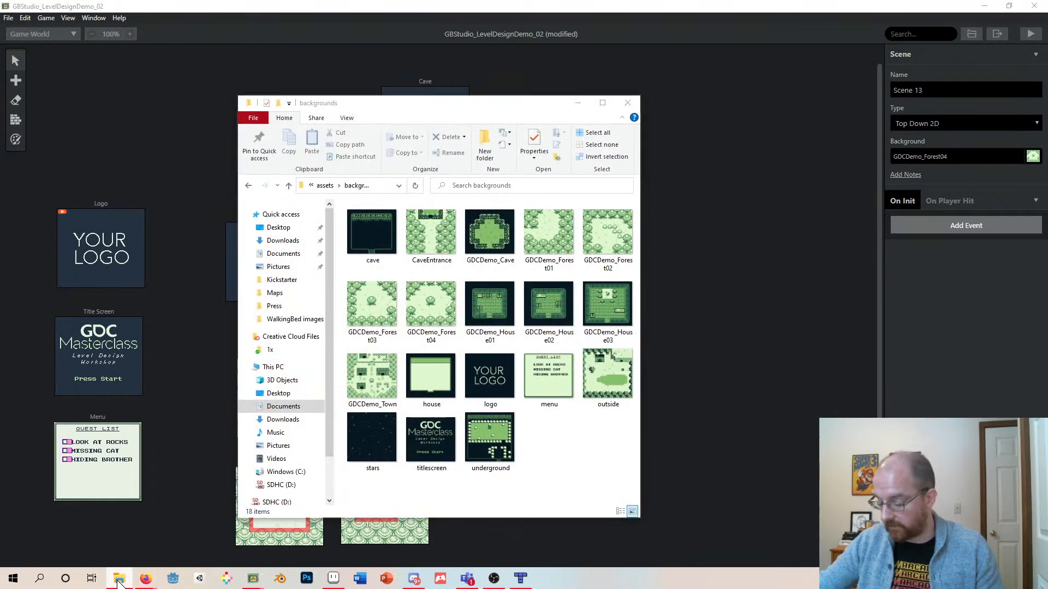
pyautogui.click(109, 520)
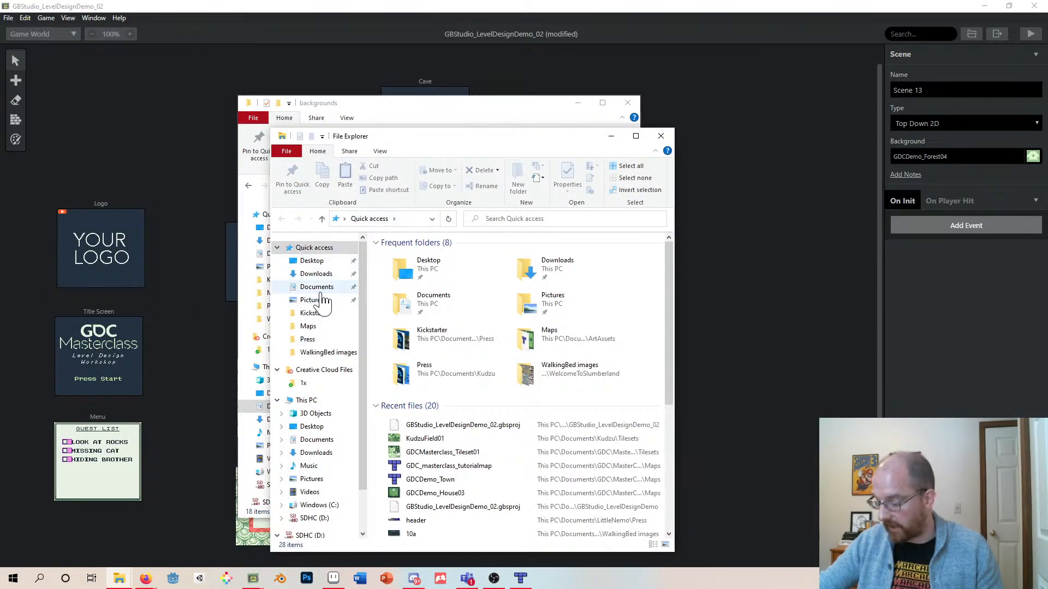
pyautogui.click(309, 326)
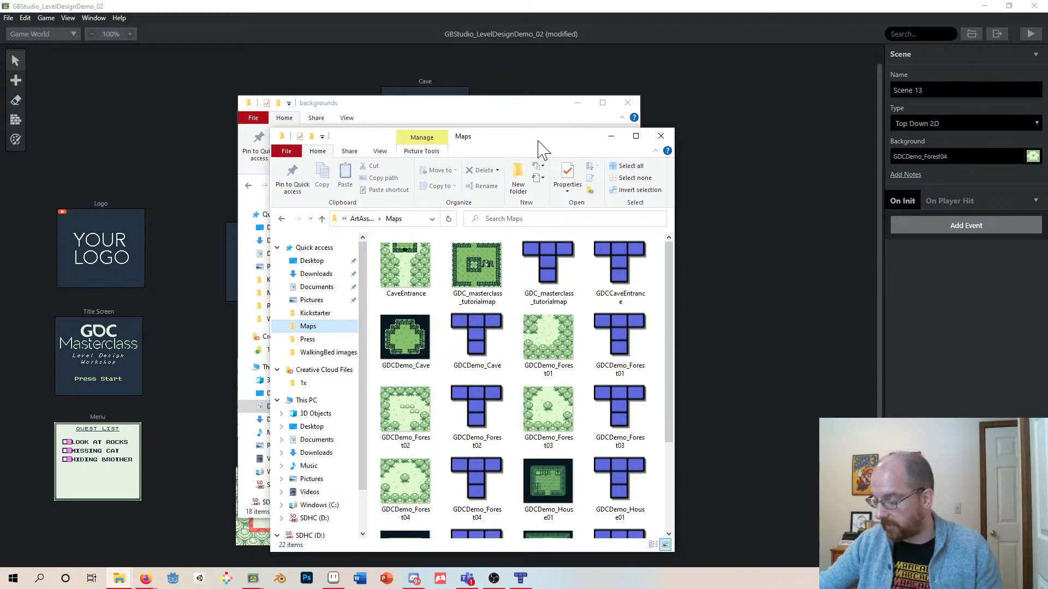
# - Arrange the backgrounds and Maps explorer windows side by side over the GB Studio window
pyautogui.moveTo(538, 141); pyautogui.dragTo(877, 111)
pyautogui.moveTo(478, 109); pyautogui.dragTo(385, 102)
pyautogui.click(815, 124)
pyautogui.click(846, 241)
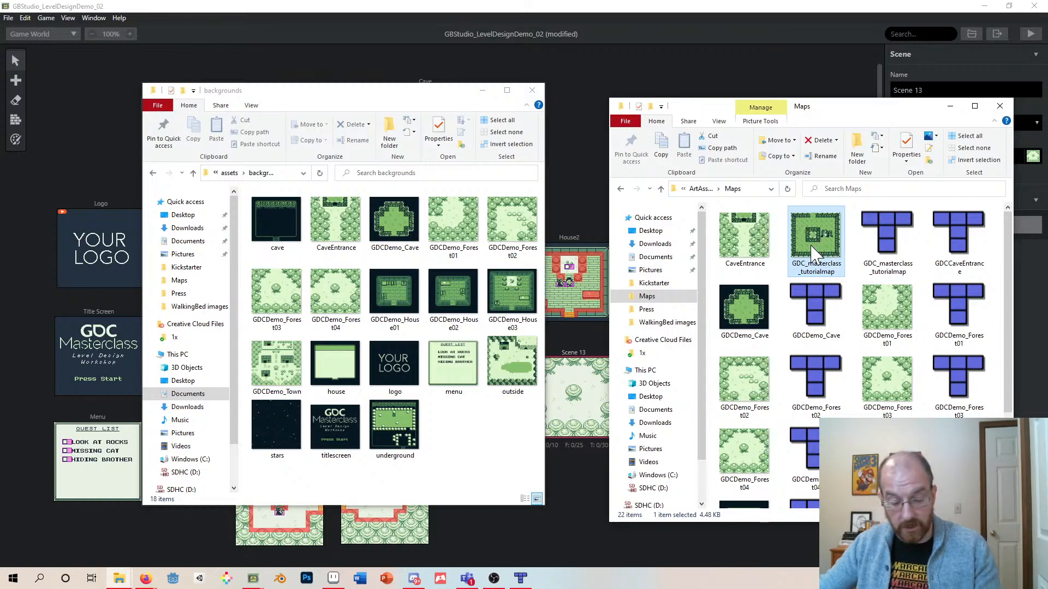
pyautogui.click(397, 112)
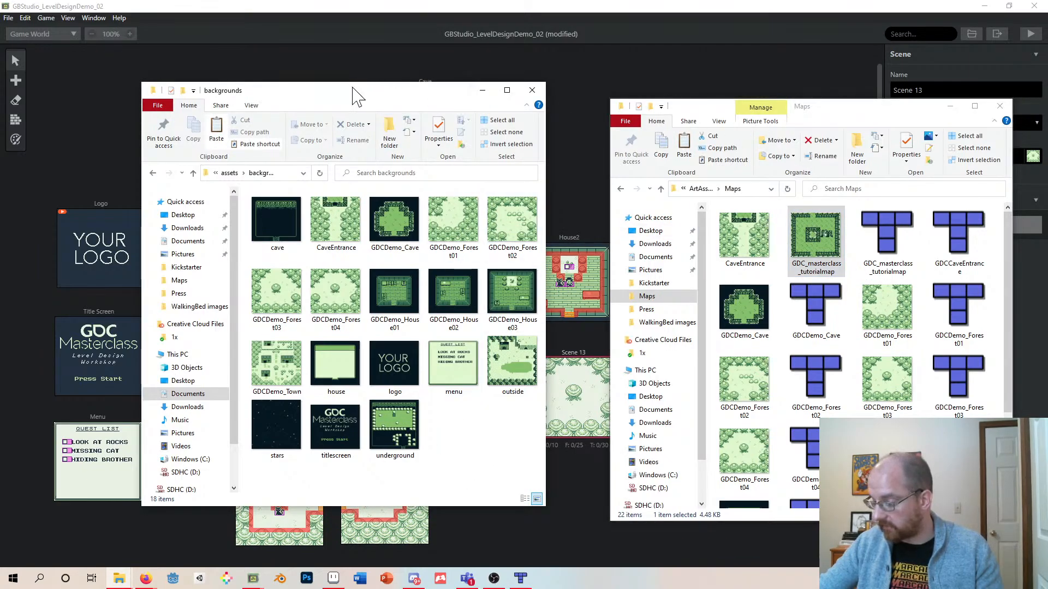
pyautogui.moveTo(862, 111)
pyautogui.mouseDown()
pyautogui.moveTo(845, 113)
pyautogui.moveTo(852, 96)
pyautogui.mouseUp()
pyautogui.moveTo(378, 96); pyautogui.dragTo(350, 90)
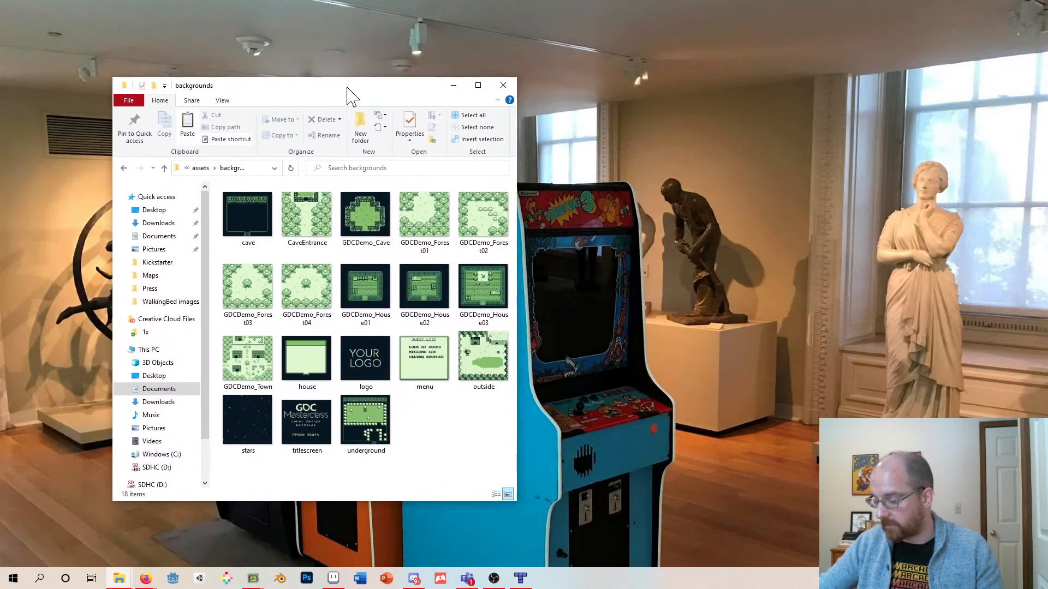
pyautogui.click(252, 578)
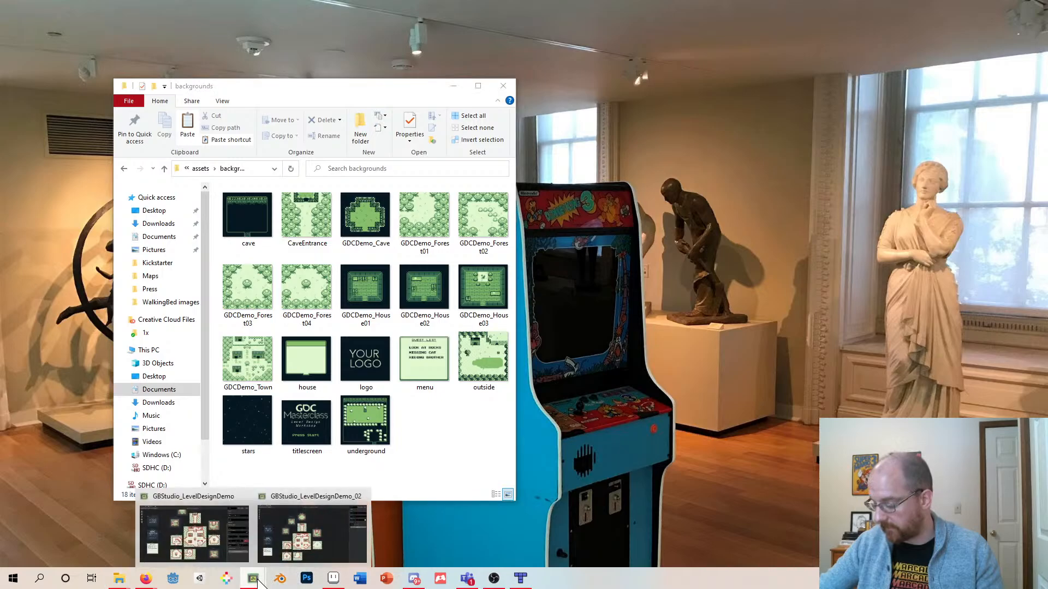
pyautogui.click(316, 562)
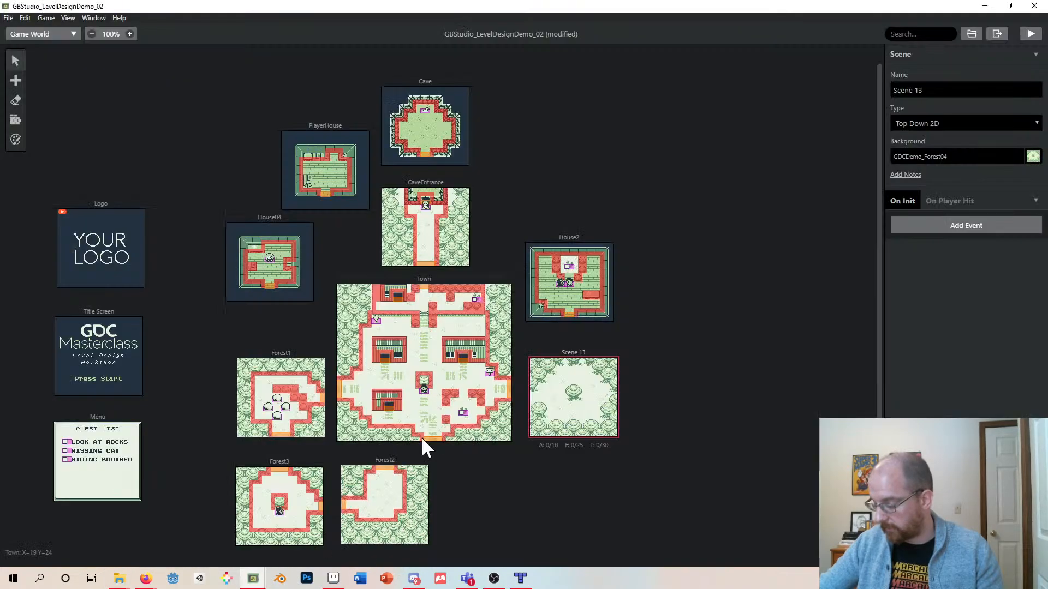
pyautogui.click(120, 579)
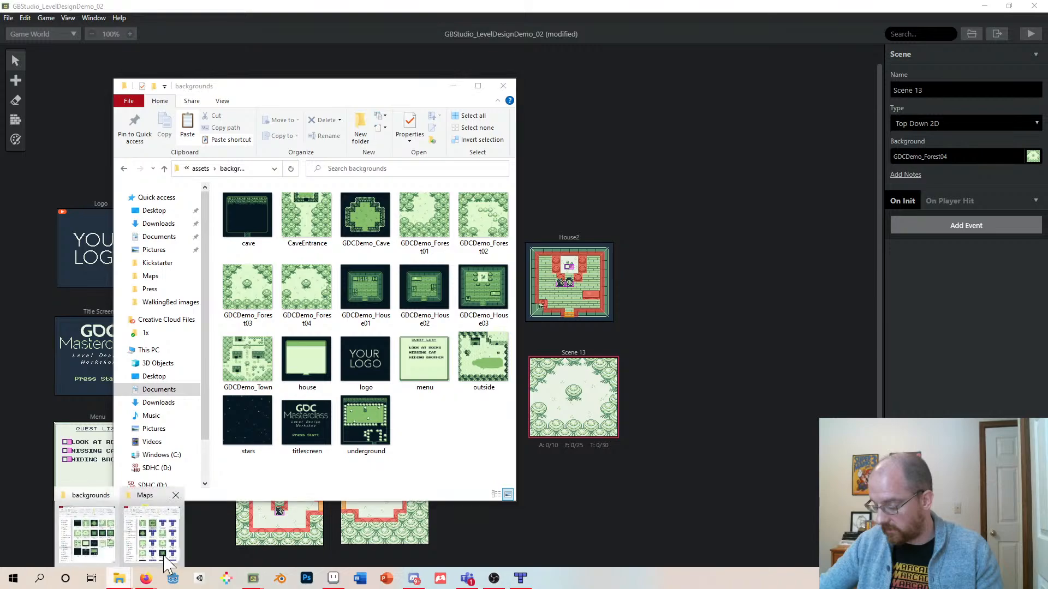
pyautogui.click(165, 561)
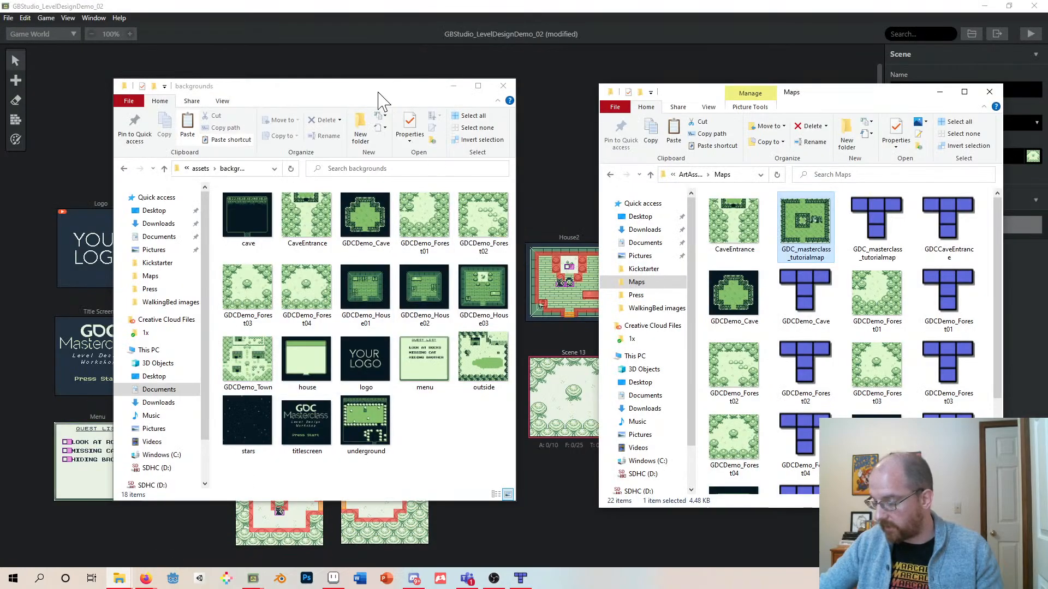
# - Paste the GDC_masterclass_tutorialmap image into the project's backgrounds folder and return to the project
pyautogui.moveTo(382, 100); pyautogui.dragTo(398, 93)
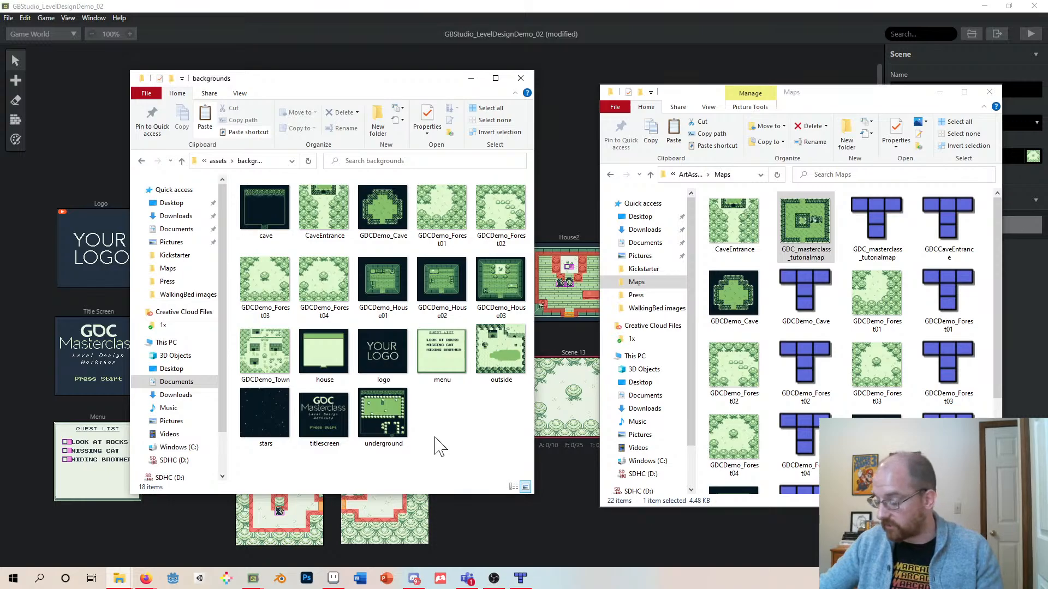
pyautogui.hotkey('ctrl', 'v')
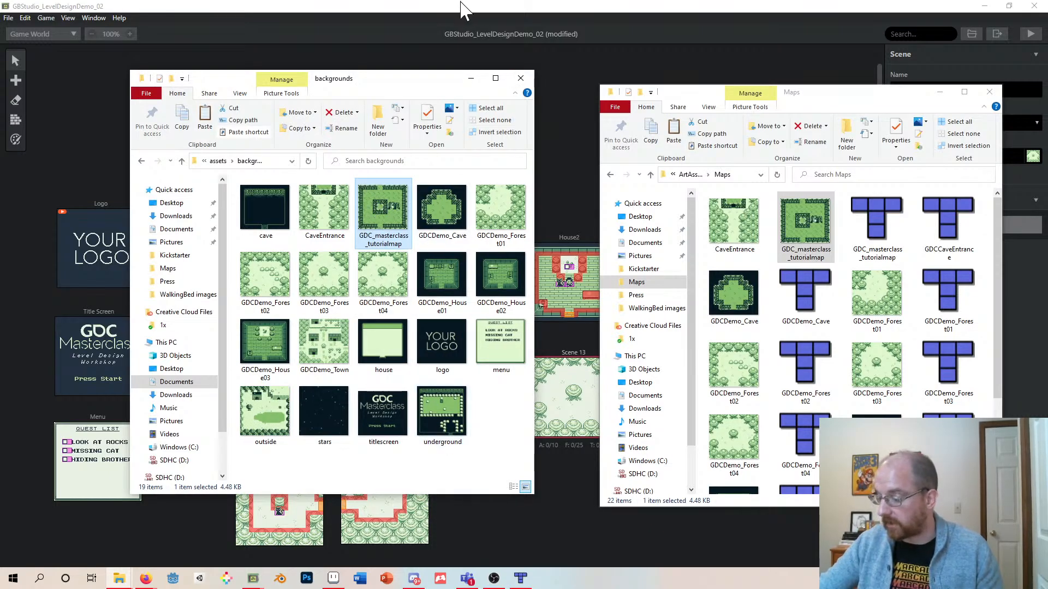
pyautogui.click(436, 6)
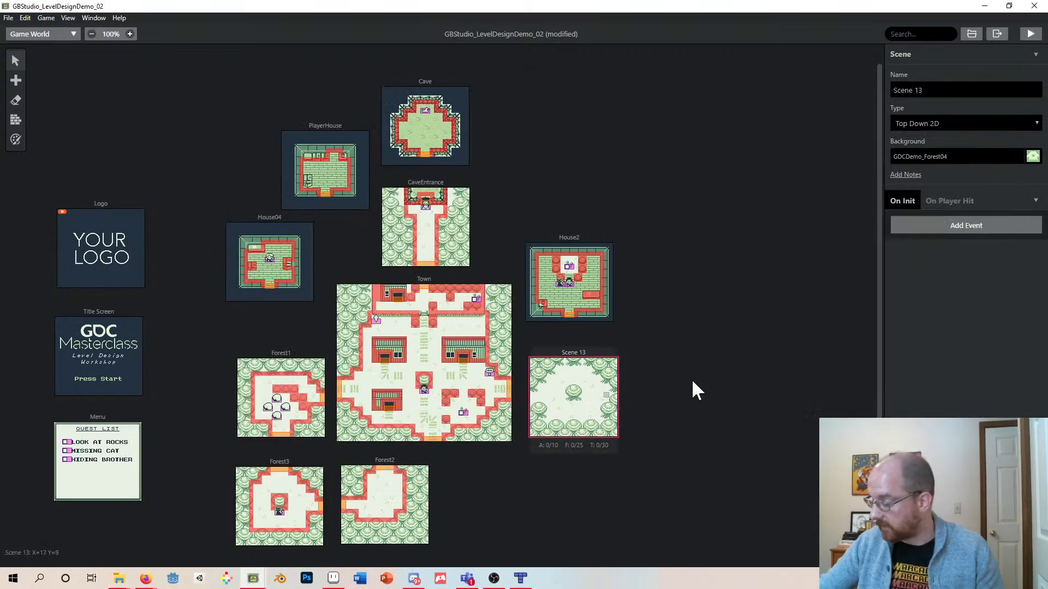
# - Set Scene 13's background to GDC_masterclass_tutorialmap
pyautogui.click(971, 157)
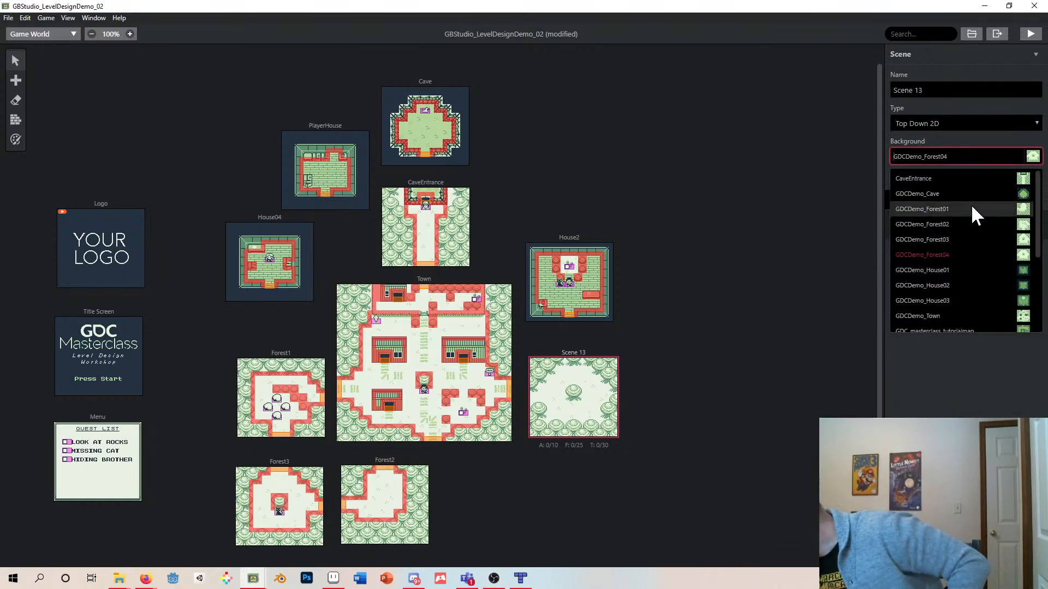
pyautogui.scroll(-3, 986, 296)
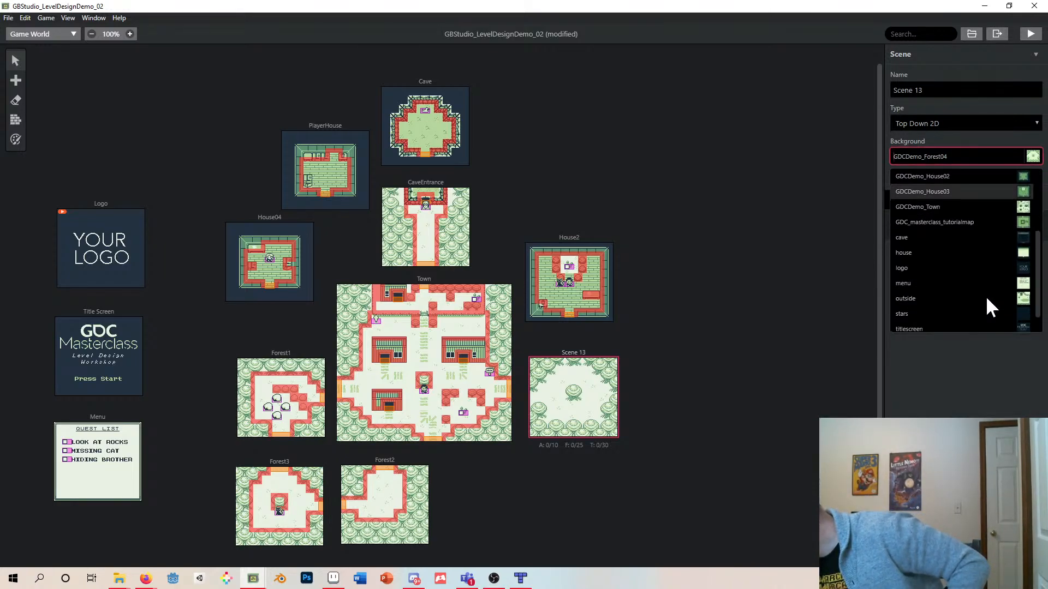
pyautogui.click(990, 225)
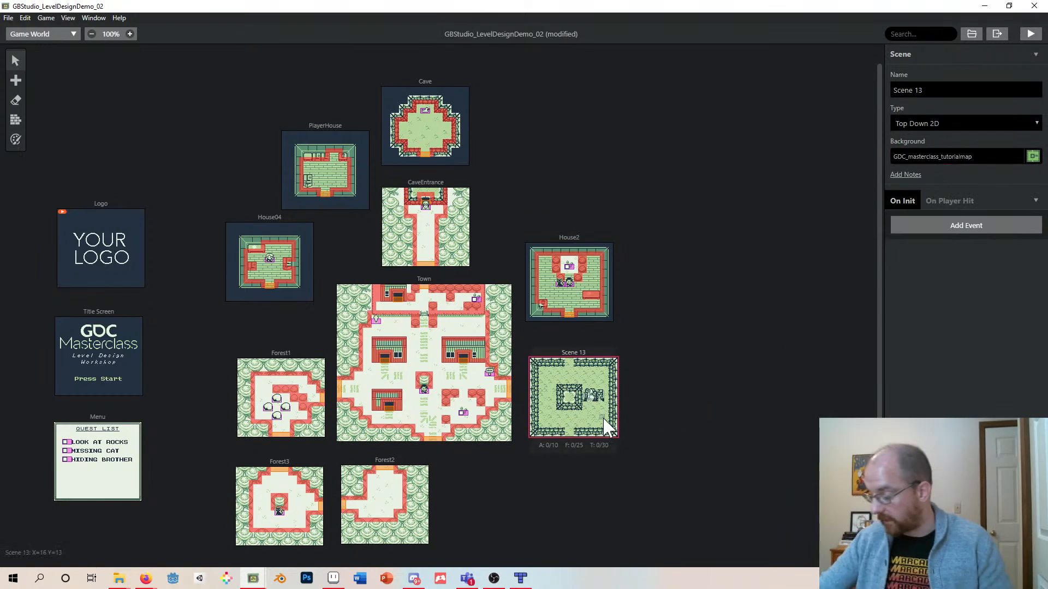
# - Move Scene 13 below the Town scene, beside Forest2
pyautogui.keyDown('ctrl'); pyautogui.scroll(2, 609, 428); pyautogui.keyUp('ctrl')
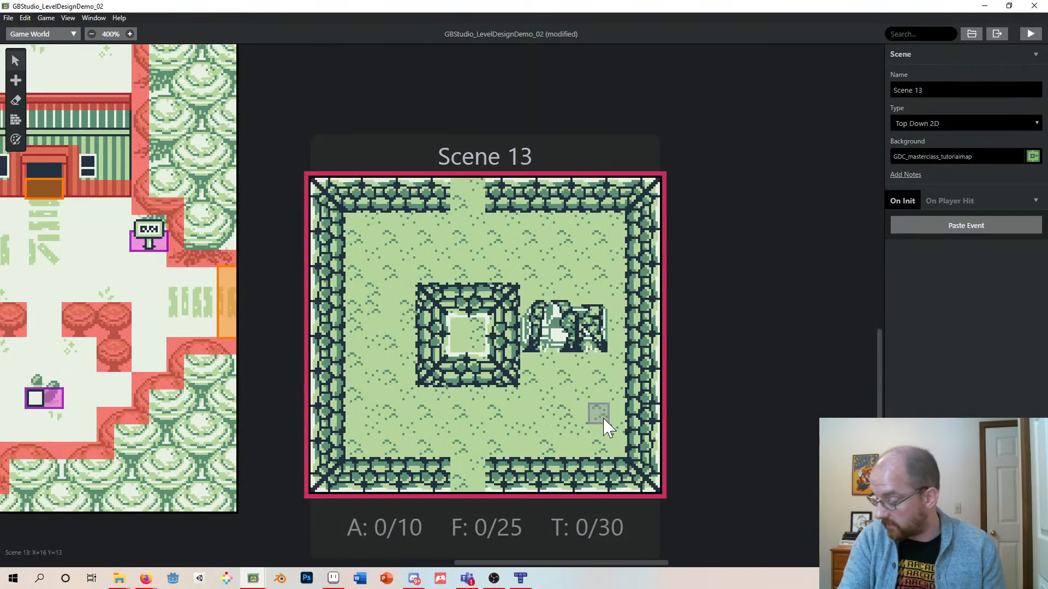
pyautogui.keyDown('ctrl'); pyautogui.scroll(-1, 608, 429); pyautogui.keyUp('ctrl')
pyautogui.keyDown('ctrl'); pyautogui.scroll(1, 609, 429); pyautogui.keyUp('ctrl')
pyautogui.keyDown('ctrl'); pyautogui.scroll(-1, 608, 428); pyautogui.keyUp('ctrl')
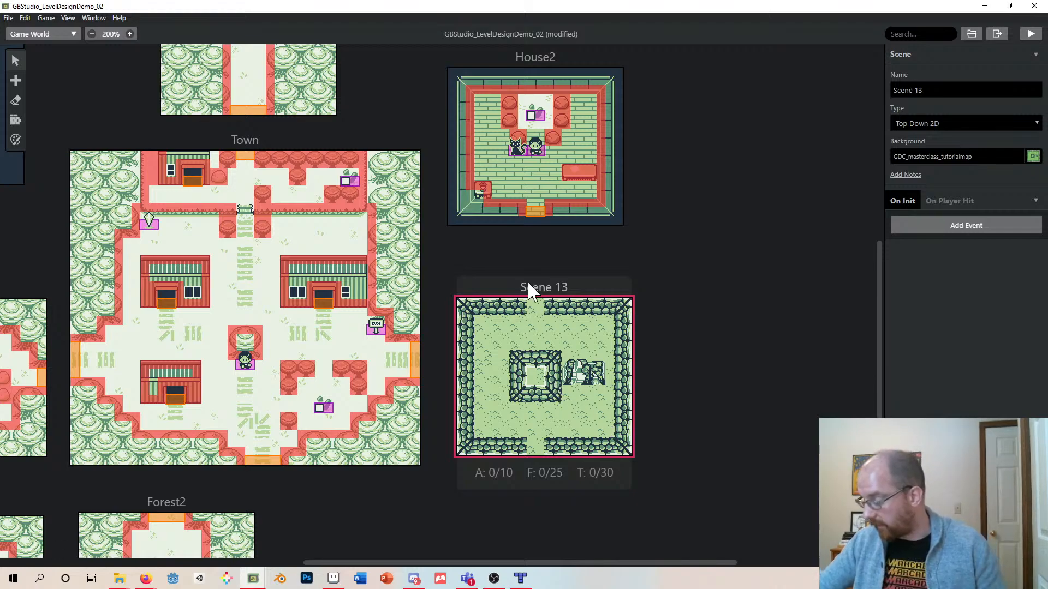
pyautogui.moveTo(543, 293); pyautogui.dragTo(562, 343)
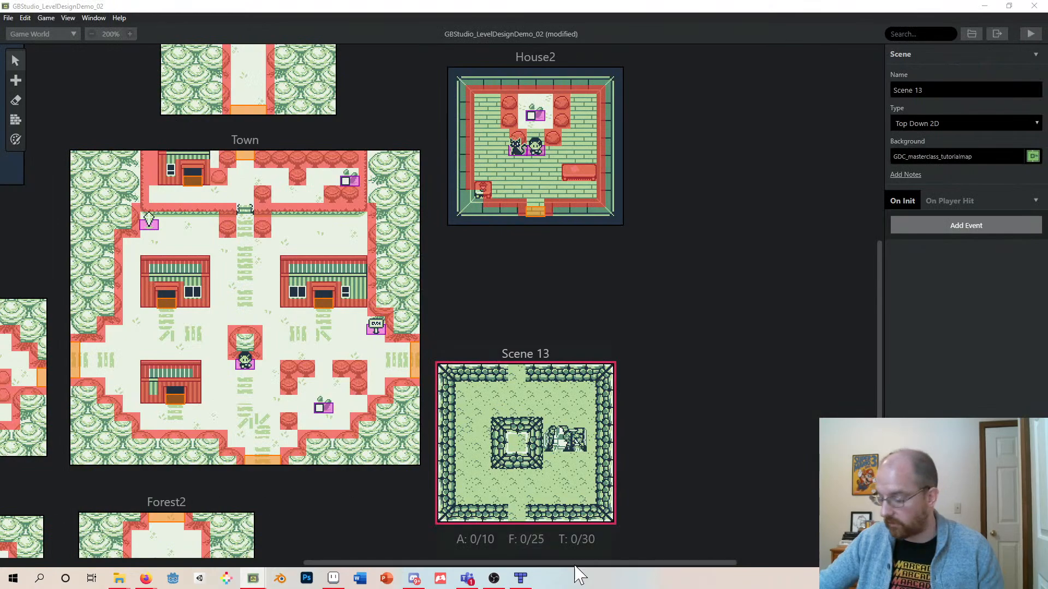
pyautogui.scroll(-2, 574, 323)
pyautogui.moveTo(581, 255); pyautogui.dragTo(495, 374)
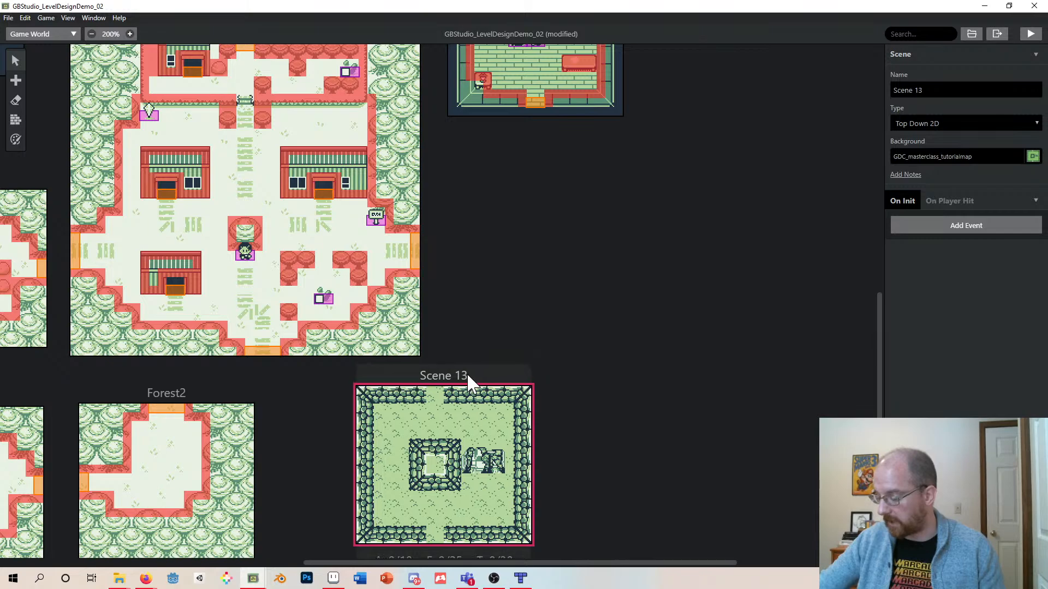
pyautogui.scroll(-1, 480, 369)
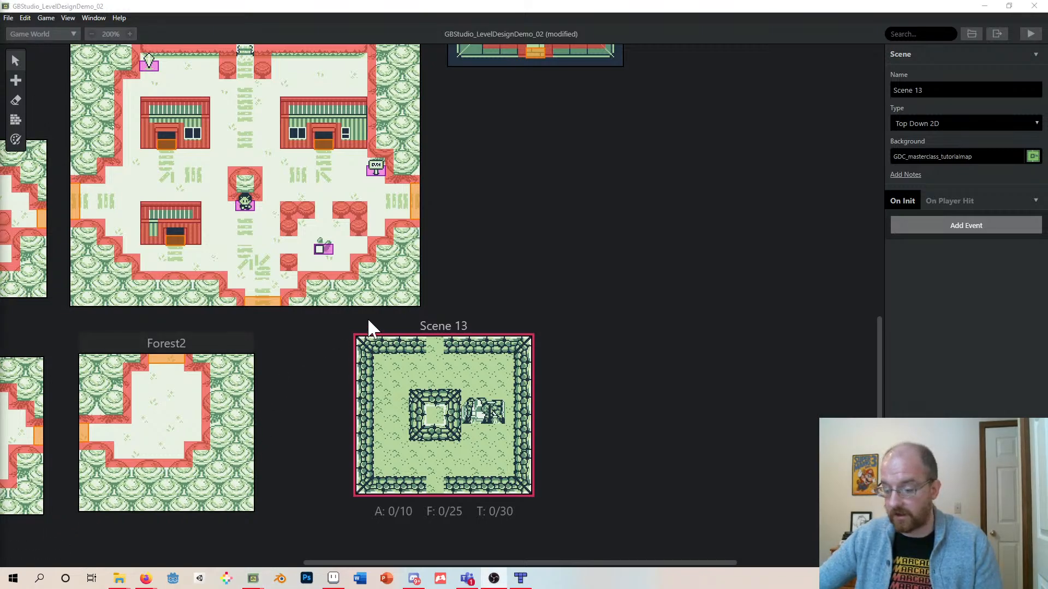
pyautogui.click(172, 8)
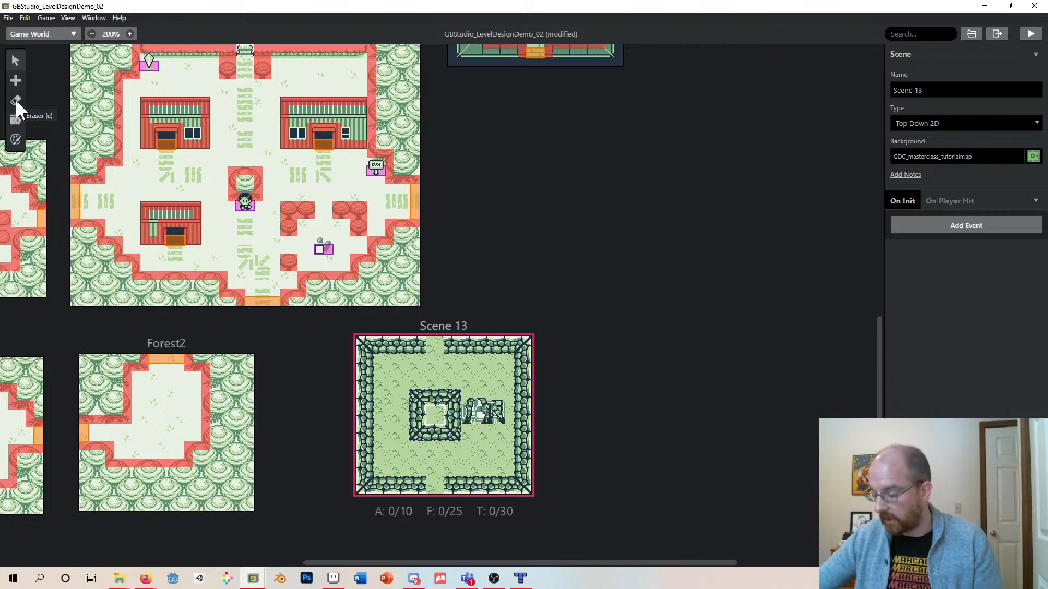
pyautogui.click(16, 140)
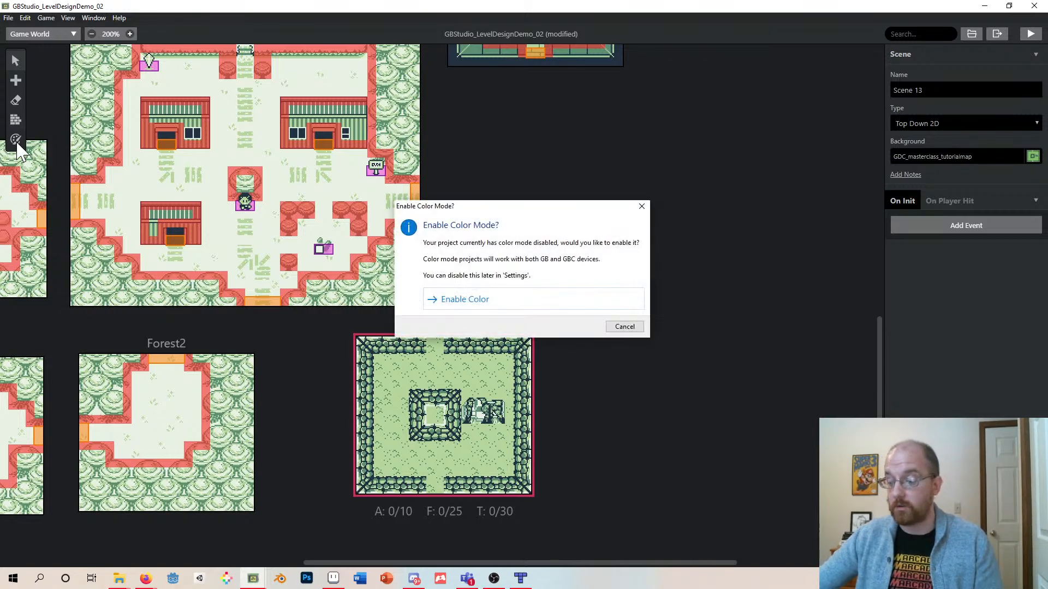
pyautogui.click(641, 206)
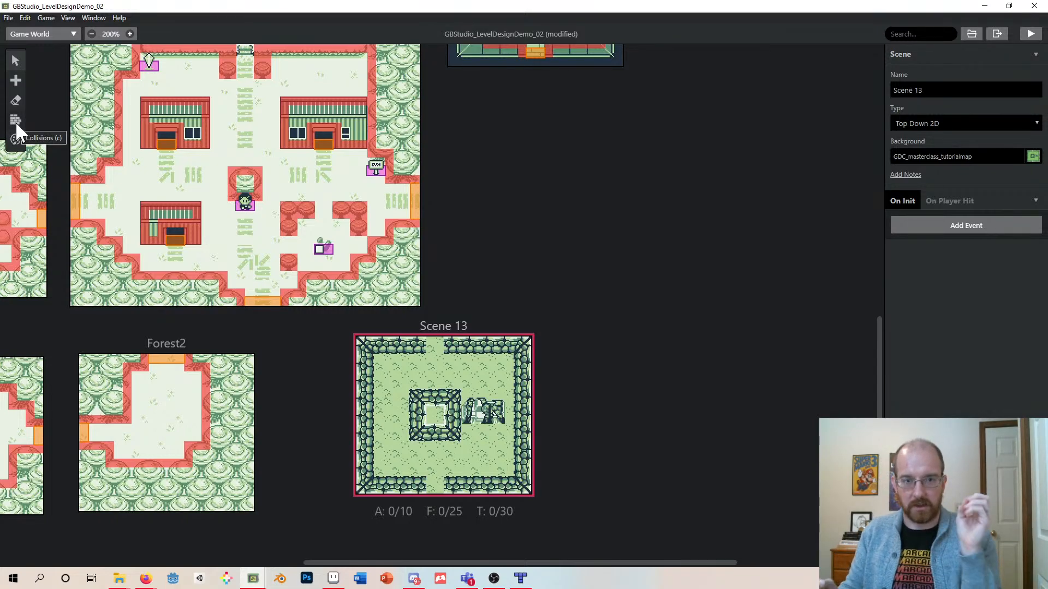
# - Paint solid collisions around the central stone square in Scene 13 with the Collisions tool
pyautogui.click(15, 120)
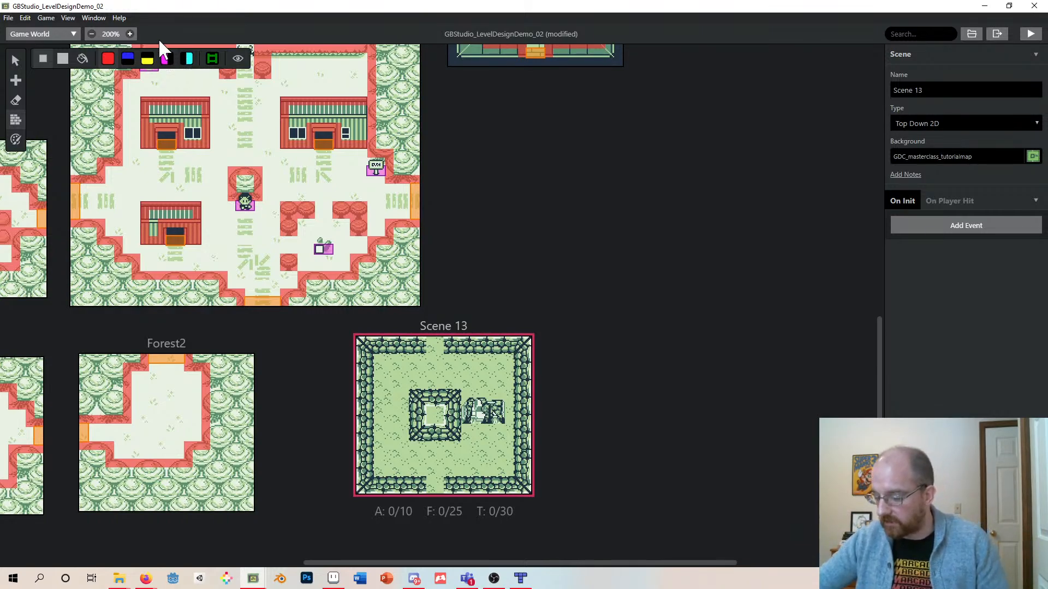
pyautogui.click(108, 59)
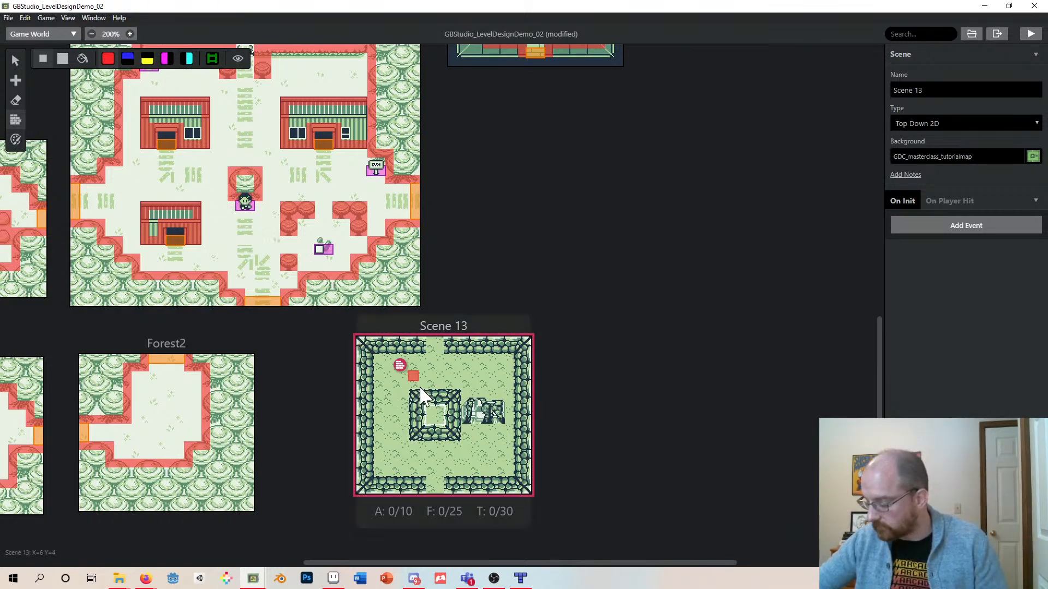
pyautogui.moveTo(411, 391)
pyautogui.mouseDown()
pyautogui.moveTo(448, 390)
pyautogui.moveTo(456, 439)
pyautogui.mouseUp()
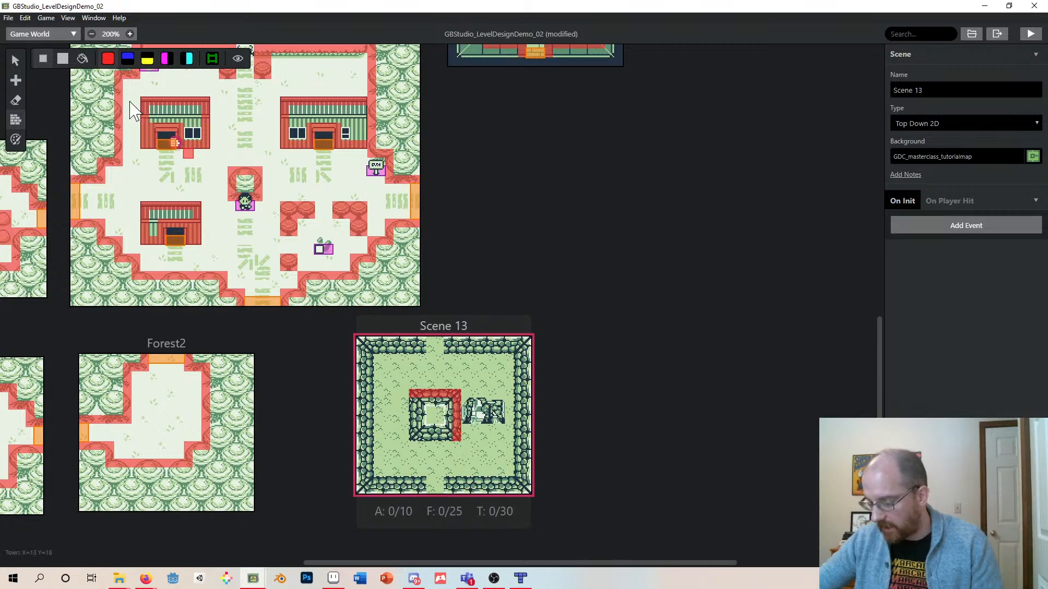
pyautogui.click(58, 61)
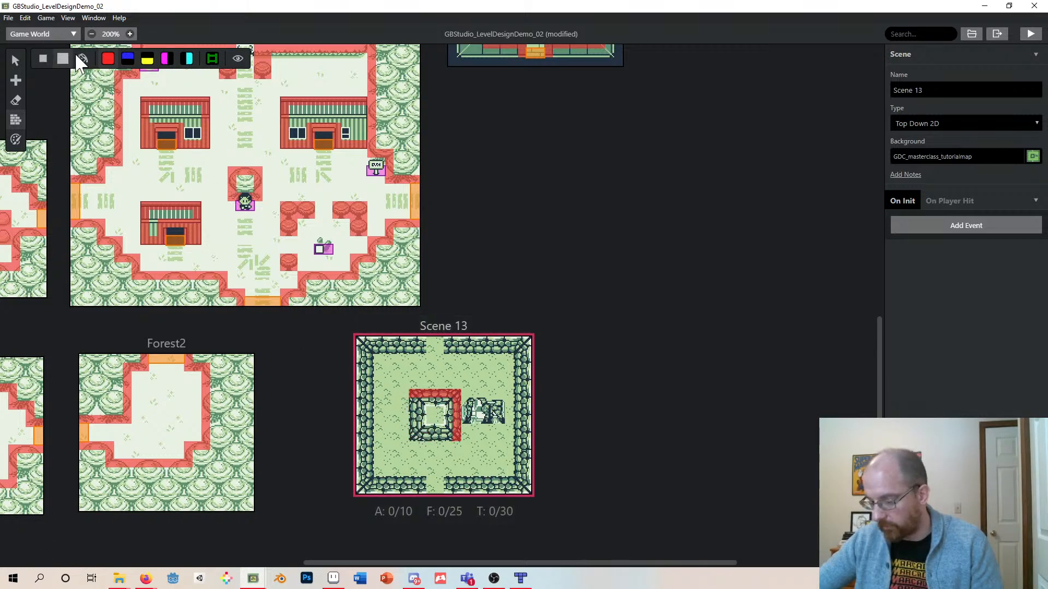
pyautogui.click(46, 60)
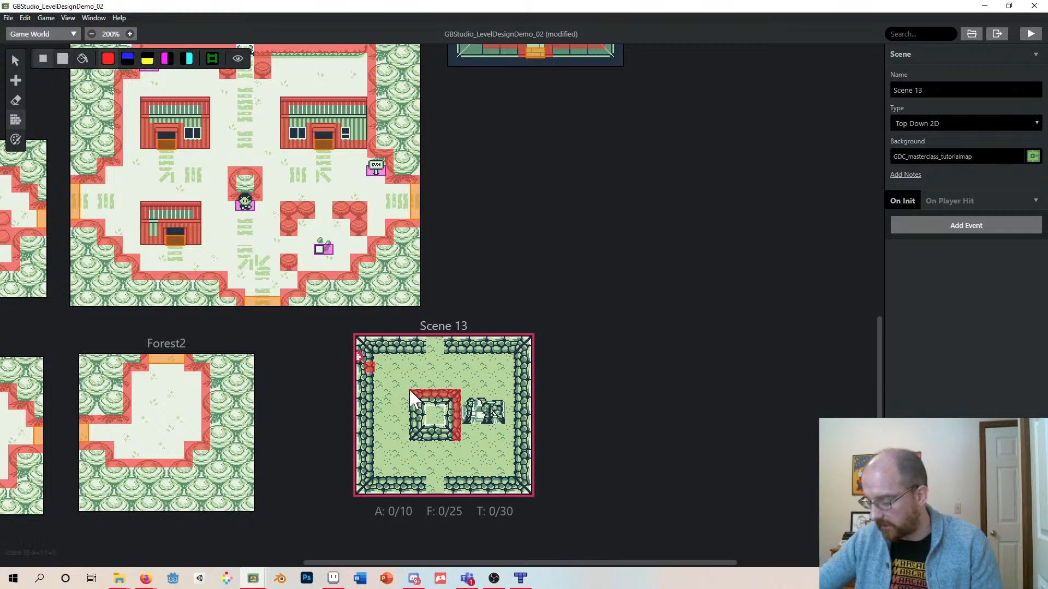
pyautogui.moveTo(413, 437); pyautogui.dragTo(443, 441)
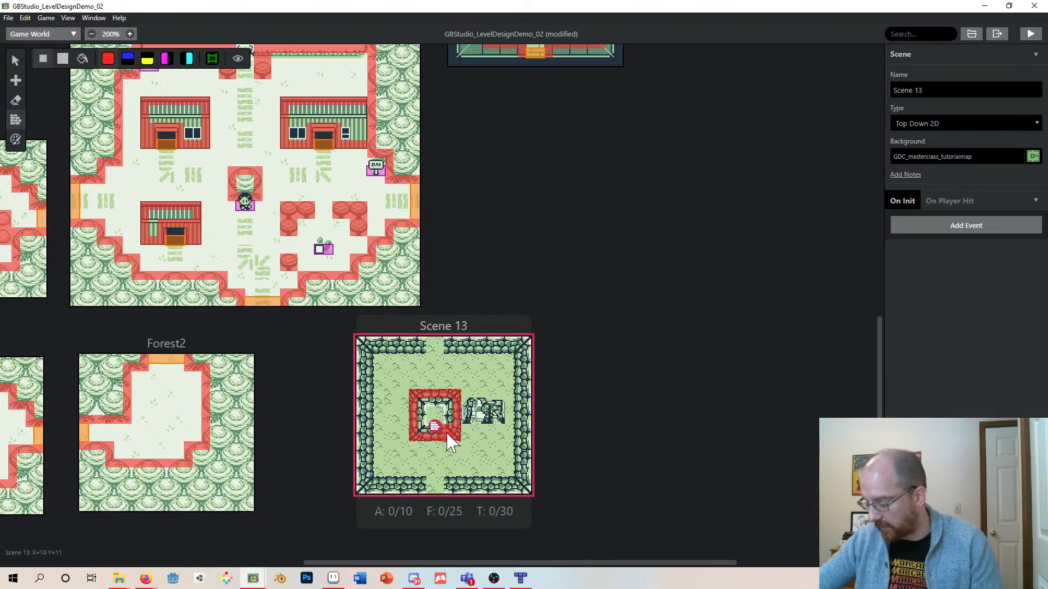
# - Paint solid collisions over the ruins to the right of the stone square
pyautogui.click(459, 403)
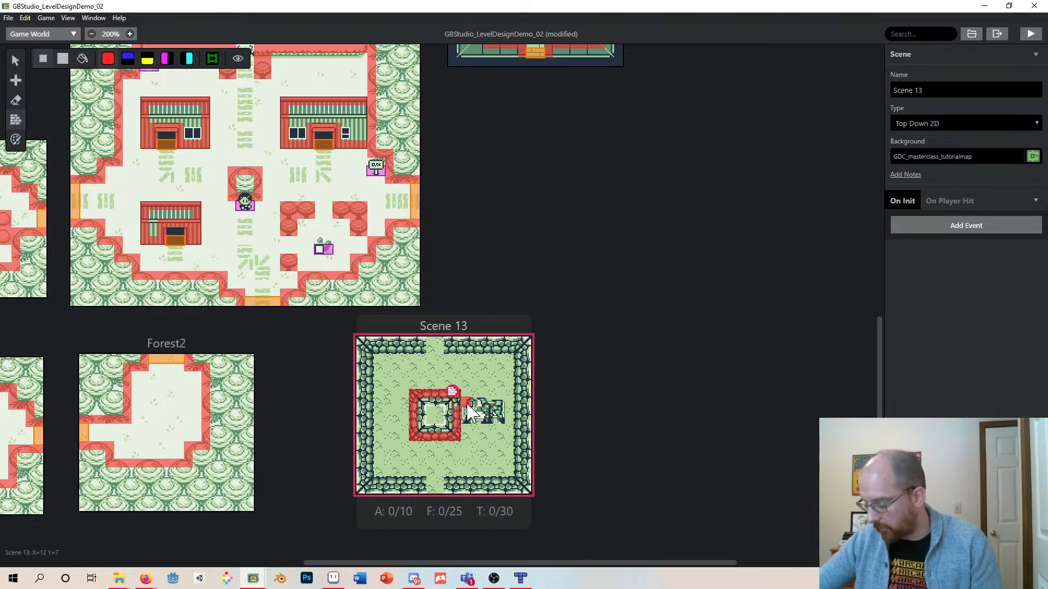
pyautogui.moveTo(466, 403); pyautogui.dragTo(483, 403)
pyautogui.moveTo(455, 414); pyautogui.dragTo(495, 421)
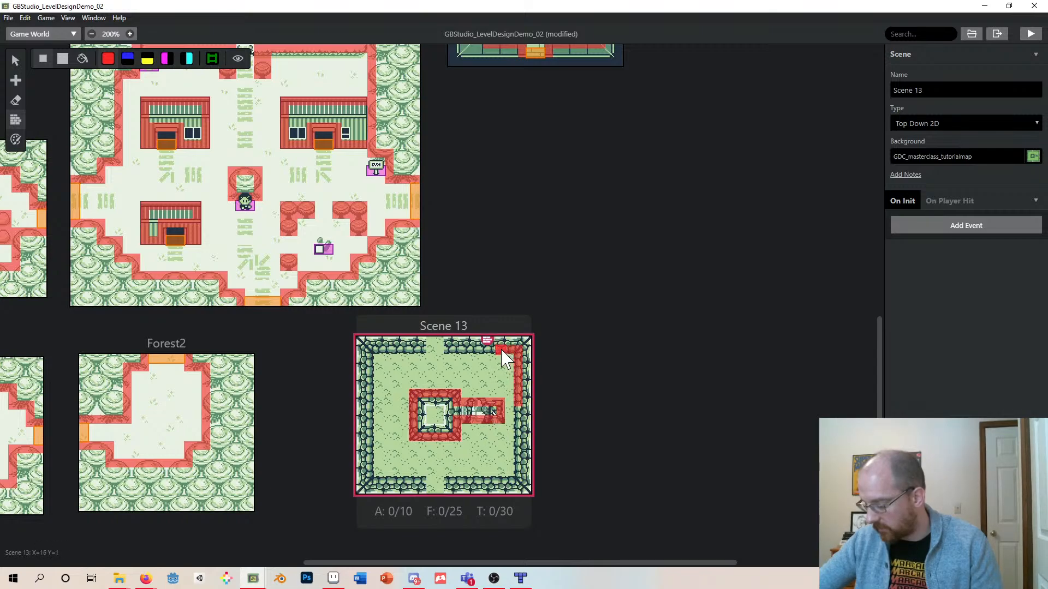
# - Paint solid collisions along Scene 13's outer stone walls, leaving the top and bottom openings
pyautogui.moveTo(503, 354); pyautogui.dragTo(452, 346)
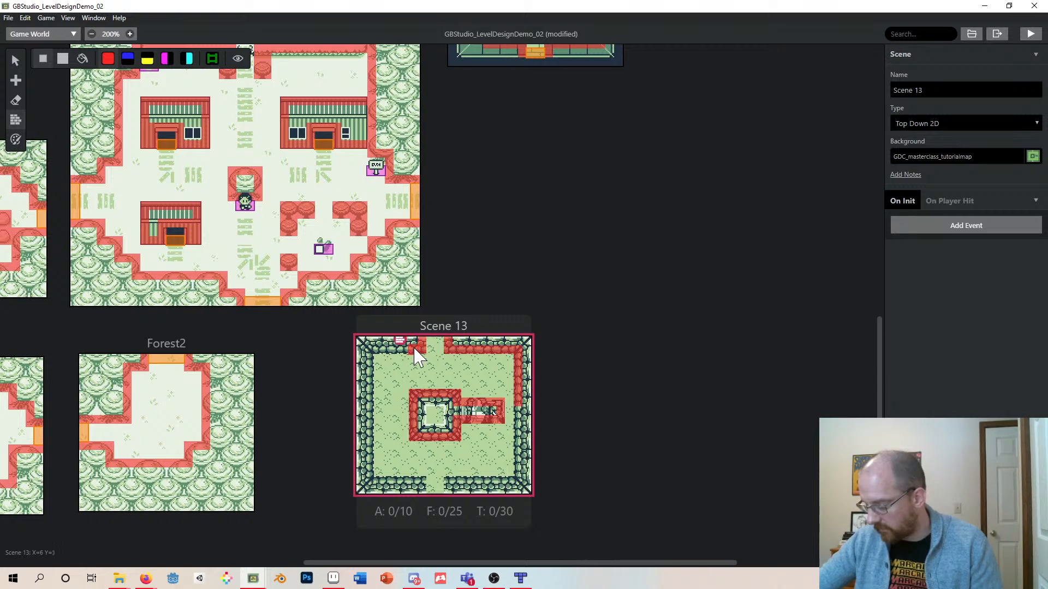
pyautogui.moveTo(417, 358)
pyautogui.mouseDown()
pyautogui.moveTo(368, 358)
pyautogui.moveTo(373, 476)
pyautogui.mouseUp()
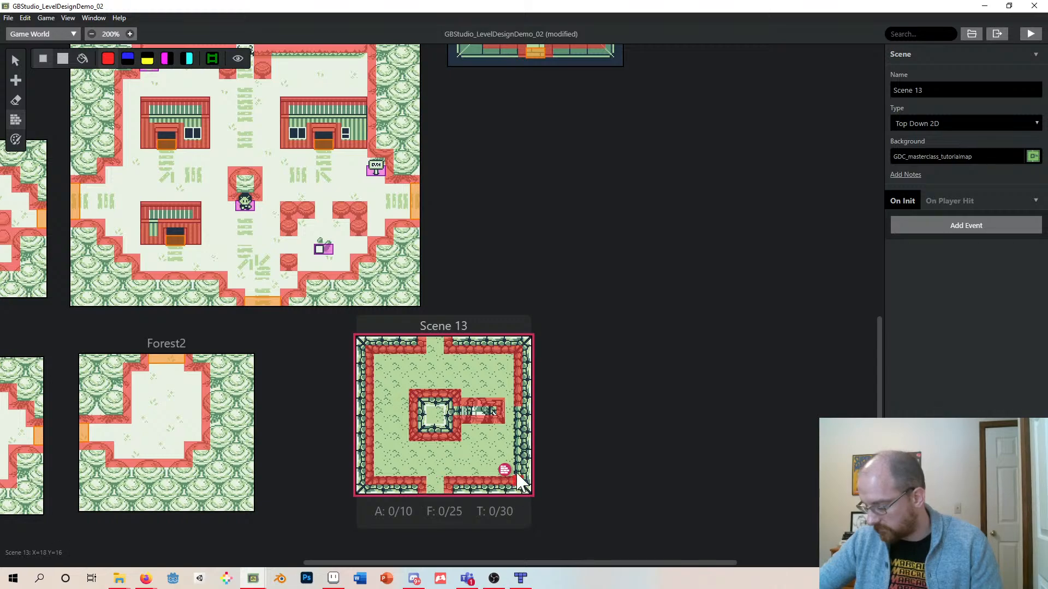
pyautogui.moveTo(520, 459); pyautogui.dragTo(520, 468)
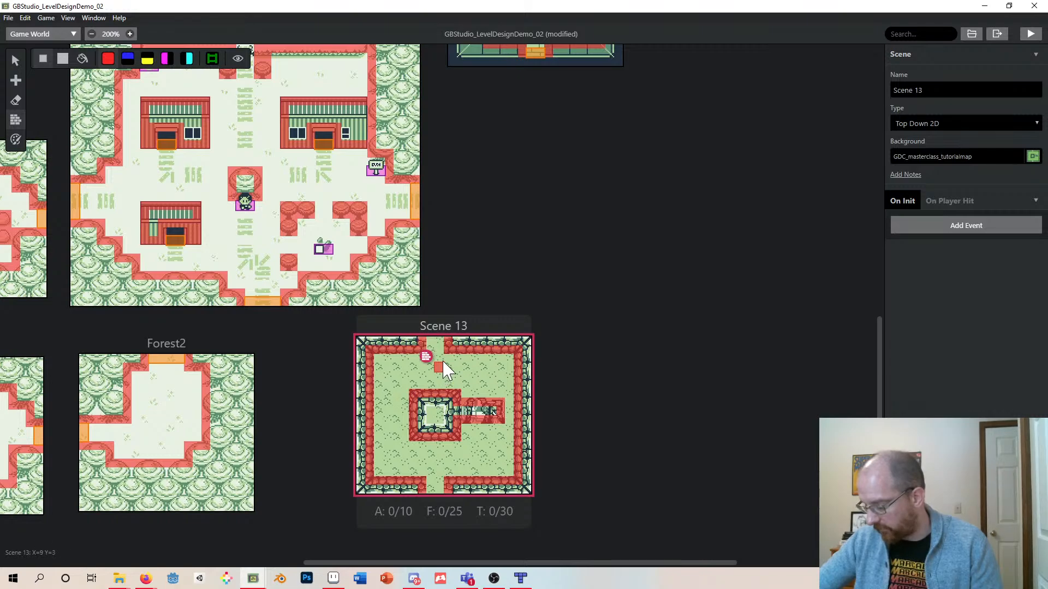
pyautogui.moveTo(437, 349)
pyautogui.mouseDown()
pyautogui.moveTo(438, 362)
pyautogui.moveTo(434, 347)
pyautogui.moveTo(454, 359)
pyautogui.mouseUp()
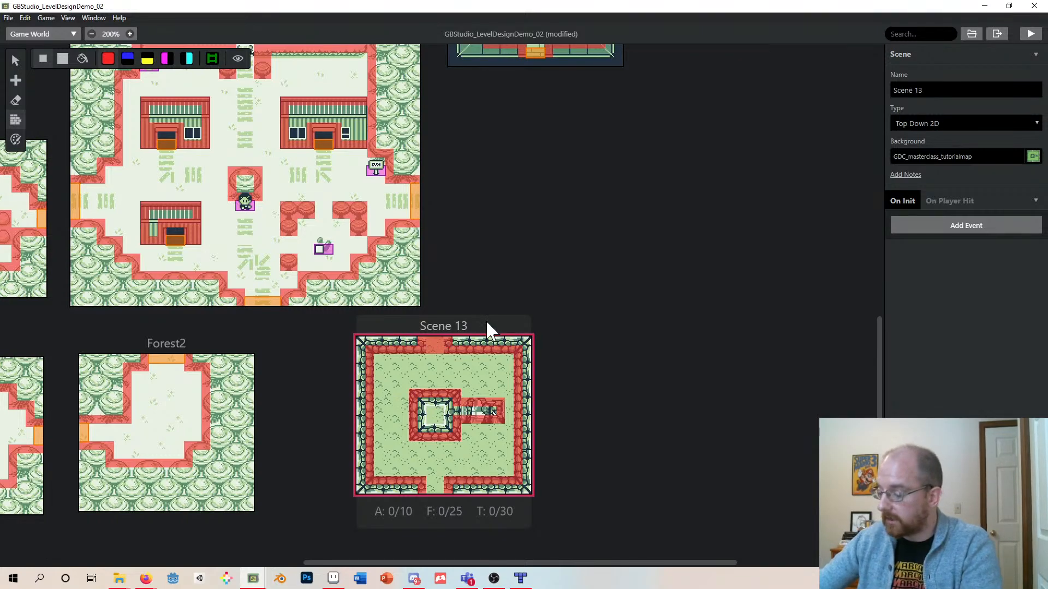
# - Reposition Scene 13 slightly left, just below the Town scene
pyautogui.moveTo(480, 321); pyautogui.dragTo(457, 330)
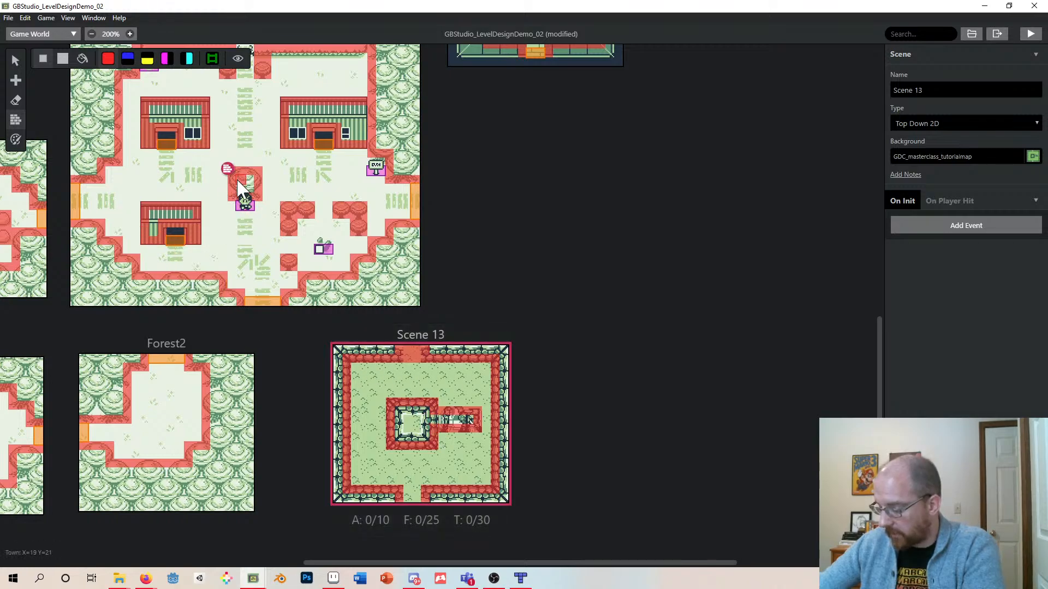
pyautogui.moveTo(459, 333)
pyautogui.mouseDown()
pyautogui.moveTo(474, 341)
pyautogui.moveTo(455, 333)
pyautogui.mouseUp()
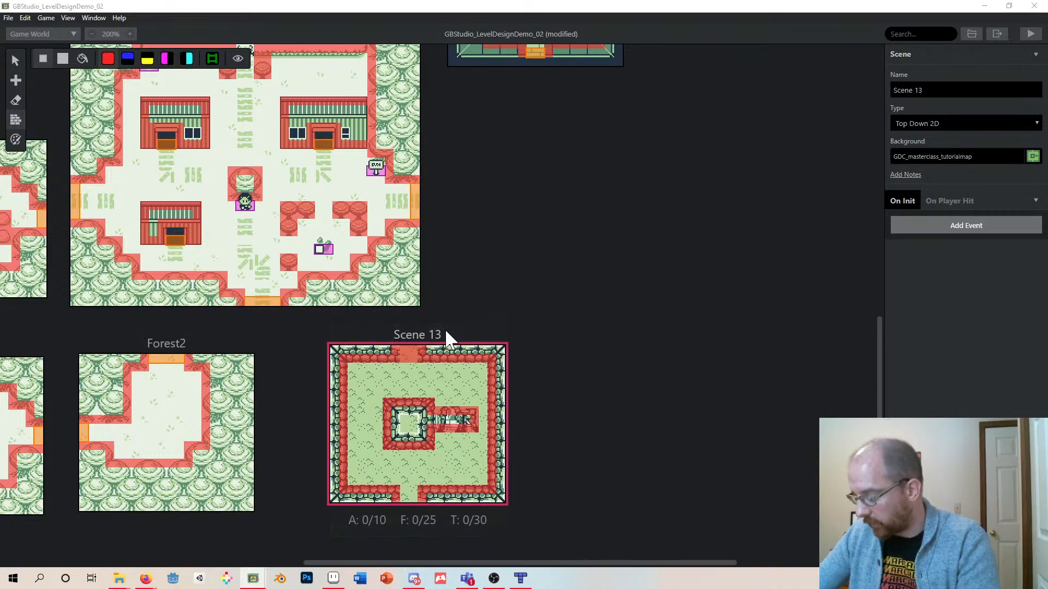
pyautogui.moveTo(444, 329); pyautogui.dragTo(452, 324)
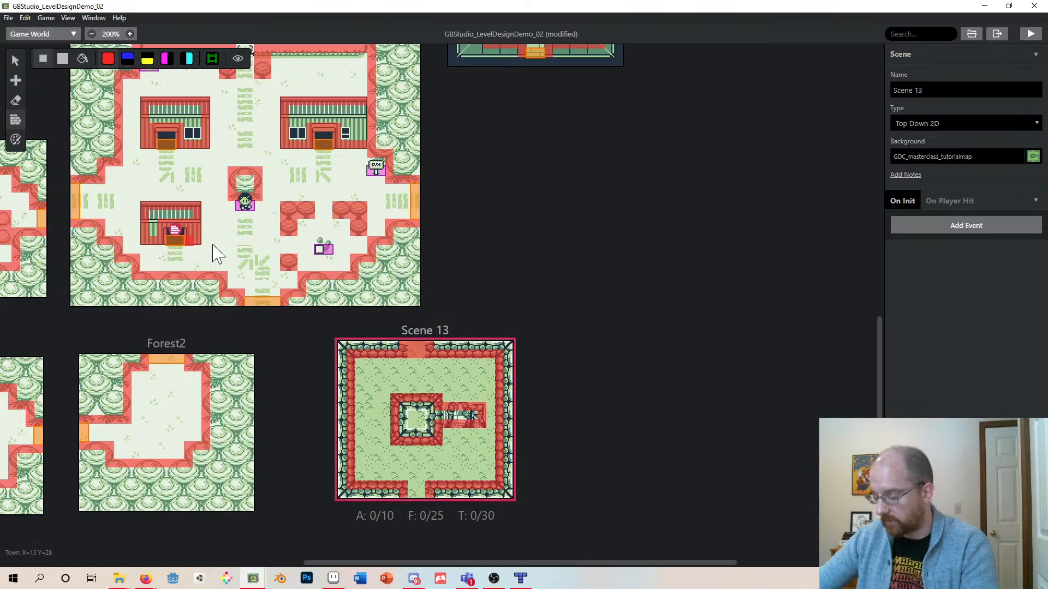
pyautogui.moveTo(424, 330)
pyautogui.mouseDown()
pyautogui.moveTo(430, 322)
pyautogui.moveTo(410, 325)
pyautogui.mouseUp()
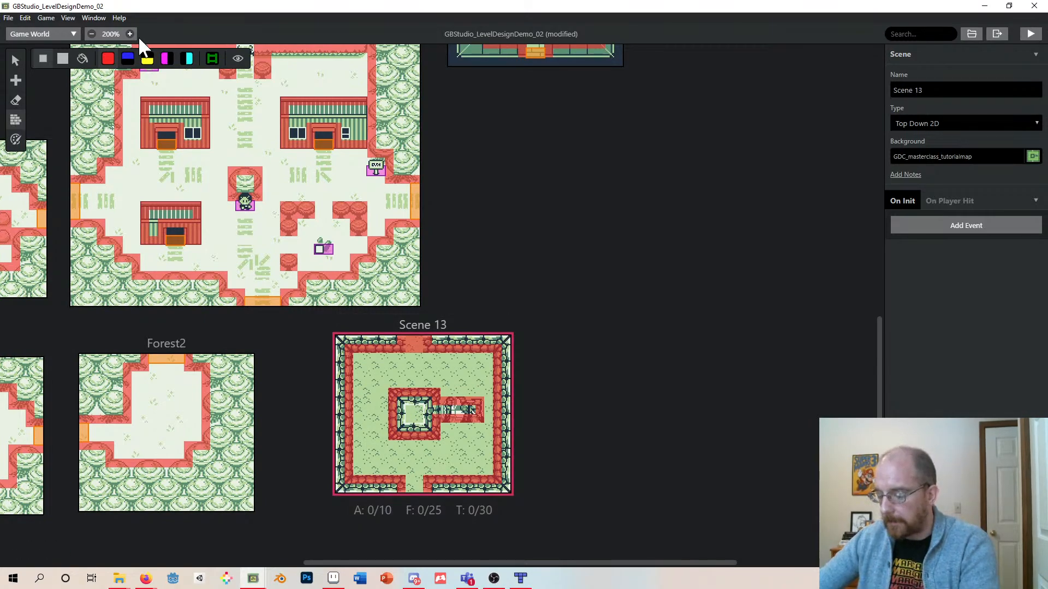
pyautogui.moveTo(458, 327); pyautogui.dragTo(445, 346)
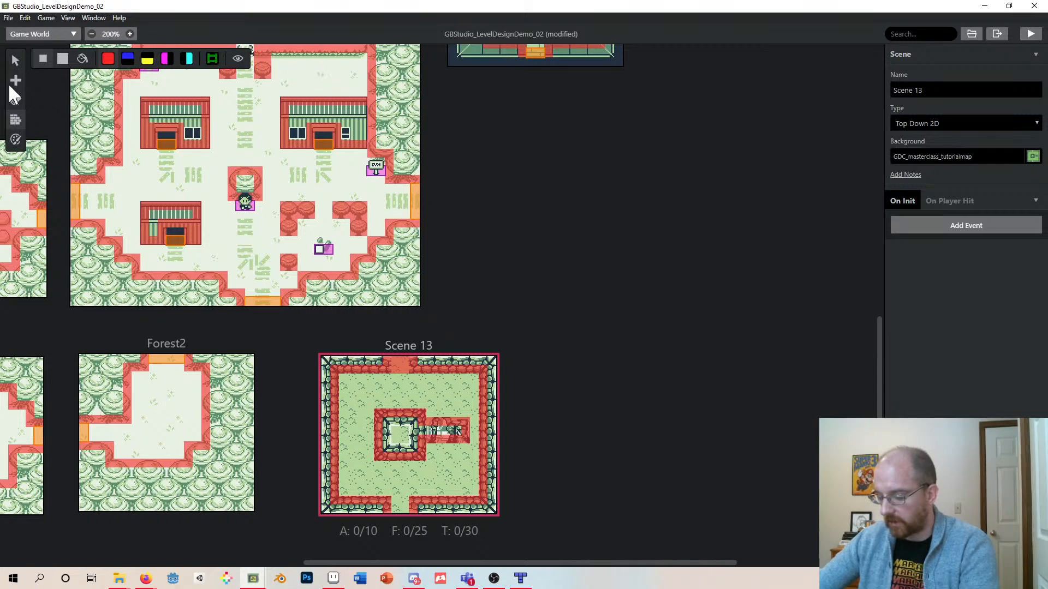
# - Nudge Scene 13 a little further left below the Town scene
pyautogui.click(15, 61)
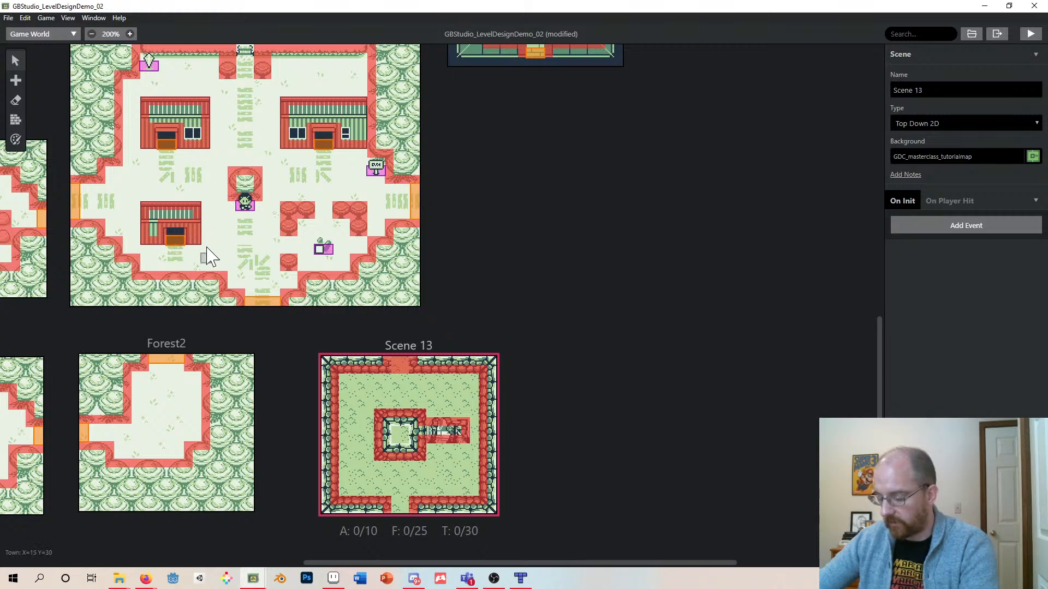
pyautogui.click(184, 250)
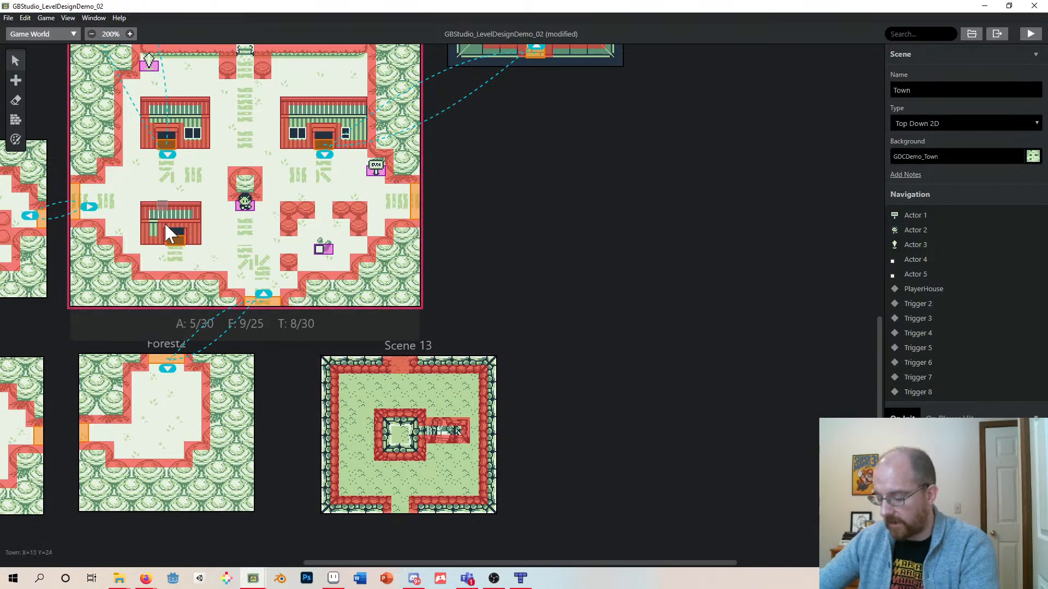
pyautogui.moveTo(411, 348); pyautogui.dragTo(396, 348)
# - Inspect the Change Scene events on the Town's house door trigger and its southern exit trigger
pyautogui.click(181, 208)
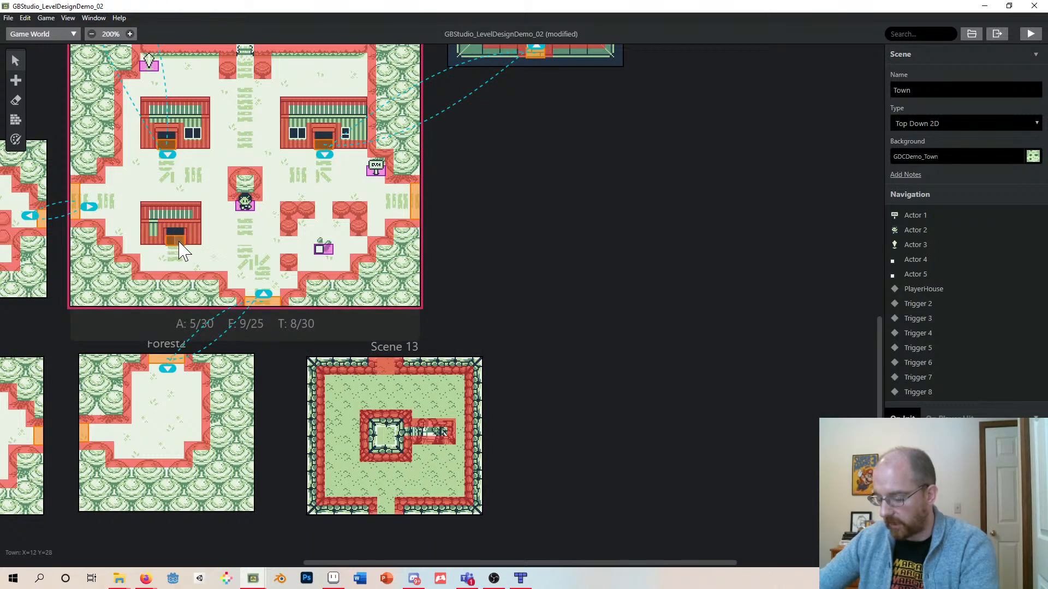
pyautogui.moveTo(177, 247)
pyautogui.mouseDown()
pyautogui.moveTo(169, 263)
pyautogui.moveTo(174, 249)
pyautogui.moveTo(188, 261)
pyautogui.moveTo(176, 245)
pyautogui.mouseUp()
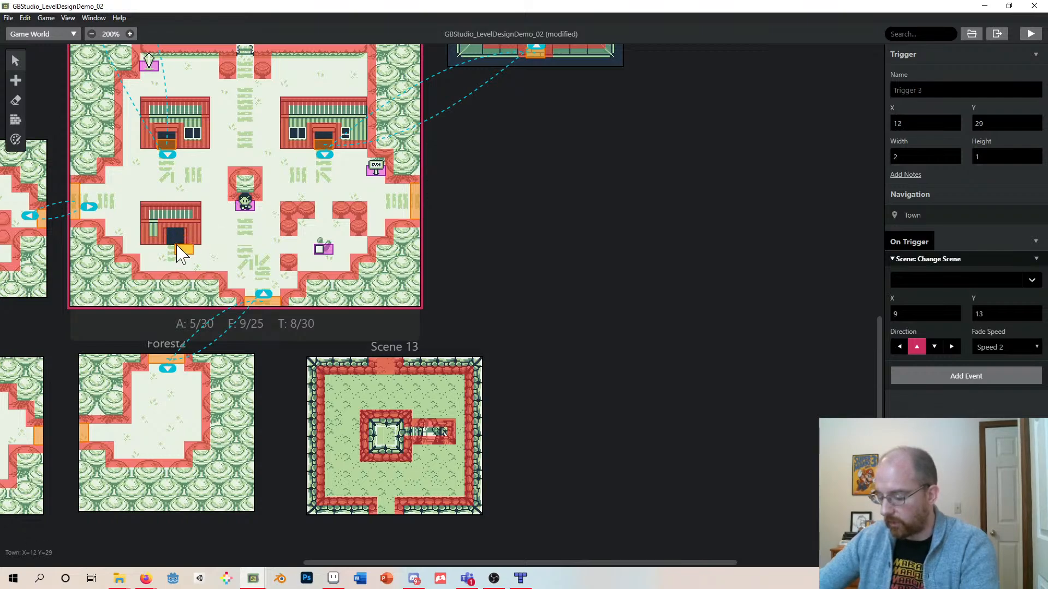
pyautogui.click(933, 376)
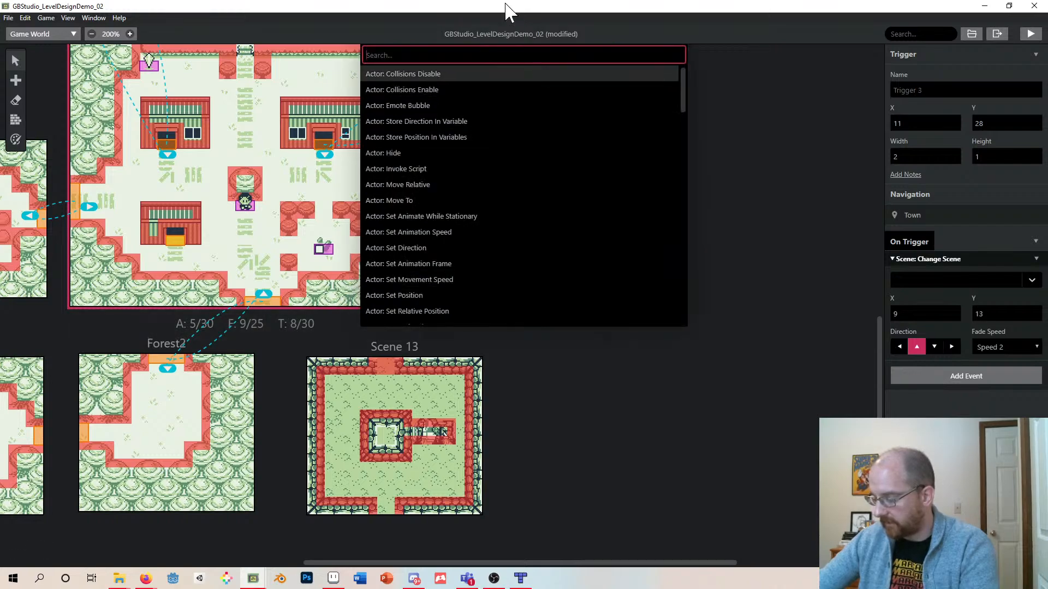
pyautogui.click(285, 351)
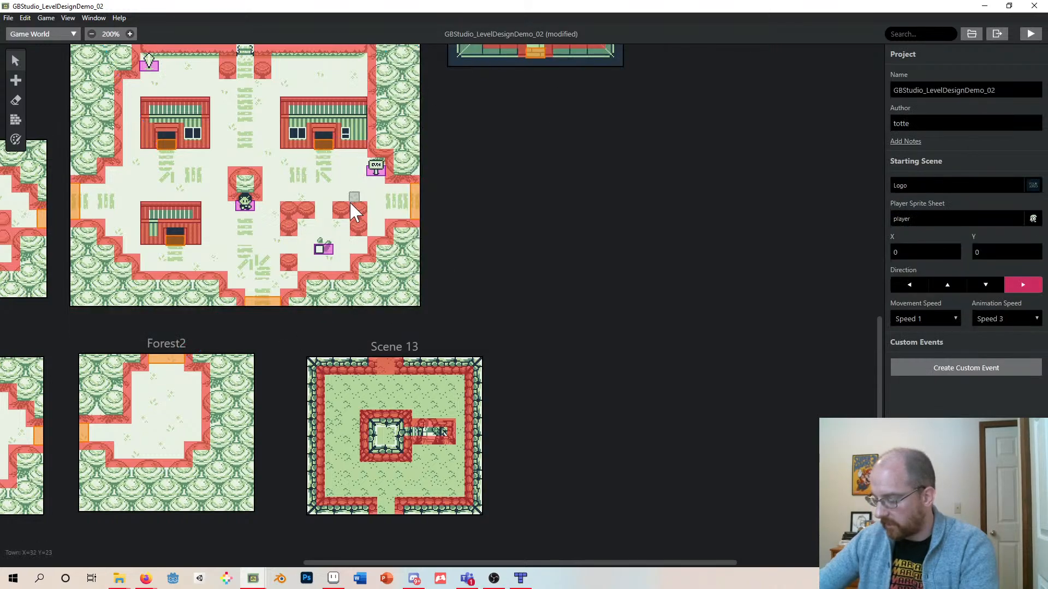
pyautogui.click(241, 303)
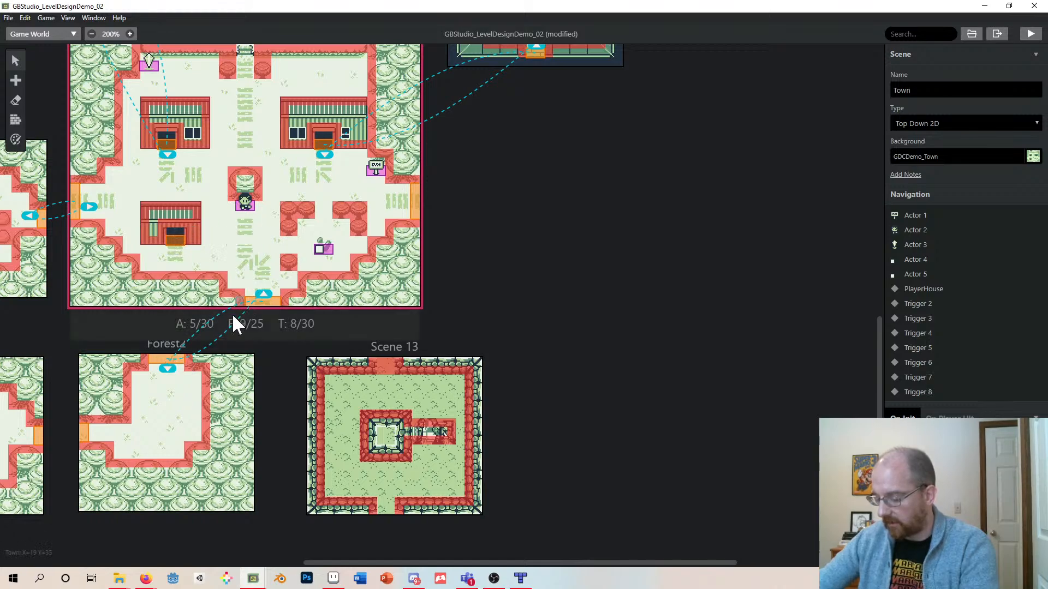
pyautogui.click(259, 300)
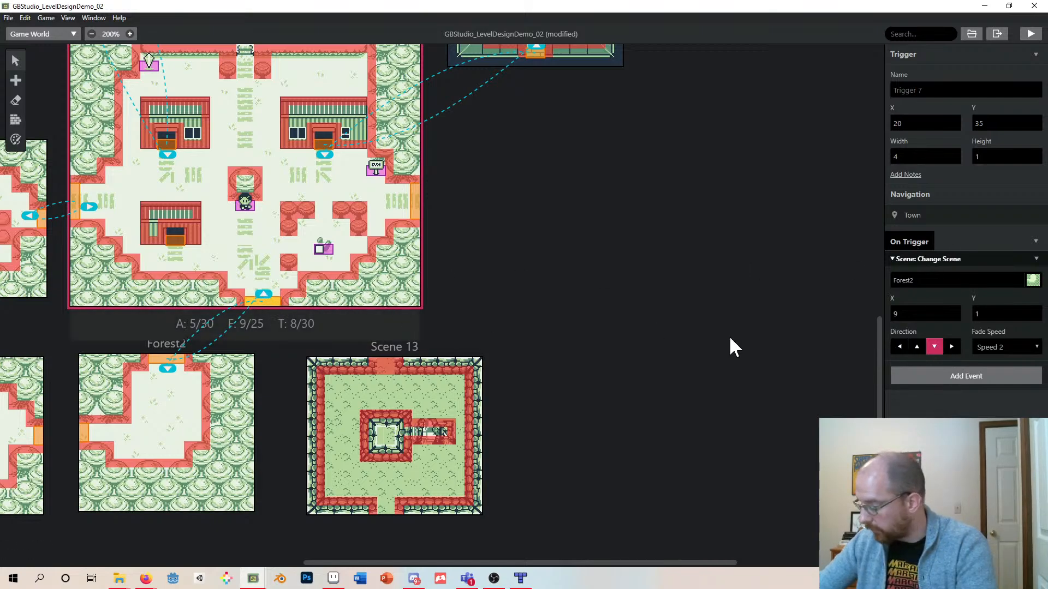
pyautogui.click(941, 279)
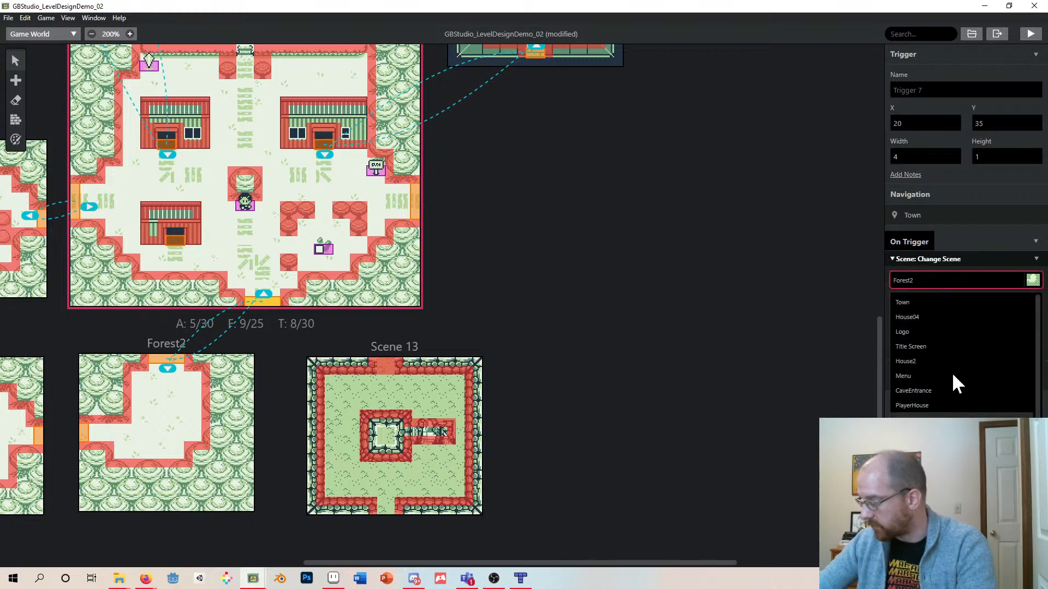
pyautogui.click(844, 388)
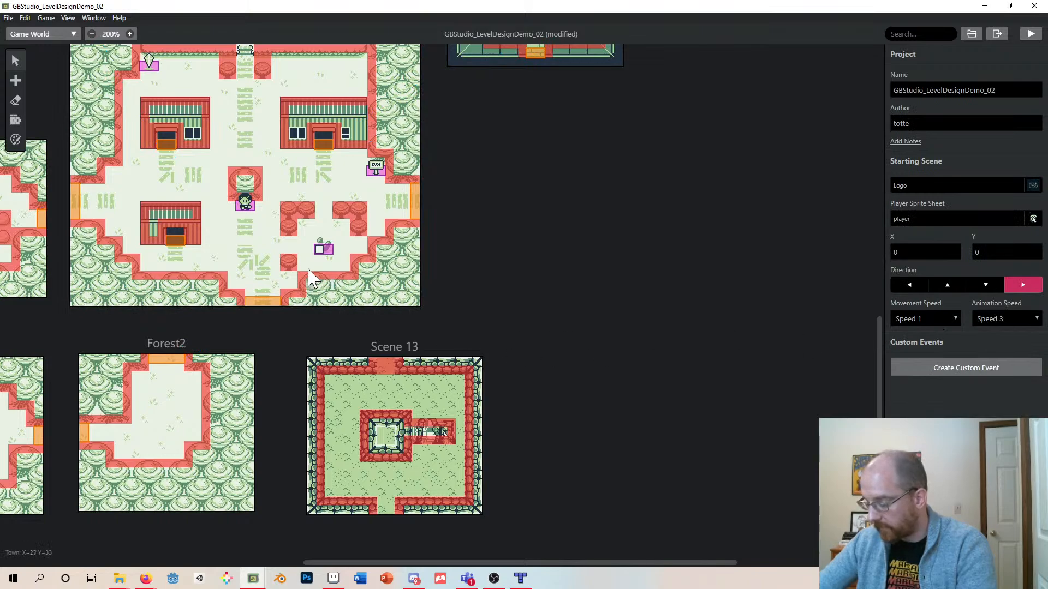
# - Delete the script on the house door trigger in the Town scene
pyautogui.click(177, 244)
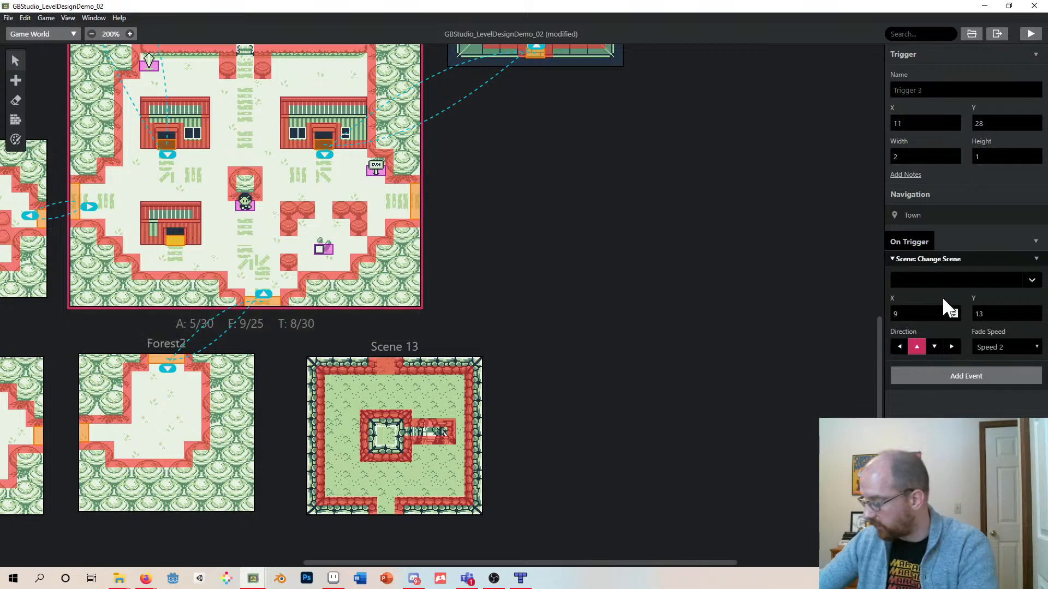
pyautogui.click(1035, 242)
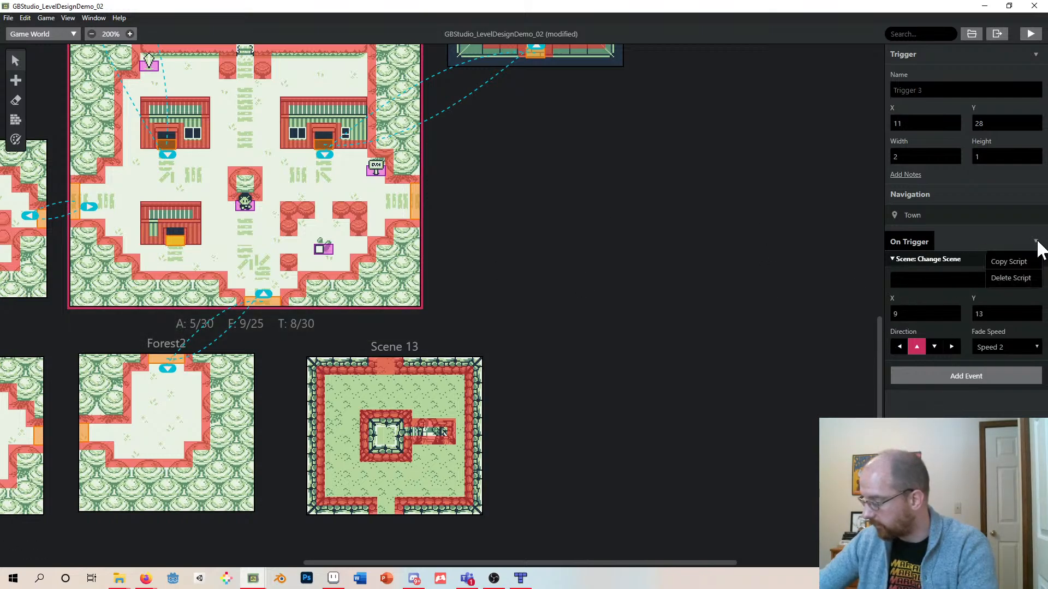
pyautogui.click(1038, 240)
pyautogui.click(1037, 240)
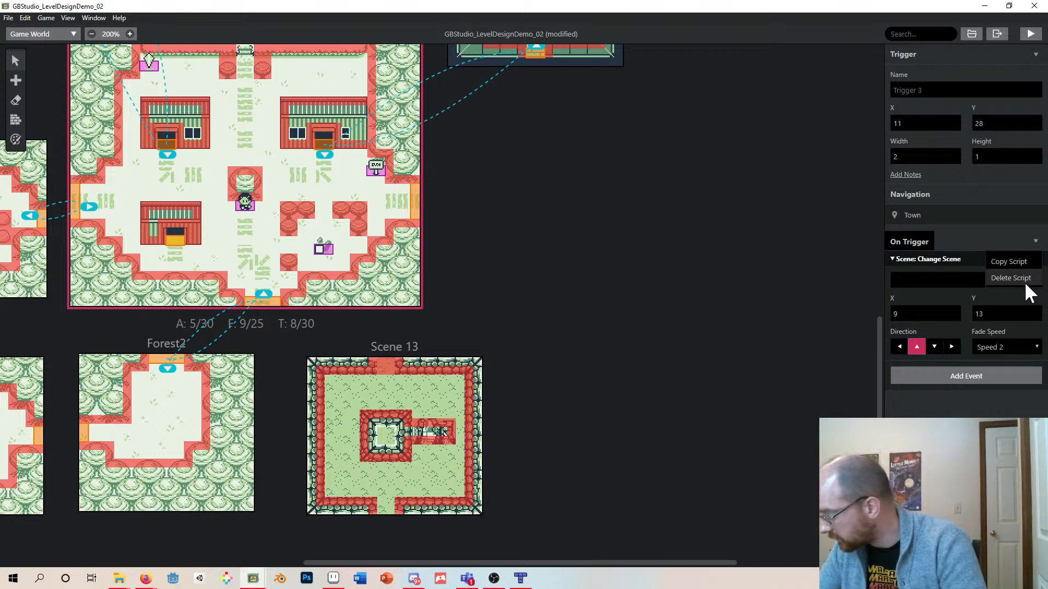
pyautogui.click(1011, 278)
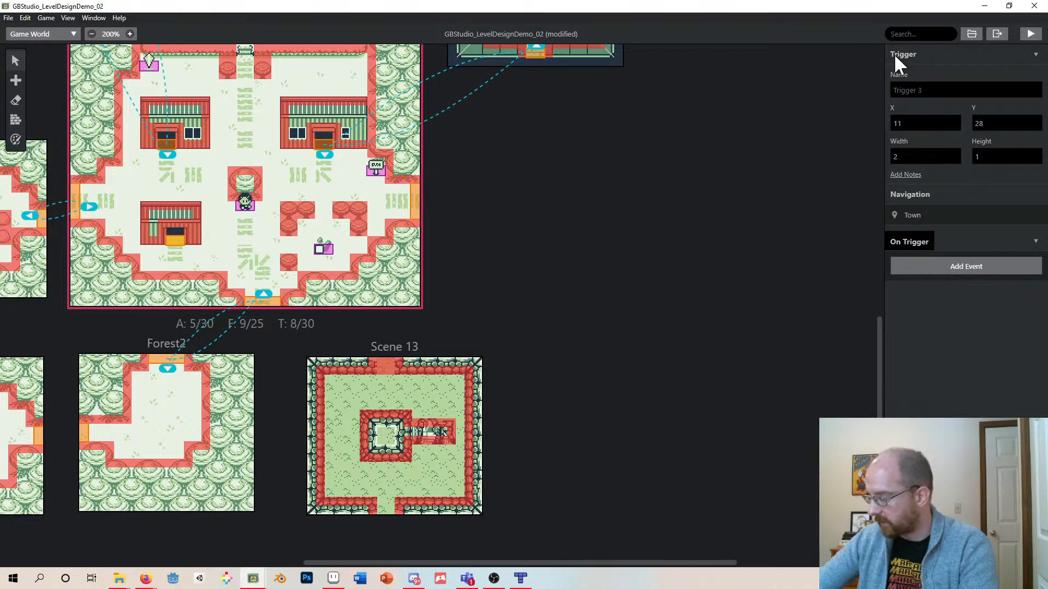
# - Change the sprite sheet of the Town's central NPC actor to dog
pyautogui.click(244, 202)
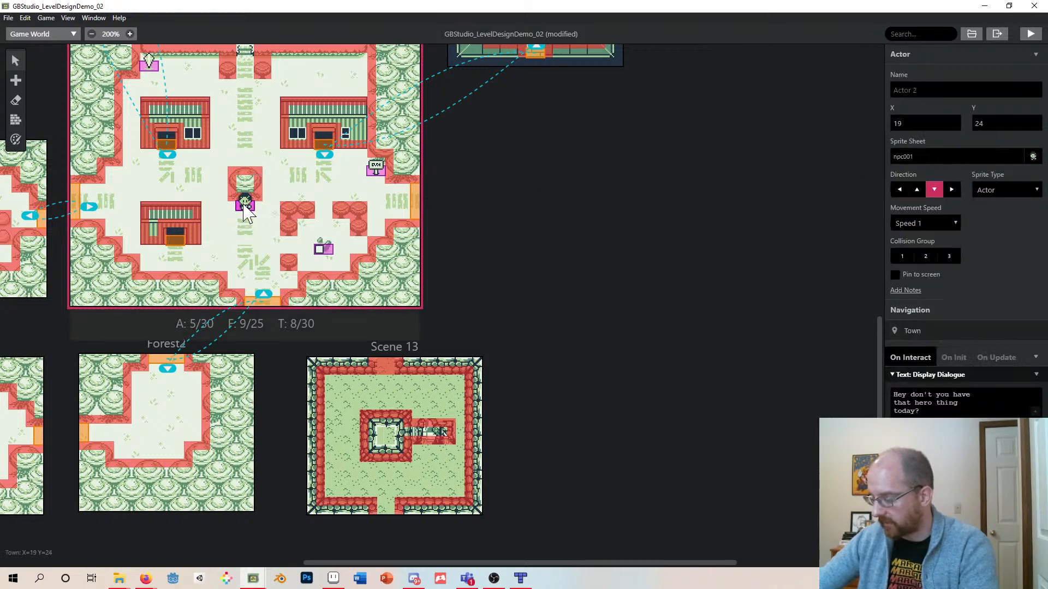
pyautogui.click(917, 90)
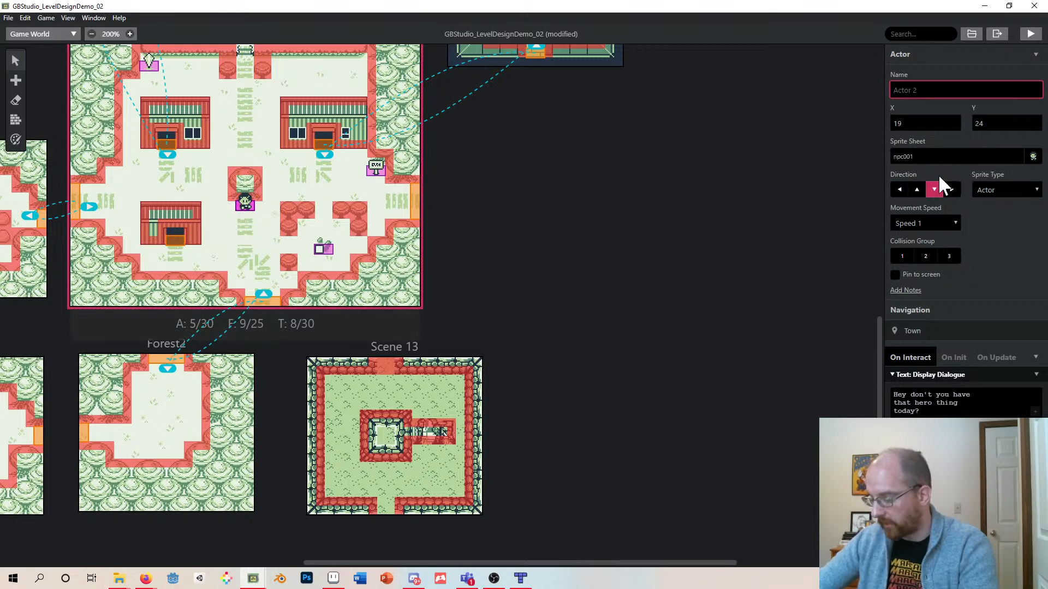
pyautogui.click(941, 157)
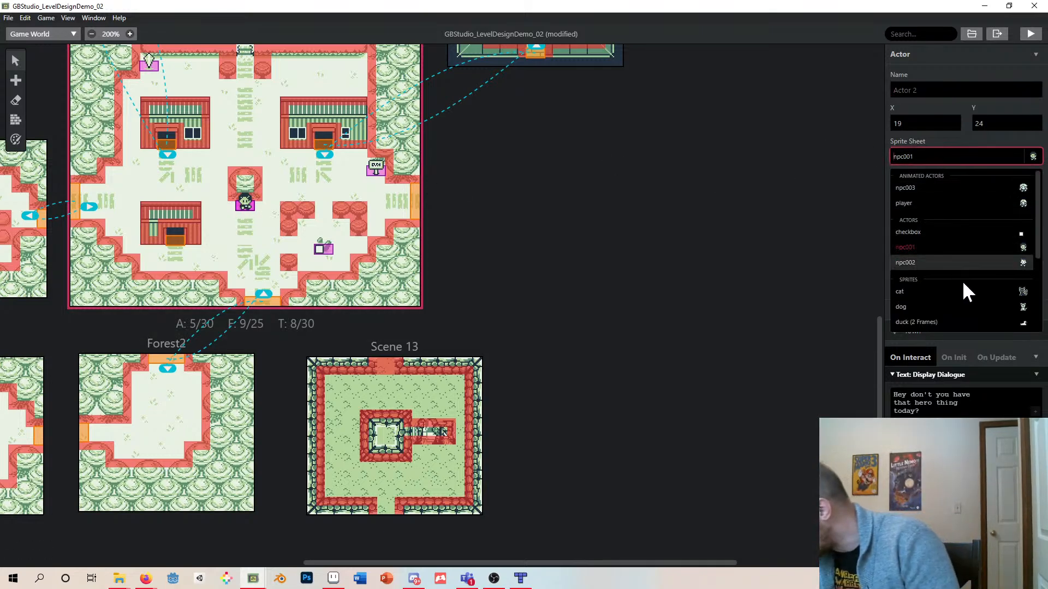
pyautogui.click(971, 301)
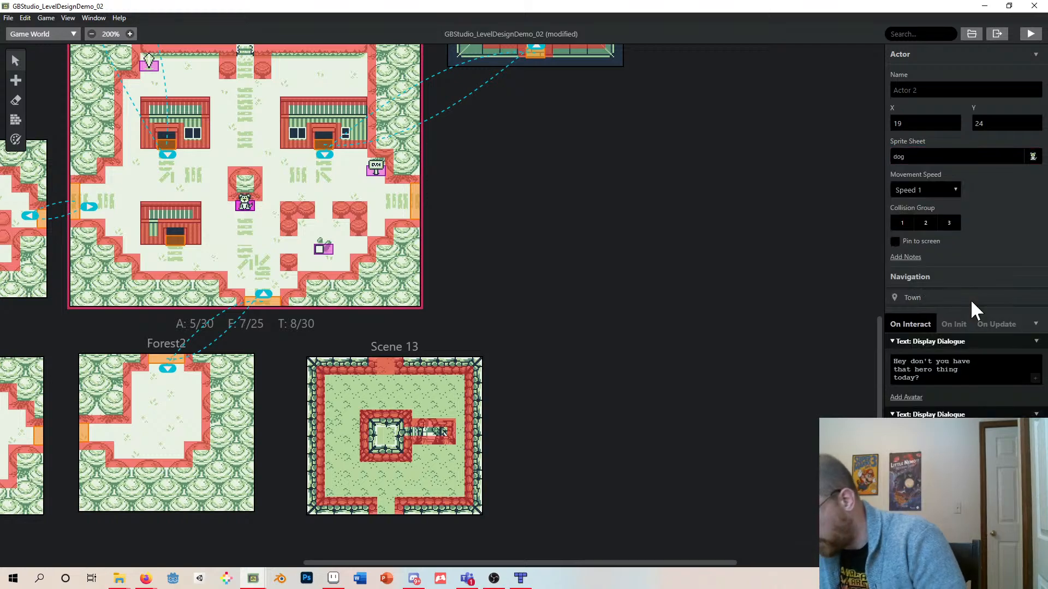
pyautogui.click(926, 155)
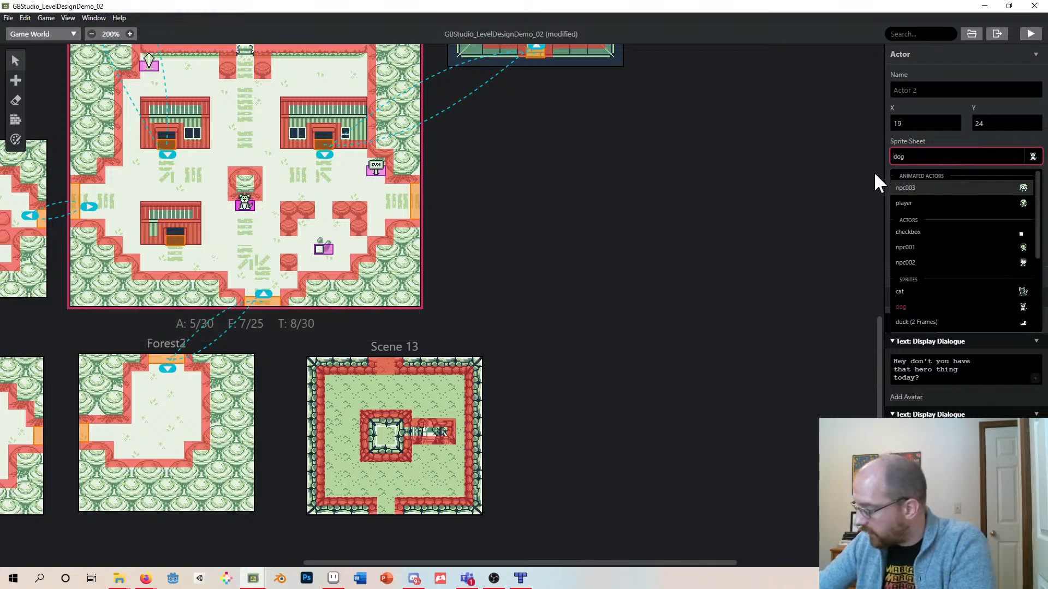
pyautogui.click(914, 159)
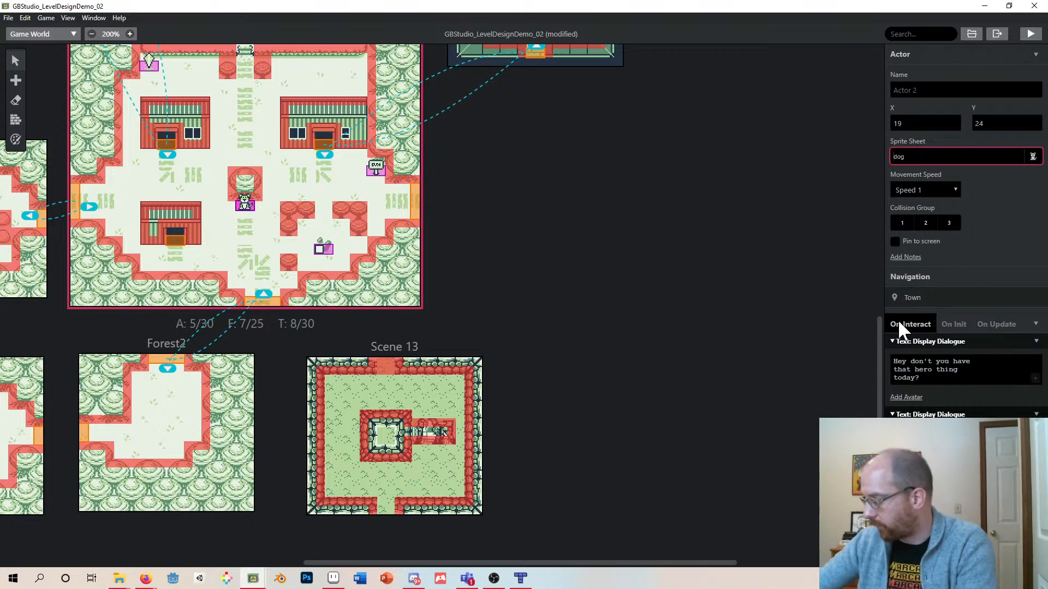
# - Browse the dog actor's On Interact, On Init and On Update scripts
pyautogui.click(949, 323)
pyautogui.click(984, 324)
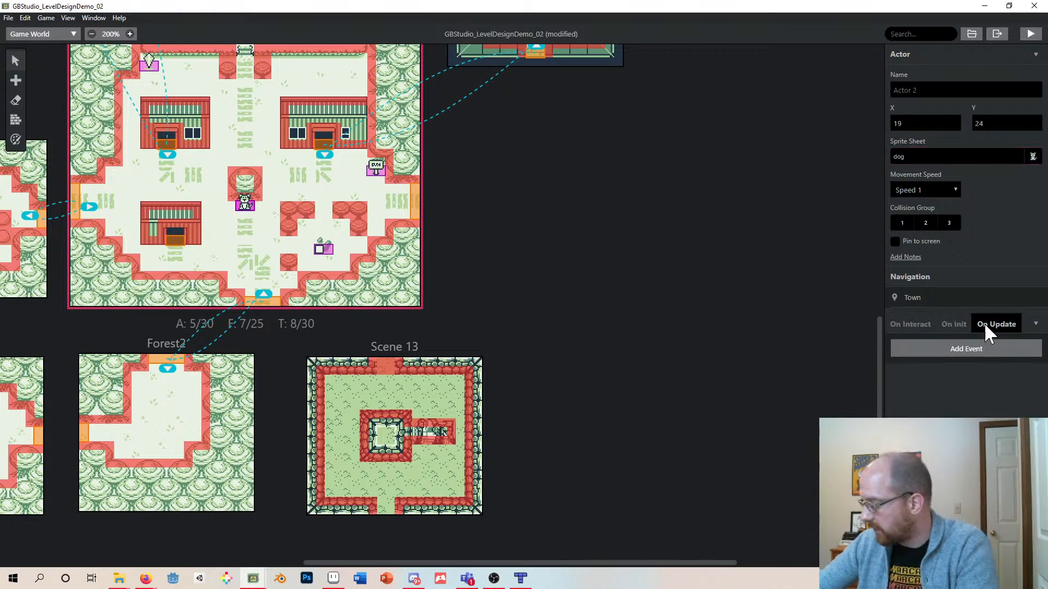
pyautogui.click(915, 325)
pyautogui.click(951, 323)
pyautogui.click(911, 324)
pyautogui.click(954, 323)
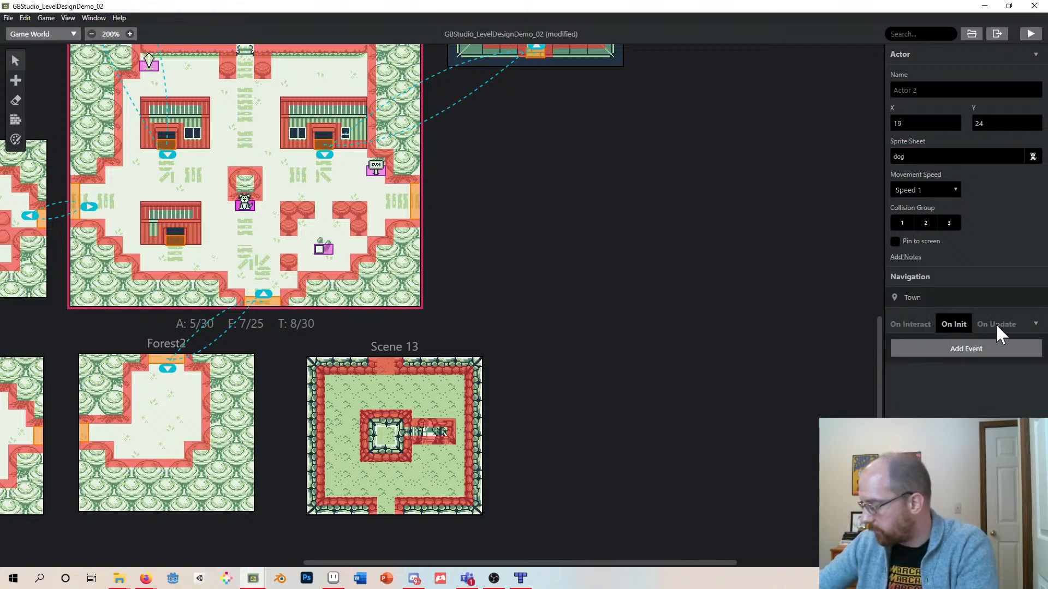
pyautogui.click(902, 325)
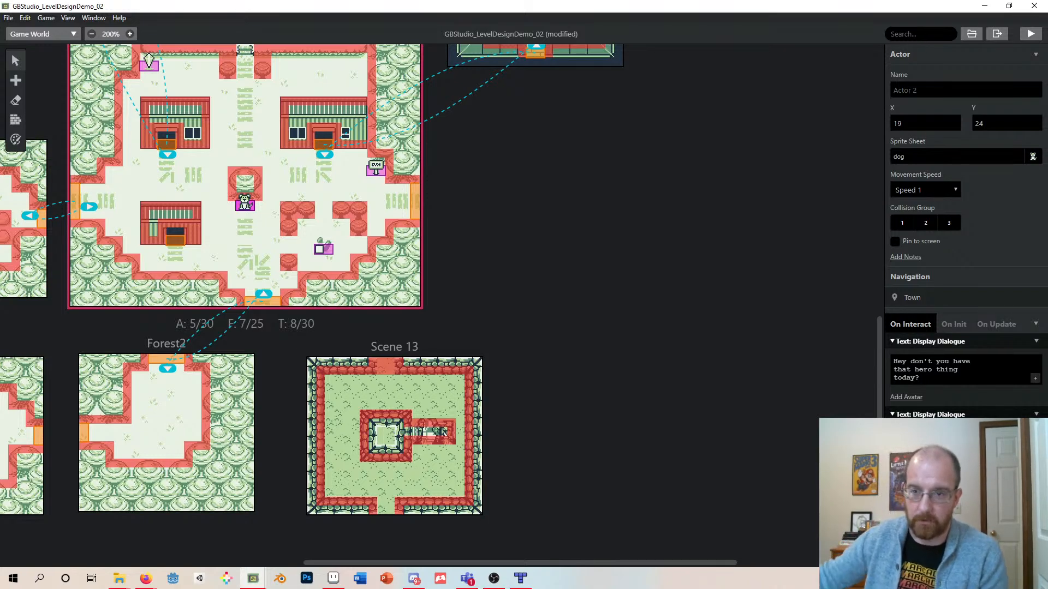
pyautogui.click(950, 323)
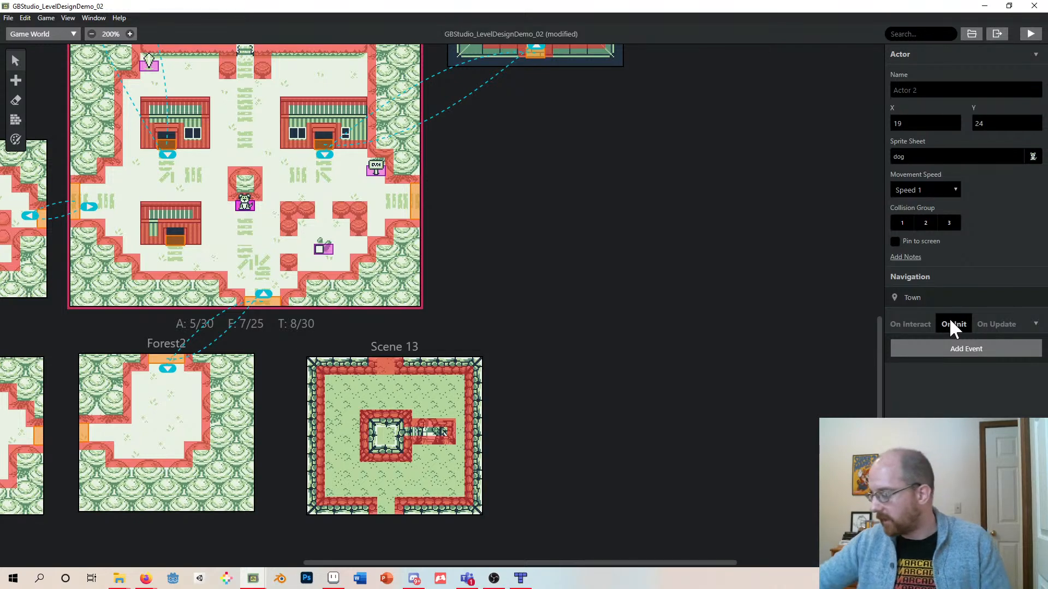
pyautogui.click(1010, 325)
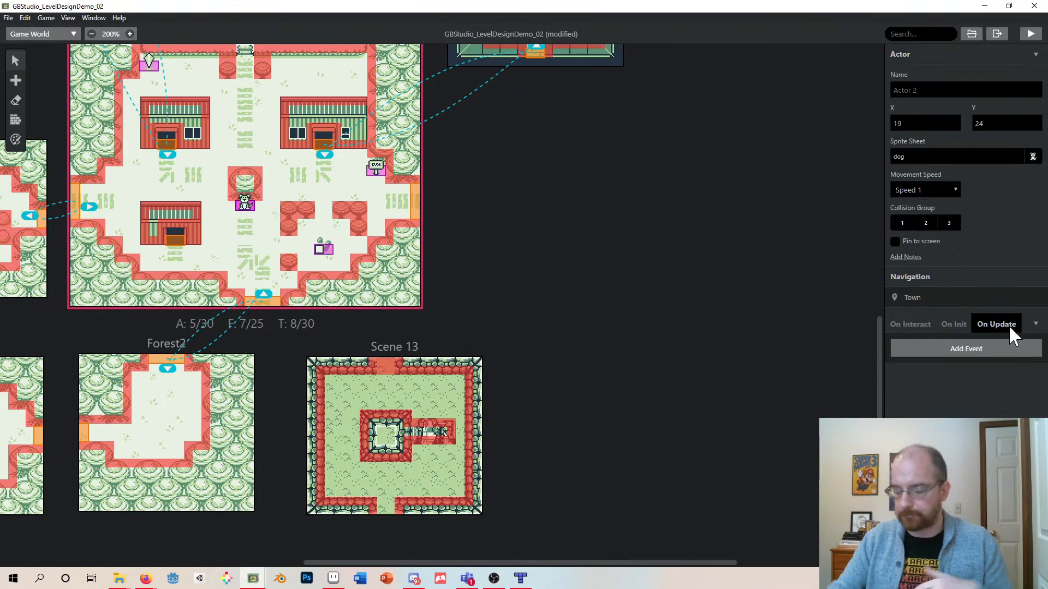
pyautogui.click(909, 324)
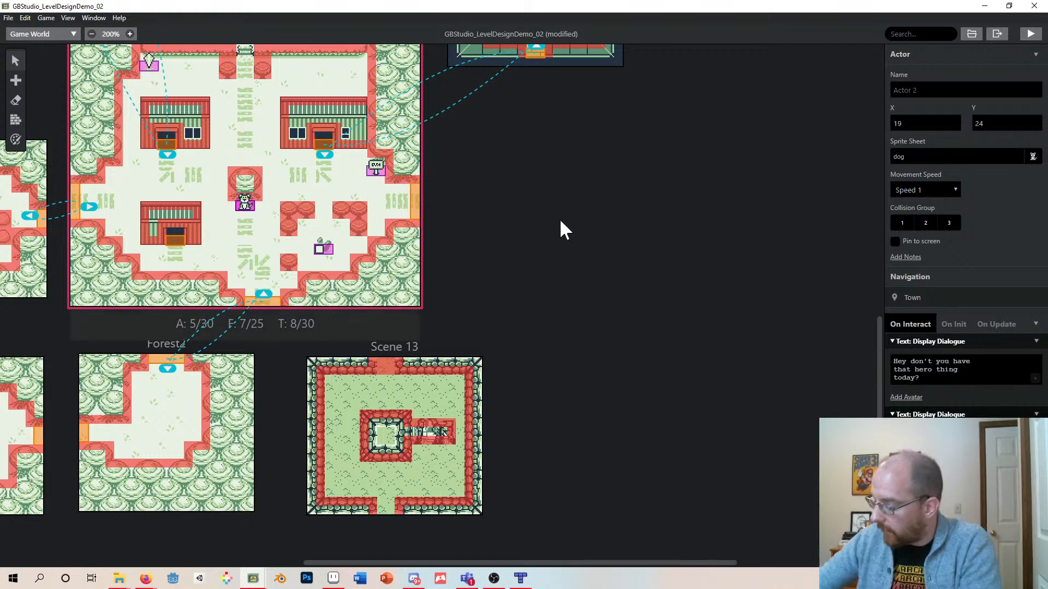
# - Add a Change Scene event to the house door trigger, targeting Scene 13
pyautogui.click(180, 244)
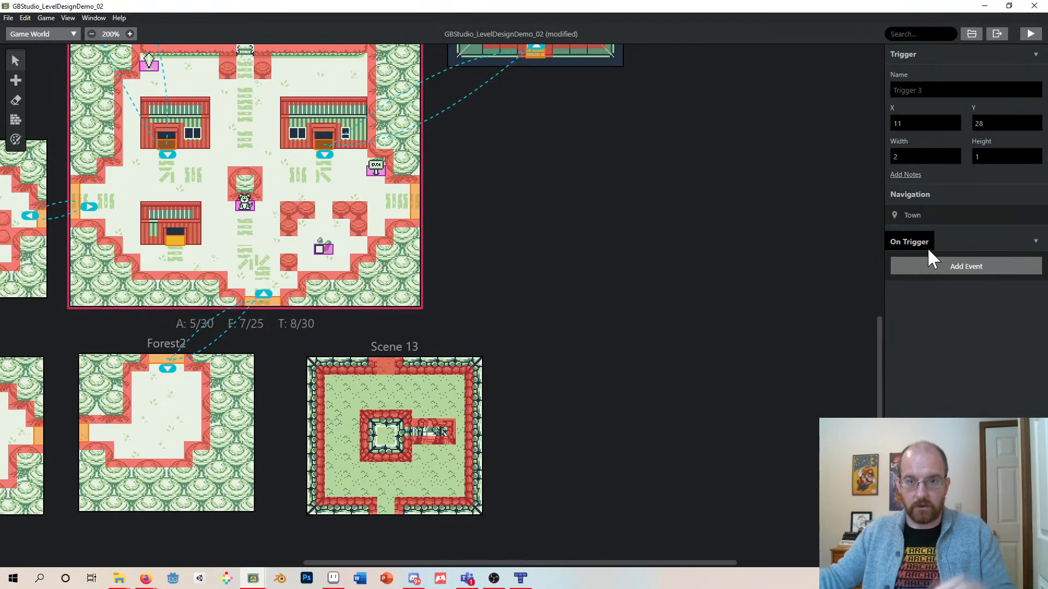
pyautogui.click(940, 267)
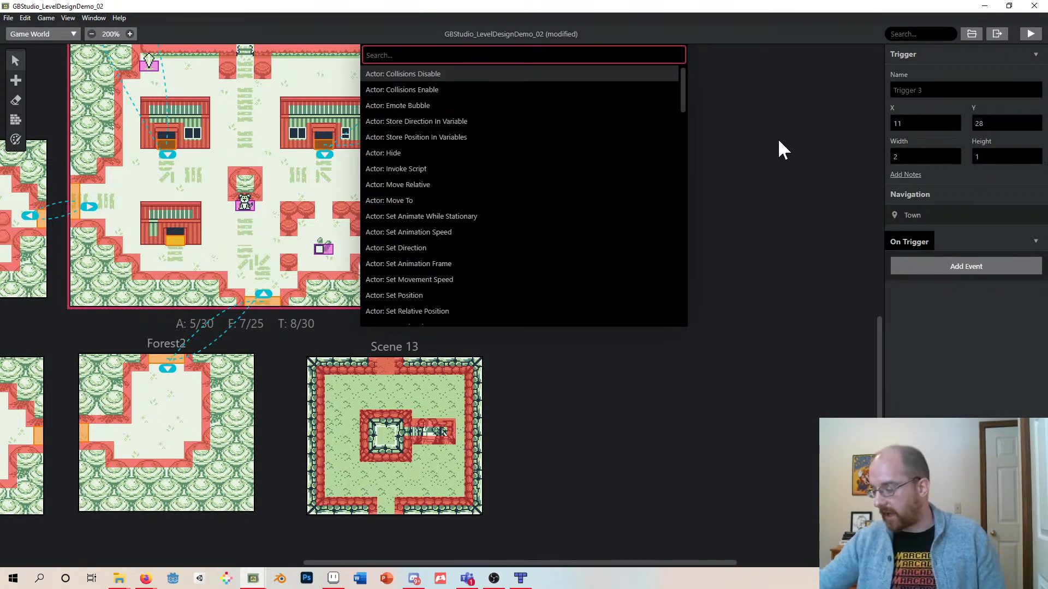
pyautogui.scroll(-20, 590, 139)
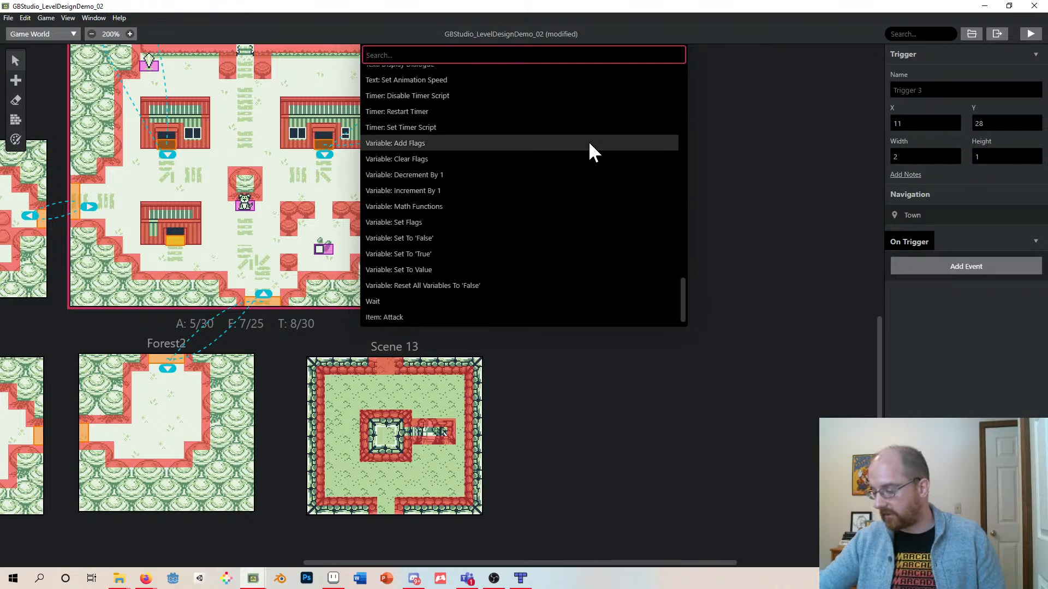
pyautogui.scroll(20, 590, 144)
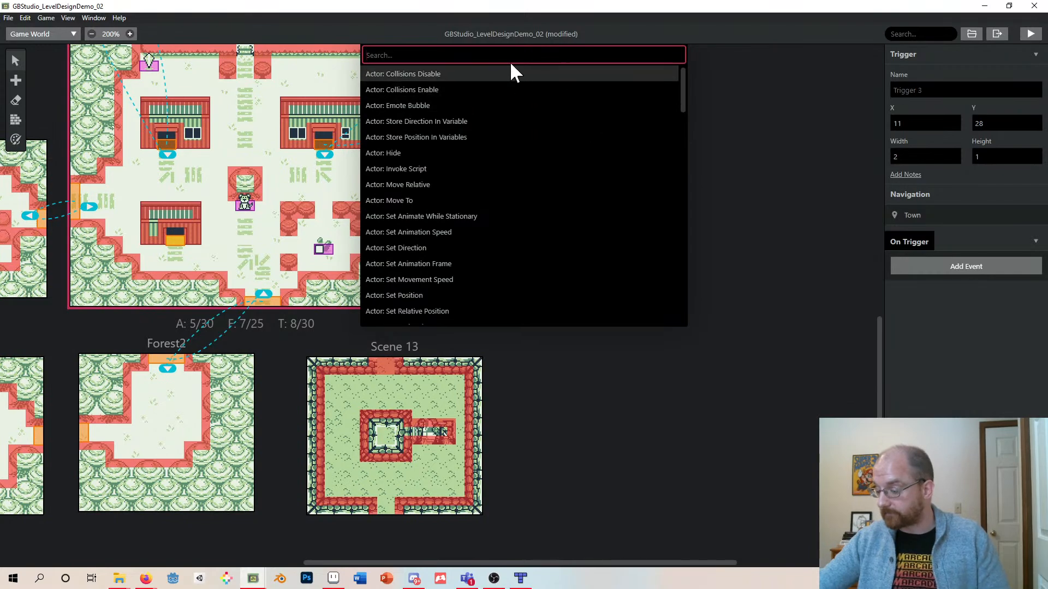
pyautogui.click(519, 35)
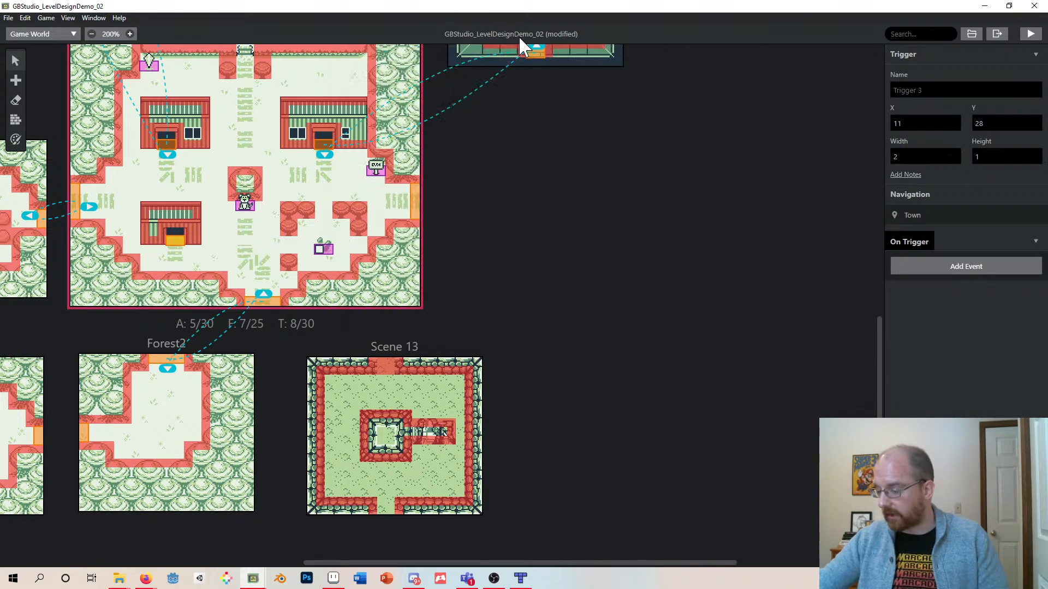
pyautogui.click(959, 272)
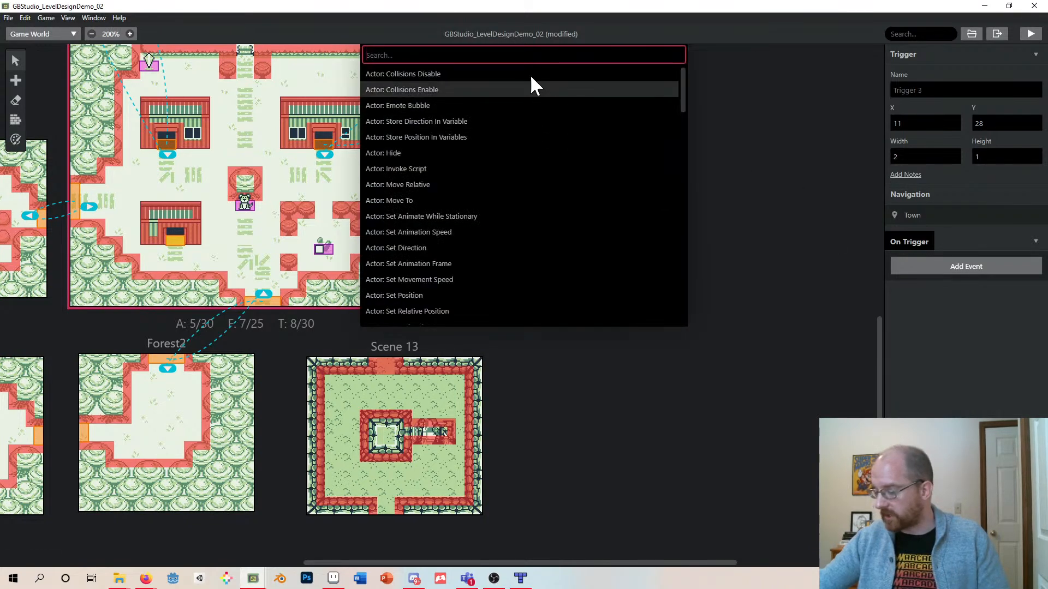
pyautogui.write('change')
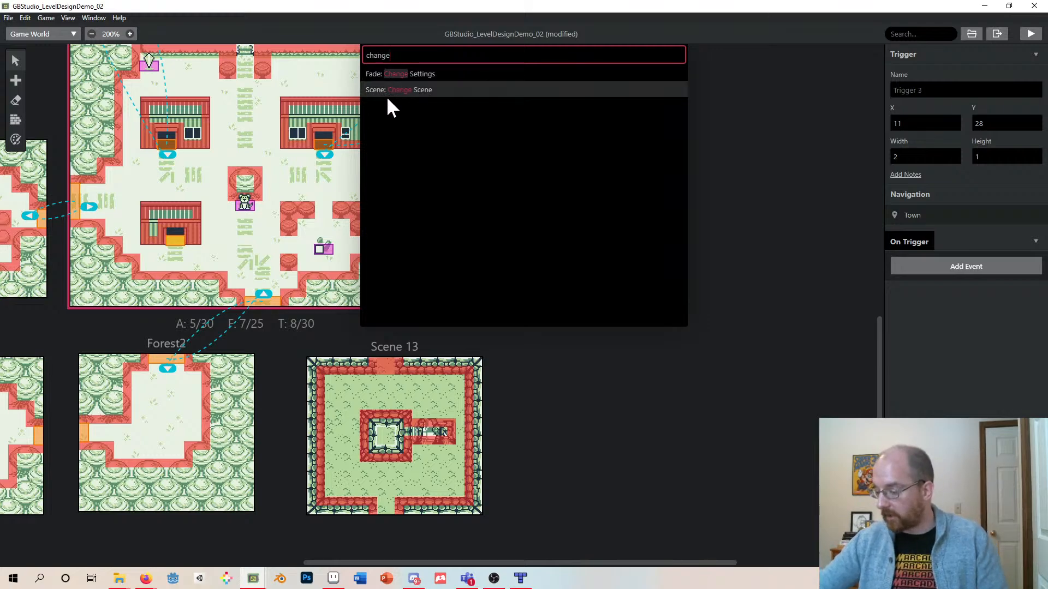
pyautogui.click(405, 90)
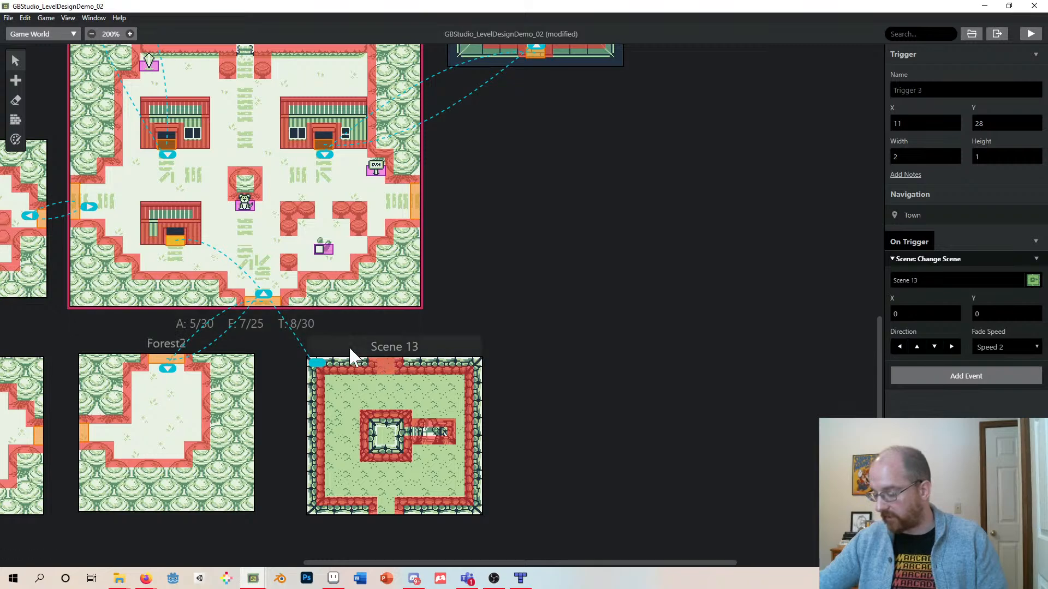
# - Shift Scene 13 slightly right and reselect the house door trigger
pyautogui.moveTo(349, 346)
pyautogui.mouseDown()
pyautogui.moveTo(395, 346)
pyautogui.moveTo(367, 348)
pyautogui.mouseUp()
pyautogui.click(335, 360)
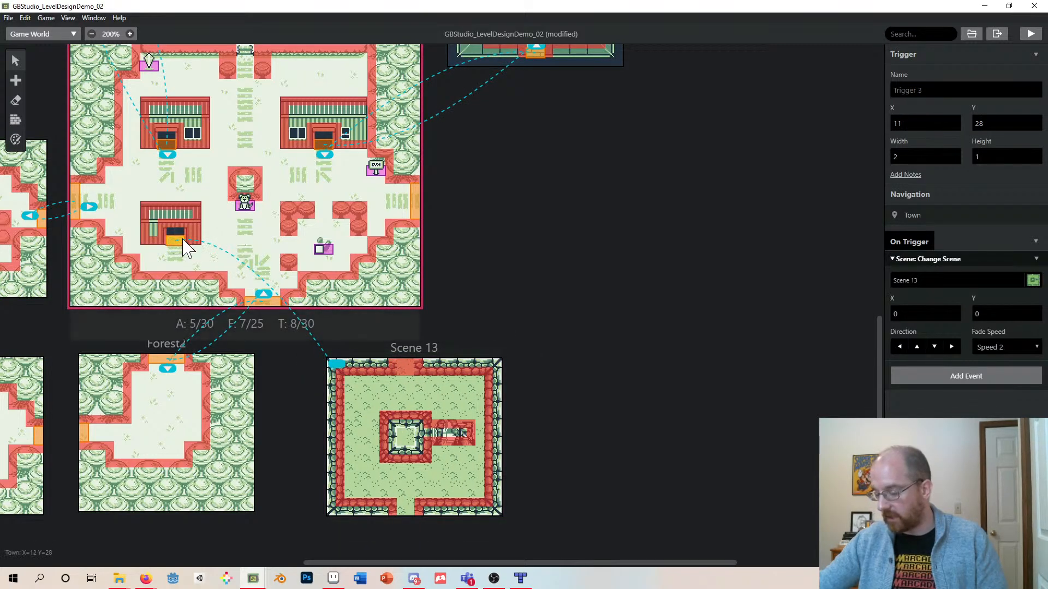
# - Place the house door's arrival point near the top of Scene 13
pyautogui.moveTo(337, 366); pyautogui.dragTo(388, 387)
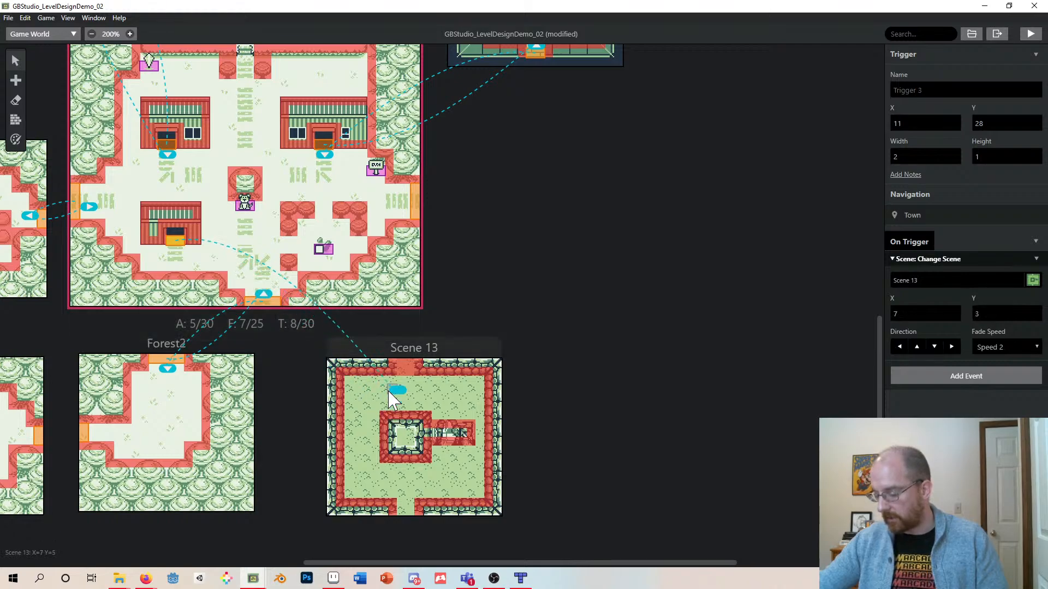
pyautogui.click(1006, 282)
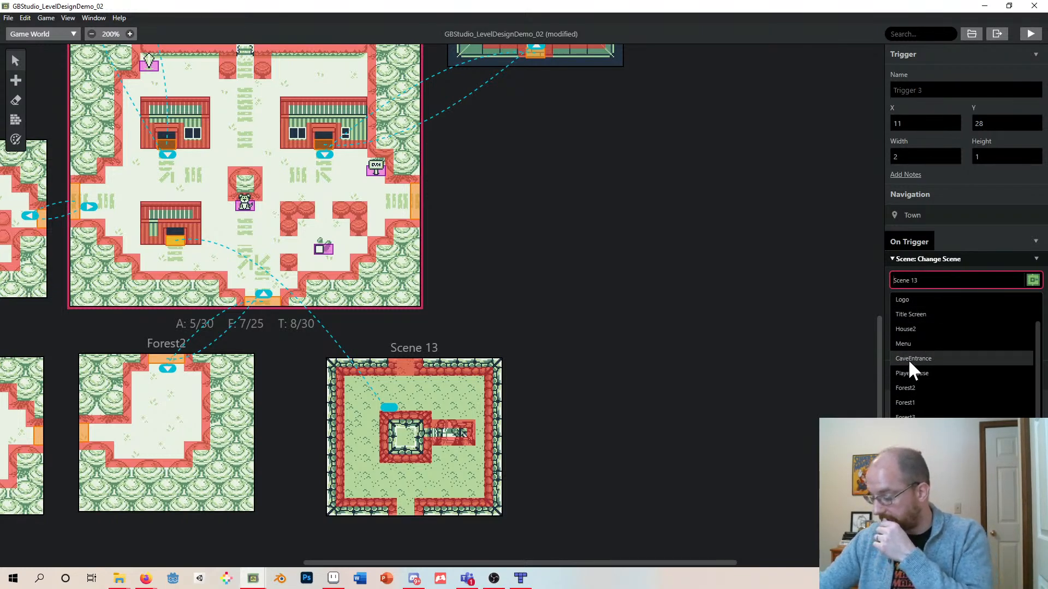
# - Rename Scene 13 to UglyHouse and nudge the scene slightly left
pyautogui.click(438, 352)
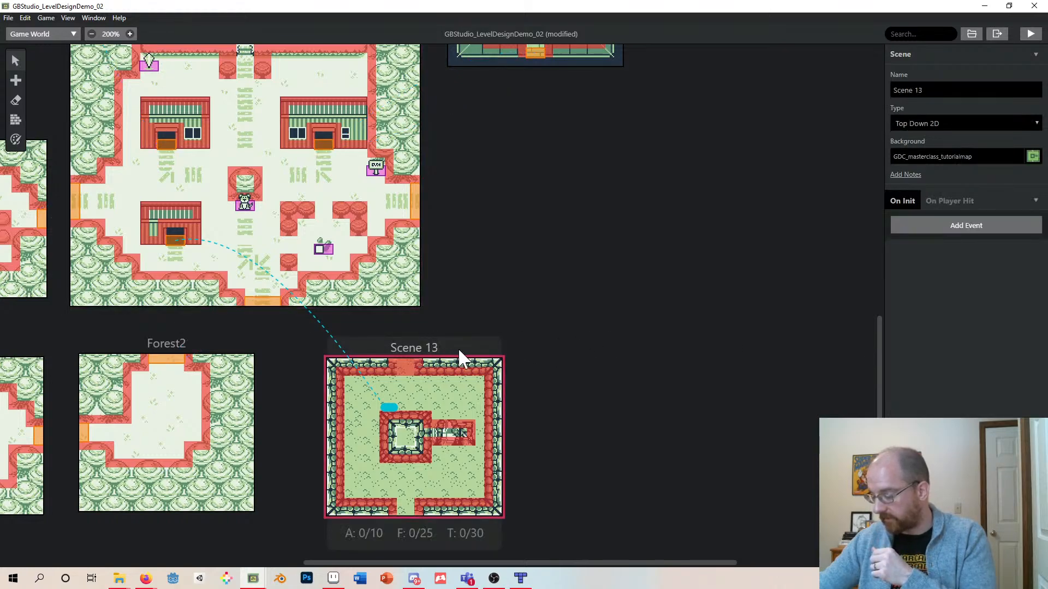
pyautogui.moveTo(924, 90); pyautogui.dragTo(892, 90)
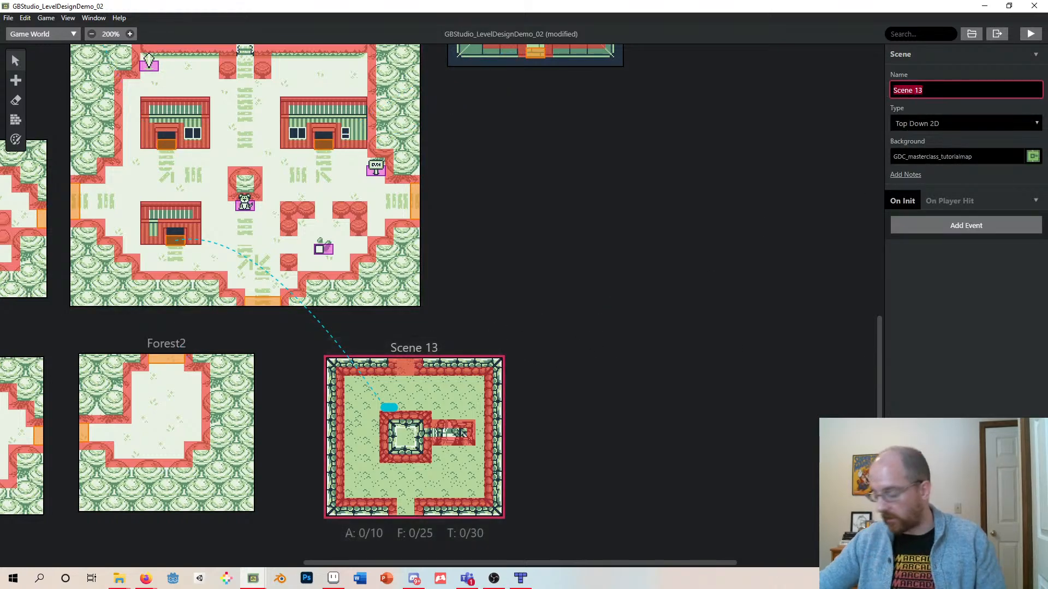
pyautogui.write('Ug')
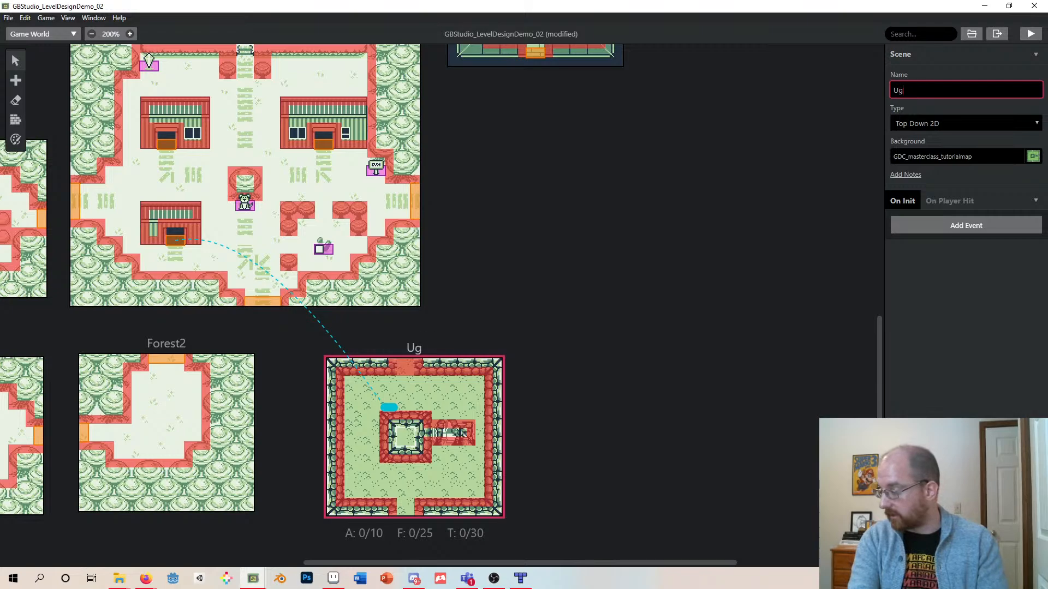
pyautogui.write('lyHouse')
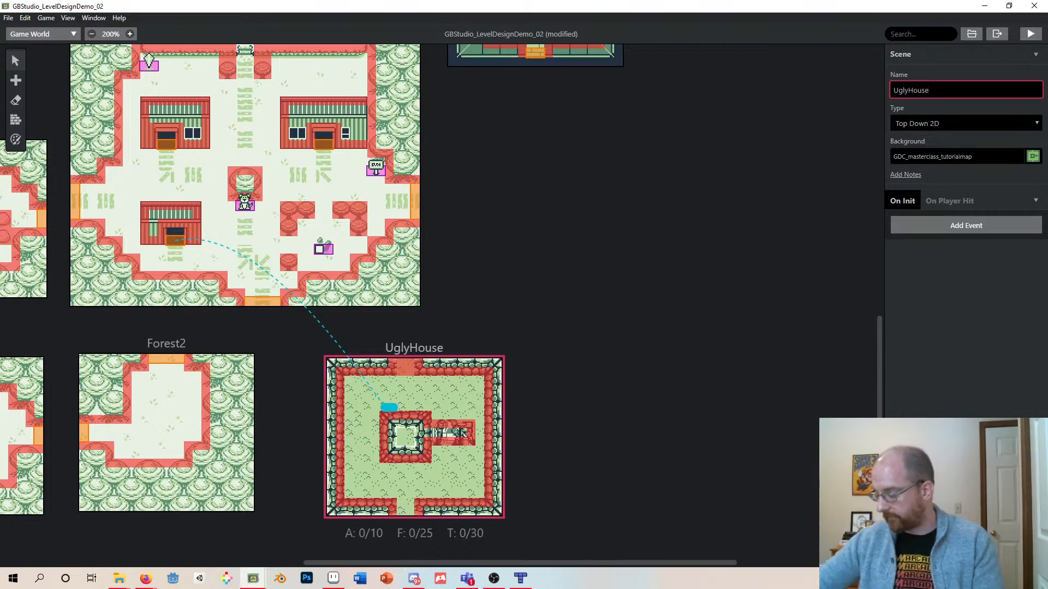
pyautogui.moveTo(470, 349)
pyautogui.mouseDown()
pyautogui.moveTo(468, 337)
pyautogui.moveTo(440, 341)
pyautogui.moveTo(451, 342)
pyautogui.mouseUp()
# - Set the house door's arrival point at UglyHouse's bottom entrance, X 8 and Y 16, facing up
pyautogui.moveTo(370, 399)
pyautogui.mouseDown()
pyautogui.moveTo(333, 371)
pyautogui.moveTo(347, 390)
pyautogui.mouseUp()
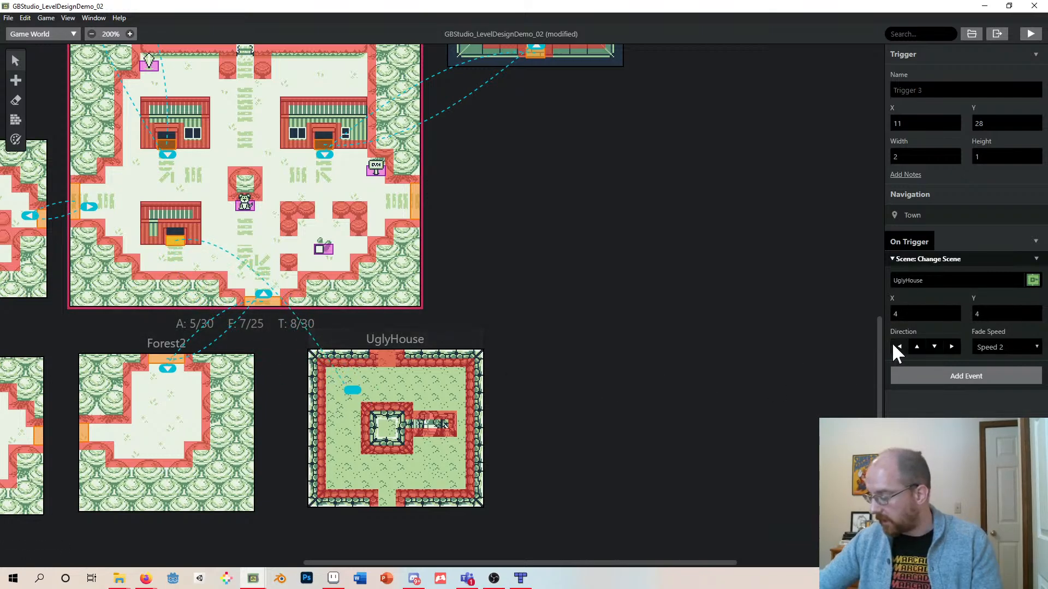
pyautogui.moveTo(366, 442)
pyautogui.mouseDown()
pyautogui.moveTo(393, 498)
pyautogui.moveTo(343, 383)
pyautogui.moveTo(354, 448)
pyautogui.moveTo(393, 498)
pyautogui.mouseUp()
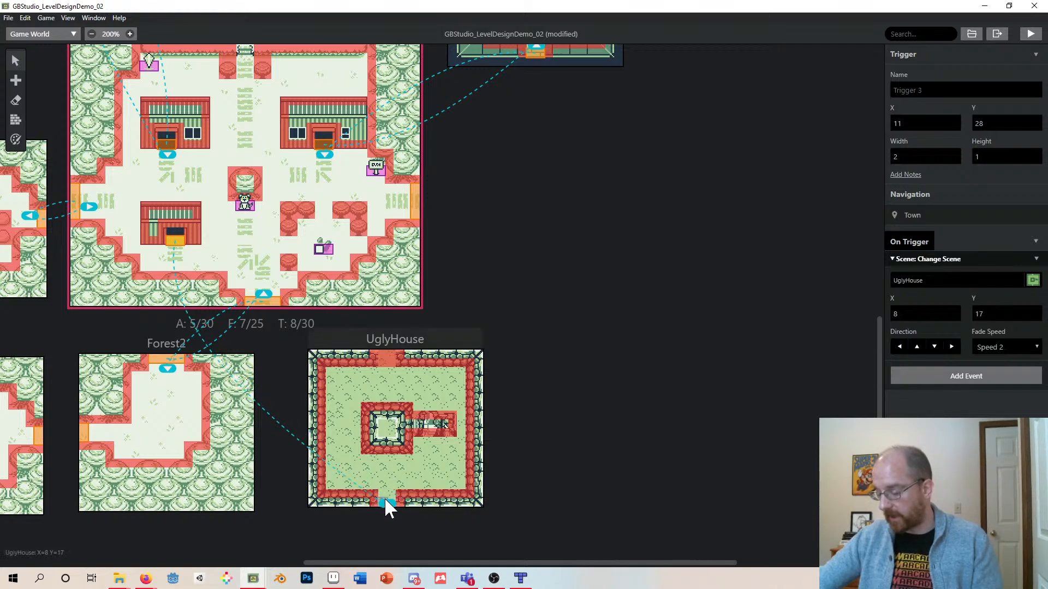
pyautogui.moveTo(384, 497); pyautogui.dragTo(390, 495)
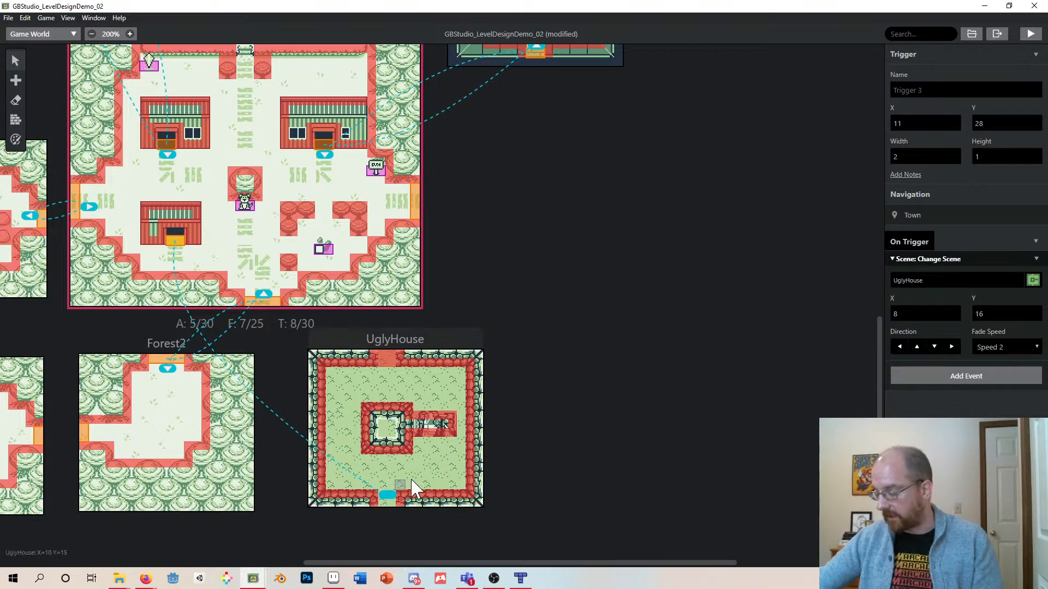
pyautogui.click(918, 346)
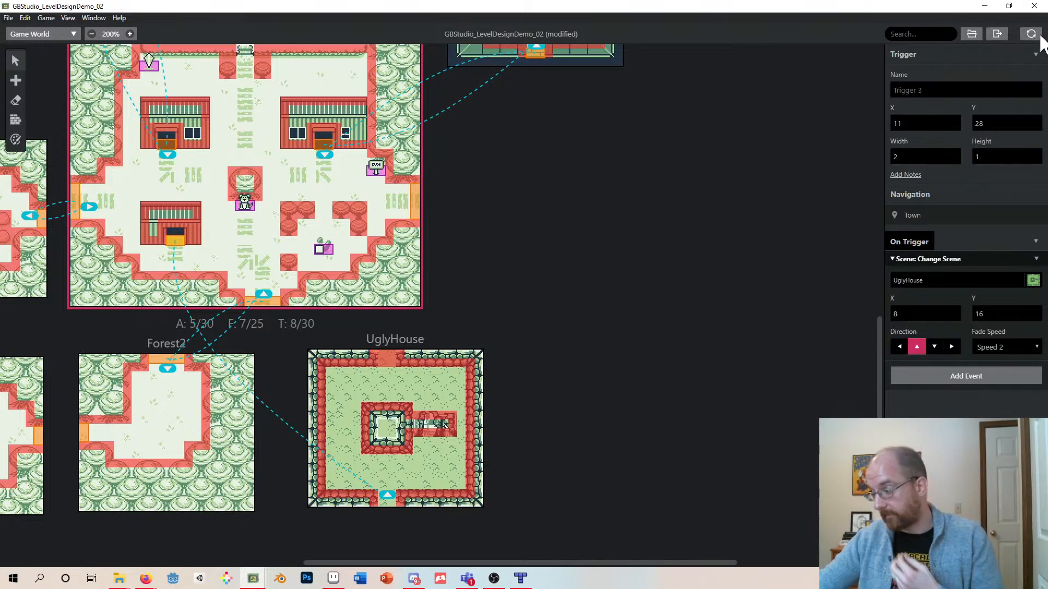
# - Launch the game preview and start a new game
pyautogui.click(1032, 36)
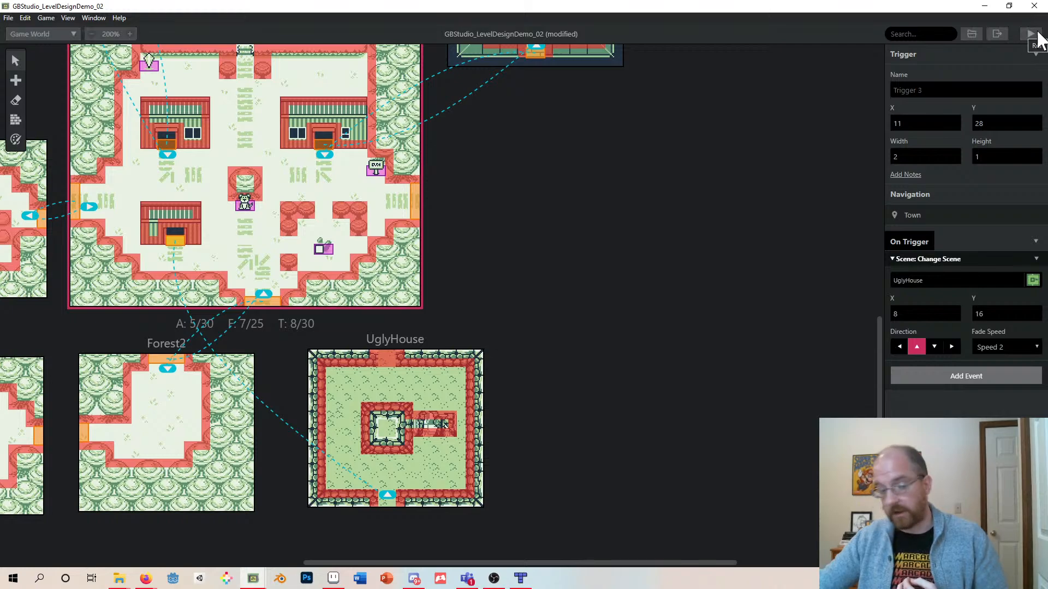
pyautogui.moveTo(0, 367); pyautogui.dragTo(473, 135)
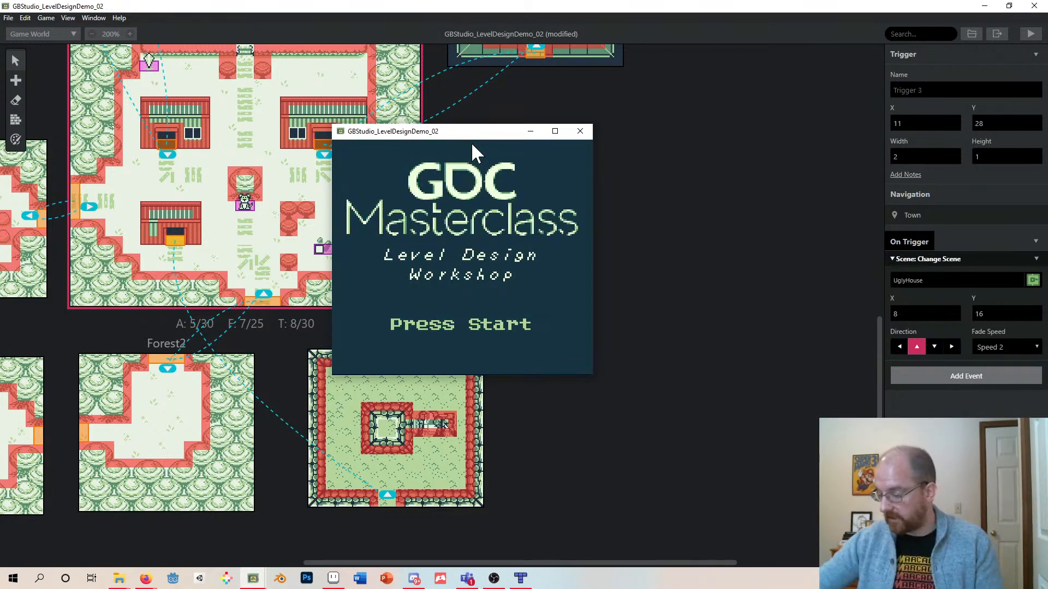
pyautogui.press('Return')
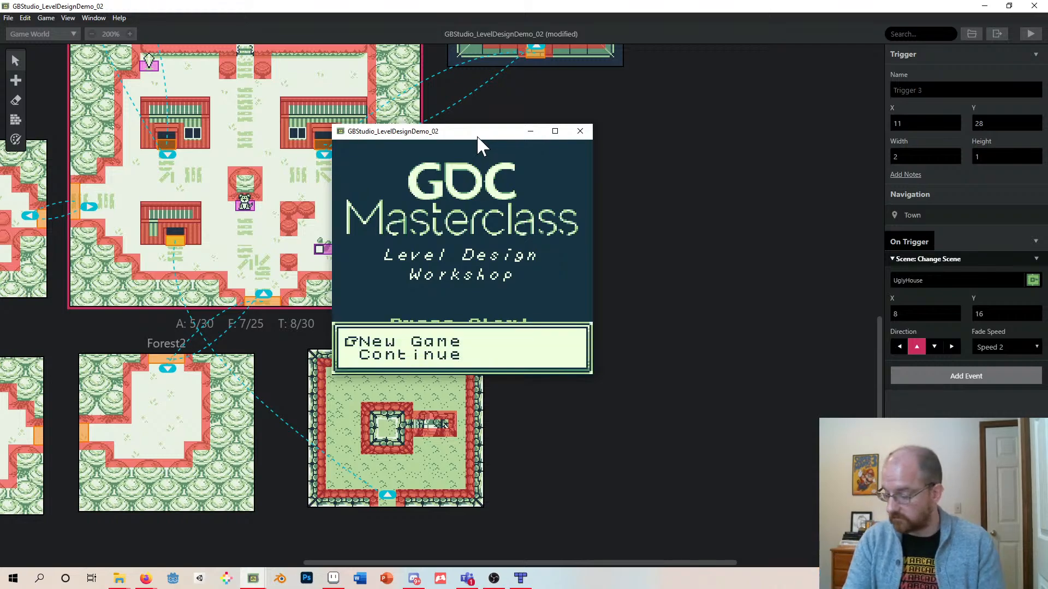
pyautogui.press('z')
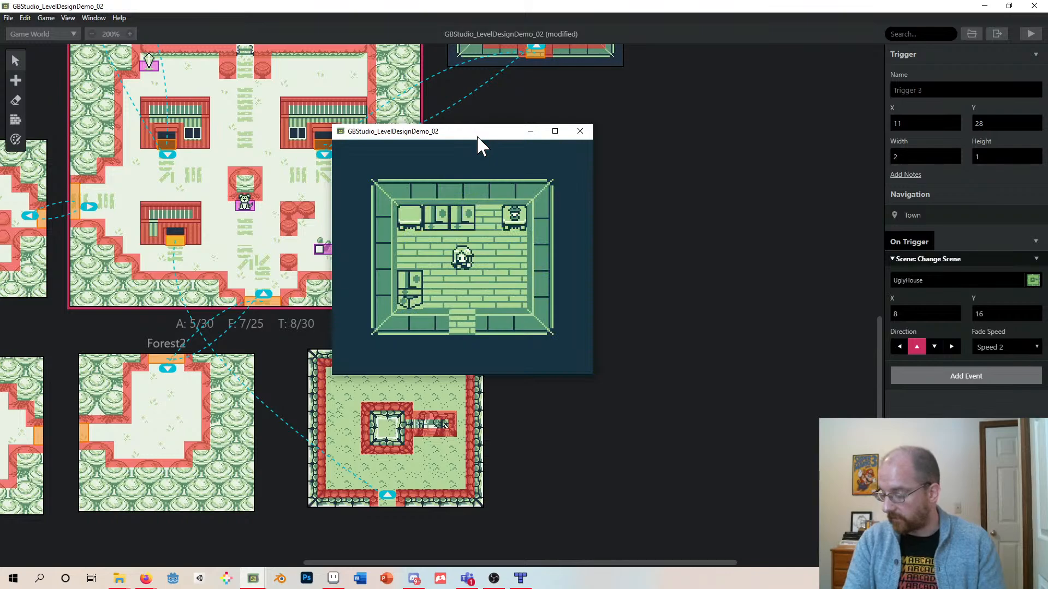
# - Walk the player through the town house door into UglyHouse, explore the room, and close the preview
pyautogui.press('Down')
pyautogui.press('Down')
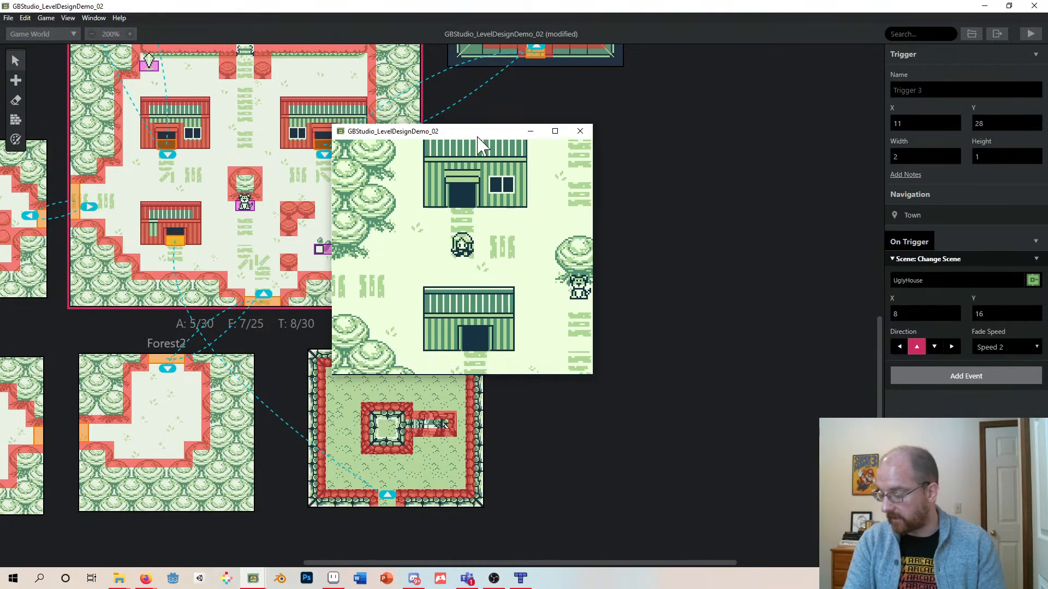
pyautogui.press('Right')
pyautogui.press('Down')
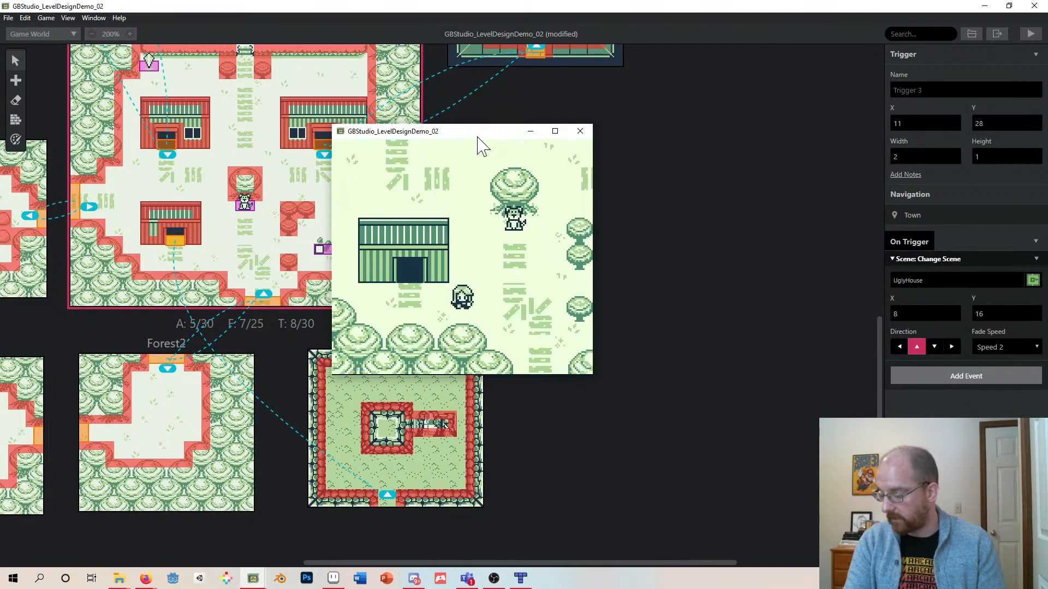
pyautogui.press('Left')
pyautogui.press('Up')
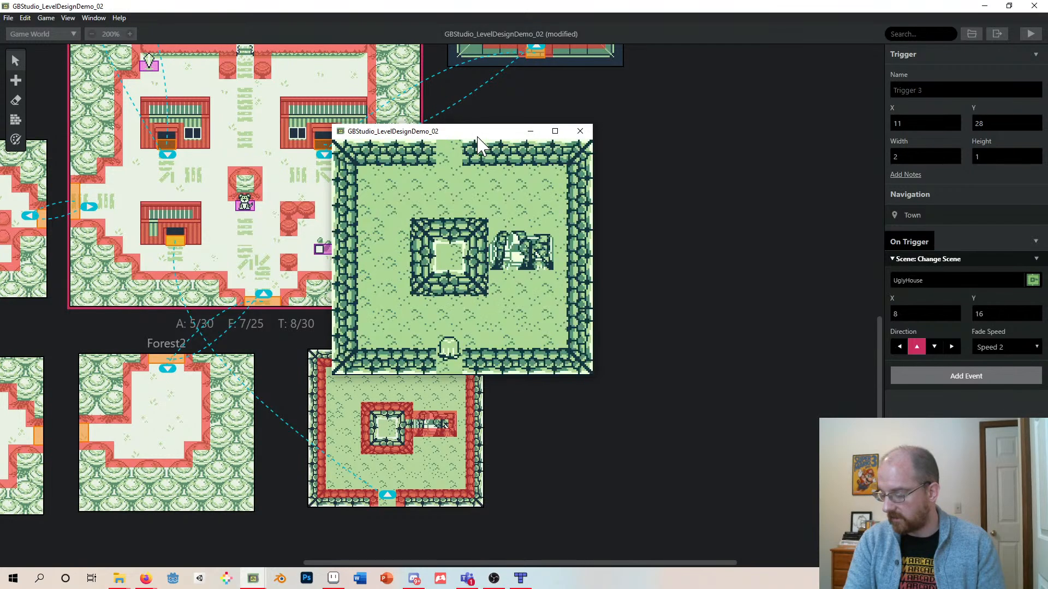
pyautogui.press('Up')
pyautogui.press('Left')
pyautogui.press('Up')
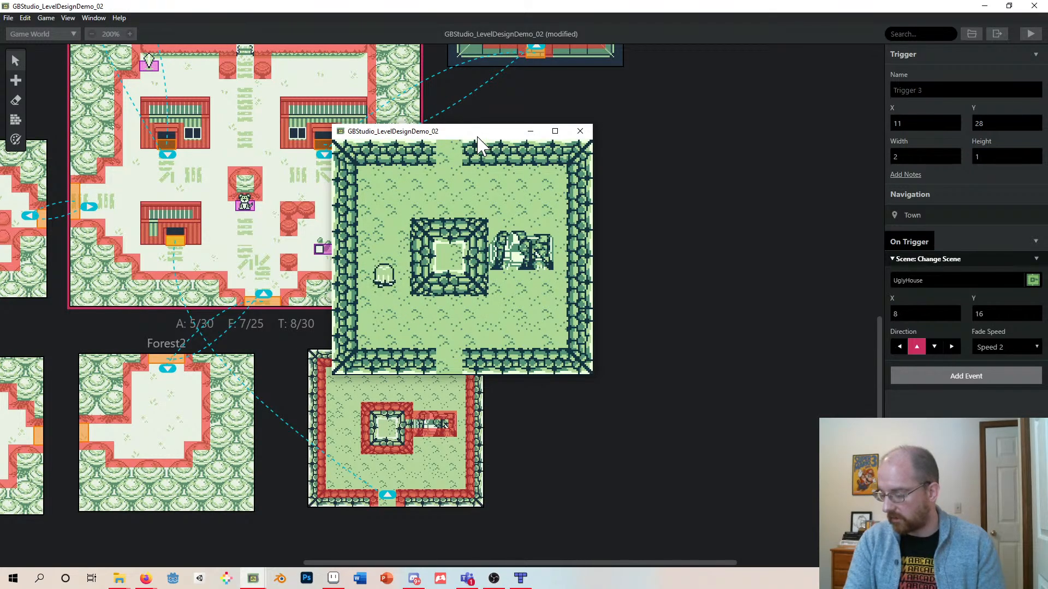
pyautogui.press('Left')
pyautogui.press('Up')
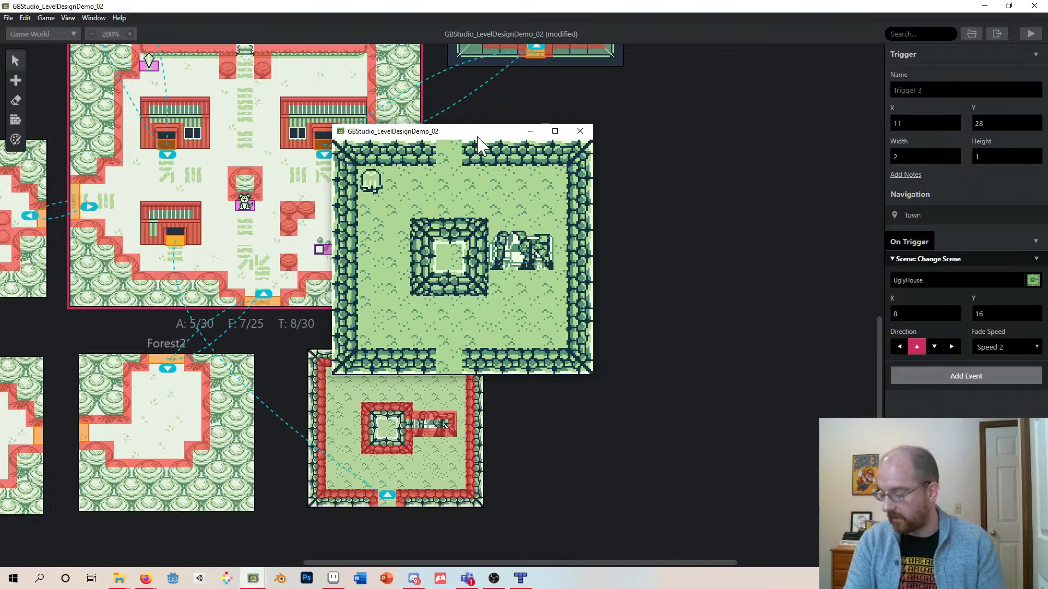
pyautogui.press('Right')
pyautogui.press('Down')
pyautogui.press('Right')
pyautogui.press('Up')
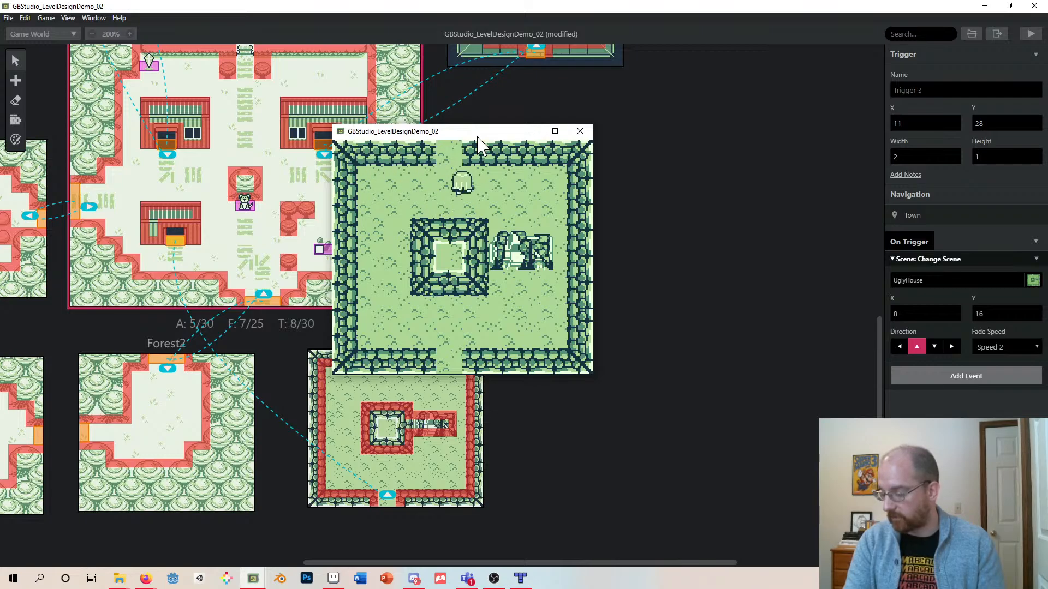
pyautogui.press('Left')
pyautogui.press('Right')
pyautogui.press('Down')
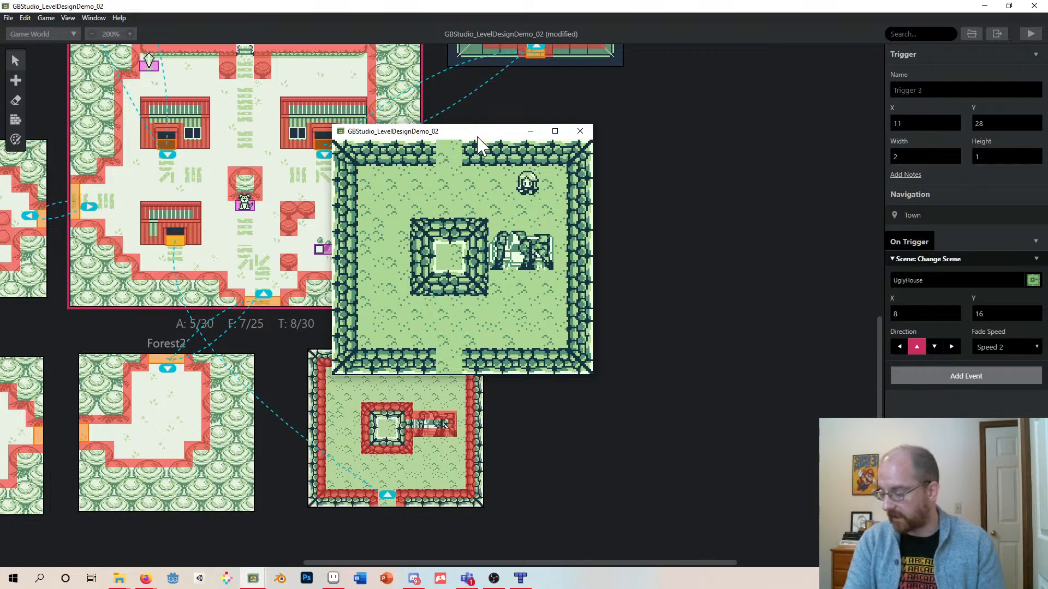
pyautogui.press('Right')
pyautogui.press('Up')
pyautogui.press('Down')
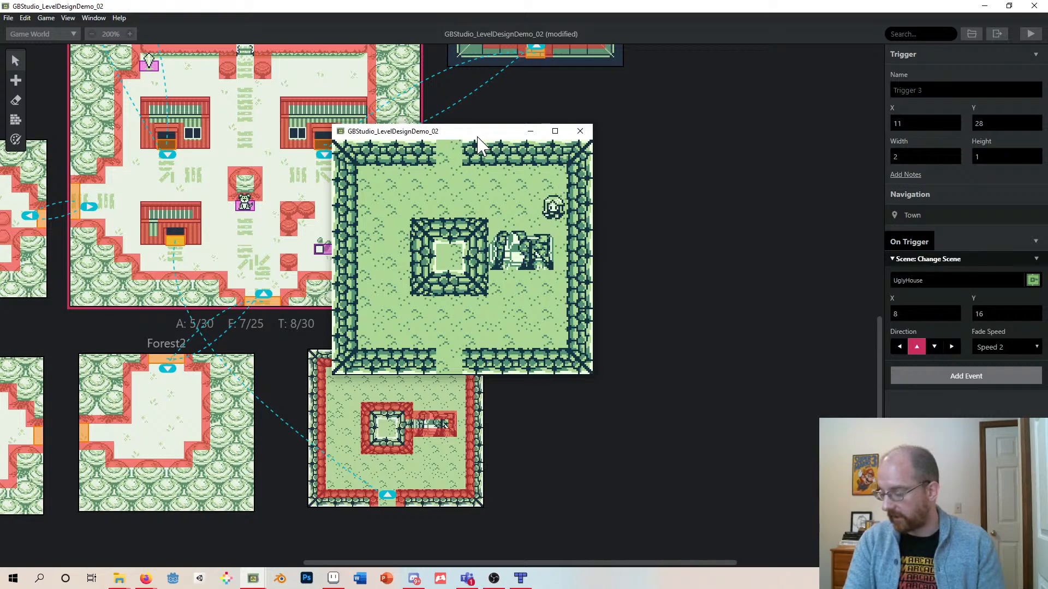
pyautogui.press('Left')
pyautogui.press('Left')
pyautogui.press('Right')
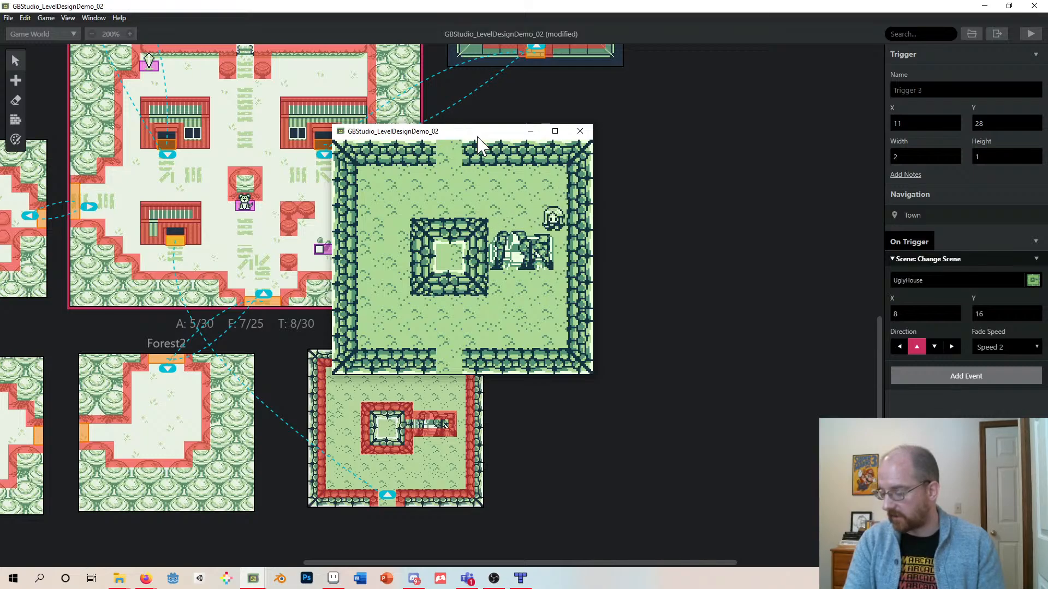
pyautogui.press('Up')
pyautogui.press('Left')
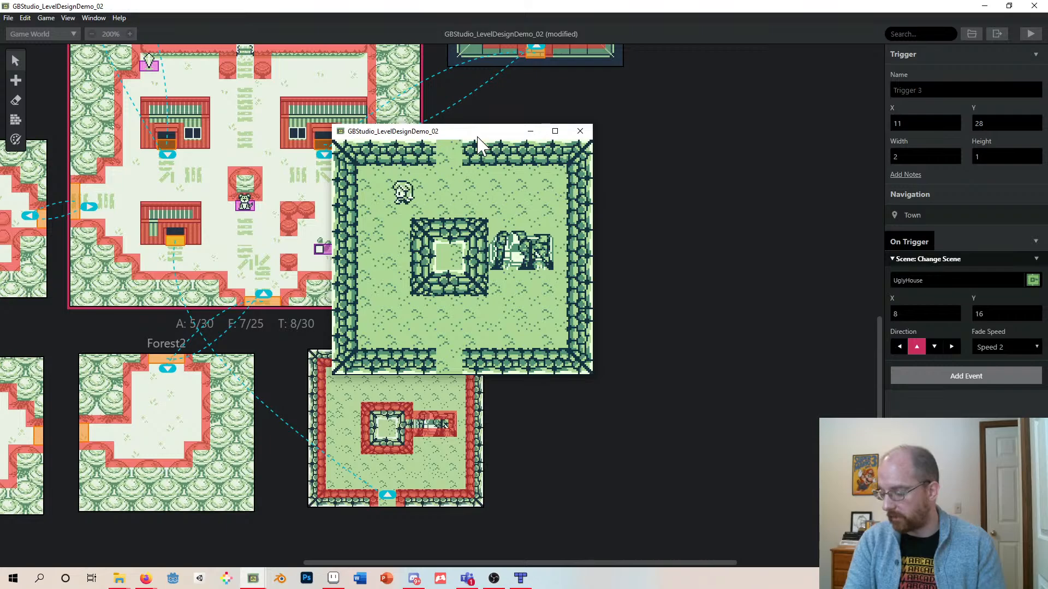
pyautogui.press('Down')
pyautogui.press('Left')
pyautogui.press('Down')
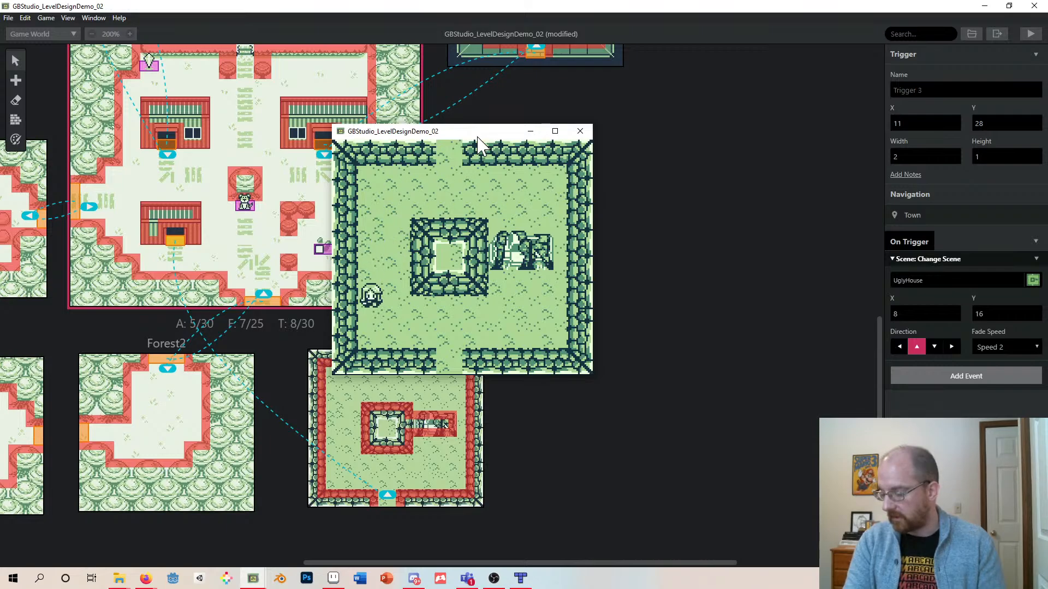
pyautogui.press('Right')
pyautogui.press('Down')
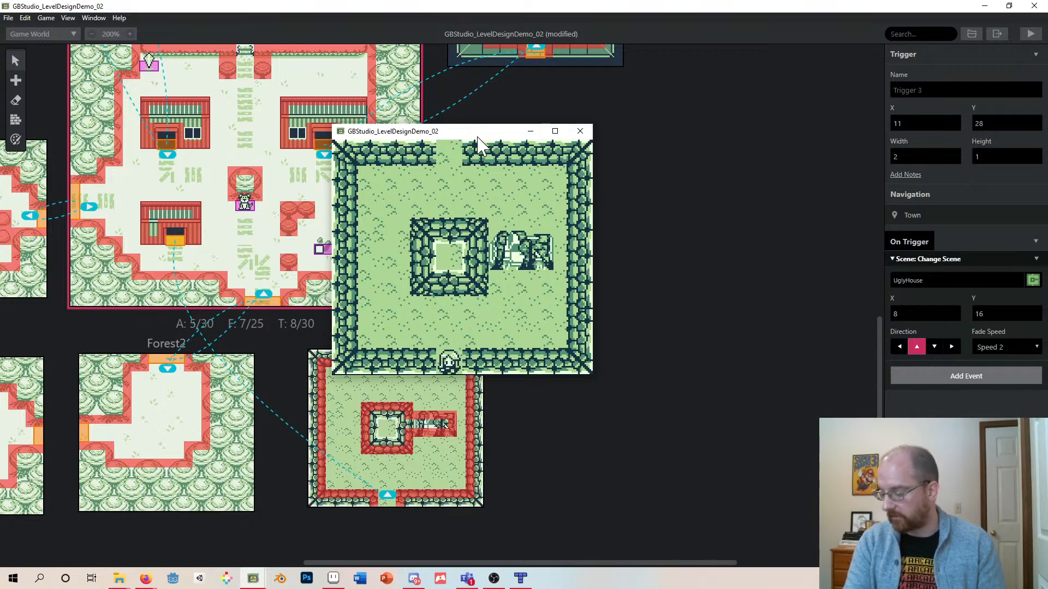
pyautogui.press('Up')
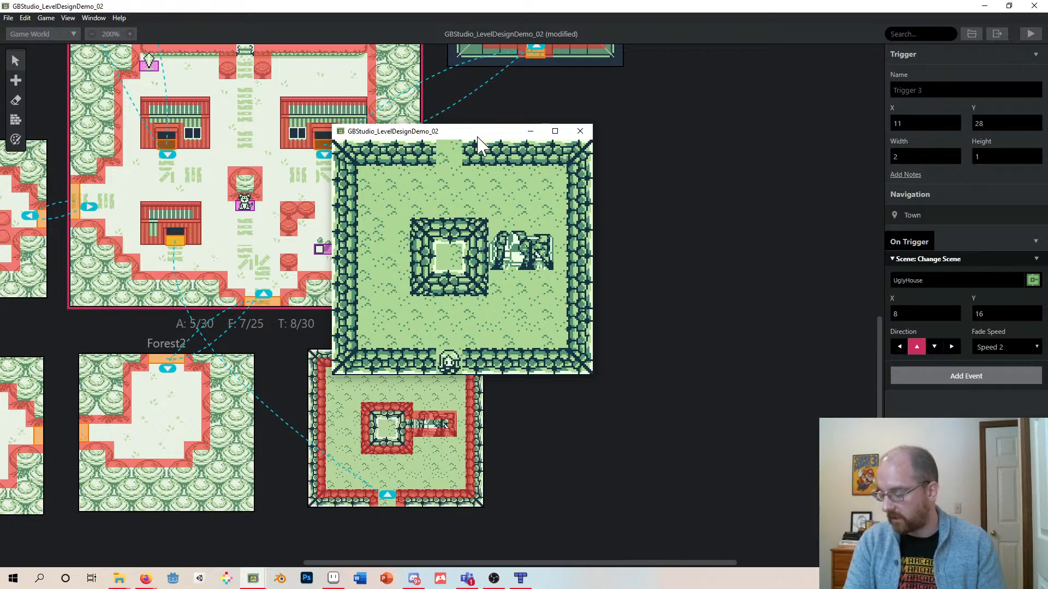
pyautogui.press('Down')
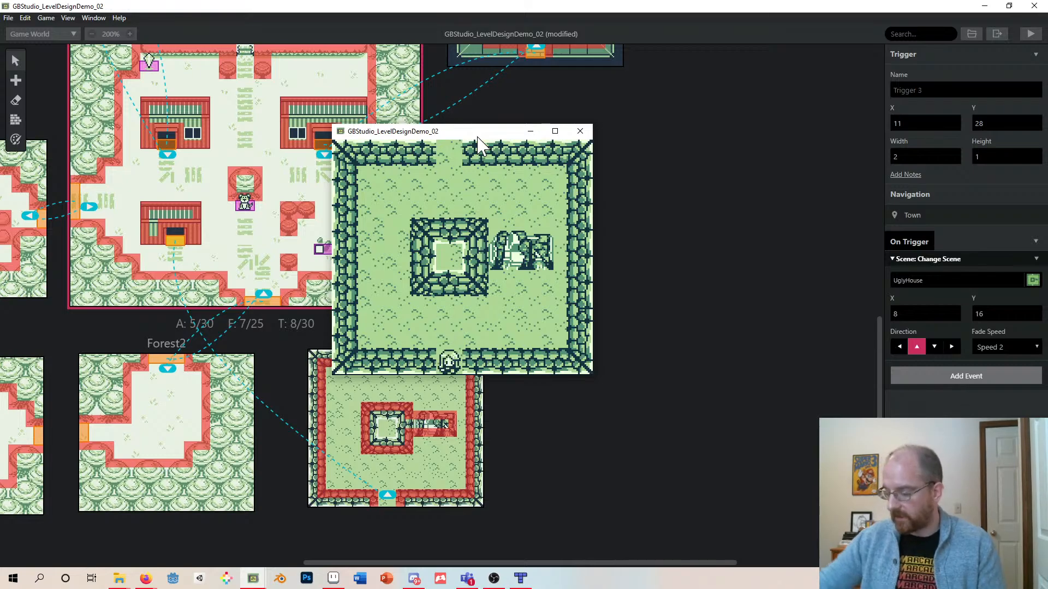
pyautogui.click(581, 133)
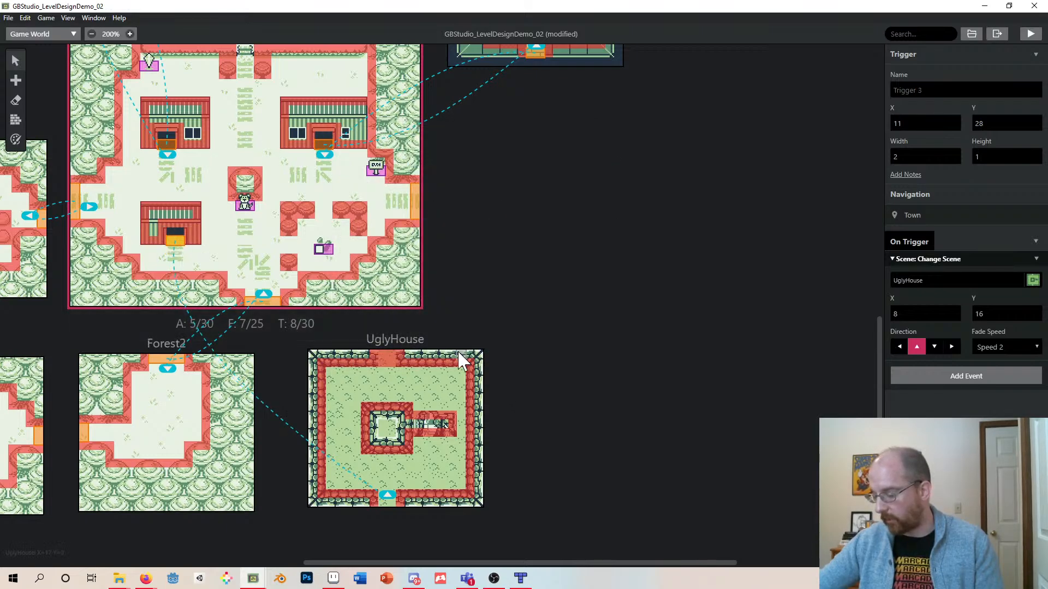
# - Add a trigger 2 tiles wide at UglyHouse's bottom entrance
pyautogui.click(482, 352)
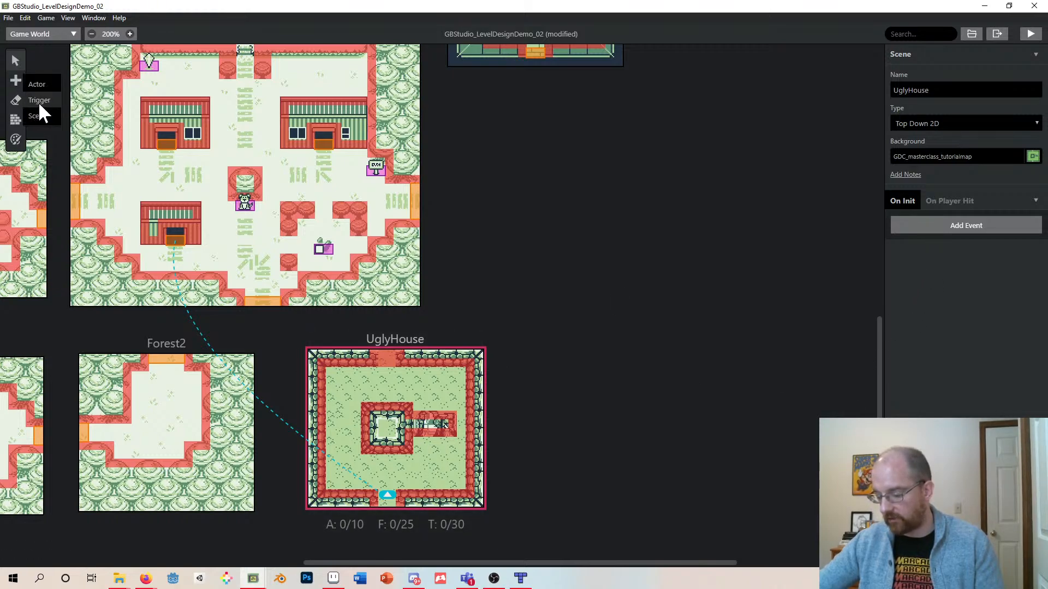
pyautogui.click(38, 100)
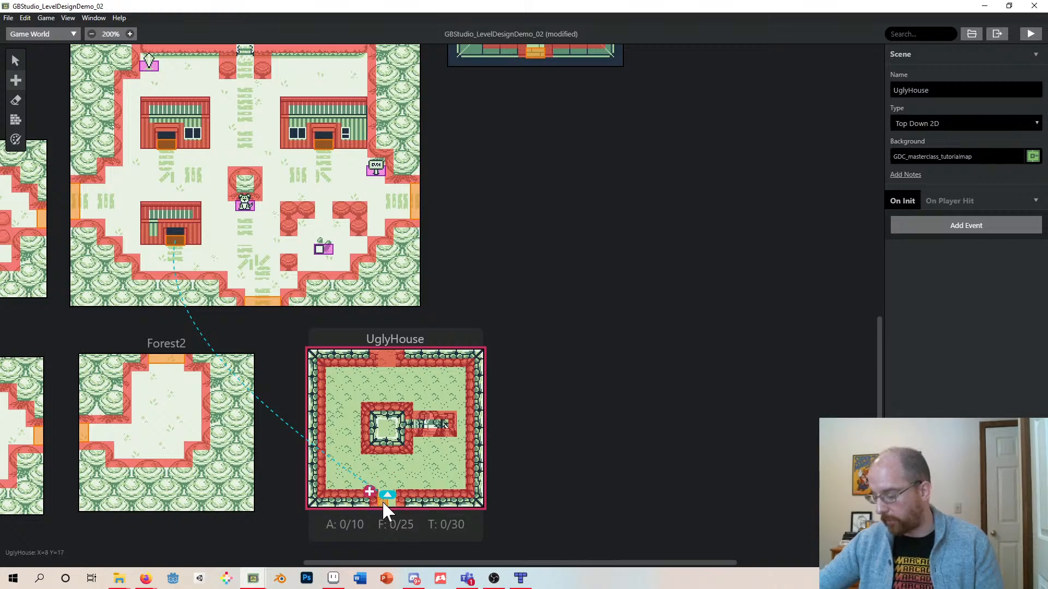
pyautogui.click(382, 500)
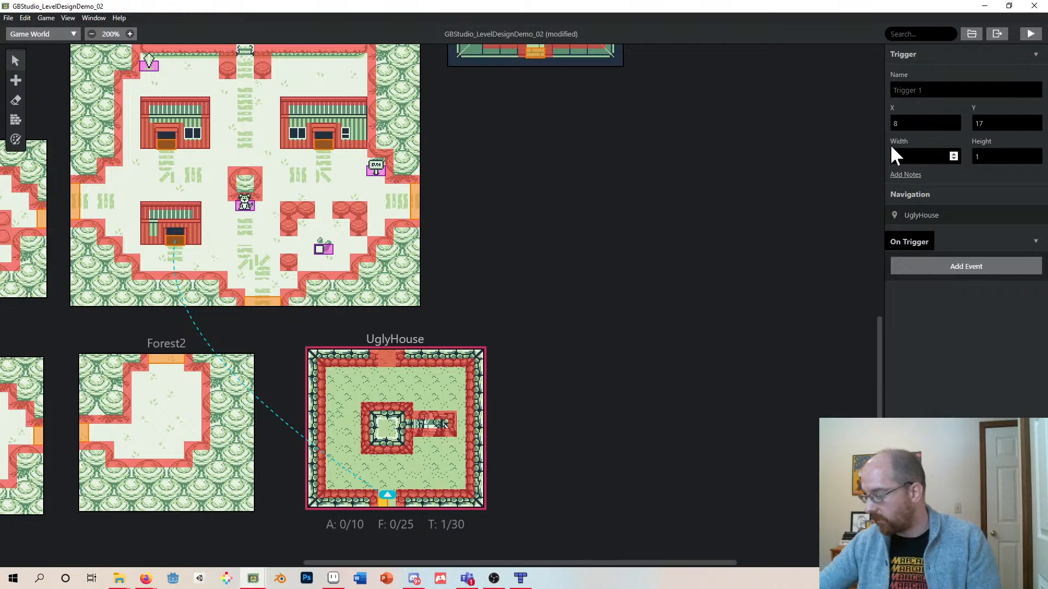
pyautogui.click(953, 155)
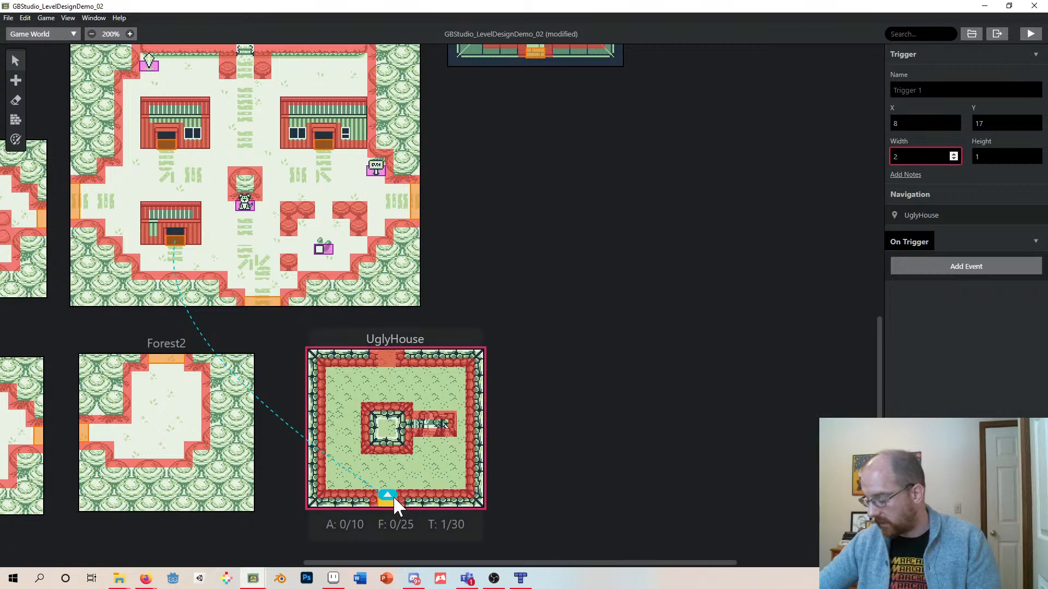
pyautogui.moveTo(383, 502)
pyautogui.mouseDown()
pyautogui.moveTo(383, 469)
pyautogui.moveTo(382, 501)
pyautogui.mouseUp()
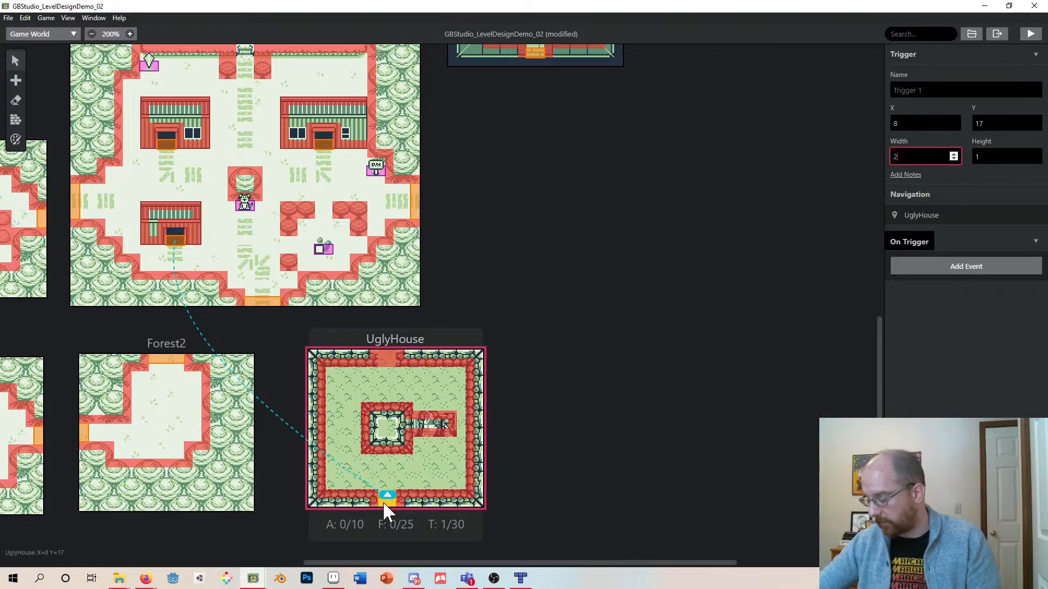
# - Add a Change Scene event to the UglyHouse exit trigger, sending the player to Town at X 11, Y 29 facing down
pyautogui.click(914, 266)
pyautogui.write('c')
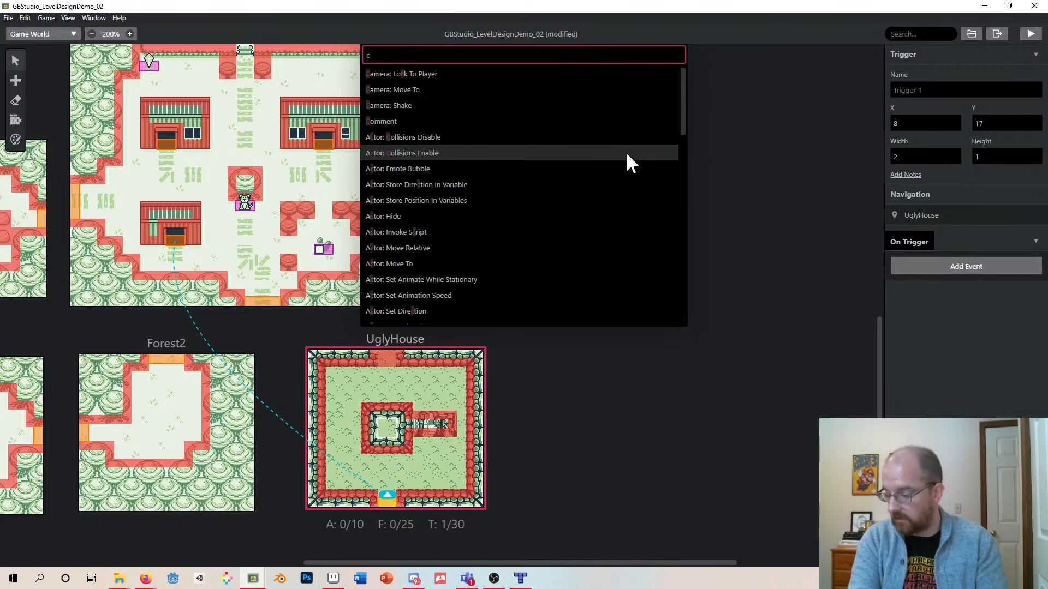
pyautogui.write('hange')
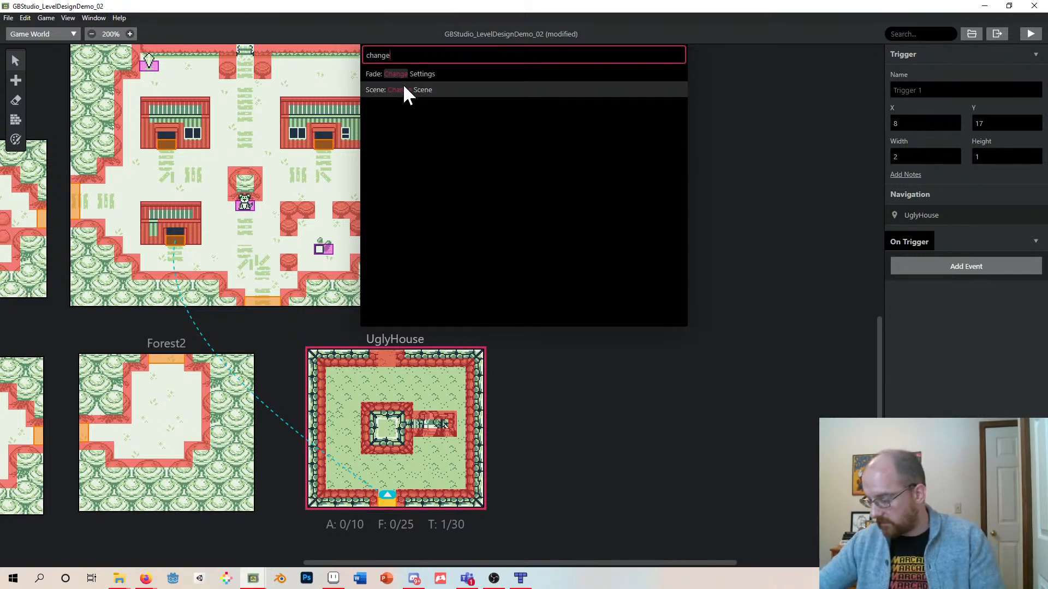
pyautogui.click(404, 90)
pyautogui.moveTo(322, 362)
pyautogui.mouseDown()
pyautogui.moveTo(366, 386)
pyautogui.moveTo(309, 306)
pyautogui.moveTo(264, 288)
pyautogui.moveTo(360, 395)
pyautogui.moveTo(329, 366)
pyautogui.moveTo(374, 381)
pyautogui.moveTo(343, 388)
pyautogui.moveTo(227, 264)
pyautogui.moveTo(176, 260)
pyautogui.mouseUp()
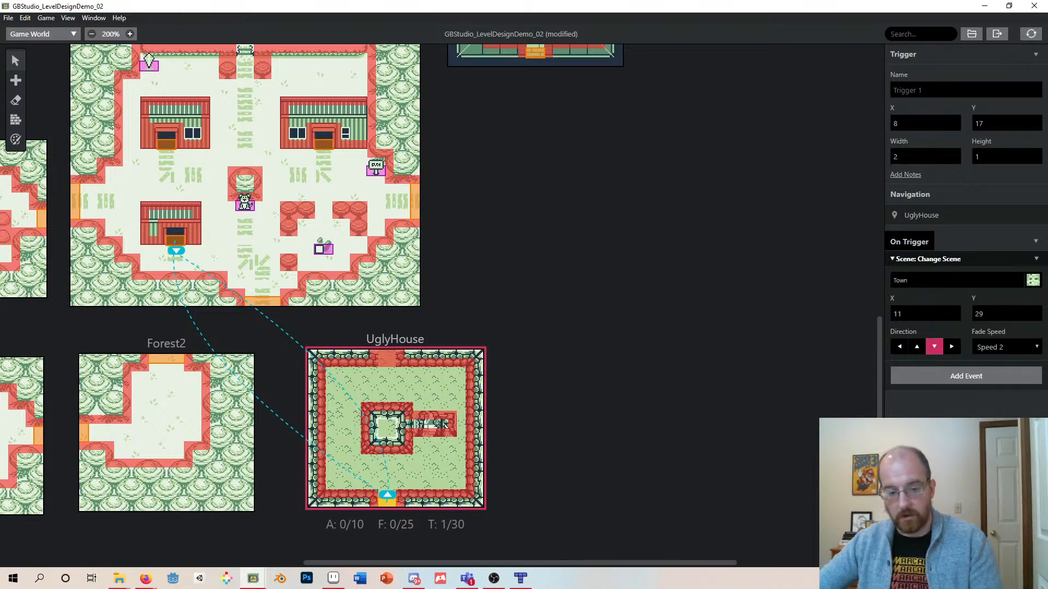
# - Launch the game preview and start a new game
pyautogui.moveTo(480, 456); pyautogui.dragTo(471, 169)
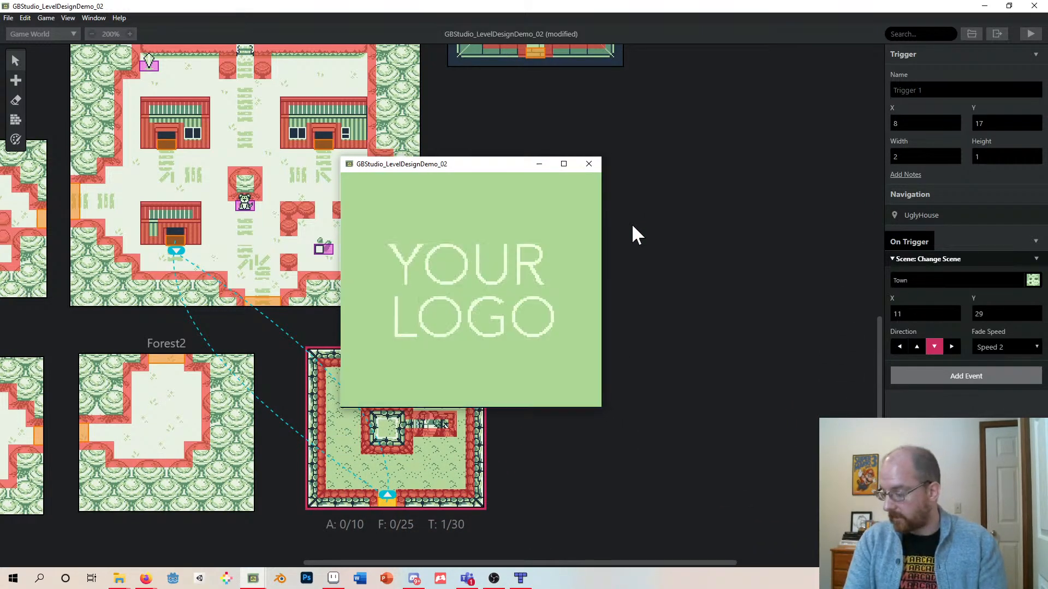
pyautogui.press('Return')
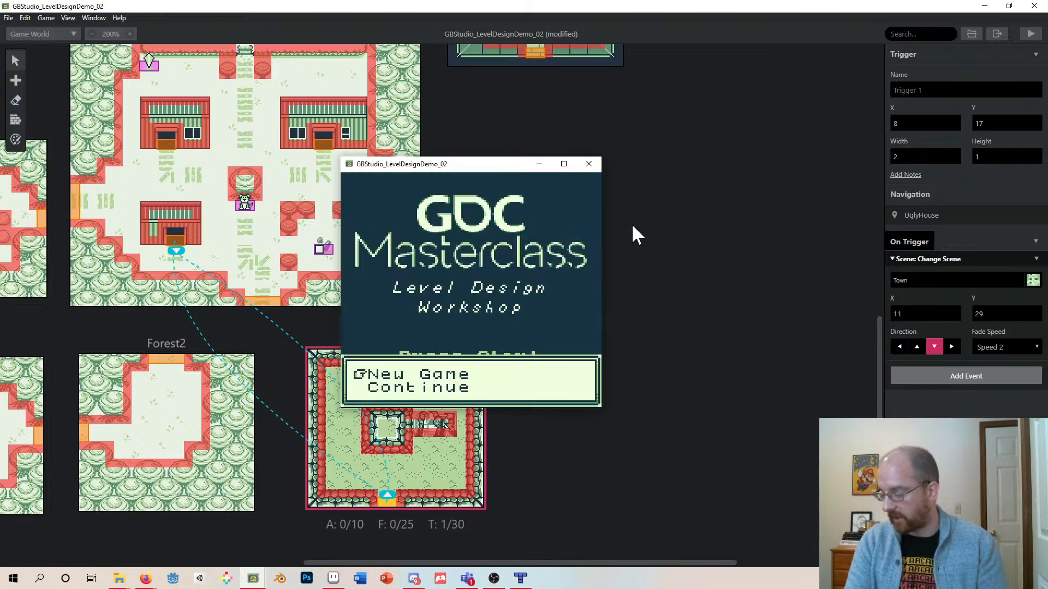
pyautogui.press('z')
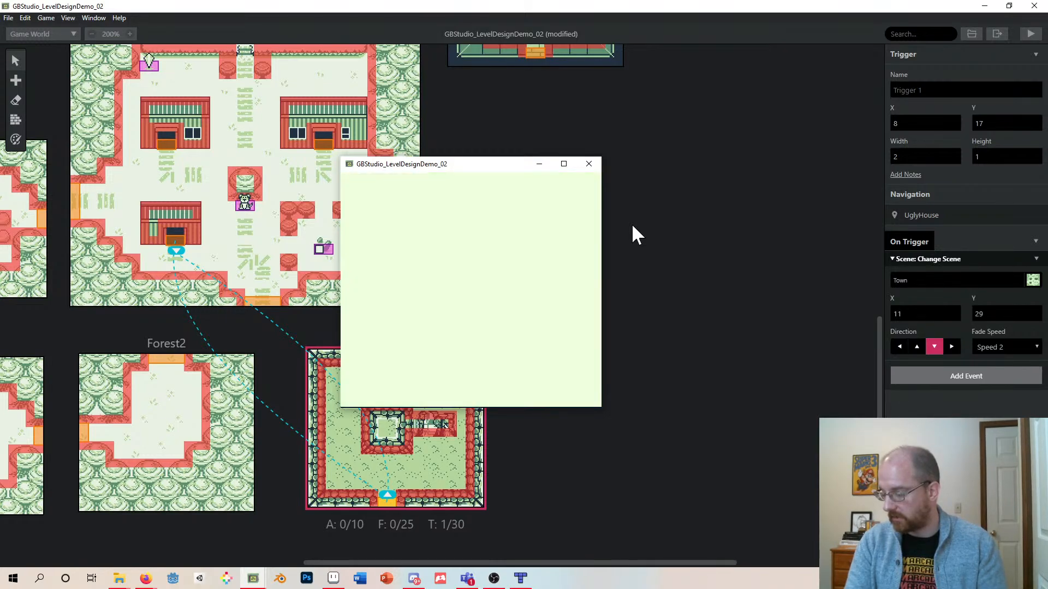
# - Walk the player into UglyHouse and back out through its bottom exit to the town, then close the preview
pyautogui.press('Down')
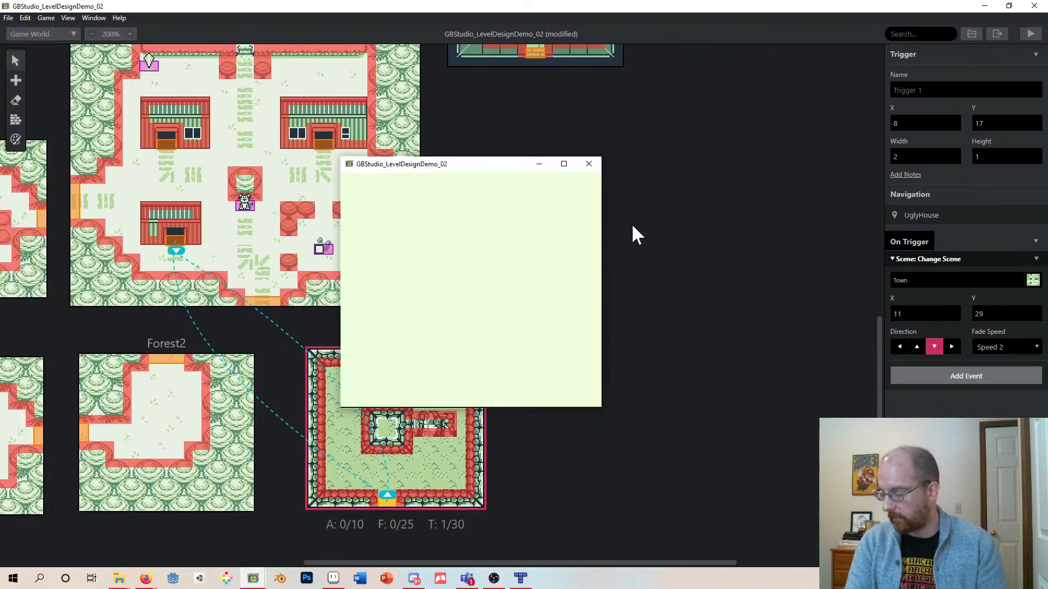
pyautogui.press('Down')
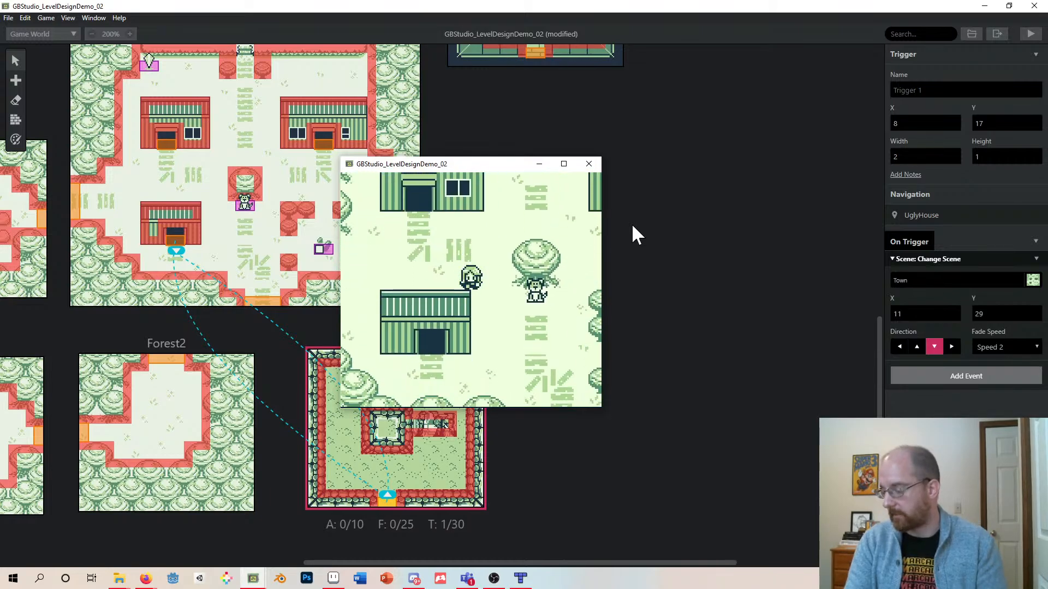
pyautogui.press('Left')
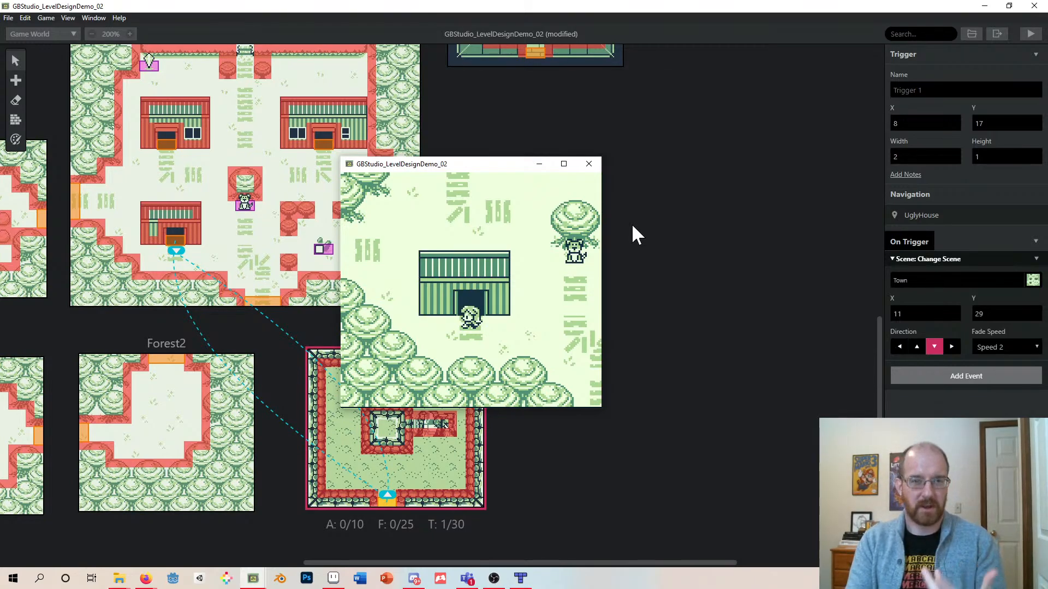
pyautogui.press('Up')
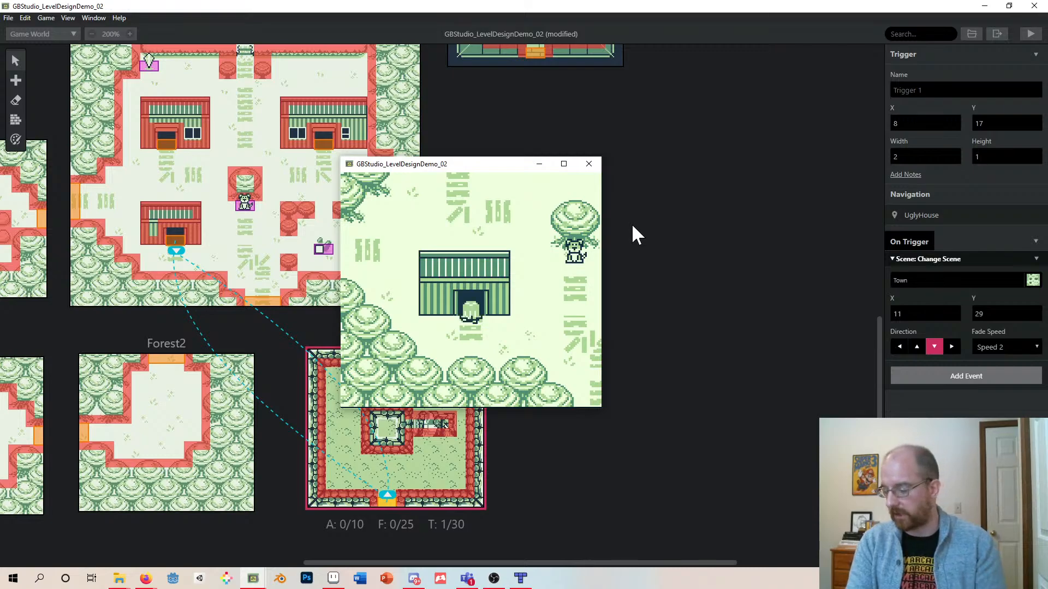
pyautogui.press('Up')
pyautogui.press('Left')
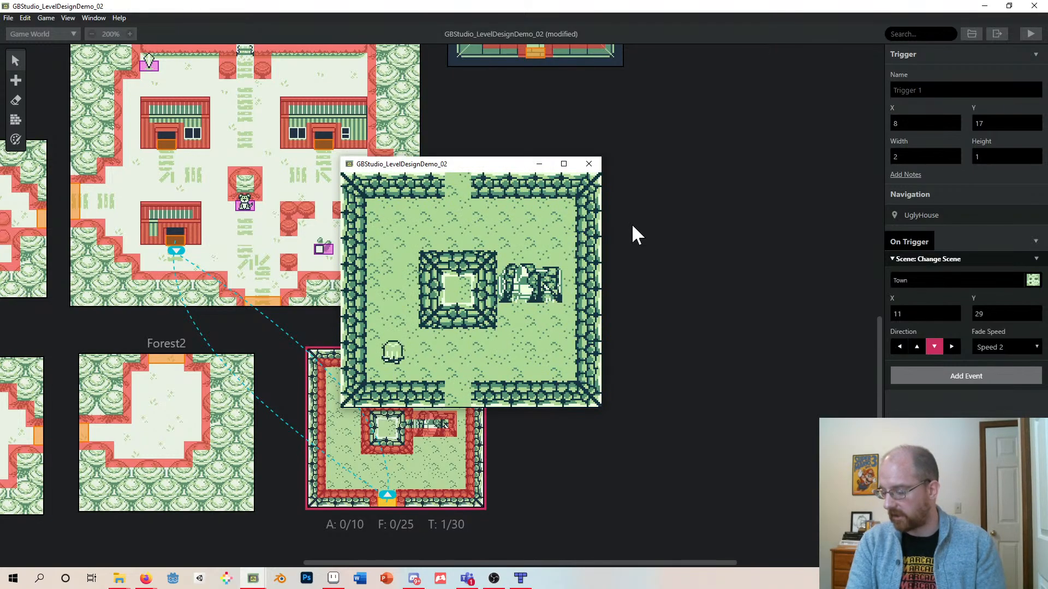
pyautogui.press('Up')
pyautogui.press('Down')
pyautogui.press('Right')
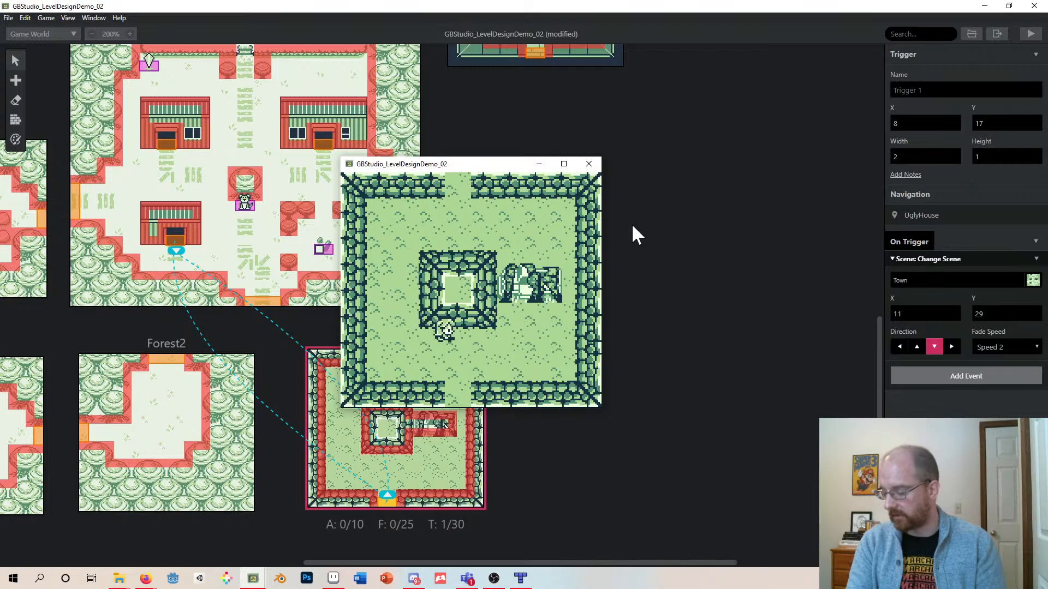
pyautogui.press('Down')
pyautogui.press('Right')
pyautogui.press('Down')
pyautogui.press('Left')
pyautogui.press('Down')
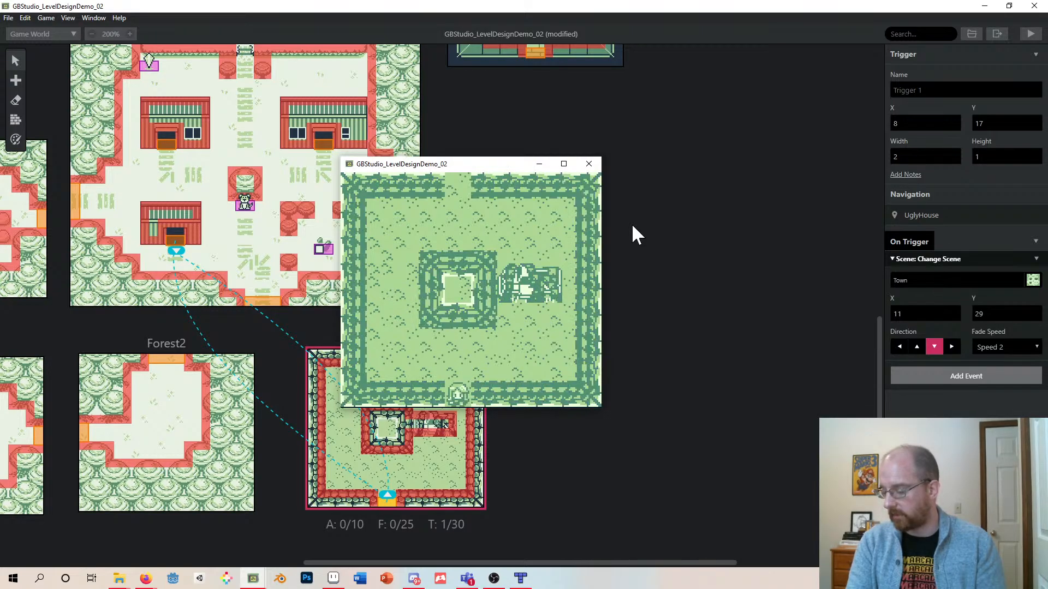
pyautogui.press('Down')
pyautogui.press('Right')
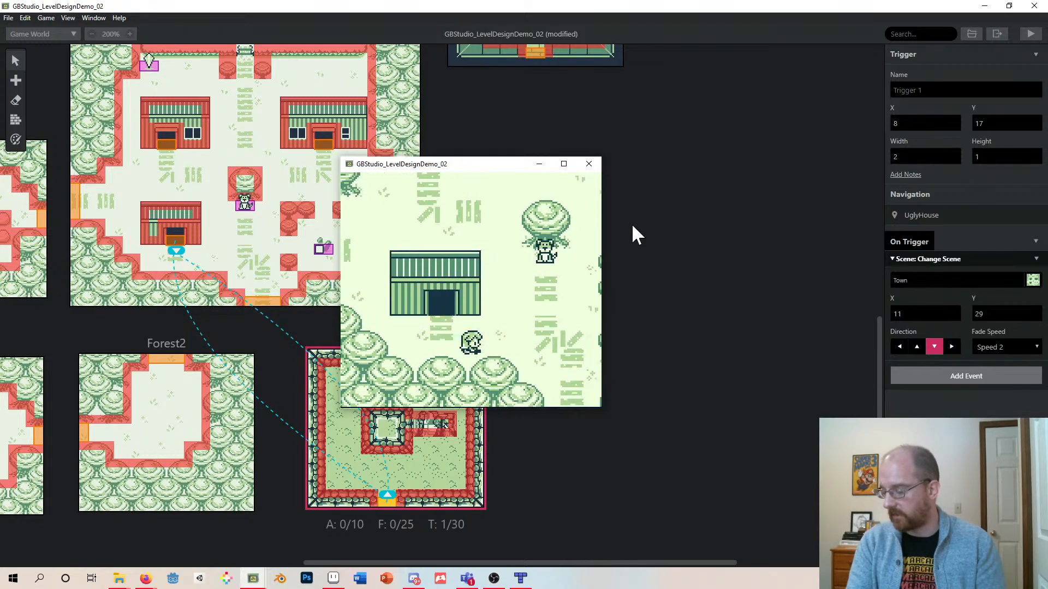
pyautogui.press('Up')
pyautogui.press('Left')
pyautogui.press('Down')
pyautogui.press('Left')
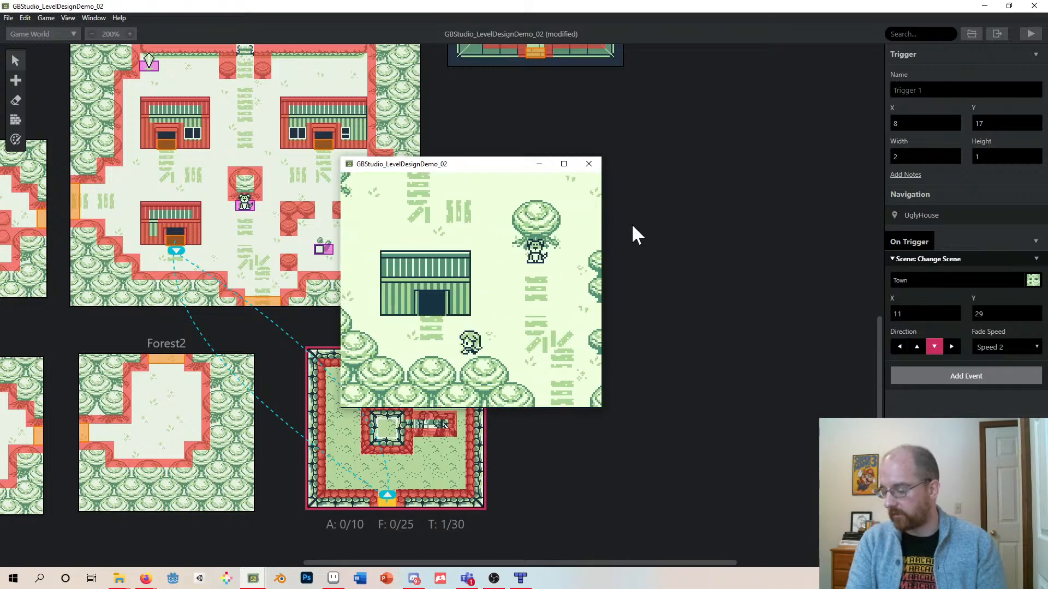
pyautogui.press('Up')
pyautogui.press('Right')
pyautogui.press('Down')
pyautogui.press('Left')
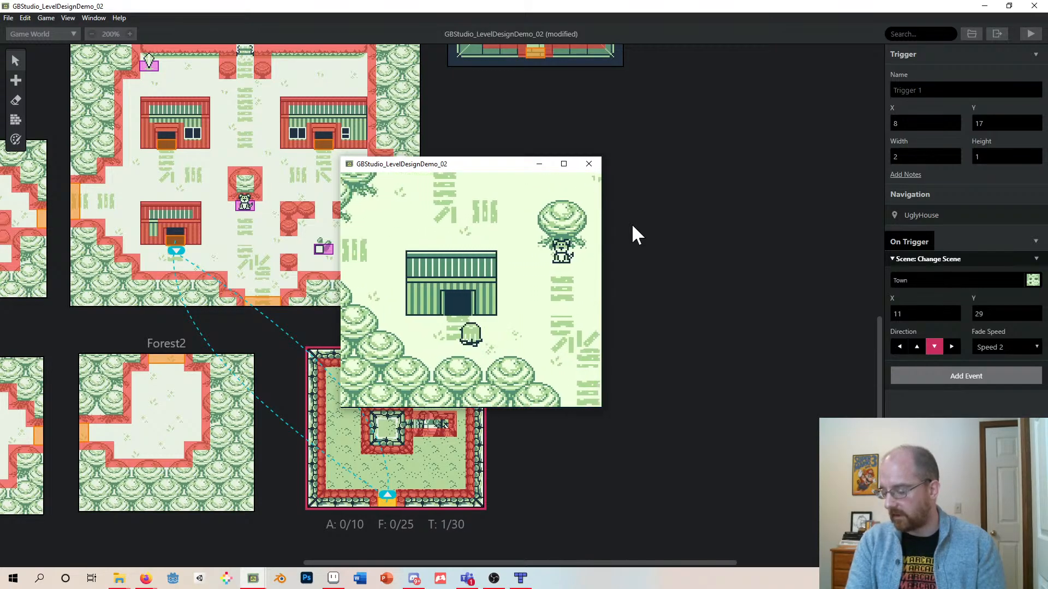
pyautogui.press('Up')
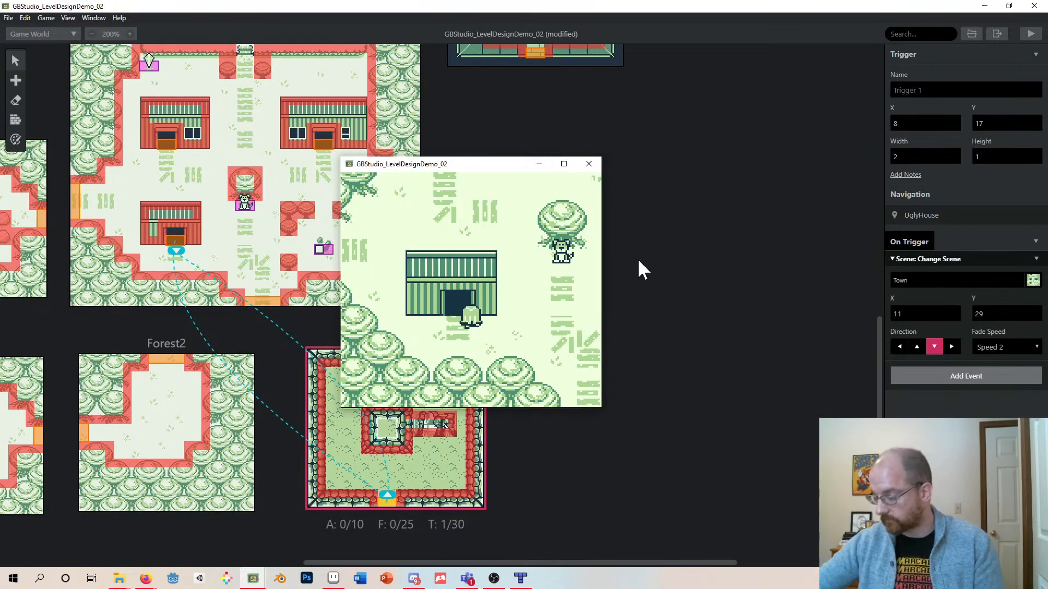
pyautogui.click(590, 164)
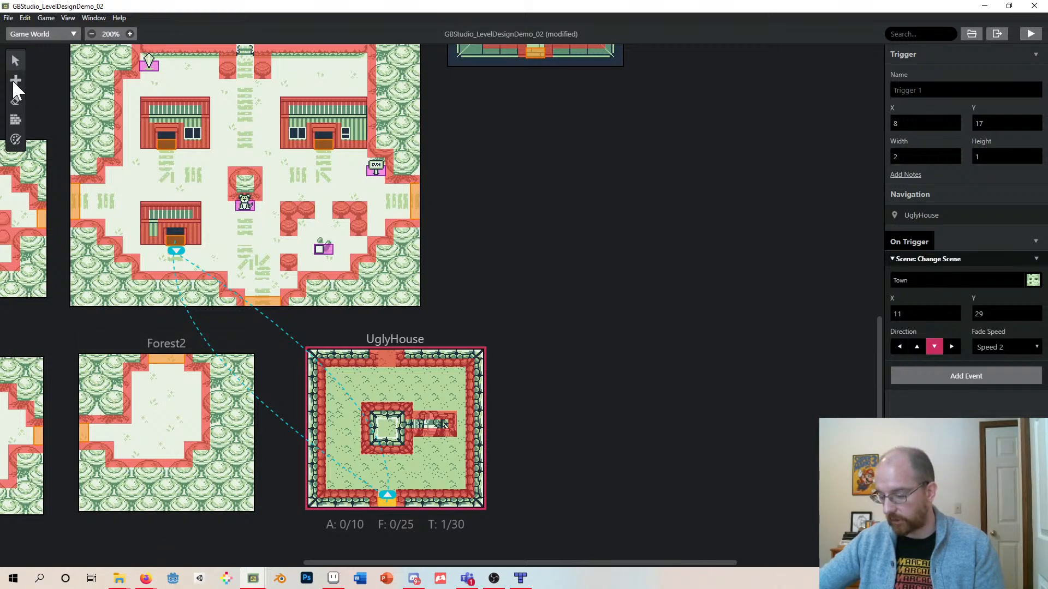
# - Place an actor in UglyHouse at X 8, Y 2 near the top wall and set its sprite sheet to npc002
pyautogui.moveTo(13, 81)
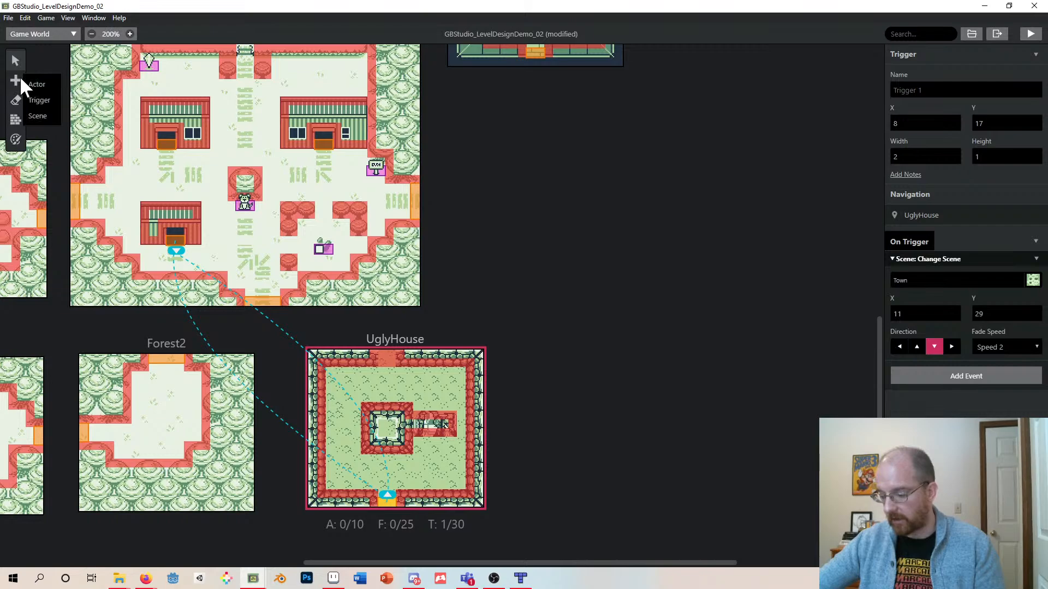
pyautogui.click(38, 84)
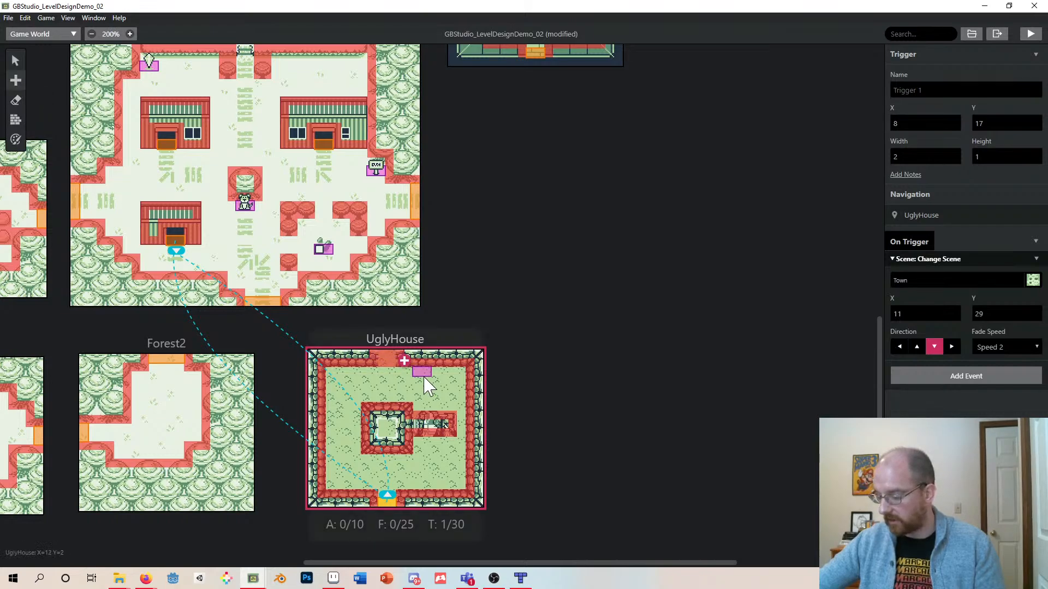
pyautogui.click(386, 372)
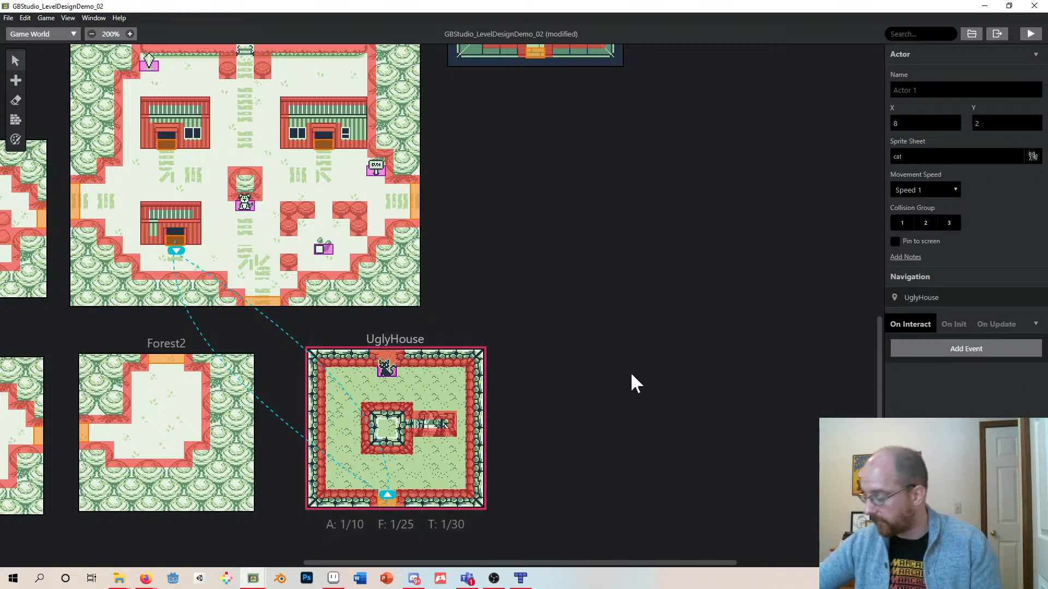
pyautogui.click(989, 153)
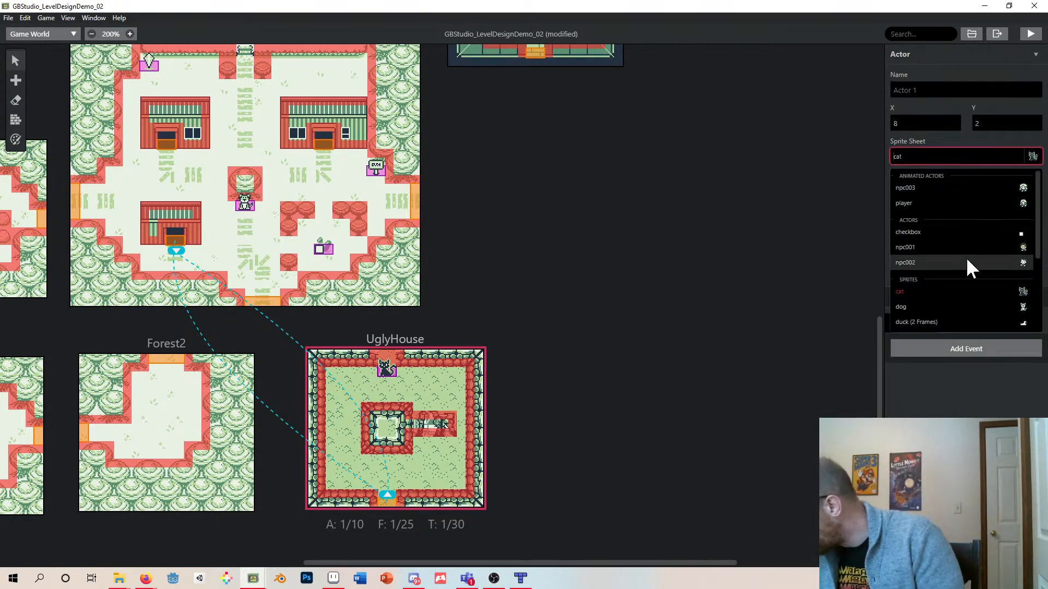
pyautogui.click(910, 263)
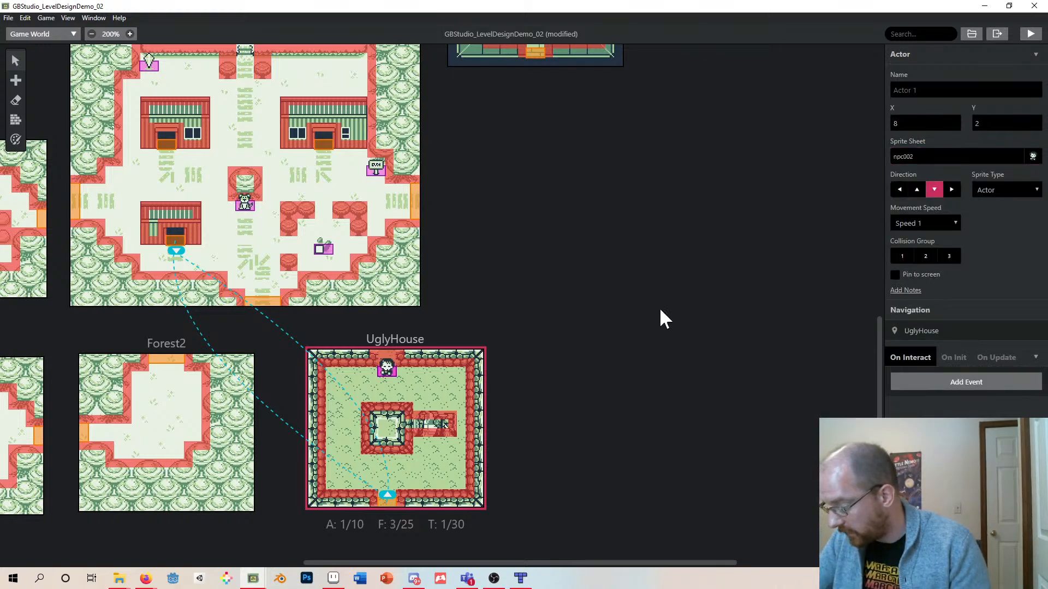
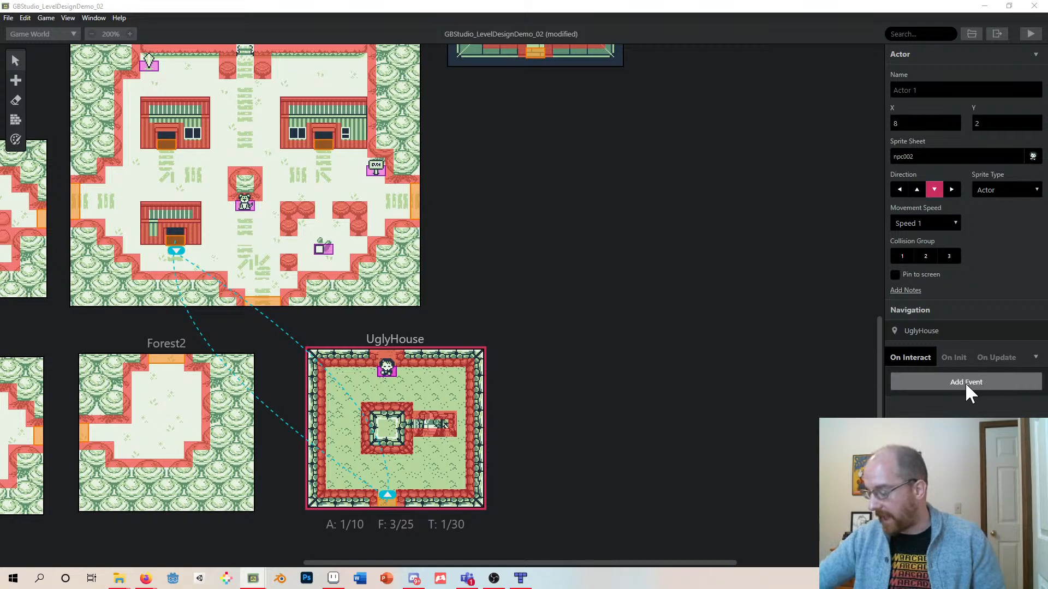
# - Add an If Variable Is 'False' condition to the actor's On Interact script
pyautogui.click(965, 382)
pyautogui.click(965, 382)
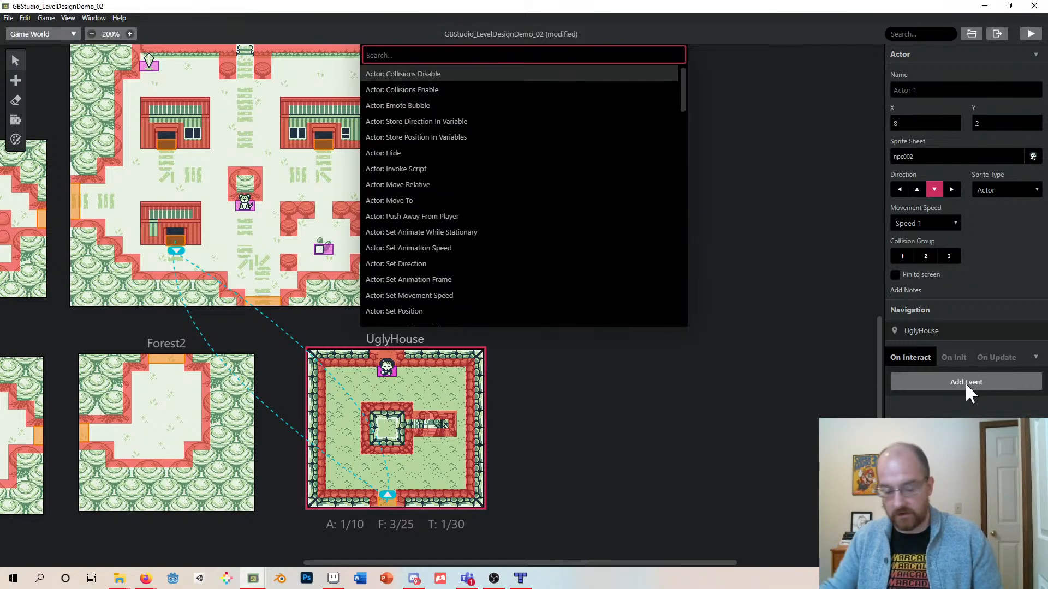
pyautogui.write('if')
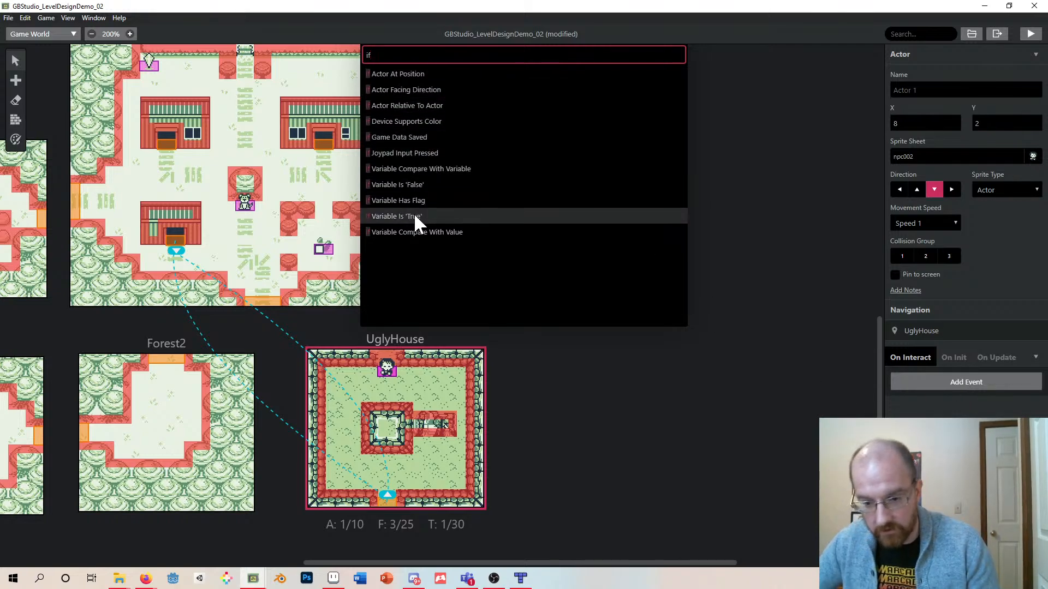
pyautogui.click(386, 186)
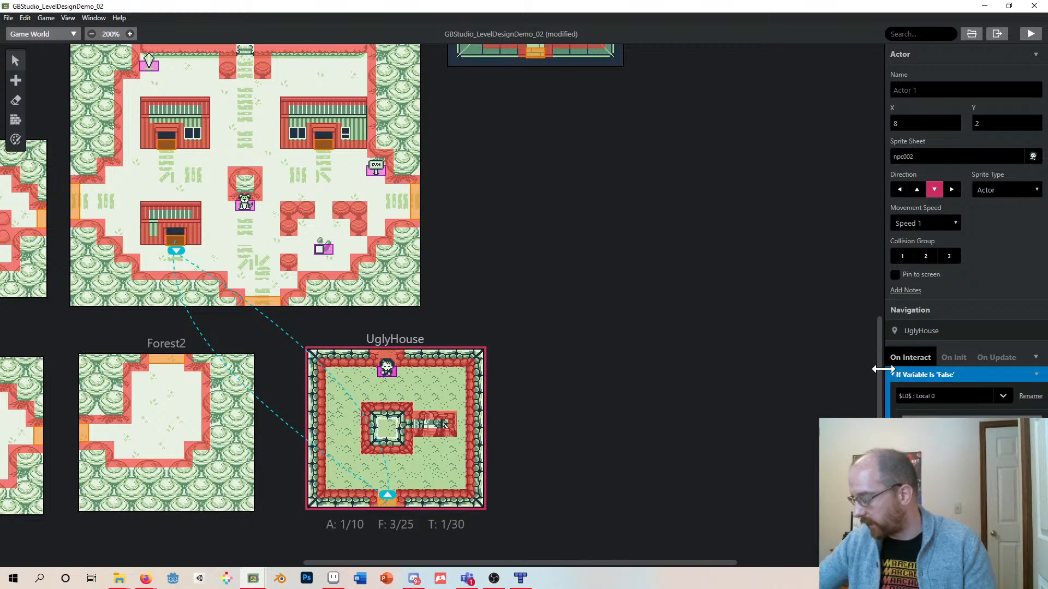
# - Pick Variable 019 for the condition and rename that variable DemoVariable
pyautogui.moveTo(883, 369); pyautogui.dragTo(800, 341)
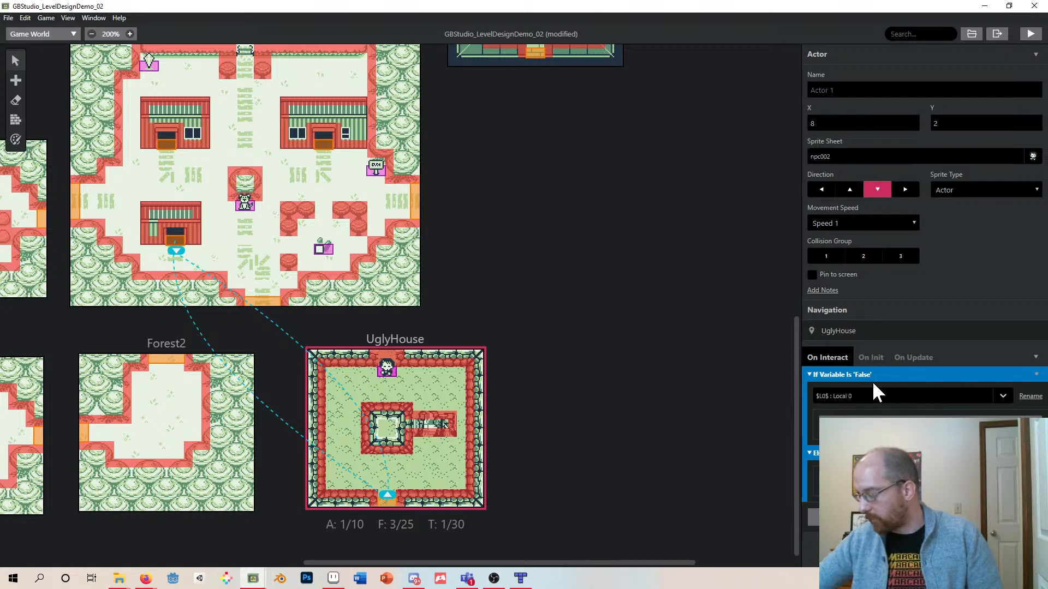
pyautogui.click(852, 396)
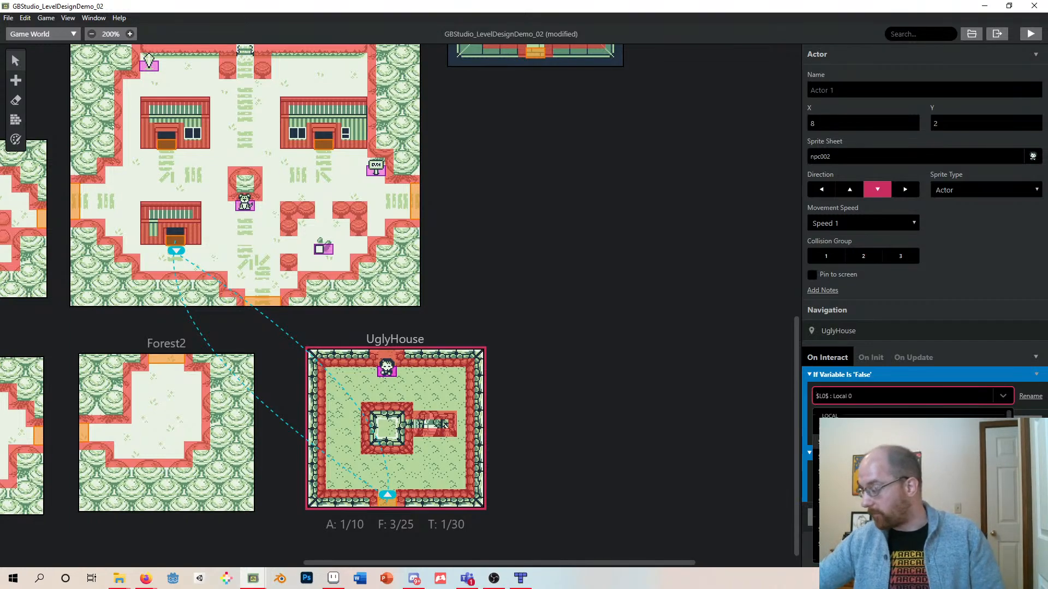
pyautogui.scroll(-1, 912, 485)
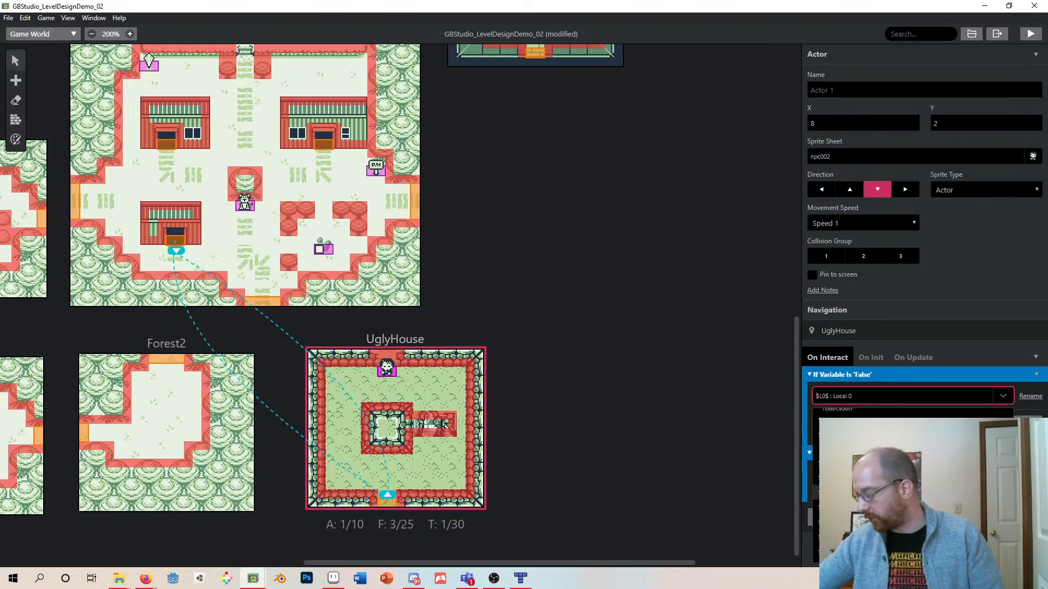
pyautogui.scroll(-2, 913, 457)
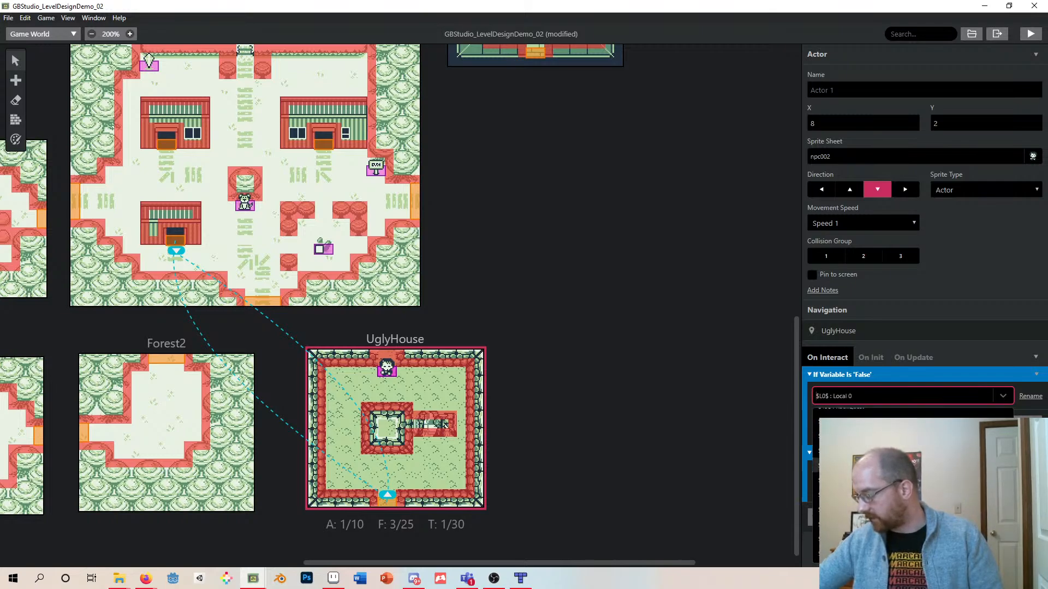
pyautogui.scroll(2, 913, 457)
pyautogui.scroll(1, 912, 458)
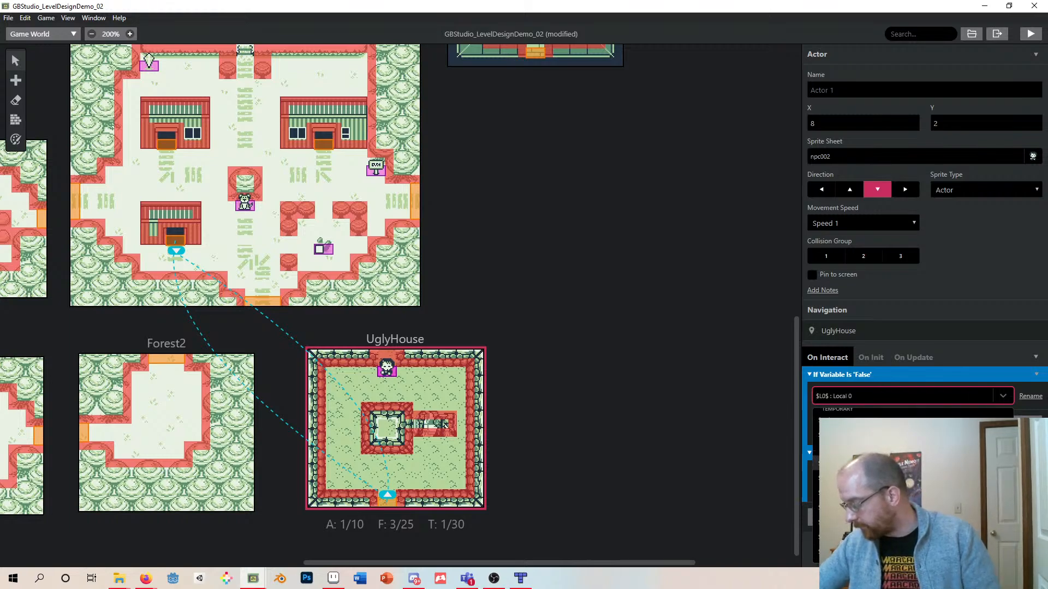
pyautogui.scroll(-1, 912, 458)
pyautogui.scroll(-1, 912, 457)
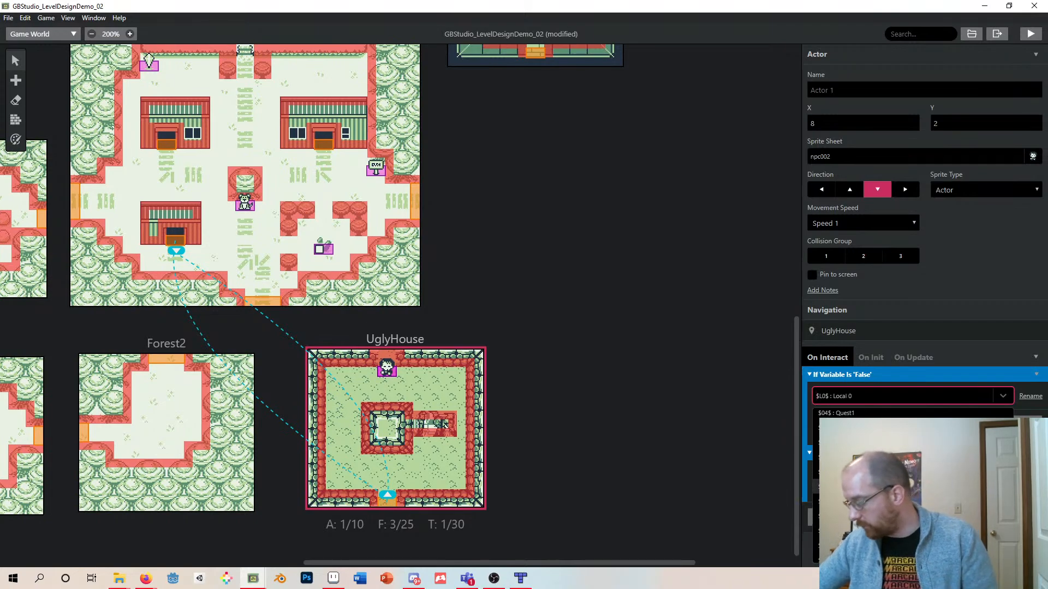
pyautogui.scroll(-5, 912, 458)
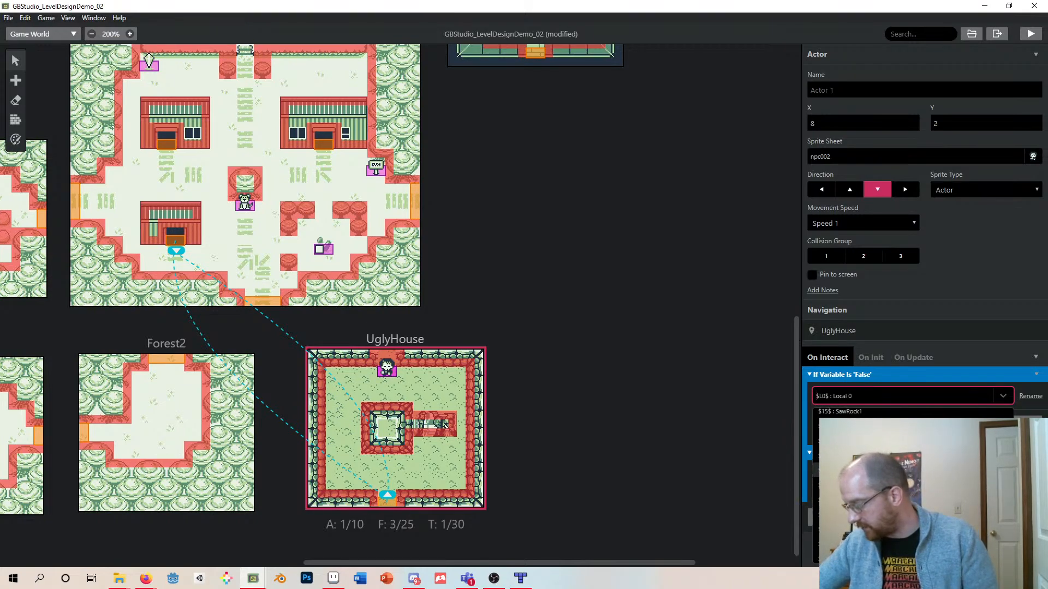
pyautogui.click(913, 458)
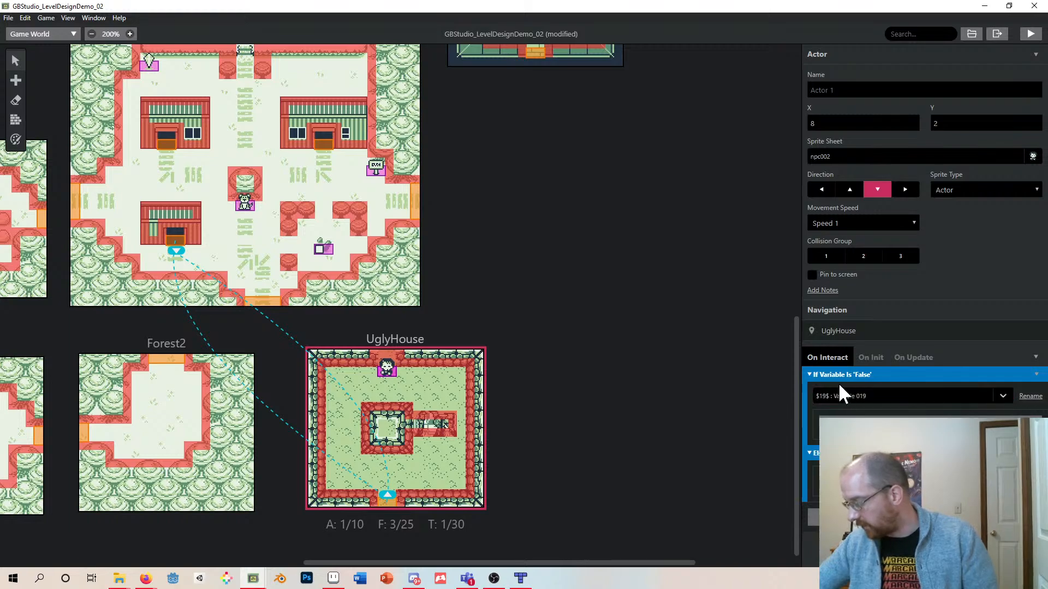
pyautogui.click(1031, 396)
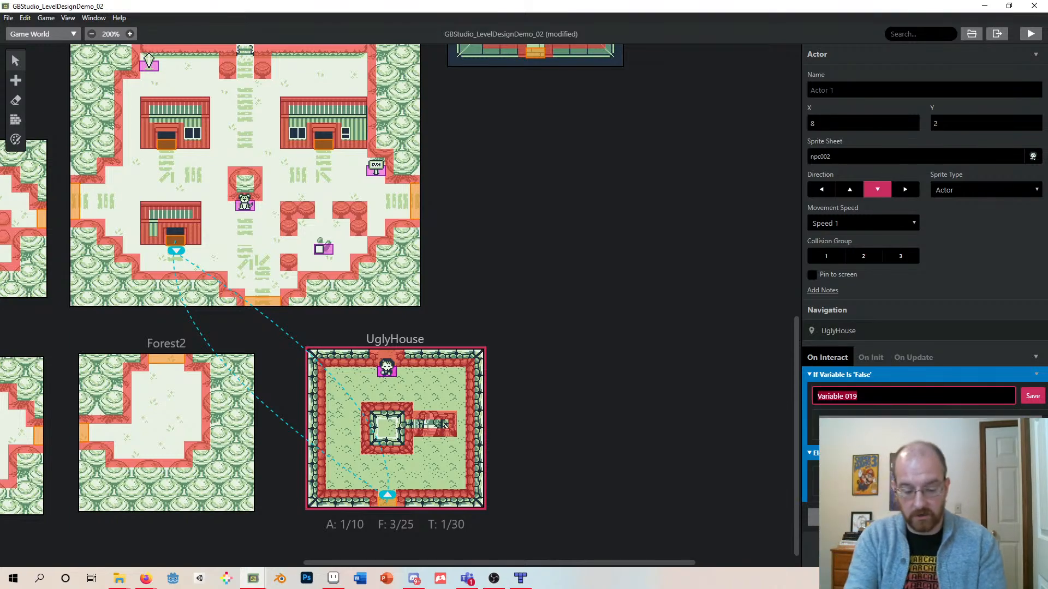
pyautogui.write('Demo')
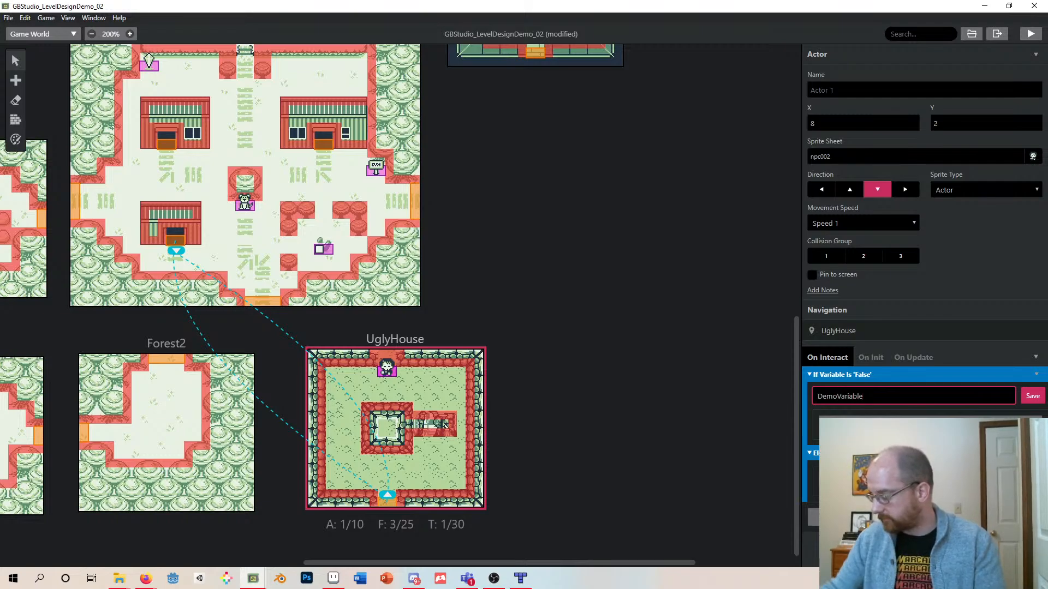
pyautogui.press('Return')
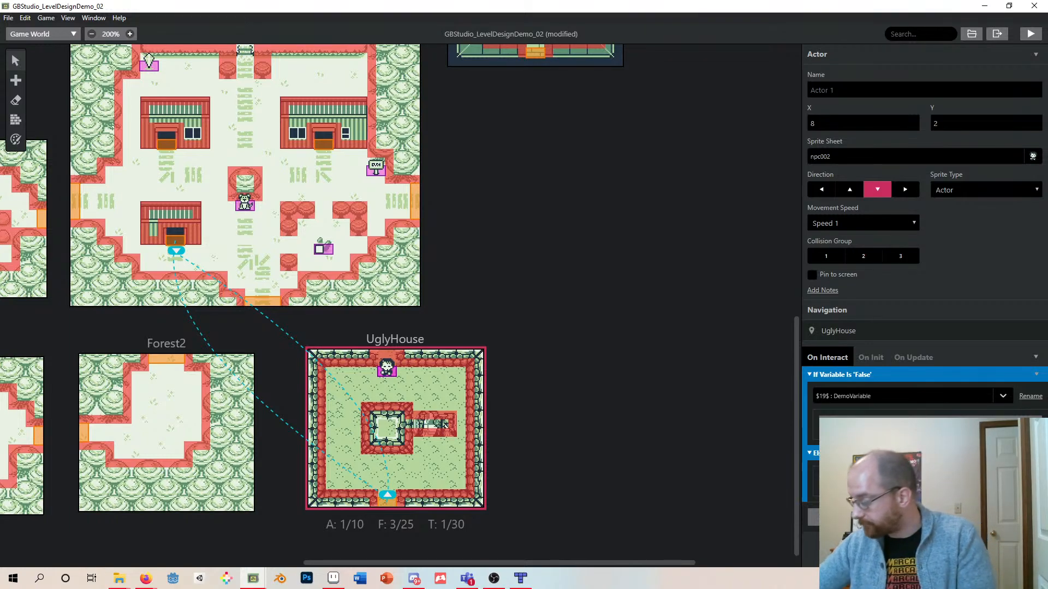
# - Set the condition's variable to FoundBrother
pyautogui.click(1005, 395)
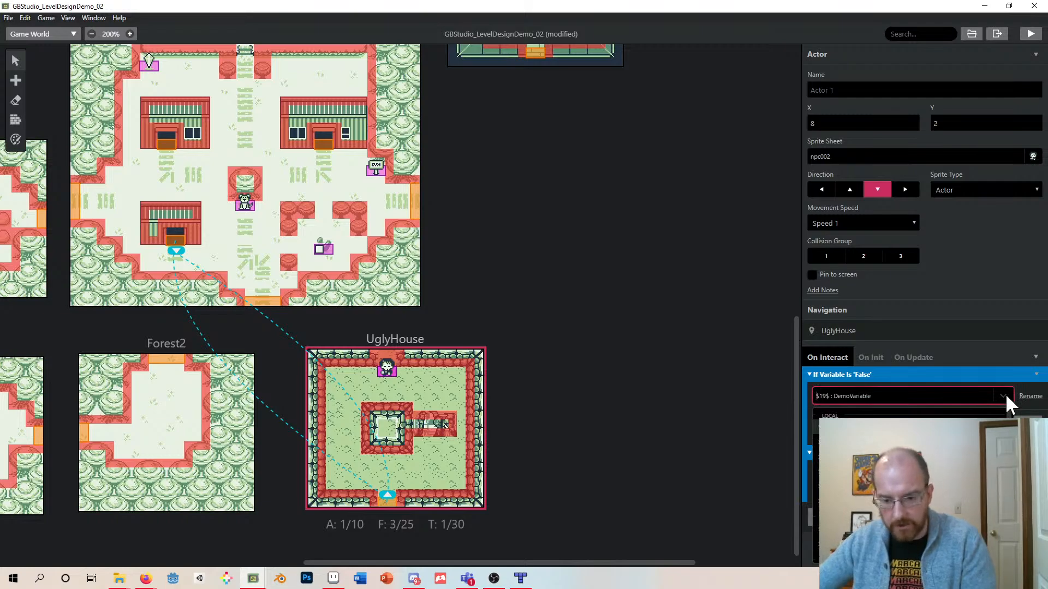
pyautogui.scroll(-3, 879, 485)
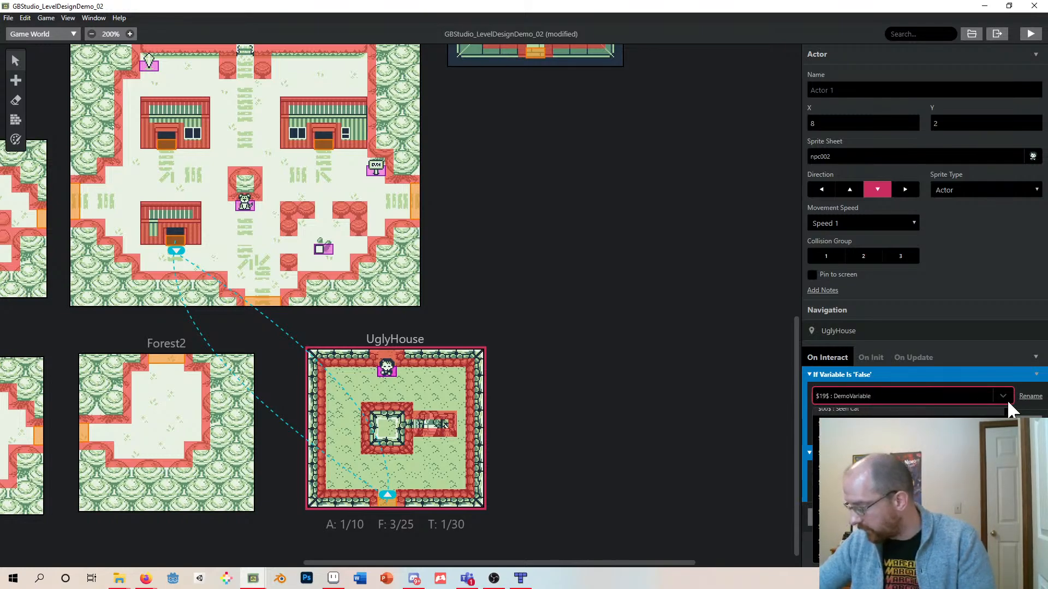
pyautogui.click(926, 394)
pyautogui.click(925, 395)
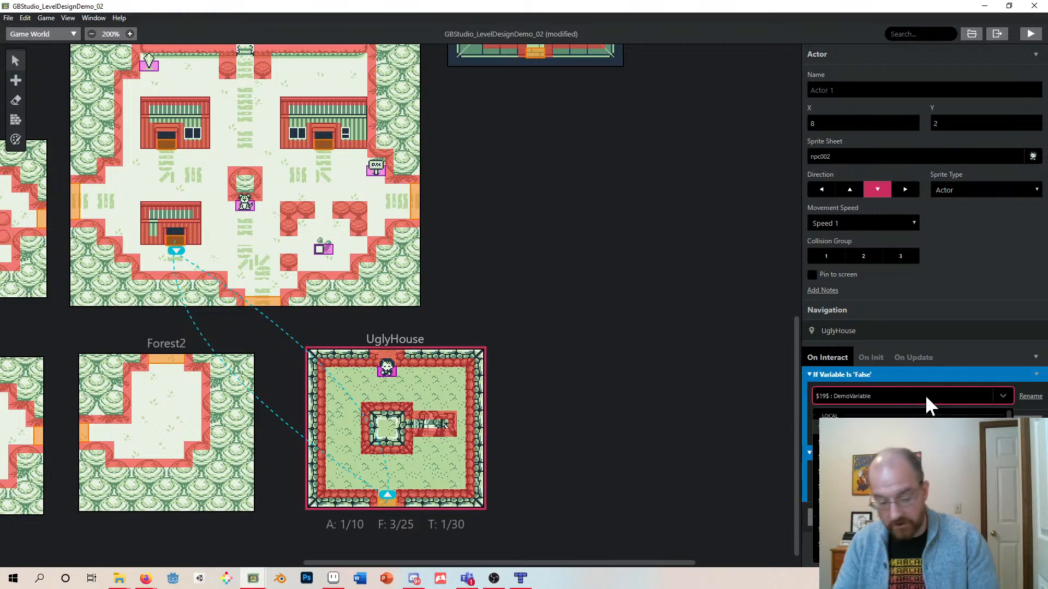
pyautogui.write('foun')
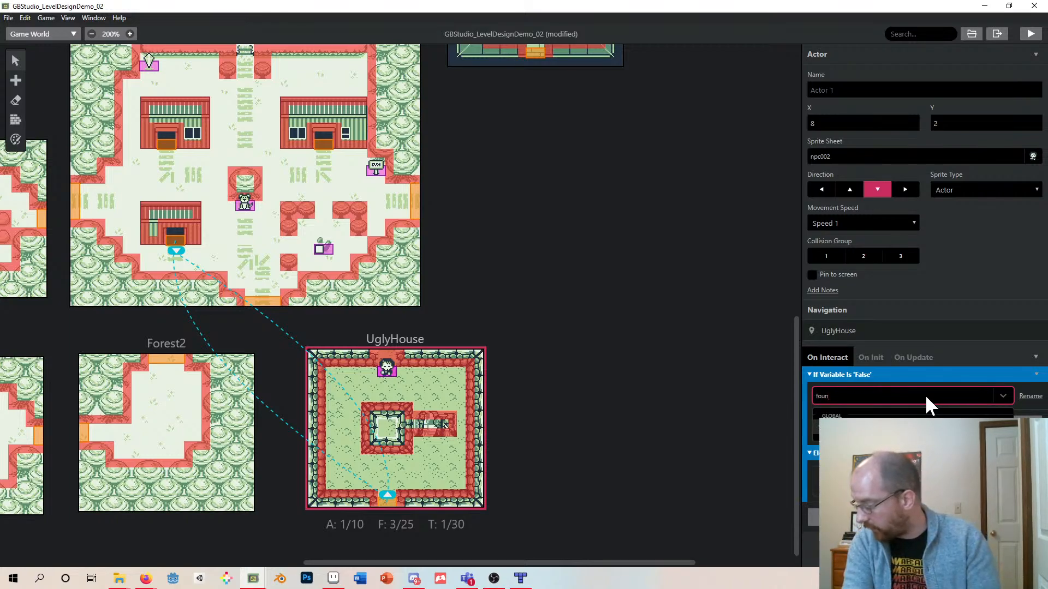
pyautogui.click(900, 428)
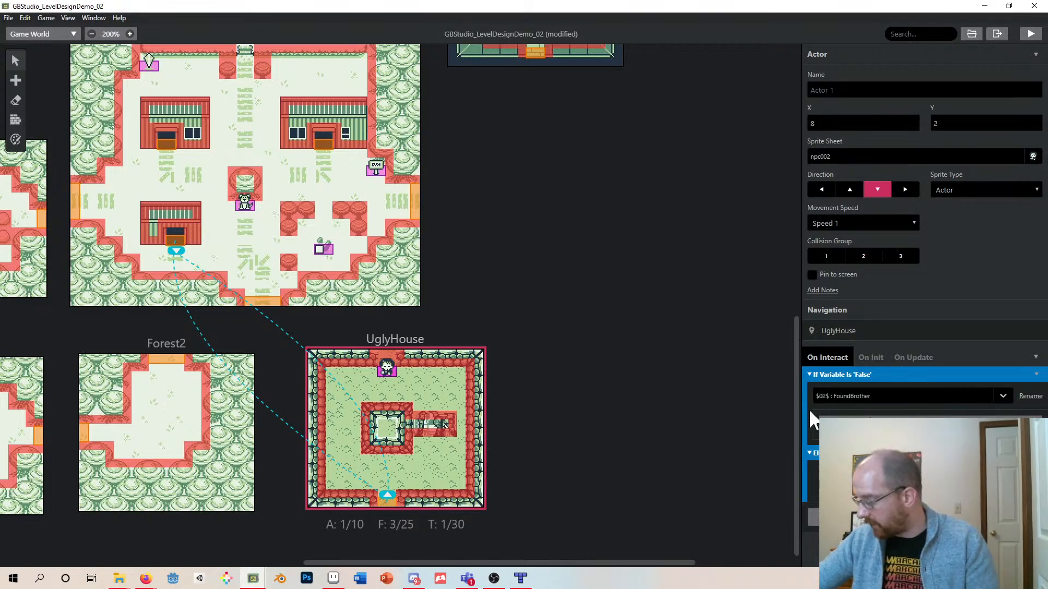
# - Add a Display Dialogue event inside the condition's true branch
pyautogui.click(925, 426)
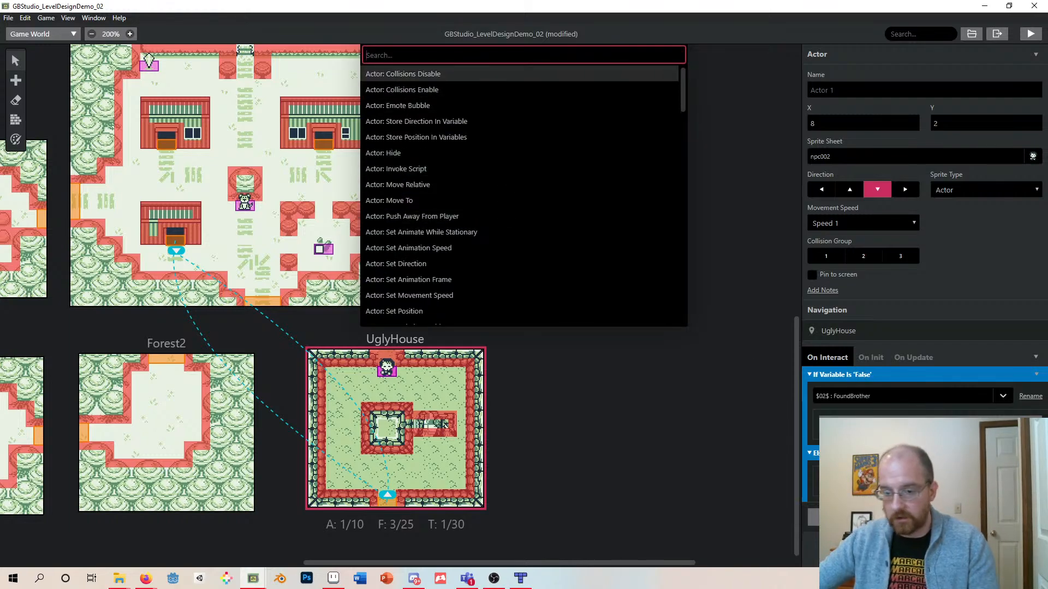
pyautogui.write('display')
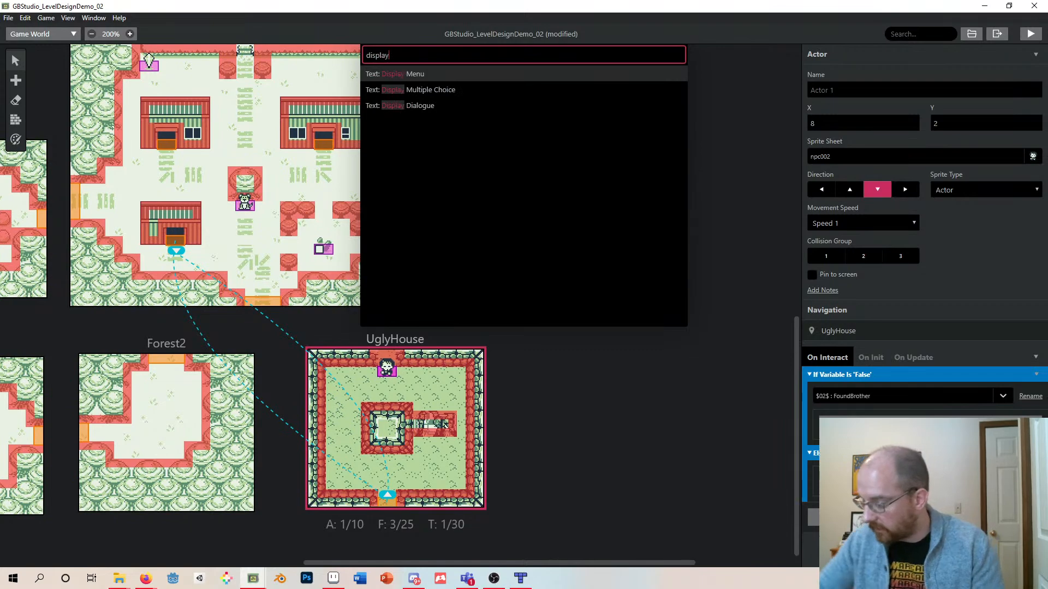
pyautogui.click(414, 105)
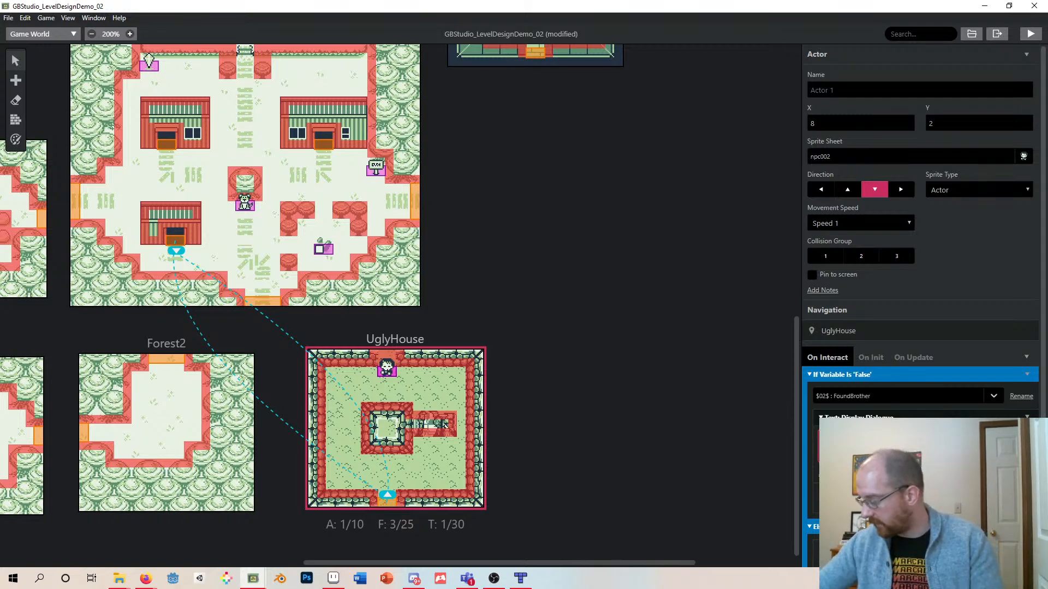
# - Add a second Display Dialogue event below the first one inside the condition
pyautogui.click(918, 499)
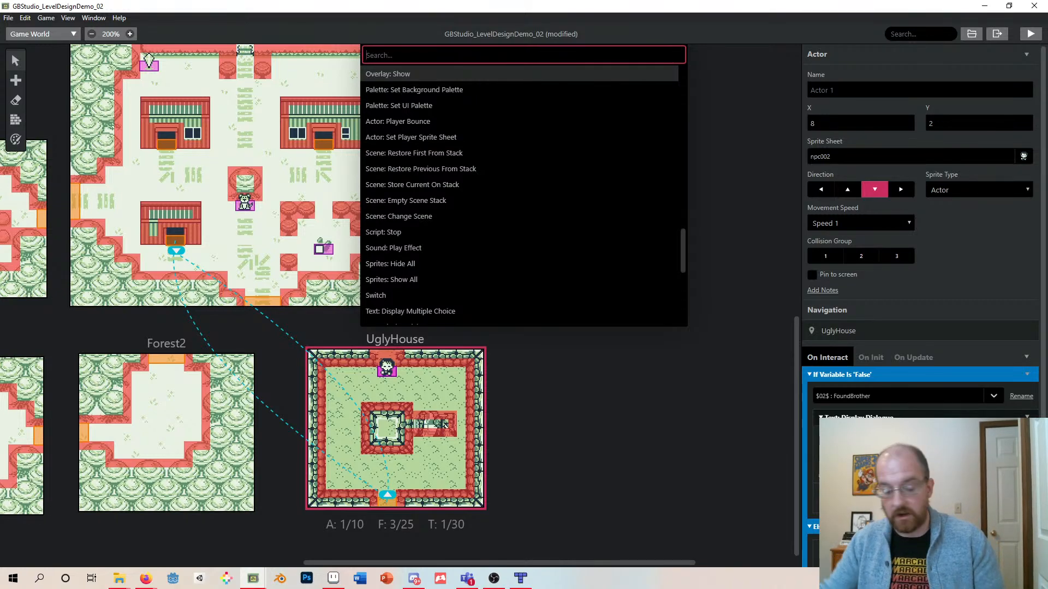
pyautogui.write('display')
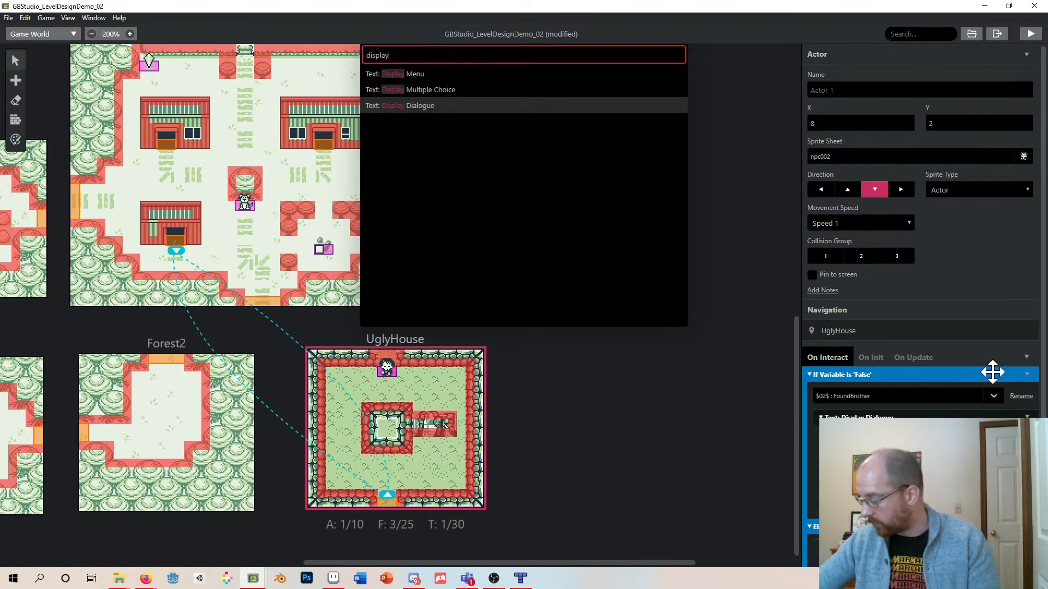
pyautogui.click(996, 411)
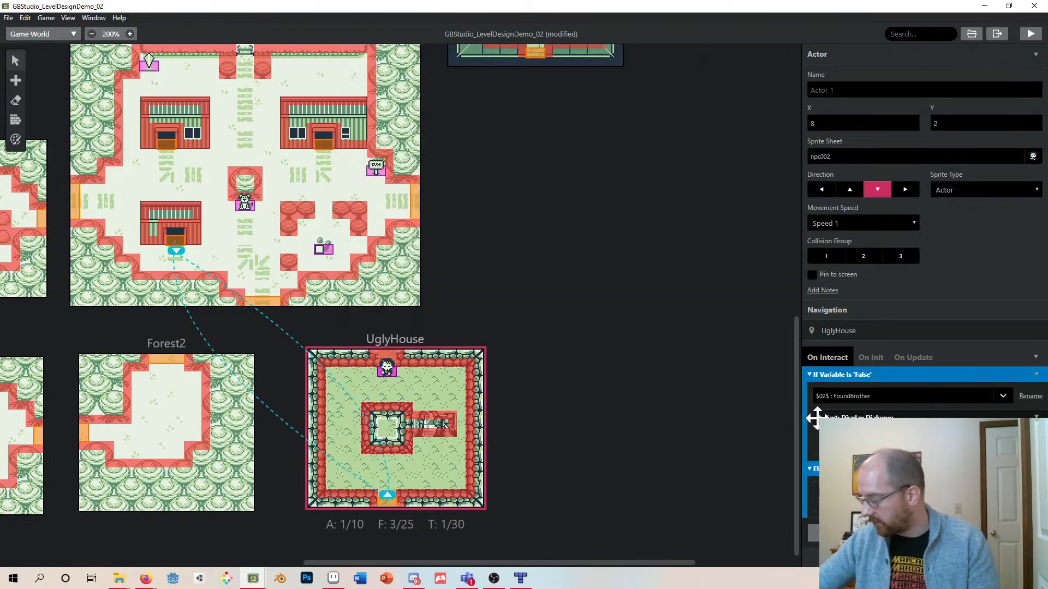
pyautogui.click(817, 419)
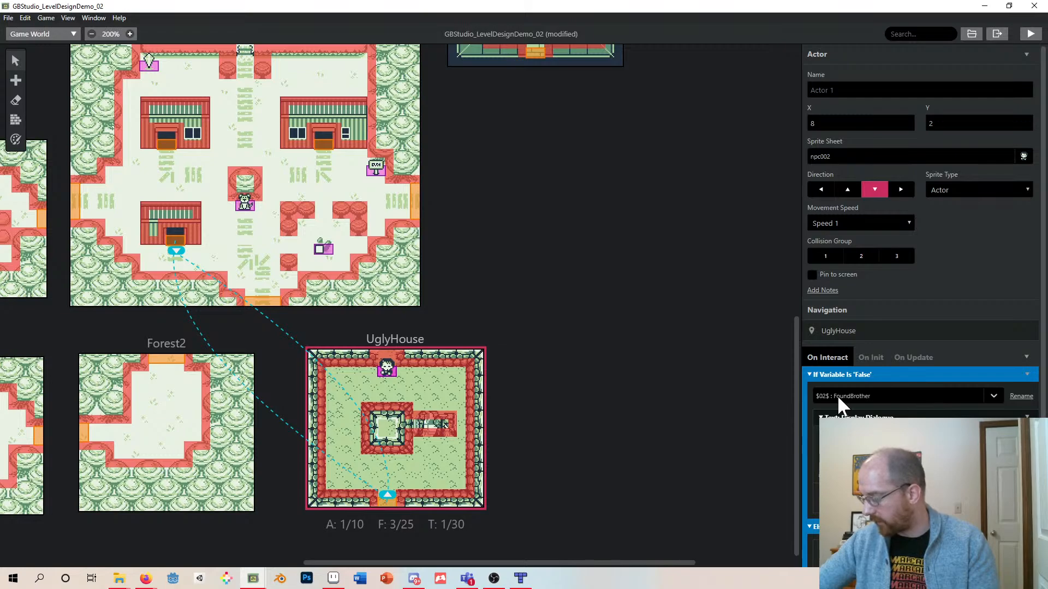
pyautogui.click(820, 417)
pyautogui.click(819, 417)
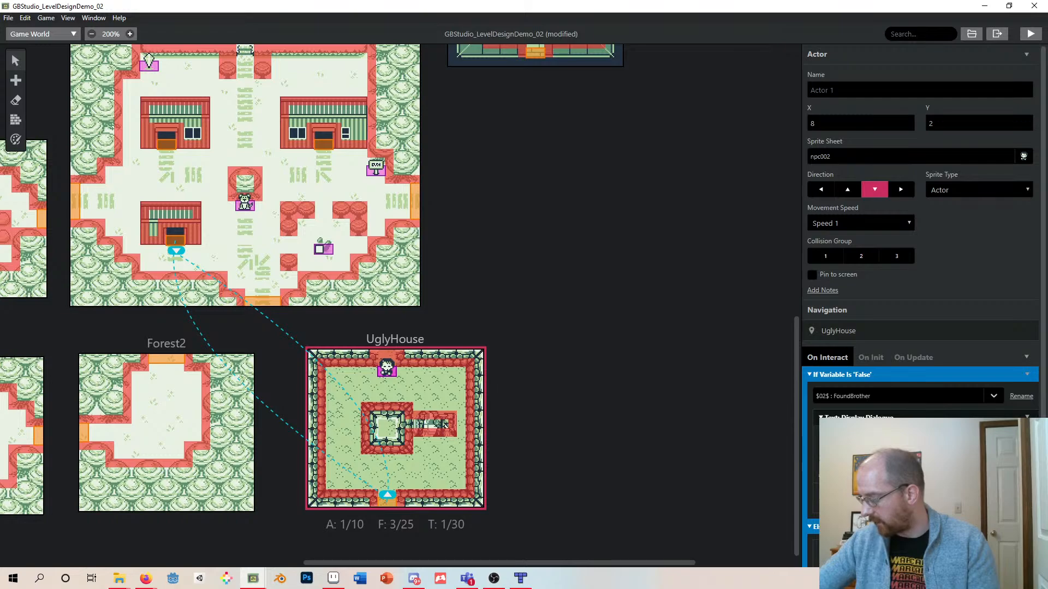
pyautogui.scroll(-2, 922, 305)
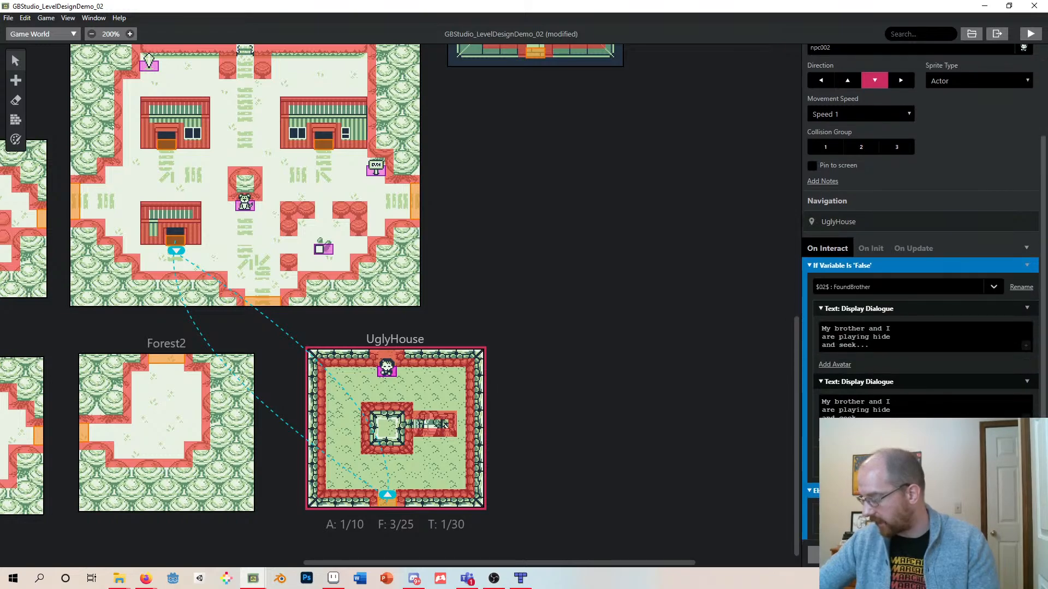
# - Replace the second dialogue's text with "But I'm too tired to keep looking..."
pyautogui.moveTo(872, 419); pyautogui.dragTo(826, 402)
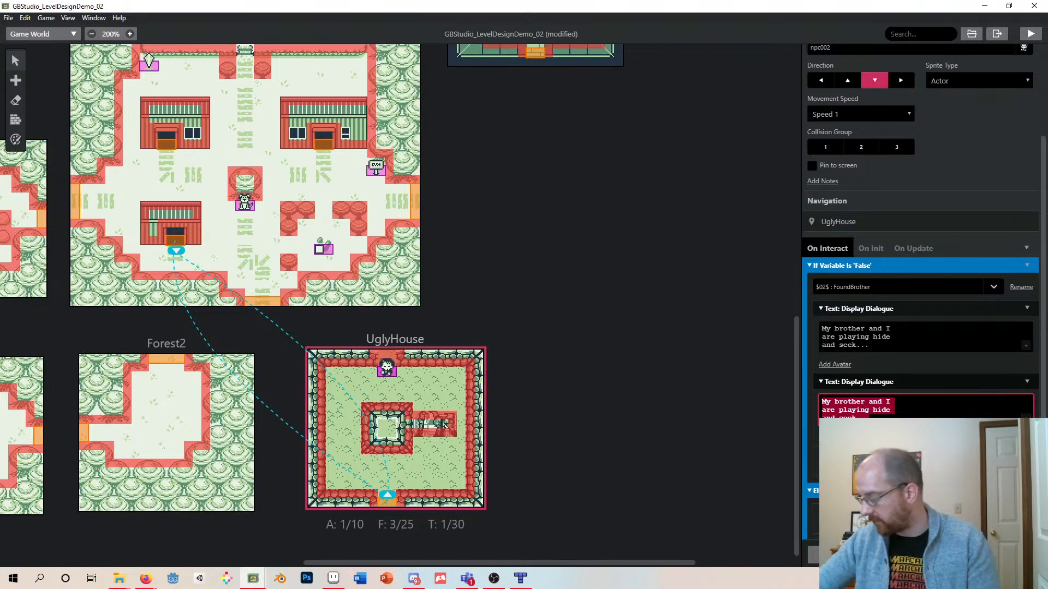
pyautogui.moveTo(873, 419); pyautogui.dragTo(818, 402)
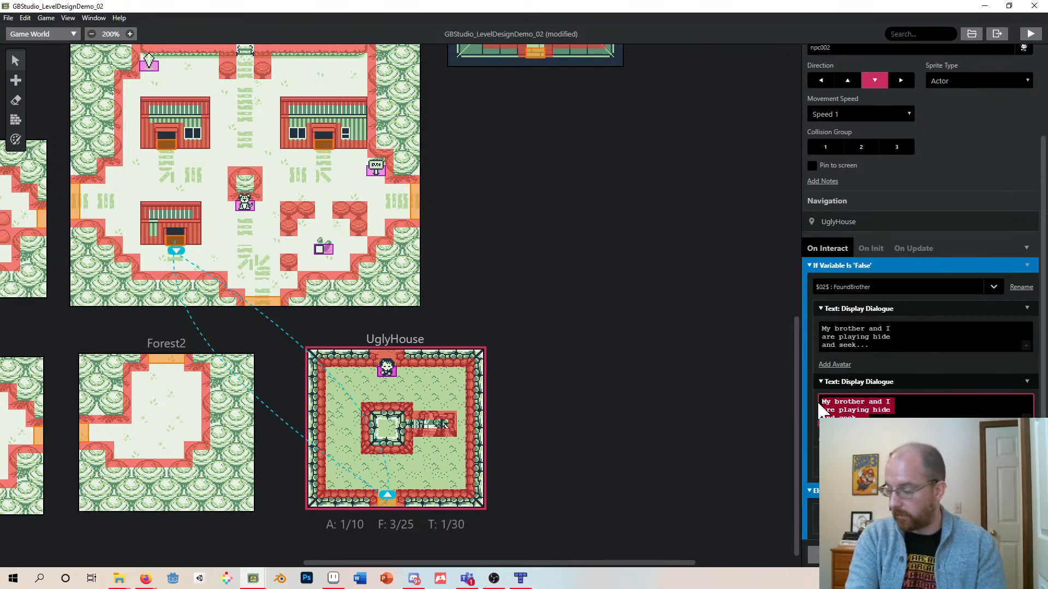
pyautogui.write("But I'm too t")
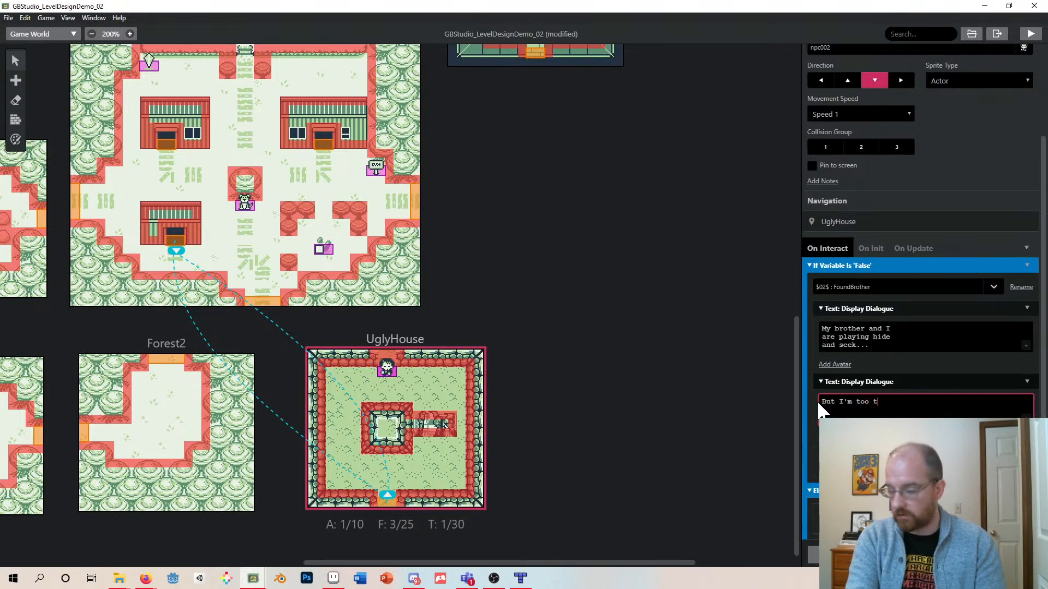
pyautogui.write('ired to ke')
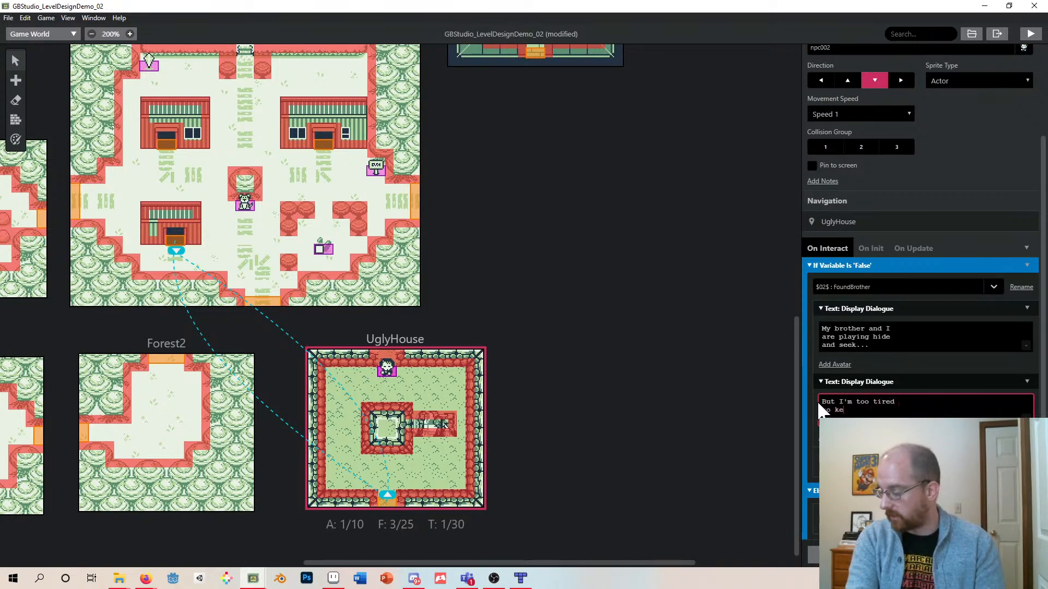
pyautogui.write('ep looking..')
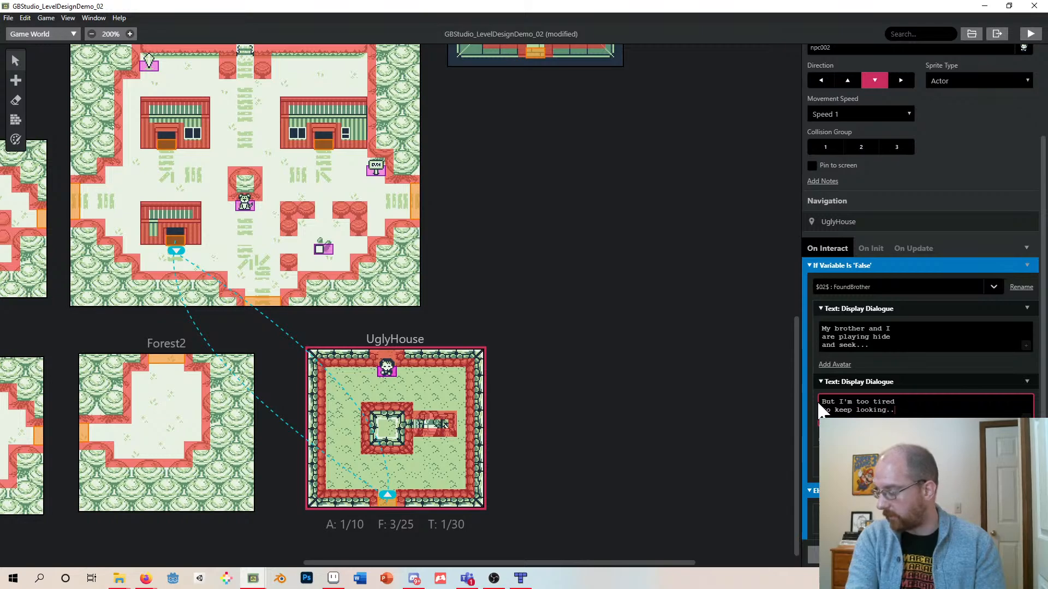
pyautogui.write('.')
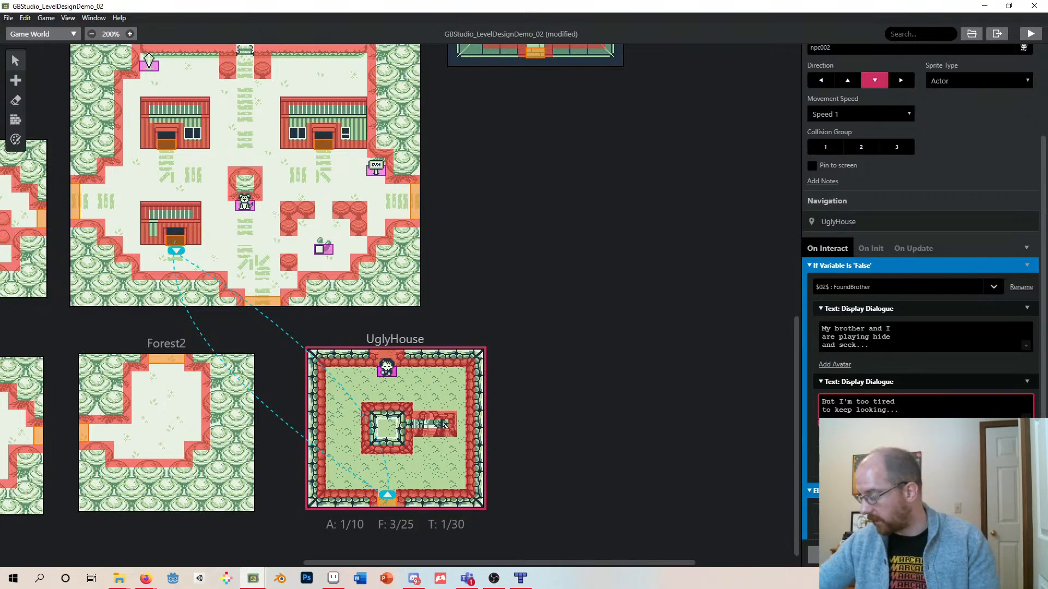
# - Add a third dialogue after the second one reading "Can you go find him and report back here?"
pyautogui.click(1029, 380)
pyautogui.click(1028, 383)
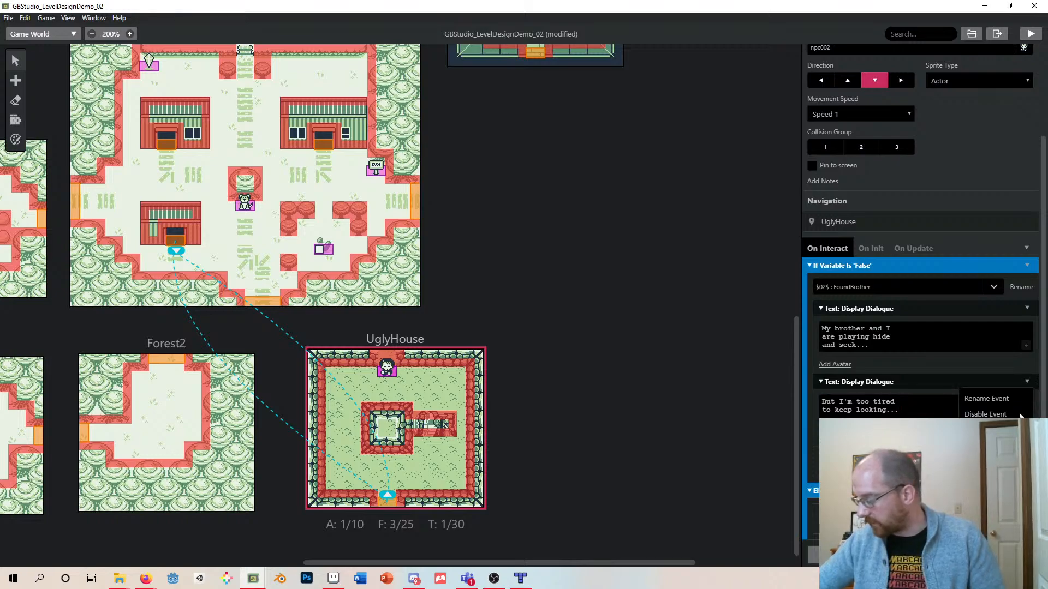
pyautogui.click(985, 472)
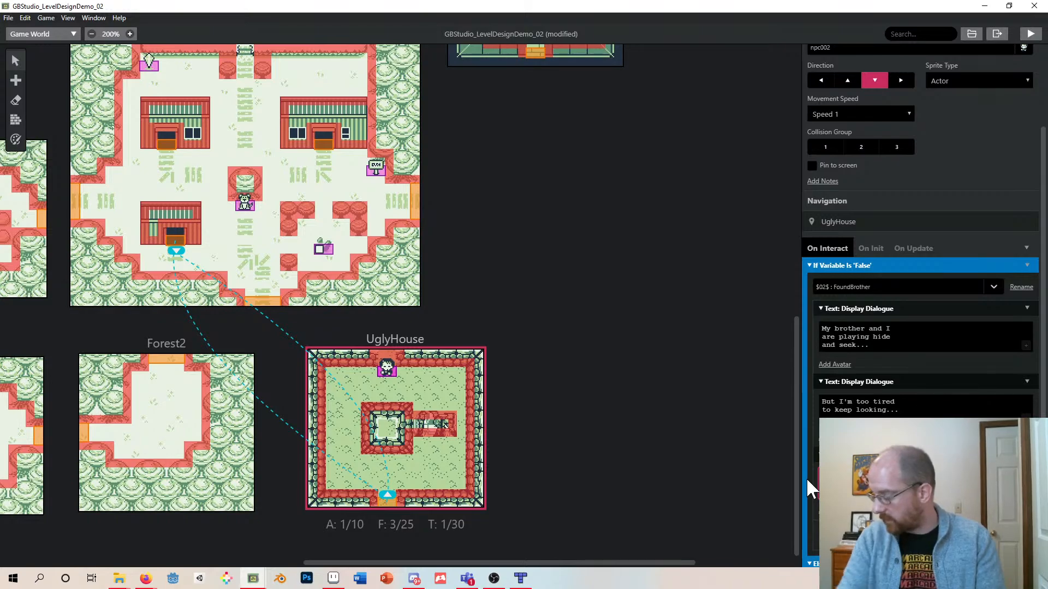
pyautogui.scroll(-2, 922, 328)
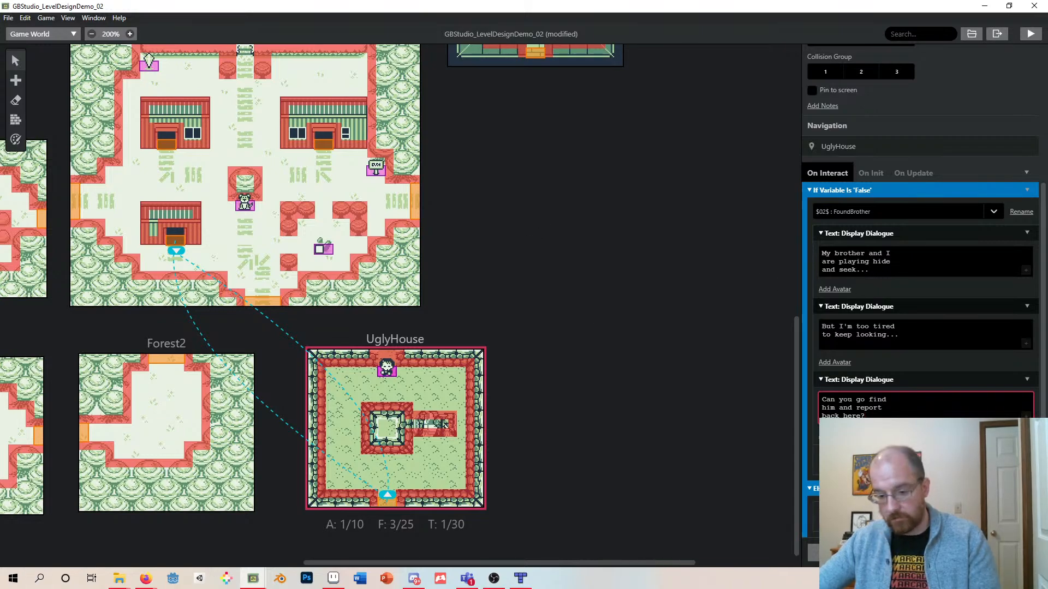
# - Add Display Dialogue events to the Else branch reading "What? He won't come back until I find him?" and "Okay...I'll get around to it..."
pyautogui.click(922, 516)
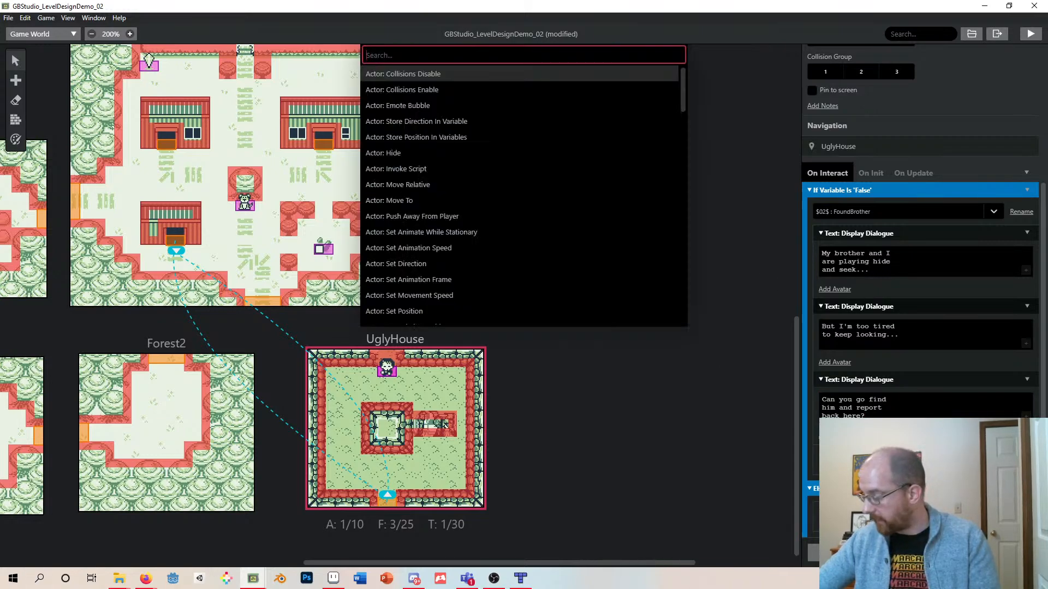
pyautogui.click(851, 489)
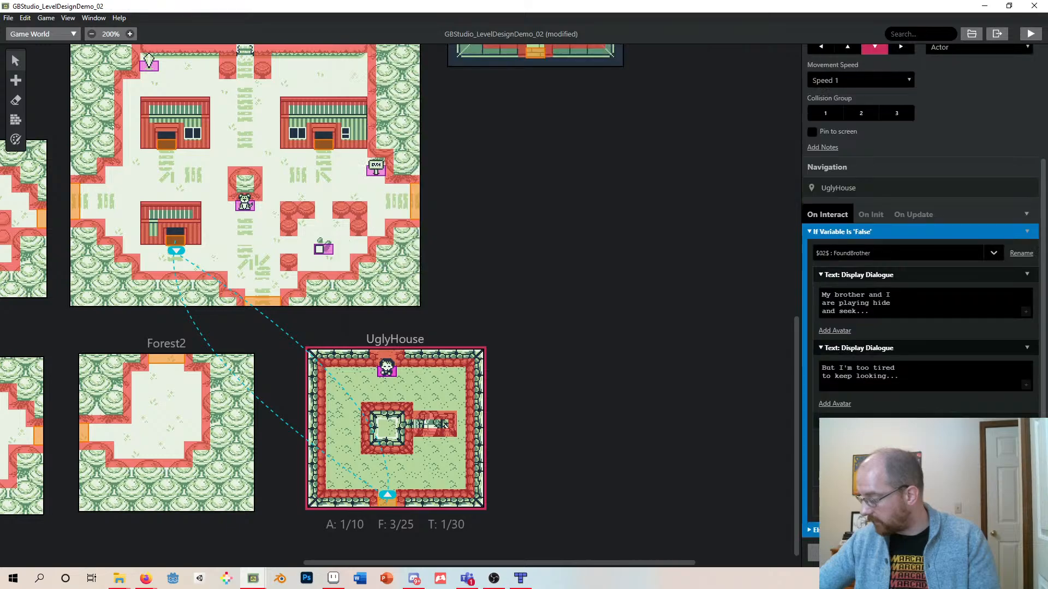
pyautogui.click(810, 531)
pyautogui.click(852, 515)
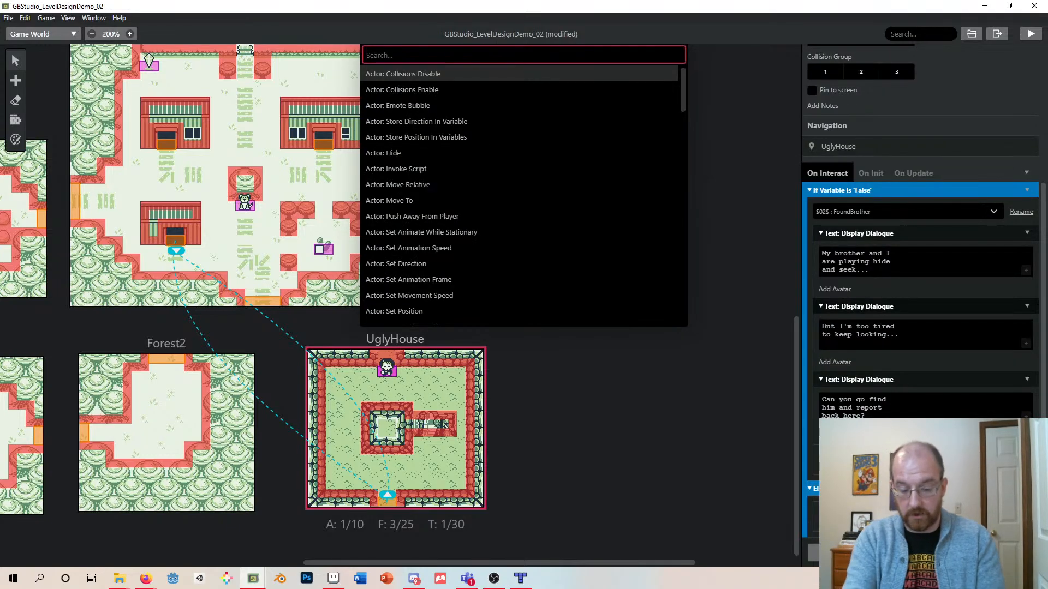
pyautogui.write('displ')
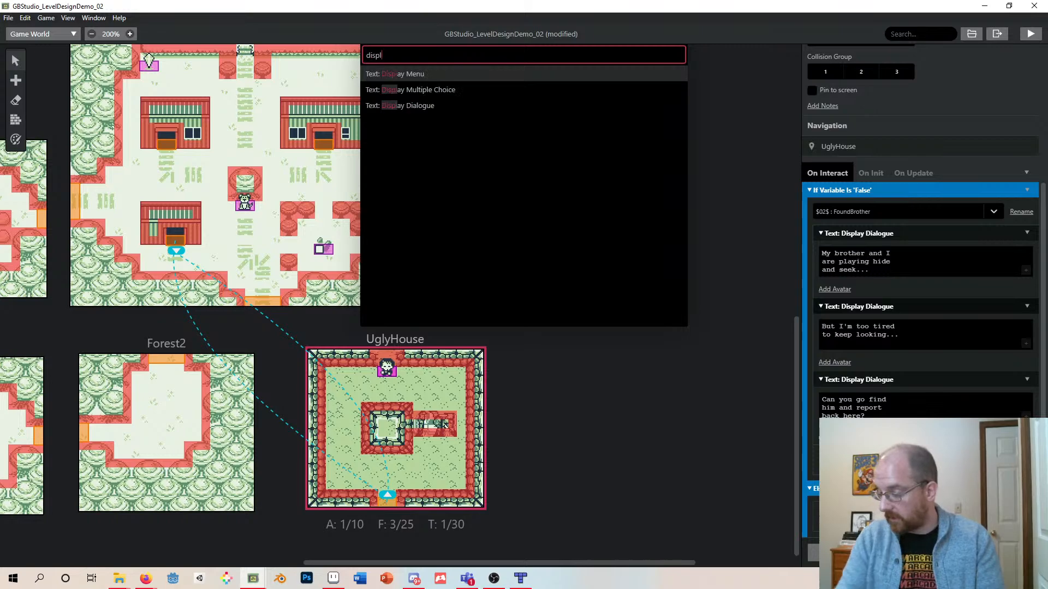
pyautogui.click(424, 107)
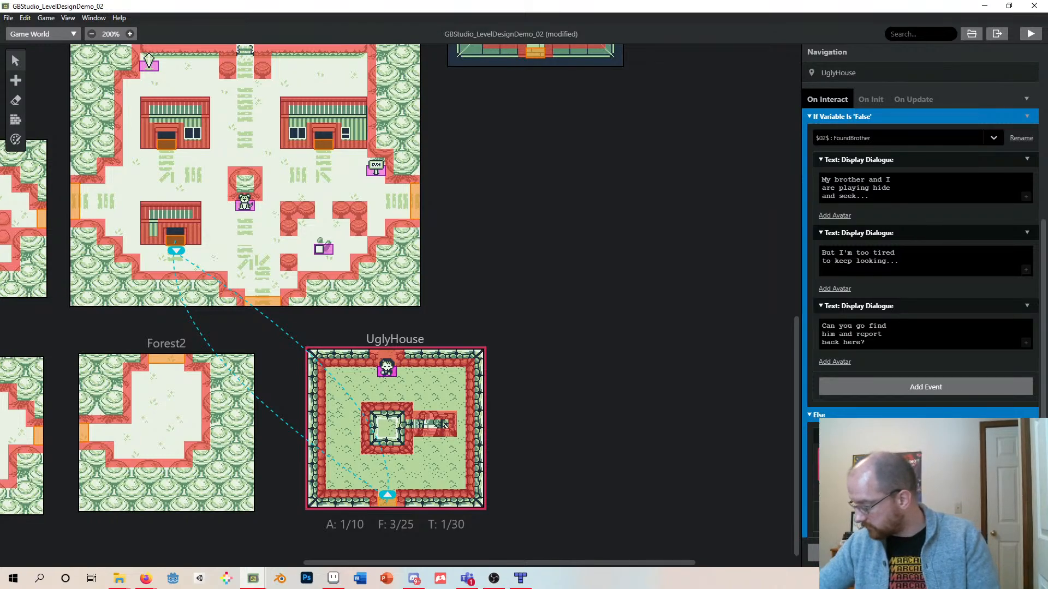
pyautogui.scroll(-2, 814, 508)
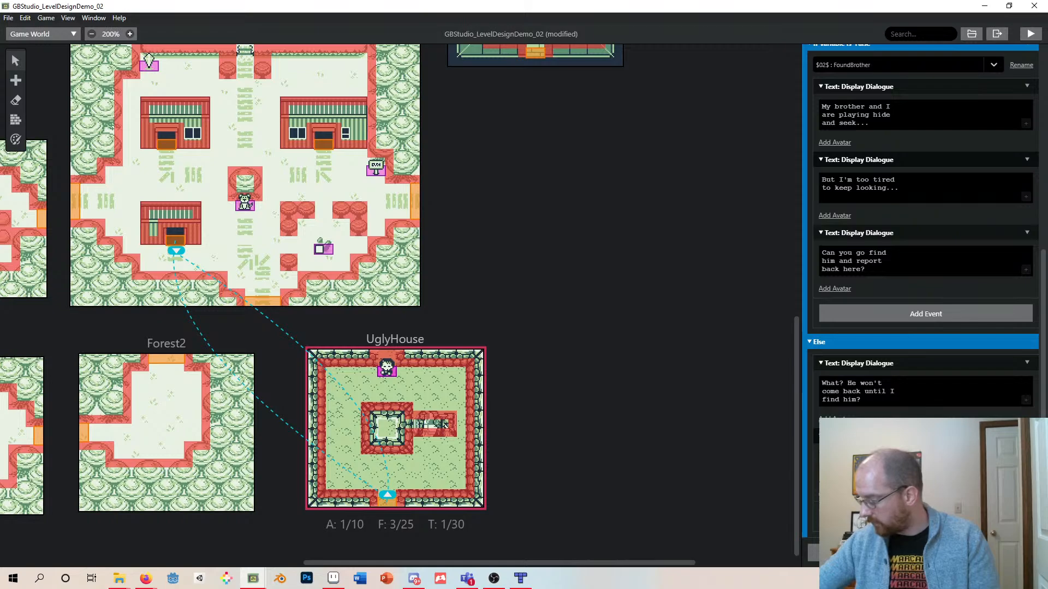
pyautogui.scroll(-2, 807, 450)
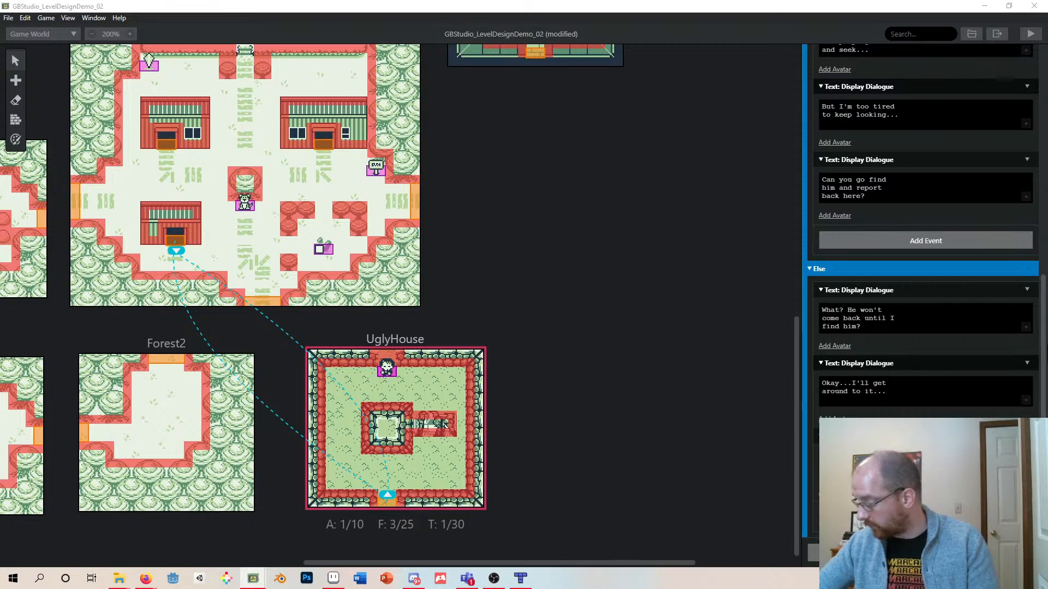
# - Add a Variable: Set To 'True' event at the end of the condition's true branch
pyautogui.click(901, 241)
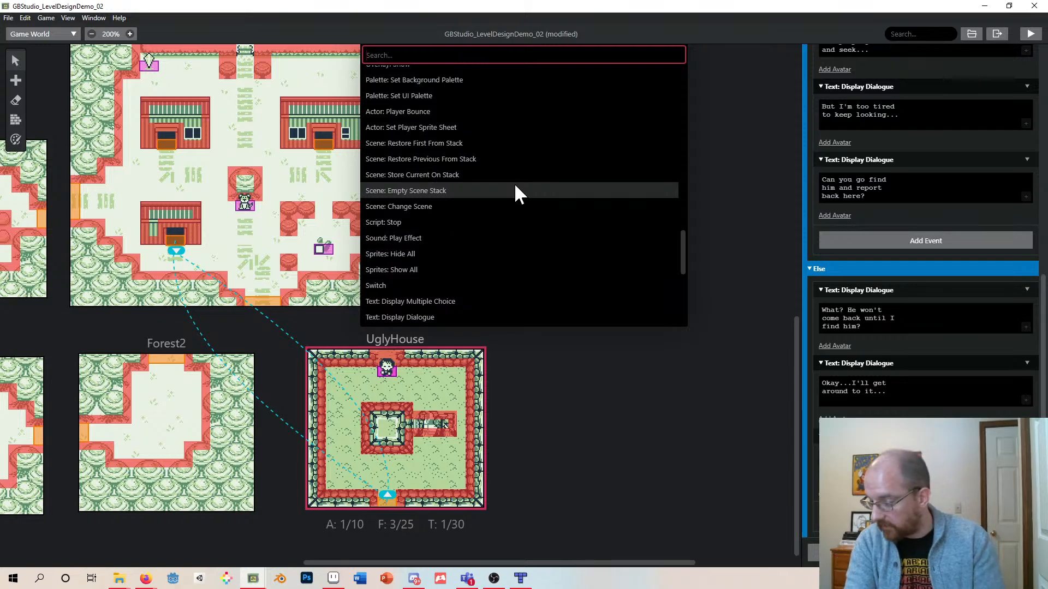
pyautogui.scroll(3, 515, 192)
pyautogui.write('true')
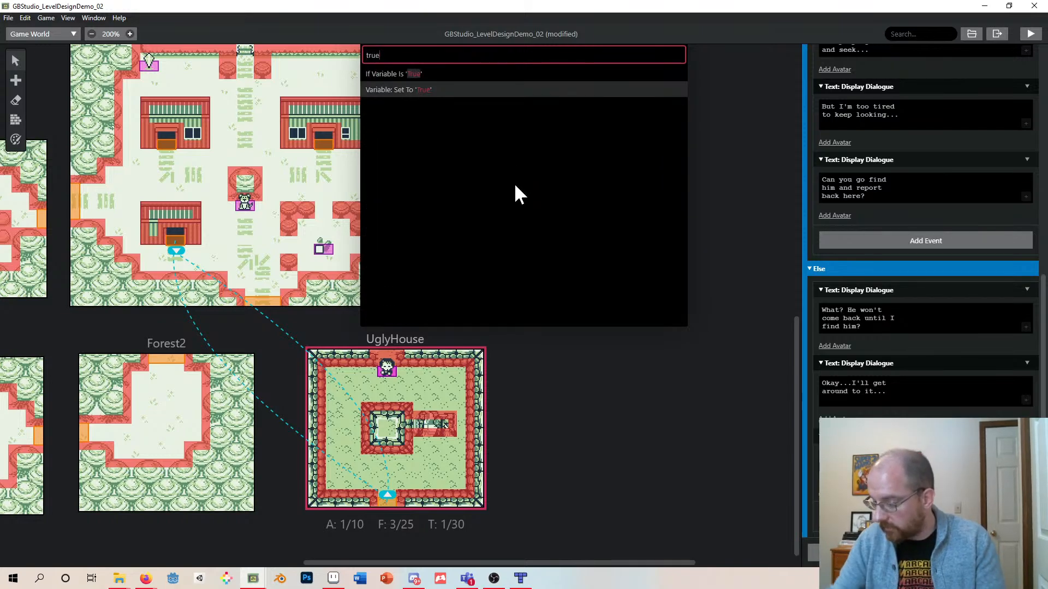
pyautogui.click(397, 89)
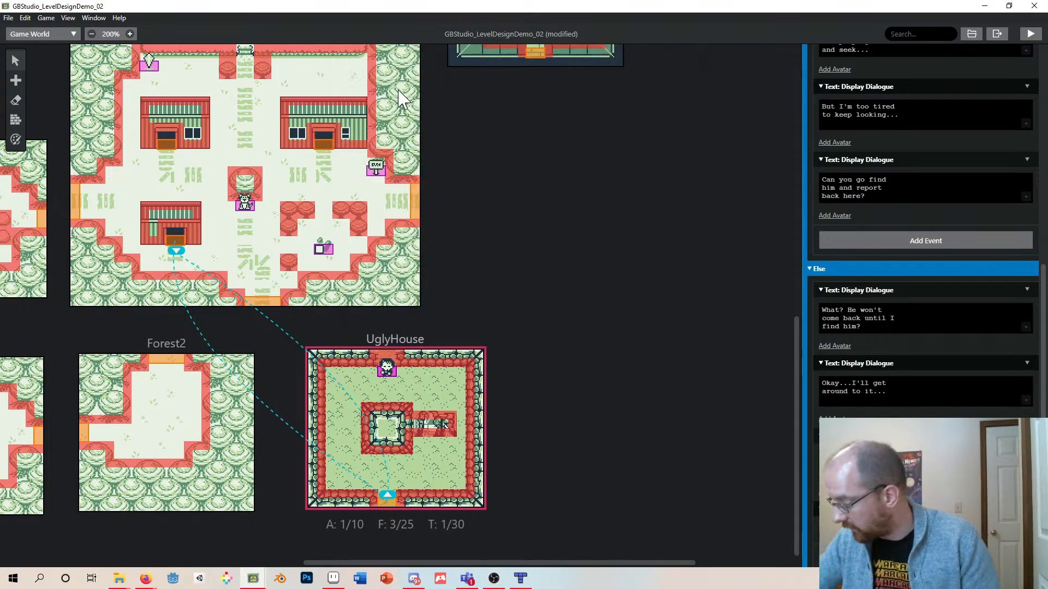
# - Choose a Quest variable for the new Set To 'True' event by searching for quest
pyautogui.click(917, 530)
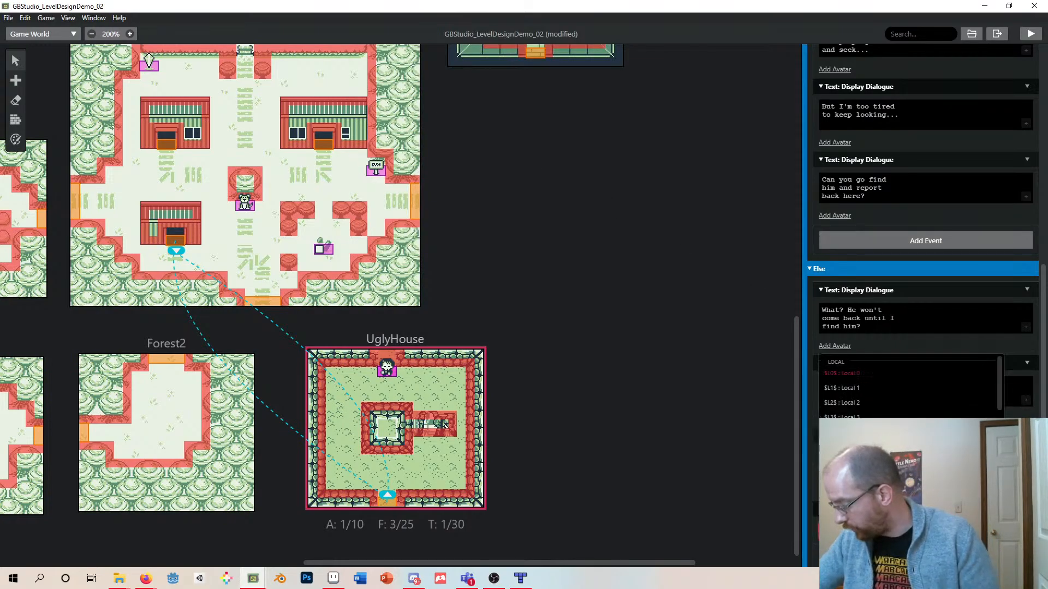
pyautogui.write('q')
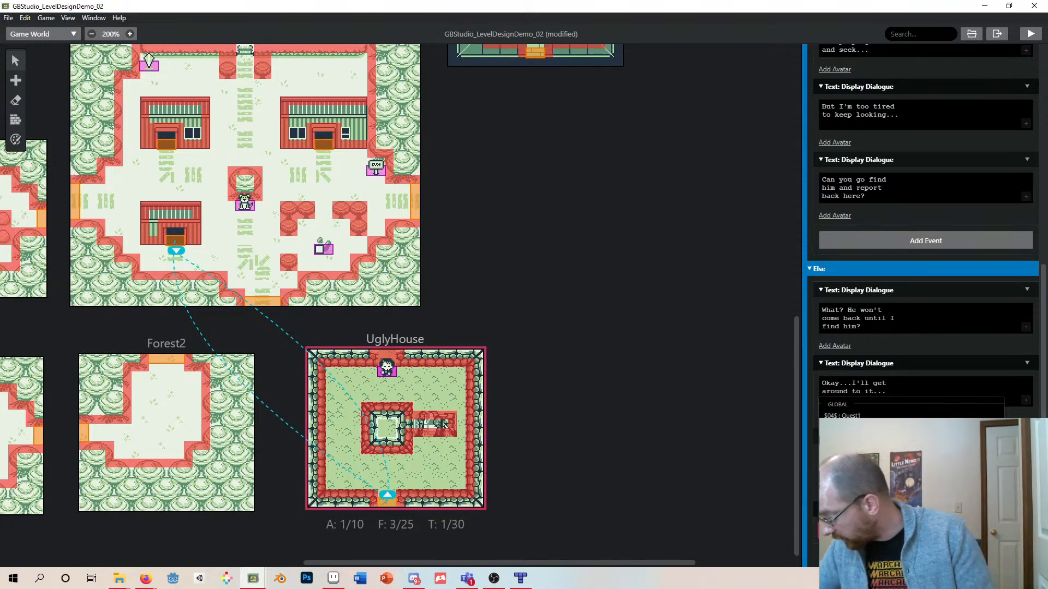
pyautogui.press('Return')
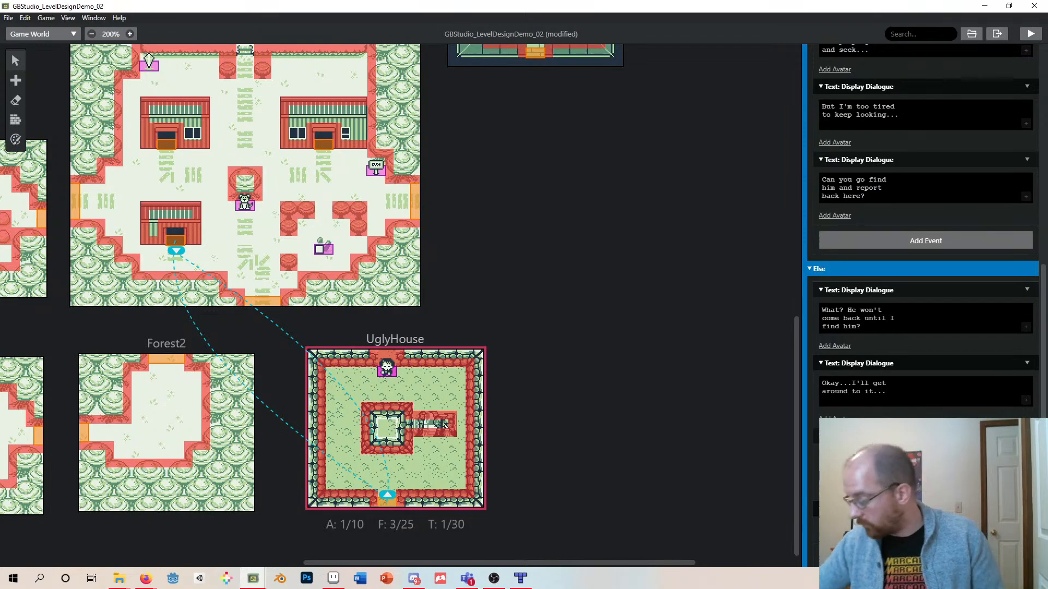
pyautogui.click(898, 530)
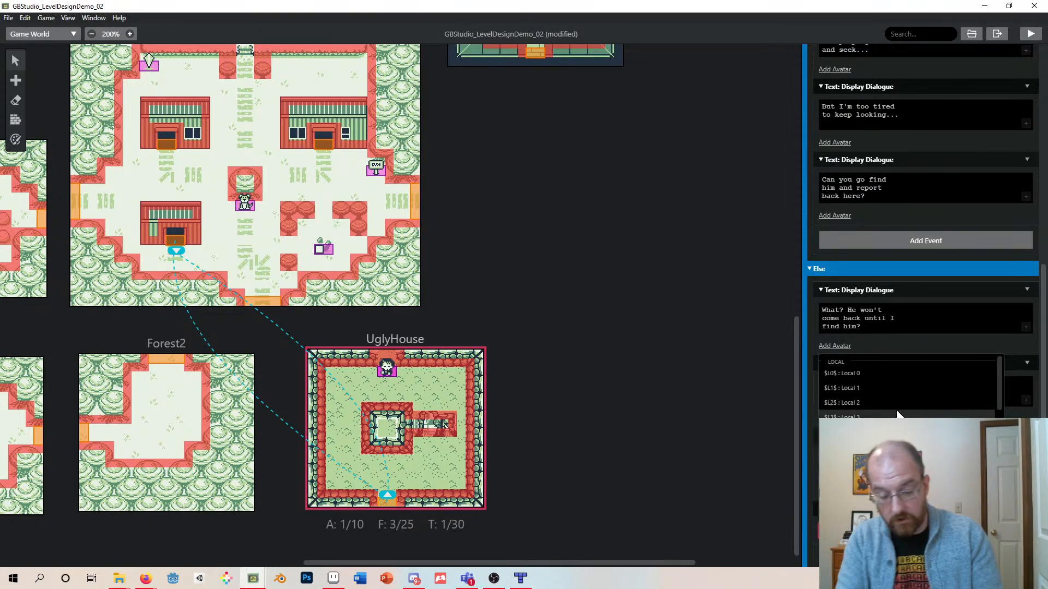
pyautogui.write('quest')
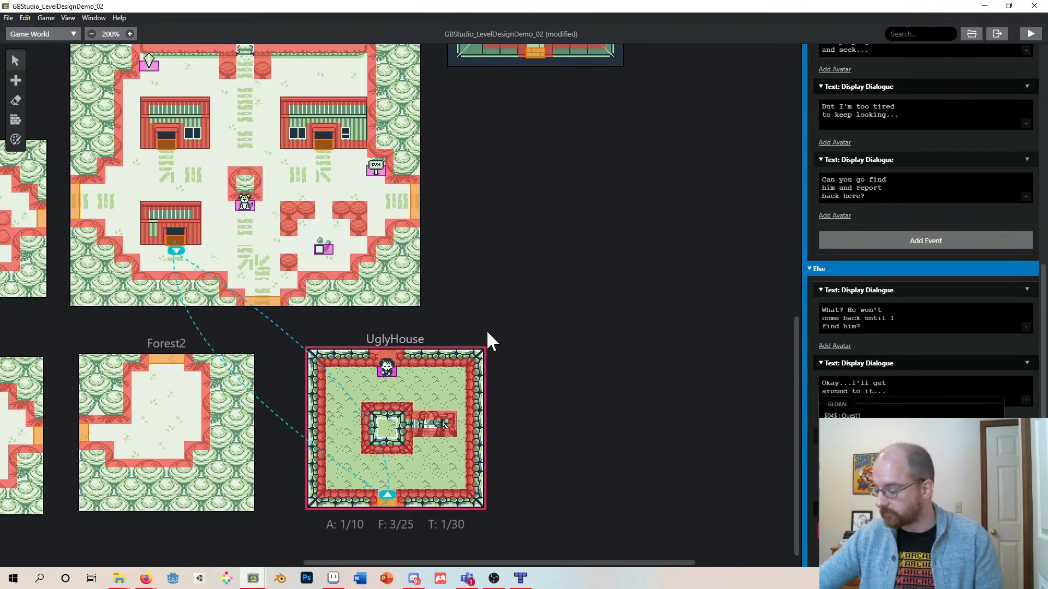
pyautogui.press('Return')
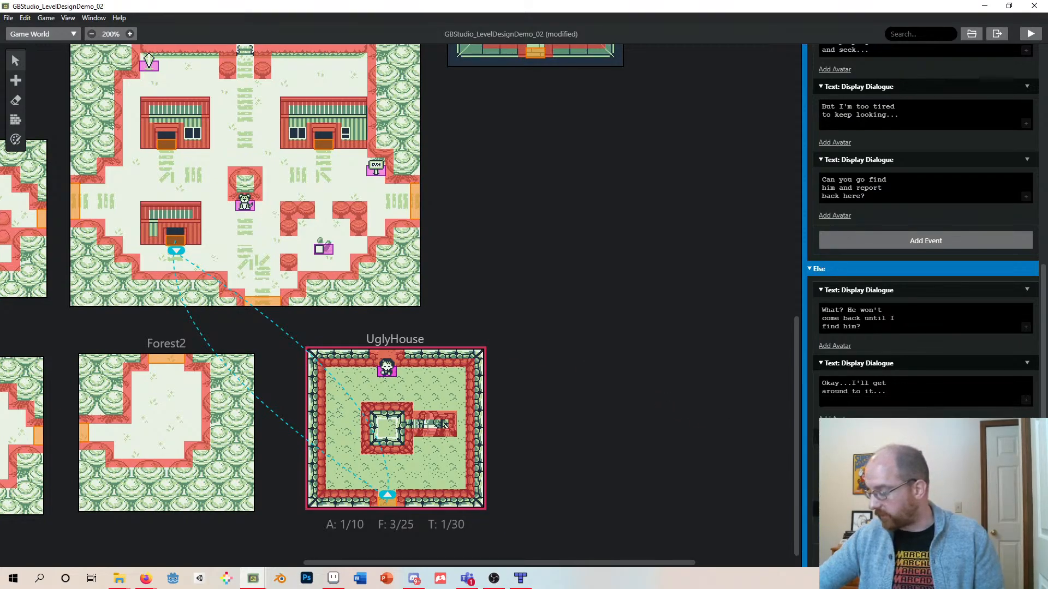
# - Inspect the Menu scene's quest checkbox events and the Quest1 checkbox actor
pyautogui.moveTo(372, 563); pyautogui.dragTo(120, 552)
pyautogui.click(150, 264)
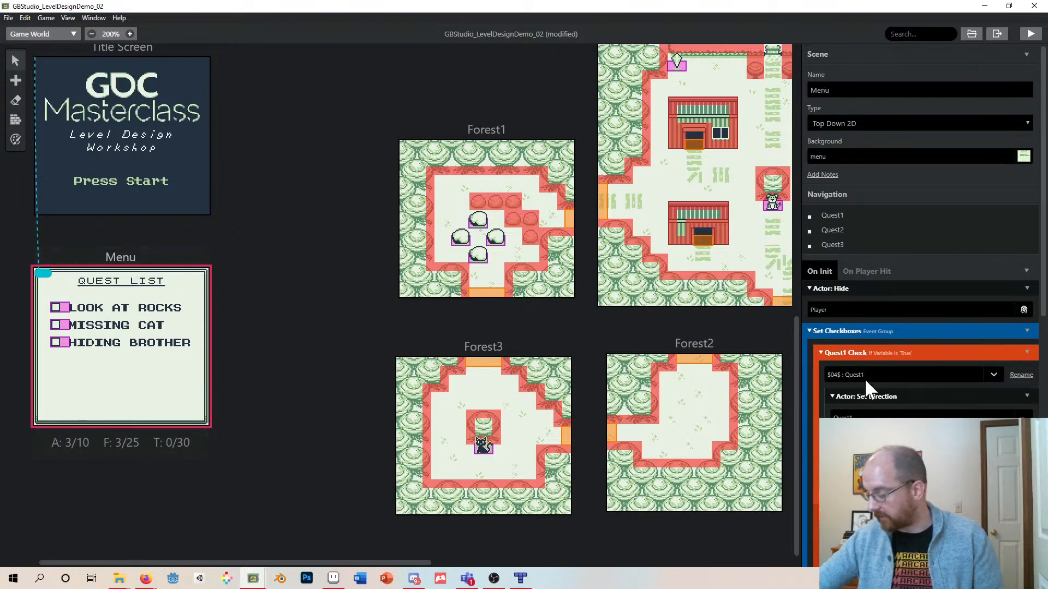
pyautogui.scroll(-1, 876, 343)
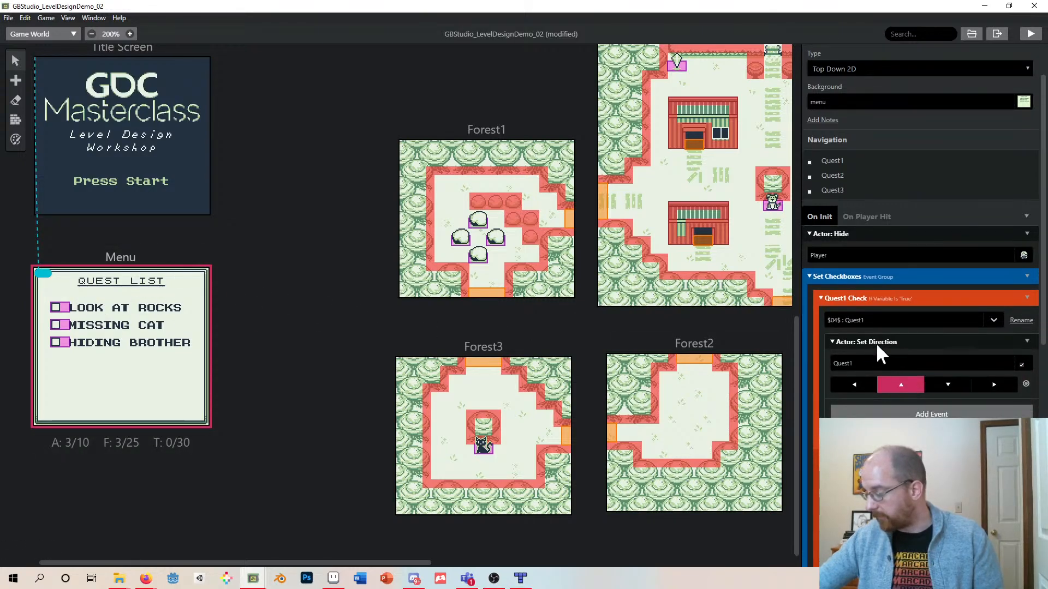
pyautogui.scroll(-1, 874, 329)
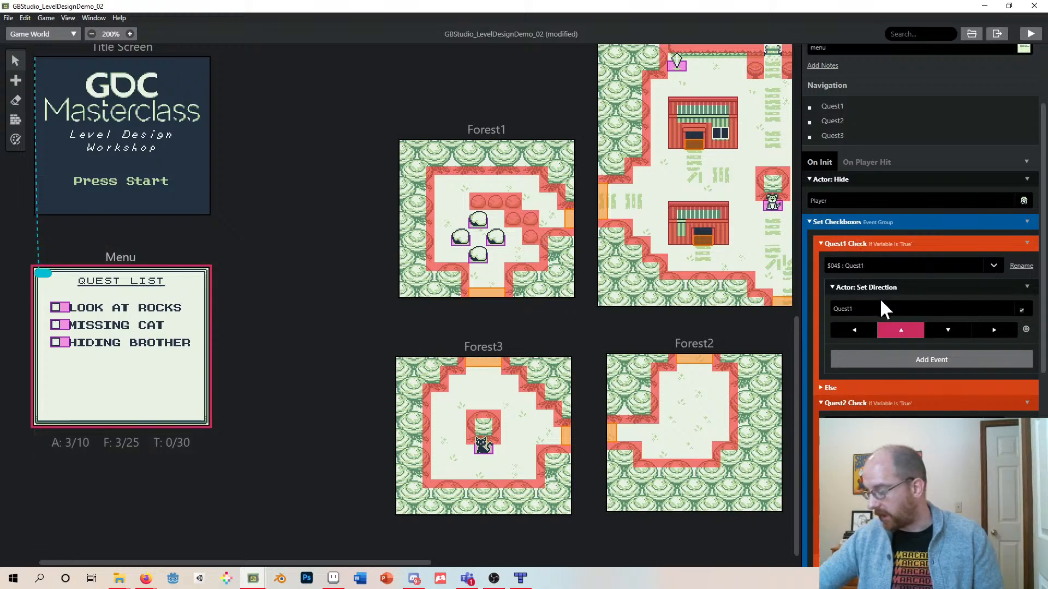
pyautogui.click(848, 265)
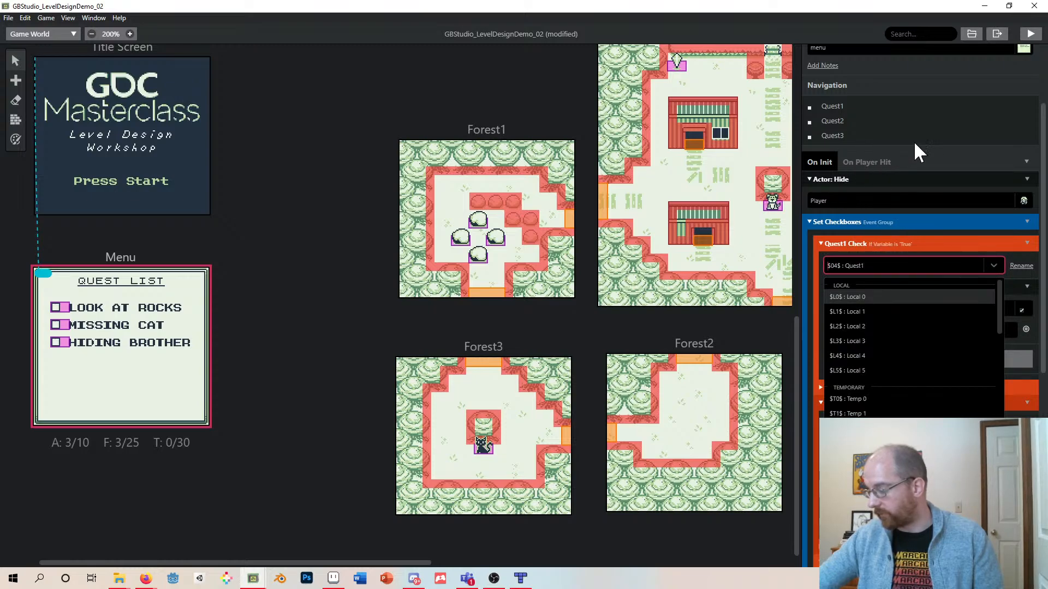
pyautogui.click(930, 158)
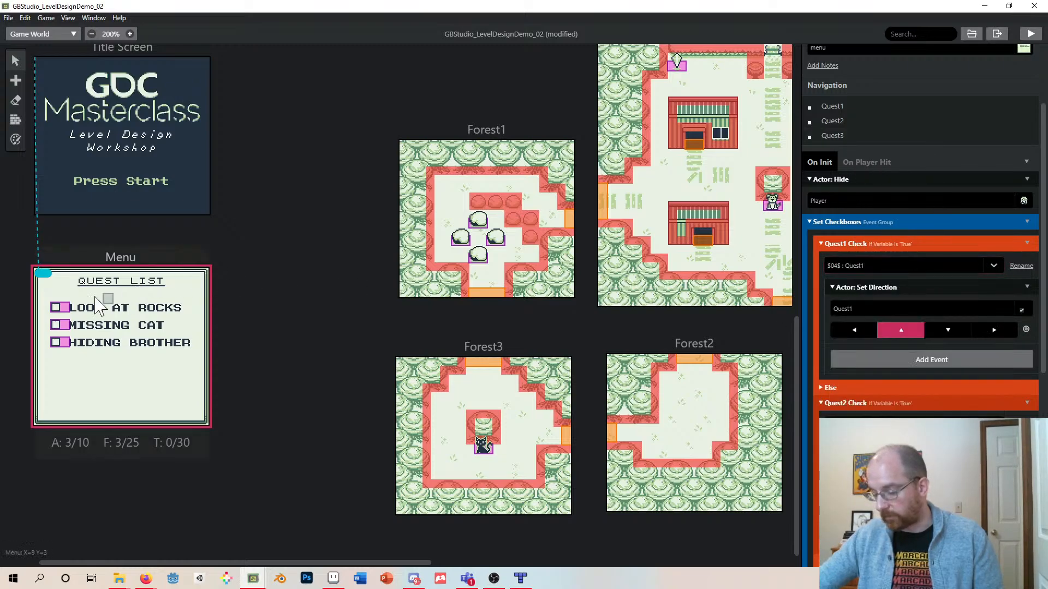
pyautogui.click(62, 310)
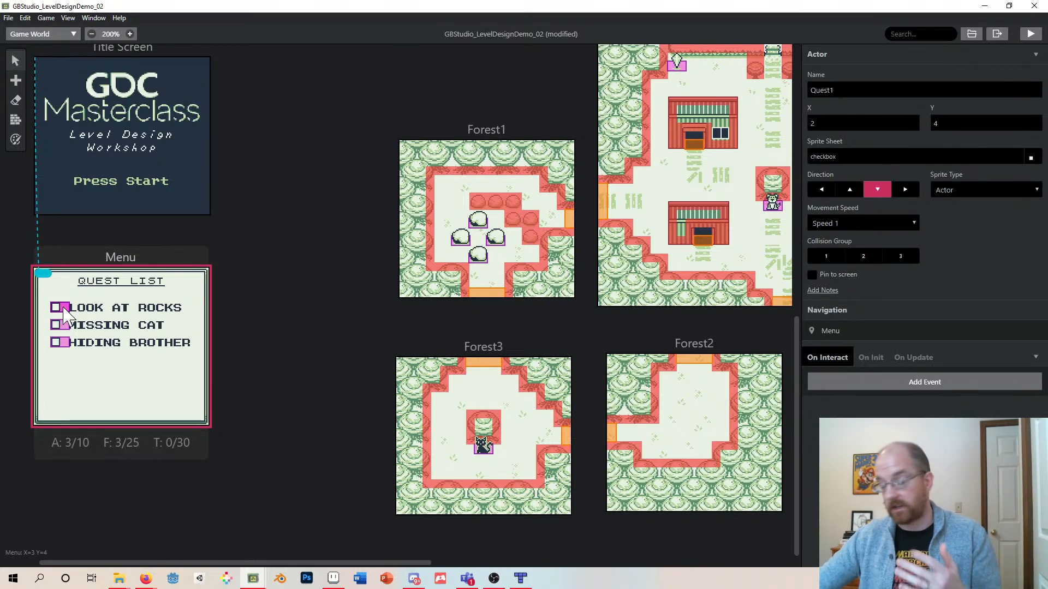
pyautogui.click(149, 260)
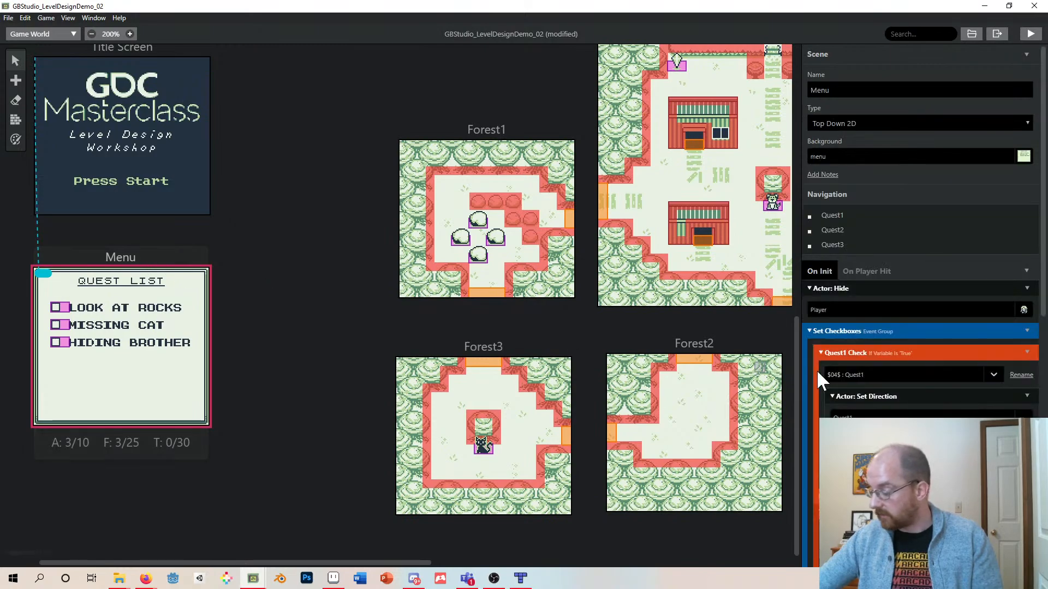
# - Examine the CaveEntrance sage's nested Quest1, Quest2 and Quest3 conditions and dialogues
pyautogui.scroll(10, 382, 361)
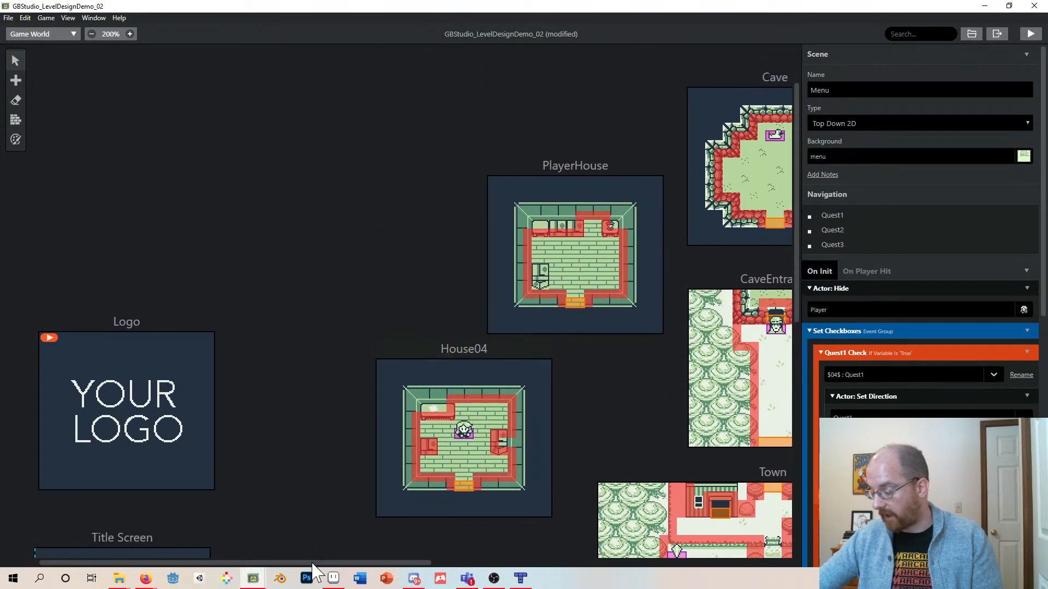
pyautogui.moveTo(313, 564); pyautogui.dragTo(444, 563)
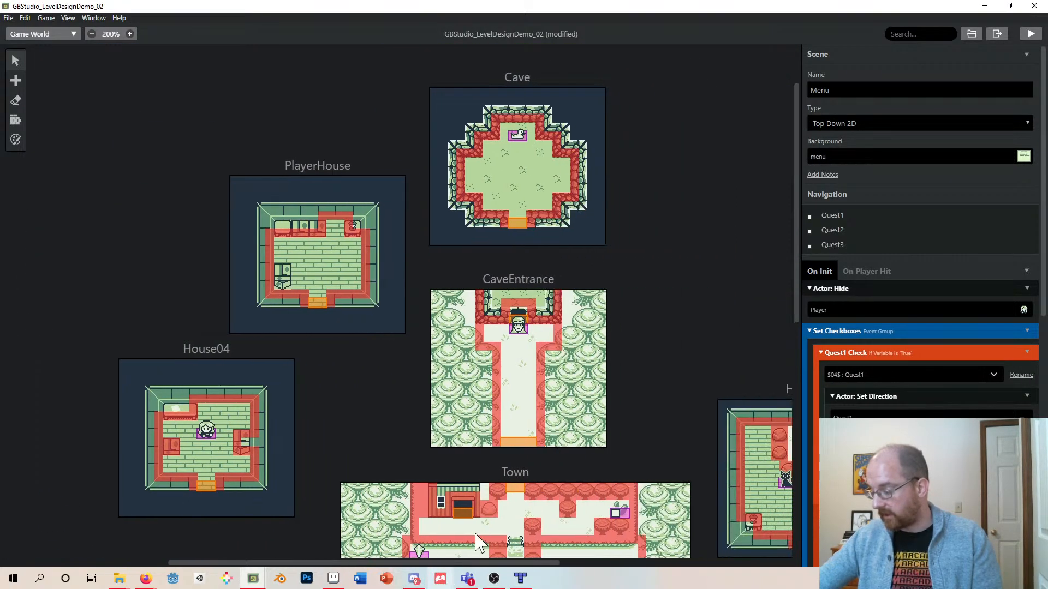
pyautogui.click(519, 330)
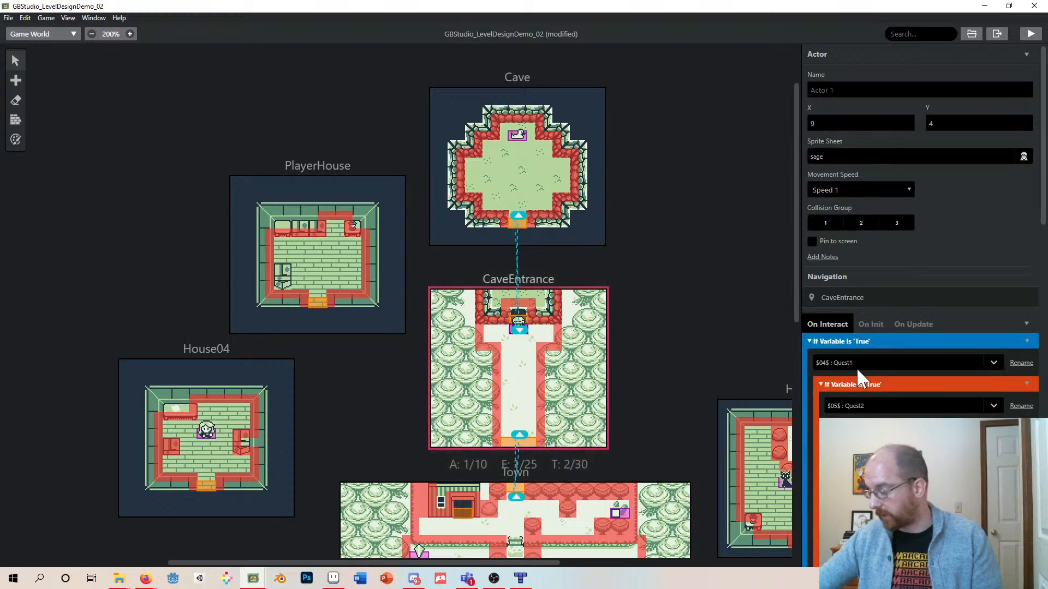
pyautogui.scroll(-3, 856, 368)
pyautogui.scroll(-1, 876, 323)
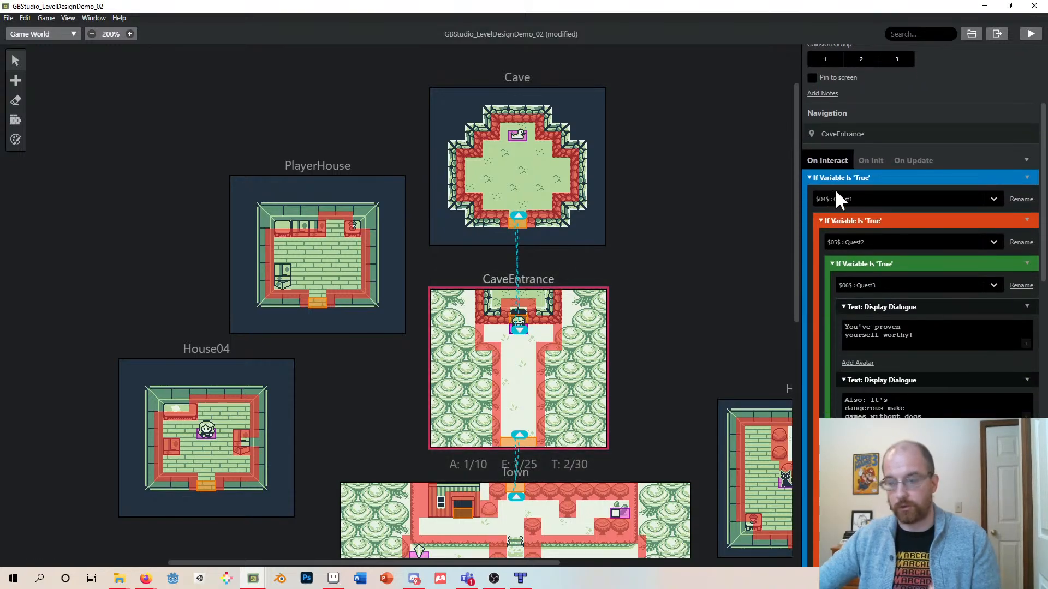
pyautogui.click(883, 220)
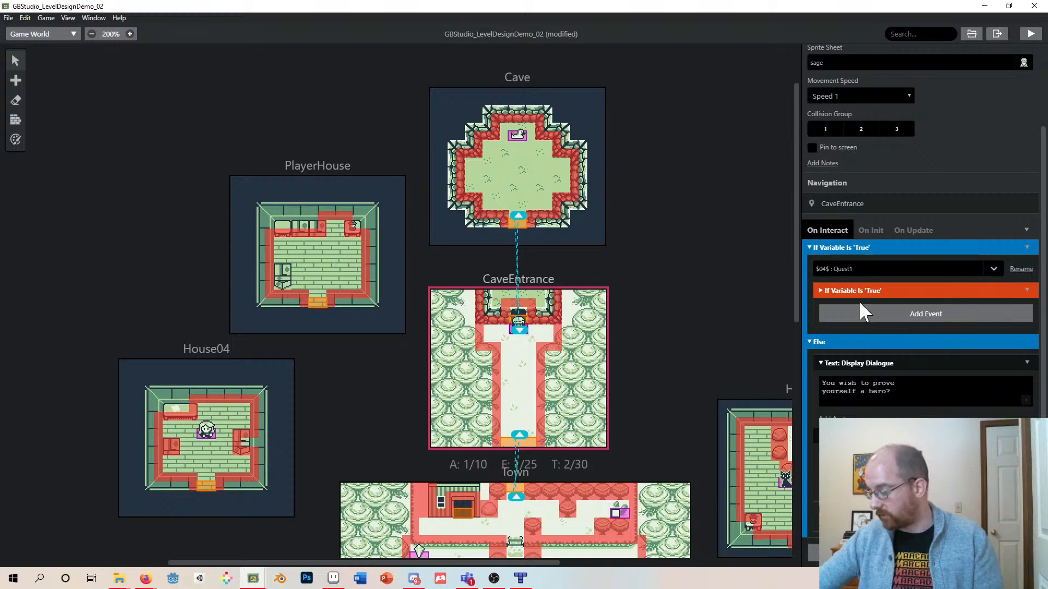
pyautogui.click(842, 291)
pyautogui.scroll(-2, 877, 280)
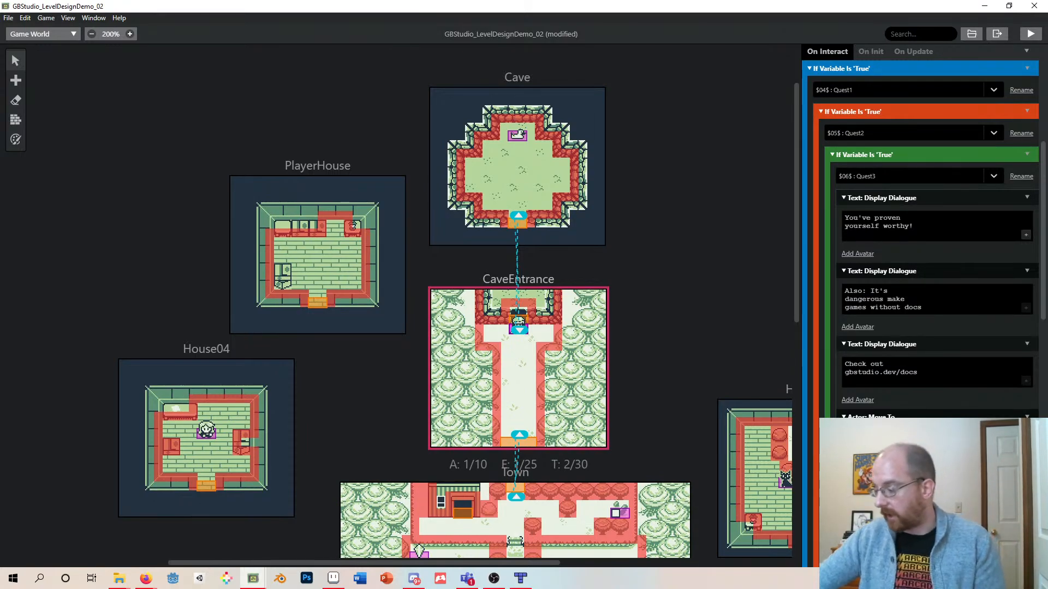
pyautogui.scroll(1, 918, 260)
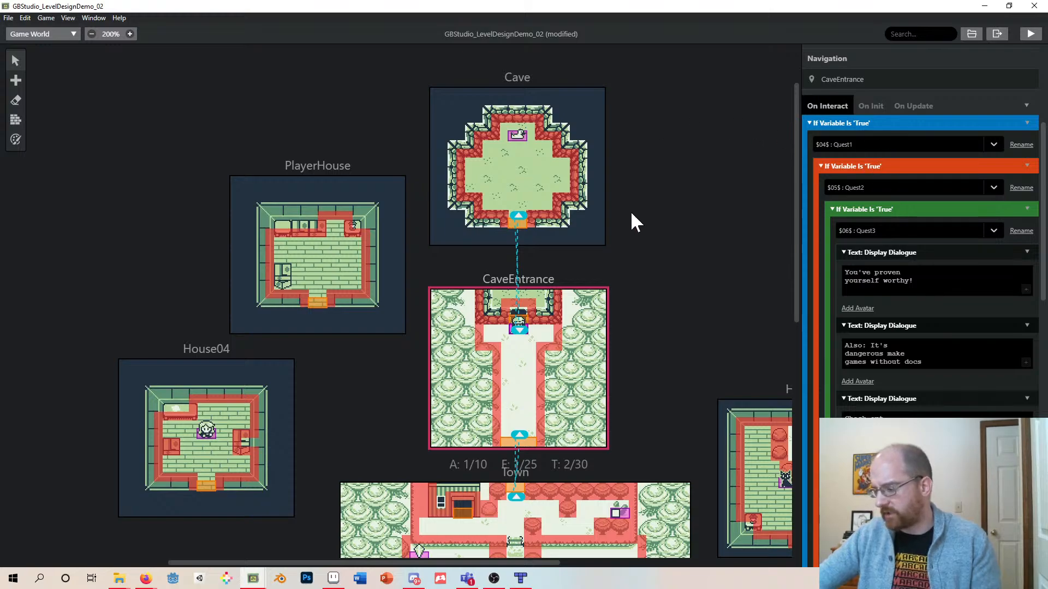
pyautogui.scroll(-3, 631, 211)
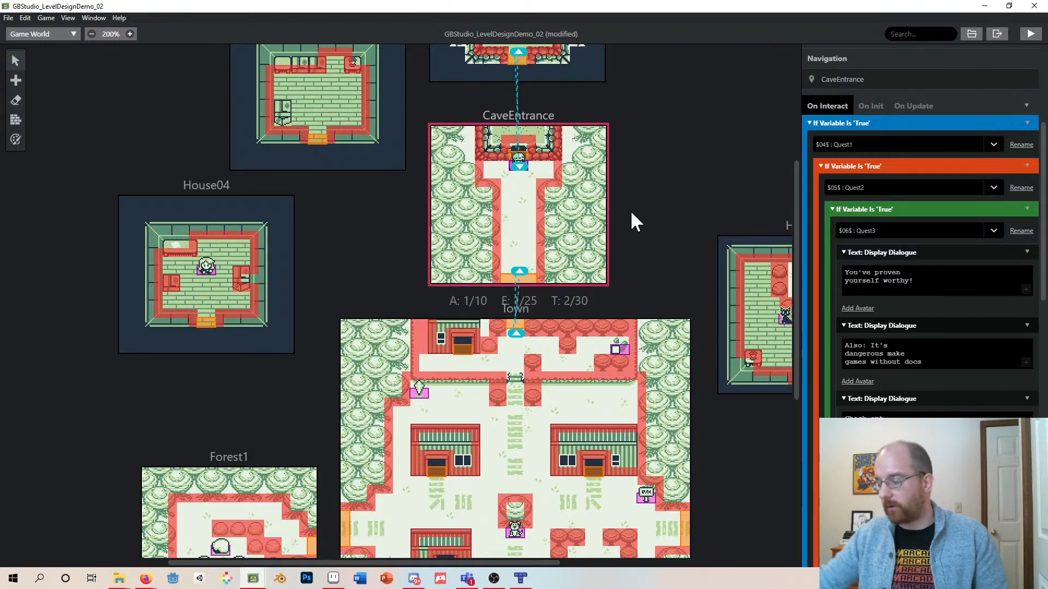
pyautogui.scroll(-4, 606, 224)
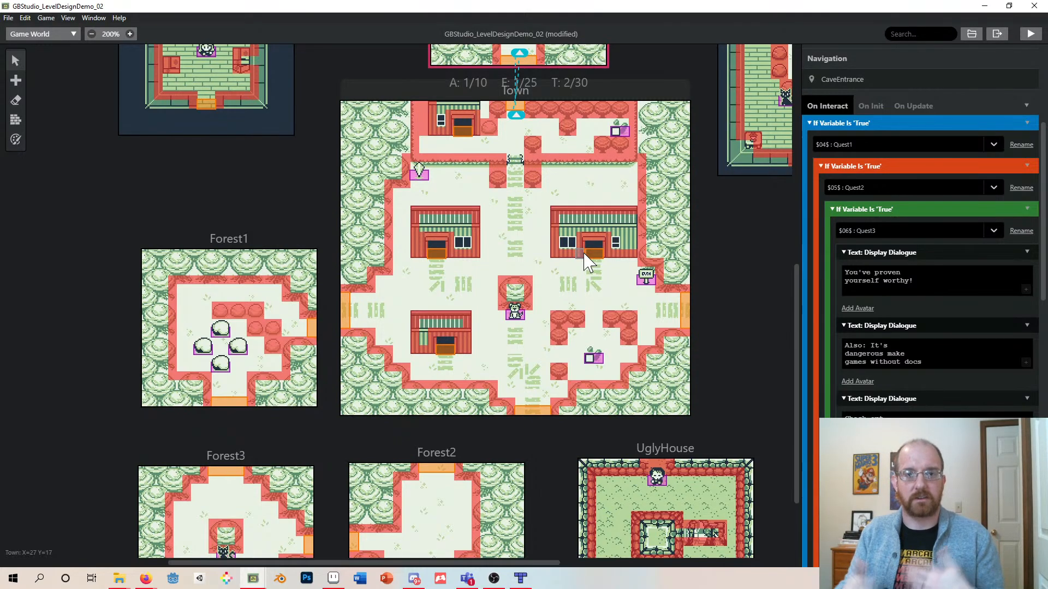
# - Add a new scene to the right of the Town and set its background to GDCDemo_Forest04
pyautogui.scroll(-2, 525, 317)
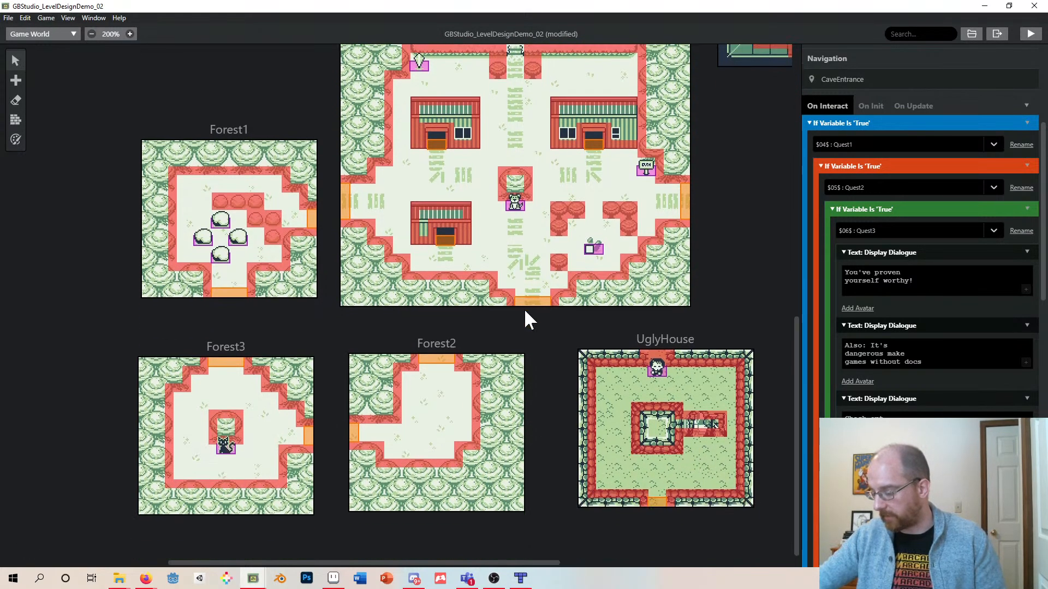
pyautogui.click(692, 345)
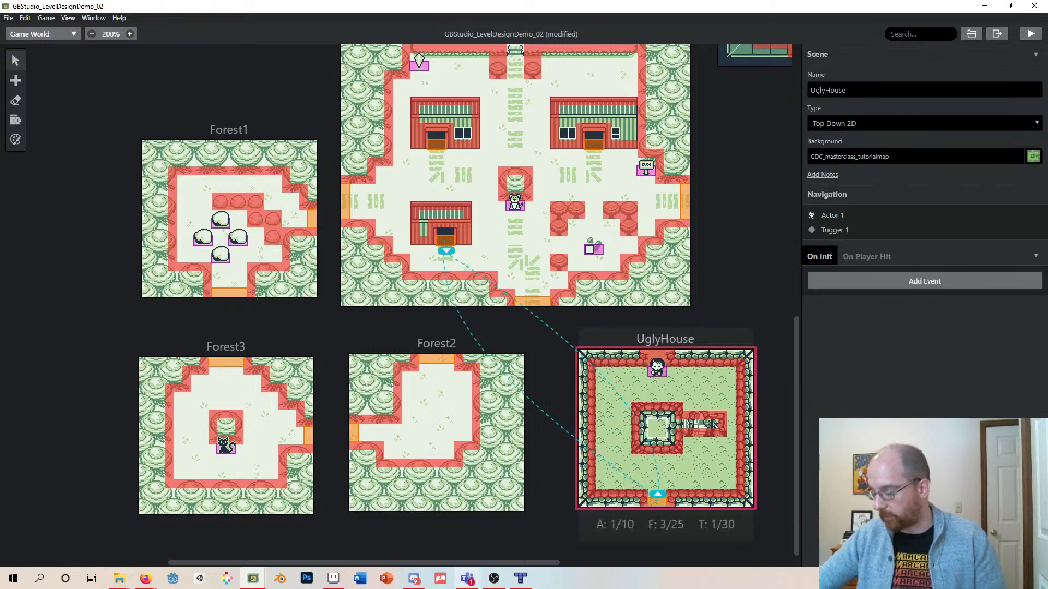
pyautogui.moveTo(445, 563); pyautogui.dragTo(552, 563)
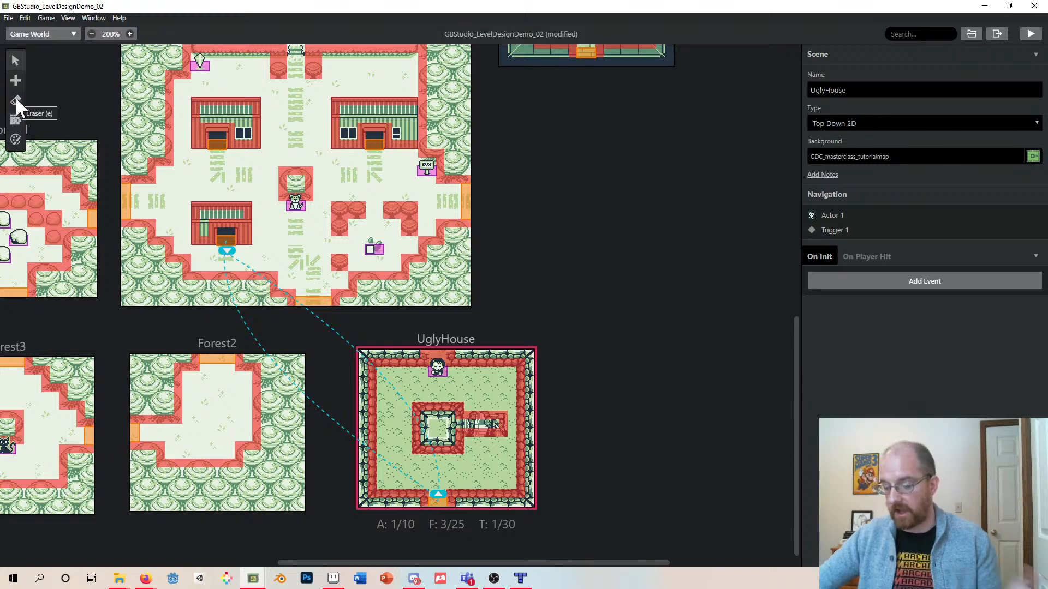
pyautogui.moveTo(19, 78)
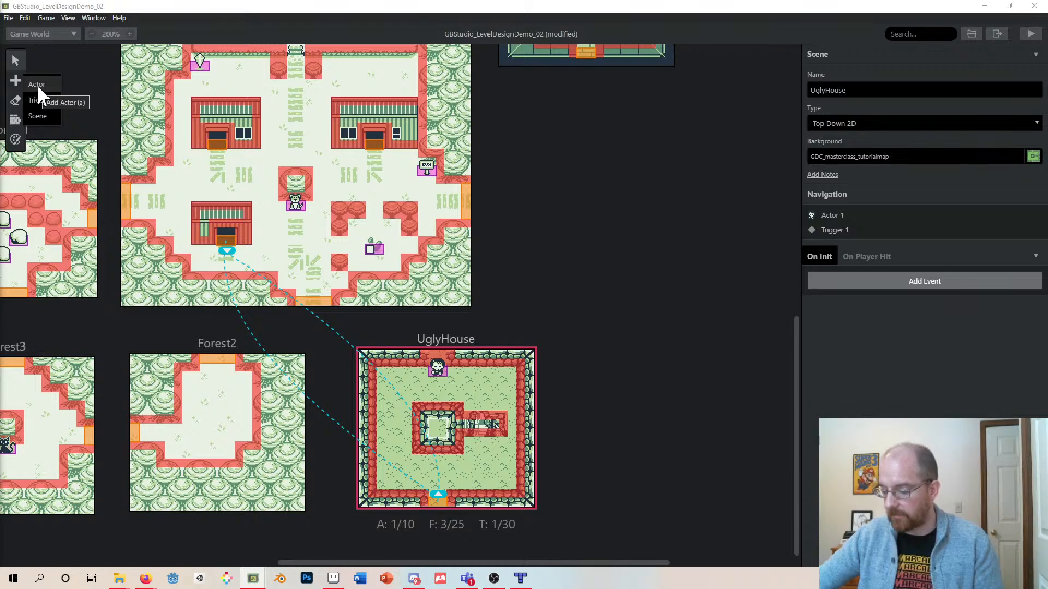
pyautogui.click(38, 114)
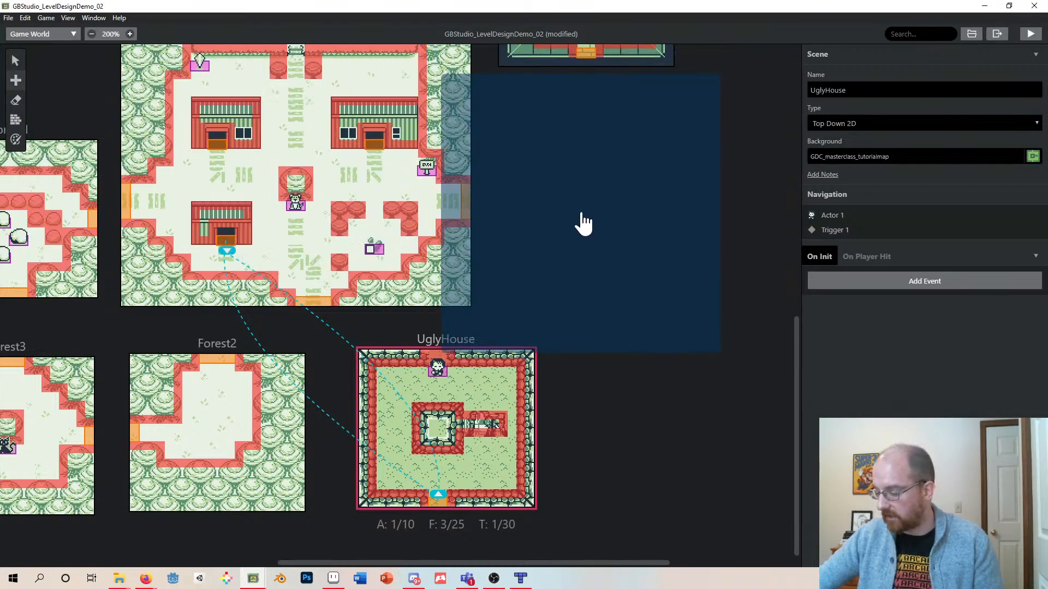
pyautogui.click(590, 217)
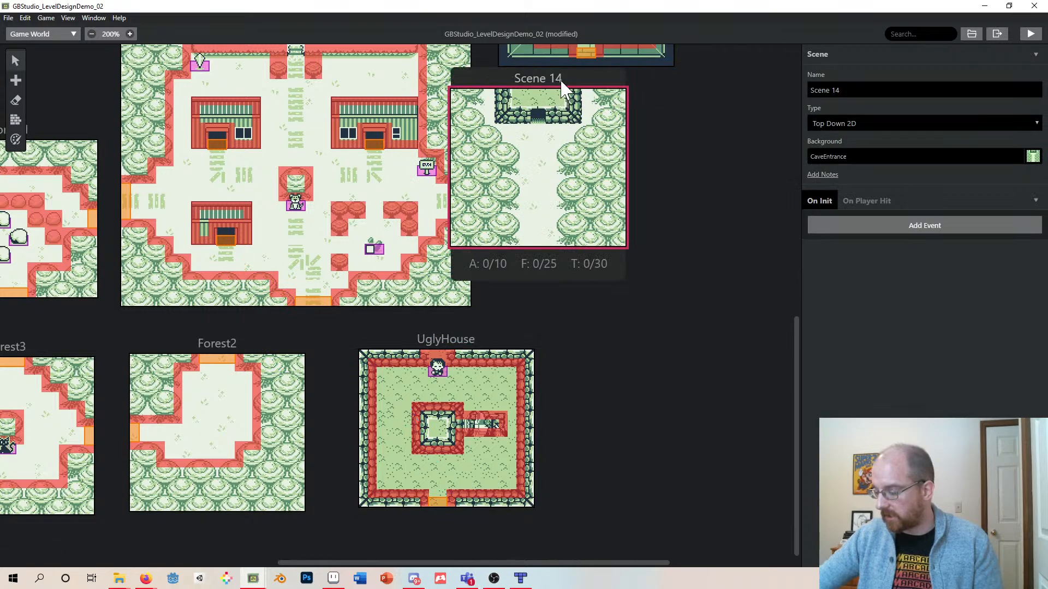
pyautogui.moveTo(565, 88); pyautogui.dragTo(627, 134)
pyautogui.click(954, 153)
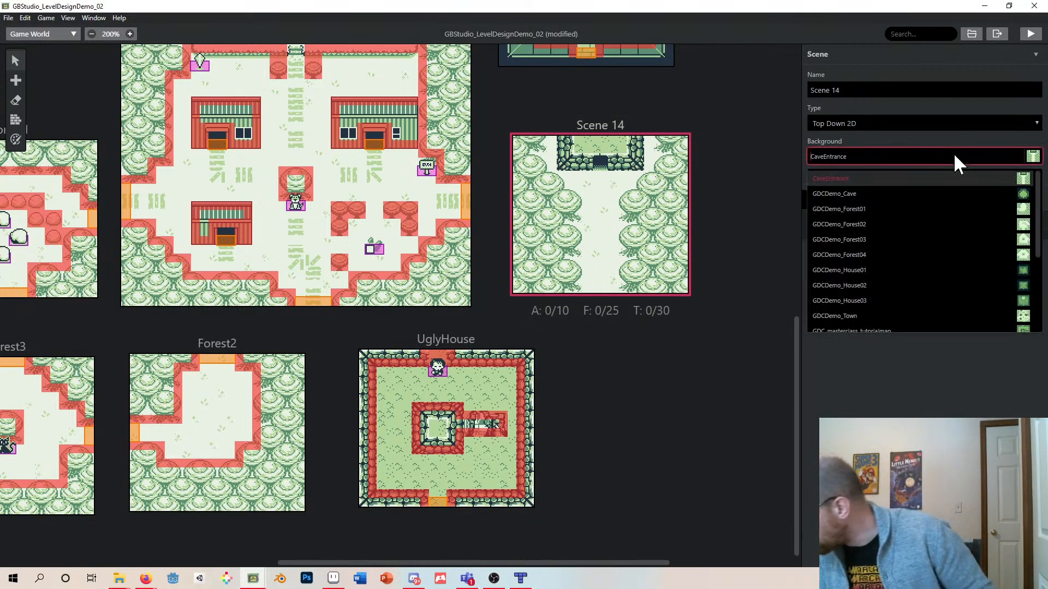
pyautogui.click(988, 255)
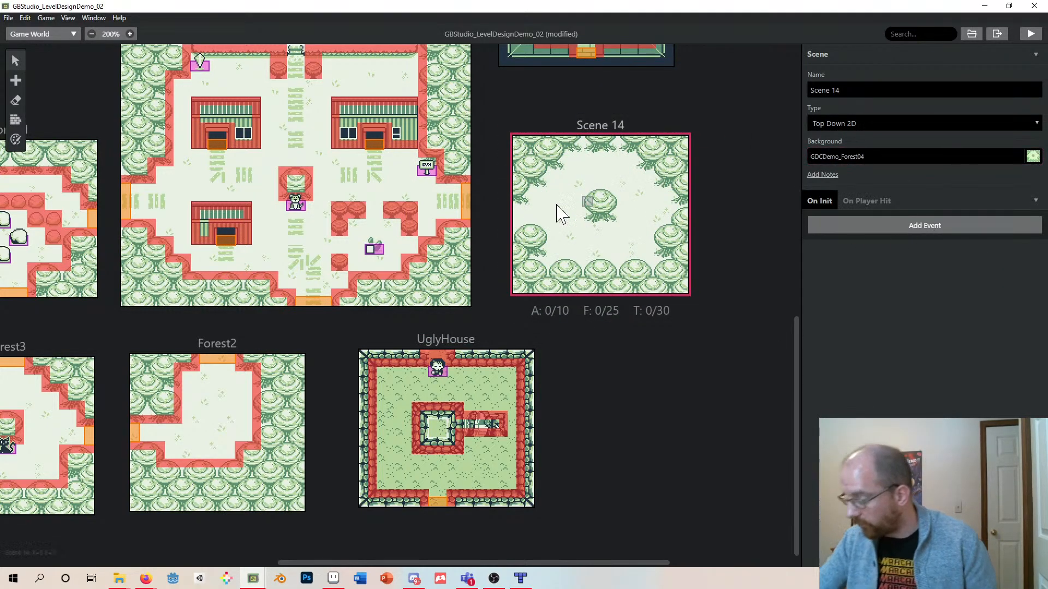
# - Paint collision walls around the edges of Scene 14 and around its central tree
pyautogui.click(15, 120)
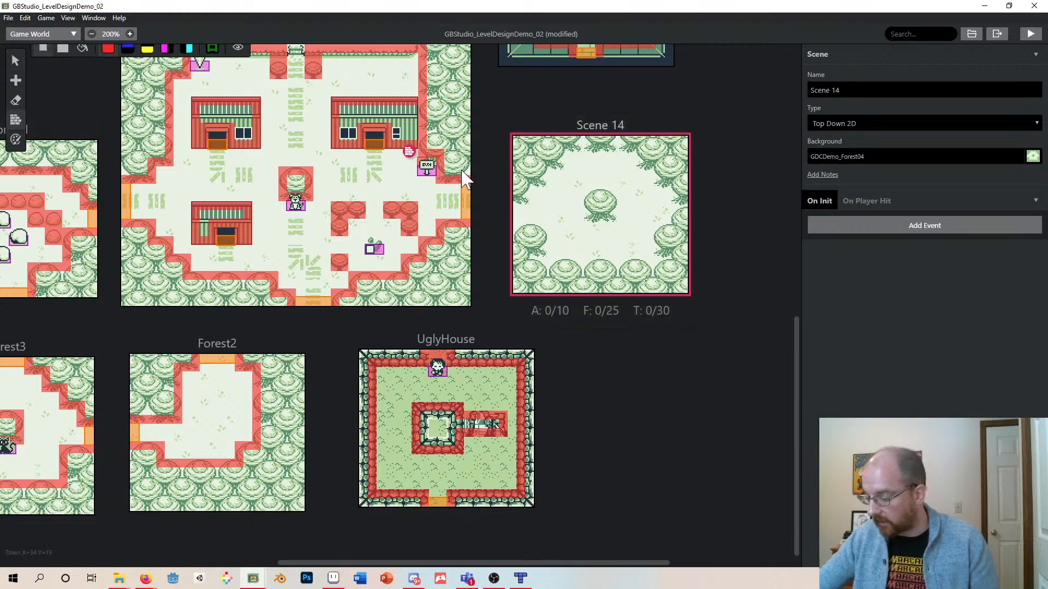
pyautogui.moveTo(516, 201); pyautogui.dragTo(525, 192)
pyautogui.moveTo(529, 184)
pyautogui.mouseDown()
pyautogui.moveTo(541, 183)
pyautogui.moveTo(531, 183)
pyautogui.moveTo(540, 158)
pyautogui.moveTo(557, 166)
pyautogui.moveTo(530, 151)
pyautogui.moveTo(633, 149)
pyautogui.moveTo(592, 146)
pyautogui.moveTo(657, 168)
pyautogui.moveTo(683, 223)
pyautogui.moveTo(678, 185)
pyautogui.moveTo(679, 230)
pyautogui.moveTo(661, 240)
pyautogui.moveTo(655, 272)
pyautogui.moveTo(624, 275)
pyautogui.moveTo(645, 260)
pyautogui.moveTo(544, 262)
pyautogui.moveTo(543, 231)
pyautogui.moveTo(518, 228)
pyautogui.moveTo(544, 240)
pyautogui.mouseUp()
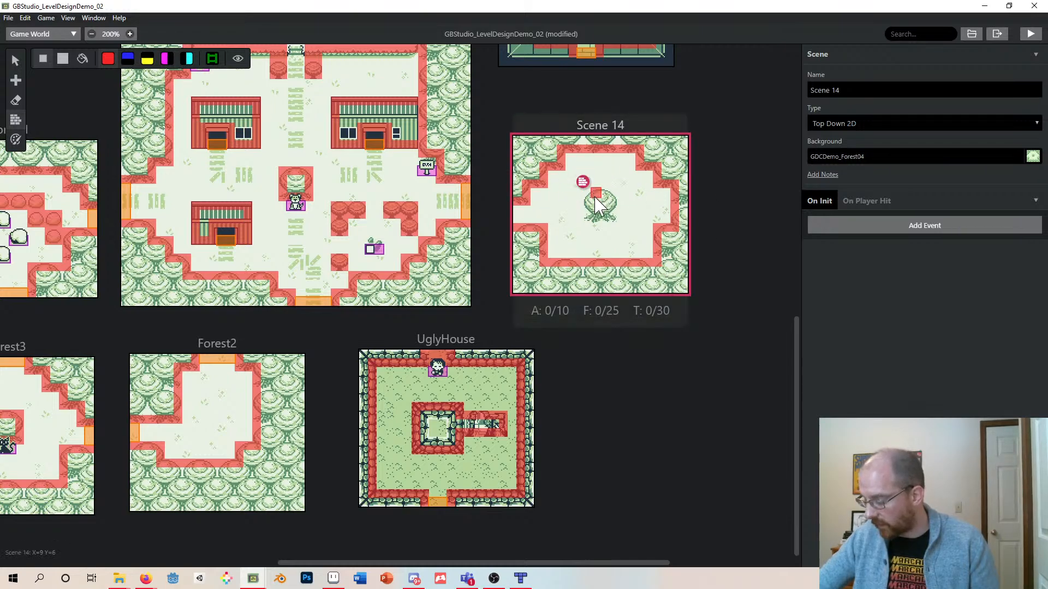
pyautogui.moveTo(587, 192)
pyautogui.mouseDown()
pyautogui.moveTo(587, 219)
pyautogui.moveTo(615, 209)
pyautogui.moveTo(614, 195)
pyautogui.moveTo(584, 193)
pyautogui.mouseUp()
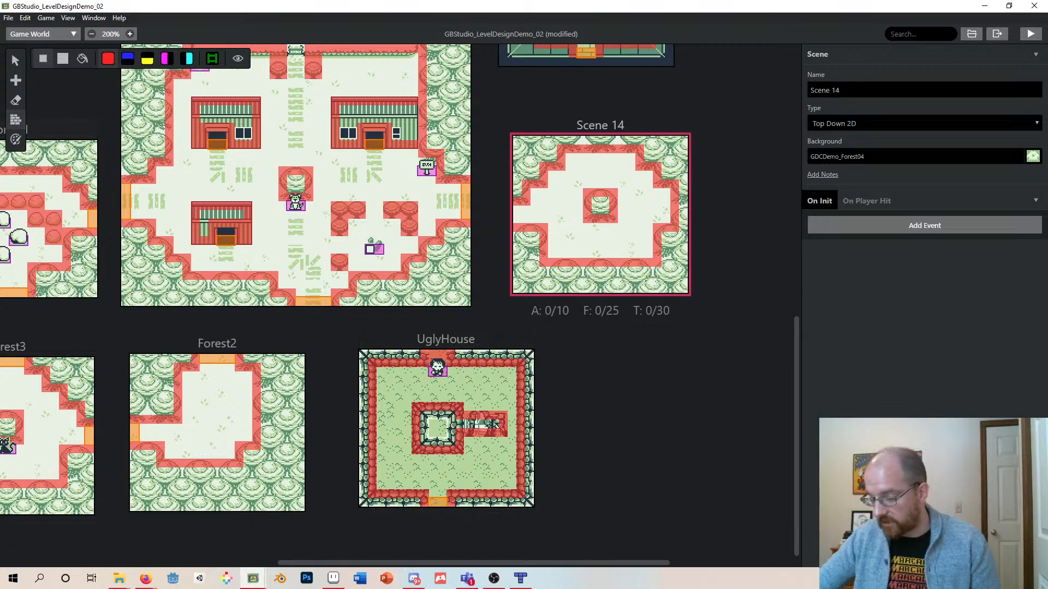
pyautogui.click(14, 58)
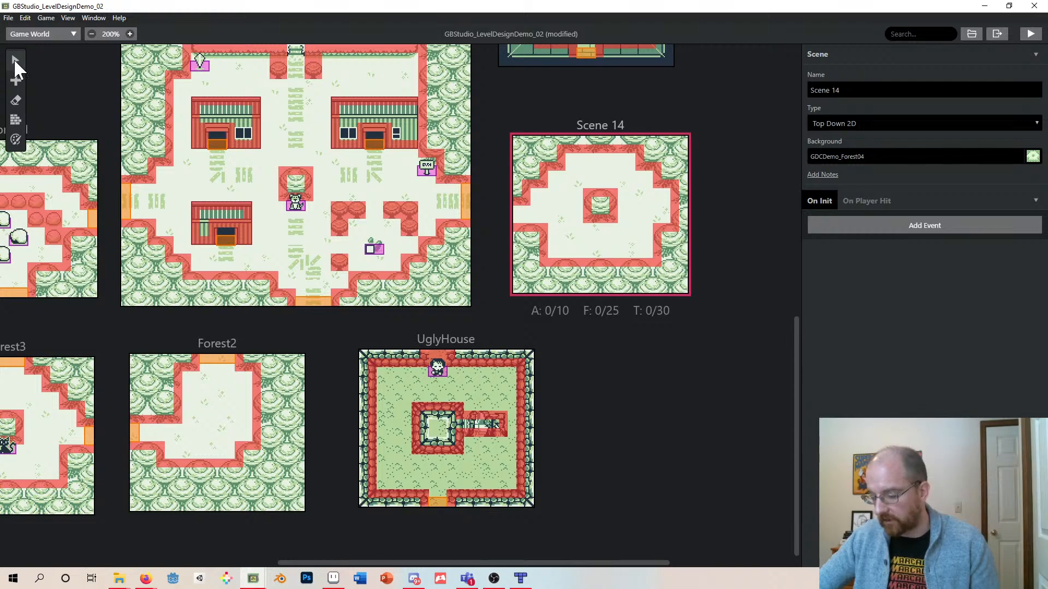
# - Copy the UglyHouse NPC and paste it just below the central tree in Scene 14
pyautogui.click(440, 372)
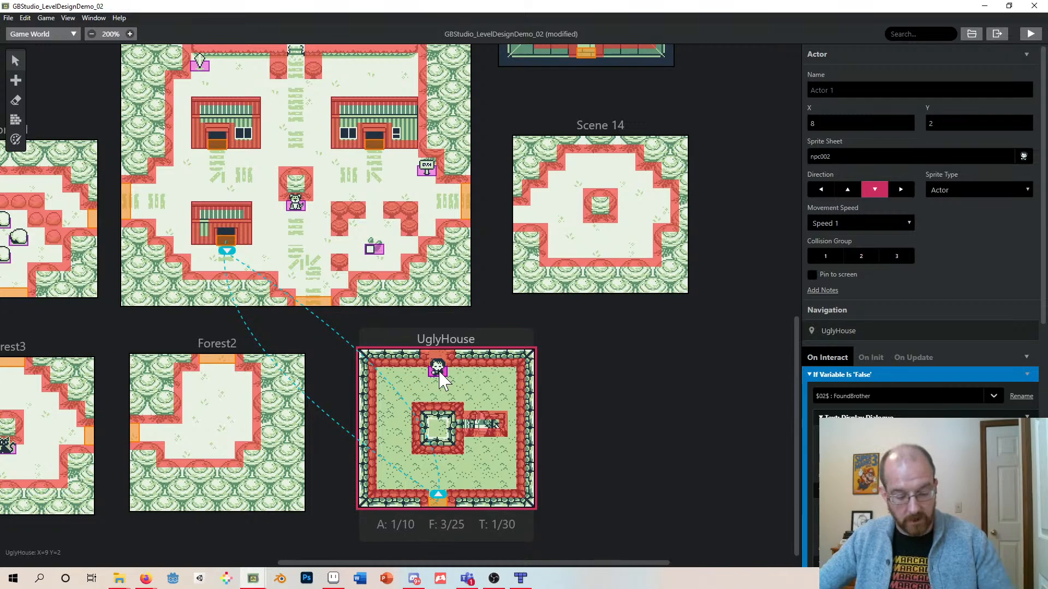
pyautogui.hotkey('ctrl', 'v')
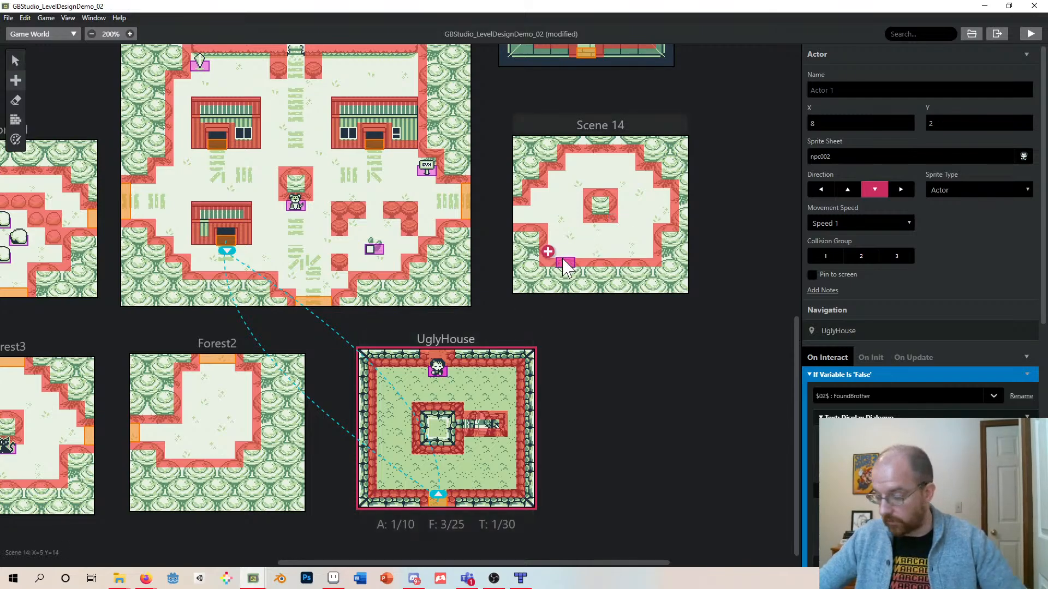
pyautogui.click(601, 228)
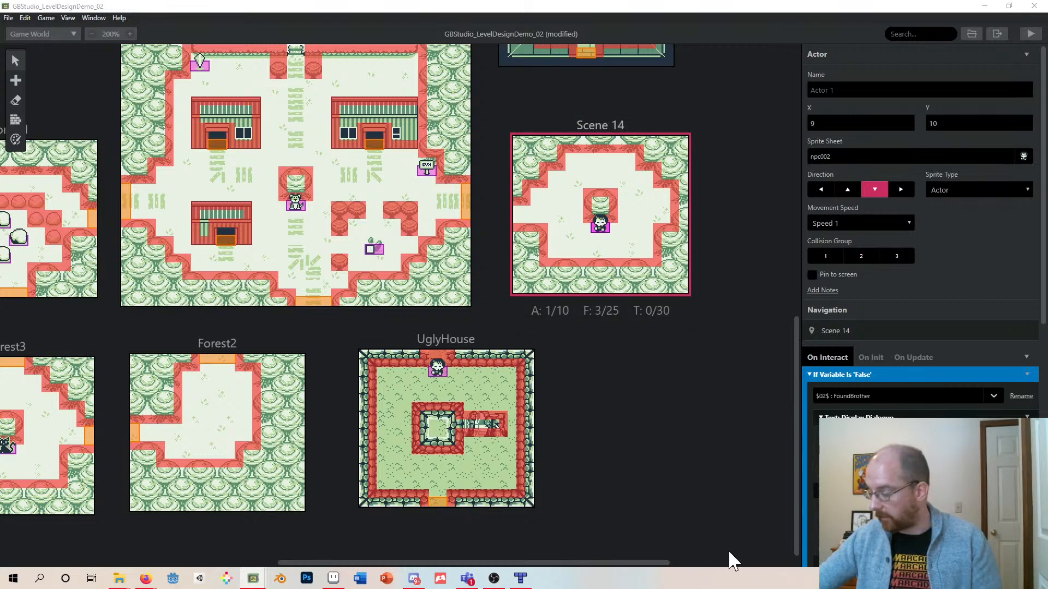
# - Replace the pasted NPC's first dialogue with "What? My brother sent you?"
pyautogui.scroll(-4, 906, 338)
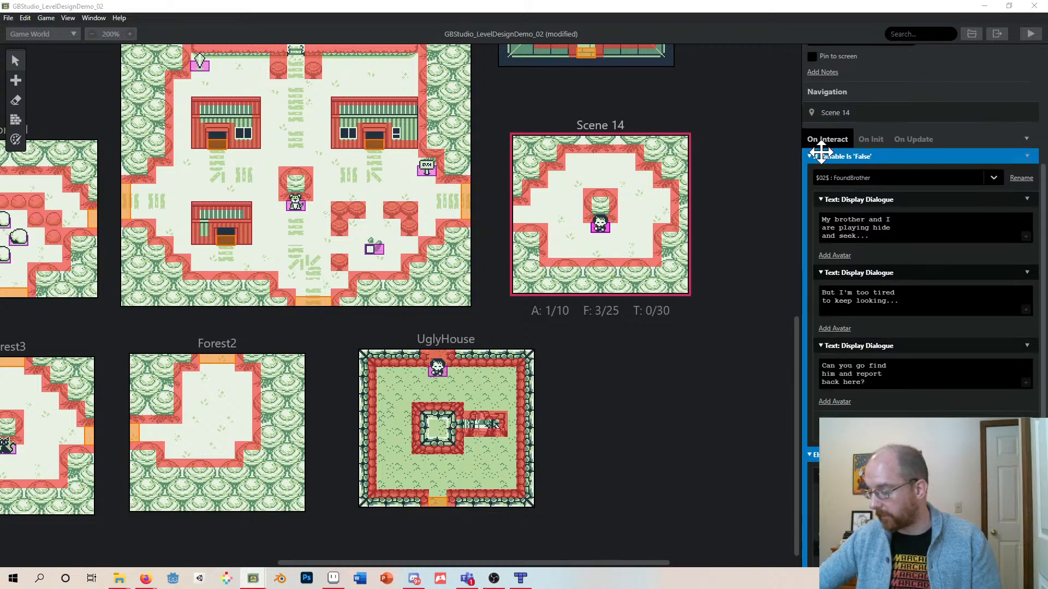
pyautogui.scroll(-3, 923, 273)
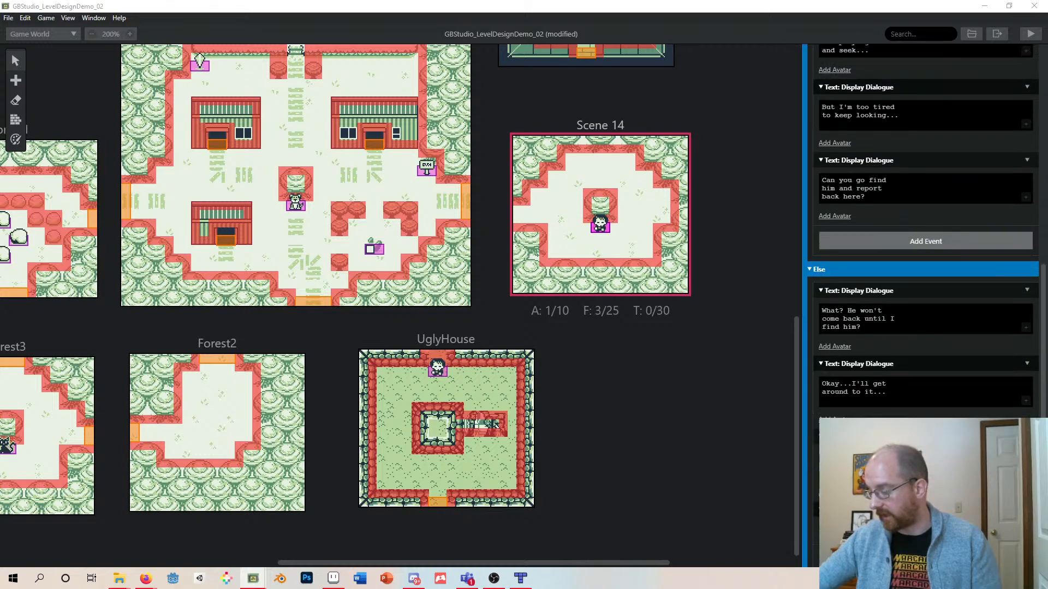
pyautogui.scroll(4, 923, 273)
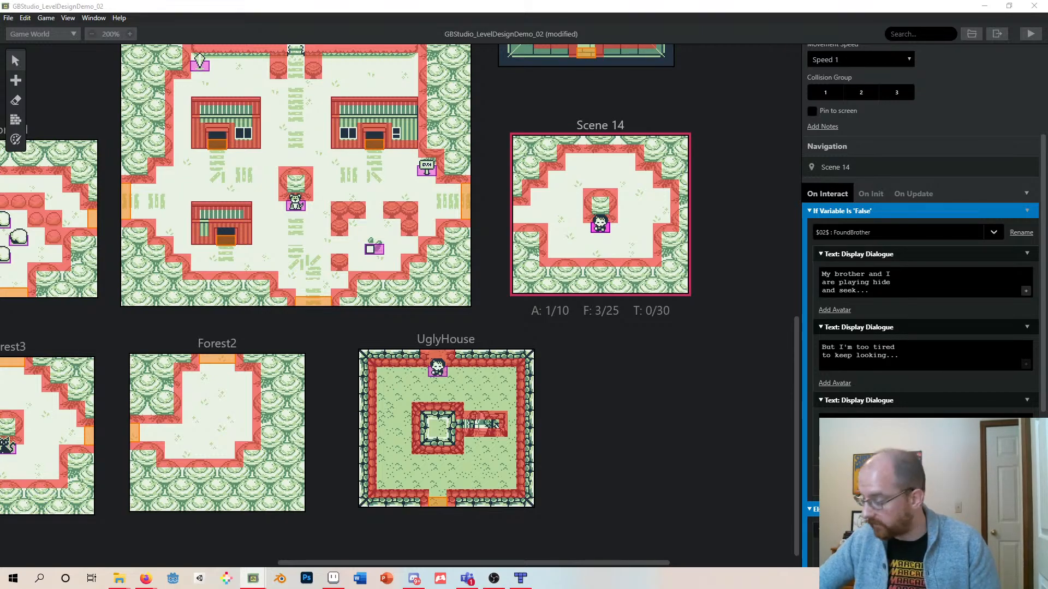
pyautogui.moveTo(826, 282); pyautogui.dragTo(873, 291)
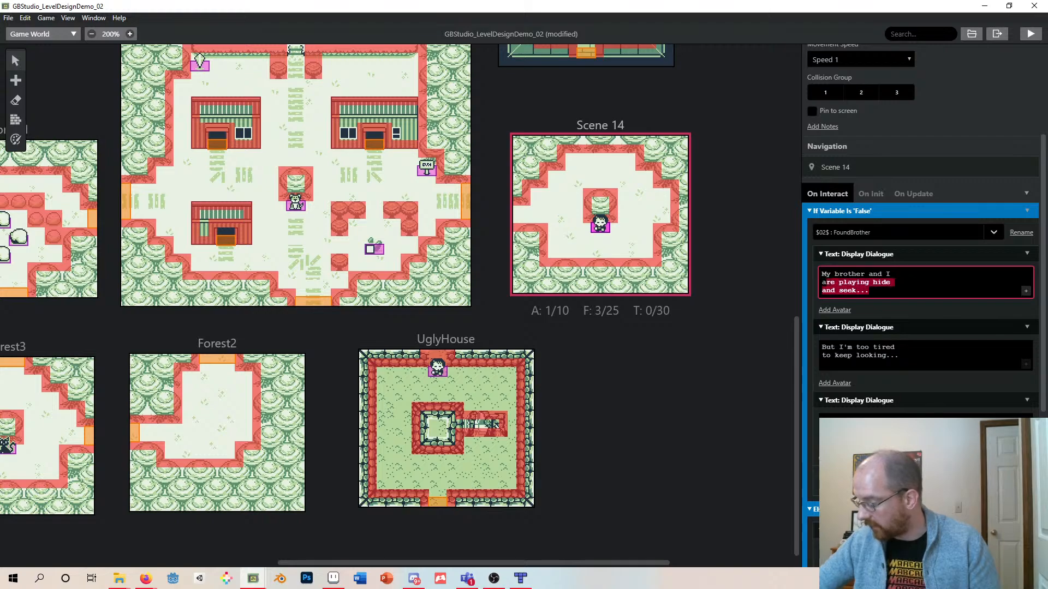
pyautogui.hotkey('ctrl', 'a')
pyautogui.write('What?')
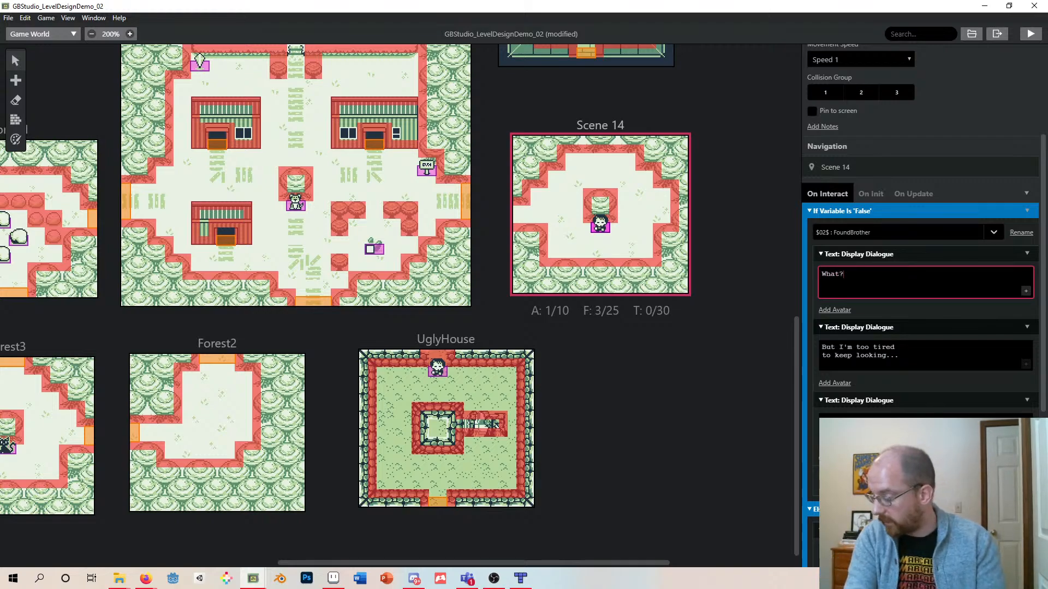
pyautogui.write(' My brother')
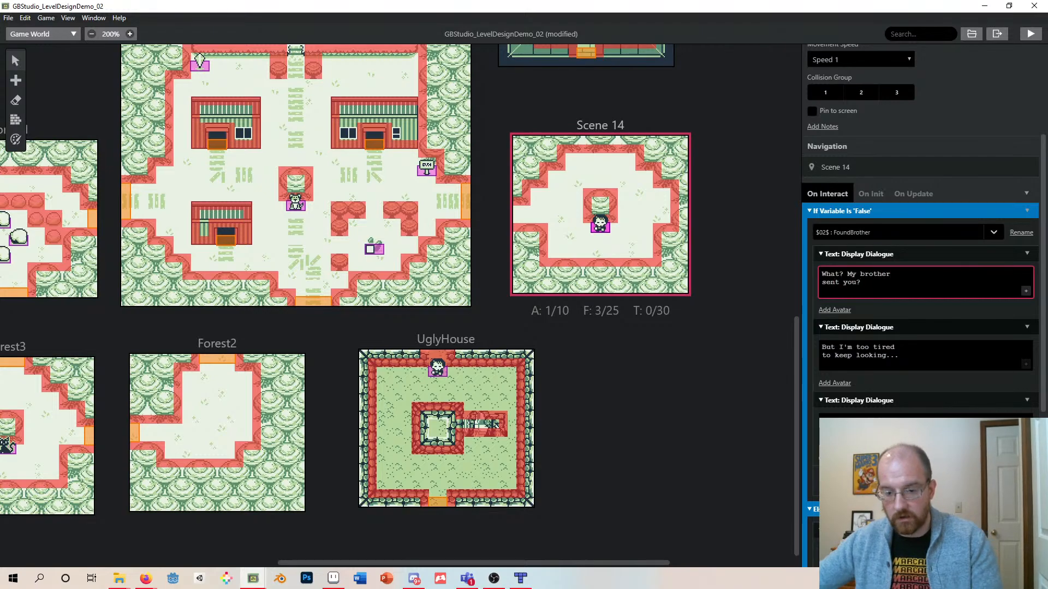
# - Replace the second dialogue with "That lazy loaf! It's getting cold out here!"
pyautogui.moveTo(902, 357); pyautogui.dragTo(814, 341)
pyautogui.write('That loas')
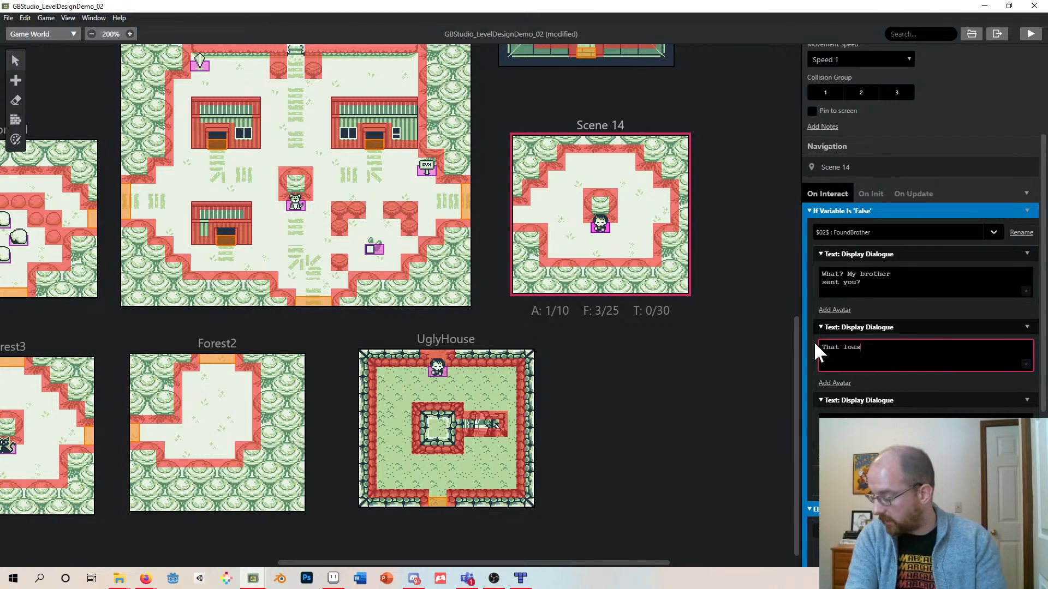
pyautogui.press('BackSpace')
pyautogui.press('BackSpace')
pyautogui.press('BackSpace')
pyautogui.write('azy ')
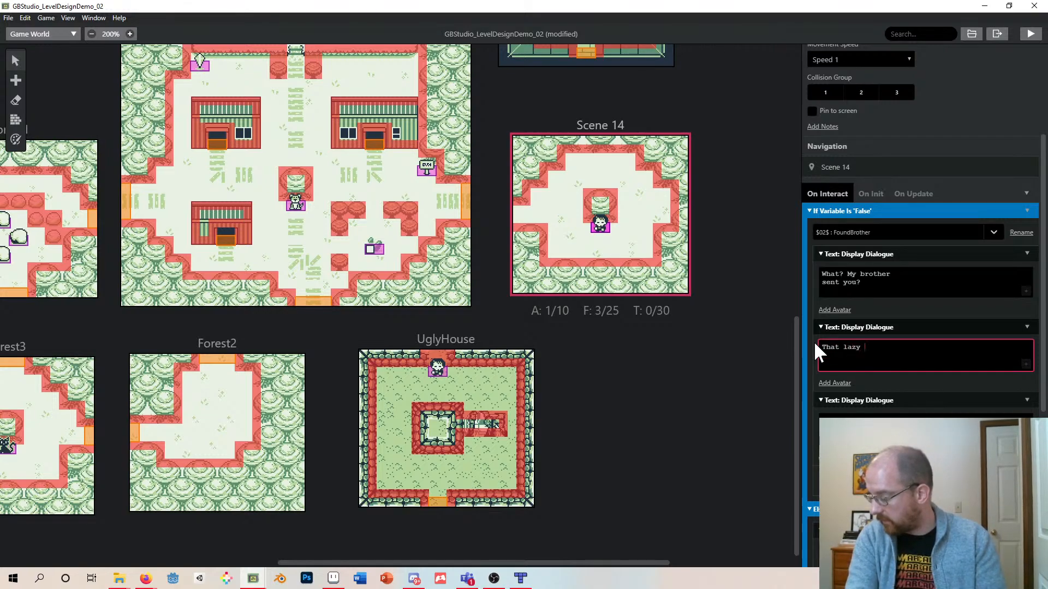
pyautogui.write('loaf!')
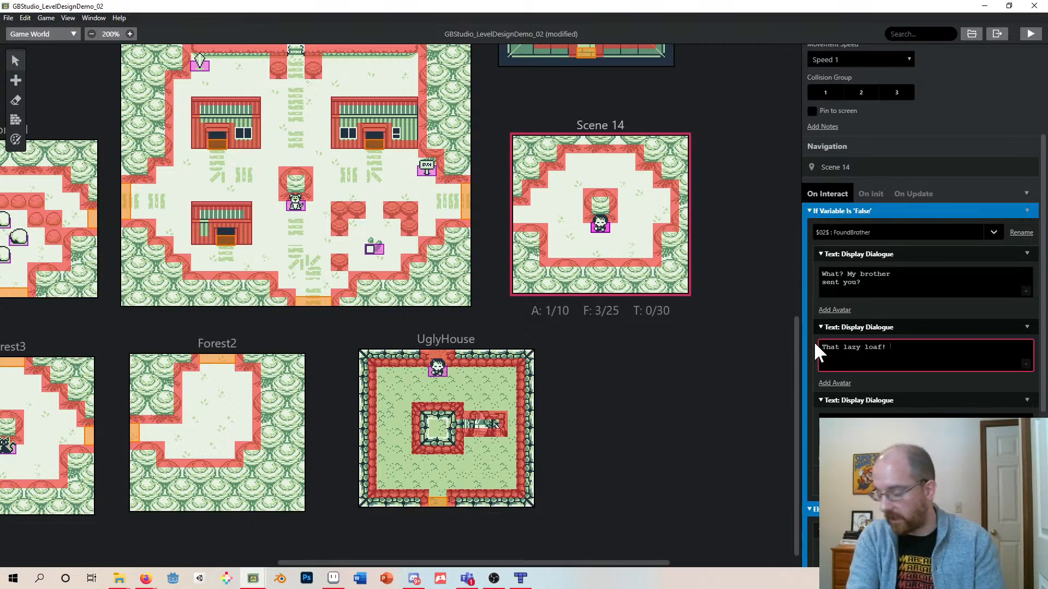
pyautogui.write(" It's get")
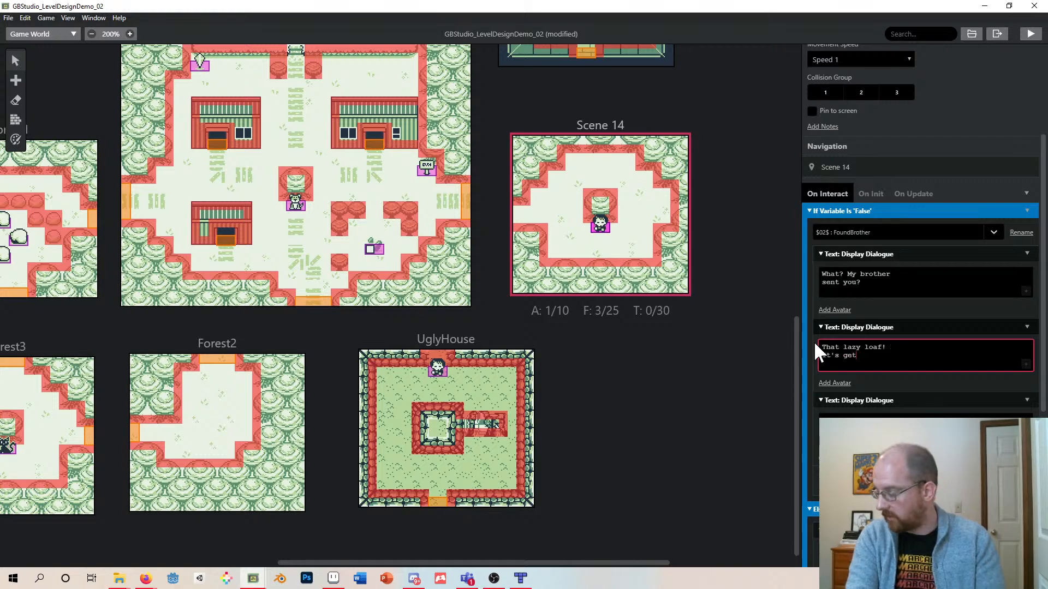
pyautogui.write('ting cold out here')
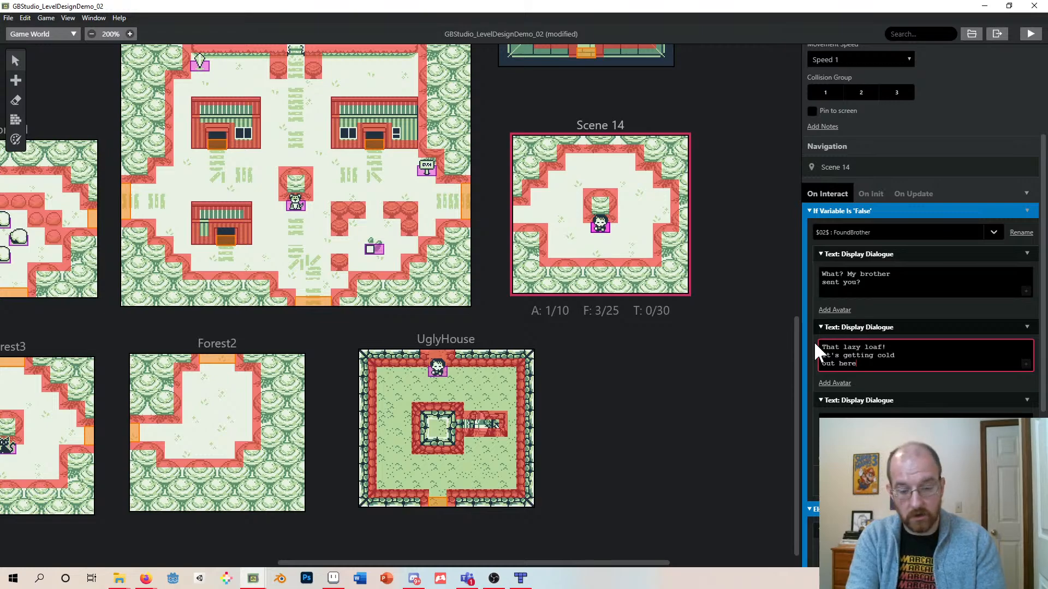
pyautogui.write('!')
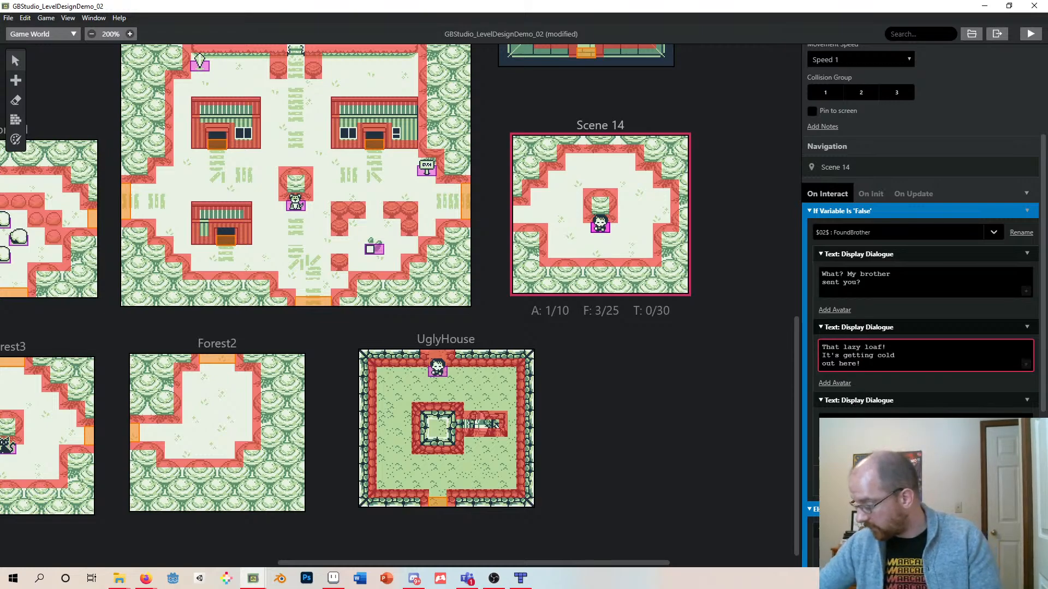
# - Replace the third dialogue with "Tell him to stop cheating and find me!"
pyautogui.click(873, 430)
pyautogui.hotkey('ctrl', 'a')
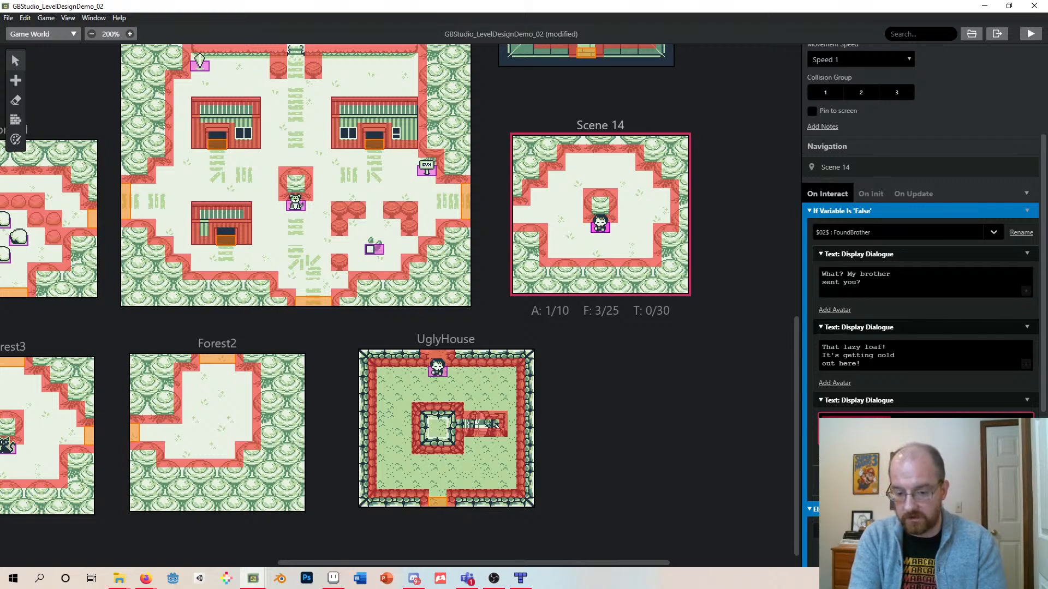
pyautogui.write('Th')
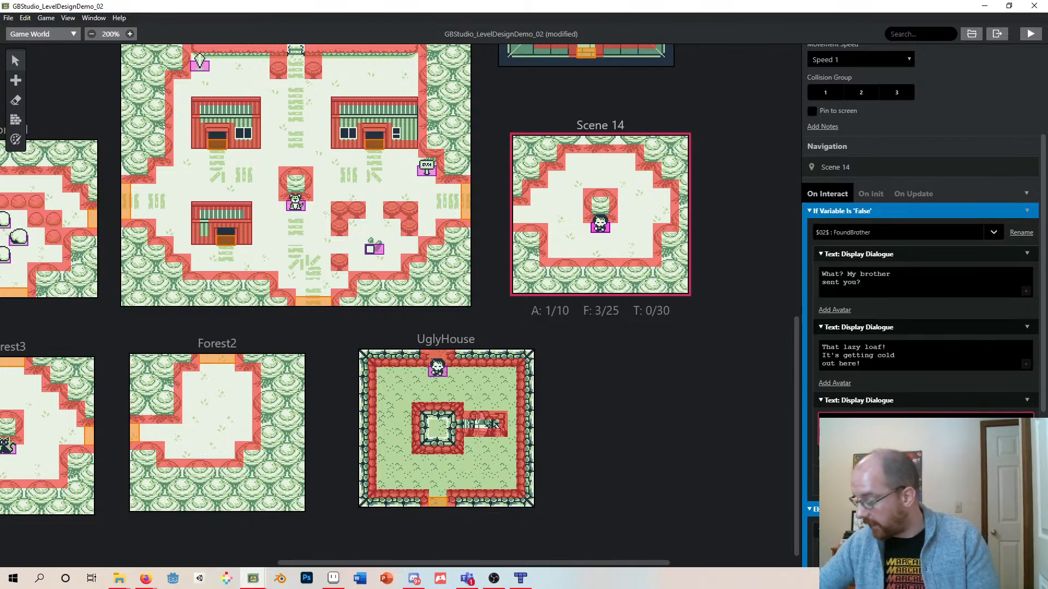
# - Add a Variable: Set To 'True' event for FoundBrother after the dialogues in the false branch
pyautogui.click(895, 481)
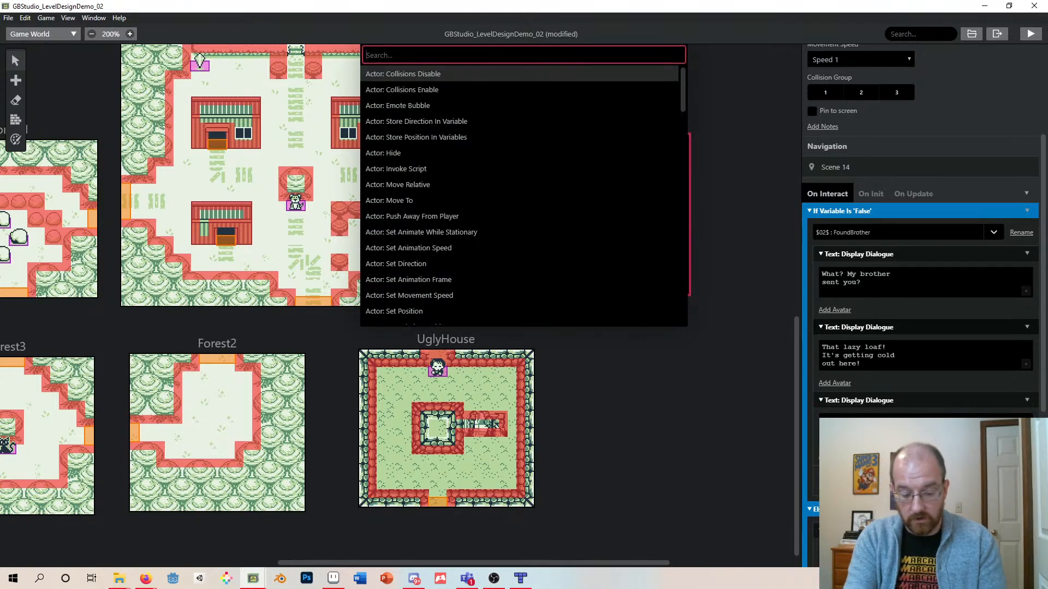
pyautogui.write('true')
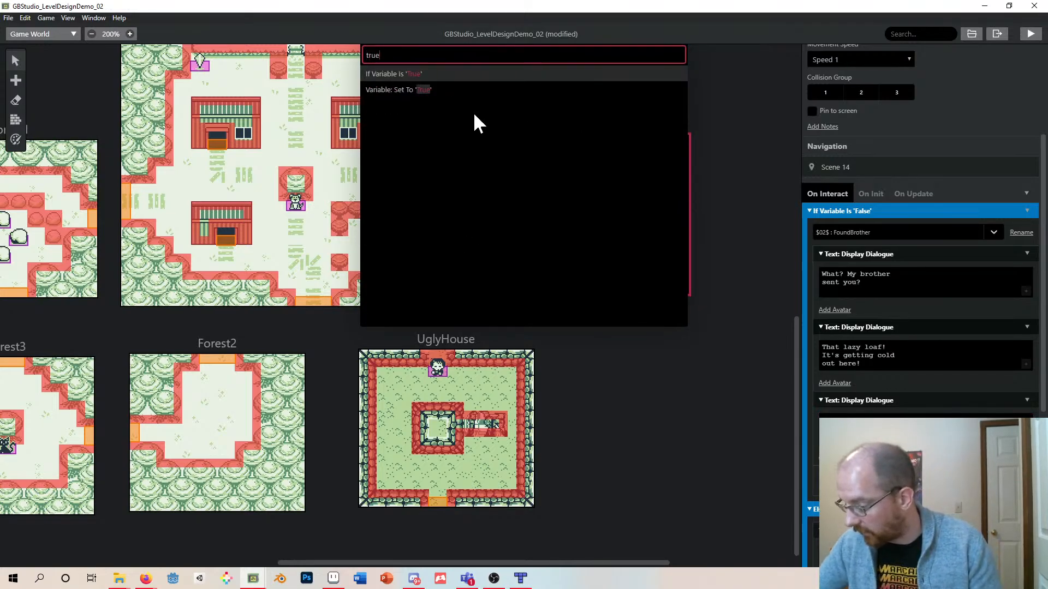
pyautogui.click(389, 91)
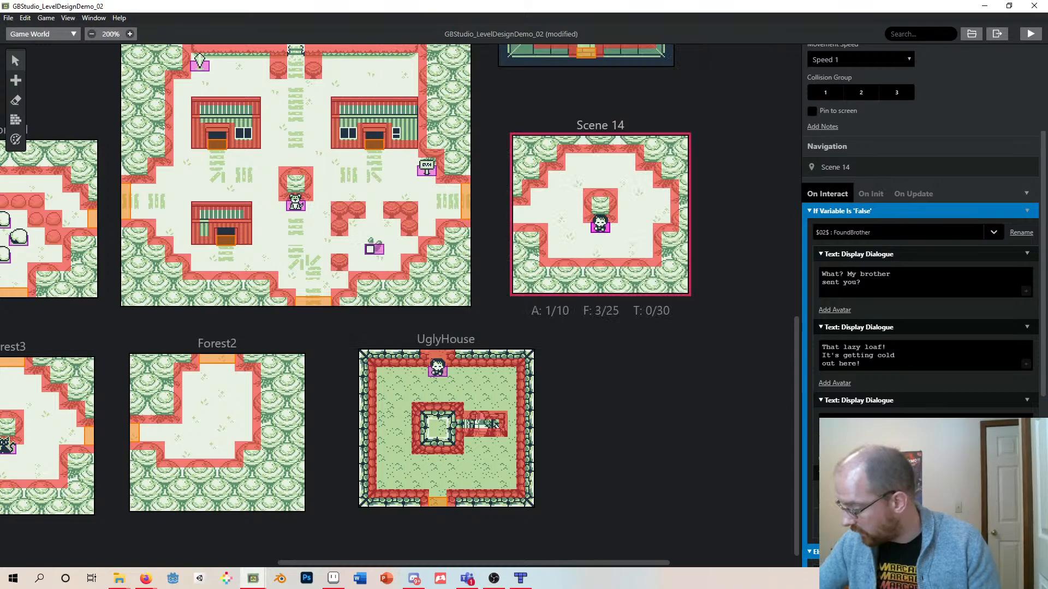
pyautogui.click(912, 494)
pyautogui.click(895, 472)
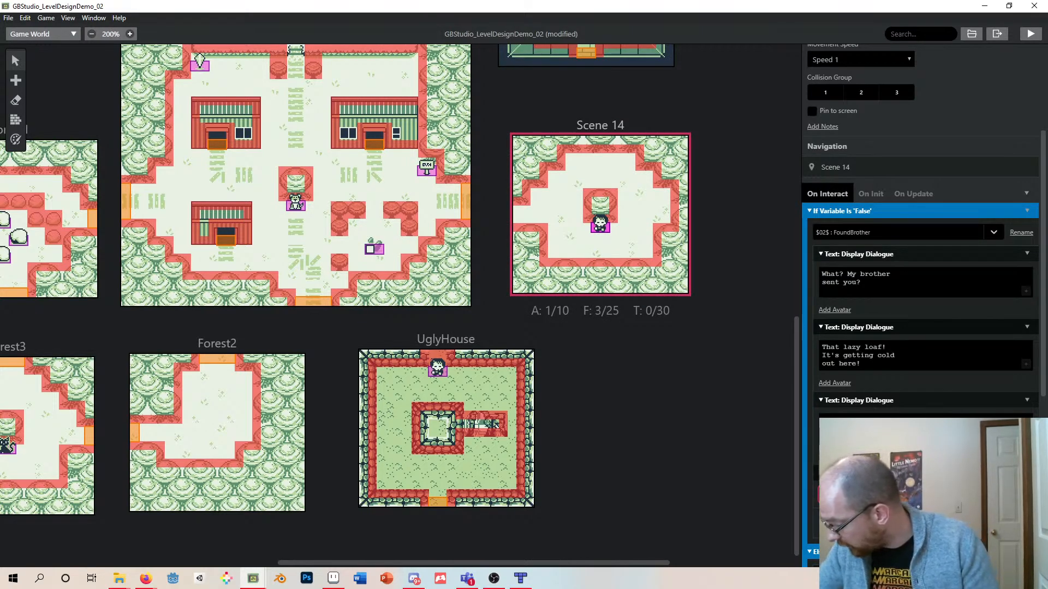
pyautogui.scroll(-2, 836, 383)
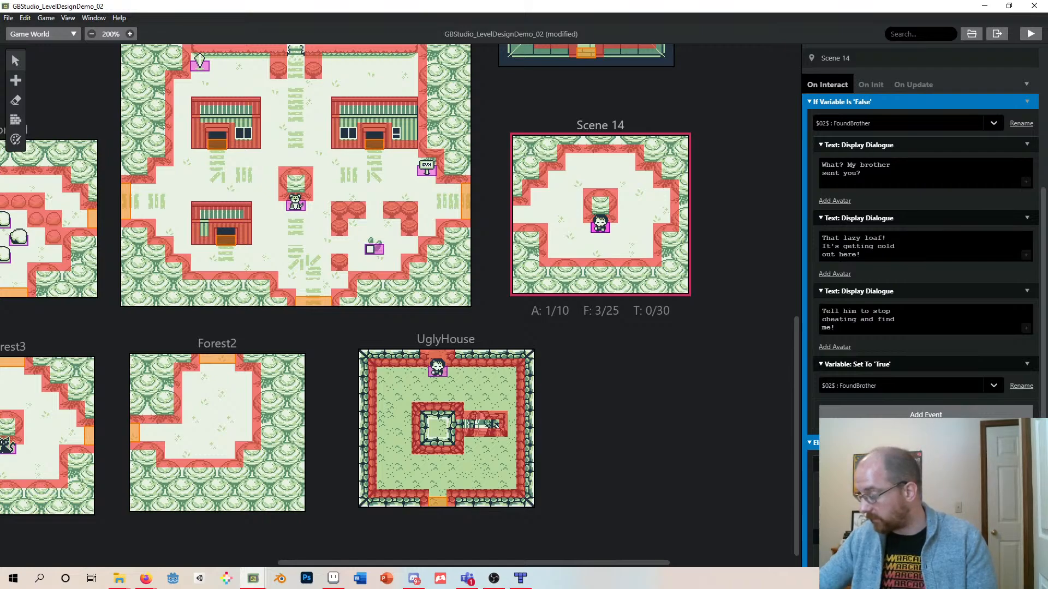
pyautogui.scroll(-3, 922, 328)
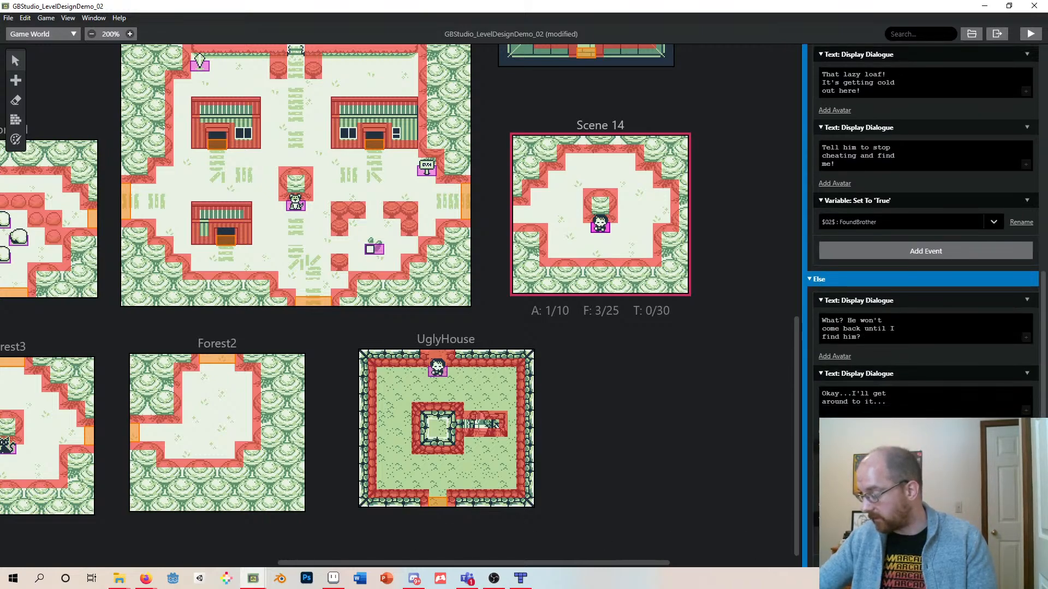
# - Replace the Else branch's first dialogue with "Go on! Tell that bum he has to find me himself!"
pyautogui.moveTo(861, 336); pyautogui.dragTo(818, 321)
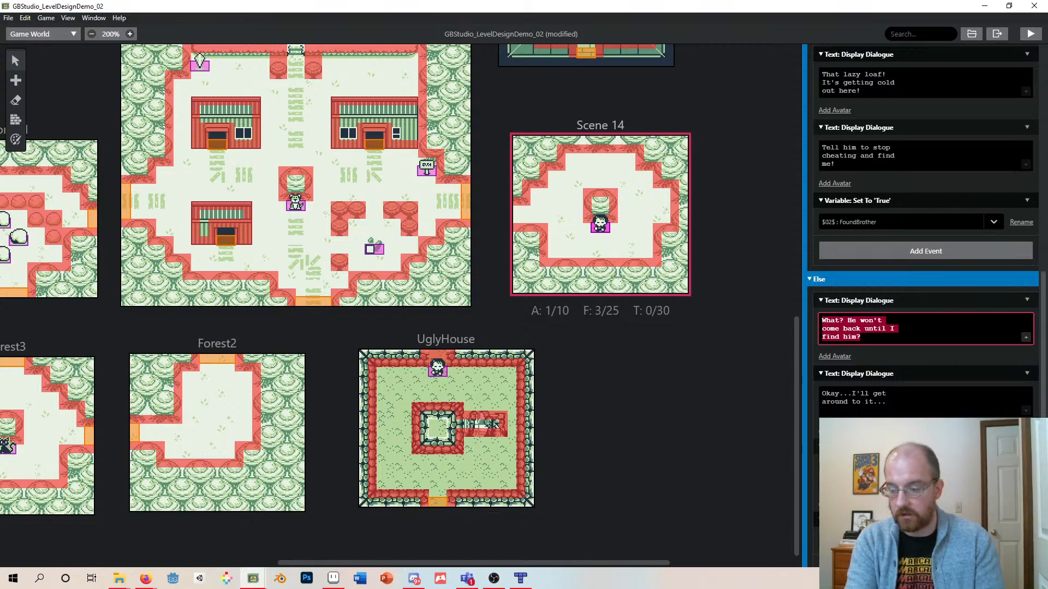
pyautogui.write('Go on')
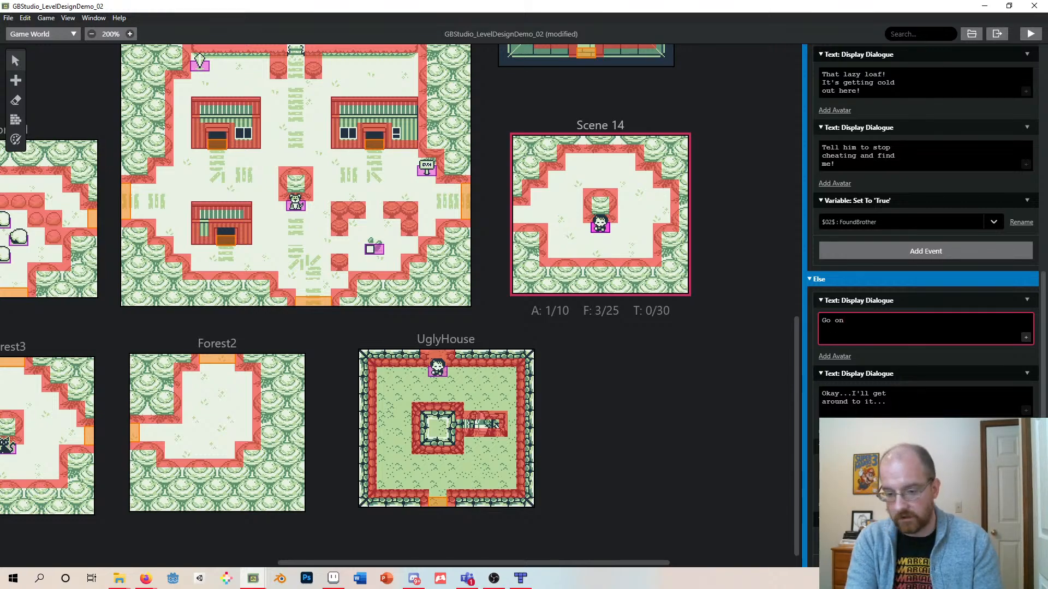
pyautogui.write('Tell')
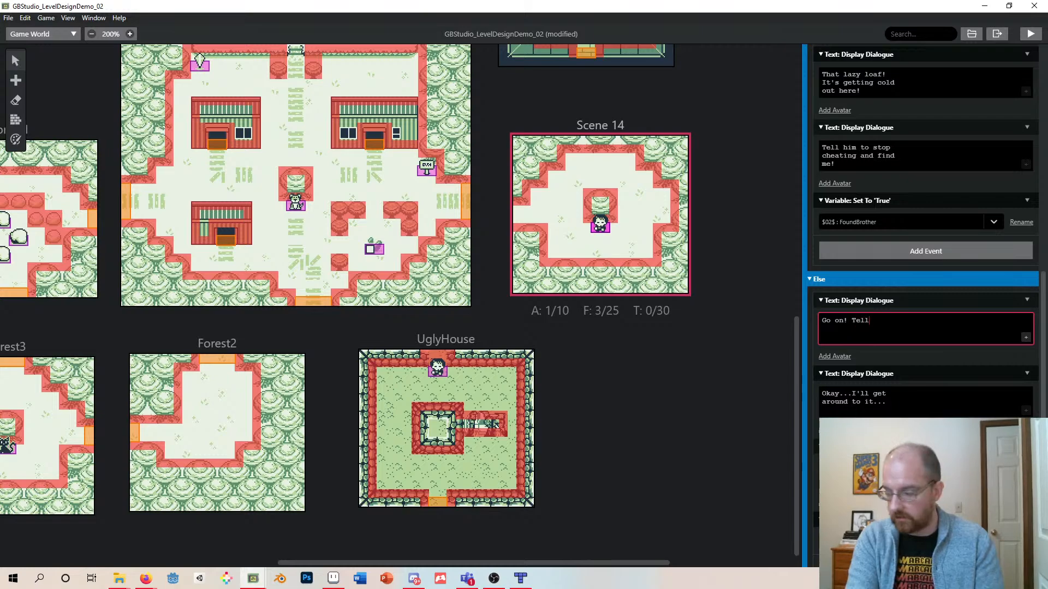
pyautogui.write(' that bum he')
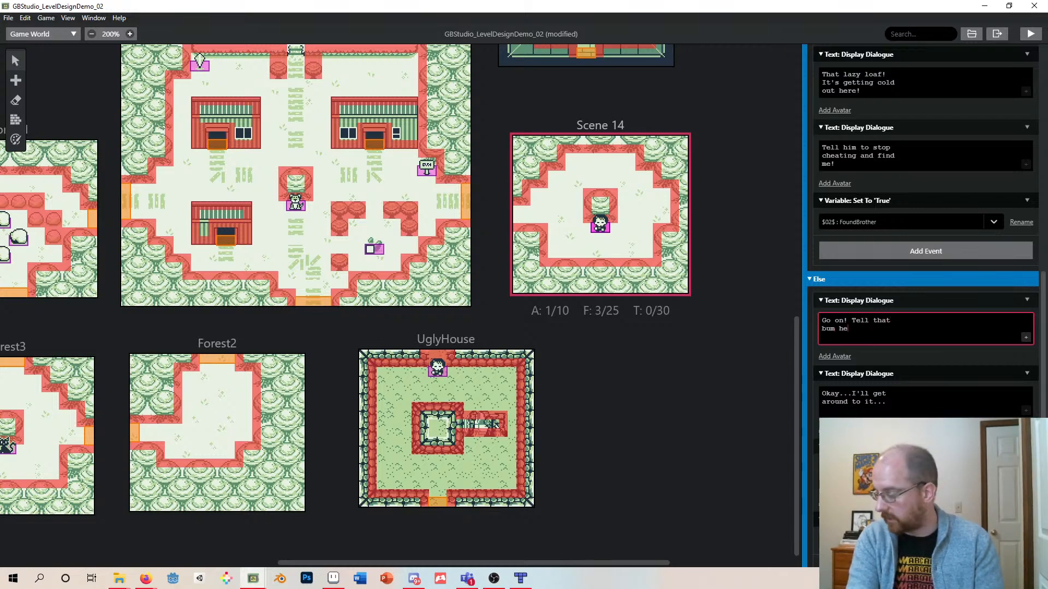
pyautogui.write(' has to find me himseld')
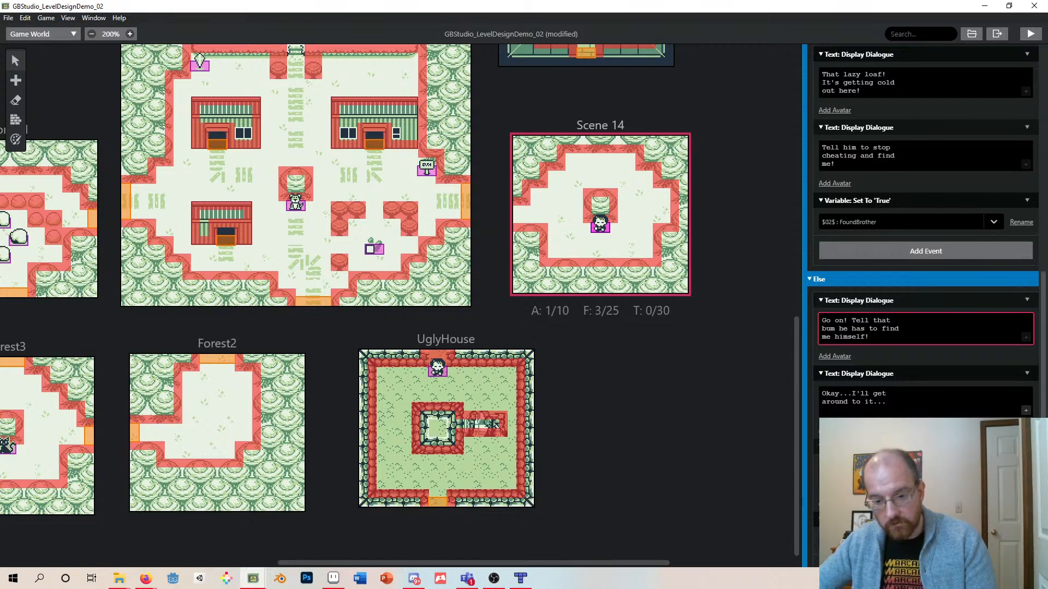
# - Delete the Else branch's second dialogue event
pyautogui.click(1027, 373)
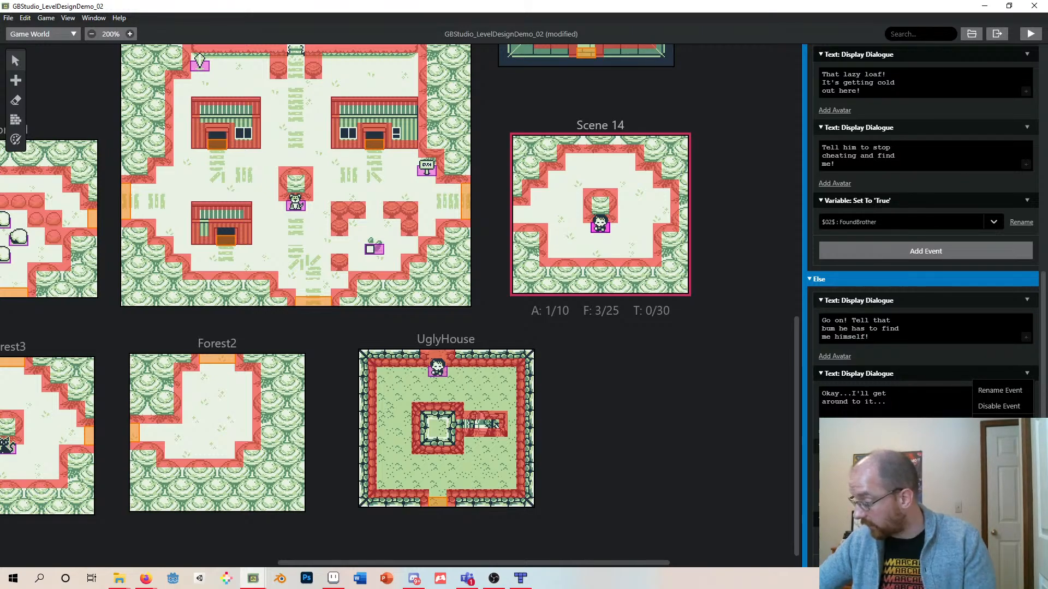
pyautogui.click(1000, 471)
pyautogui.click(1028, 396)
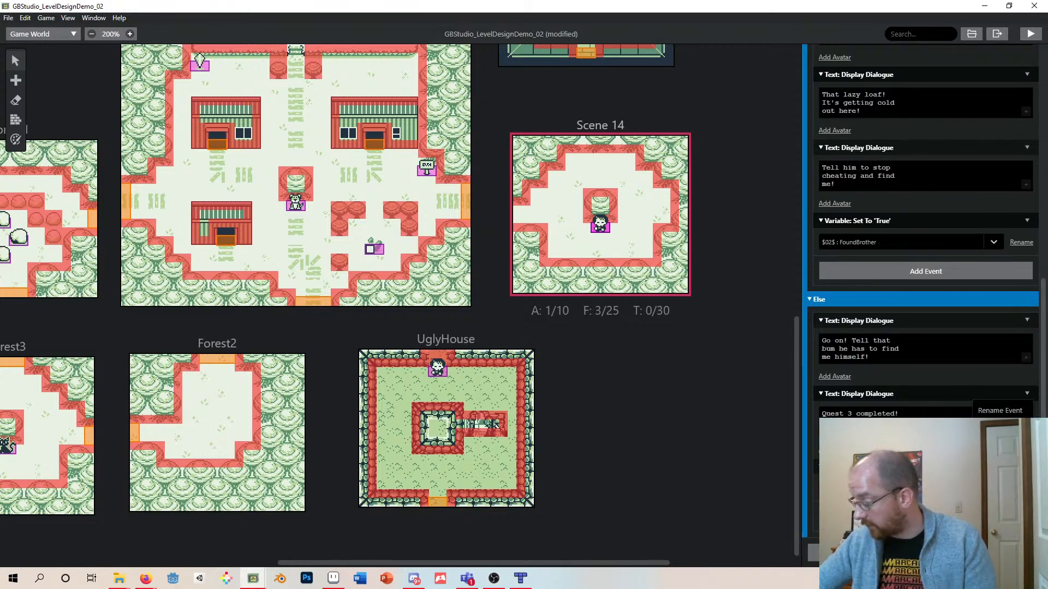
# - Insert an Actor: Emote Bubble event for Self with Anger at the start of the Else branch
pyautogui.scroll(1, 1028, 401)
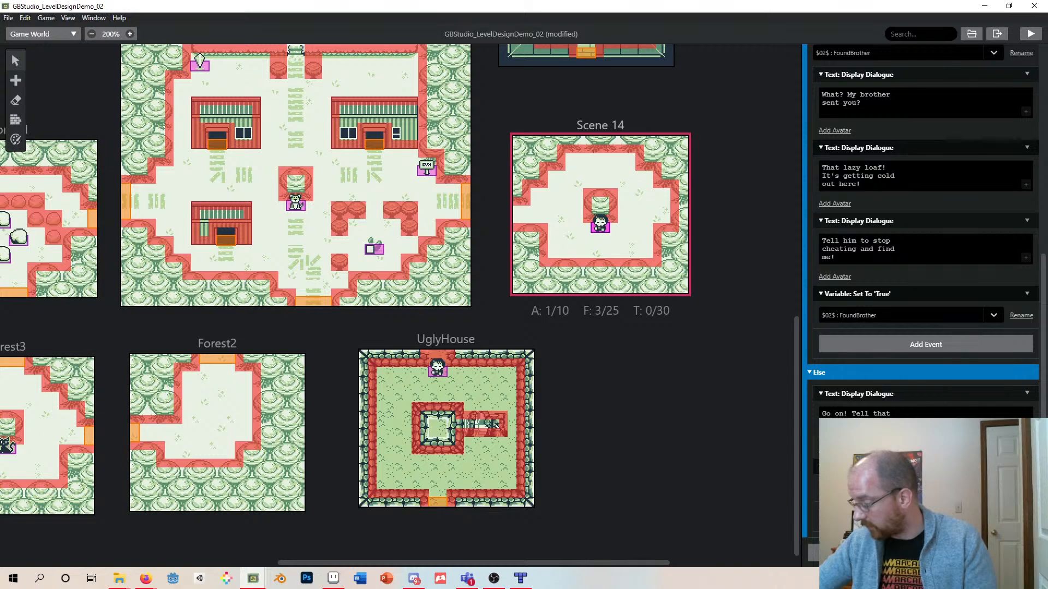
pyautogui.scroll(1, 923, 246)
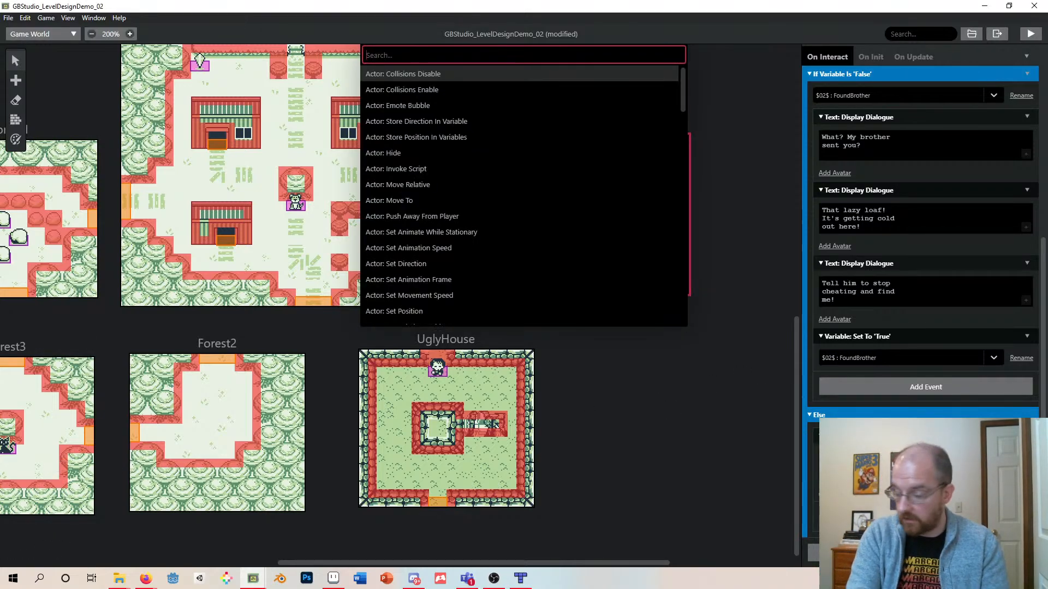
pyautogui.write('emote')
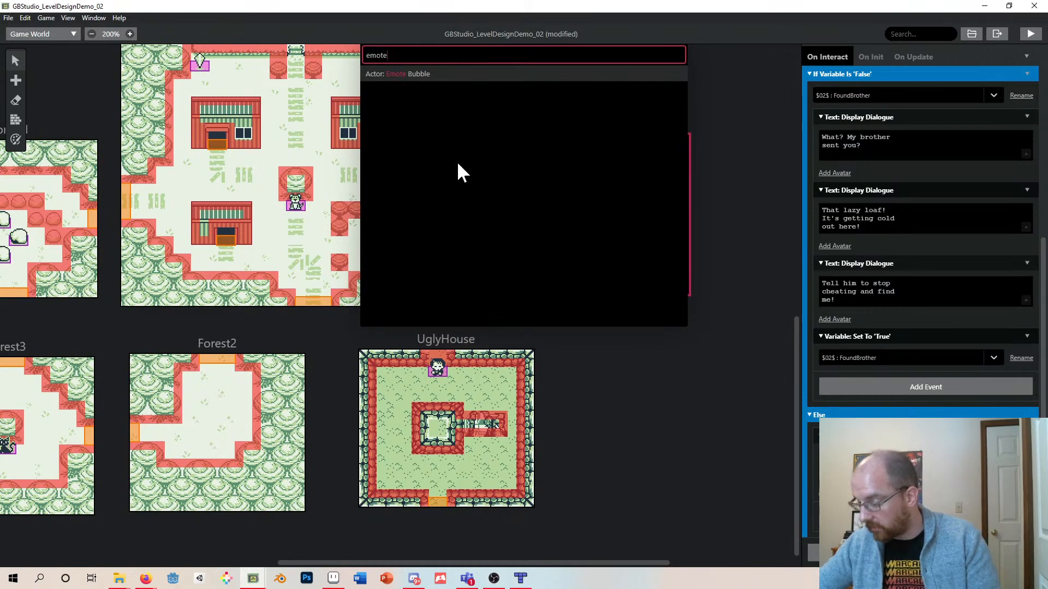
pyautogui.click(401, 77)
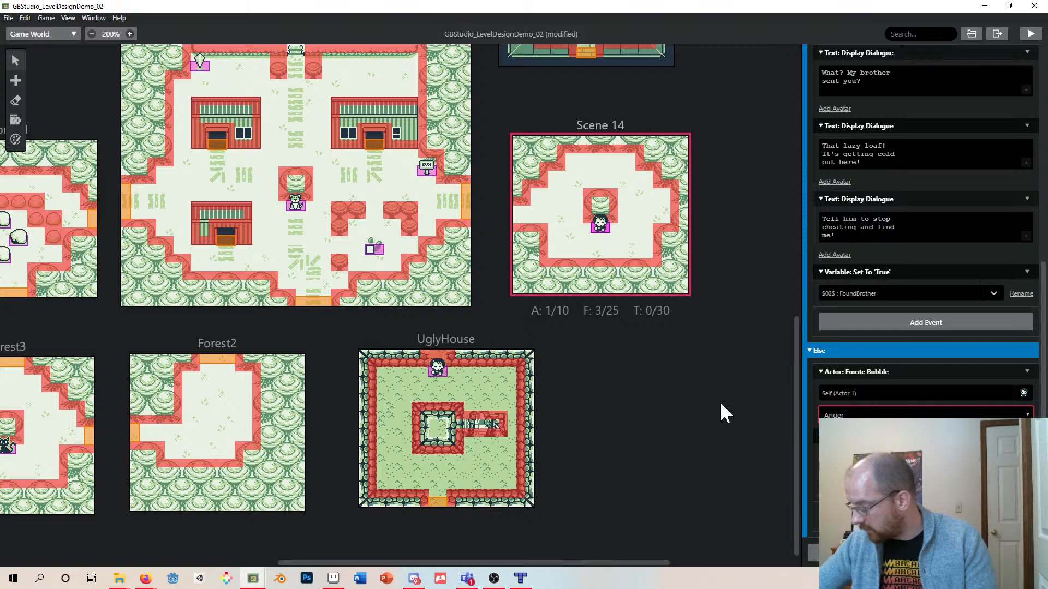
# - Save the project and launch a test run of the game
pyautogui.hotkey('ctrl', 's')
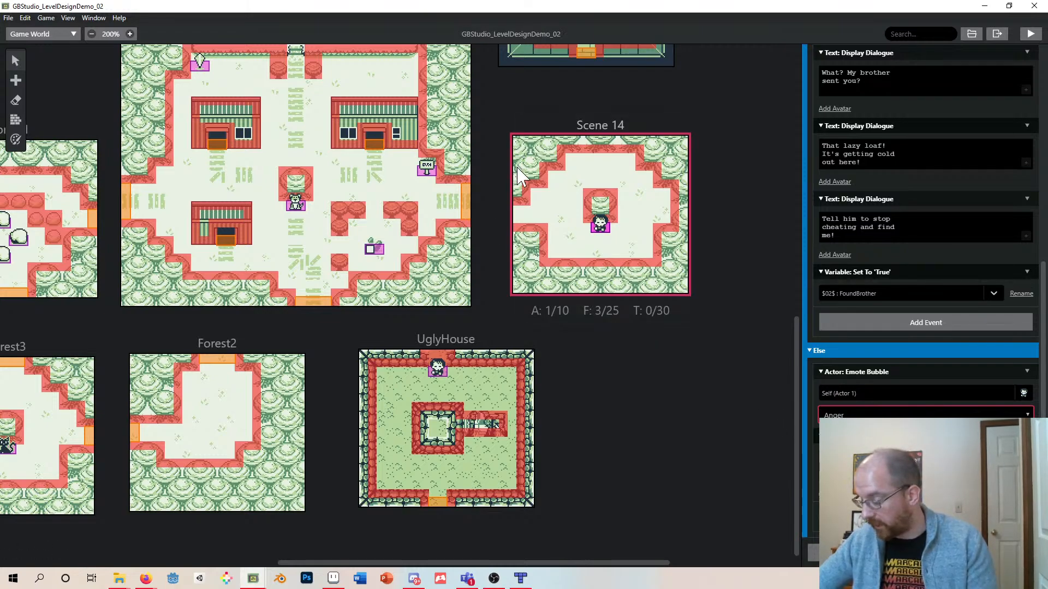
pyautogui.click(1032, 36)
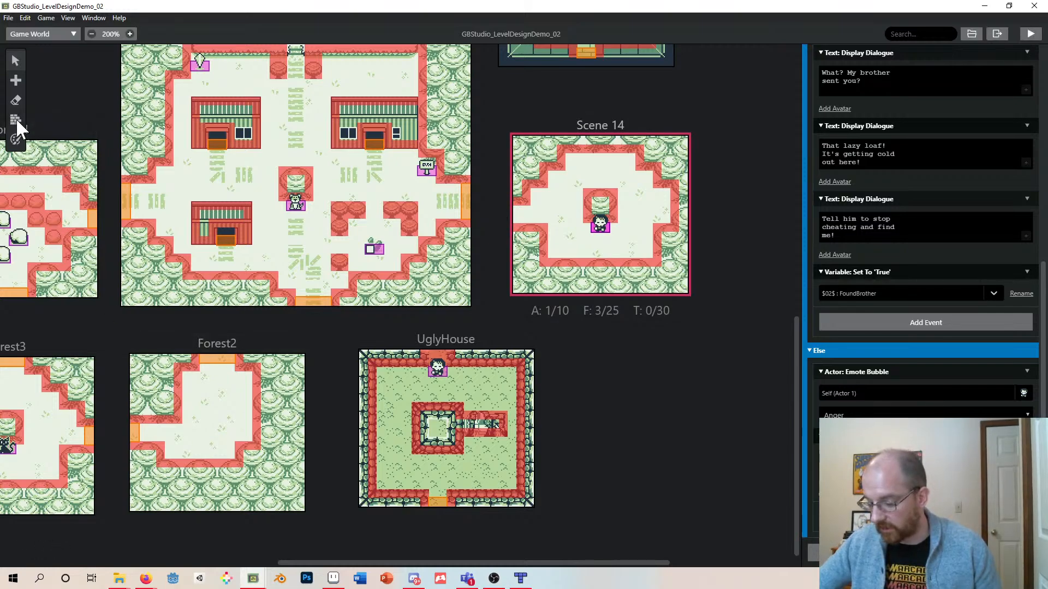
# - Place a trigger on Scene 14's left edge and set its height to 2
pyautogui.click(12, 82)
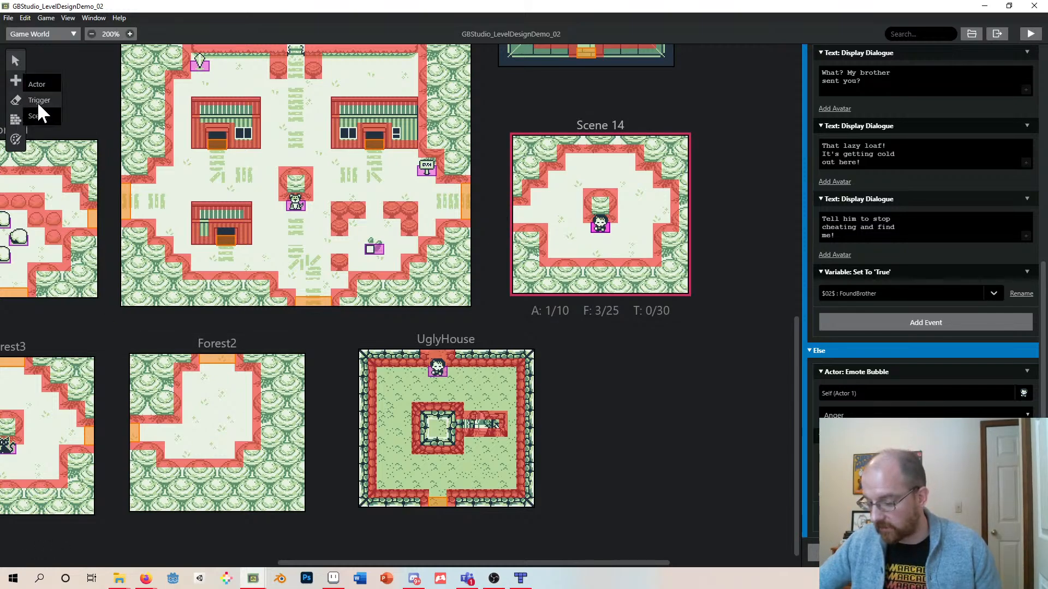
pyautogui.click(37, 102)
pyautogui.click(517, 211)
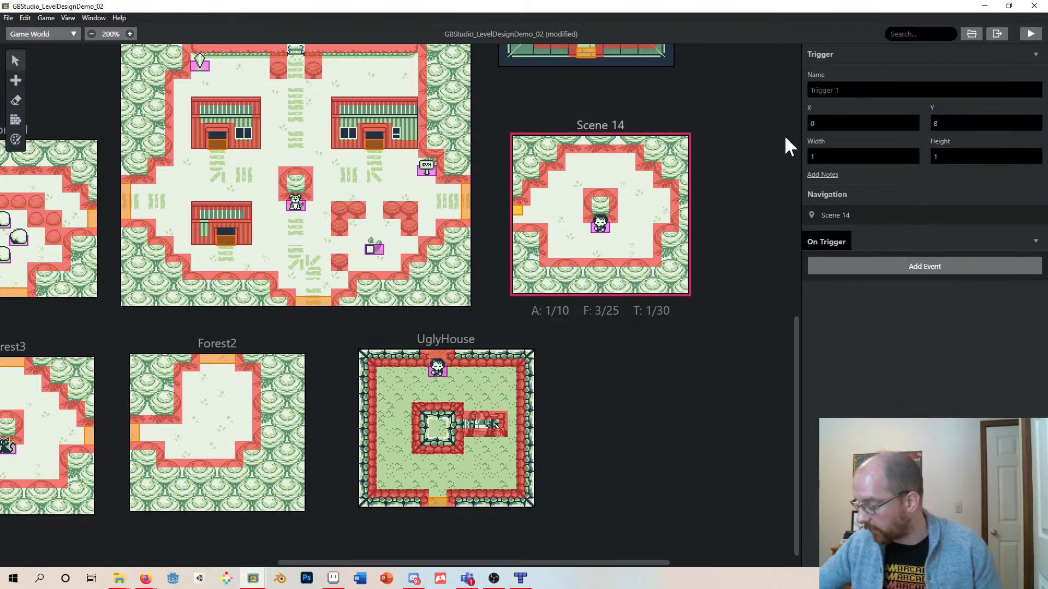
pyautogui.click(1034, 154)
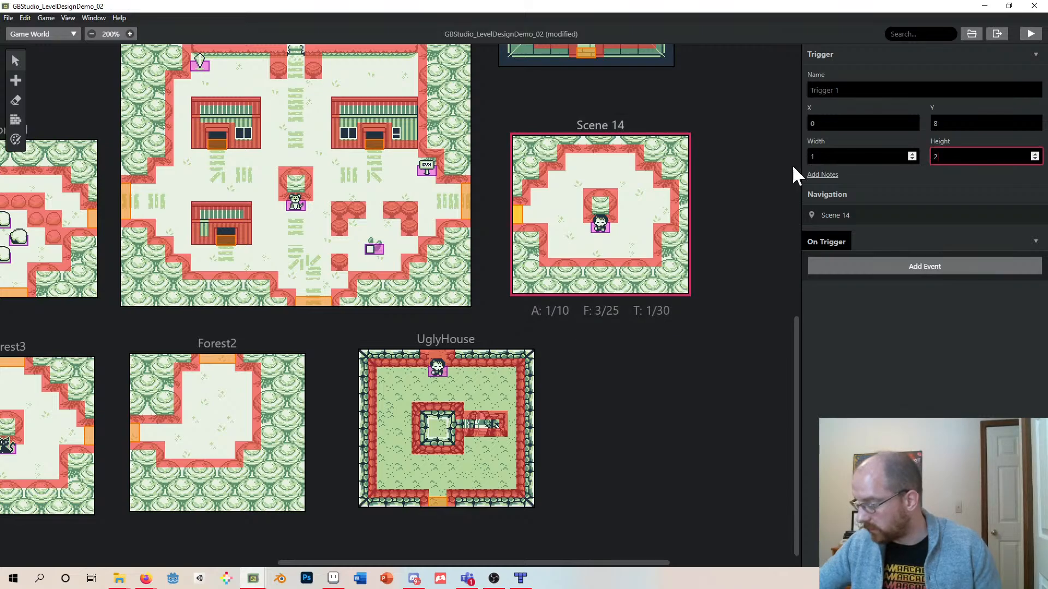
# - Add a Scene: Change Scene event to the new trigger
pyautogui.click(900, 270)
pyautogui.write('change')
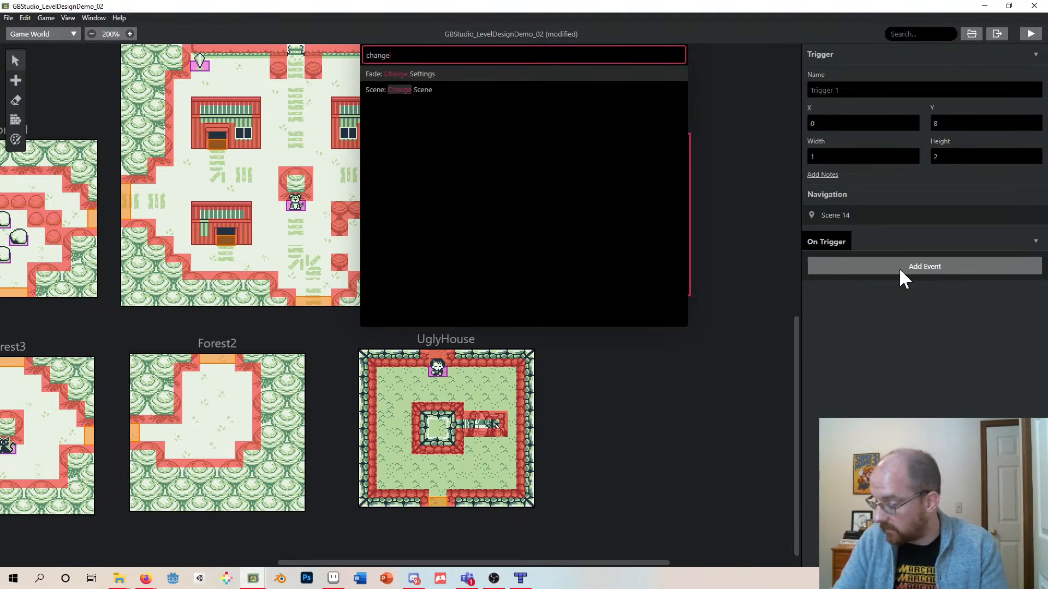
pyautogui.click(411, 90)
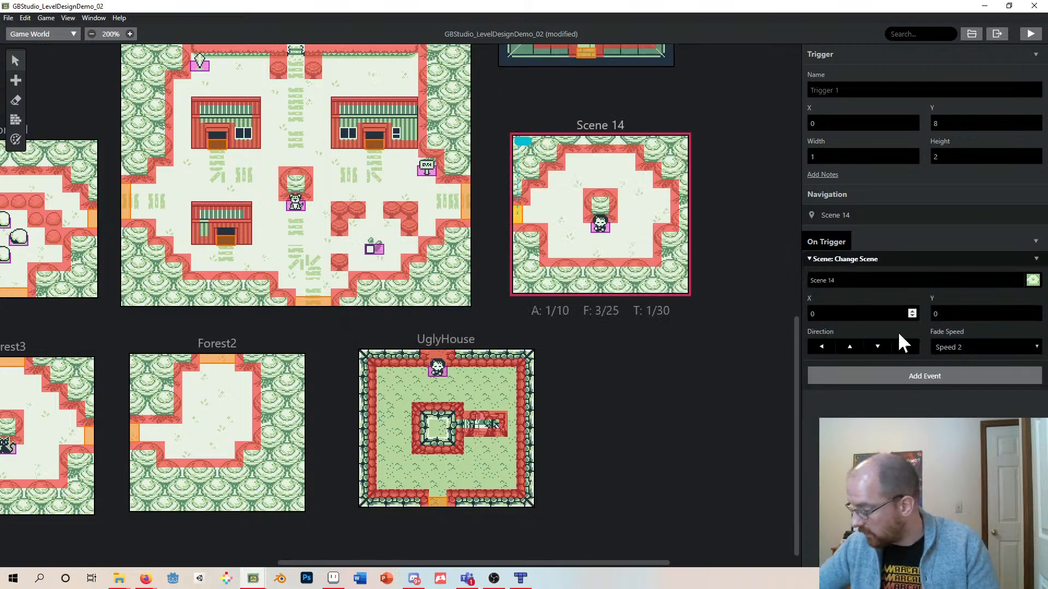
# - Set the trigger's destination to Town at X 37, Y 24, facing left
pyautogui.click(929, 280)
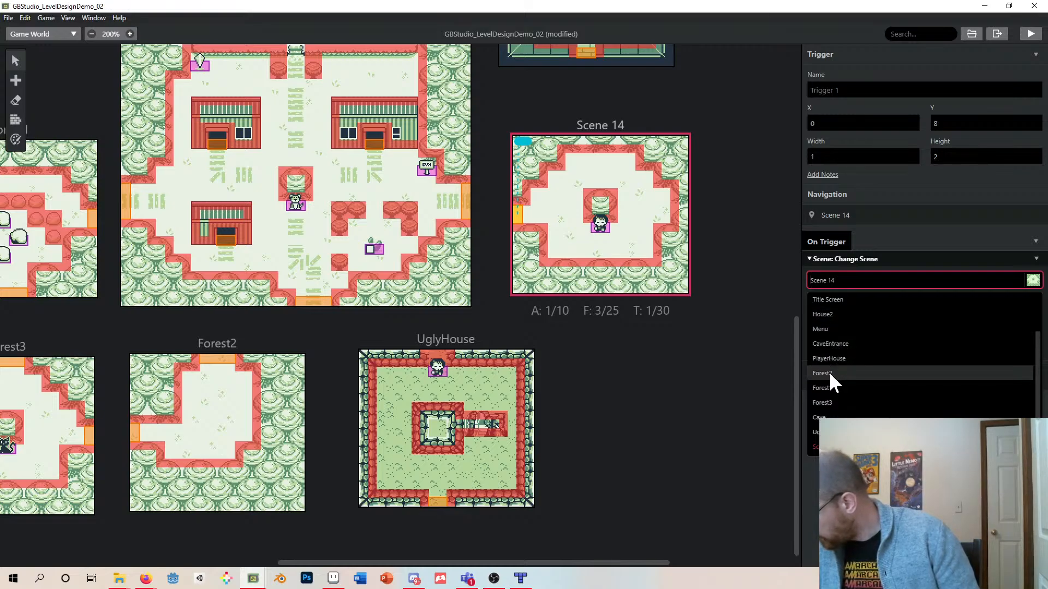
pyautogui.click(761, 327)
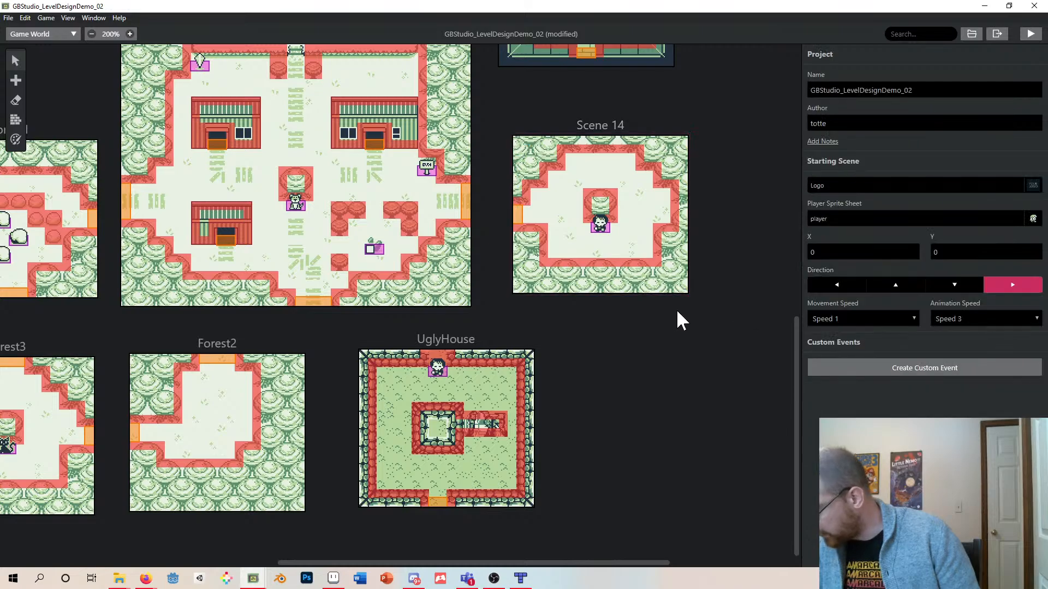
pyautogui.scroll(3, 676, 311)
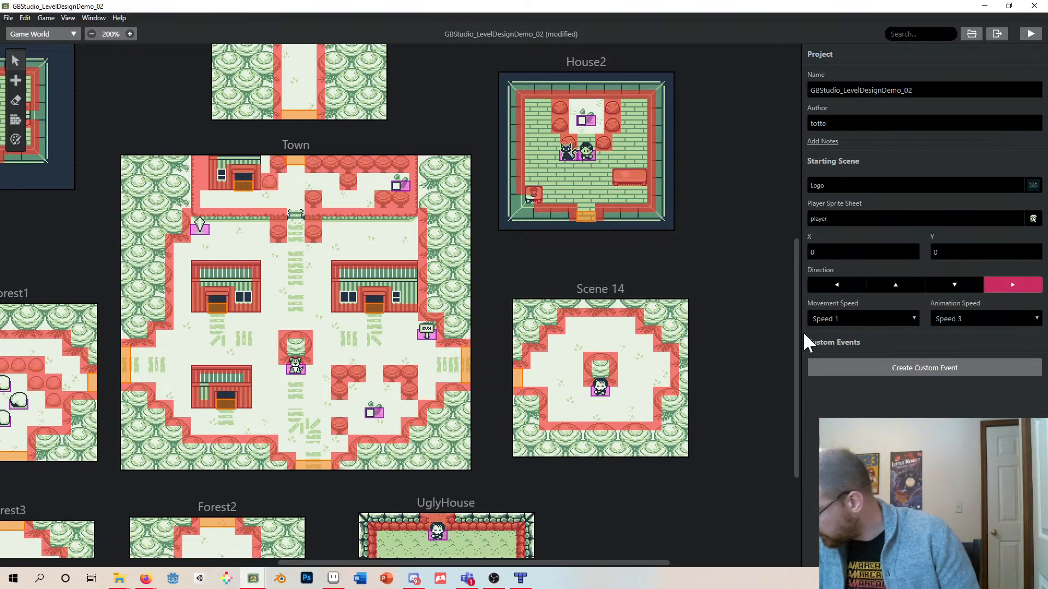
pyautogui.click(517, 378)
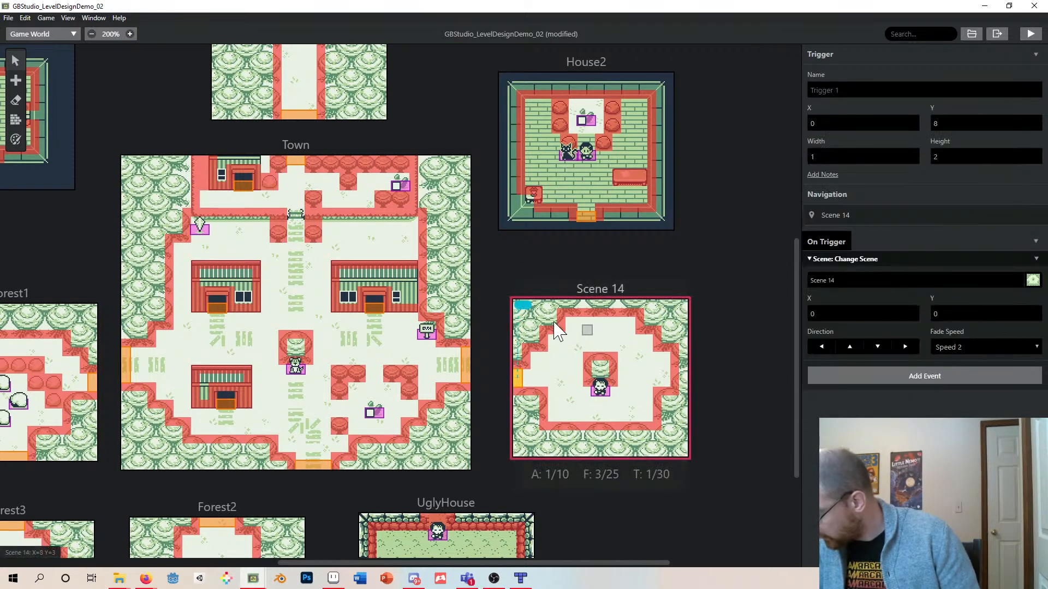
pyautogui.moveTo(522, 305)
pyautogui.mouseDown()
pyautogui.moveTo(445, 335)
pyautogui.moveTo(453, 372)
pyautogui.mouseUp()
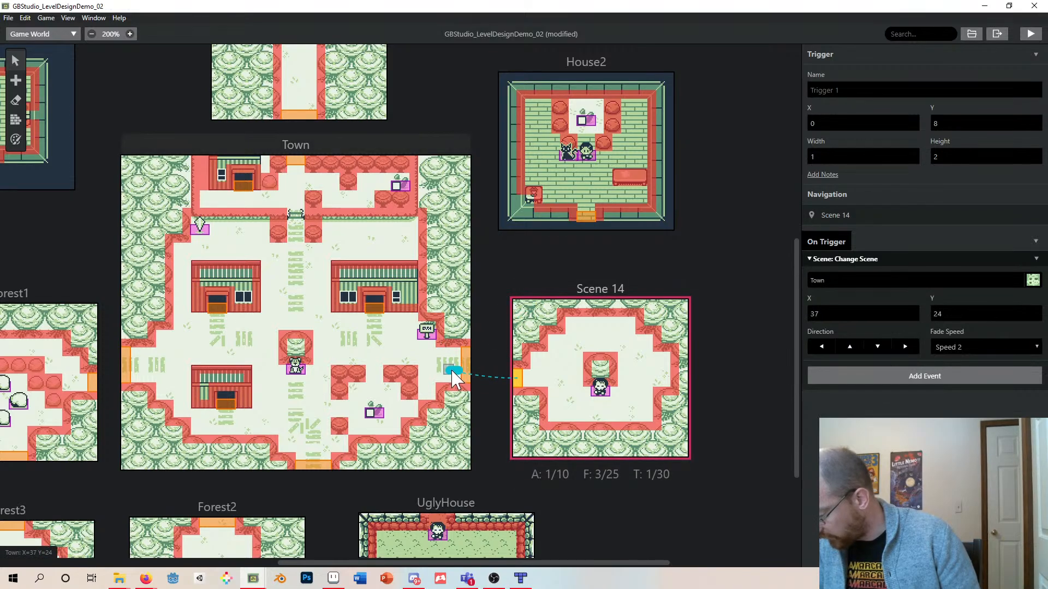
pyautogui.click(818, 347)
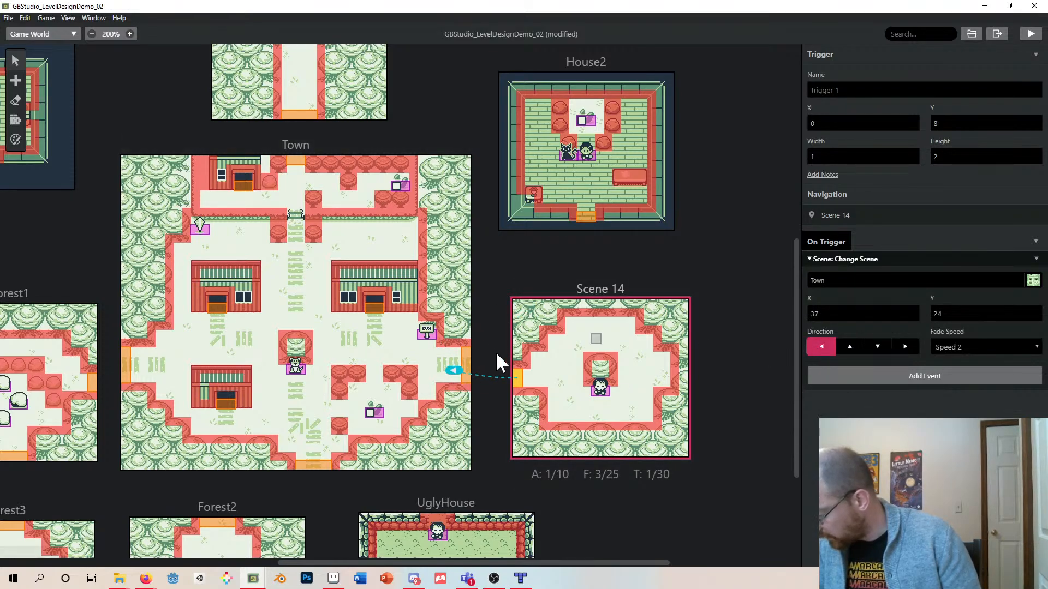
# - Point the Town's east-edge trigger to Scene 14 at X 1, Y 9
pyautogui.click(467, 362)
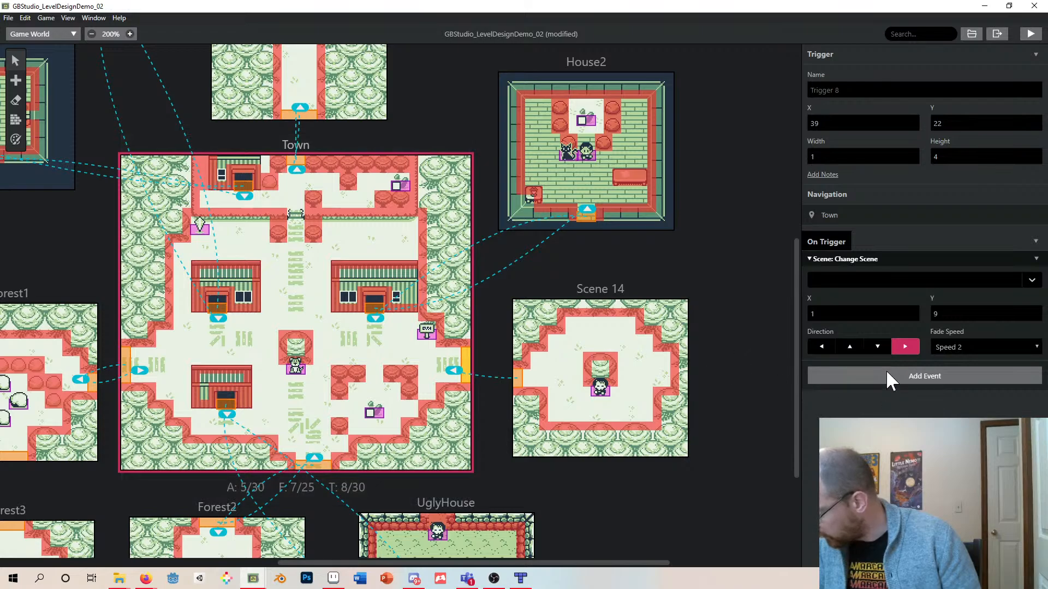
pyautogui.click(919, 285)
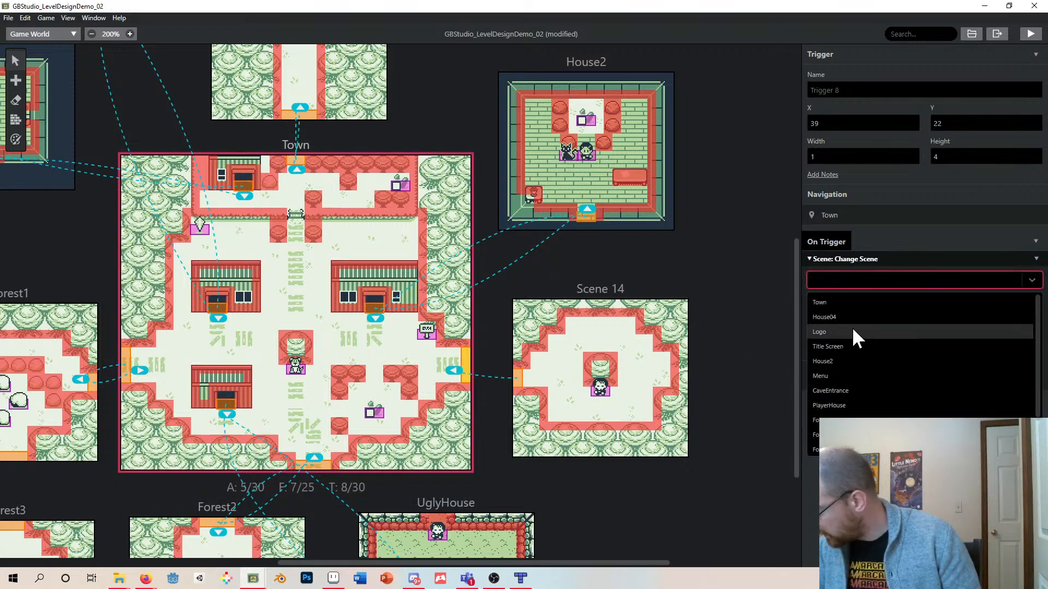
pyautogui.scroll(-1, 864, 388)
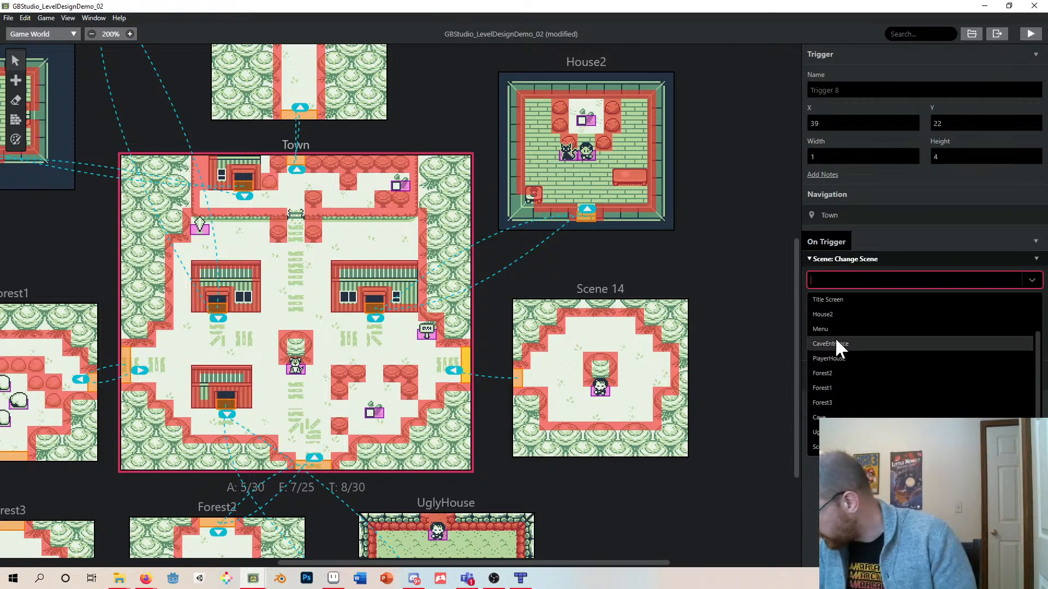
pyautogui.scroll(1, 866, 360)
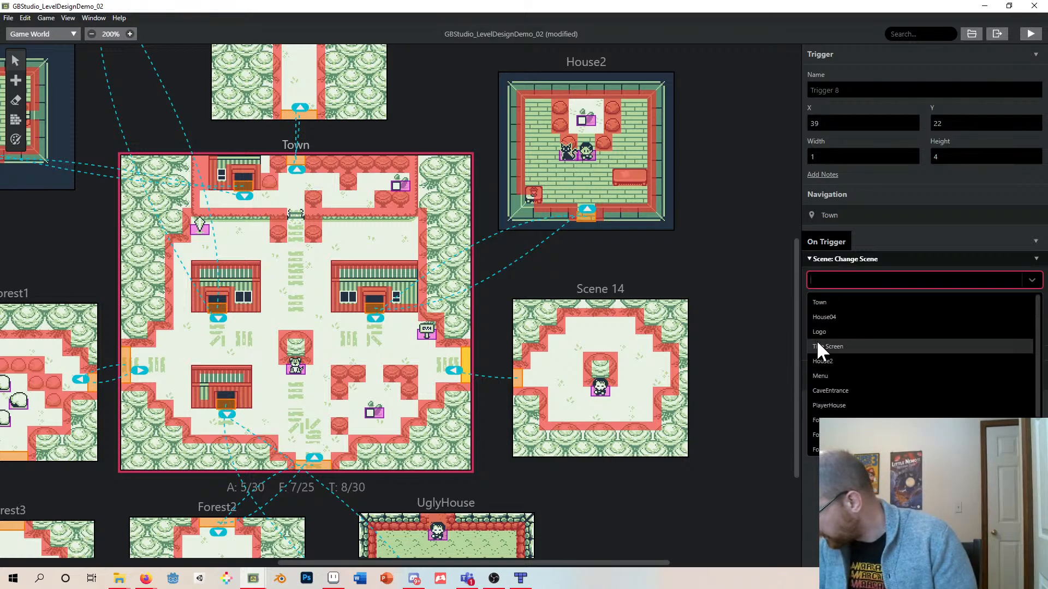
pyautogui.click(833, 303)
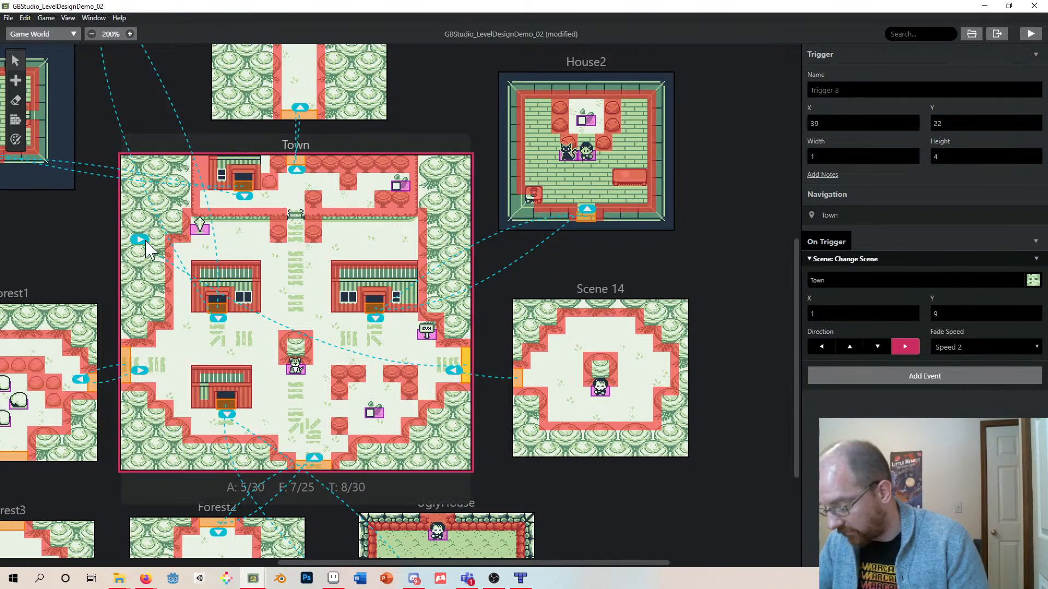
pyautogui.moveTo(140, 238)
pyautogui.mouseDown()
pyautogui.moveTo(503, 362)
pyautogui.moveTo(523, 383)
pyautogui.mouseUp()
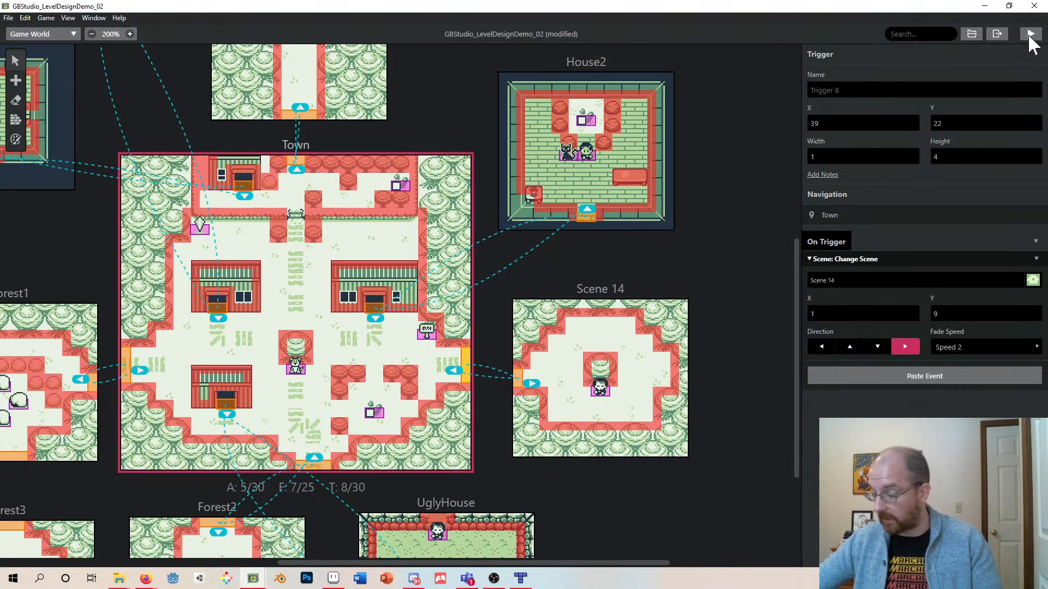
# - Save the project and launch the game in the play window
pyautogui.hotkey('ctrl', 's')
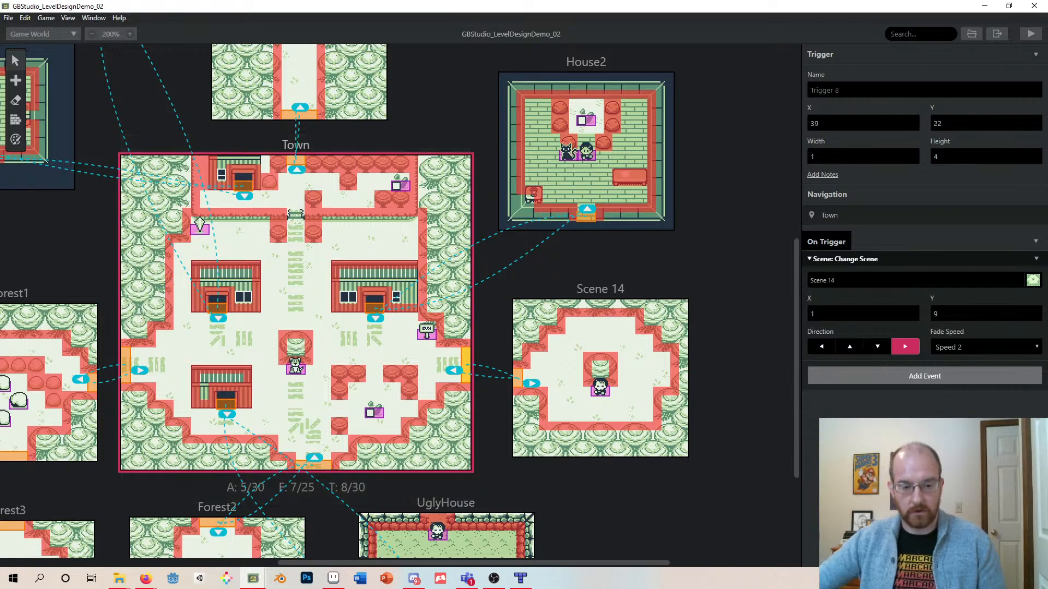
pyautogui.moveTo(569, 584); pyautogui.dragTo(519, 186)
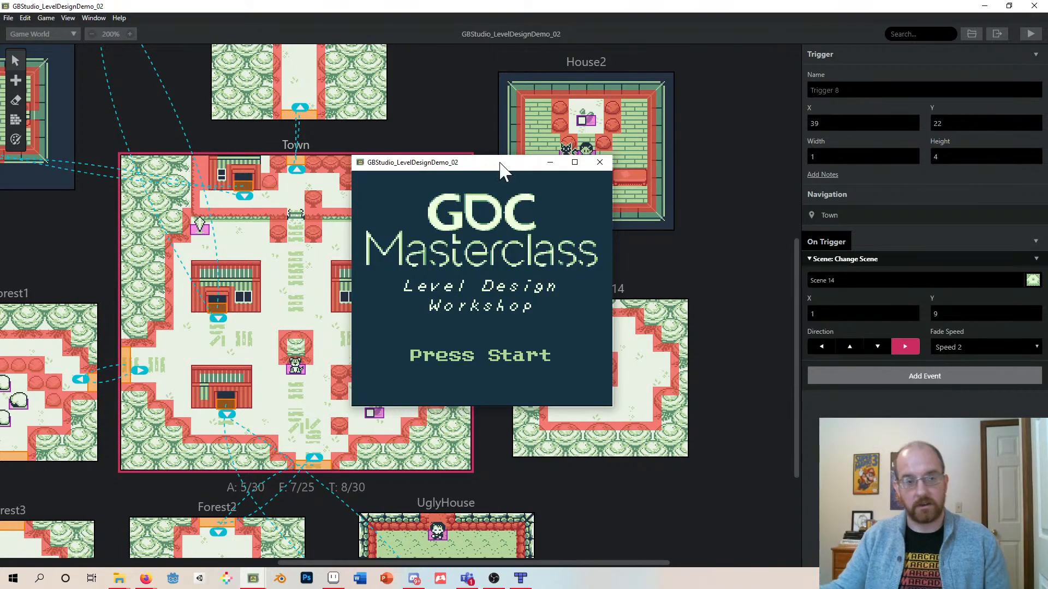
# - Playtest by starting the game and walking into the UglyHouse to accept the brother quest from its NPC
pyautogui.press('Return')
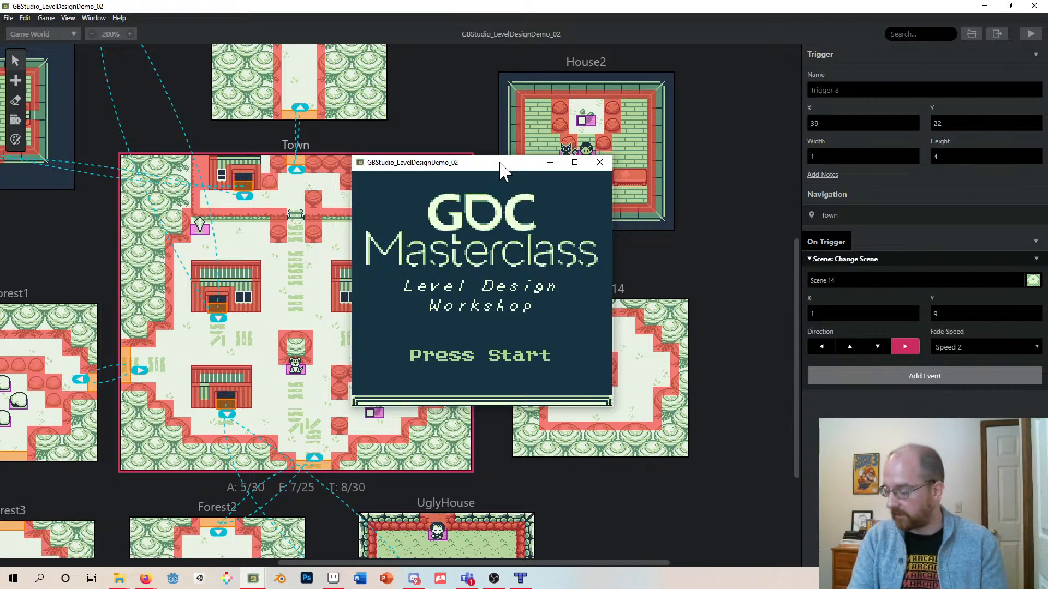
pyautogui.press('z')
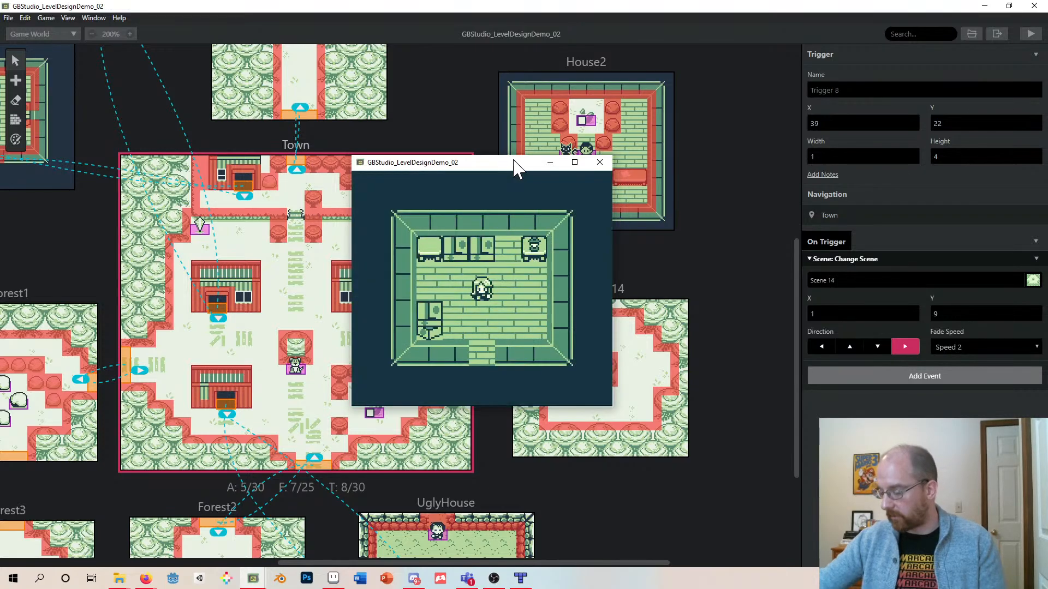
pyautogui.press('Down')
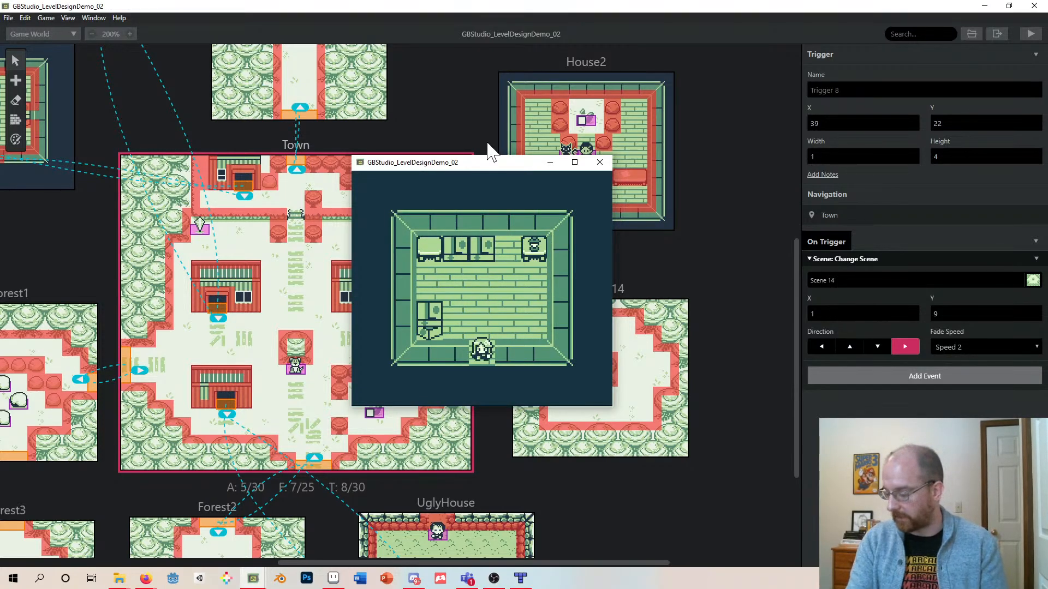
pyautogui.press('Down')
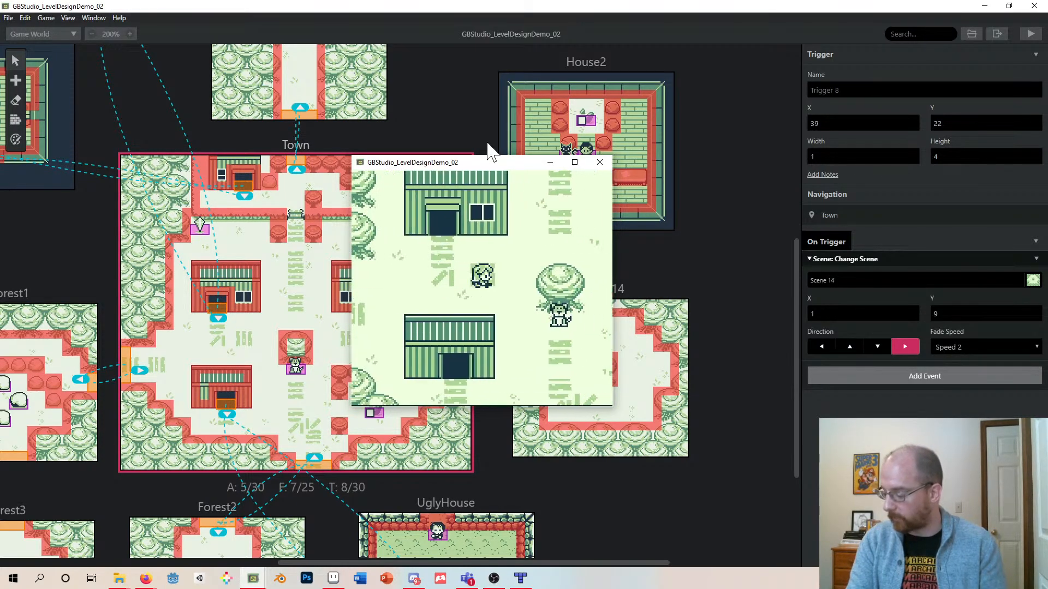
pyautogui.press('Right')
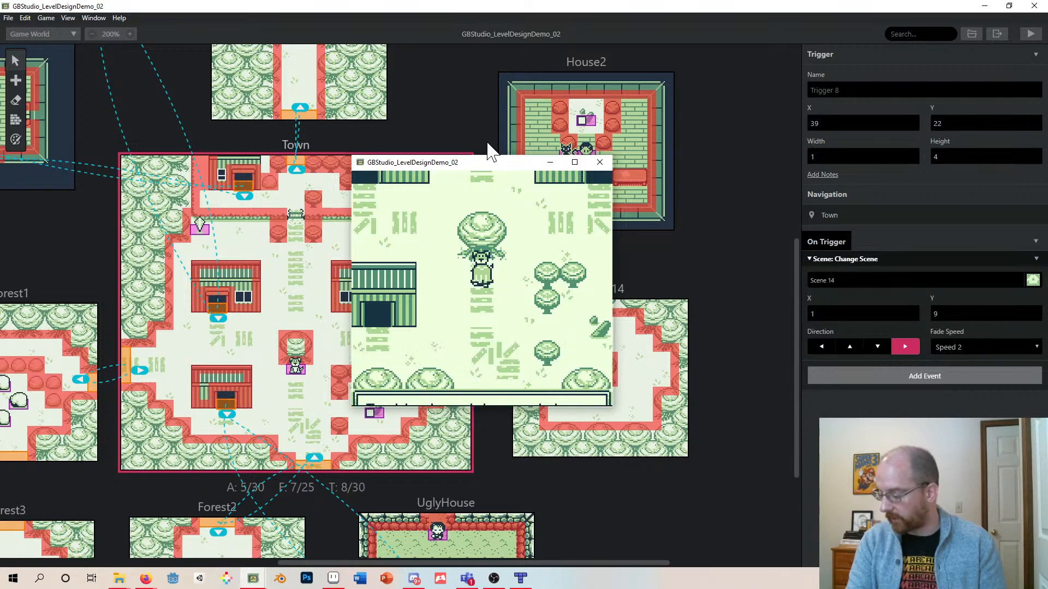
pyautogui.press('Up')
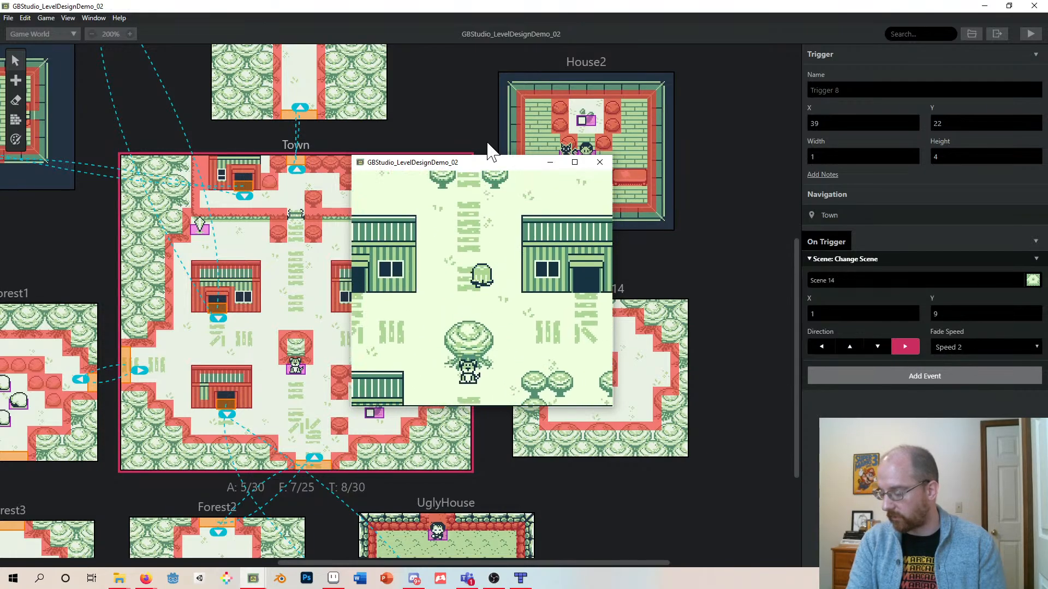
pyautogui.press('Down')
pyautogui.press('Right')
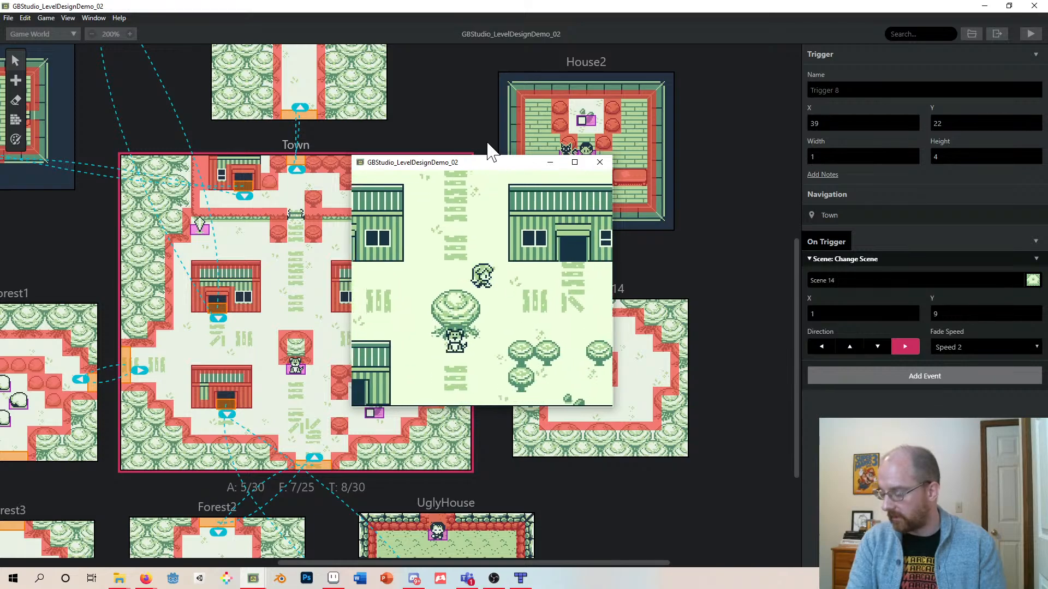
pyautogui.press('Down')
pyautogui.press('Left')
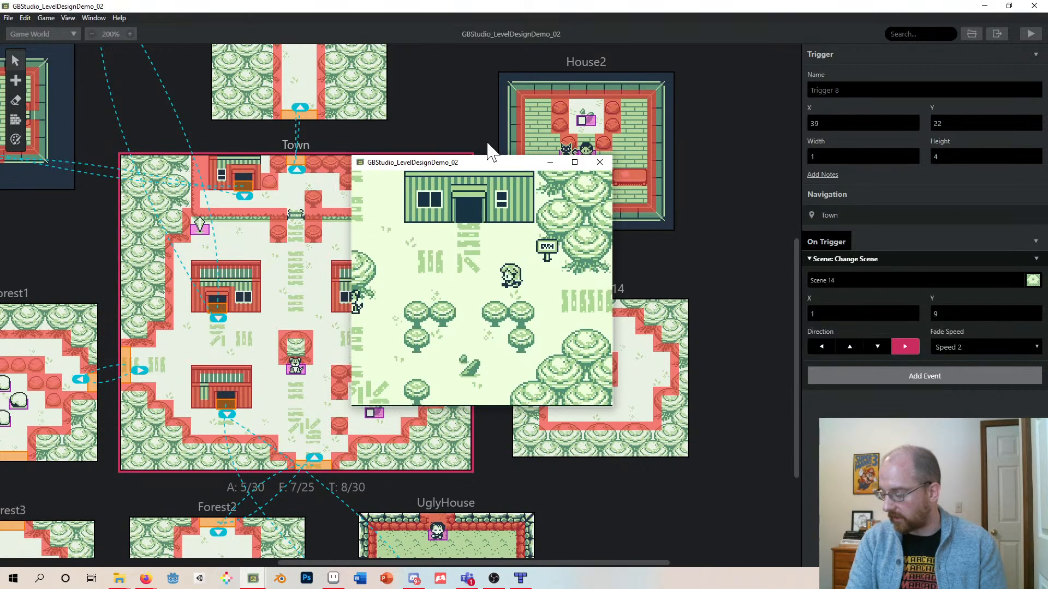
pyautogui.press('Left')
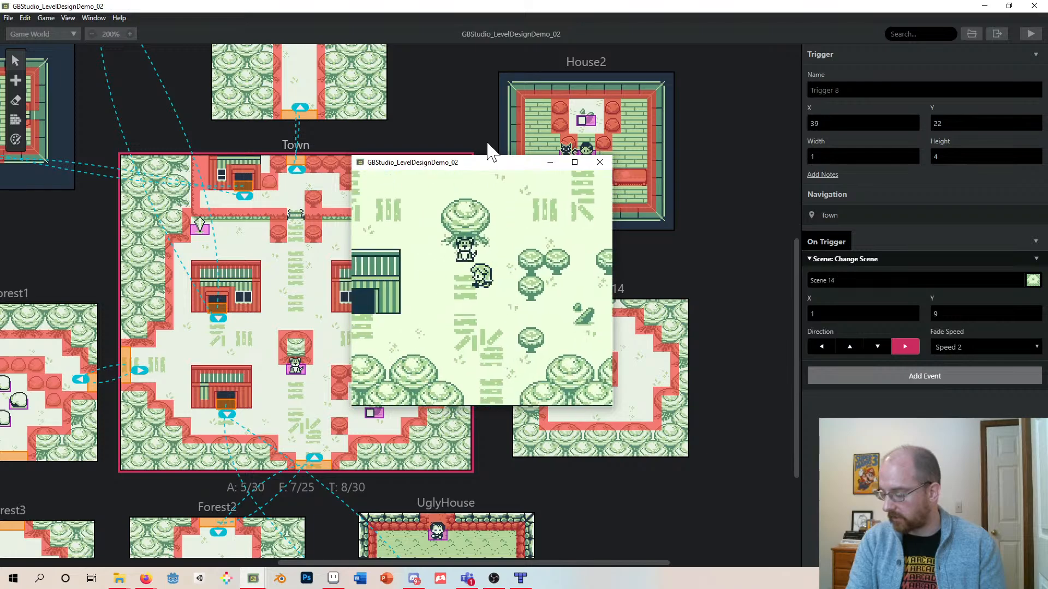
pyautogui.press('Left')
pyautogui.press('Down')
pyautogui.press('Left')
pyautogui.press('Up')
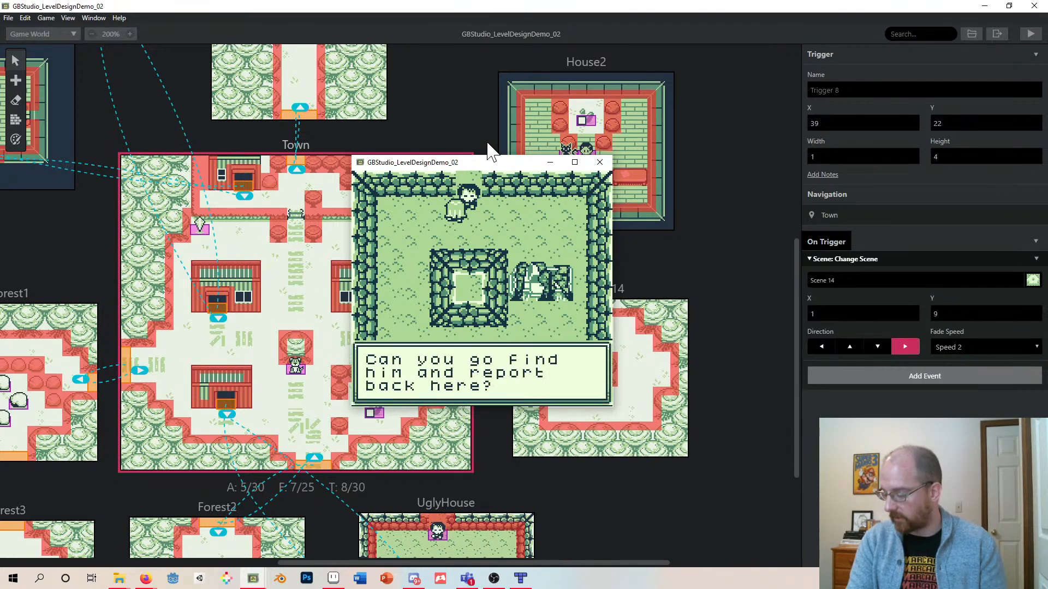
pyautogui.press('z')
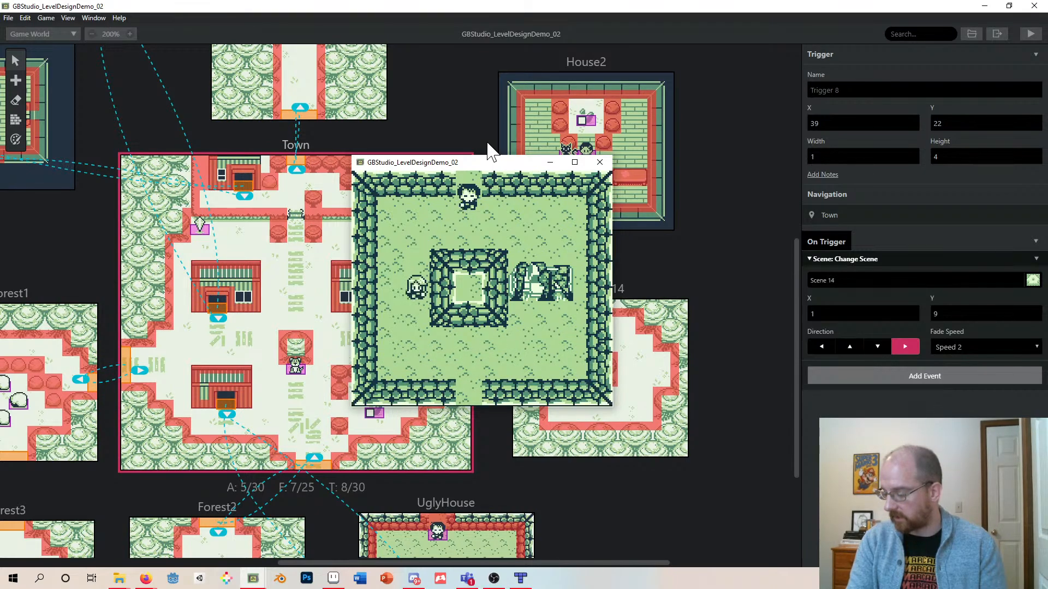
# - Walk east out of the Town into Scene 14 and talk through the hiding brother's dialogue
pyautogui.press('Down')
pyautogui.press('Right')
pyautogui.press('Down')
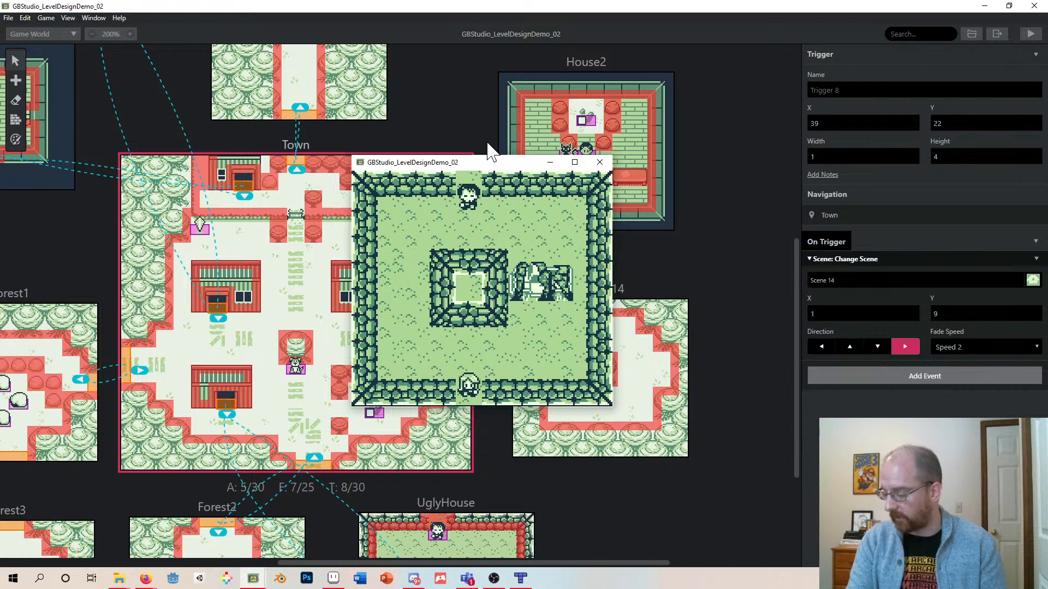
pyautogui.press('Right')
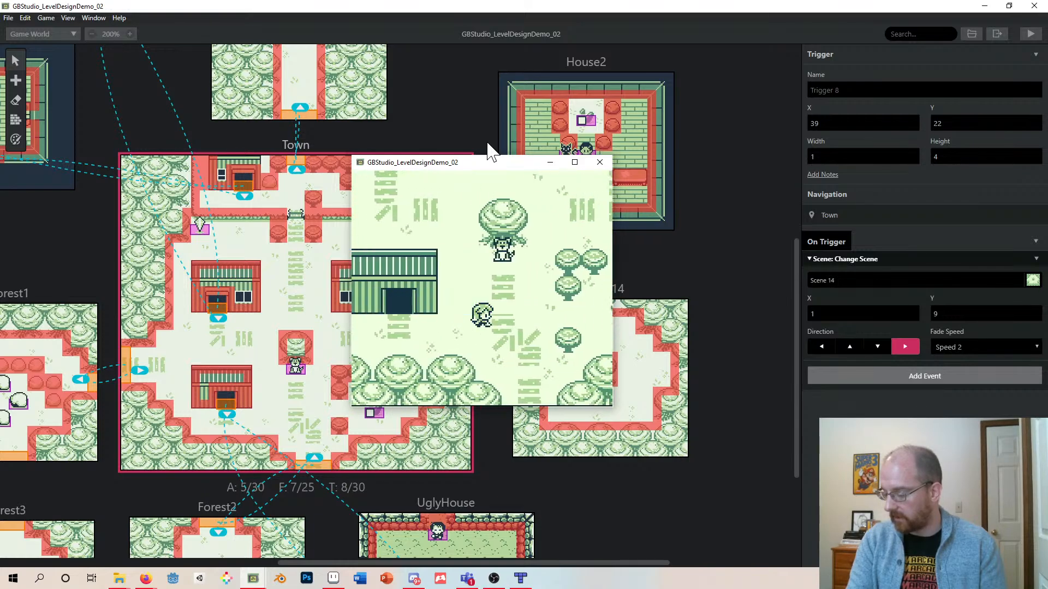
pyautogui.press('Right')
pyautogui.press('Up')
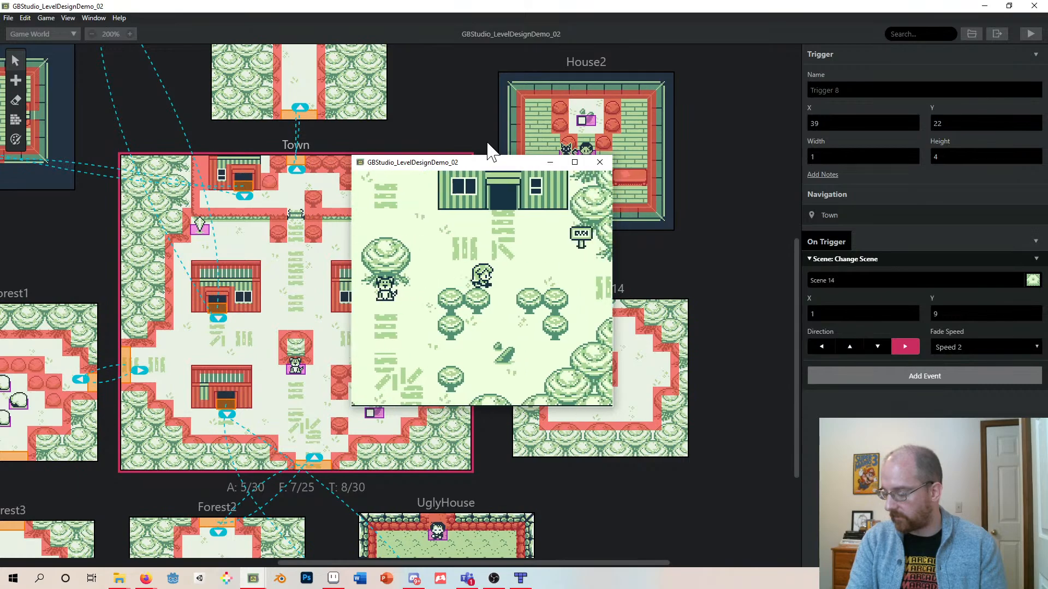
pyautogui.press('Right')
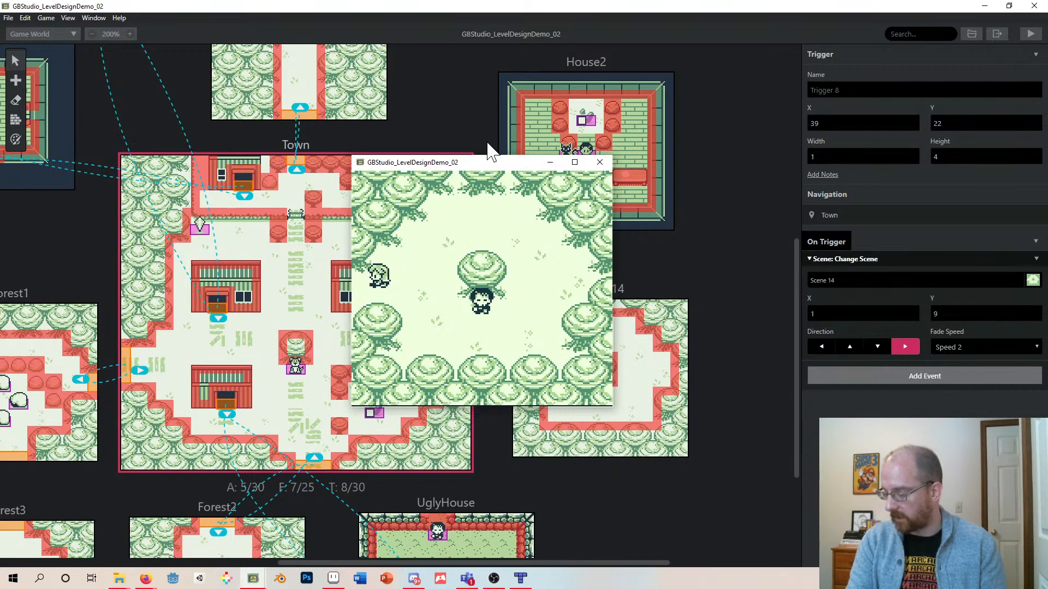
pyautogui.press('Left')
pyautogui.press('Right')
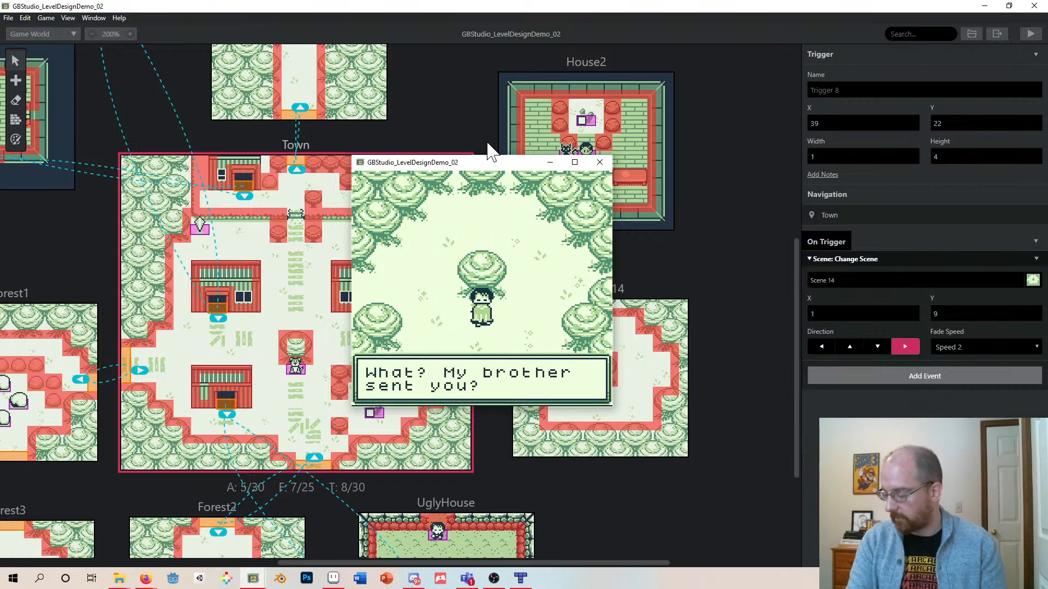
pyautogui.press('z')
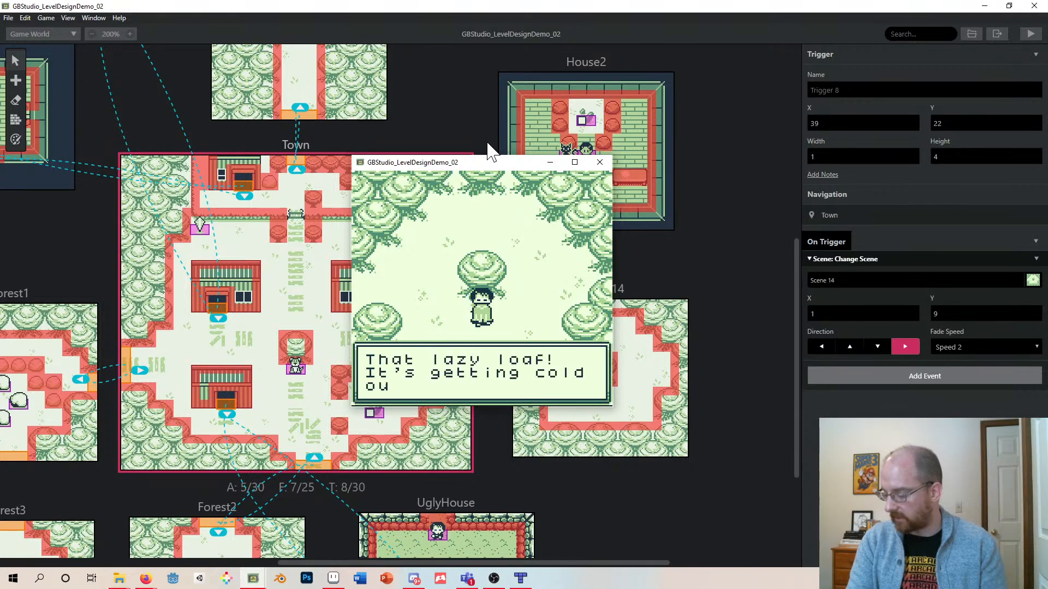
pyautogui.press('z')
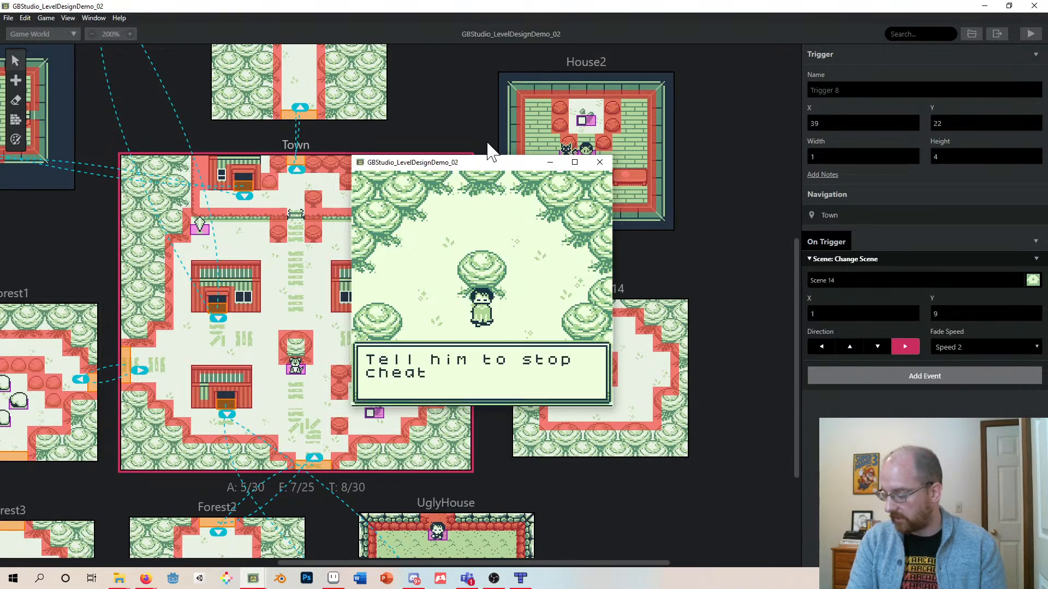
pyautogui.press('z')
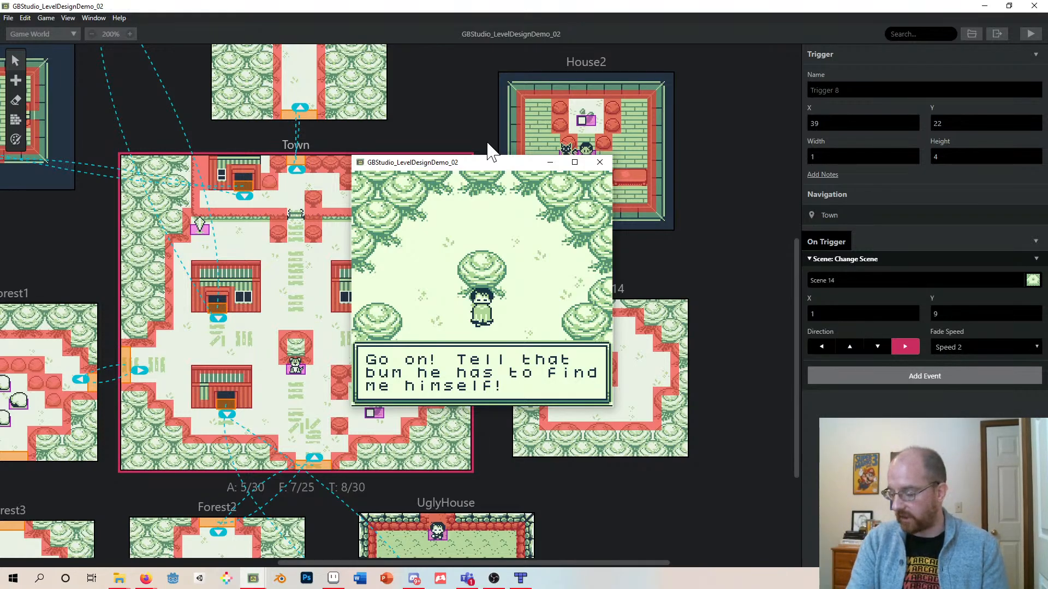
pyautogui.press('z')
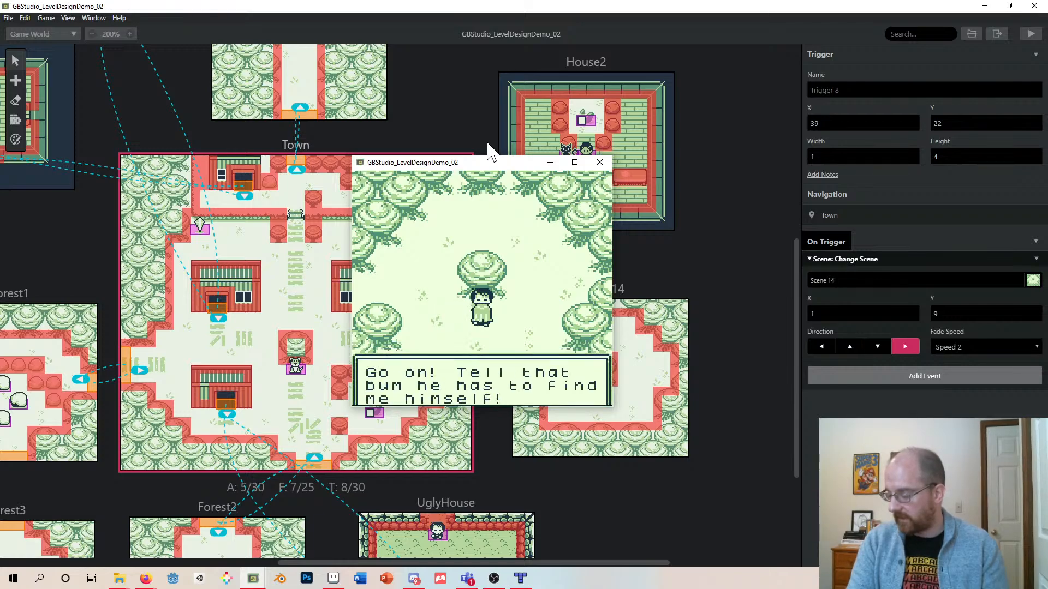
pyautogui.press('z')
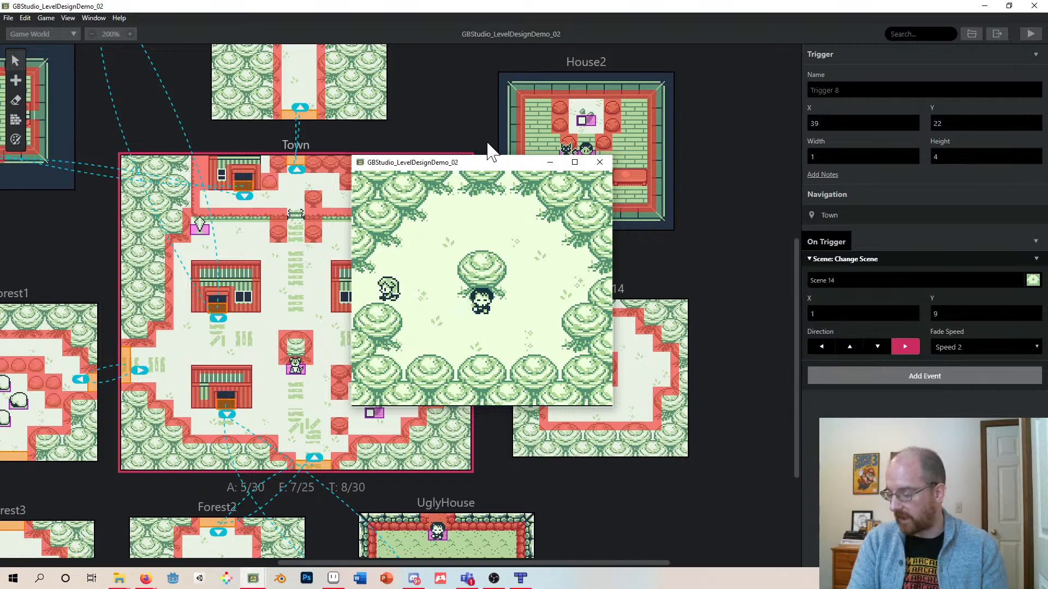
# - Walk back west through the Town and into the UglyHouse
pyautogui.press('Left')
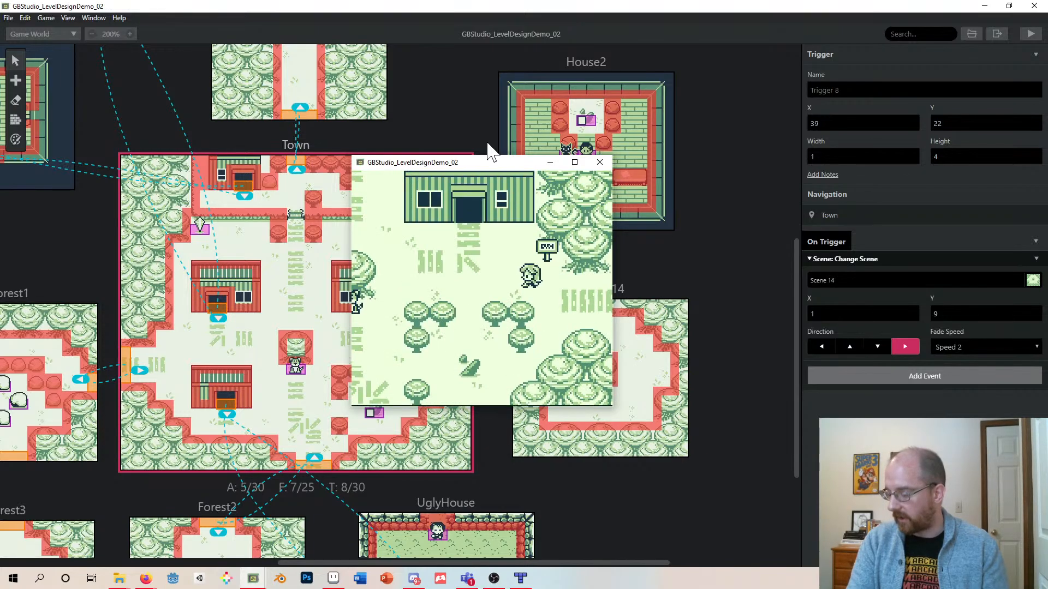
pyautogui.press('Left')
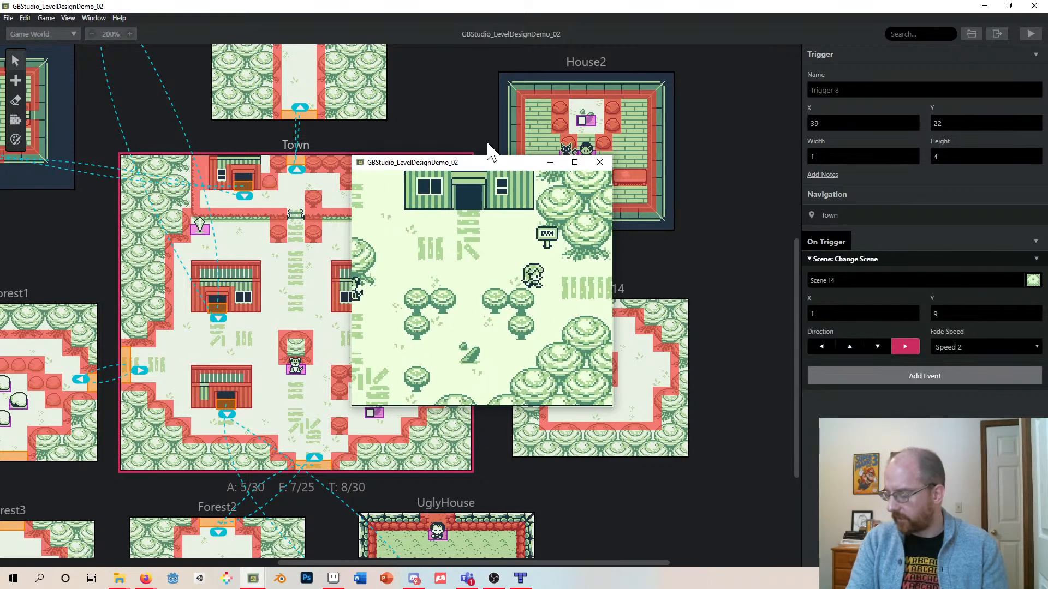
pyautogui.press('Right')
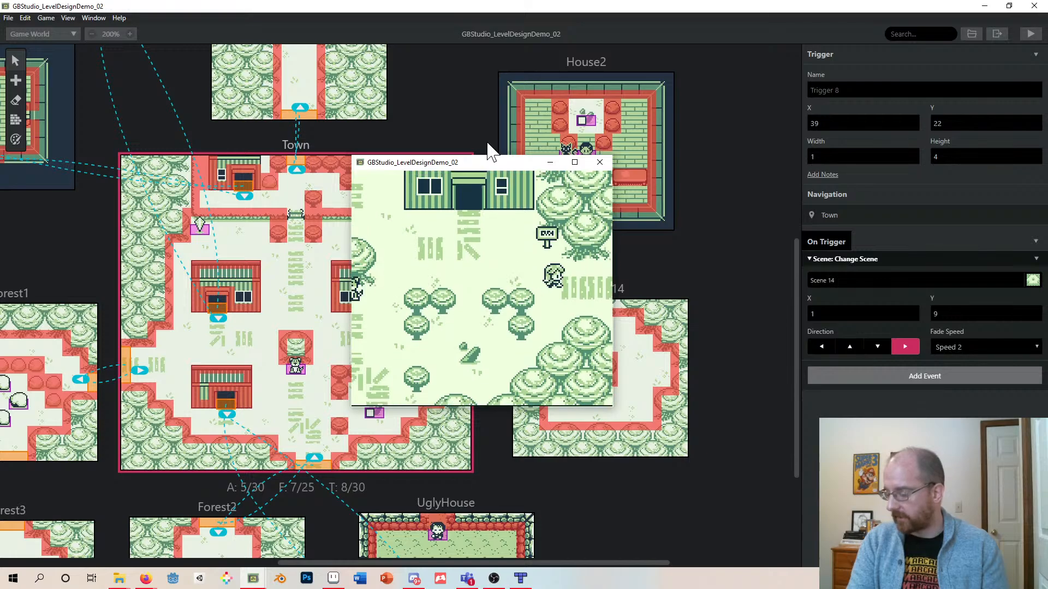
pyautogui.press('Down')
pyautogui.press('Up')
pyautogui.press('Left')
pyautogui.press('Down')
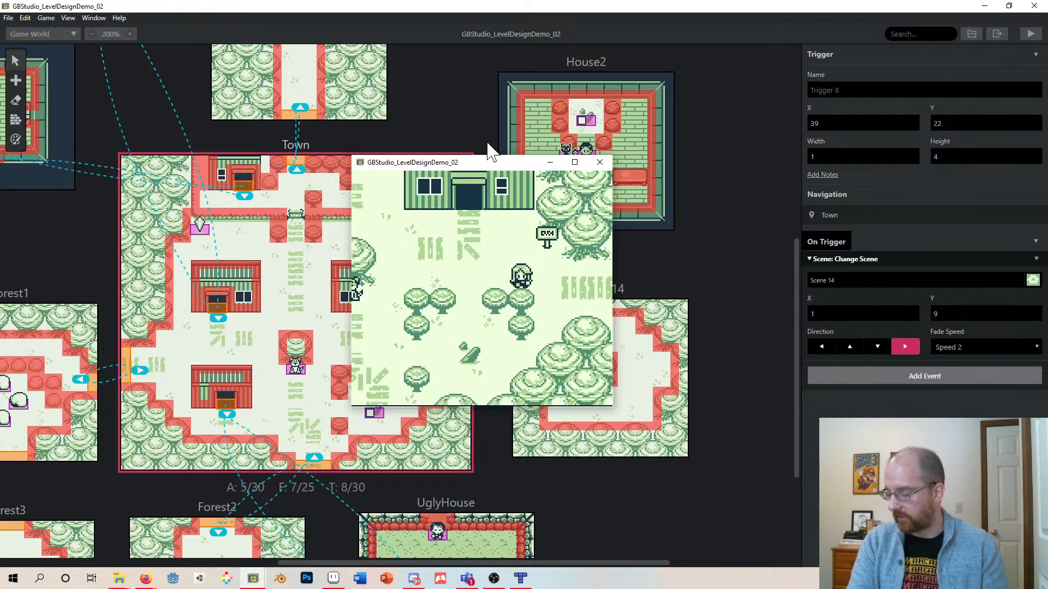
pyautogui.press('Right')
pyautogui.press('Down')
pyautogui.press('Up')
pyautogui.press('Left')
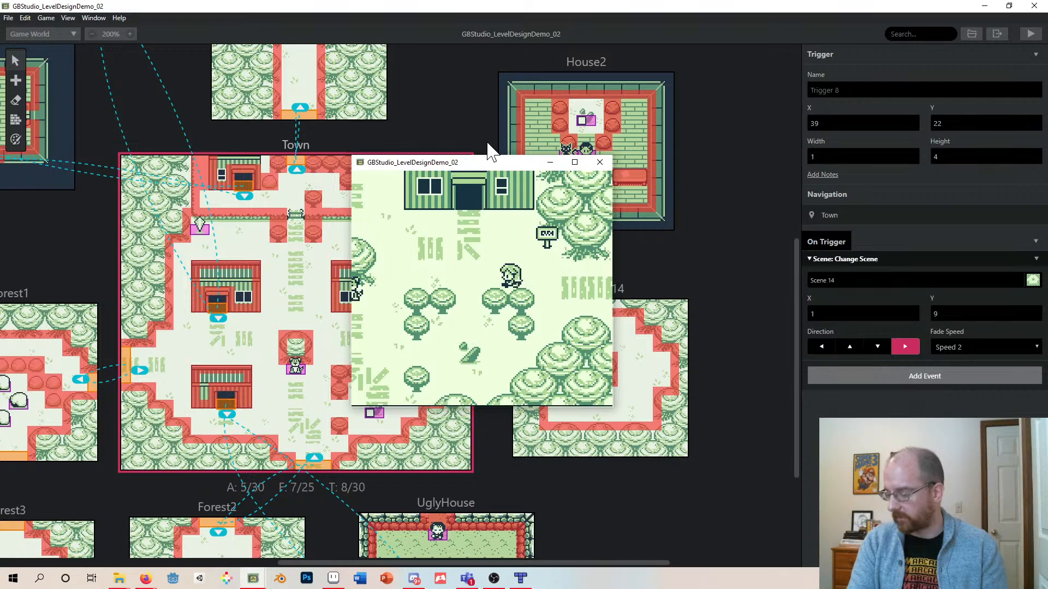
pyautogui.press('Left')
pyautogui.press('Down')
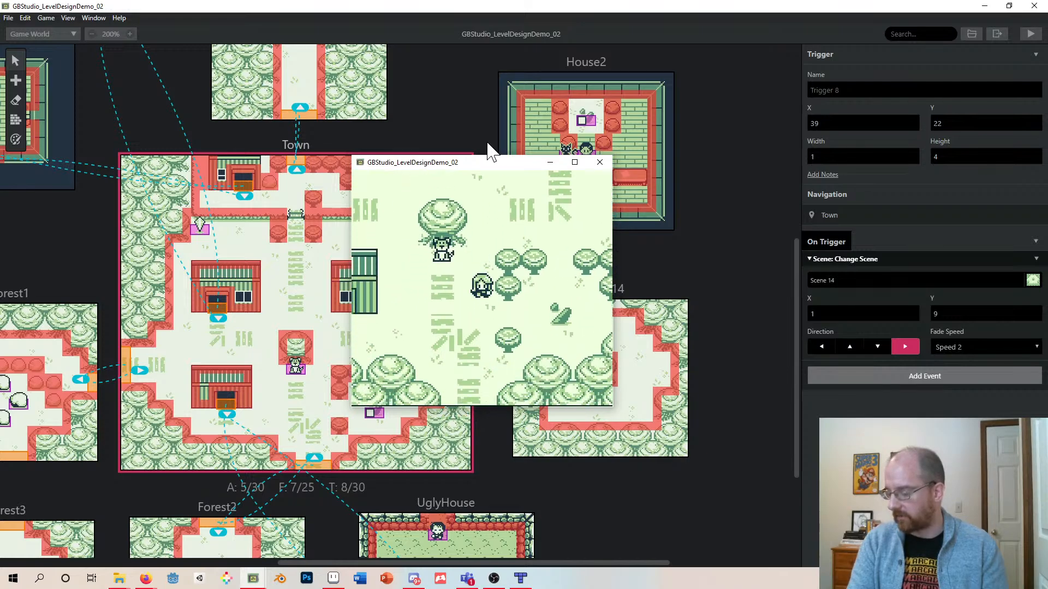
pyautogui.press('Left')
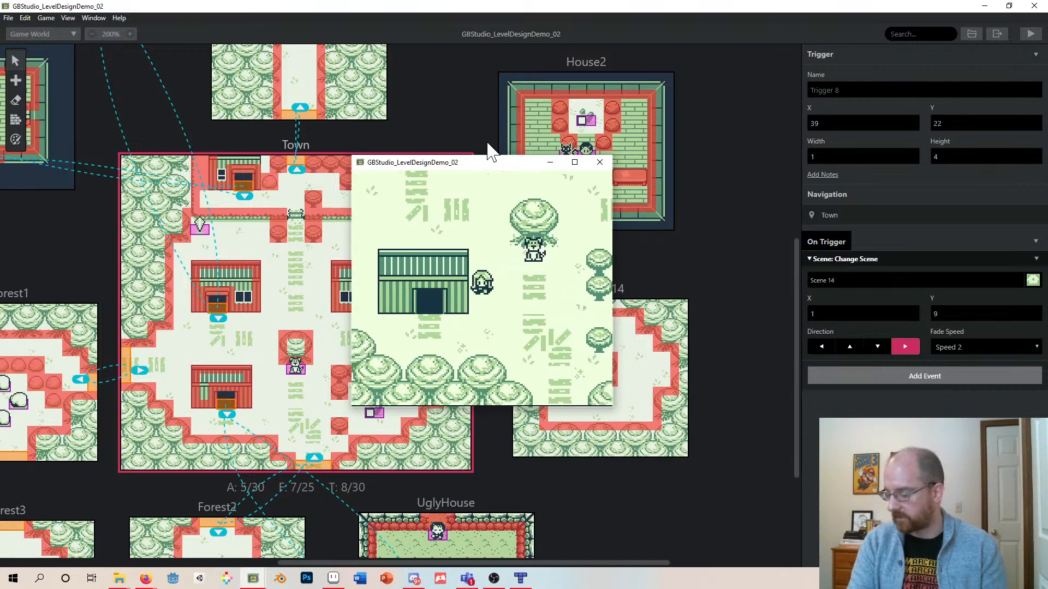
pyautogui.press('Down')
pyautogui.press('Left')
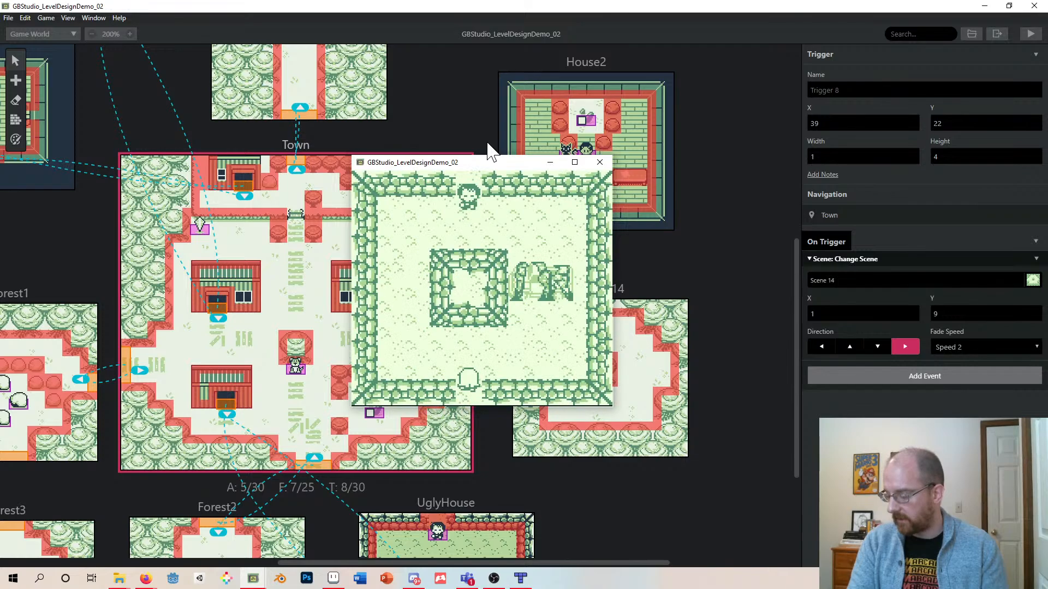
pyautogui.press('Up')
pyautogui.press('Left')
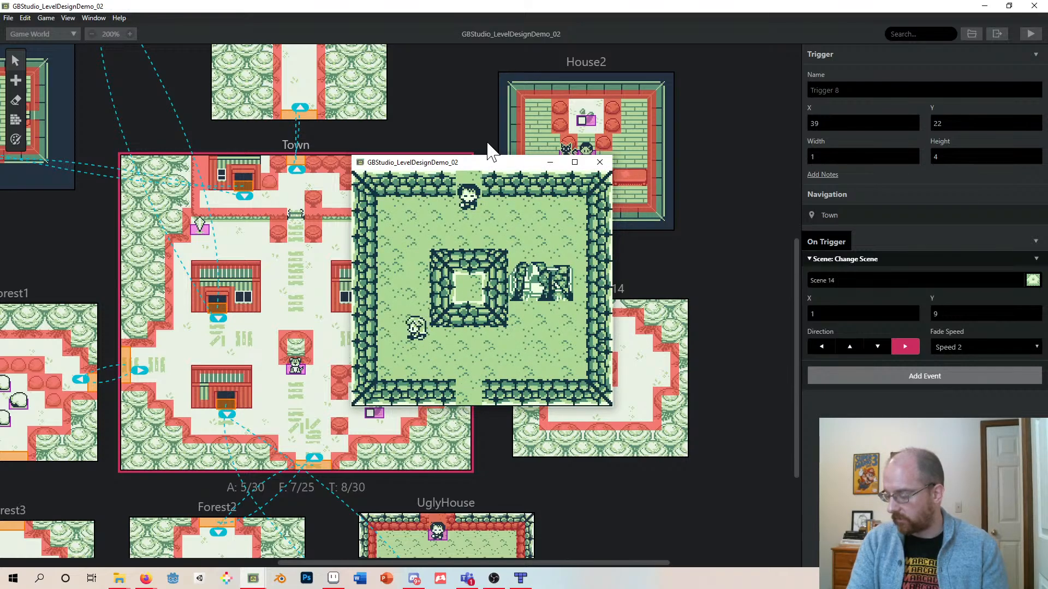
pyautogui.press('Up')
# - Playtest by talking to the UglyHouse NPC to finish the brother quest and viewing the quest list
pyautogui.press('Return')
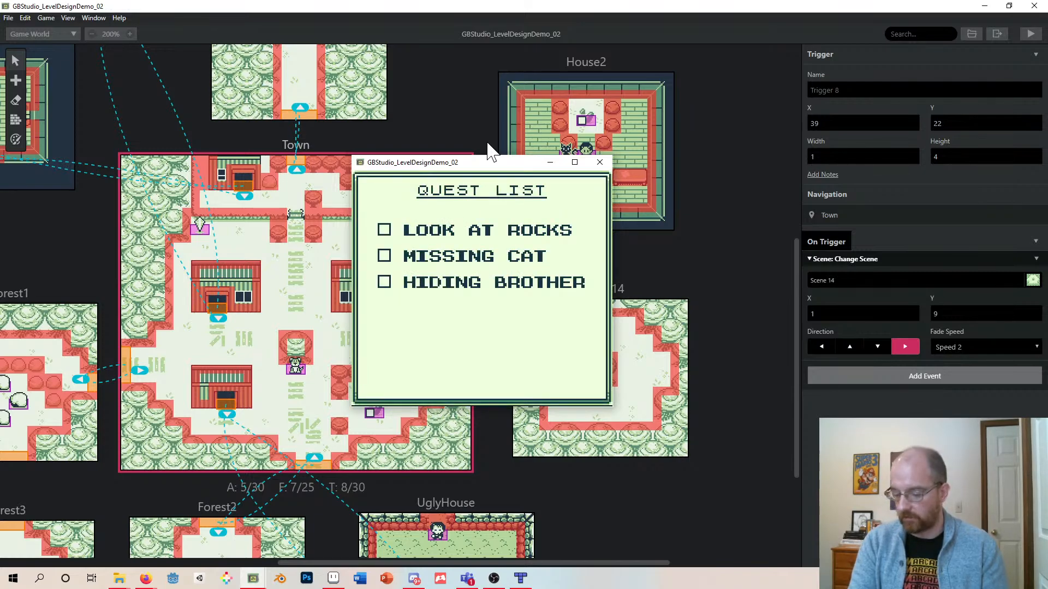
pyautogui.press('Return')
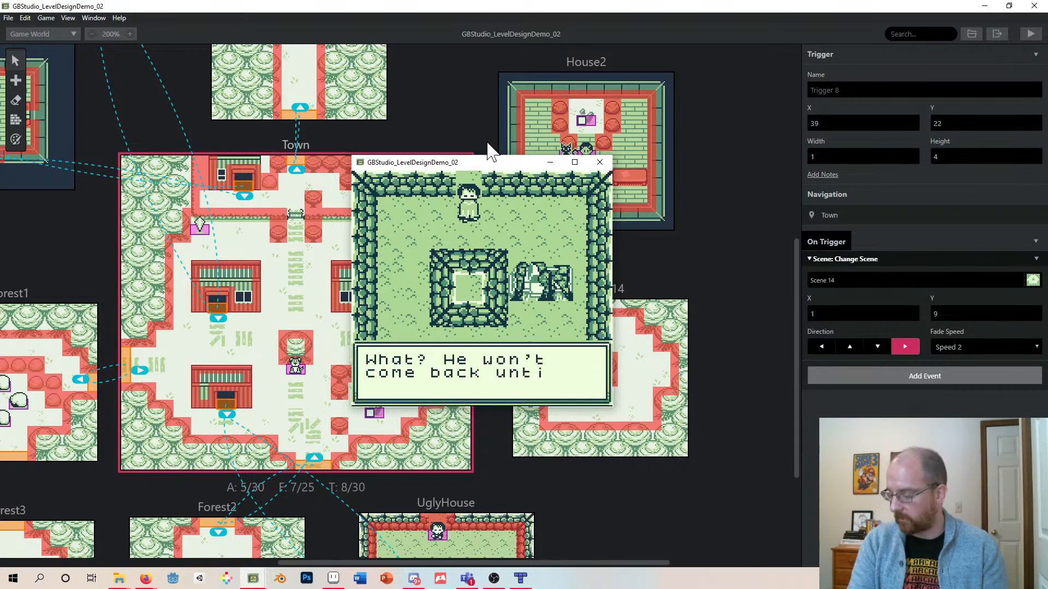
pyautogui.press('z')
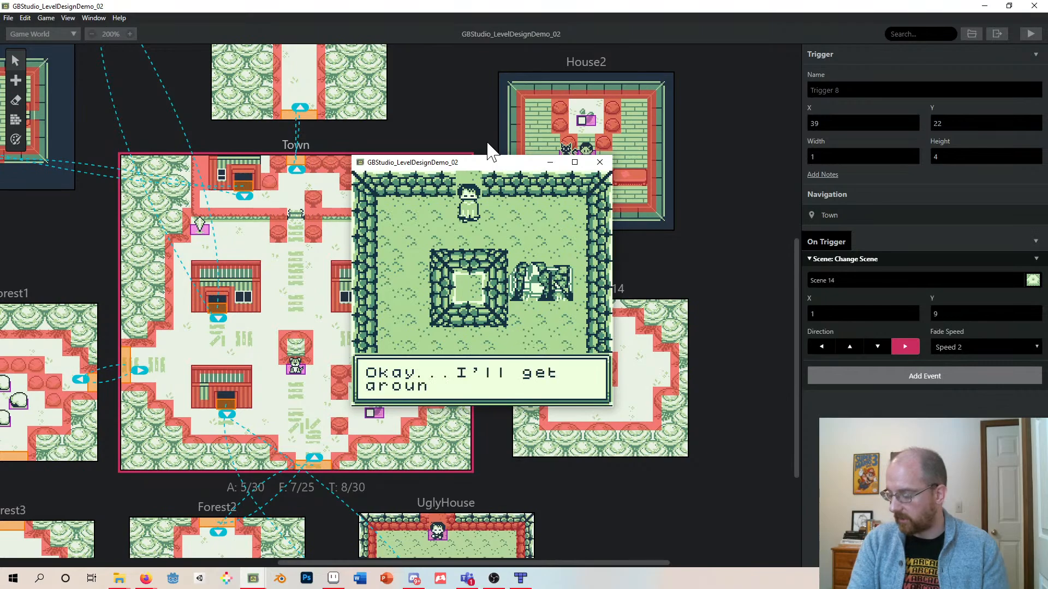
pyautogui.press('z')
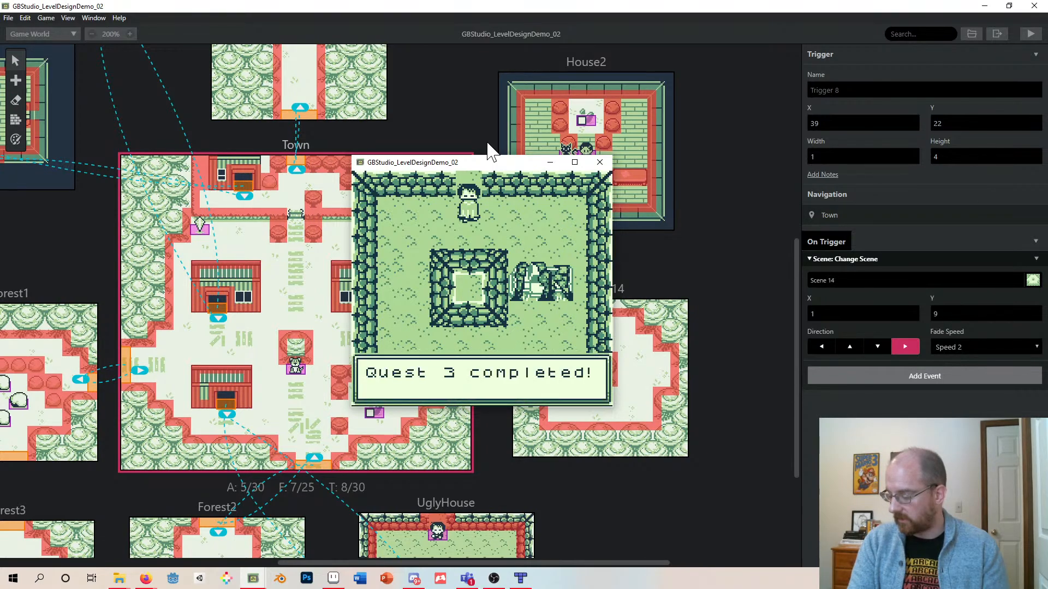
pyautogui.press('z')
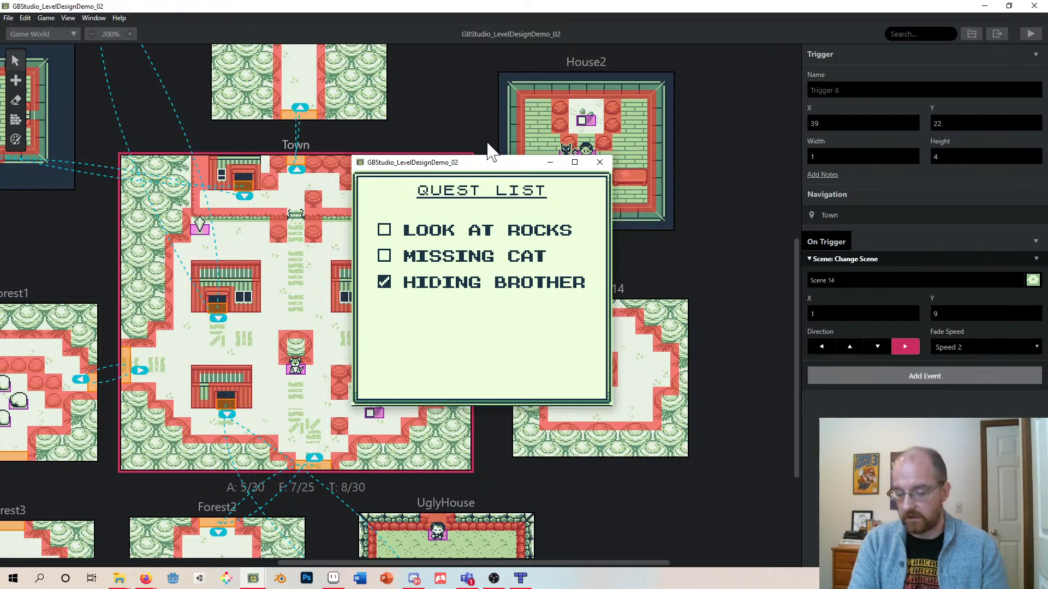
pyautogui.press('z')
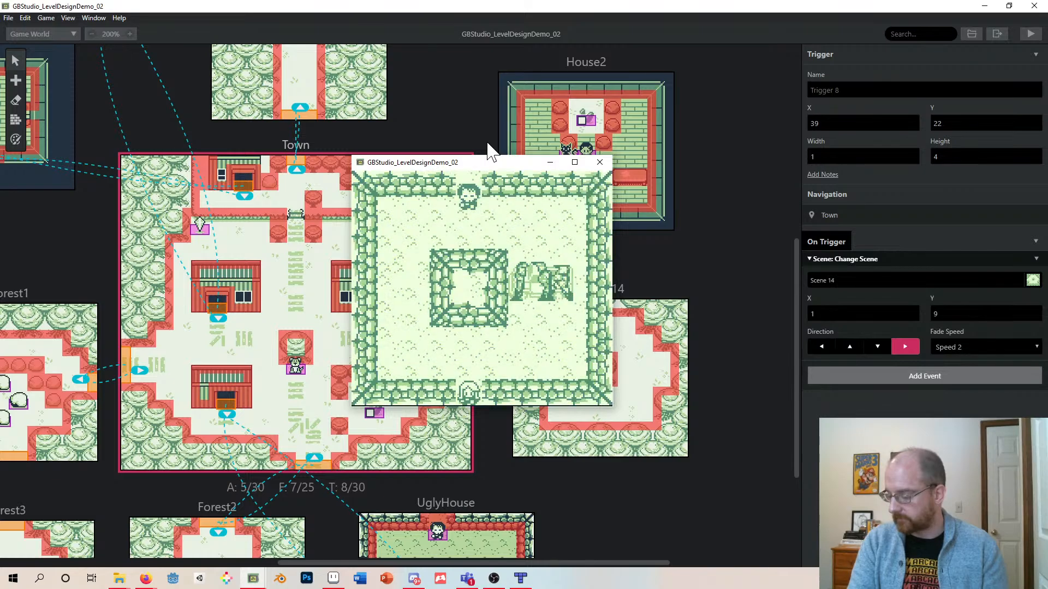
# - Walk out into the Town and close the game window to end the playtest
pyautogui.press('Down')
pyautogui.press('Right')
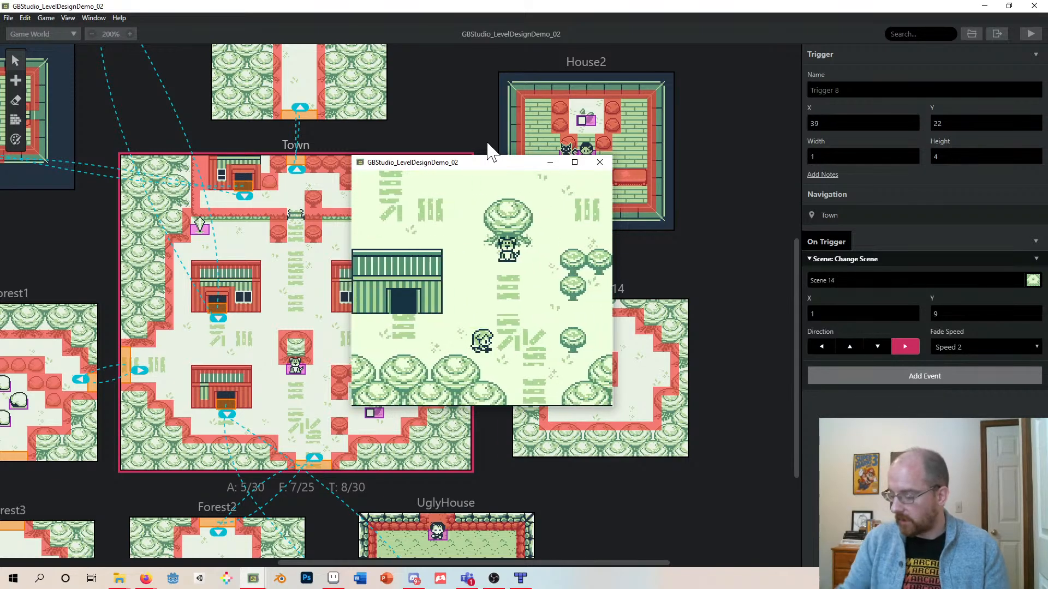
pyautogui.click(600, 162)
# - Add an Item: Attack event to a Forest1 rock's interaction script and browse its sprite sheet and field options
pyautogui.scroll(-5, 275, 240)
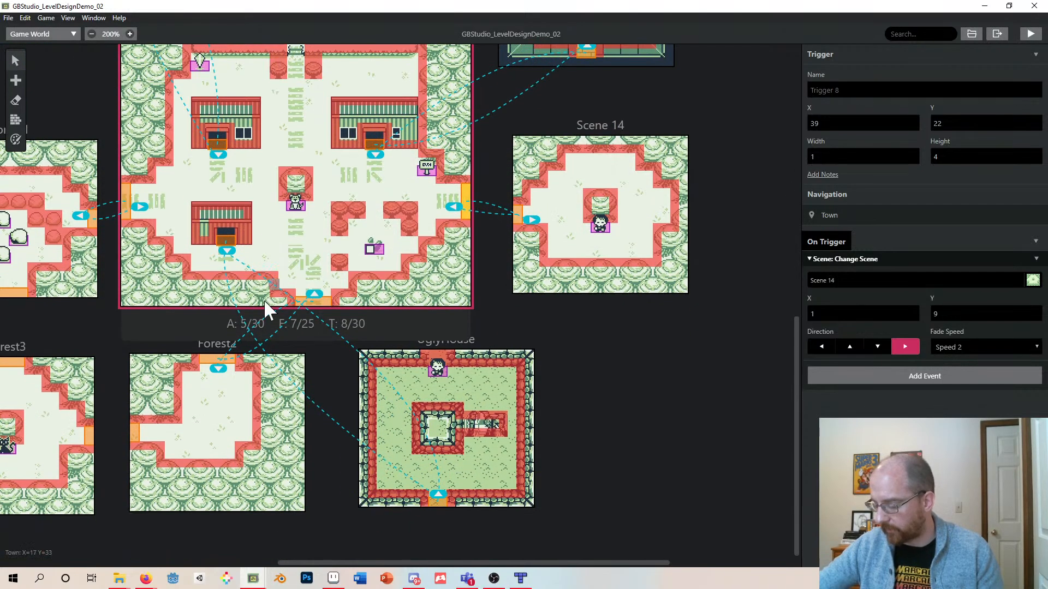
pyautogui.moveTo(383, 563); pyautogui.dragTo(294, 548)
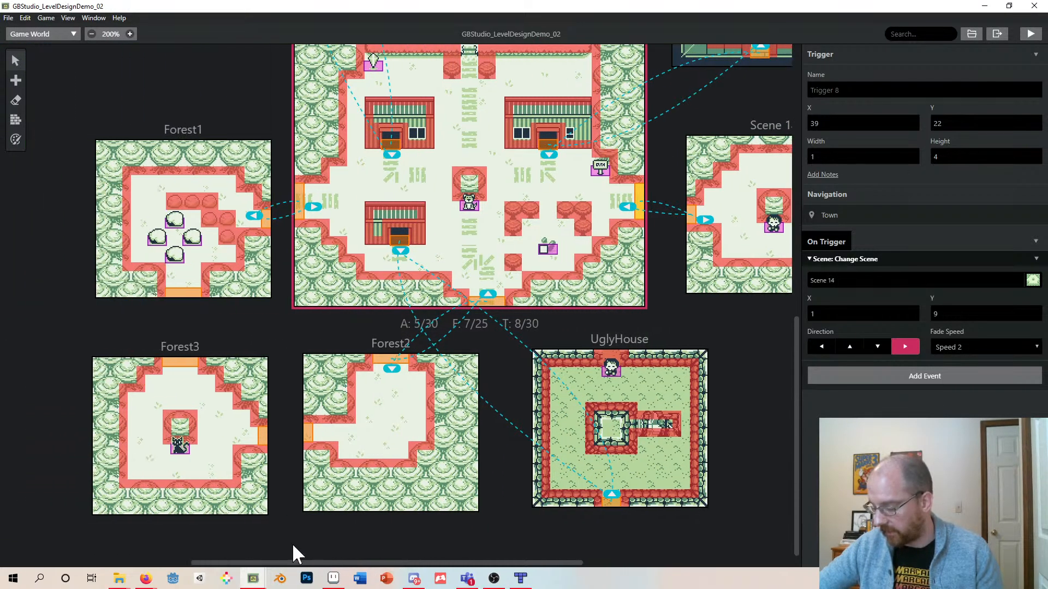
pyautogui.click(189, 241)
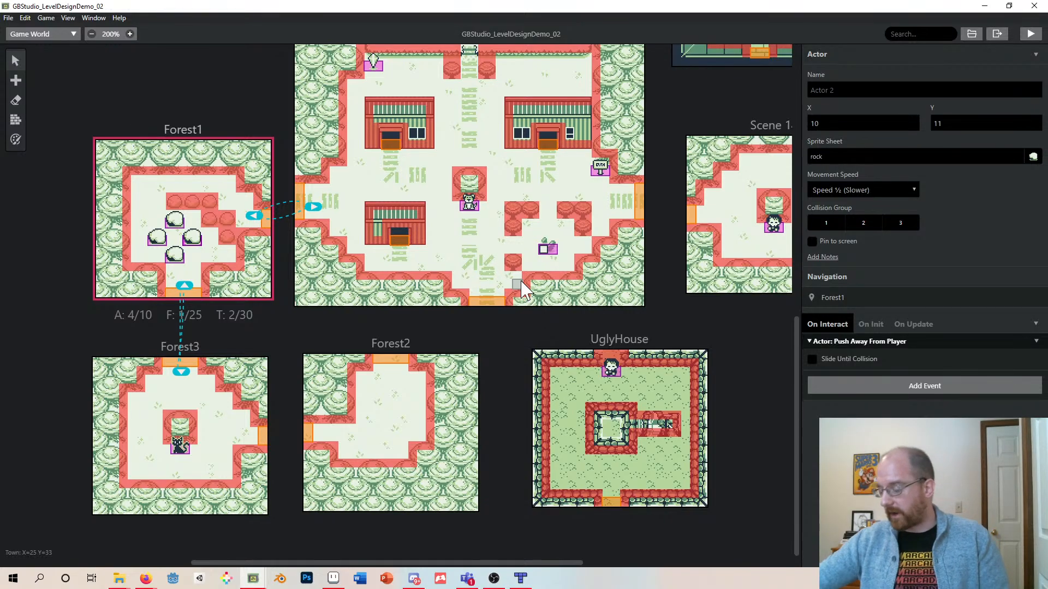
pyautogui.click(913, 384)
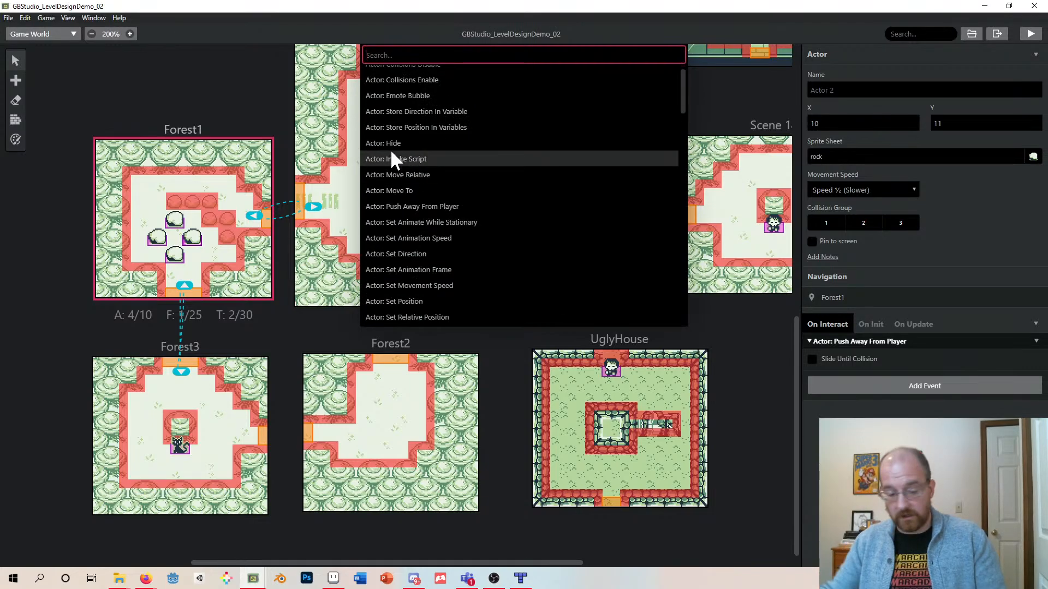
pyautogui.write('attach')
pyautogui.press('BackSpace')
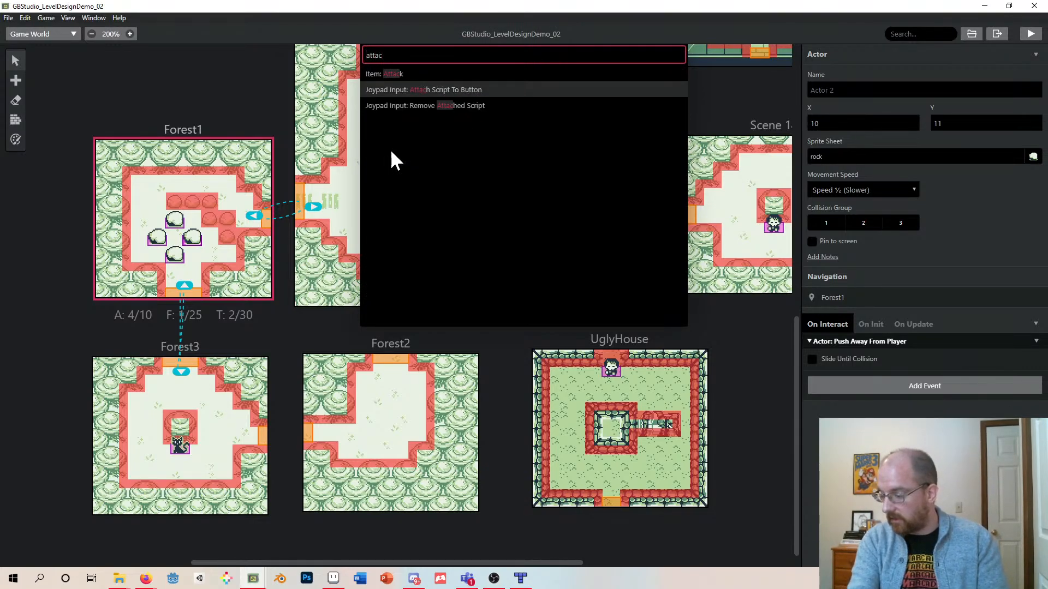
pyautogui.write('k')
pyautogui.click(395, 75)
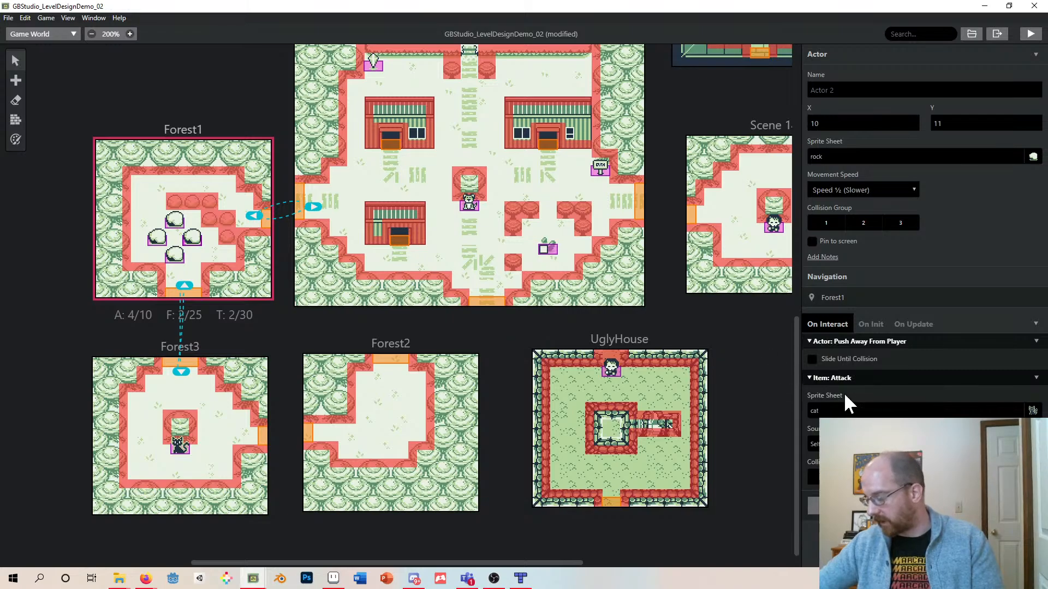
pyautogui.click(812, 410)
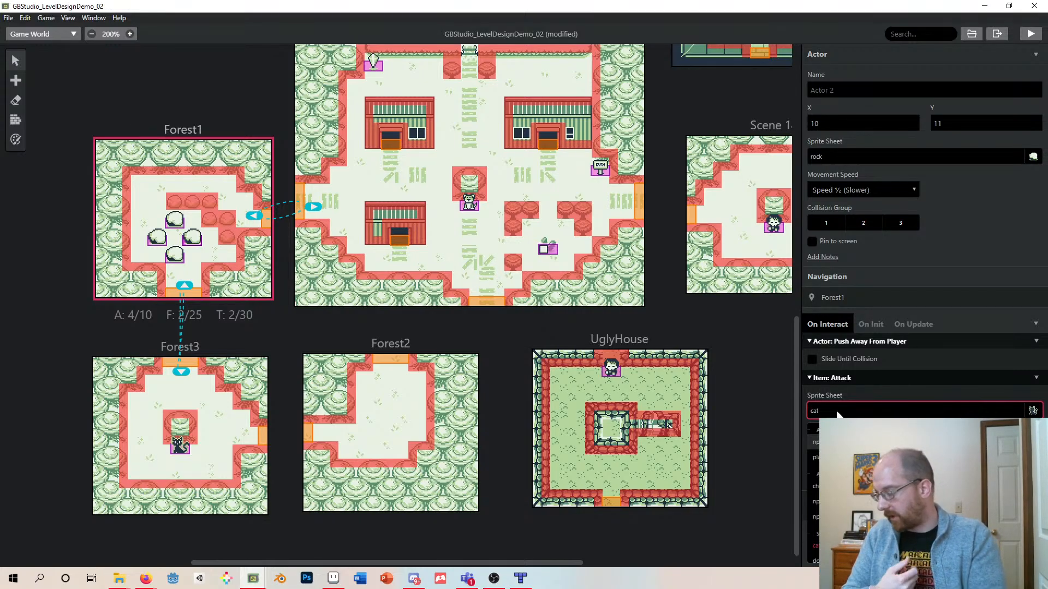
pyautogui.click(862, 394)
pyautogui.click(862, 444)
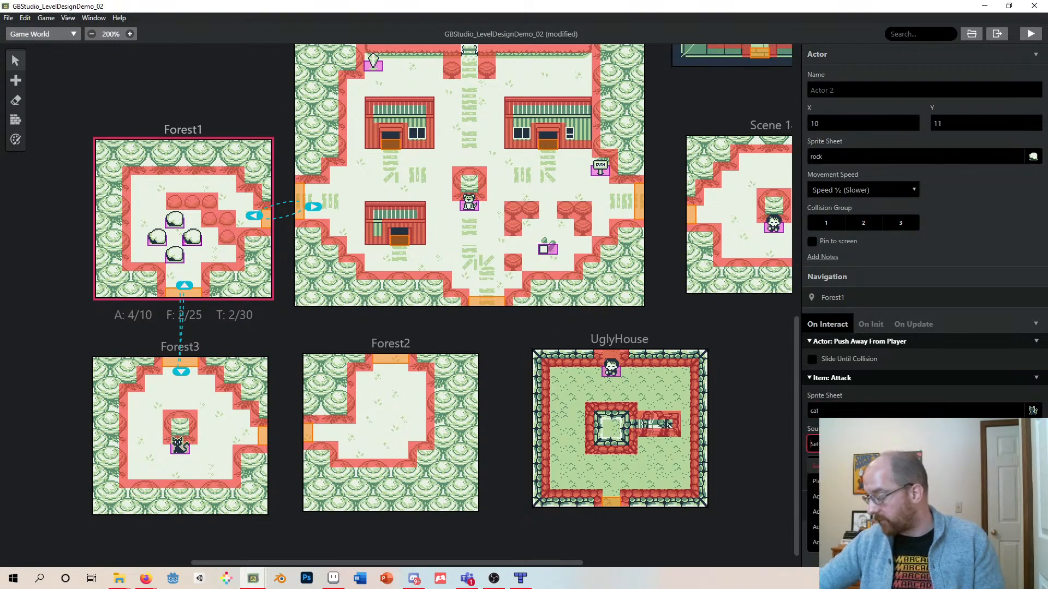
pyautogui.click(862, 466)
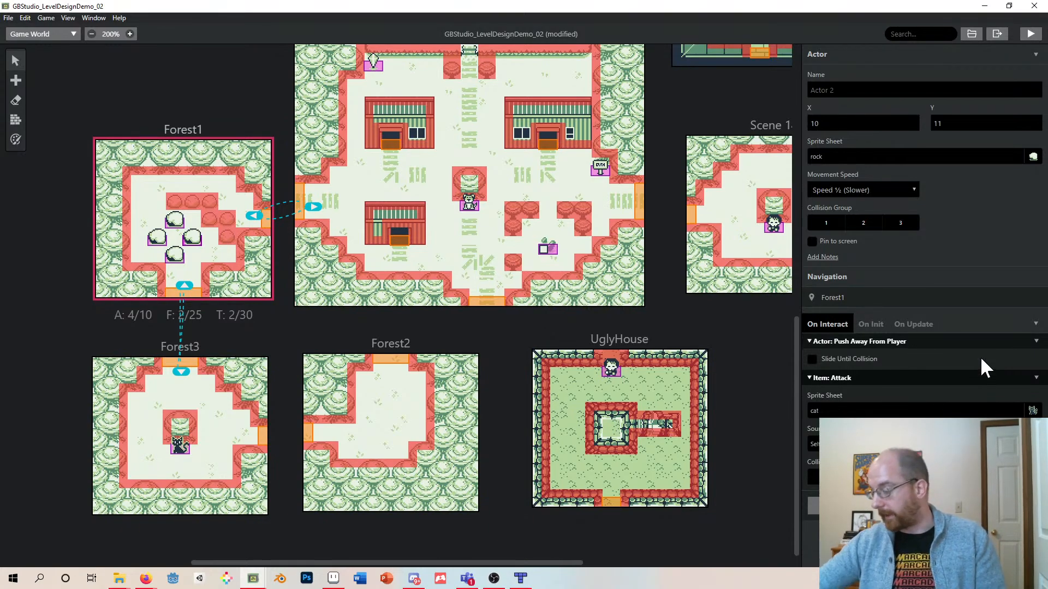
# - Delete the rock's whole interaction script and undo the last two changes
pyautogui.click(1036, 324)
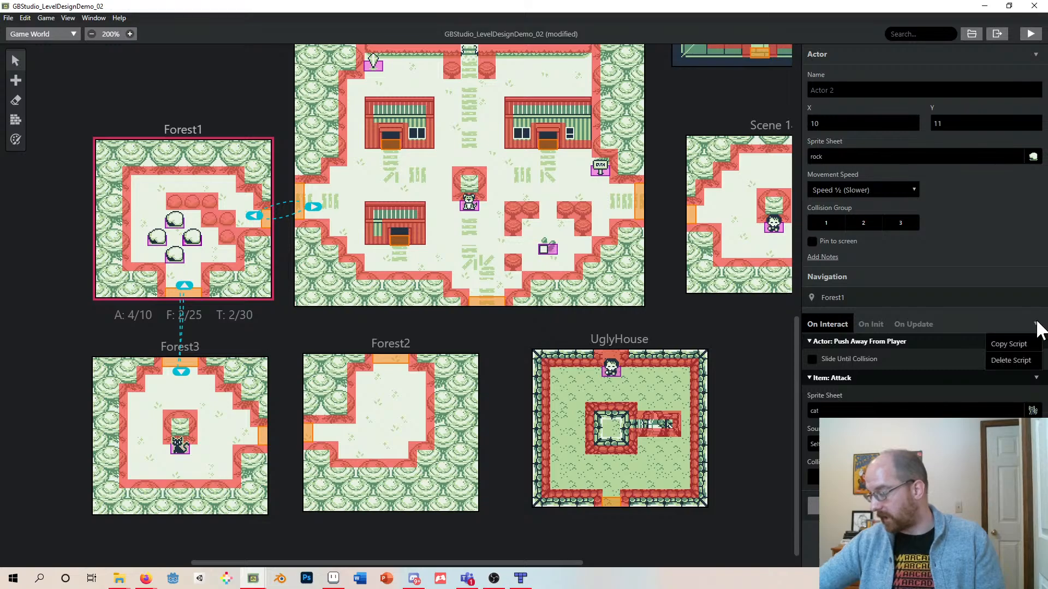
pyautogui.click(1013, 361)
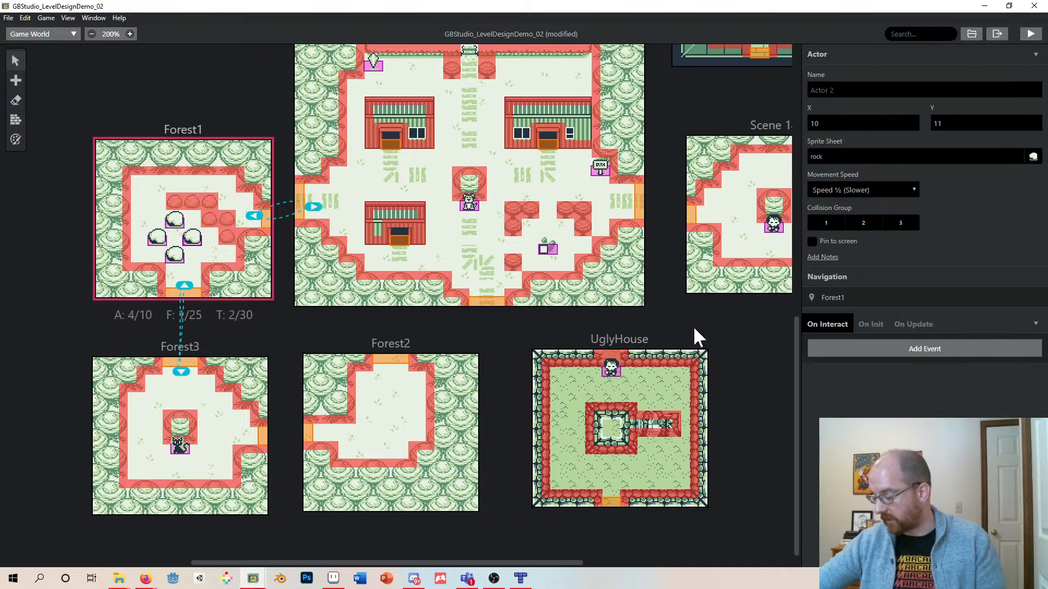
pyautogui.click(477, 332)
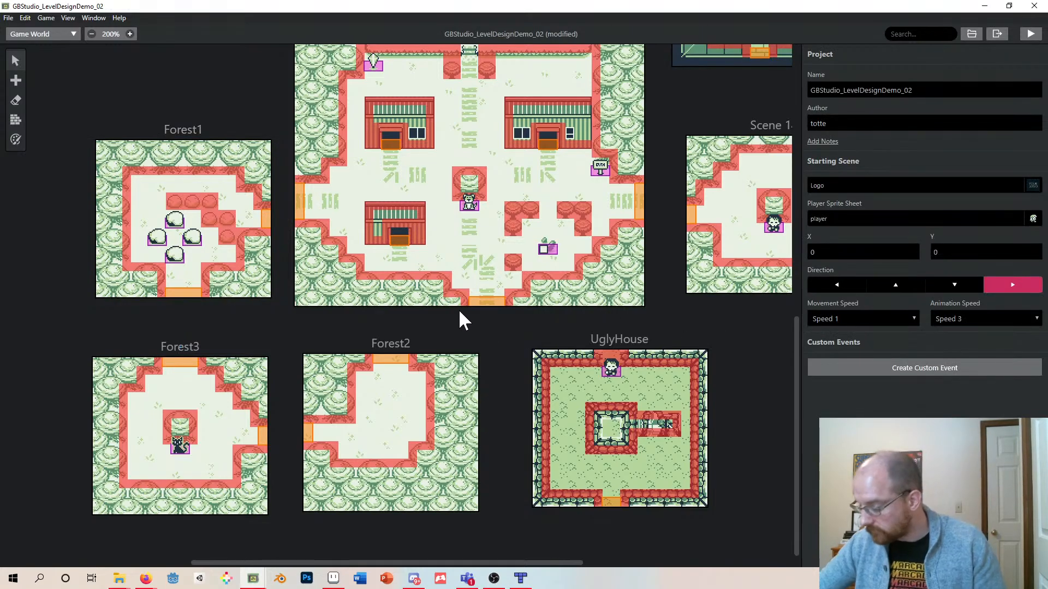
pyautogui.click(194, 240)
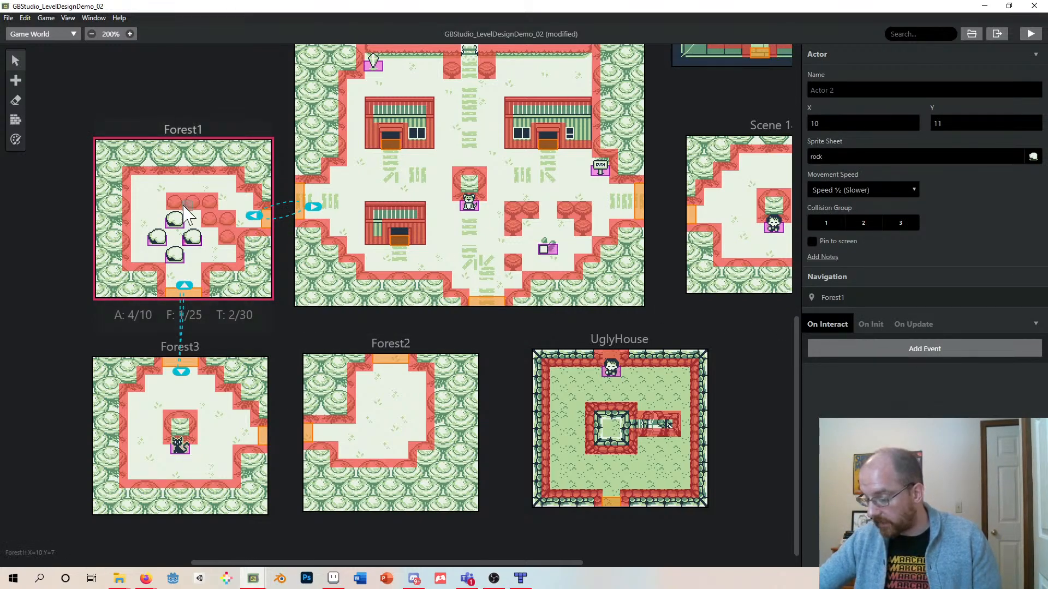
pyautogui.click(175, 221)
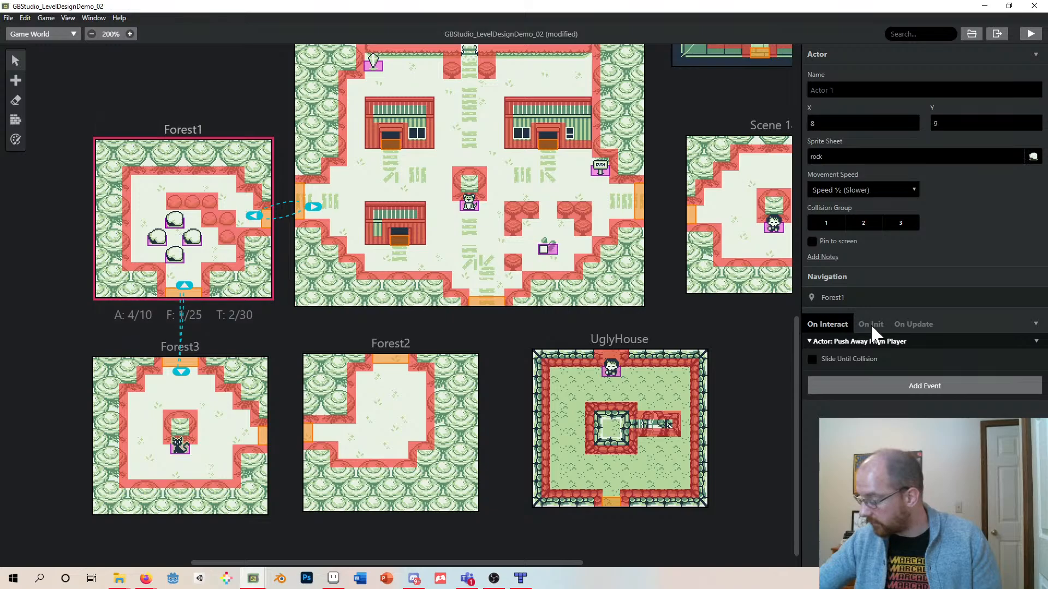
pyautogui.click(194, 240)
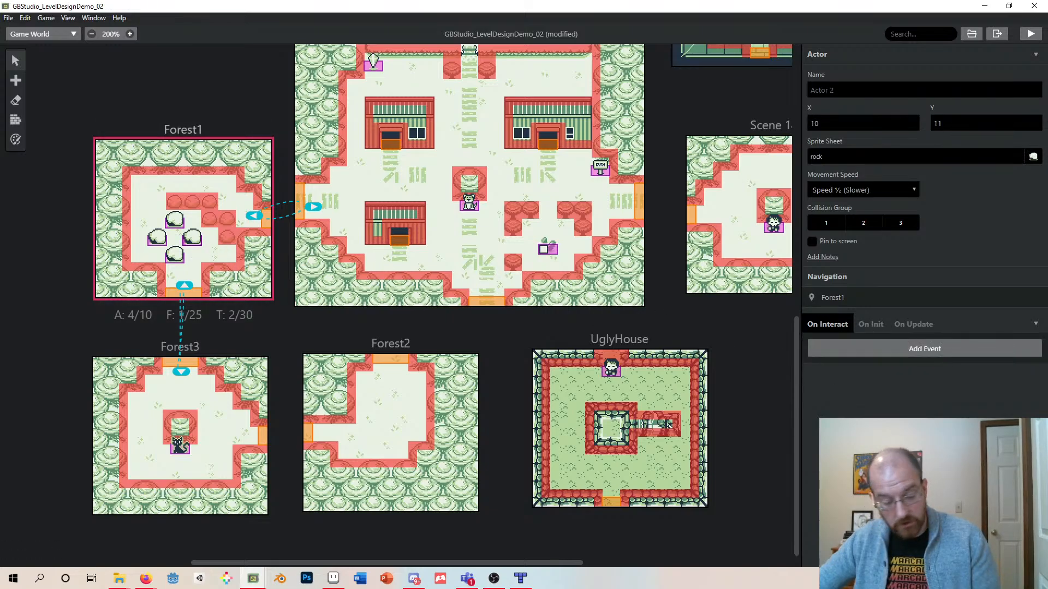
pyautogui.hotkey('ctrl', 'z')
pyautogui.hotkey('ctrl', 'z')
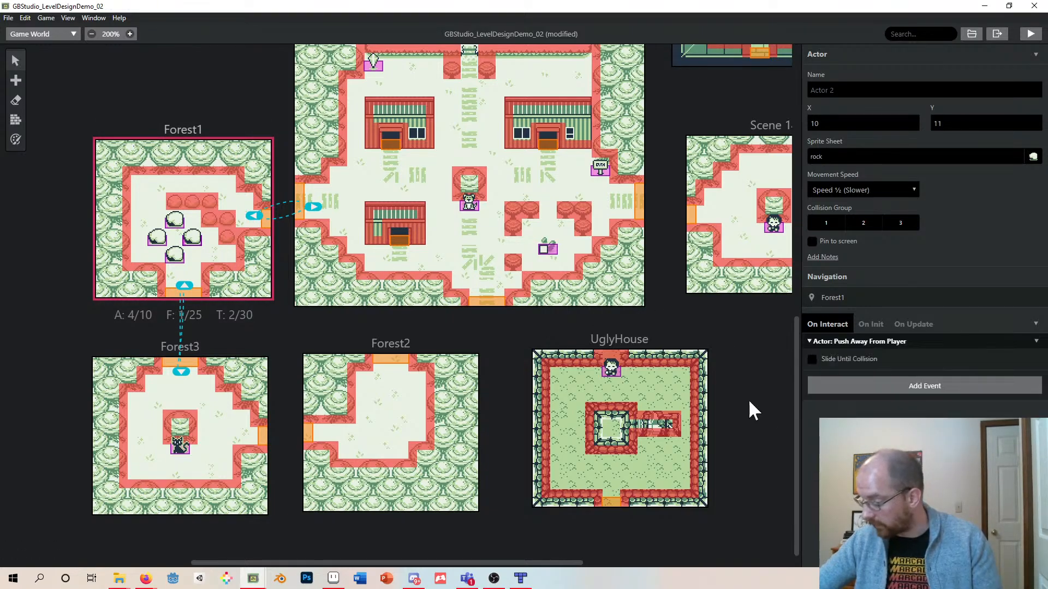
# - Add a pushable rock actor near the upper middle of Forest2, matching the Forest1 rocks
pyautogui.click(177, 228)
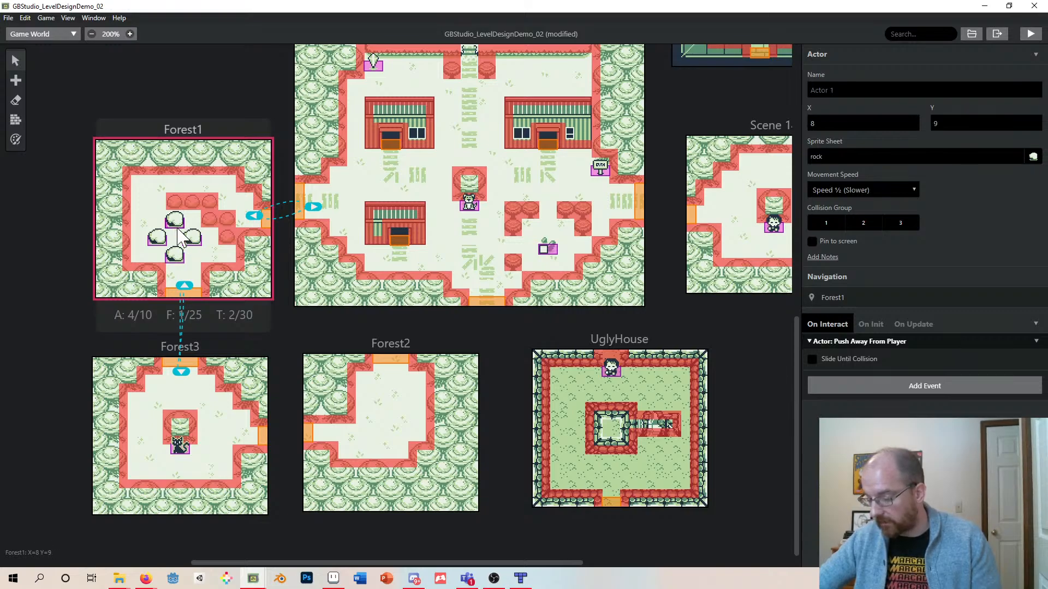
pyautogui.click(191, 238)
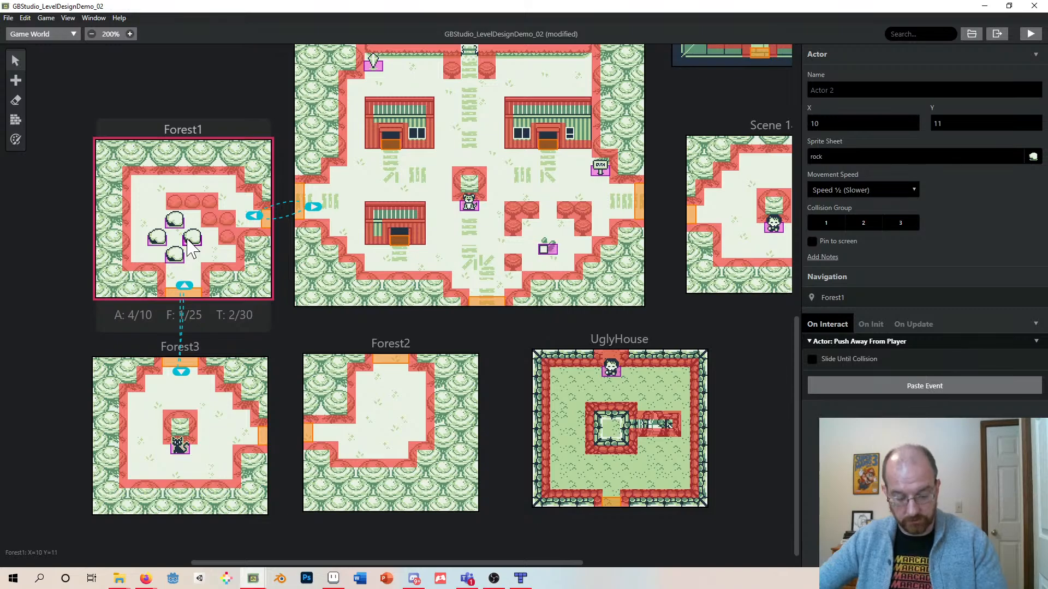
pyautogui.press('a')
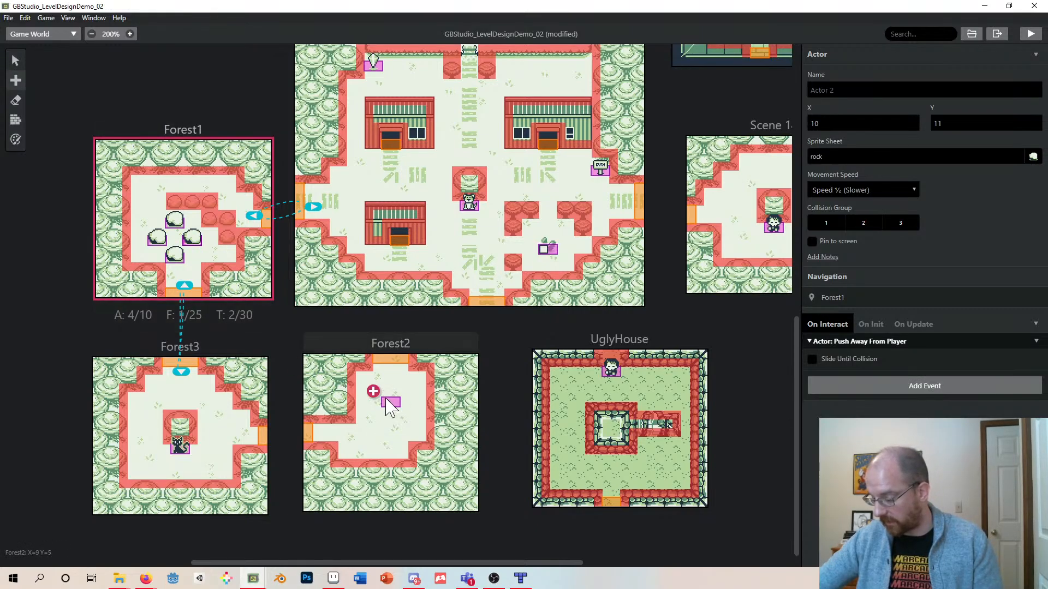
pyautogui.click(390, 404)
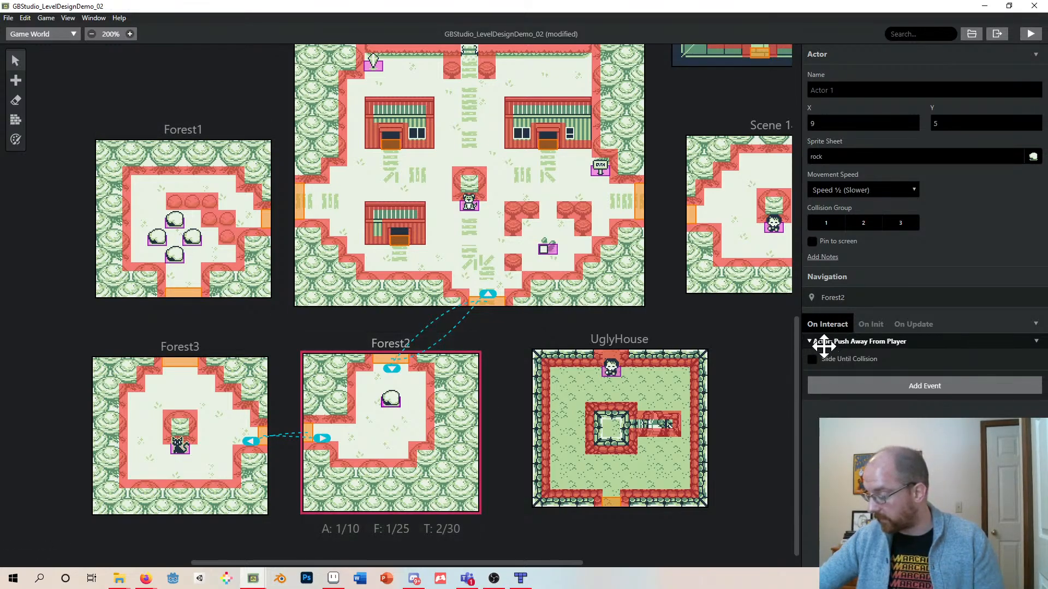
pyautogui.click(883, 381)
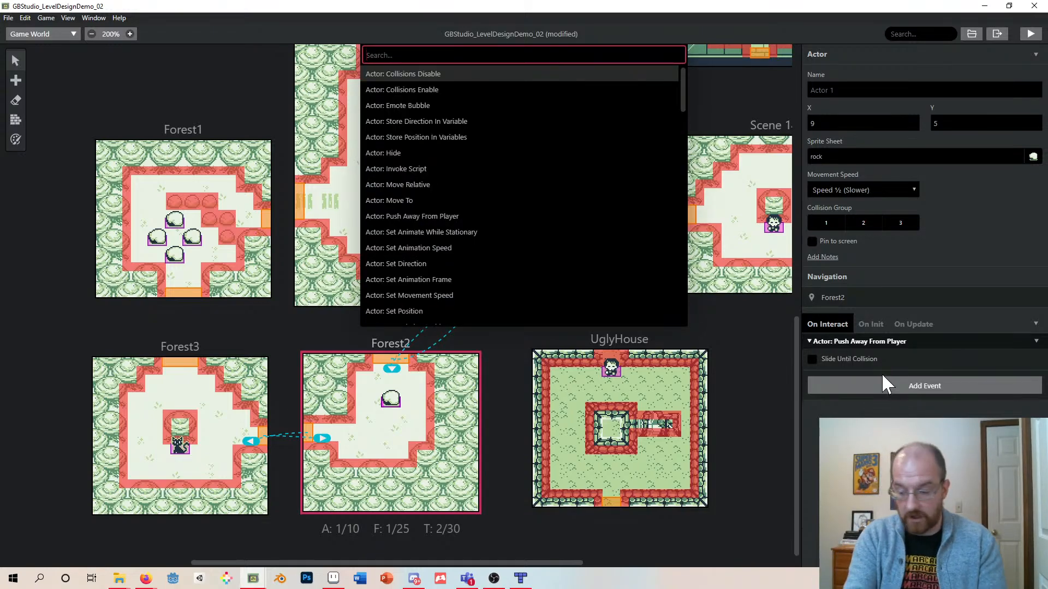
pyautogui.write('push')
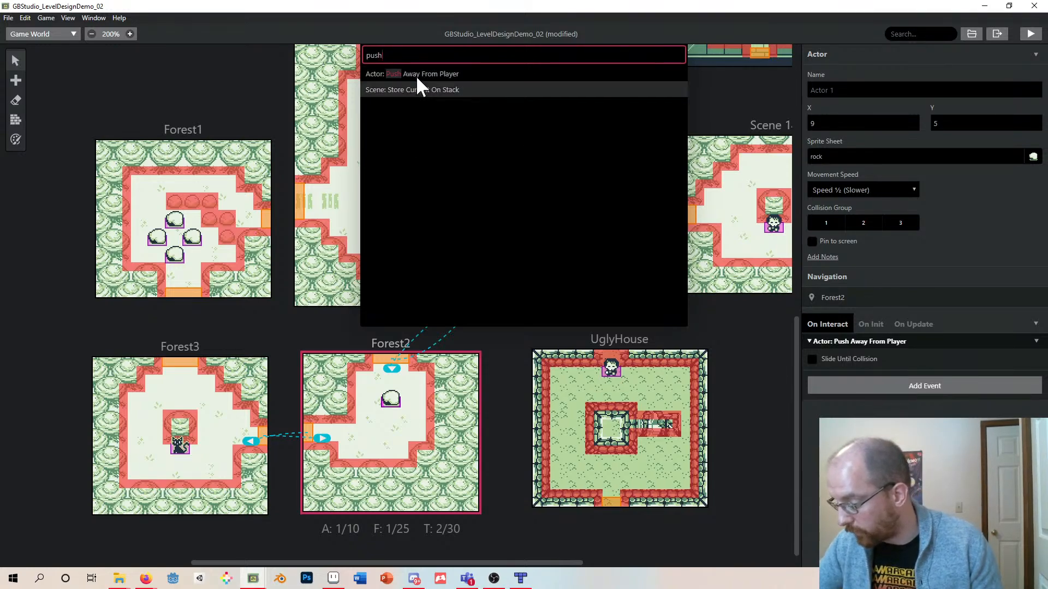
pyautogui.click(764, 92)
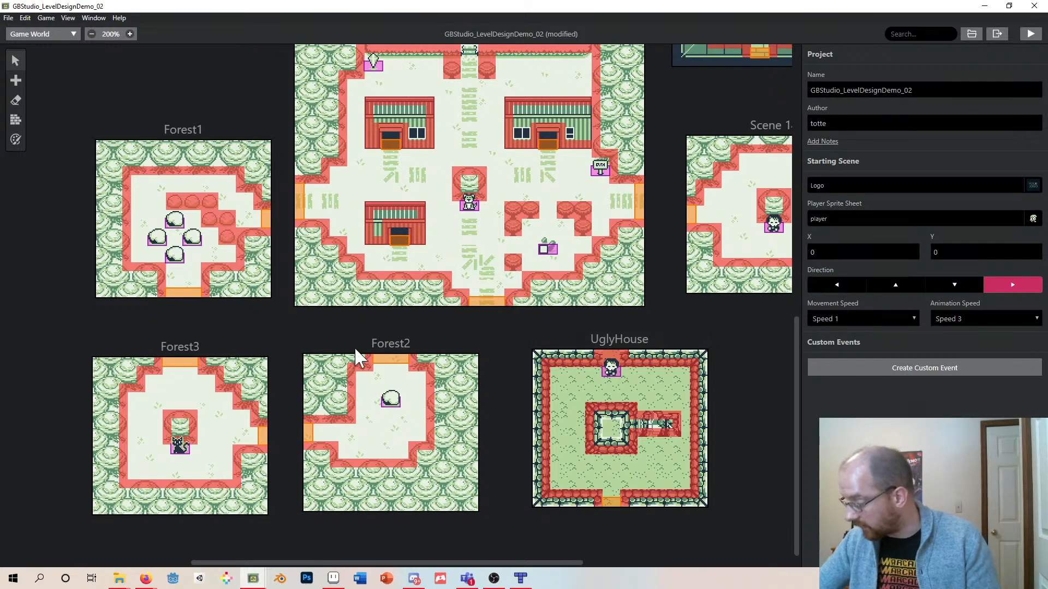
# - Add three more rock actors around the first one in Forest2, forming a diamond of four rocks
pyautogui.click(391, 400)
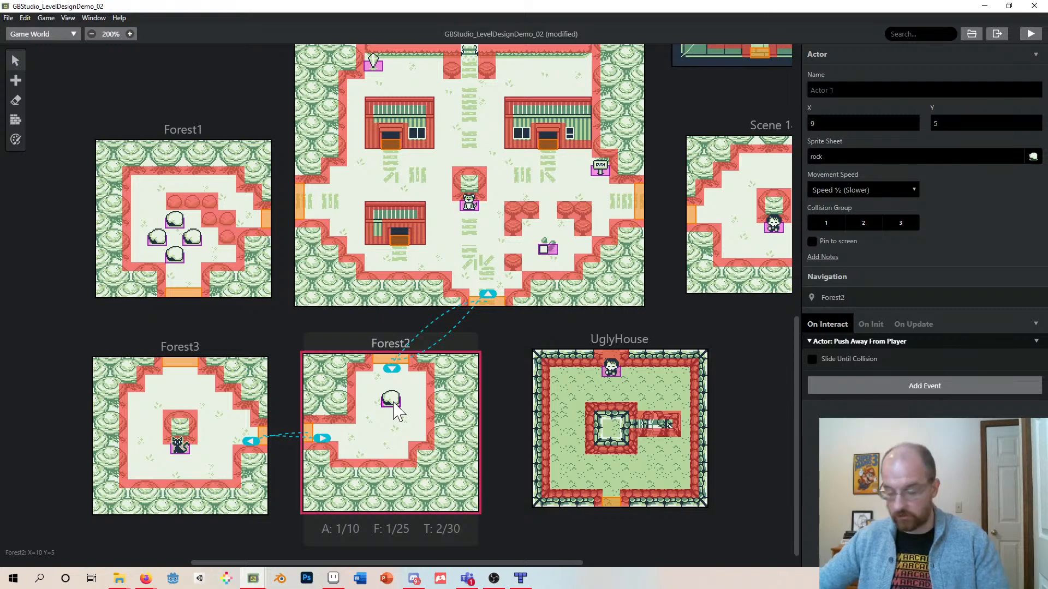
pyautogui.press('a')
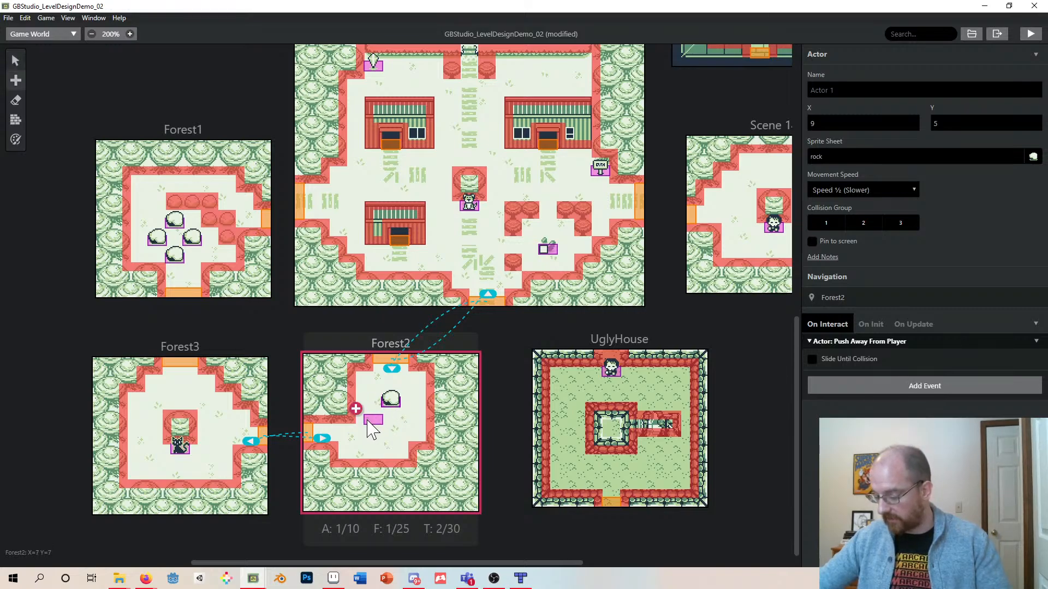
pyautogui.click(371, 429)
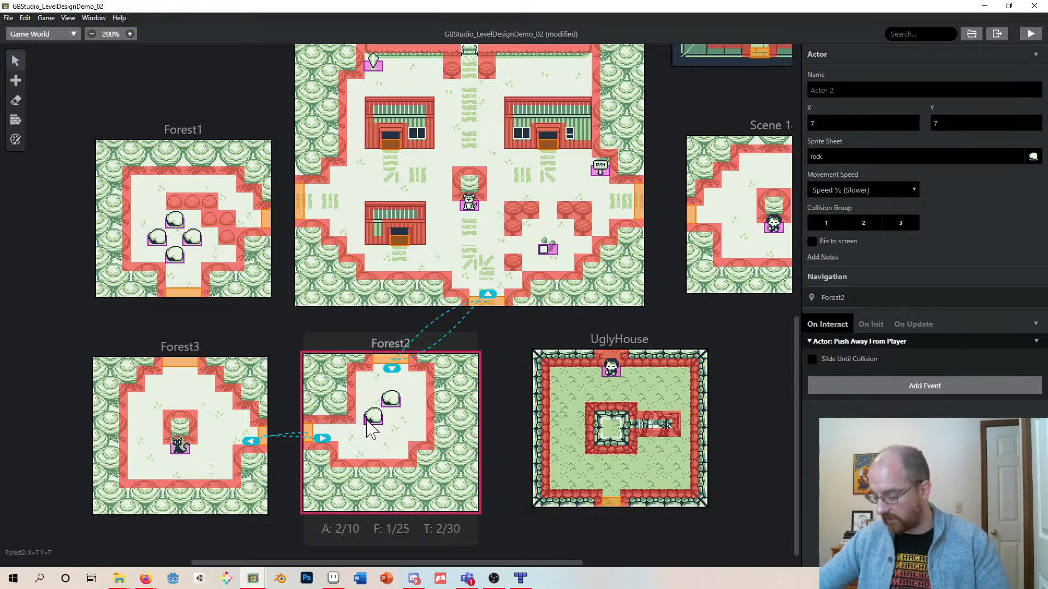
pyautogui.press('a')
pyautogui.click(408, 421)
pyautogui.press('a')
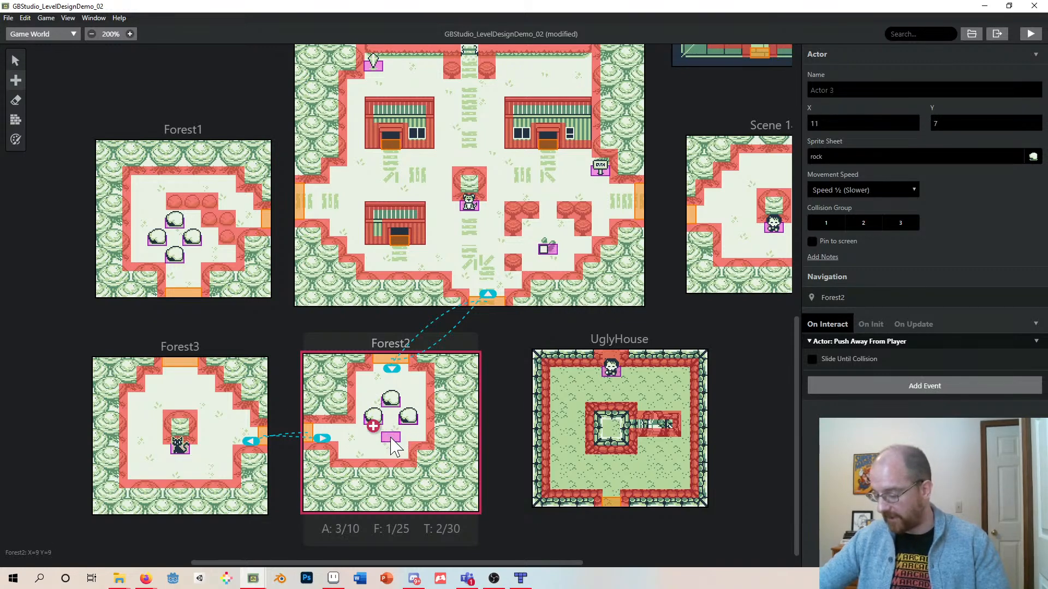
pyautogui.click(391, 438)
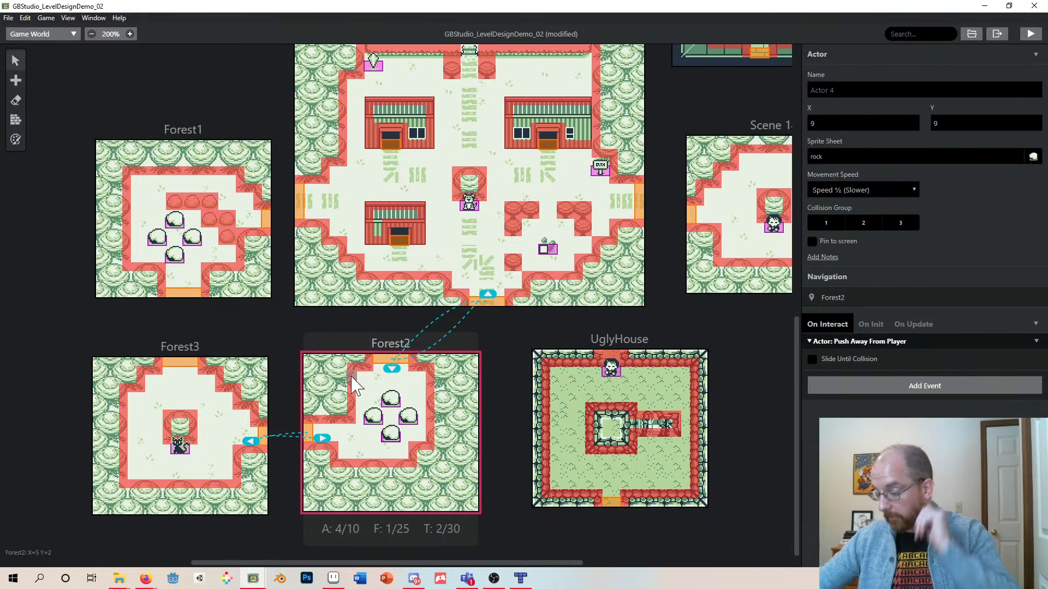